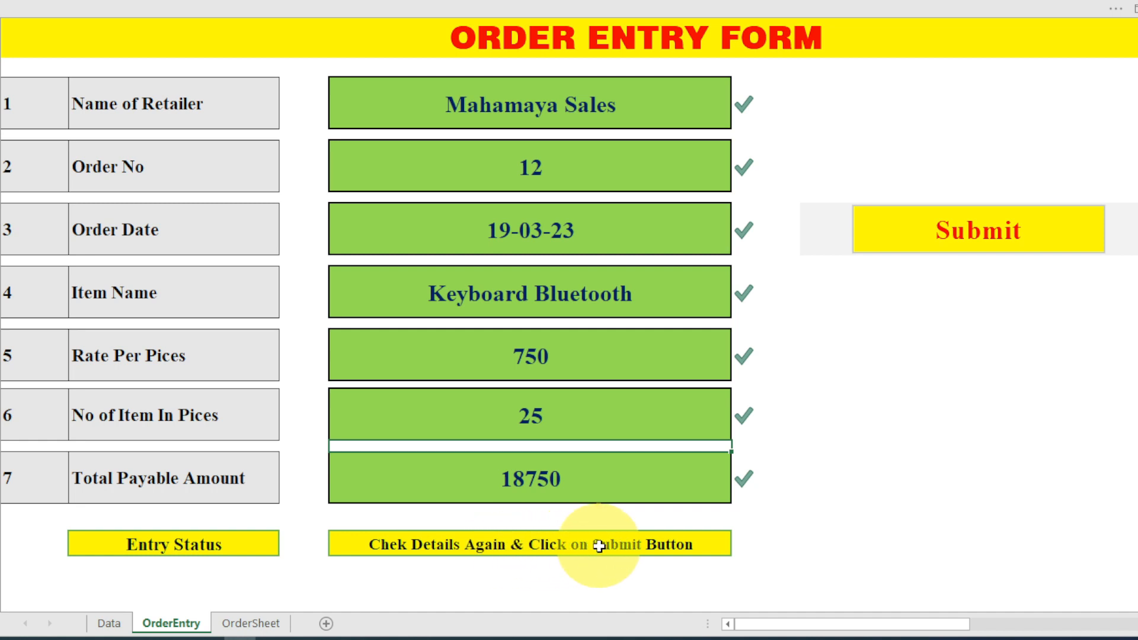
# Clear the quantity of 25 and enter text 'fraja' to trigger the numeric validation error, then retry.
pyautogui.click(581, 418)
pyautogui.press('Delete')
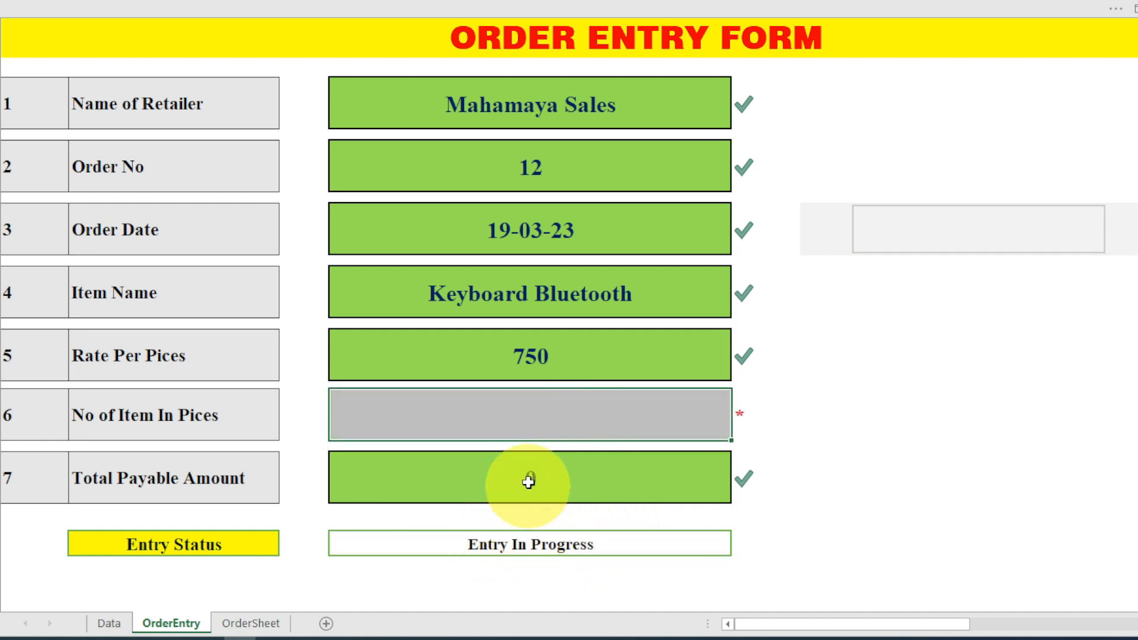
pyautogui.doubleClick(427, 411)
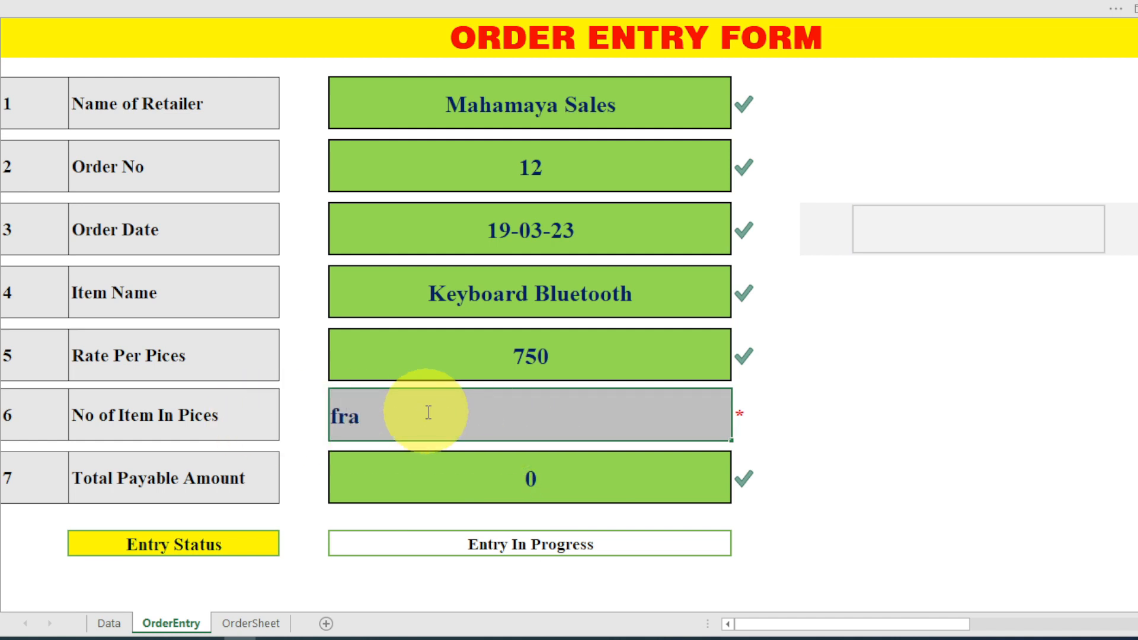
pyautogui.write('fraja')
pyautogui.press('Return')
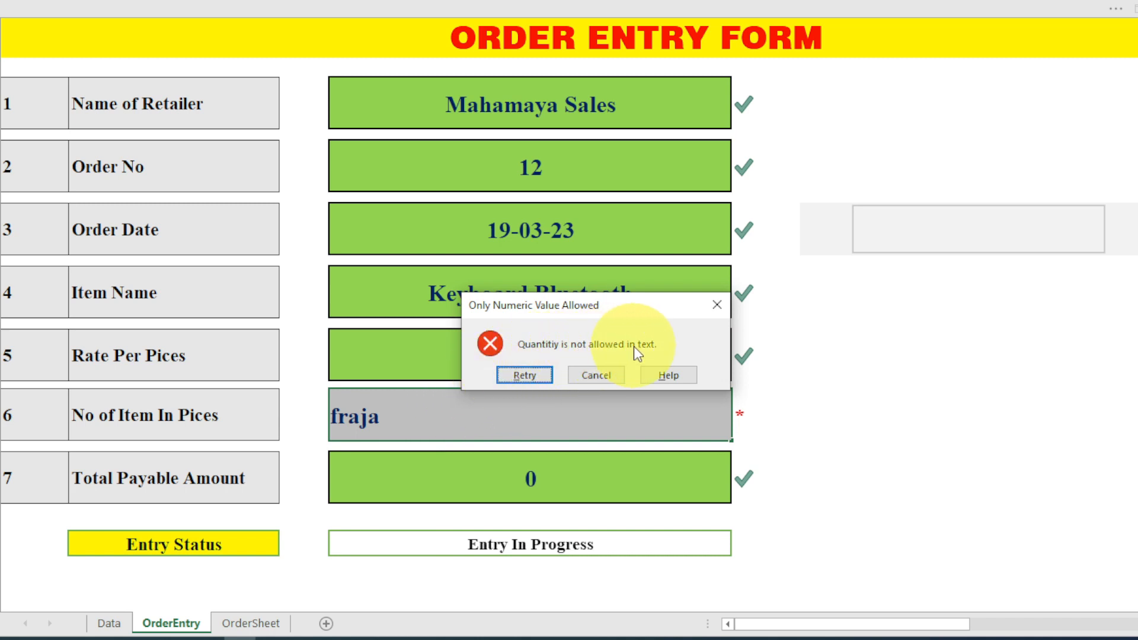
pyautogui.click(716, 310)
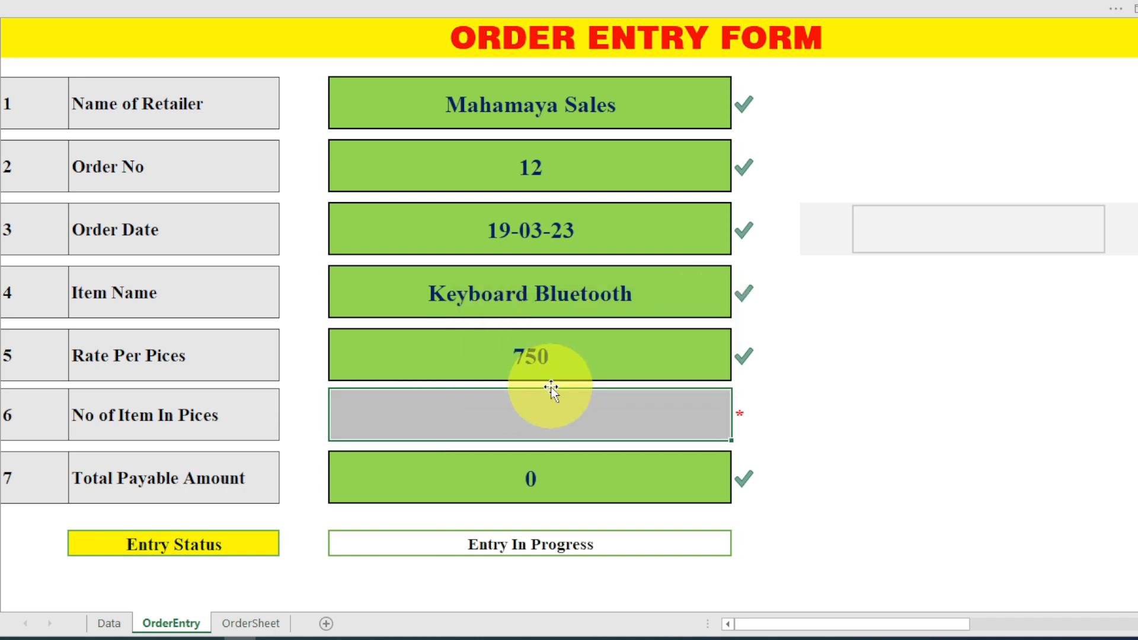
# Enter quantity 35, submit the order and dismiss the entry-done message.
pyautogui.write('35')
pyautogui.press('Return')
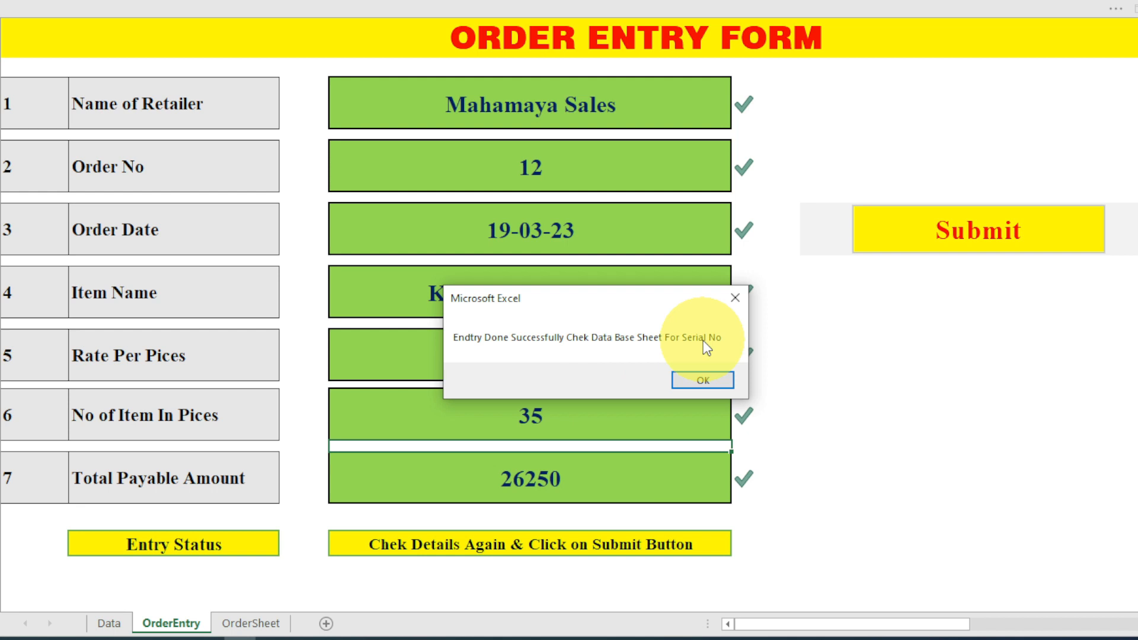
pyautogui.press('Return')
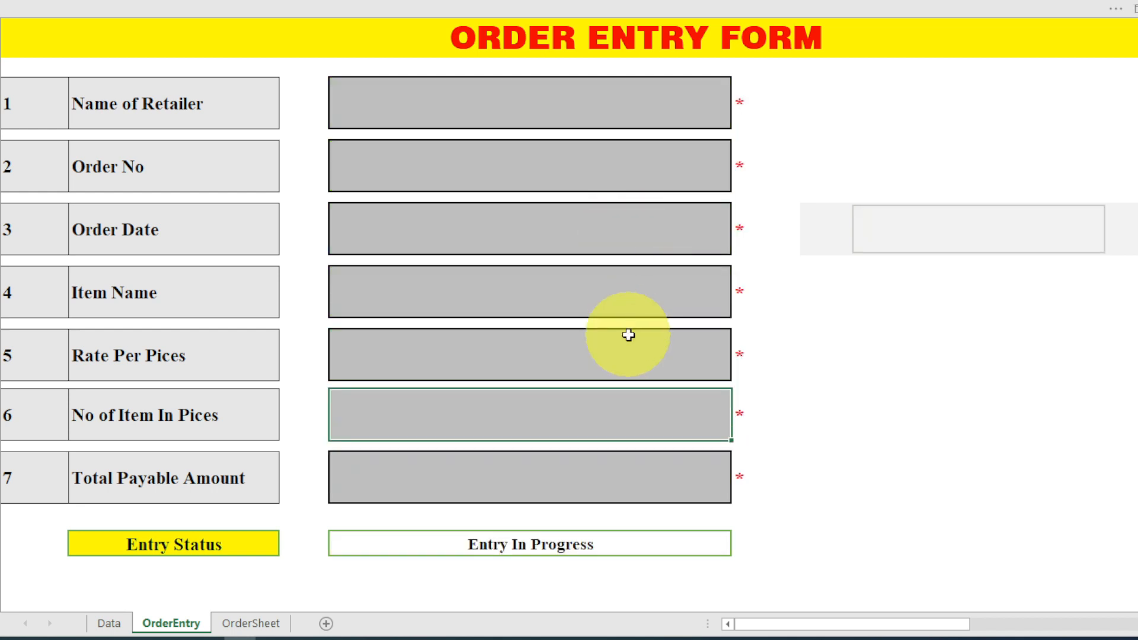
# Choose Suman Trader's as the retailer and glance at the OrderSheet records.
pyautogui.click(722, 119)
pyautogui.click(736, 119)
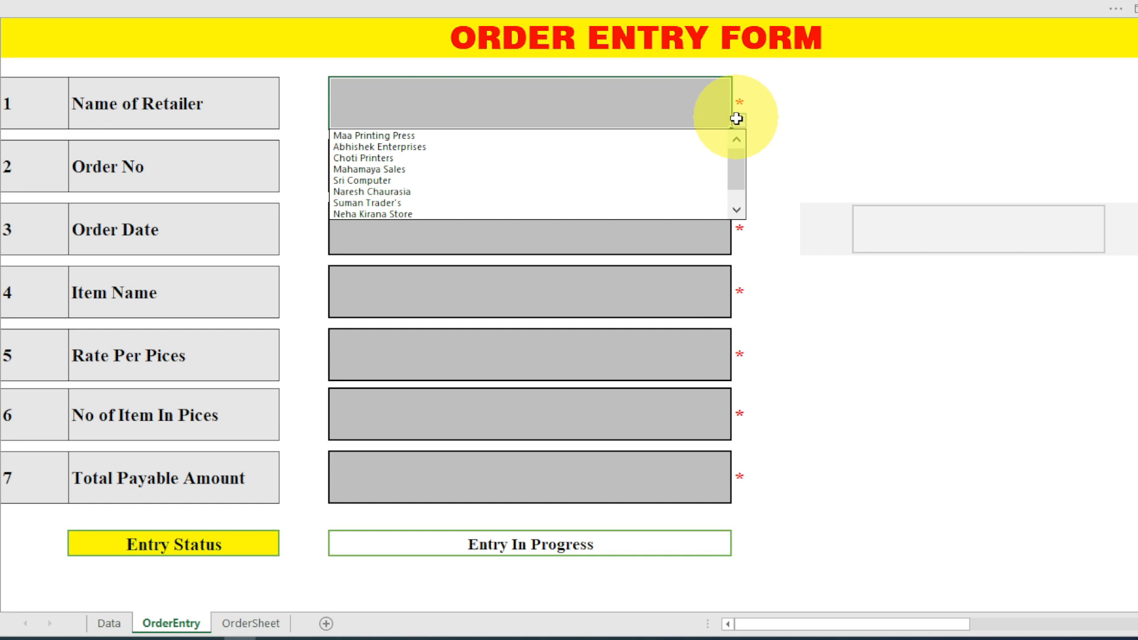
pyautogui.click(679, 200)
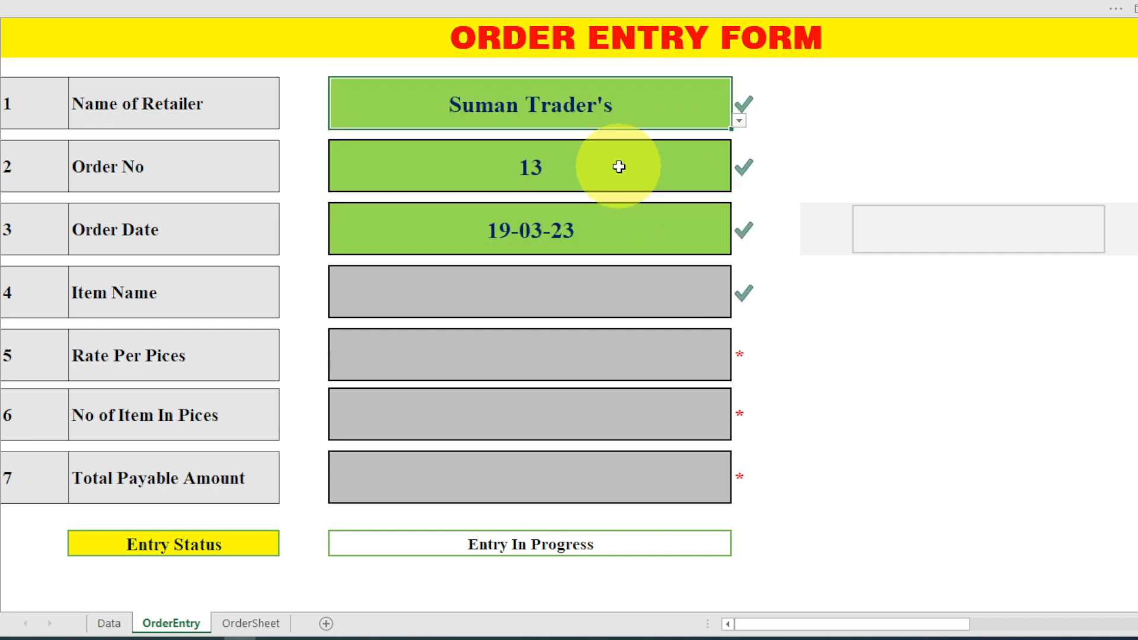
pyautogui.click(263, 623)
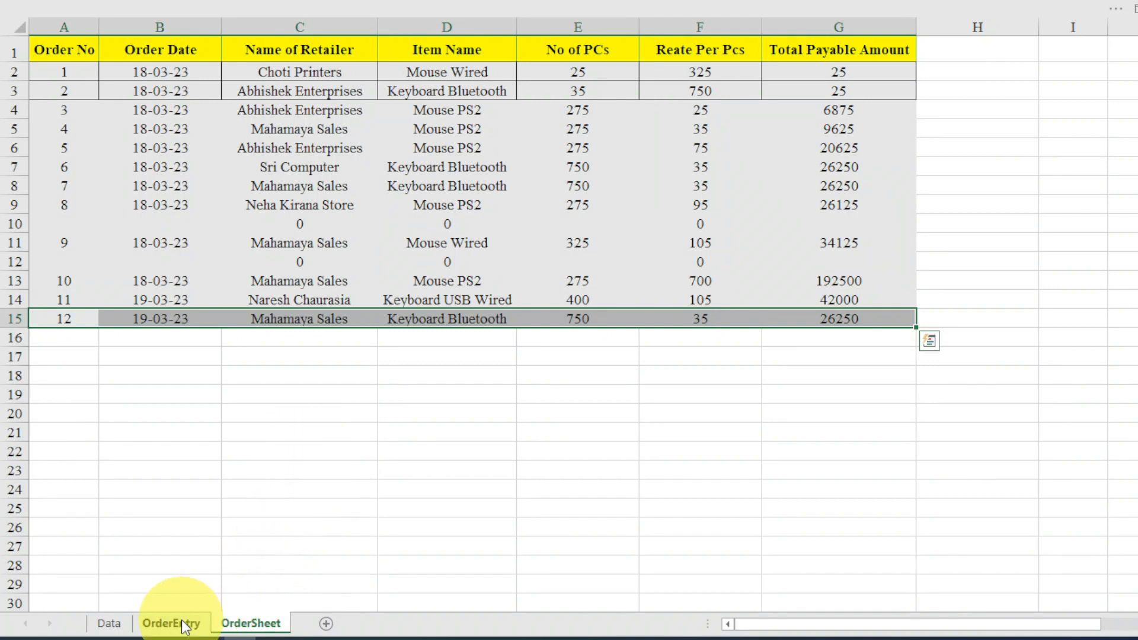
pyautogui.click(177, 624)
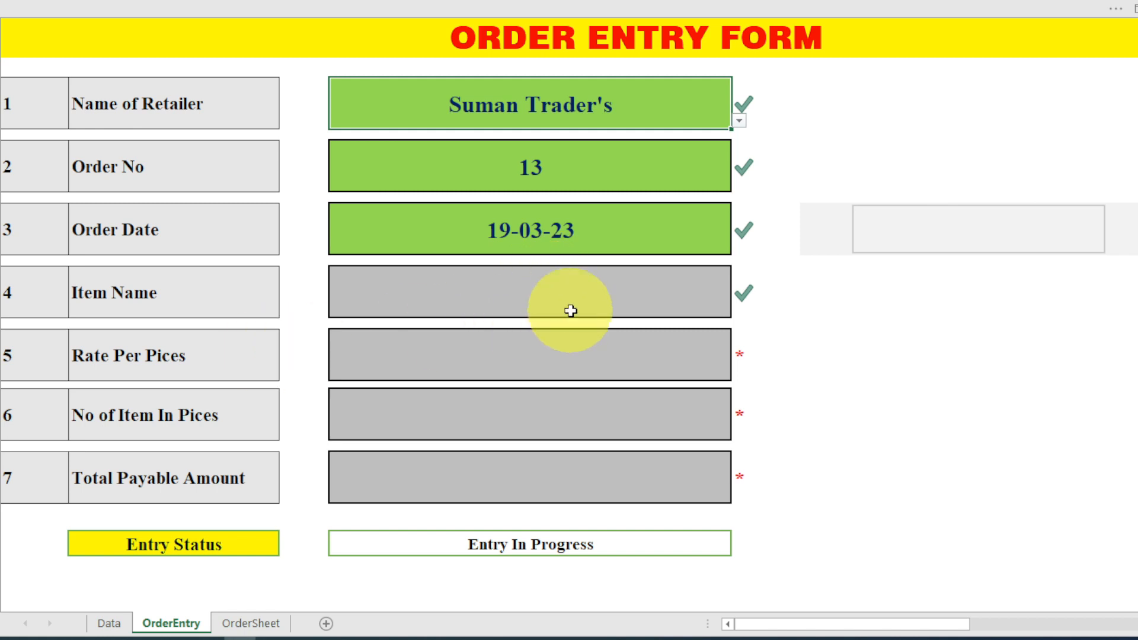
# Open the Item Name dropdown, dismiss the protected-sheet warning, and switch to the OrderSheet.
pyautogui.click(503, 305)
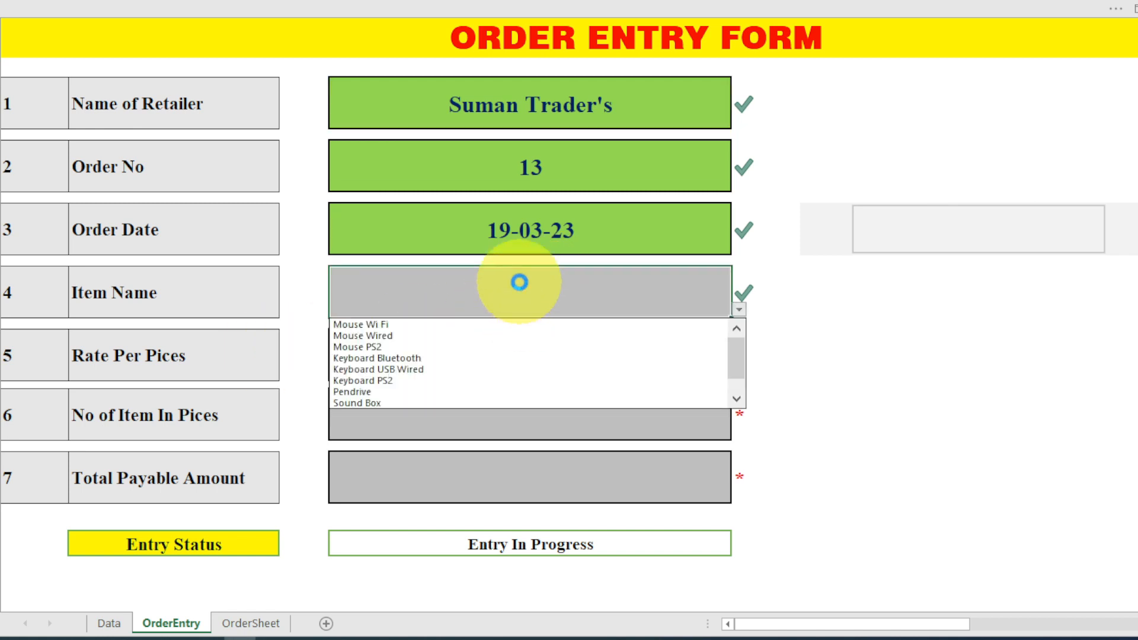
pyautogui.doubleClick(209, 252)
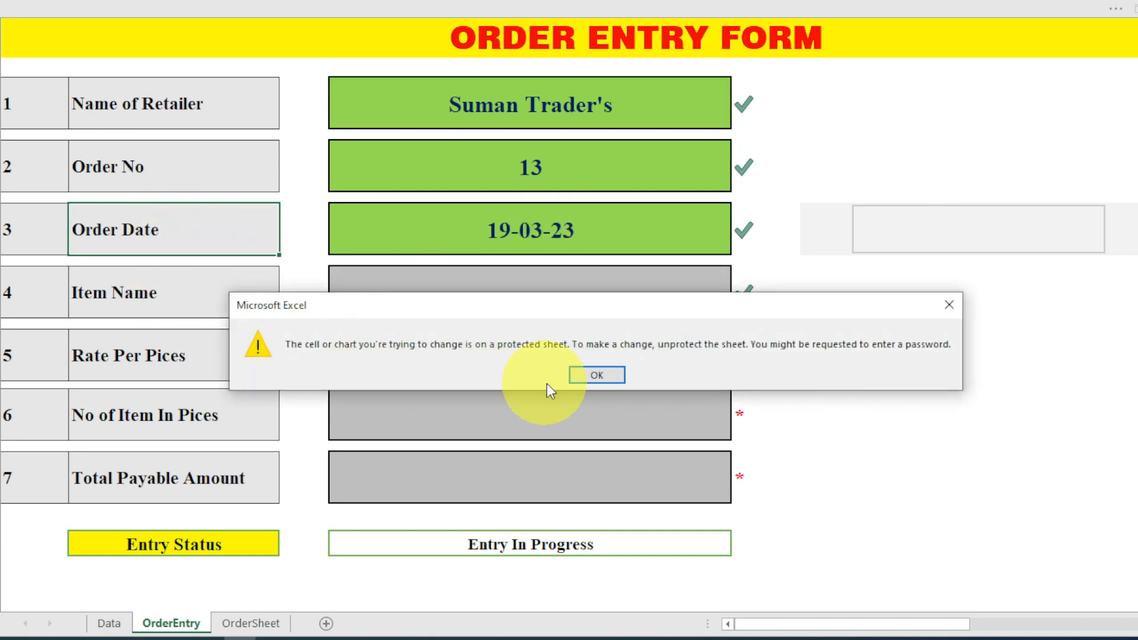
pyautogui.click(597, 375)
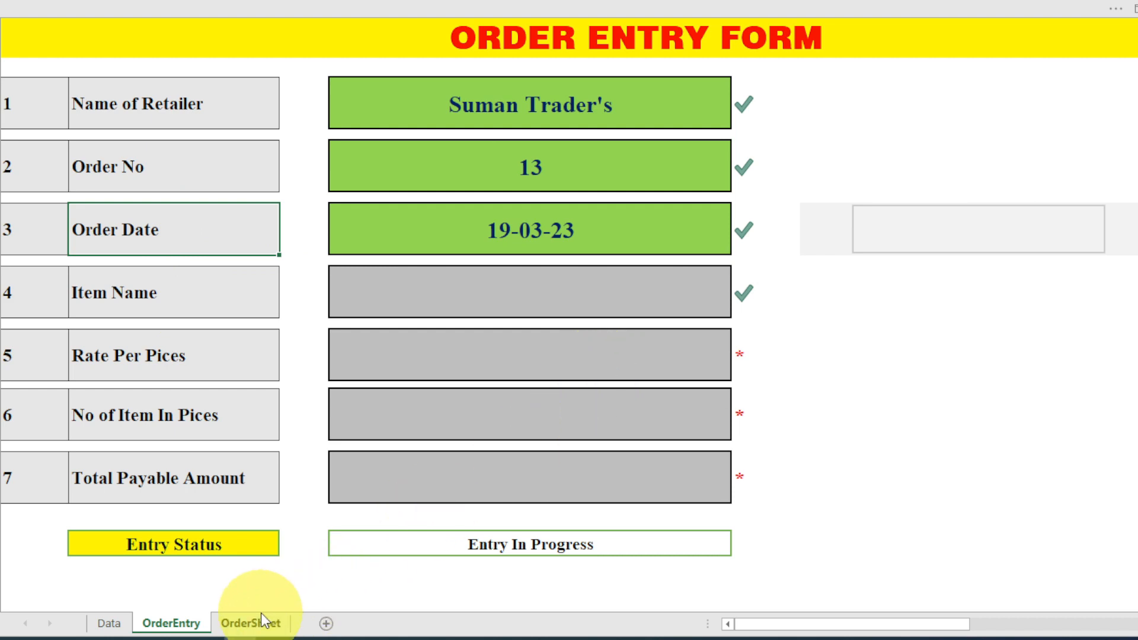
pyautogui.click(261, 620)
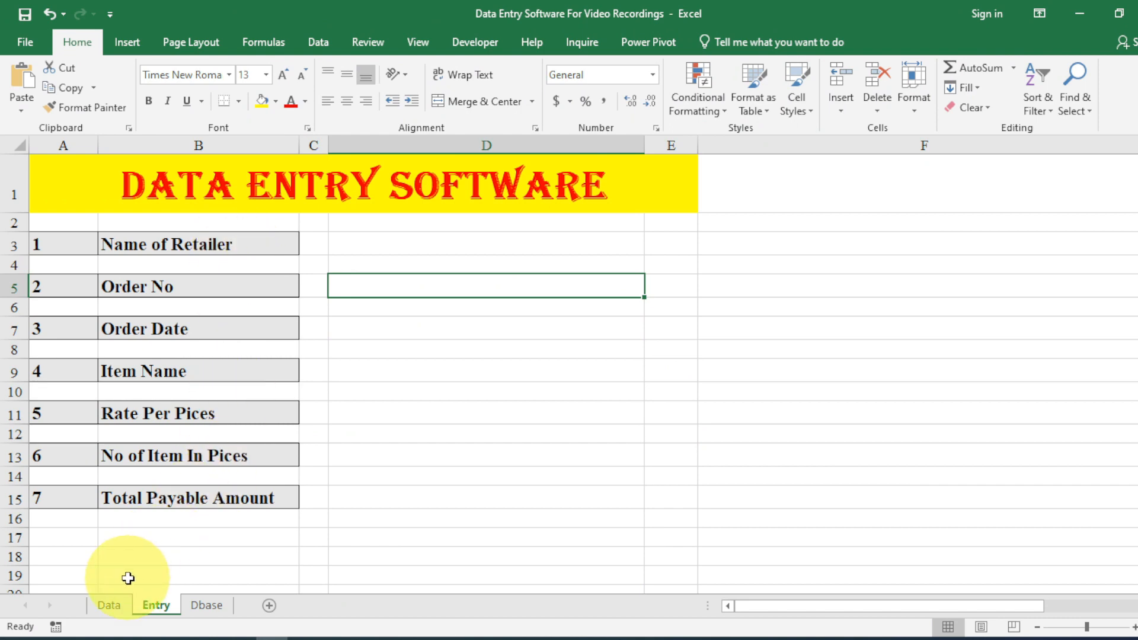
pyautogui.click(109, 605)
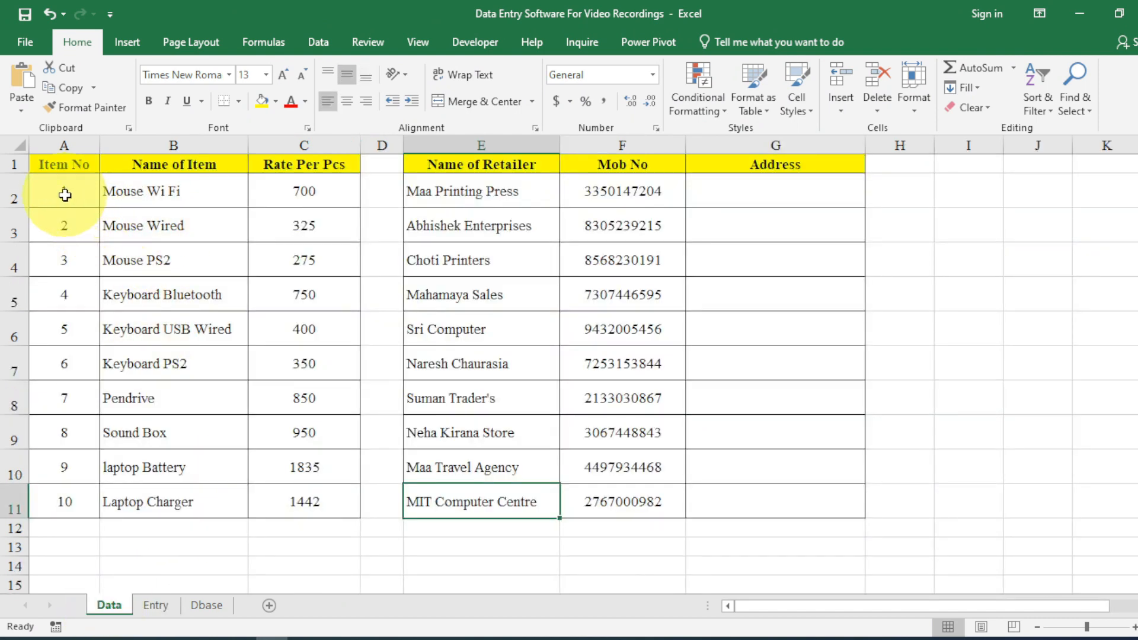
pyautogui.moveTo(68, 190); pyautogui.dragTo(295, 499)
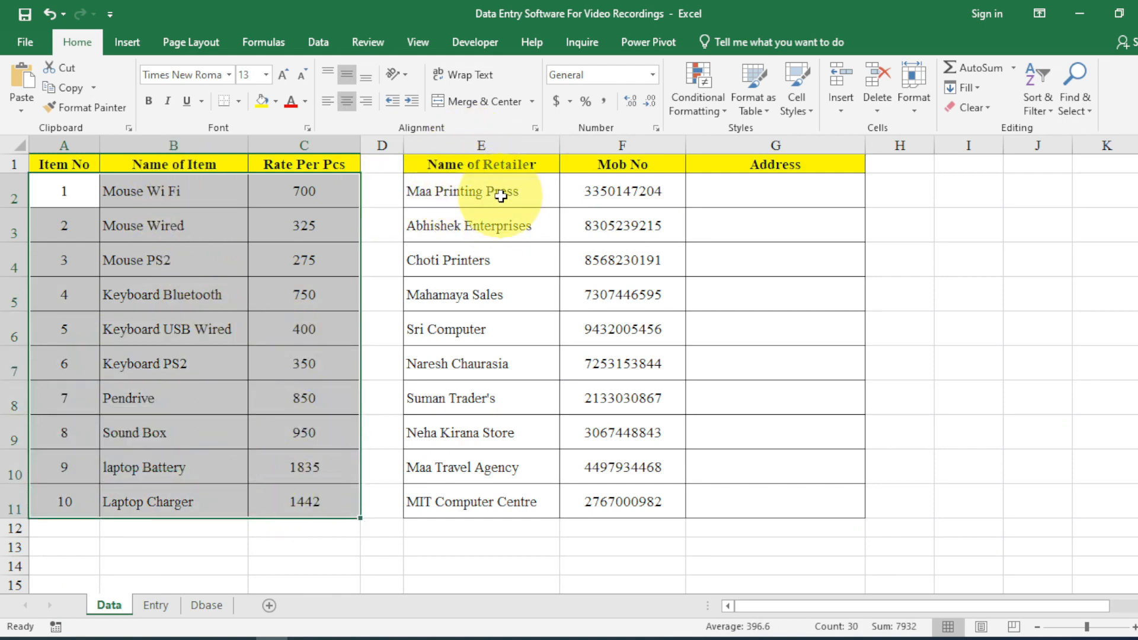
pyautogui.click(158, 607)
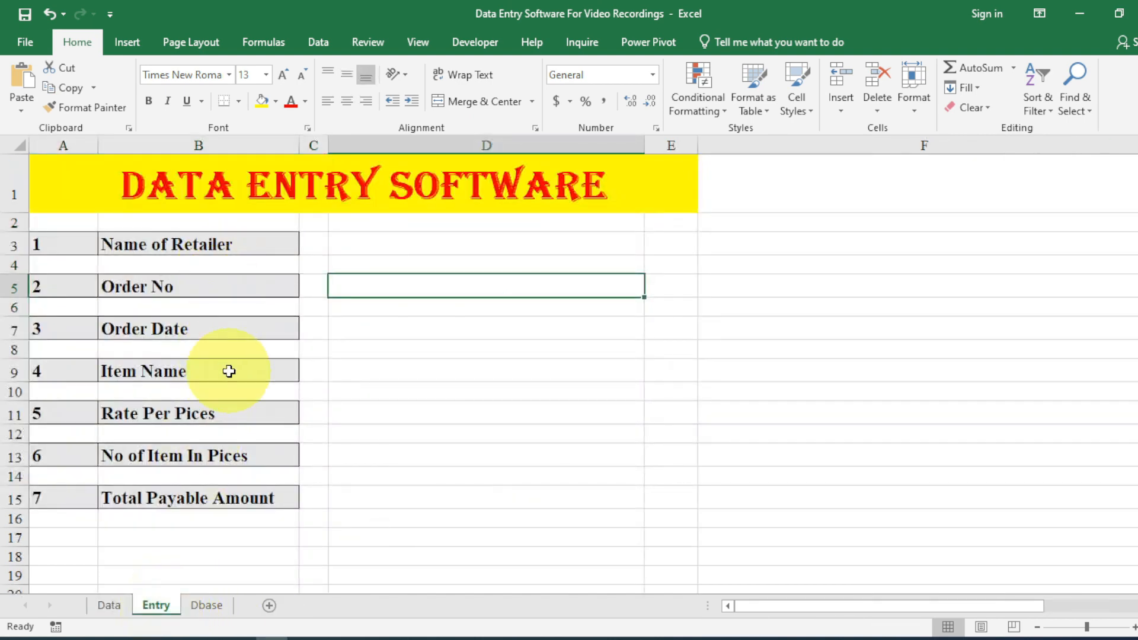
pyautogui.click(109, 606)
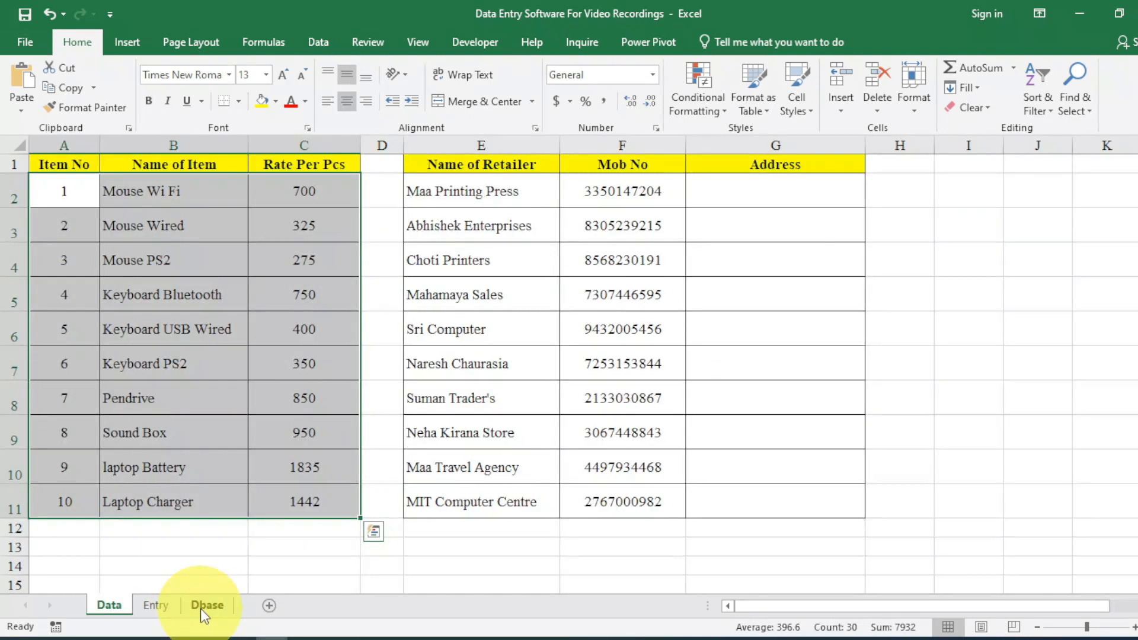
pyautogui.click(204, 606)
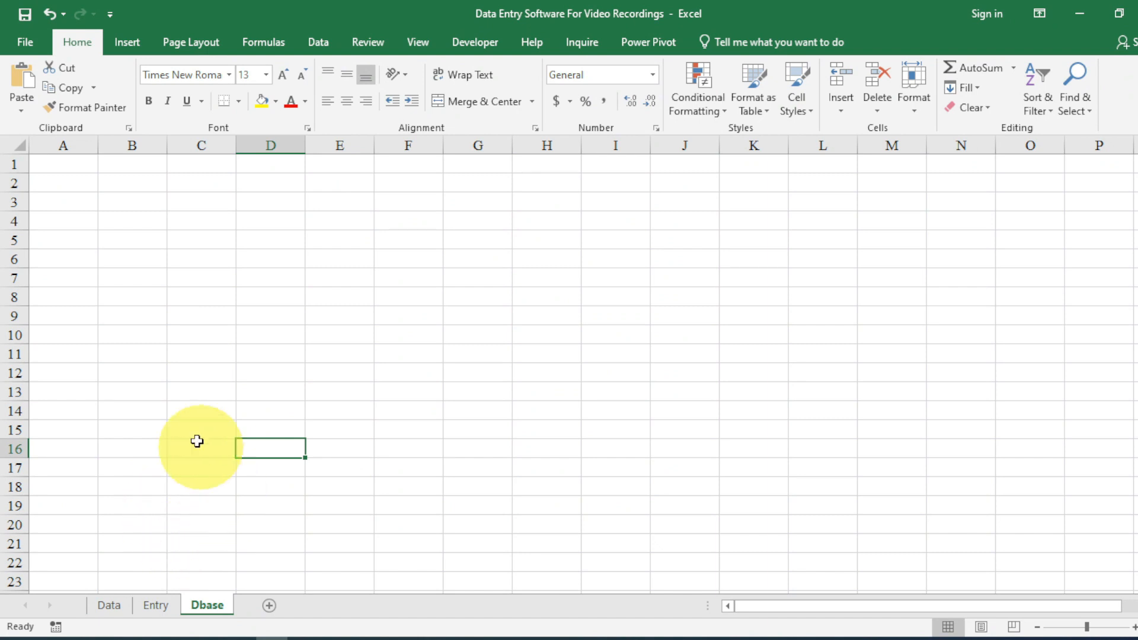
pyautogui.click(155, 605)
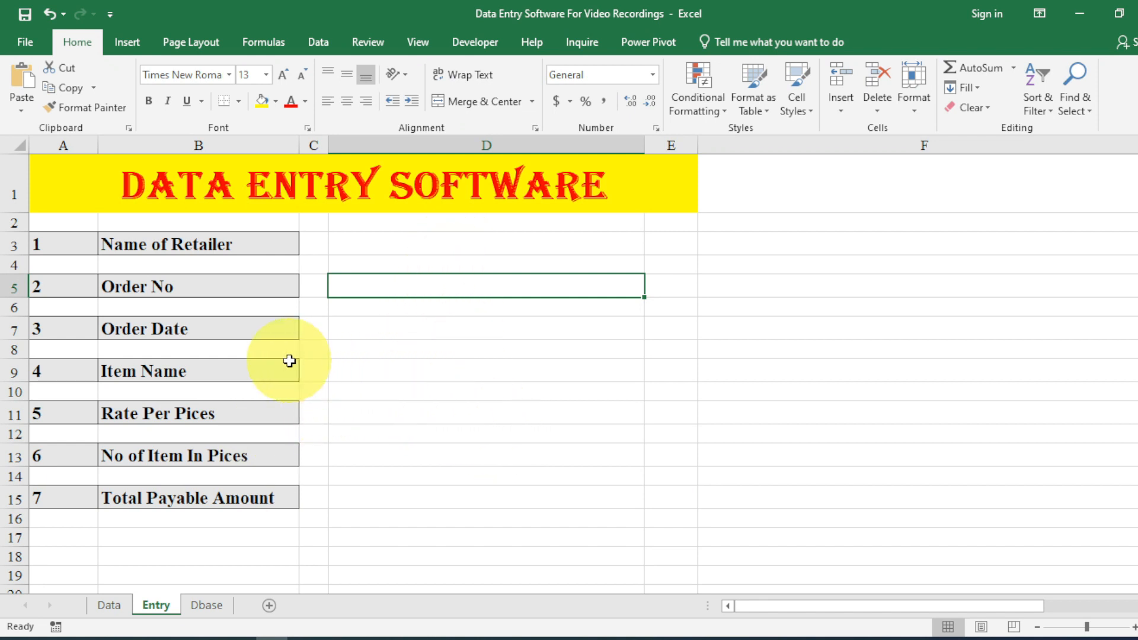
# Select the label rows 3, 5, 7, 9, 11, 13 and 15.
pyautogui.click(171, 250)
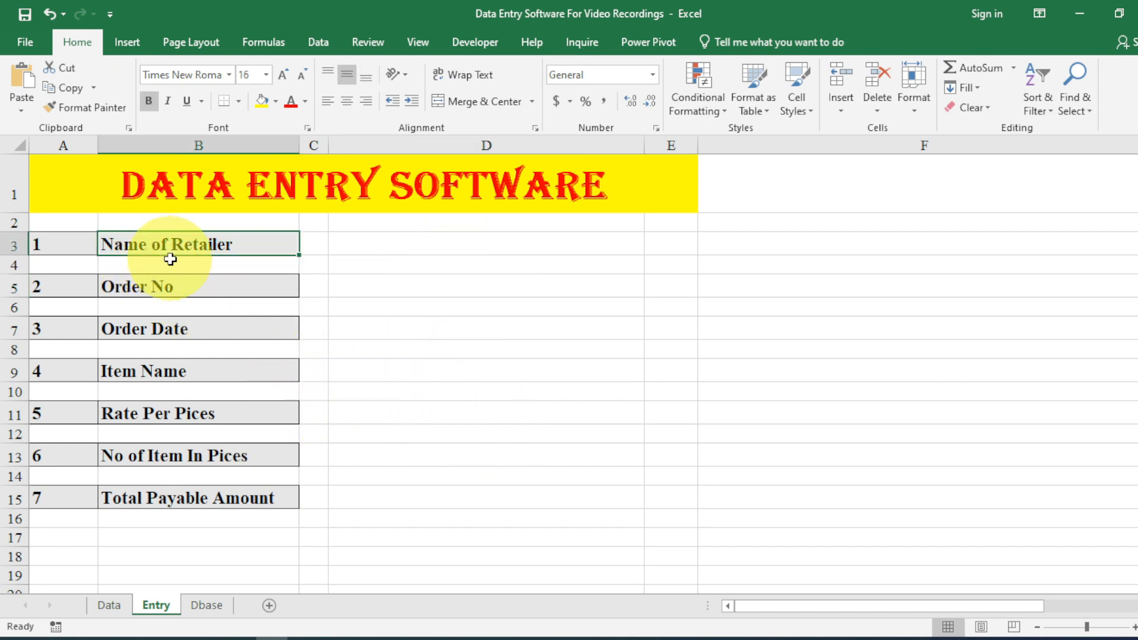
pyautogui.click(13, 246)
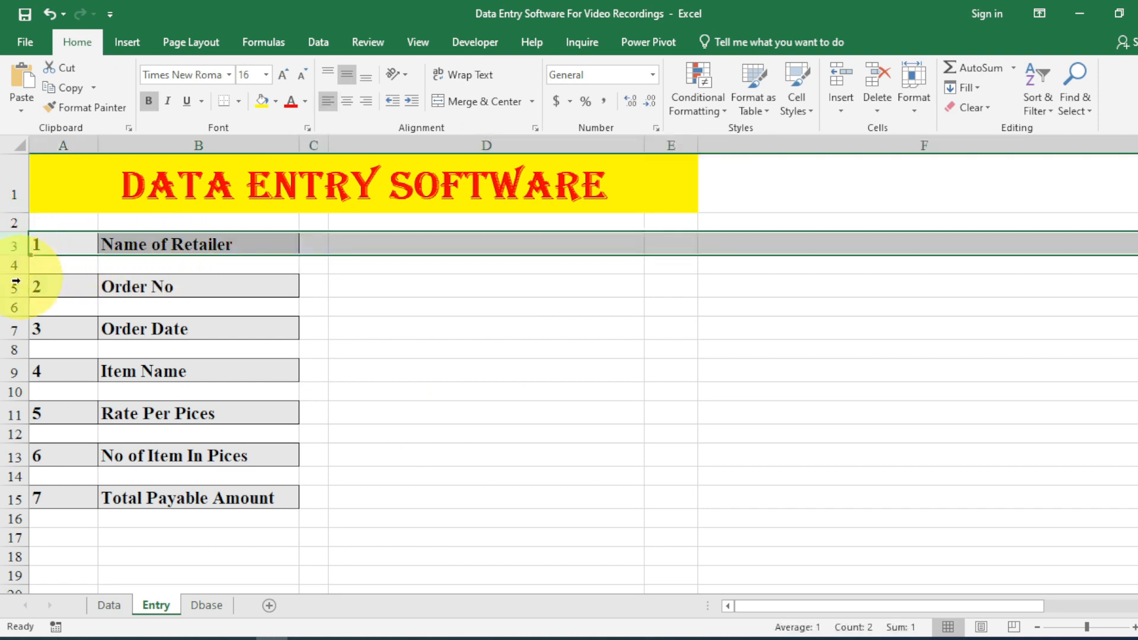
pyautogui.keyDown('ctrl'); pyautogui.click(15, 287); pyautogui.keyUp('ctrl')
pyautogui.keyDown('ctrl'); pyautogui.click(12, 328); pyautogui.keyUp('ctrl')
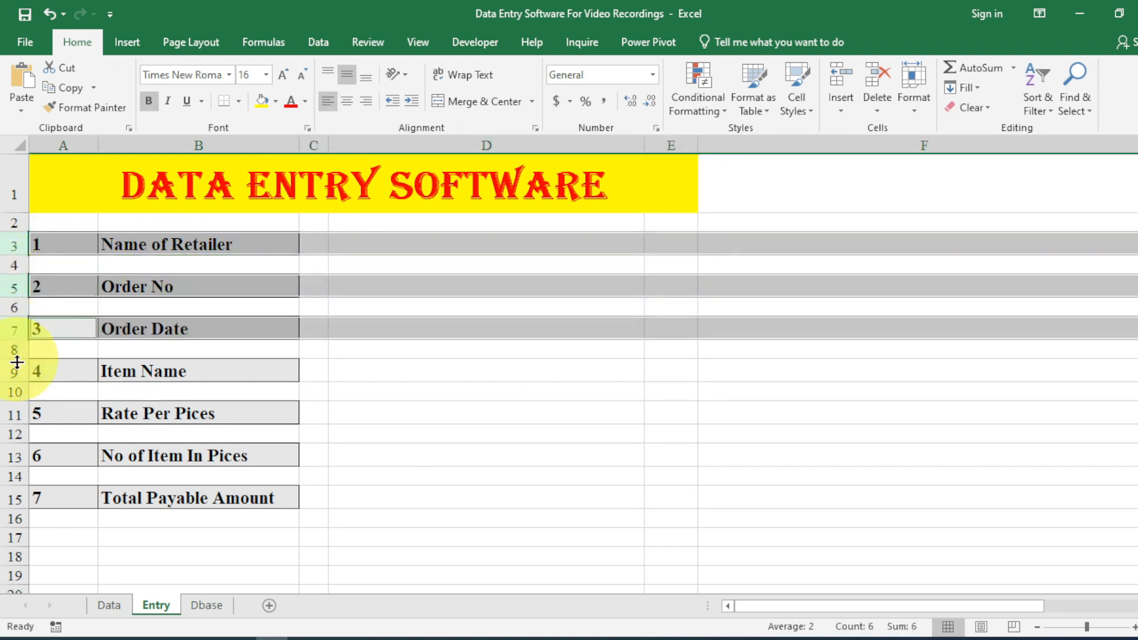
pyautogui.keyDown('ctrl'); pyautogui.click(10, 372); pyautogui.keyUp('ctrl')
pyautogui.keyDown('ctrl'); pyautogui.click(10, 414); pyautogui.keyUp('ctrl')
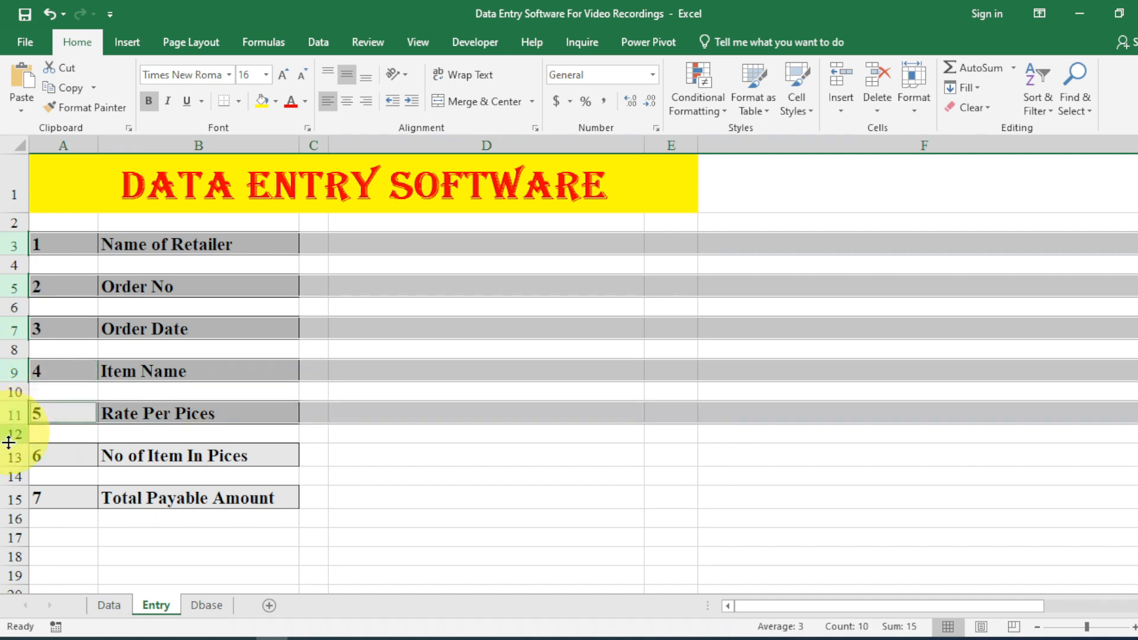
pyautogui.keyDown('ctrl'); pyautogui.click(11, 457); pyautogui.keyUp('ctrl')
pyautogui.keyDown('ctrl'); pyautogui.click(10, 498); pyautogui.keyUp('ctrl')
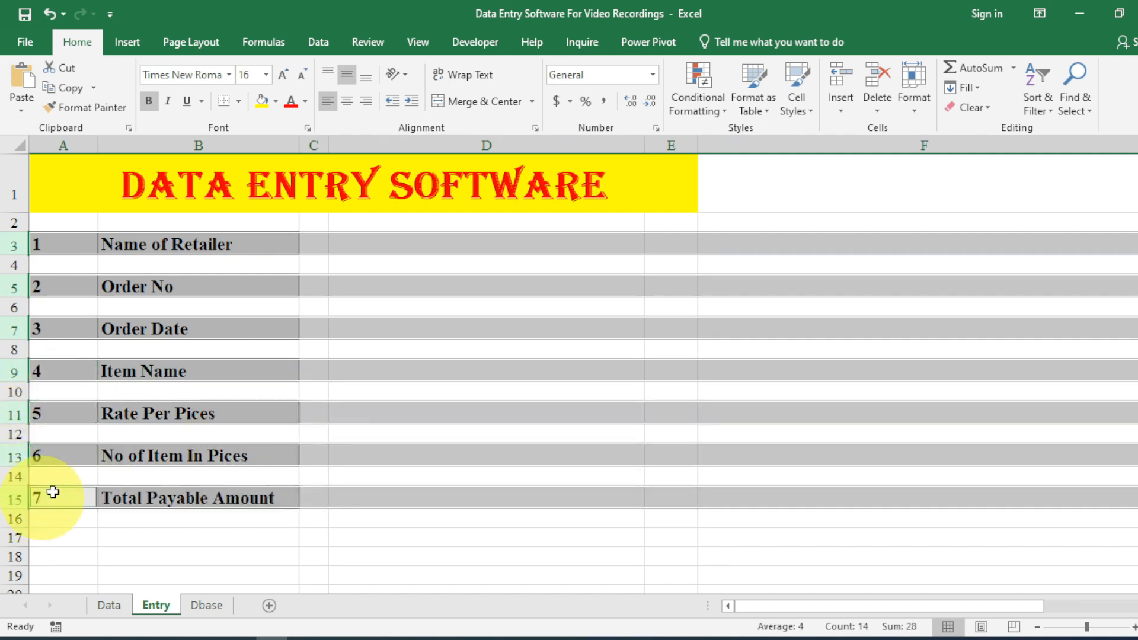
# Set the selected rows' height to 30.
pyautogui.click(909, 109)
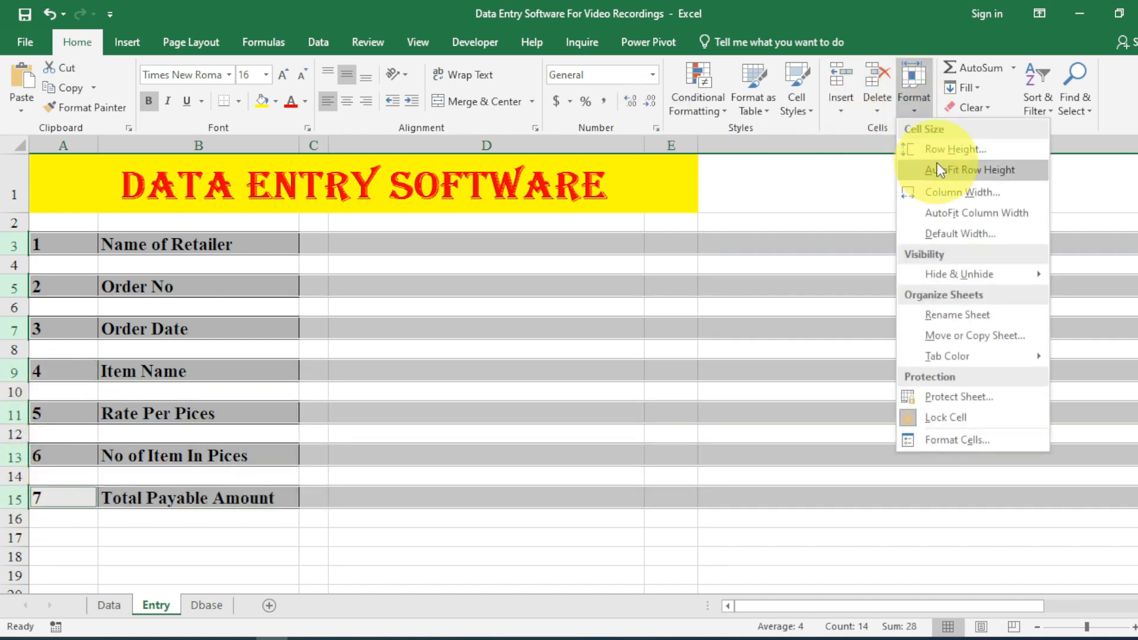
pyautogui.click(937, 162)
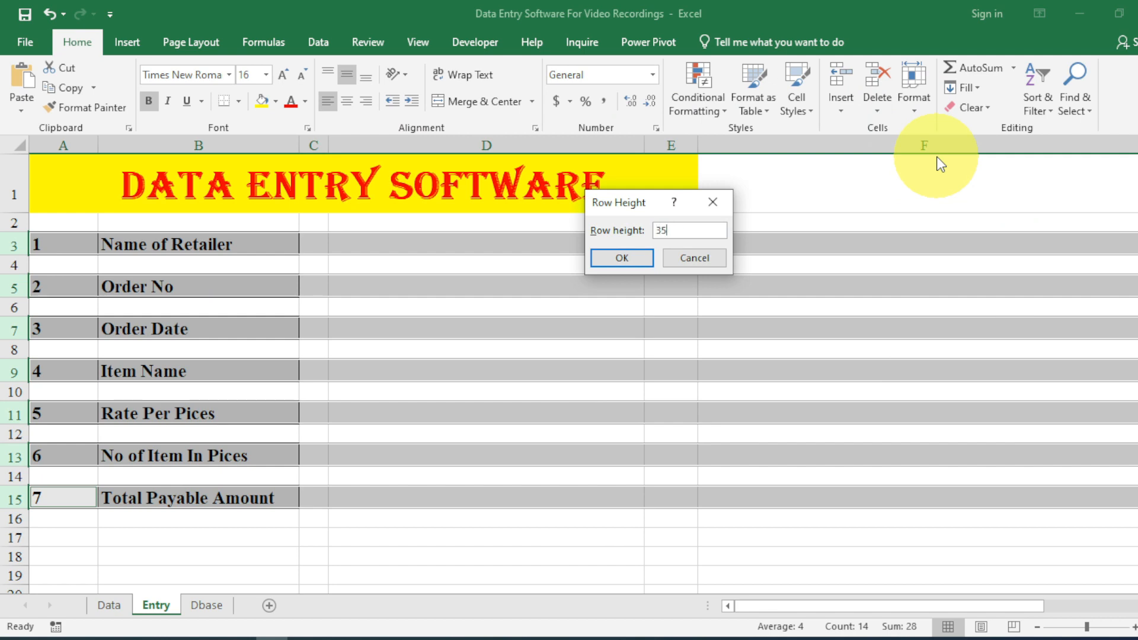
pyautogui.press('Return')
pyautogui.click(926, 106)
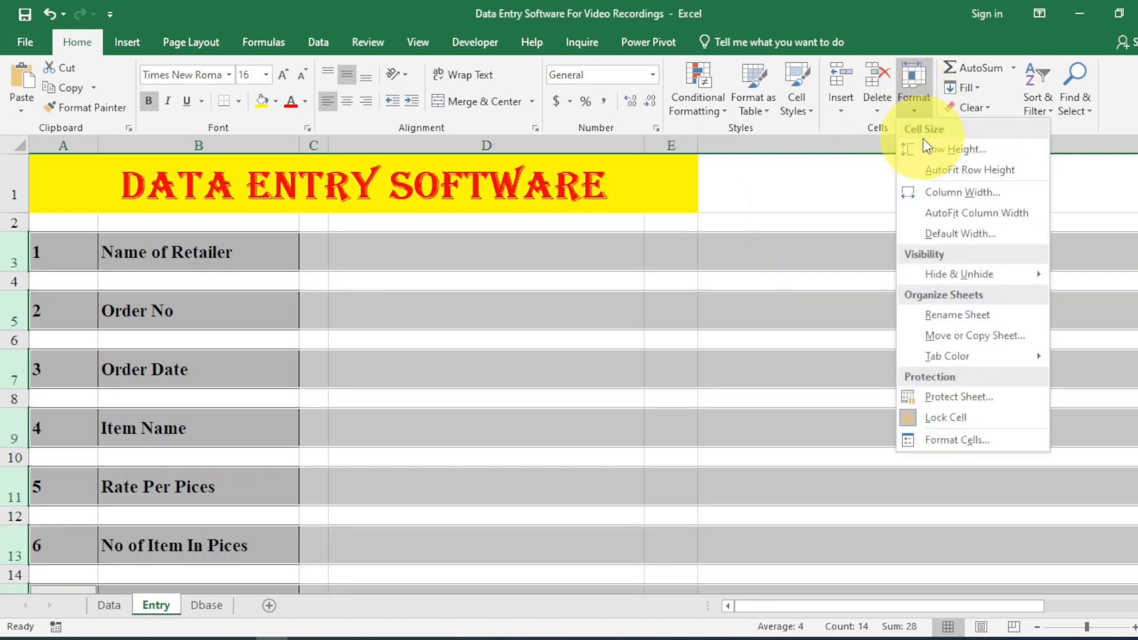
pyautogui.click(934, 148)
pyautogui.write('3')
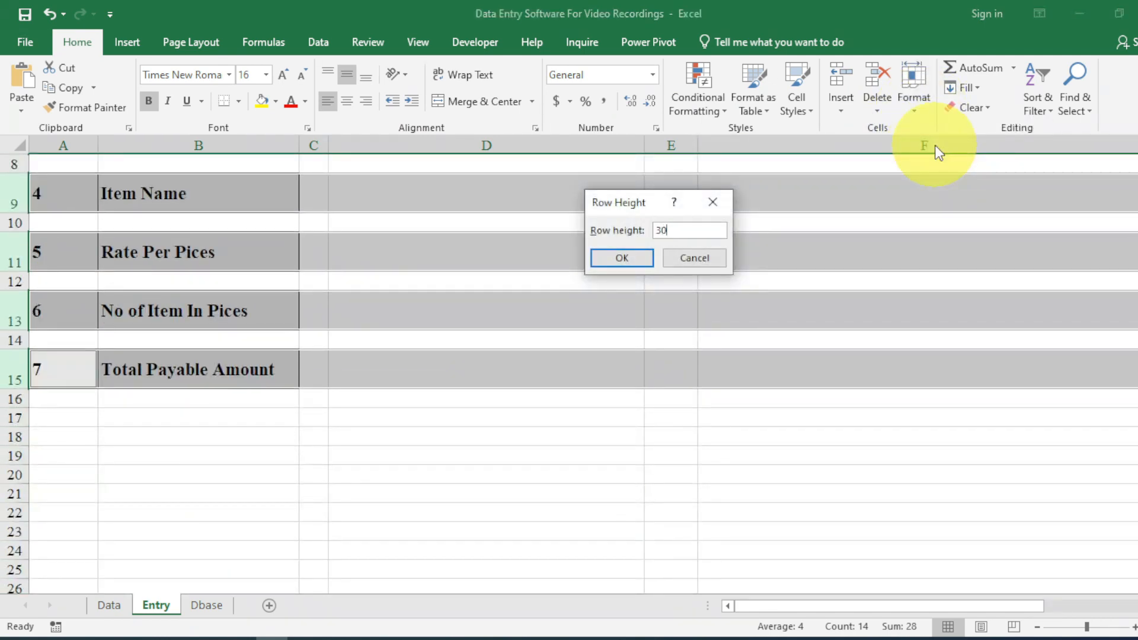
pyautogui.write('0')
pyautogui.press('Return')
pyautogui.scroll(2, 406, 376)
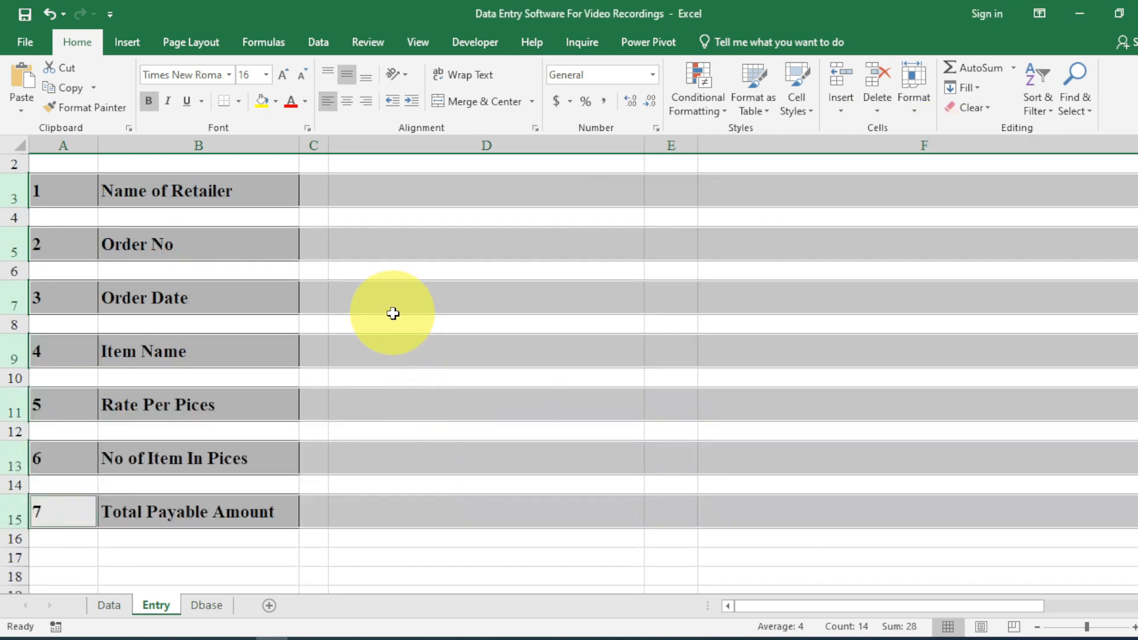
pyautogui.click(393, 314)
pyautogui.click(388, 196)
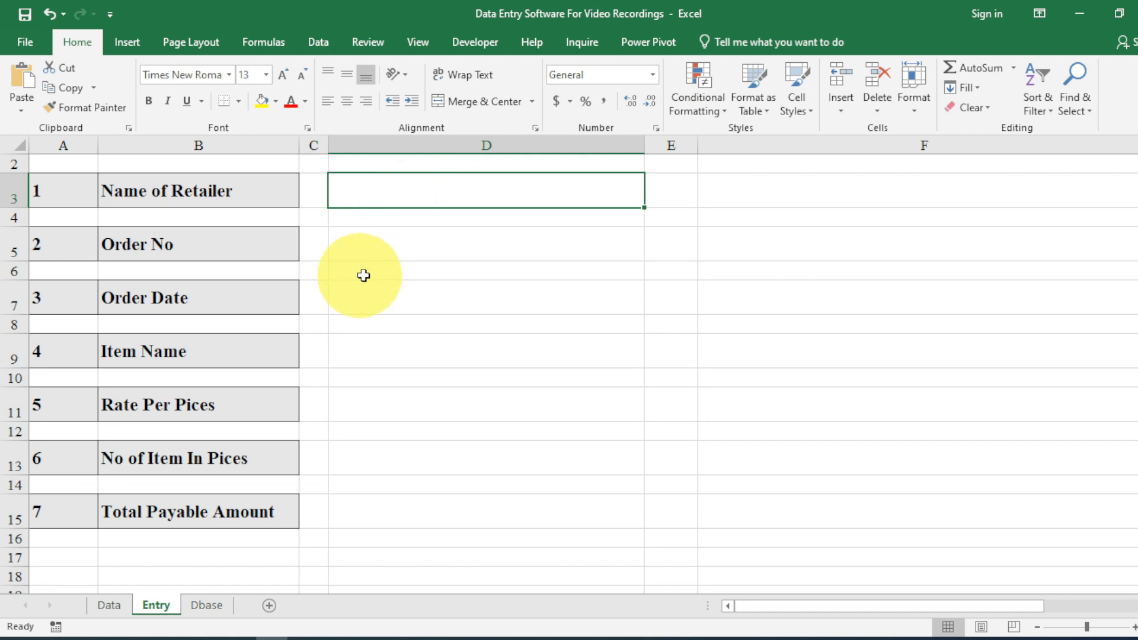
# Select the spacer rows 4, 6, 8, 10, 12 and 14.
pyautogui.click(275, 218)
pyautogui.keyDown('ctrl'); pyautogui.click(251, 268); pyautogui.keyUp('ctrl')
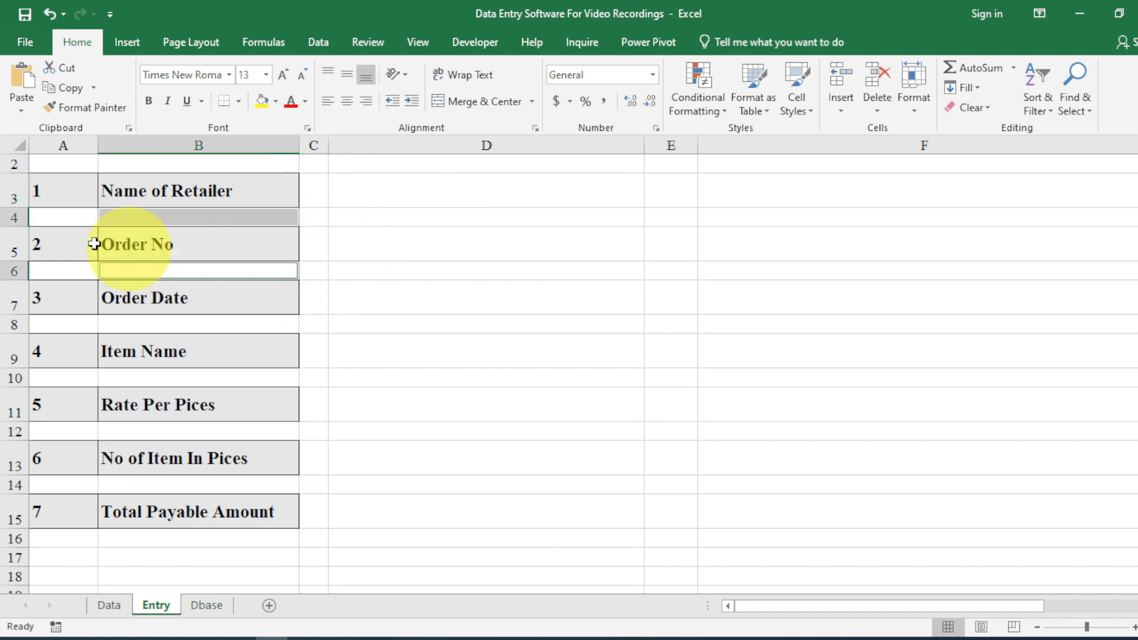
pyautogui.click(13, 218)
pyautogui.keyDown('ctrl'); pyautogui.click(13, 271); pyautogui.keyUp('ctrl')
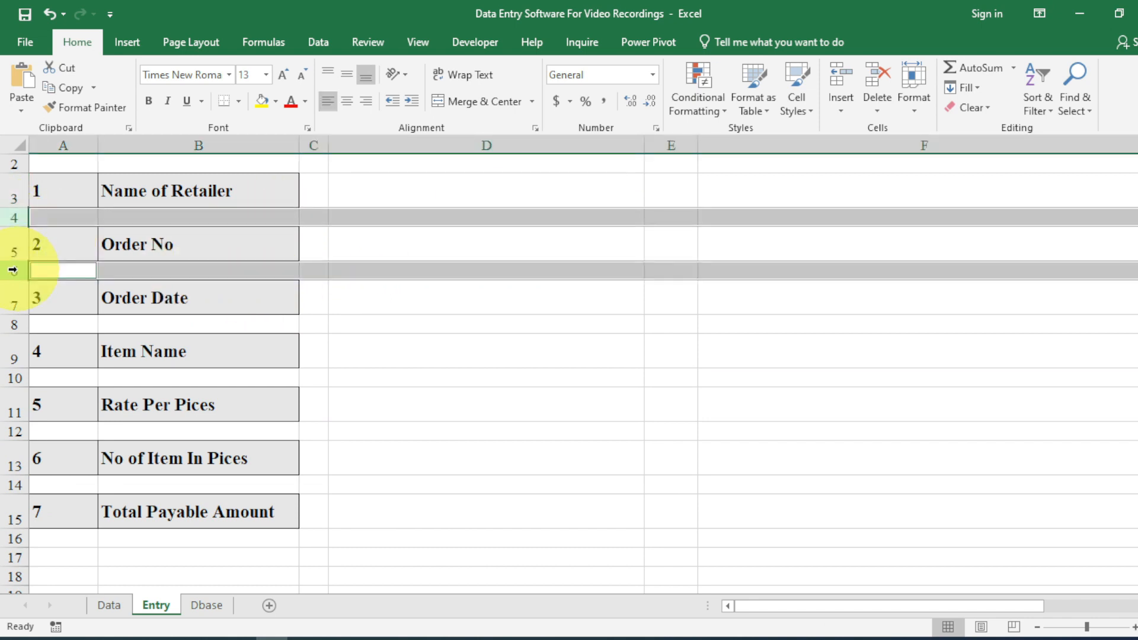
pyautogui.keyDown('ctrl'); pyautogui.click(13, 324); pyautogui.keyUp('ctrl')
pyautogui.keyDown('ctrl'); pyautogui.click(13, 378); pyautogui.keyUp('ctrl')
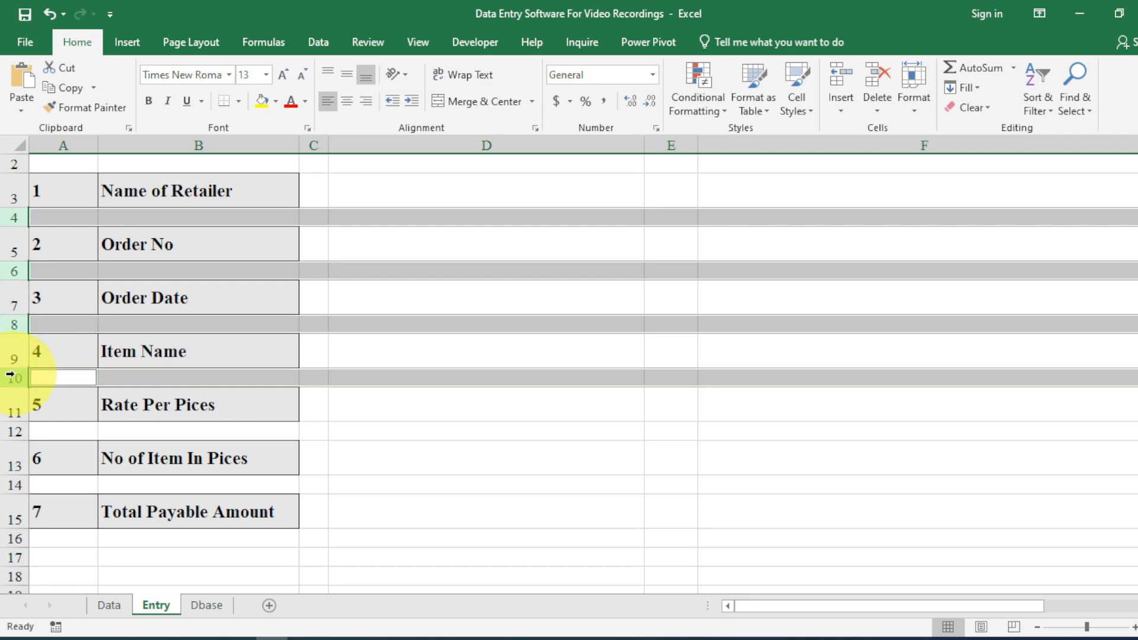
pyautogui.keyDown('ctrl'); pyautogui.click(3, 432); pyautogui.keyUp('ctrl')
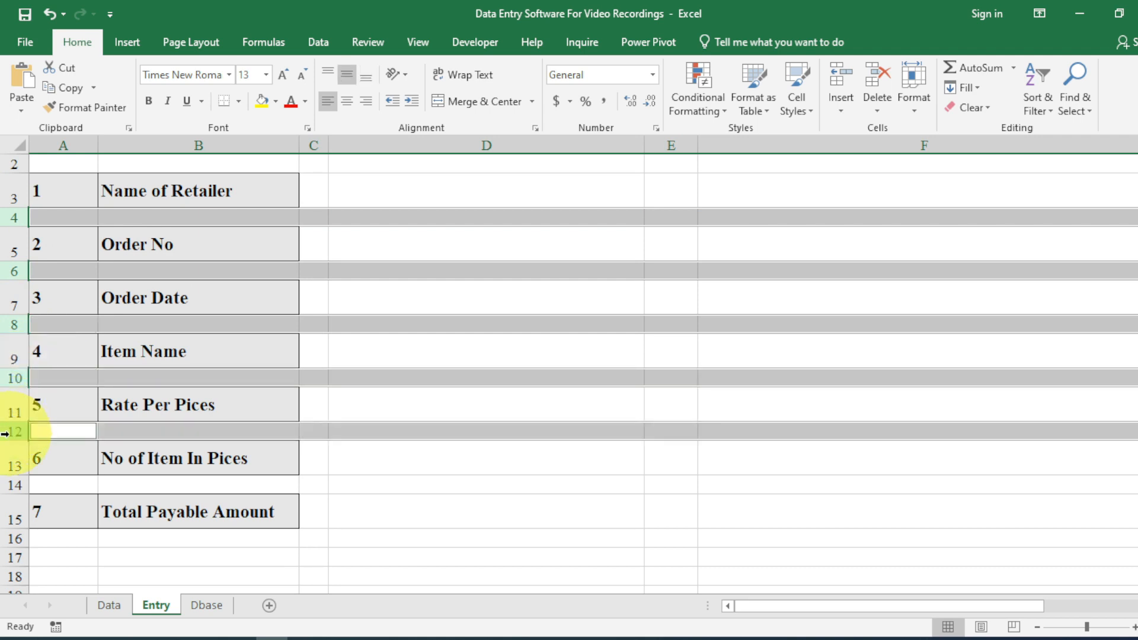
pyautogui.keyDown('ctrl'); pyautogui.click(3, 485); pyautogui.keyUp('ctrl')
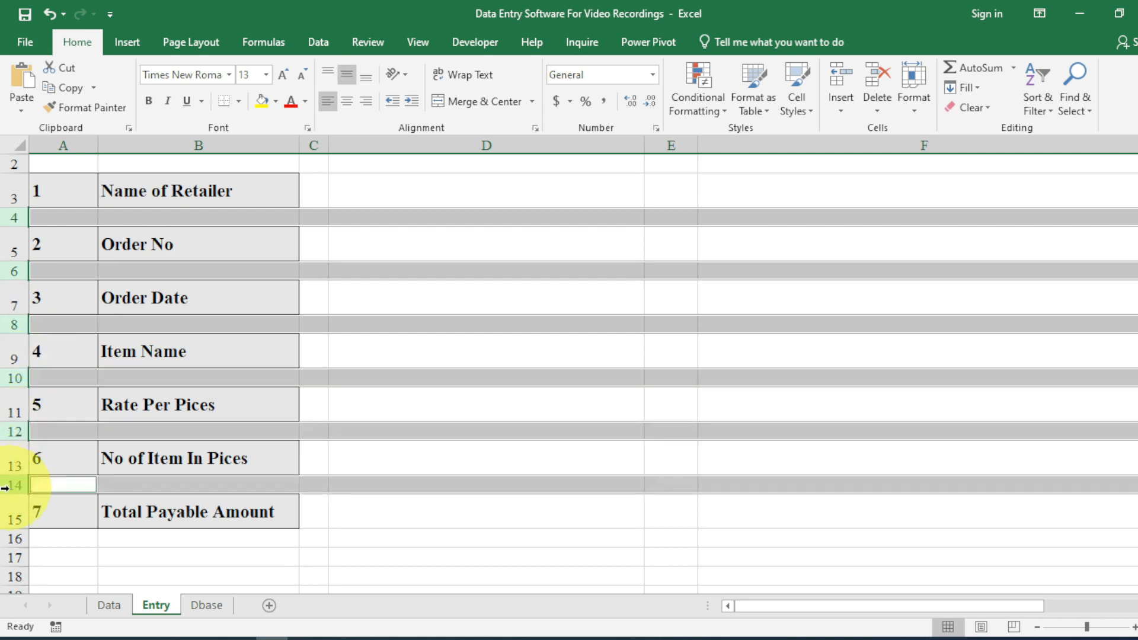
# Shrink the selected spacer rows to height 8.
pyautogui.click(909, 111)
pyautogui.click(928, 150)
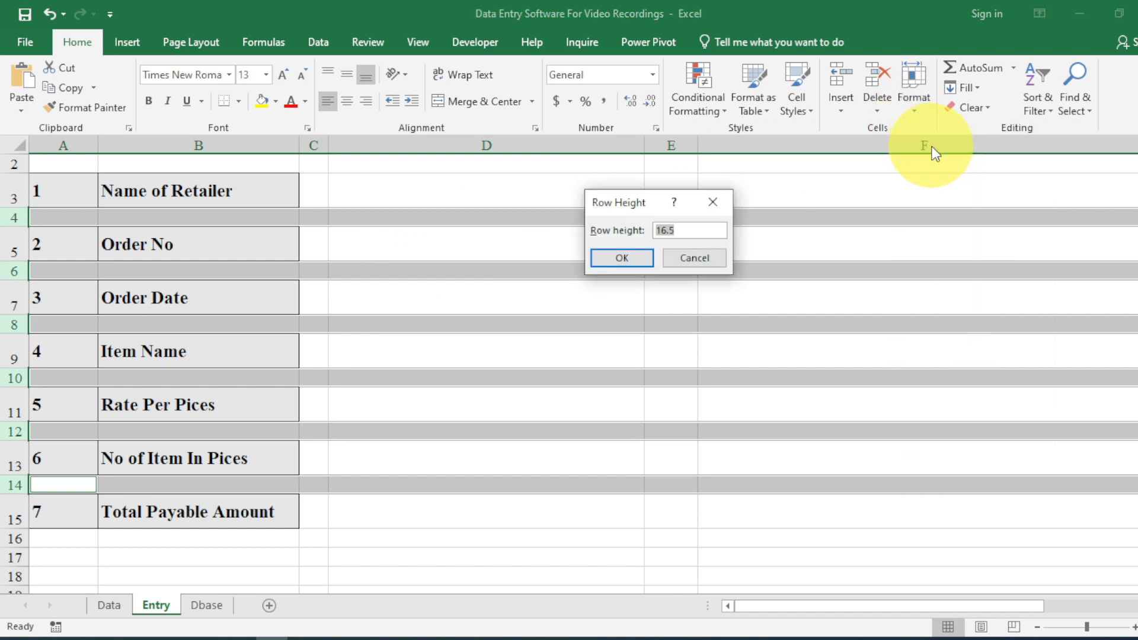
pyautogui.press('Return')
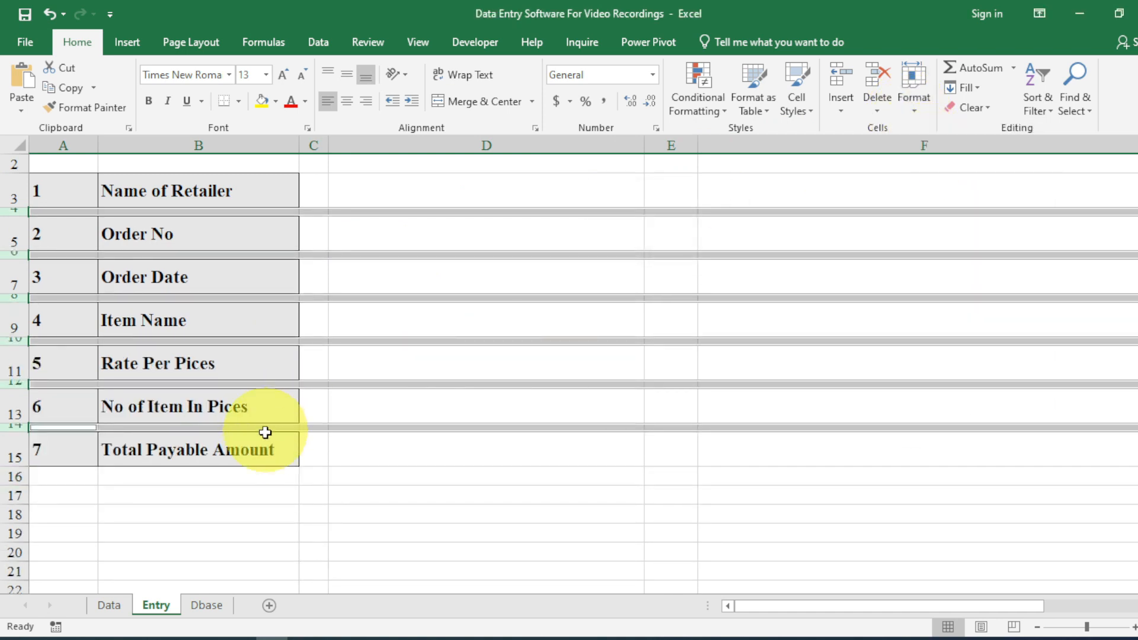
pyautogui.click(370, 444)
pyautogui.click(435, 190)
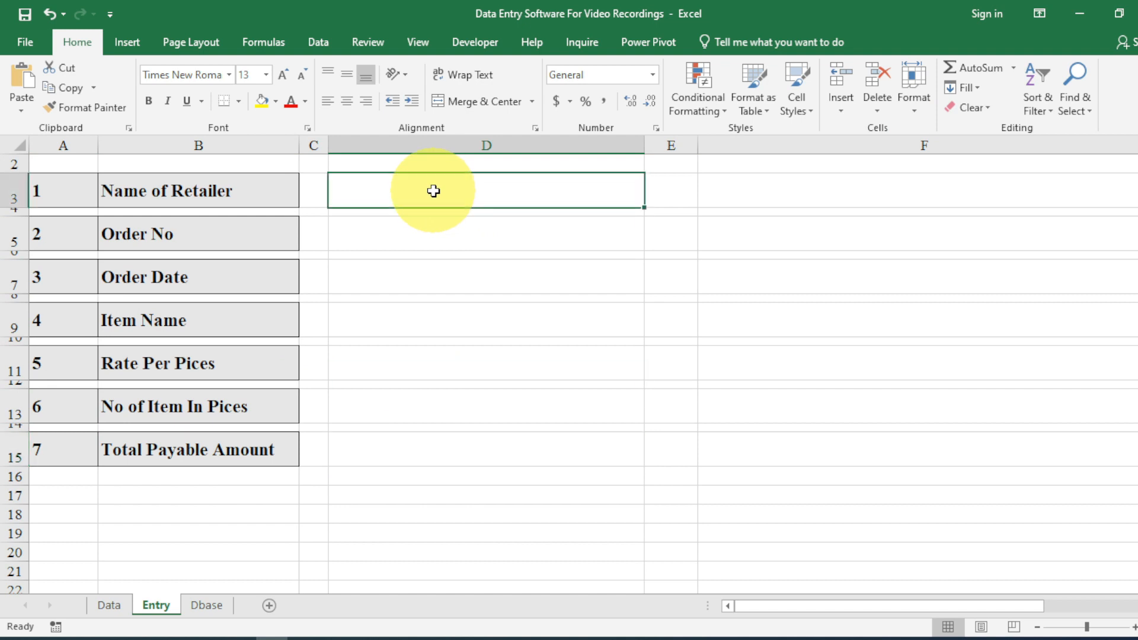
pyautogui.click(493, 223)
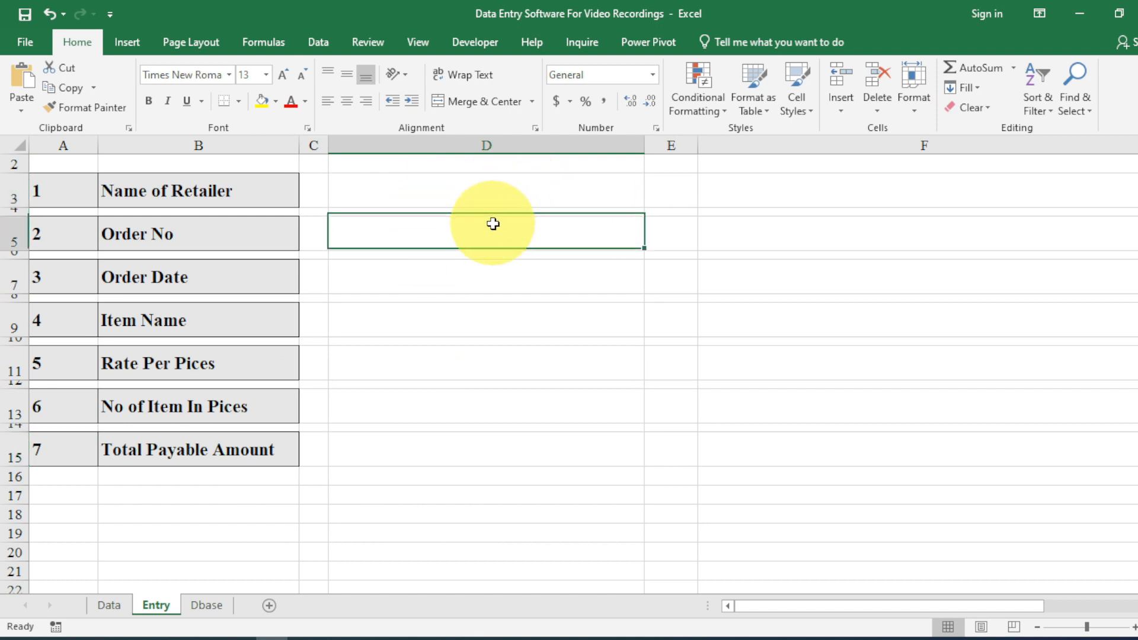
pyautogui.click(508, 180)
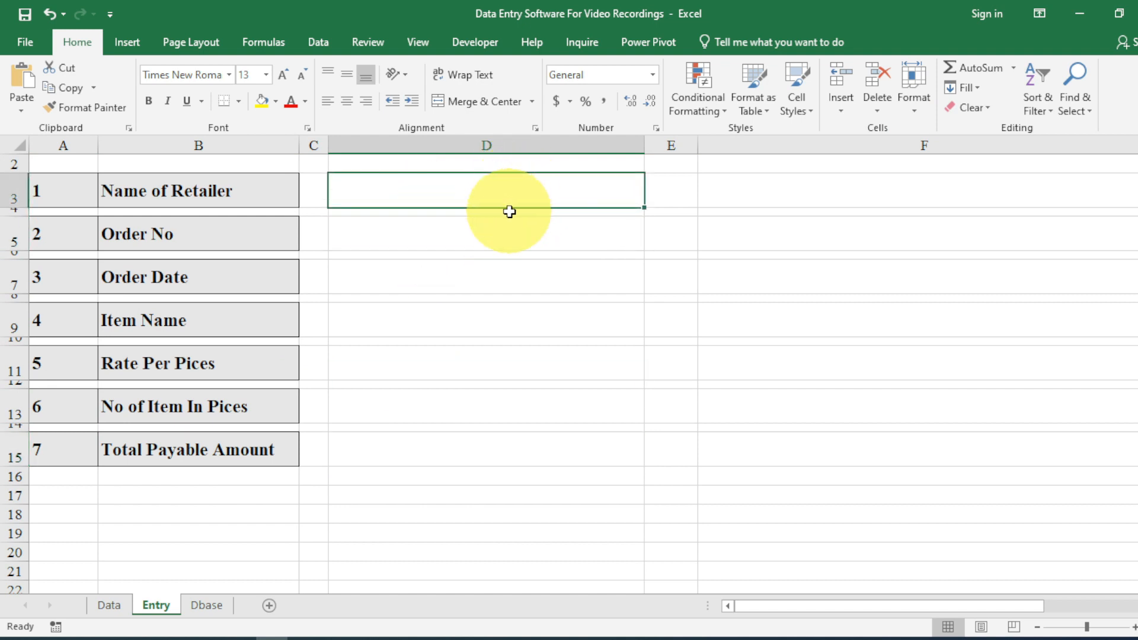
# Select the entry cells D3, D5, D7, D9, D11, D13 and D15.
pyautogui.keyDown('ctrl'); pyautogui.click(508, 231); pyautogui.keyUp('ctrl')
pyautogui.keyDown('ctrl'); pyautogui.click(496, 285); pyautogui.keyUp('ctrl')
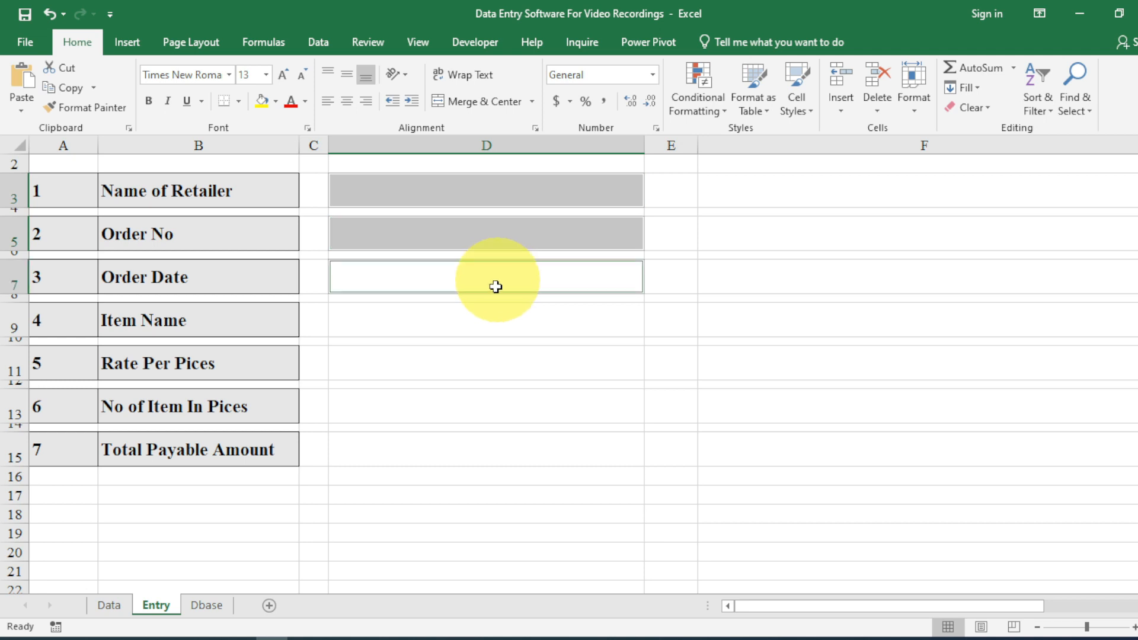
pyautogui.keyDown('ctrl'); pyautogui.click(488, 323); pyautogui.keyUp('ctrl')
pyautogui.keyDown('ctrl'); pyautogui.click(482, 363); pyautogui.keyUp('ctrl')
pyautogui.keyDown('ctrl'); pyautogui.click(478, 403); pyautogui.keyUp('ctrl')
pyautogui.keyDown('ctrl'); pyautogui.click(471, 443); pyautogui.keyUp('ctrl')
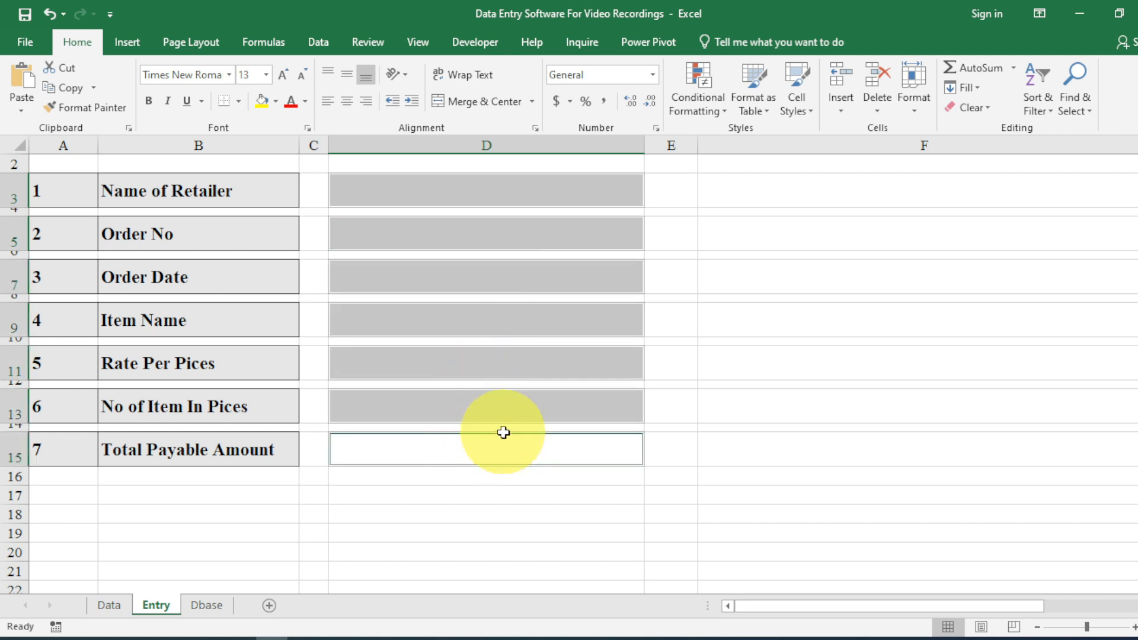
# Add a conditional formatting rule giving blank cells a light grey fill.
pyautogui.click(717, 106)
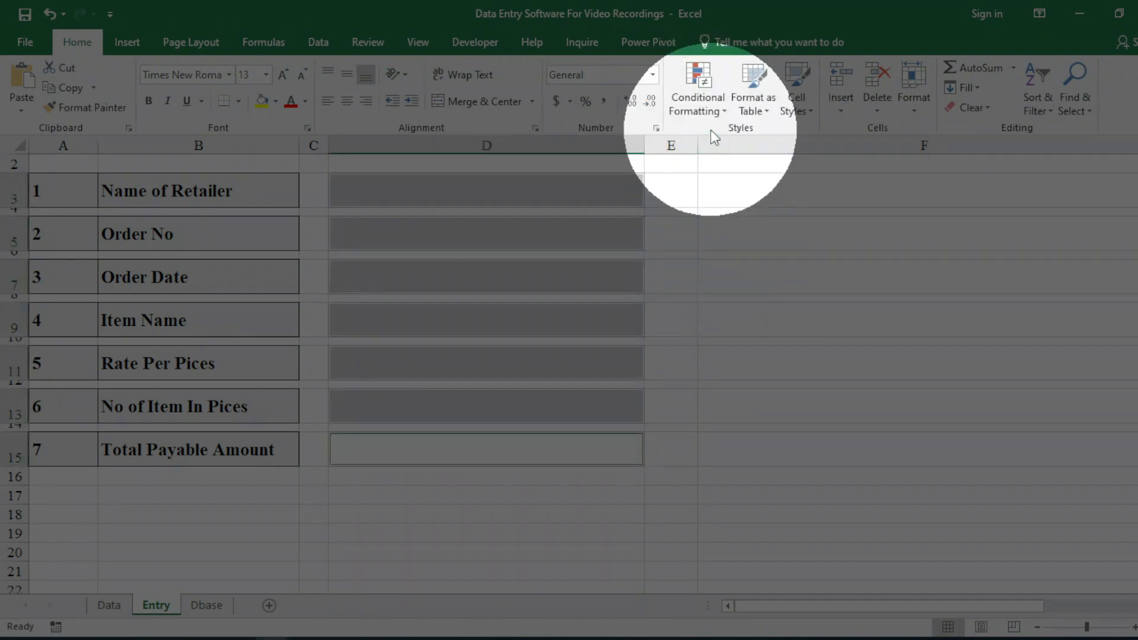
pyautogui.click(716, 112)
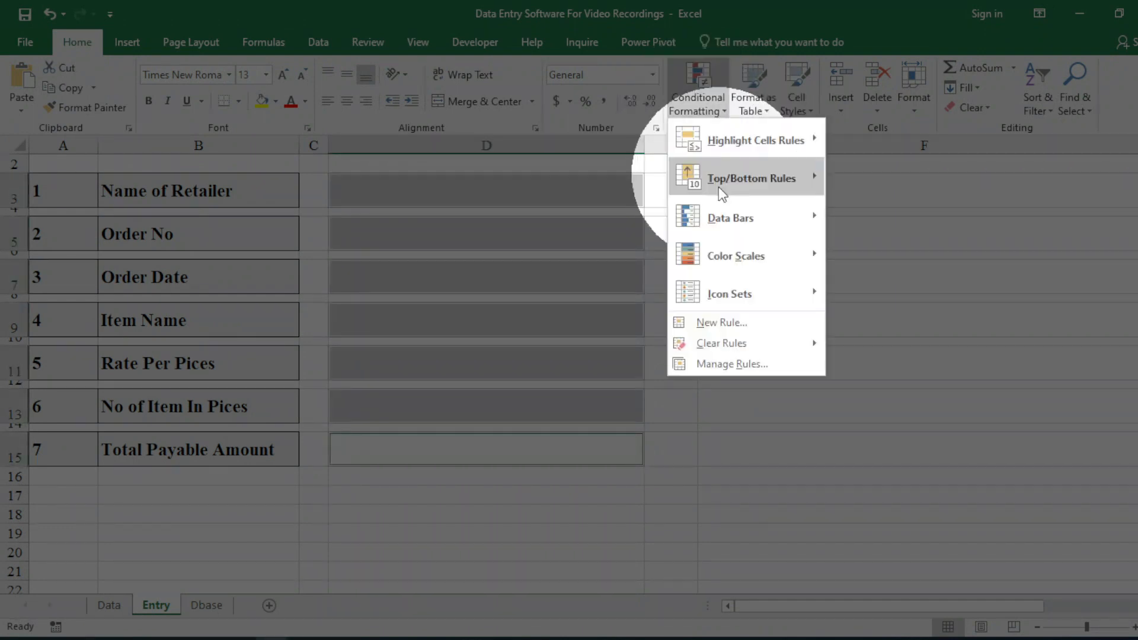
pyautogui.click(738, 322)
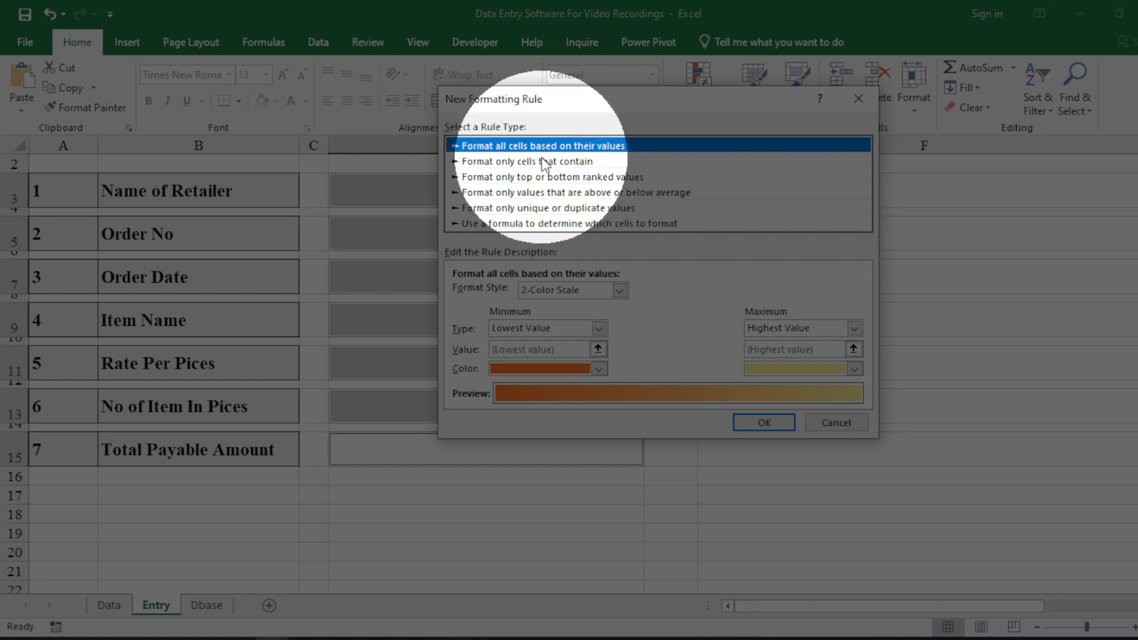
pyautogui.click(554, 161)
pyautogui.click(557, 146)
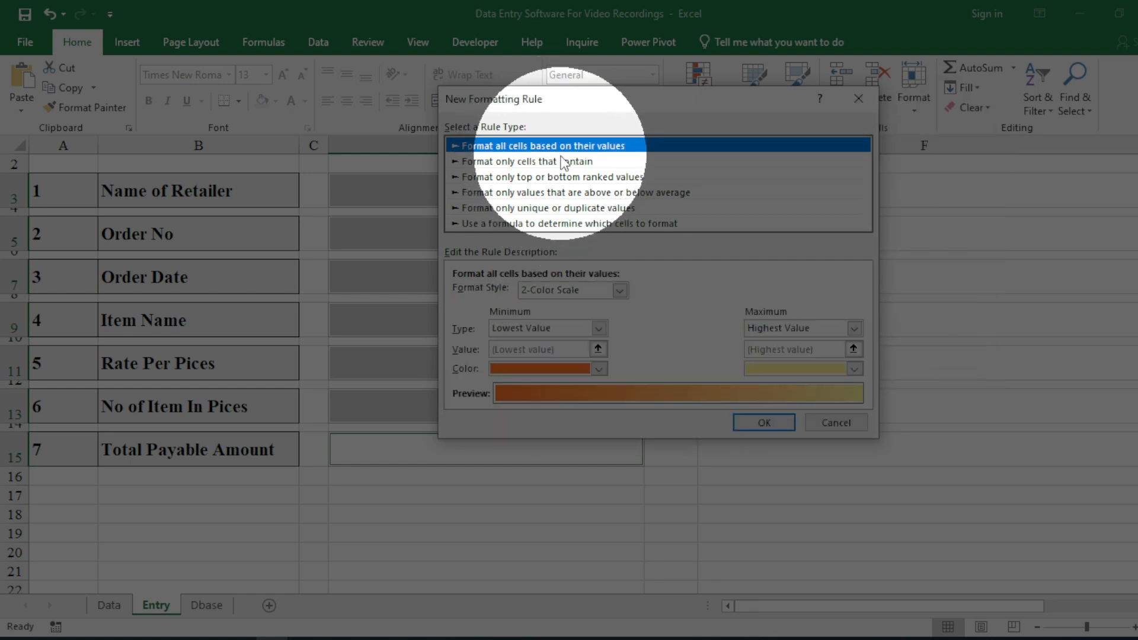
pyautogui.click(564, 163)
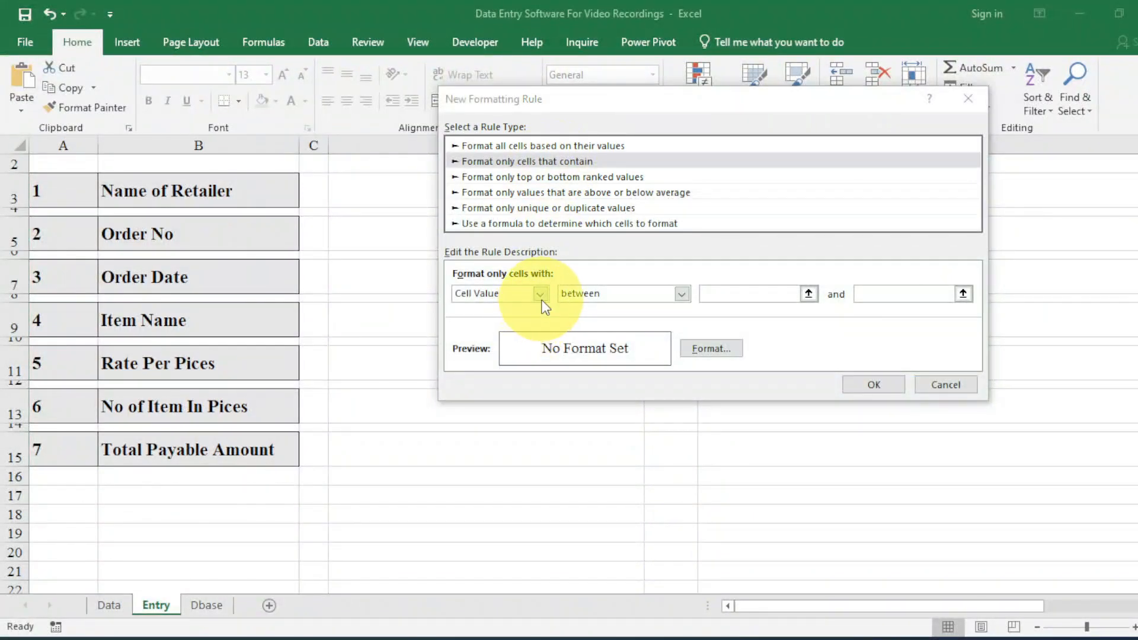
pyautogui.click(540, 294)
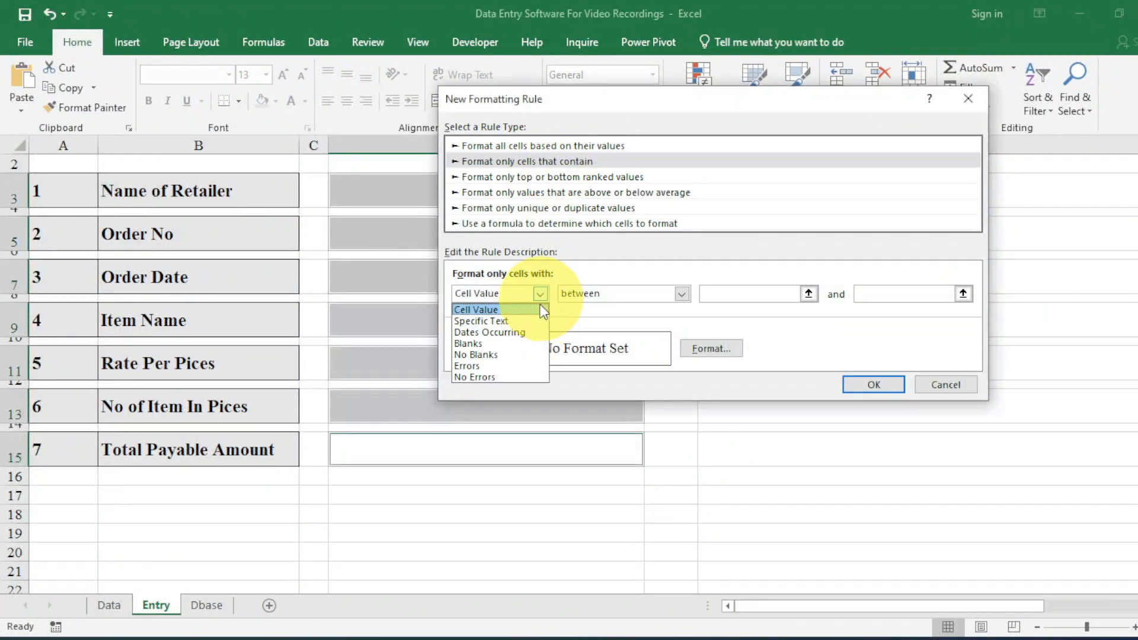
pyautogui.click(508, 347)
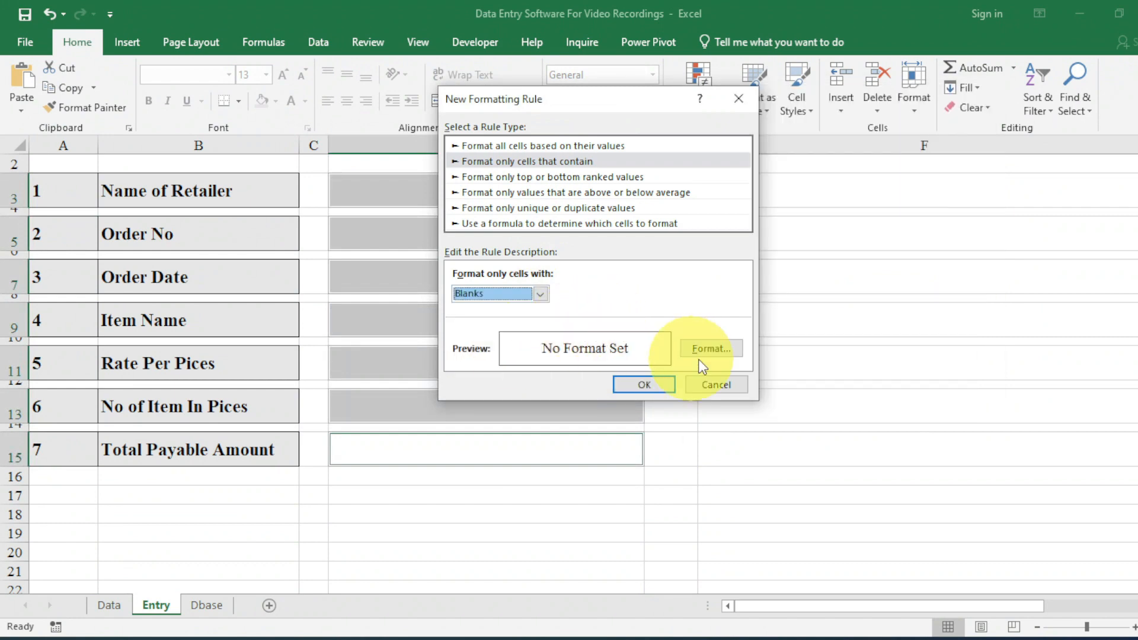
pyautogui.click(711, 350)
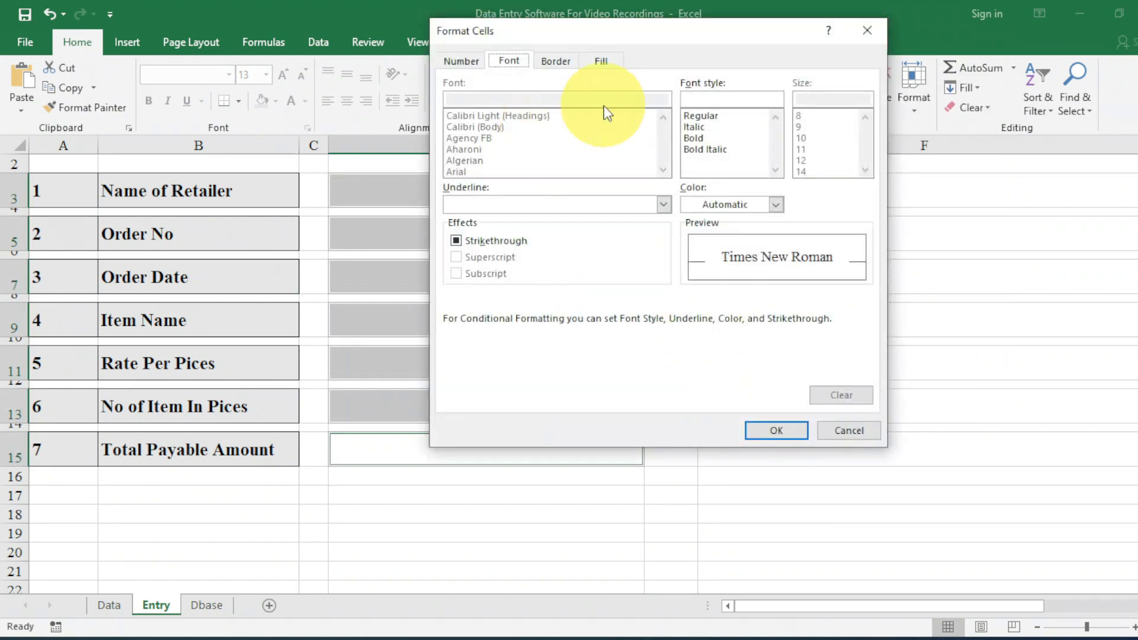
pyautogui.click(602, 60)
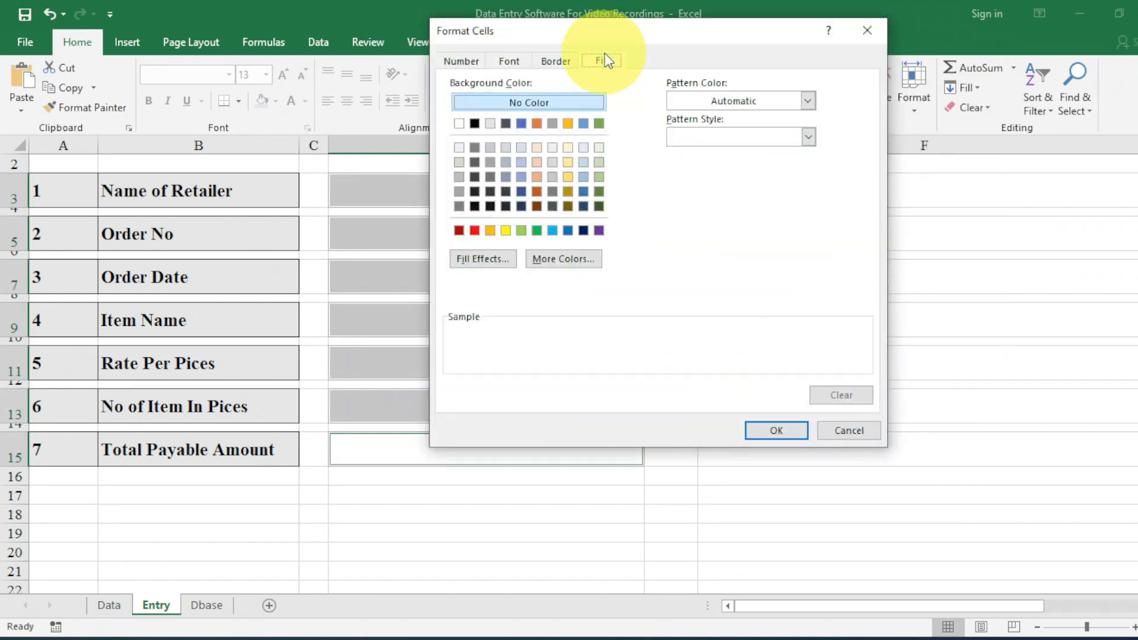
pyautogui.click(494, 148)
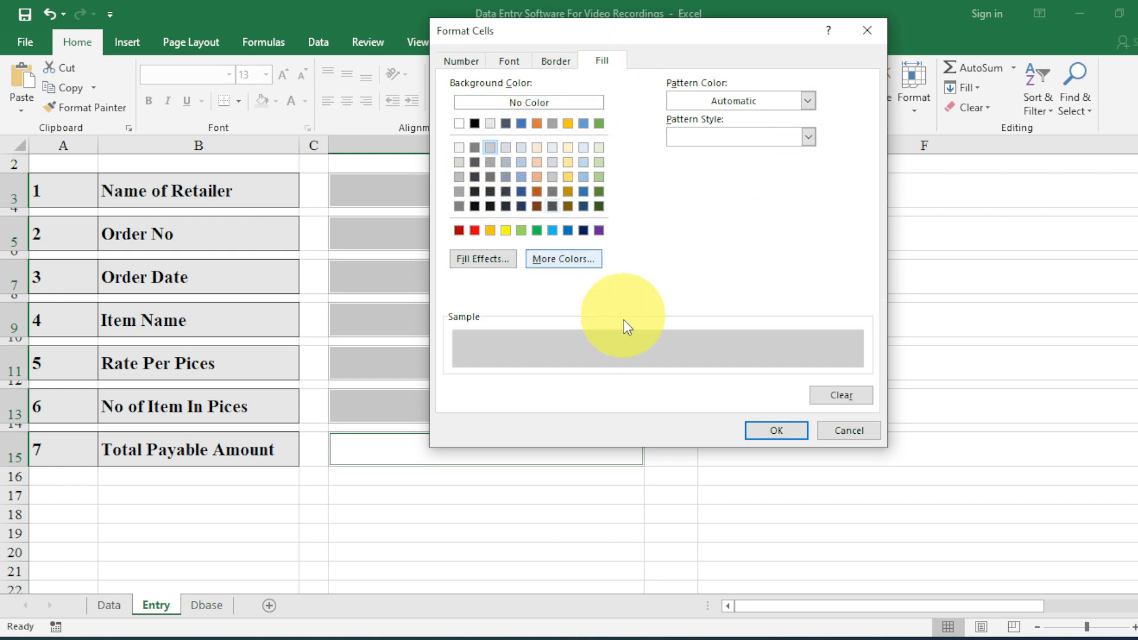
pyautogui.click(762, 434)
pyautogui.click(643, 385)
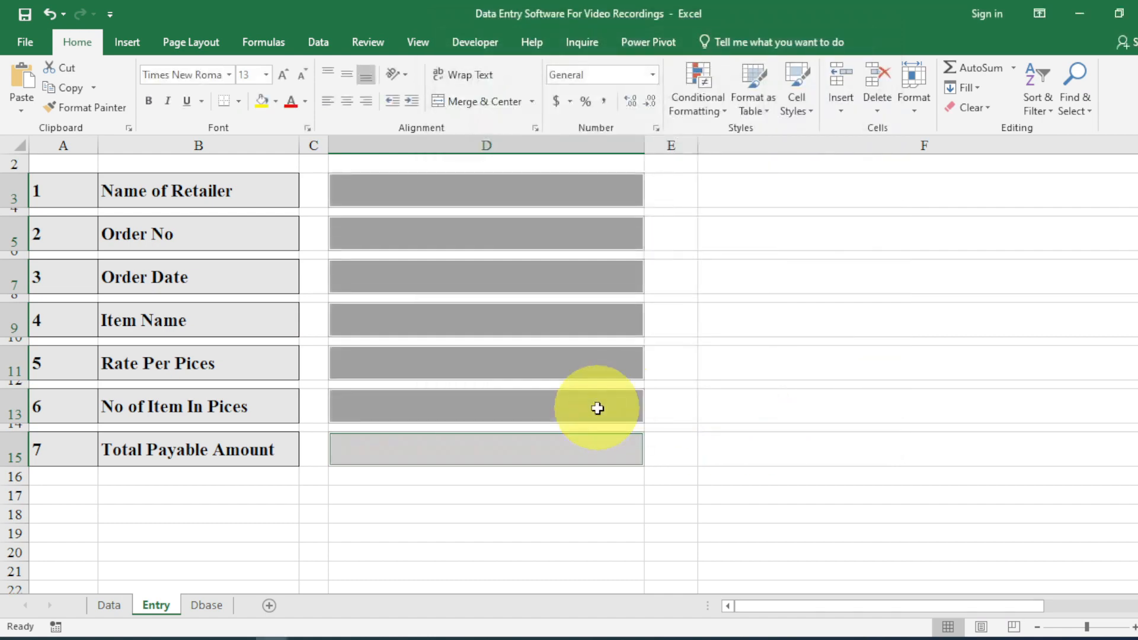
# Enter test text 'FD' in entry cell D3.
pyautogui.click(582, 405)
pyautogui.click(530, 185)
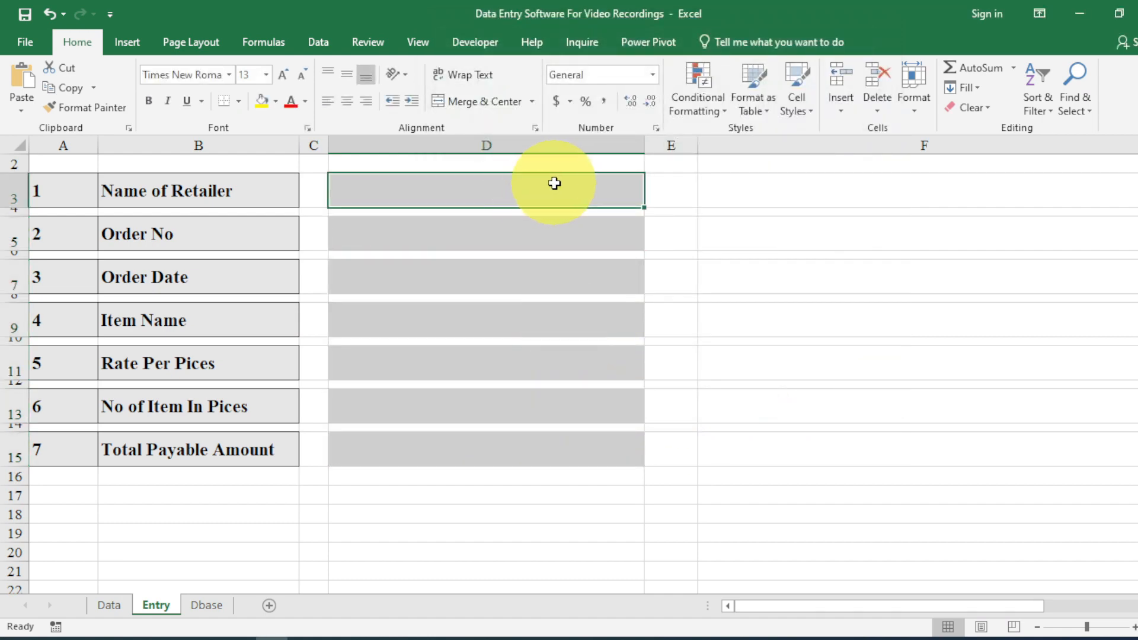
pyautogui.write('FD')
pyautogui.press('Return')
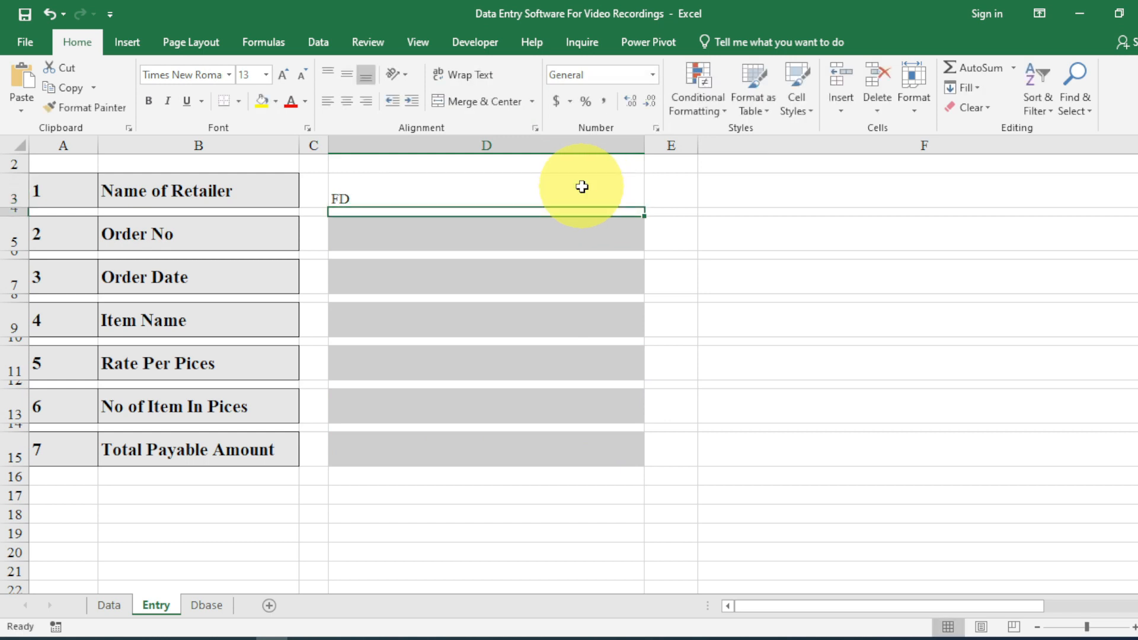
# Select the entry cells D3, D5, D7, D9, D11, D13 and D15.
pyautogui.click(581, 187)
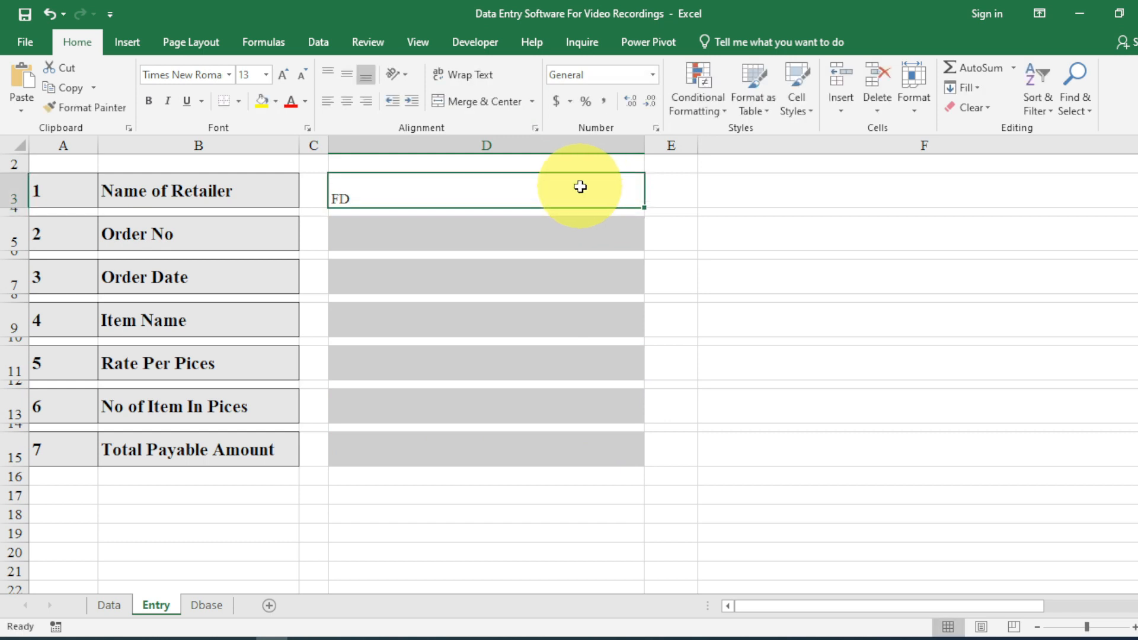
pyautogui.keyDown('ctrl'); pyautogui.click(548, 227); pyautogui.keyUp('ctrl')
pyautogui.keyDown('ctrl'); pyautogui.click(537, 272); pyautogui.keyUp('ctrl')
pyautogui.keyDown('ctrl'); pyautogui.click(528, 322); pyautogui.keyUp('ctrl')
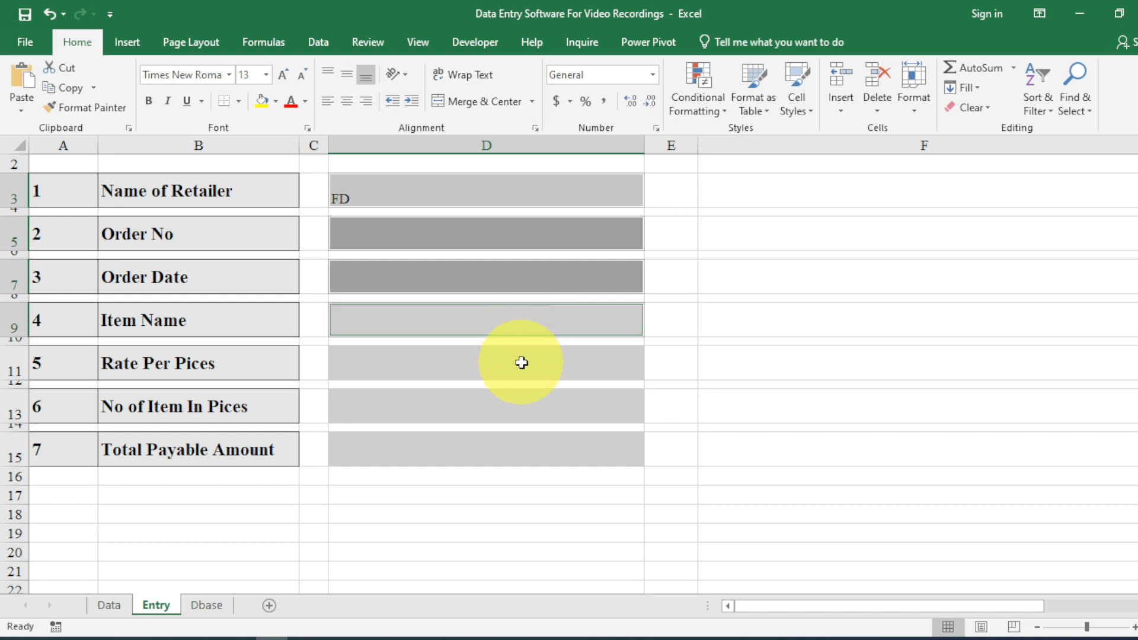
pyautogui.keyDown('ctrl'); pyautogui.click(521, 362); pyautogui.keyUp('ctrl')
pyautogui.keyDown('ctrl'); pyautogui.click(513, 420); pyautogui.keyUp('ctrl')
pyautogui.keyDown('ctrl'); pyautogui.click(503, 448); pyautogui.keyUp('ctrl')
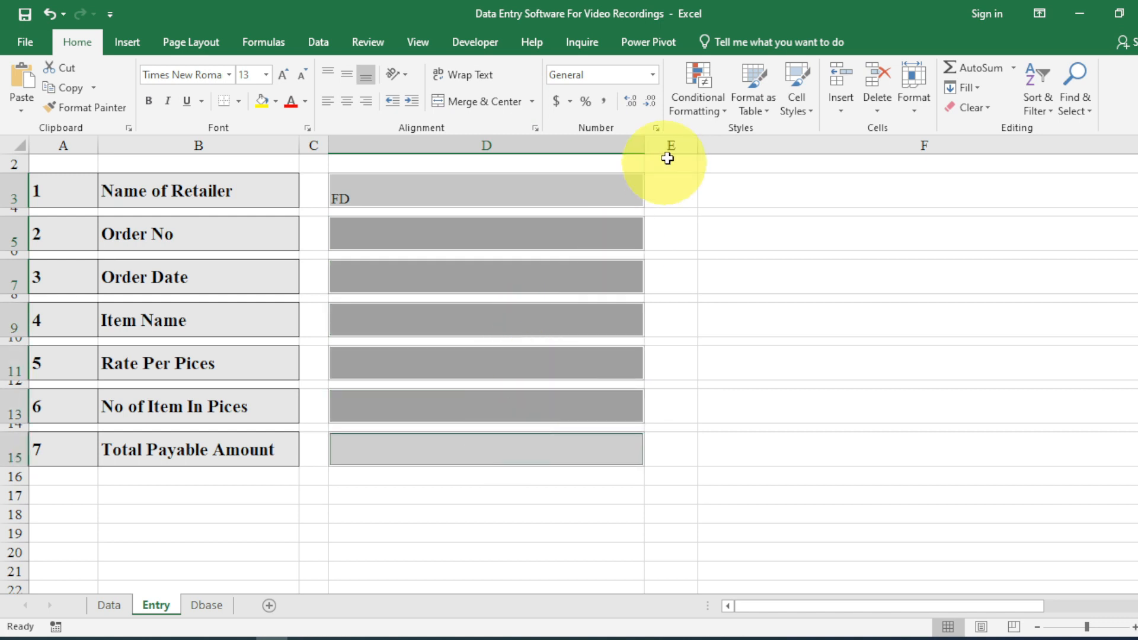
# Start a new conditional formatting rule for cells that contain no blanks.
pyautogui.click(720, 94)
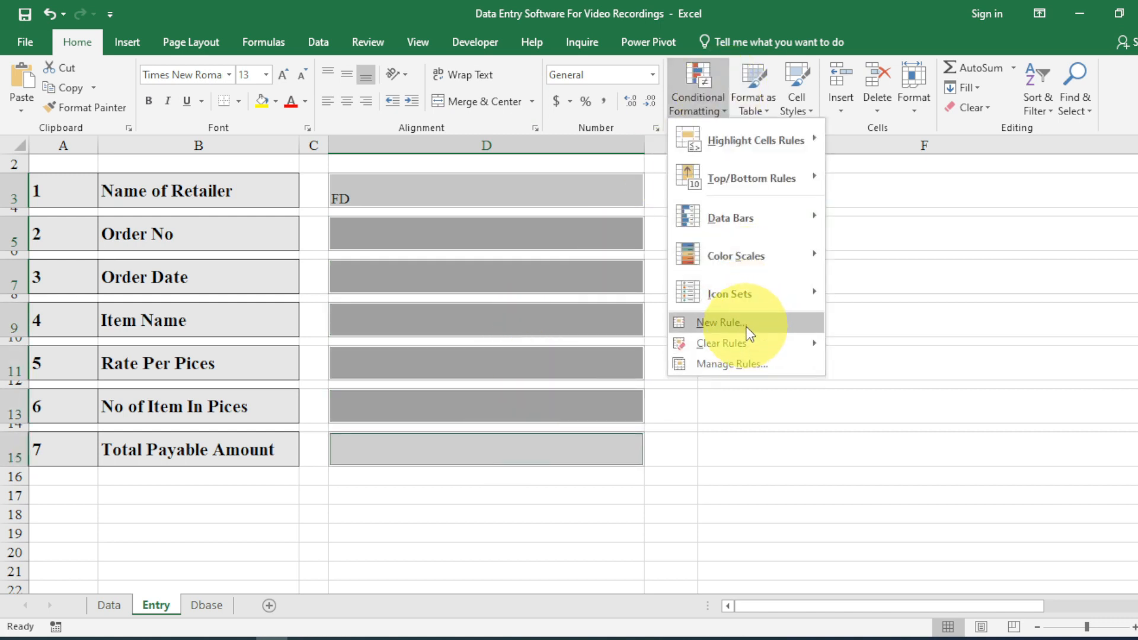
pyautogui.click(744, 322)
pyautogui.click(467, 141)
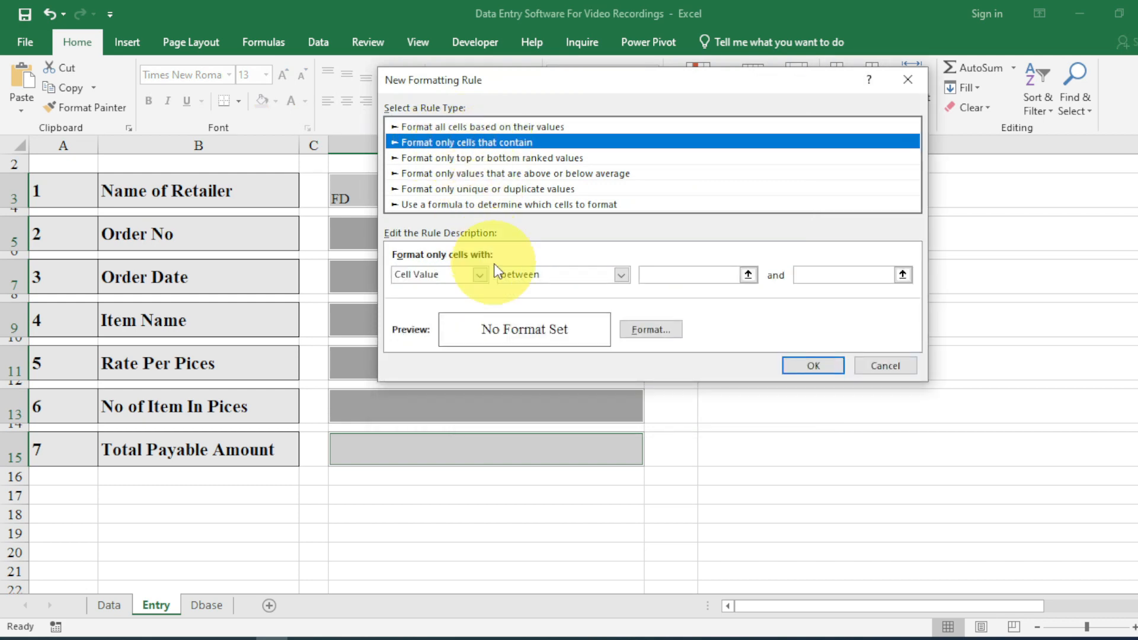
pyautogui.click(479, 274)
pyautogui.click(415, 335)
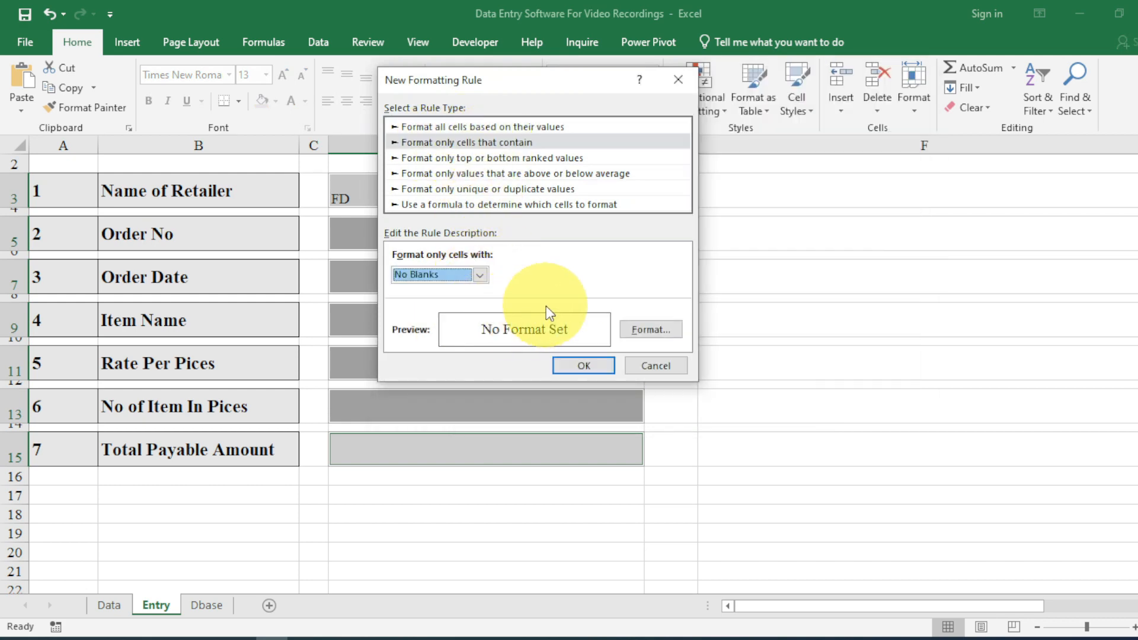
# Format the non-blank rule with a green fill and bold dark blue text.
pyautogui.click(646, 332)
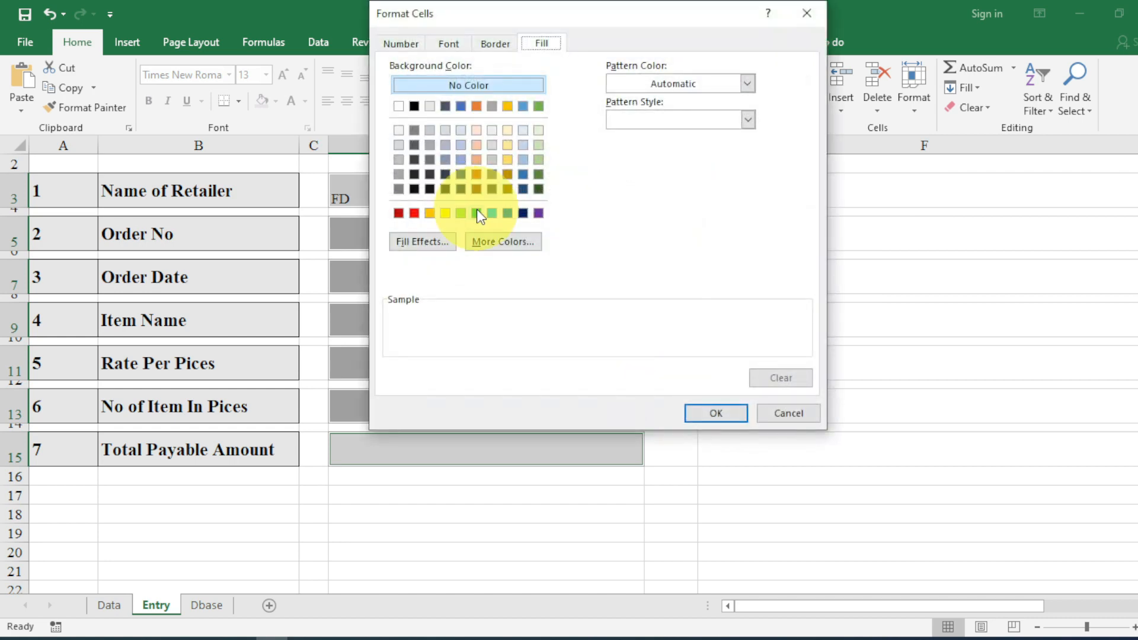
pyautogui.click(477, 213)
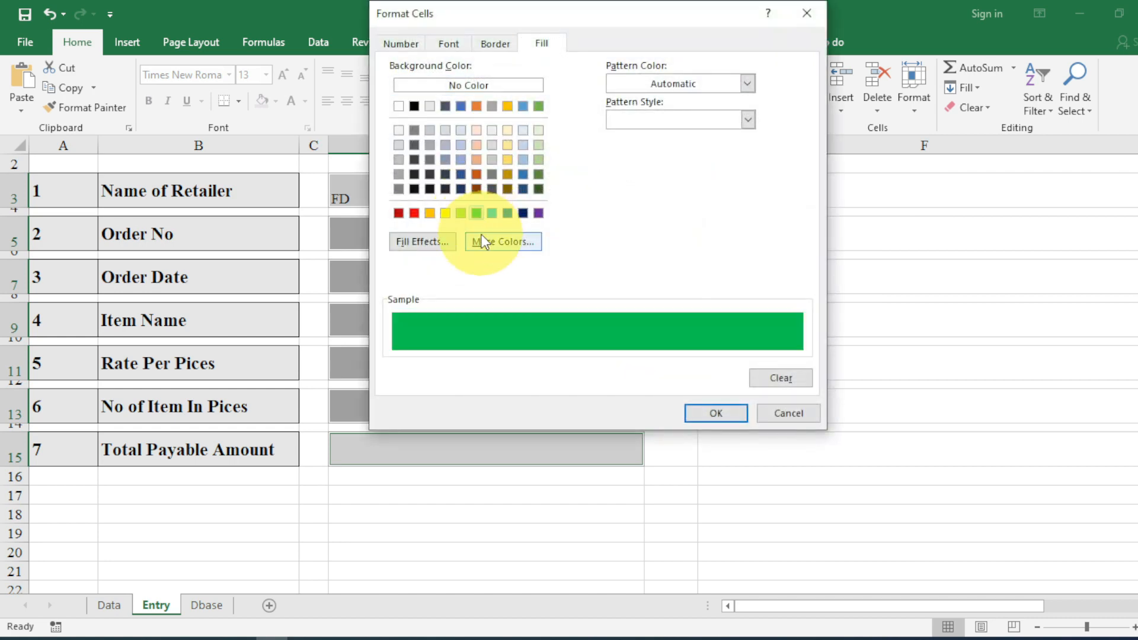
pyautogui.click(452, 48)
pyautogui.click(633, 121)
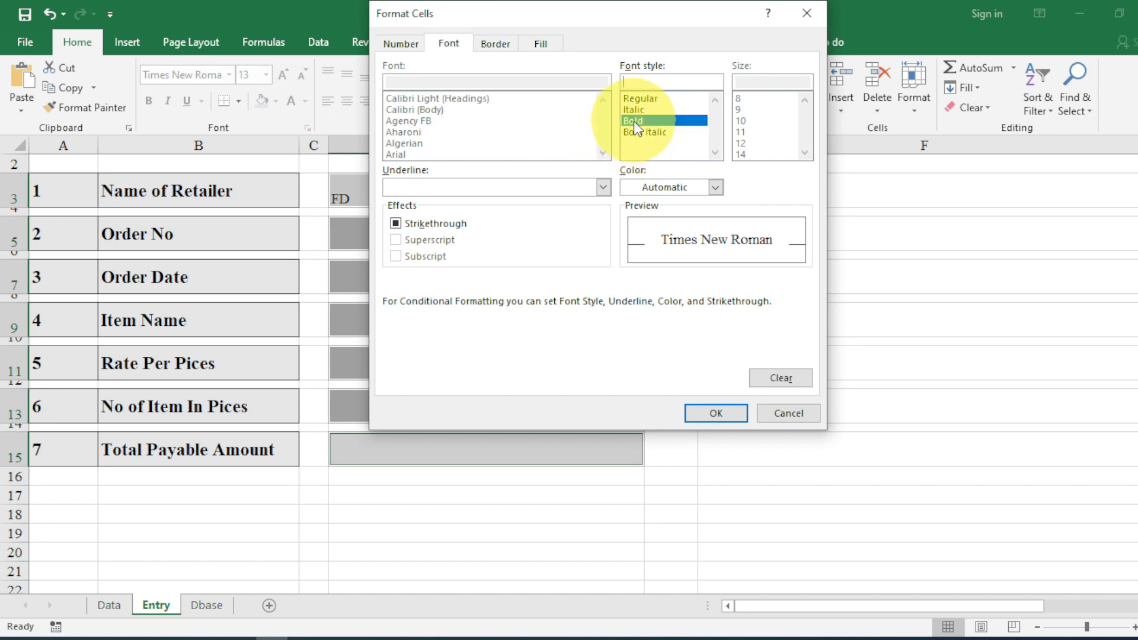
pyautogui.click(716, 189)
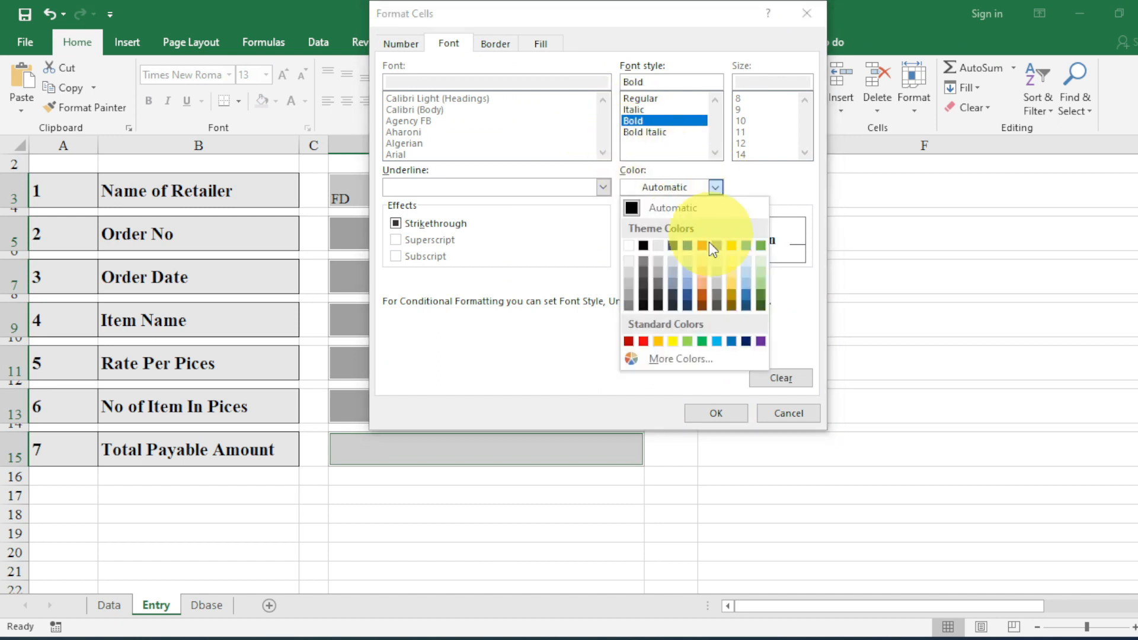
pyautogui.click(657, 306)
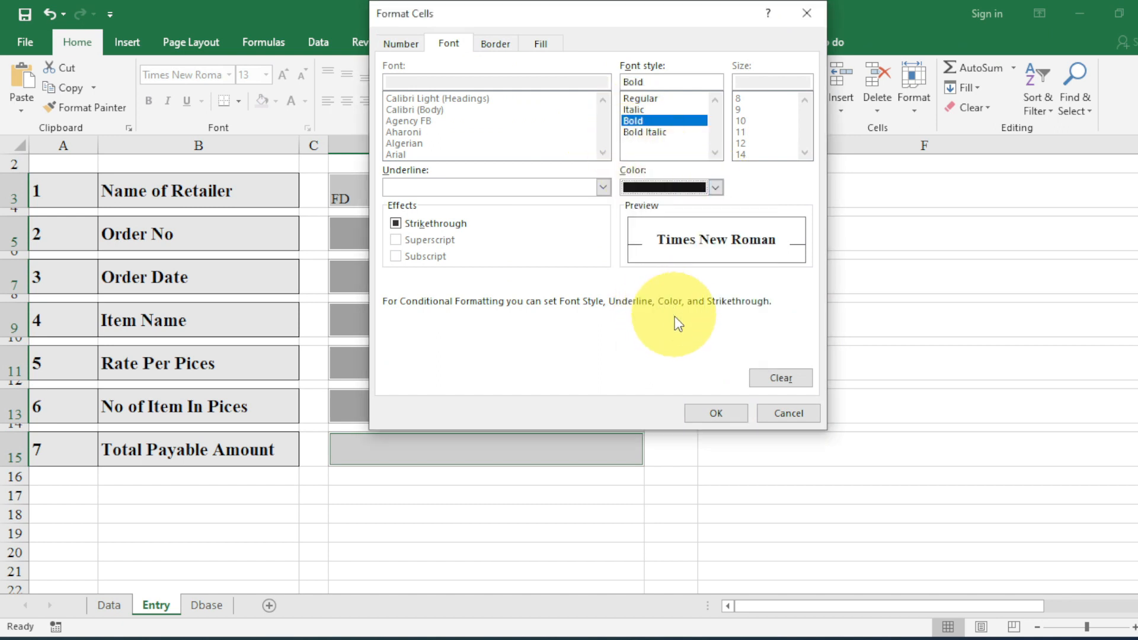
pyautogui.click(715, 188)
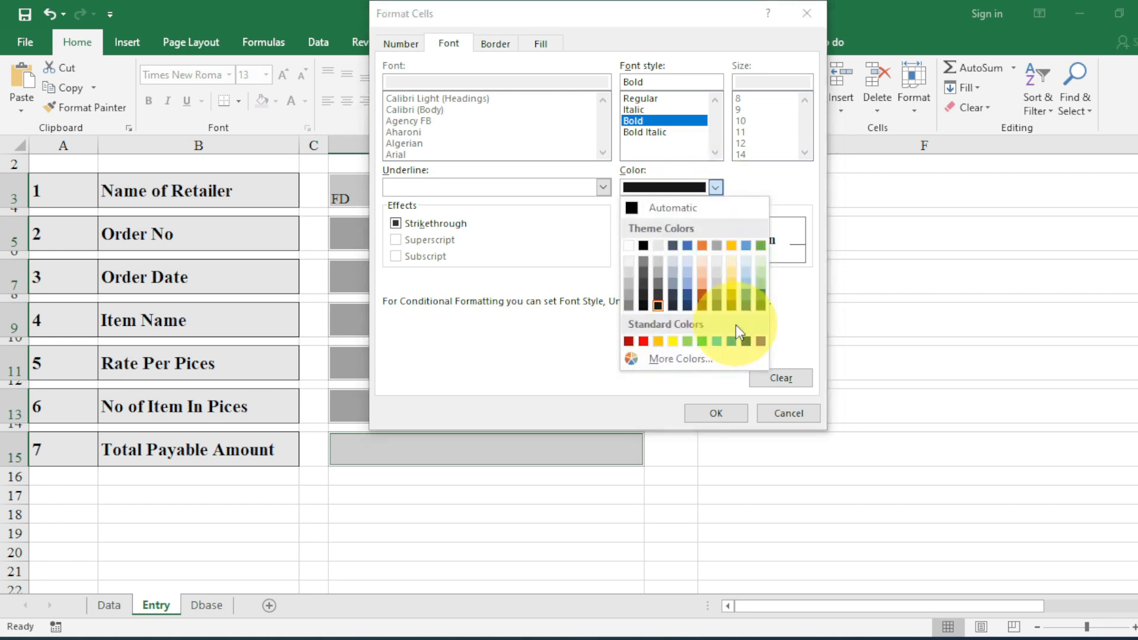
pyautogui.click(746, 341)
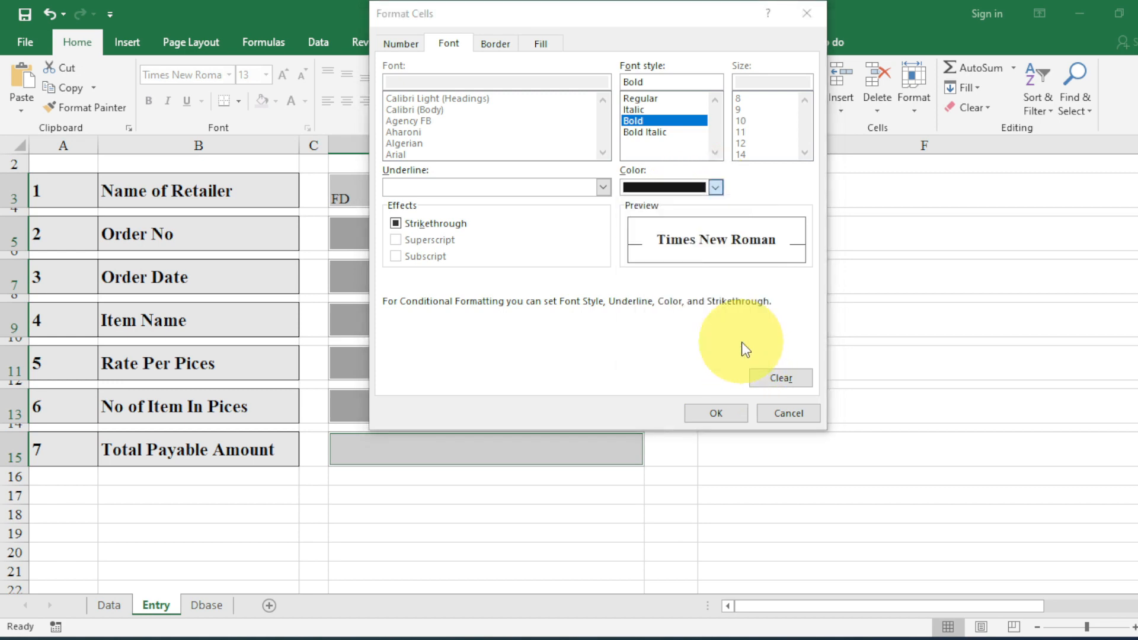
pyautogui.click(716, 412)
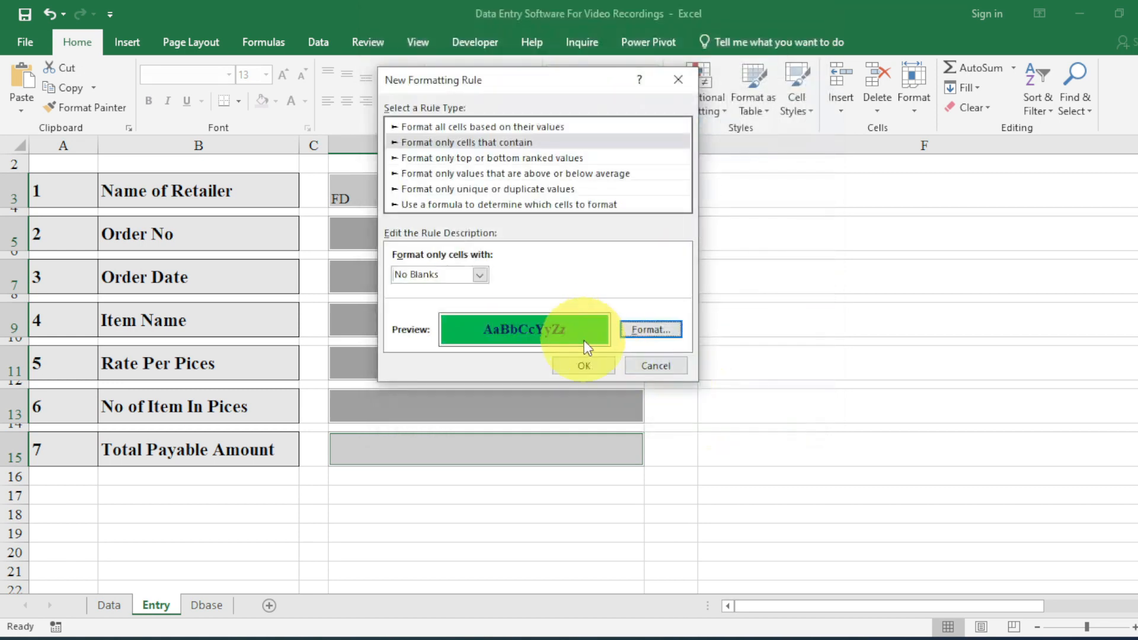
pyautogui.click(584, 366)
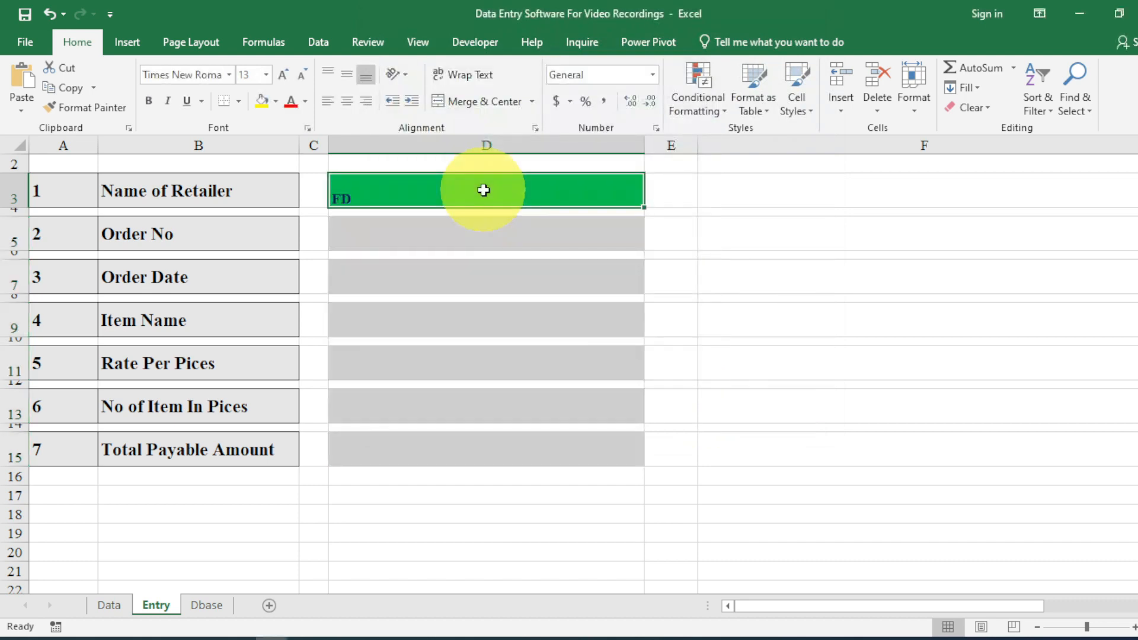
# Type test entries 'FDSDF;JLK' in D3 and 'FDSF' in D5, discarding the stray D4 entry.
pyautogui.write('FDSDF;JLK')
pyautogui.press('Return')
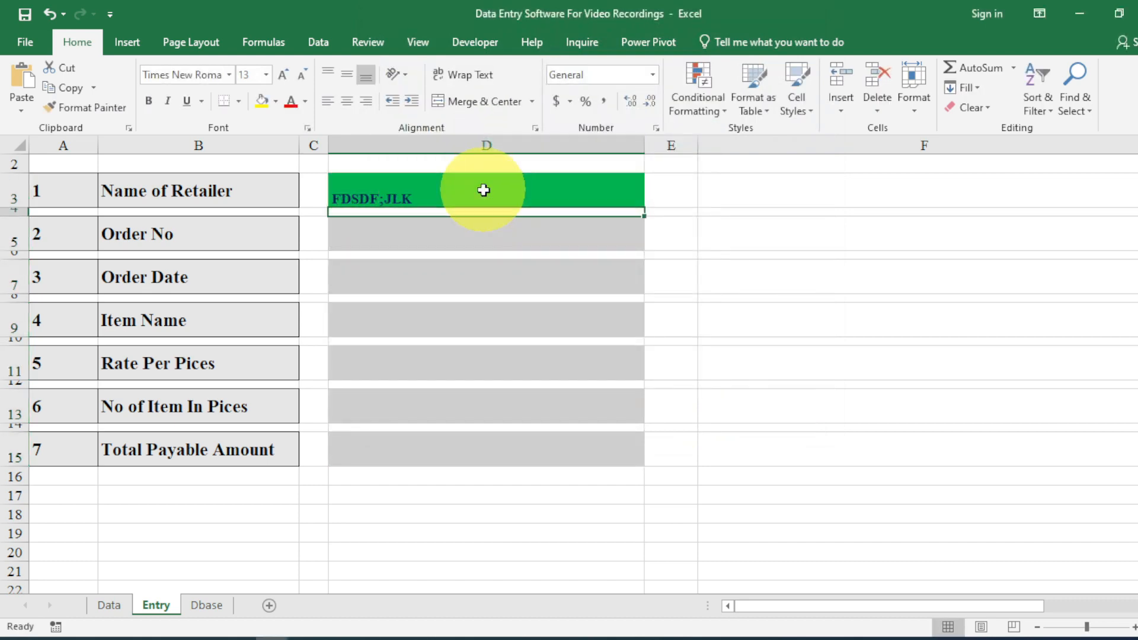
pyautogui.write('FS')
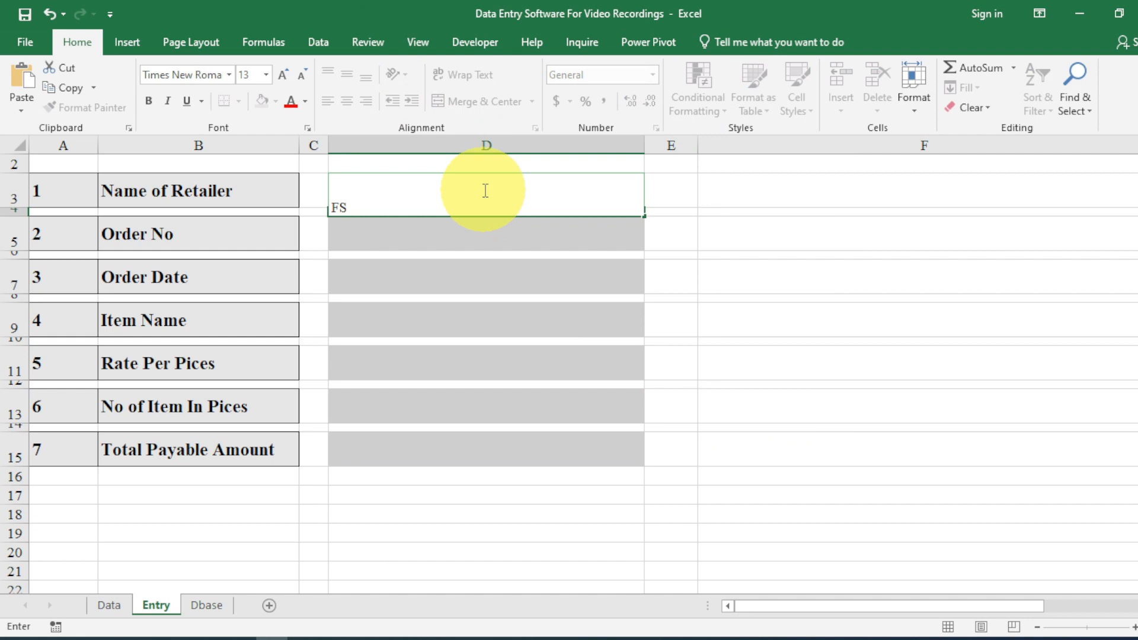
pyautogui.press('Escape')
pyautogui.press('Down')
pyautogui.write('FDSF')
pyautogui.press('Return')
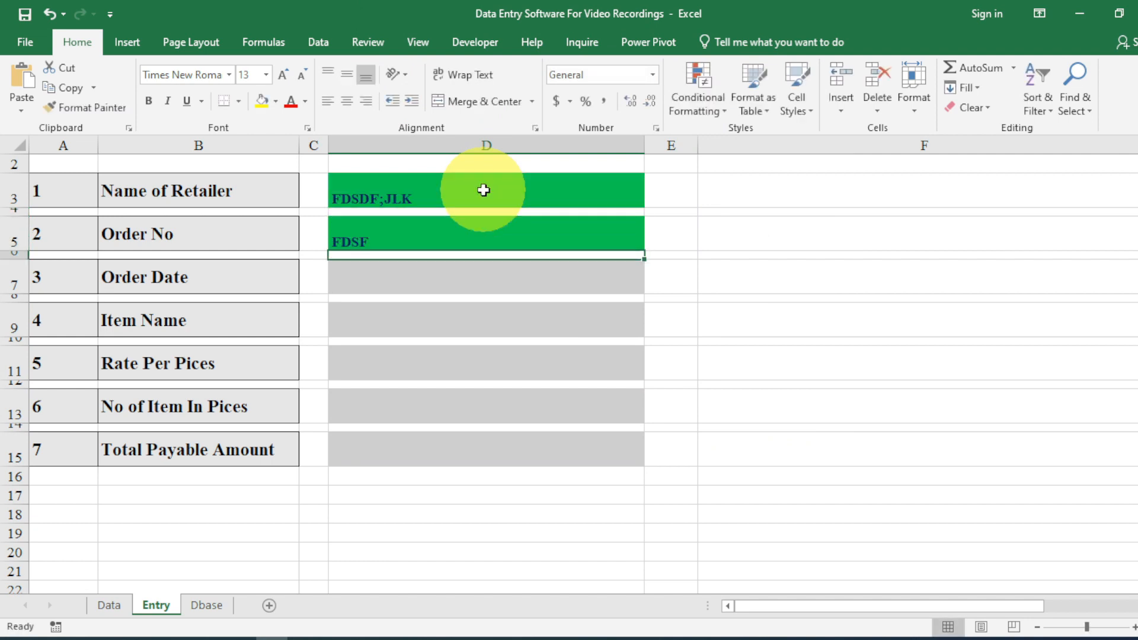
pyautogui.press('Up')
pyautogui.write('F')
pyautogui.press('Return')
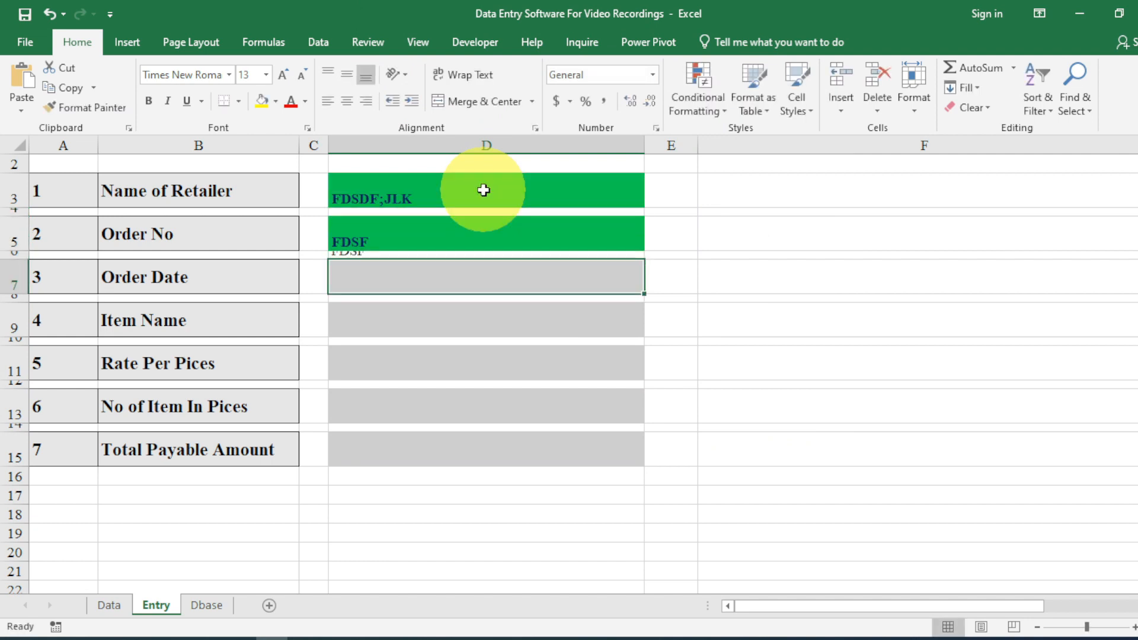
pyautogui.click(443, 253)
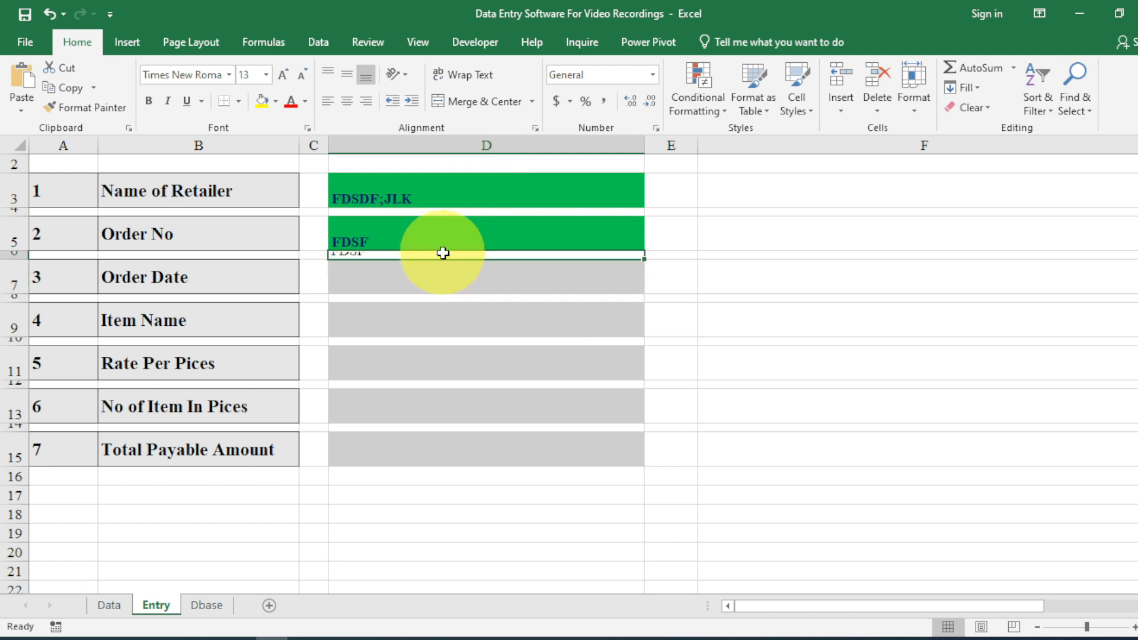
# Put the ':-' separator in C3 and copy it into C5, C7, C9, C11, C13 and C15.
pyautogui.doubleClick(311, 189)
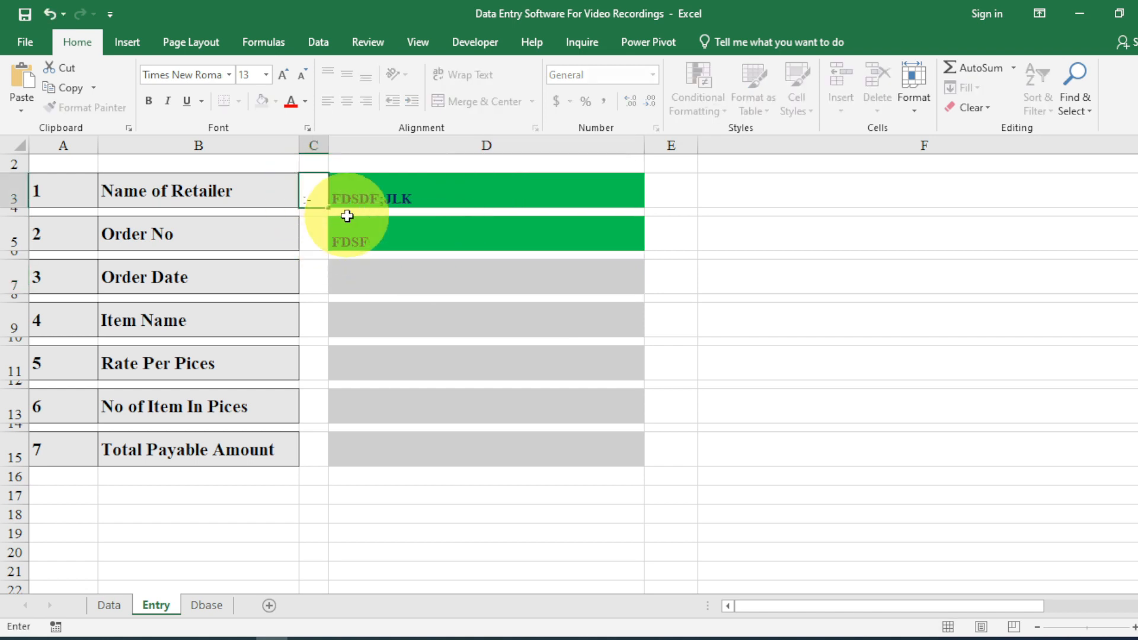
pyautogui.press('Escape')
pyautogui.hotkey('ctrl', 'c')
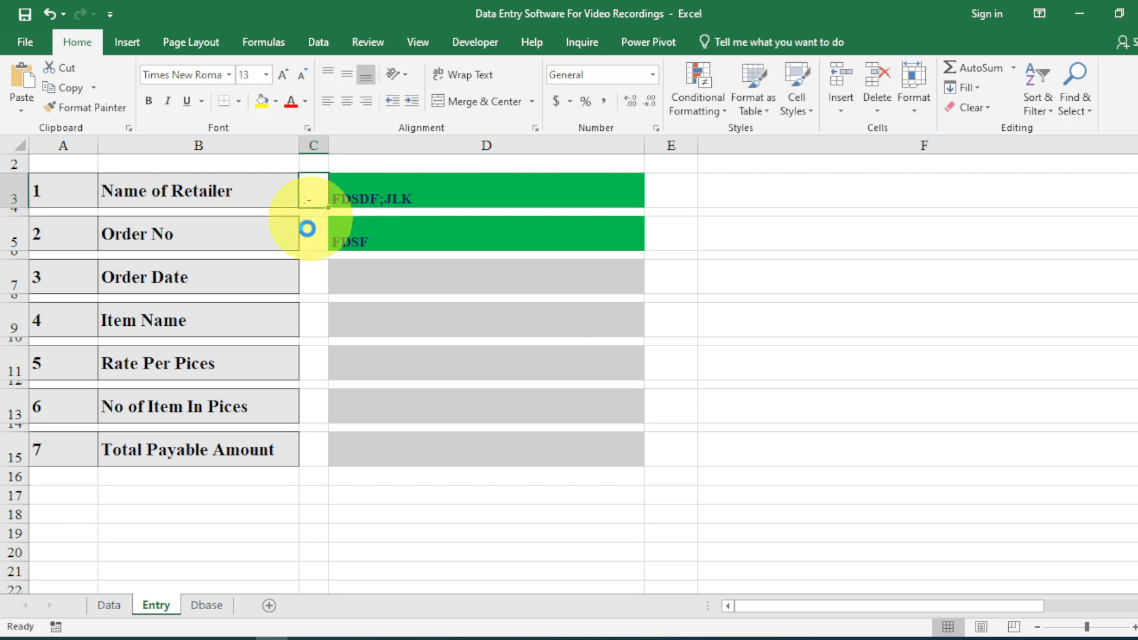
pyautogui.click(306, 244)
pyautogui.hotkey('ctrl', 'v')
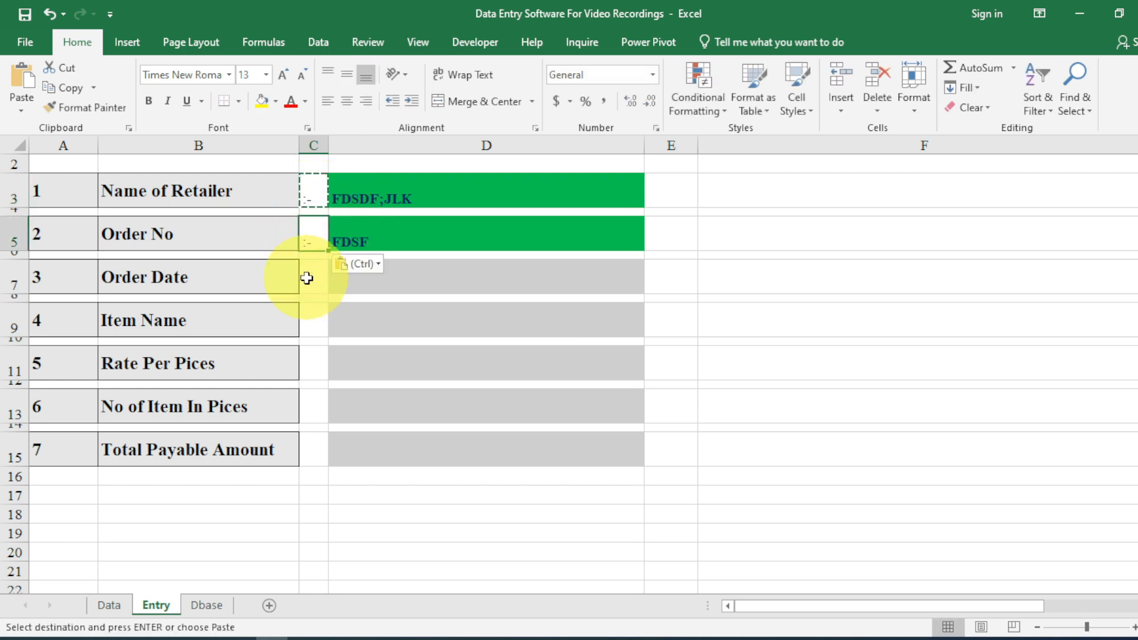
pyautogui.click(307, 277)
pyautogui.press('Return')
pyautogui.click(303, 319)
pyautogui.hotkey('ctrl', 'v')
pyautogui.click(304, 357)
pyautogui.hotkey('ctrl', 'v')
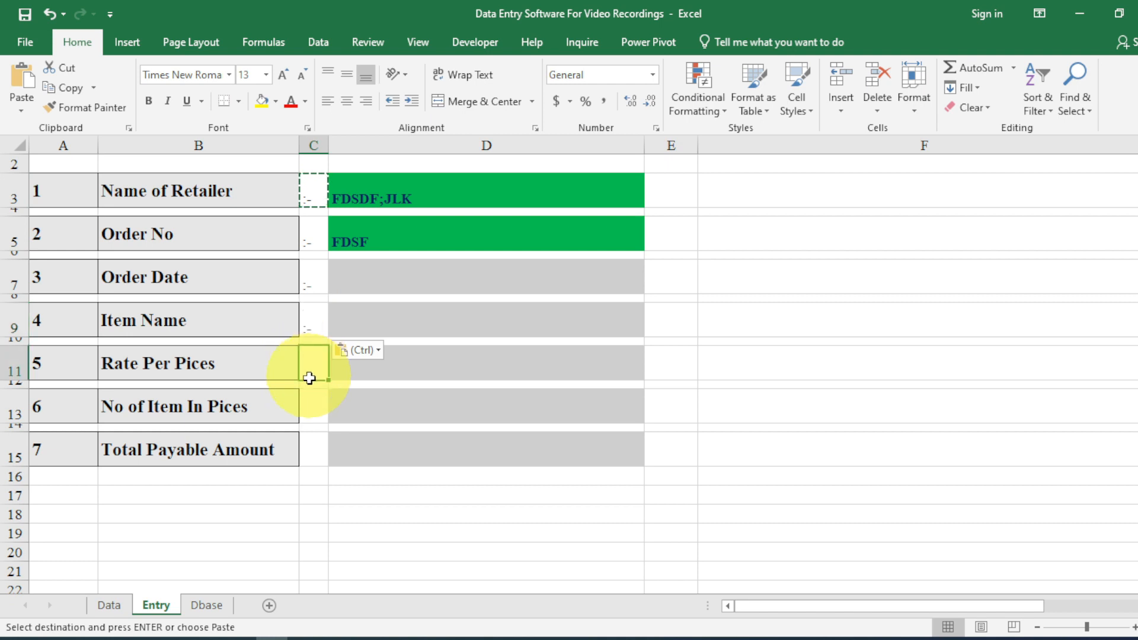
pyautogui.click(307, 415)
pyautogui.hotkey('ctrl', 'v')
pyautogui.press('ctrl')
pyautogui.click(306, 411)
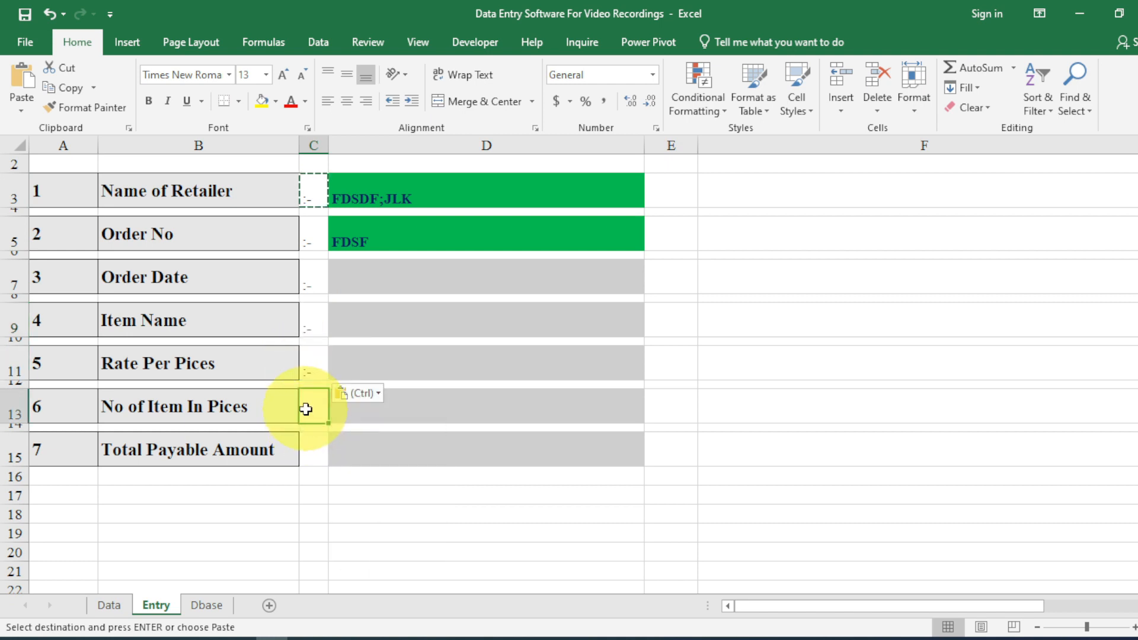
pyautogui.click(313, 438)
pyautogui.hotkey('ctrl', 'v')
# Centre the column C separators both ways, make them bold and enlarge them to size 22.
pyautogui.moveTo(313, 439); pyautogui.dragTo(308, 190)
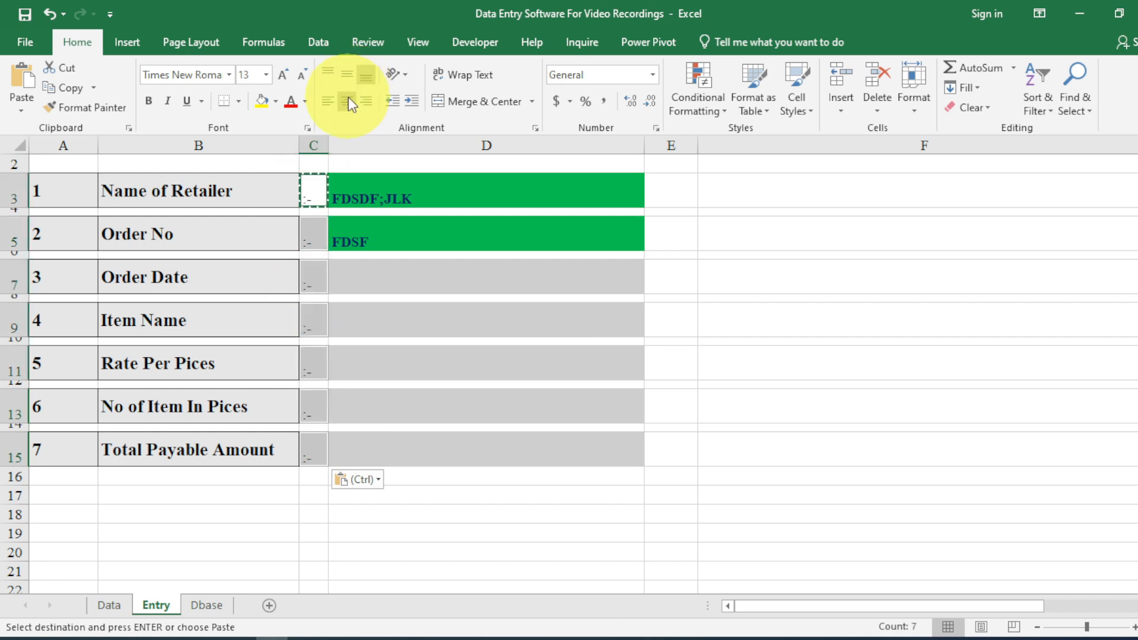
pyautogui.click(347, 99)
pyautogui.click(347, 74)
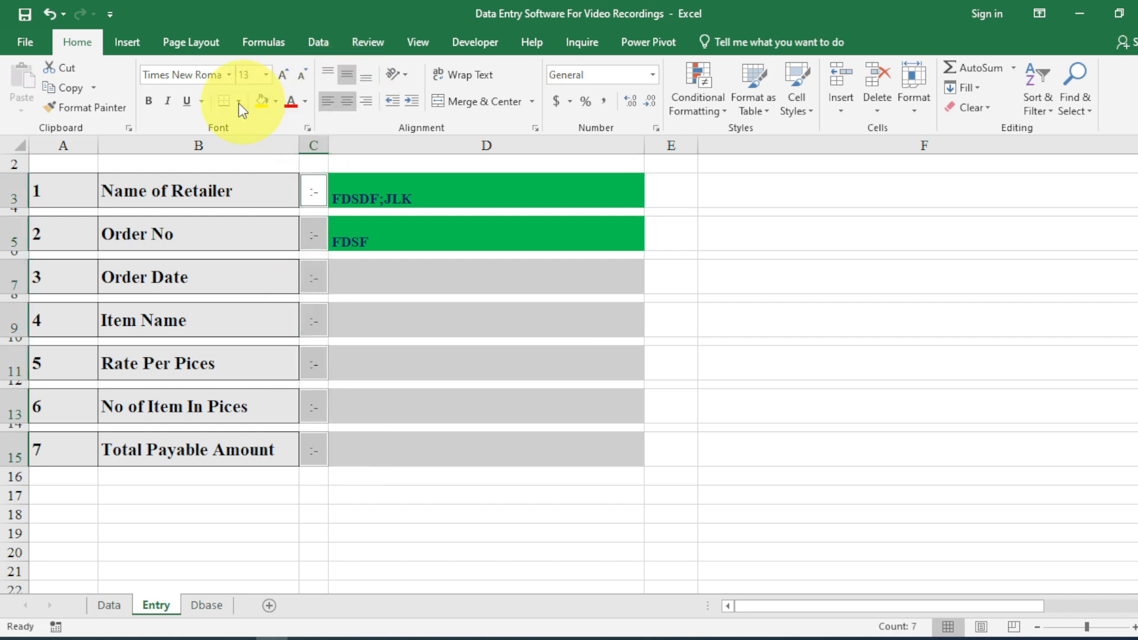
pyautogui.hotkey('ctrl', 'b')
pyautogui.click(281, 77)
pyautogui.click(281, 77)
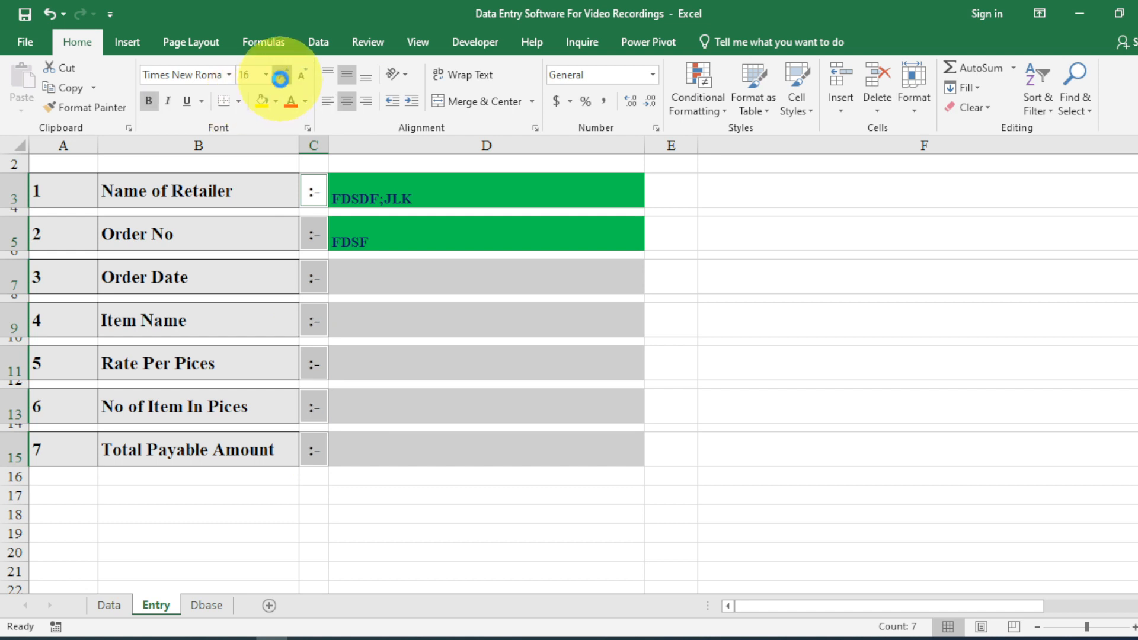
pyautogui.click(281, 77)
pyautogui.click(281, 77)
pyautogui.click(281, 77)
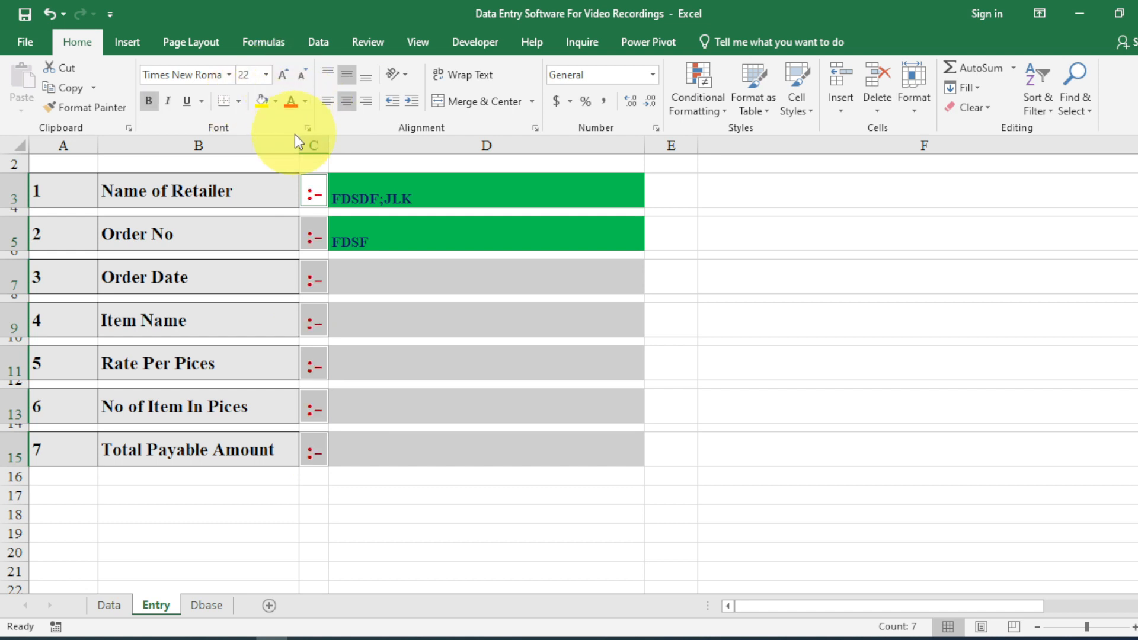
pyautogui.click(403, 371)
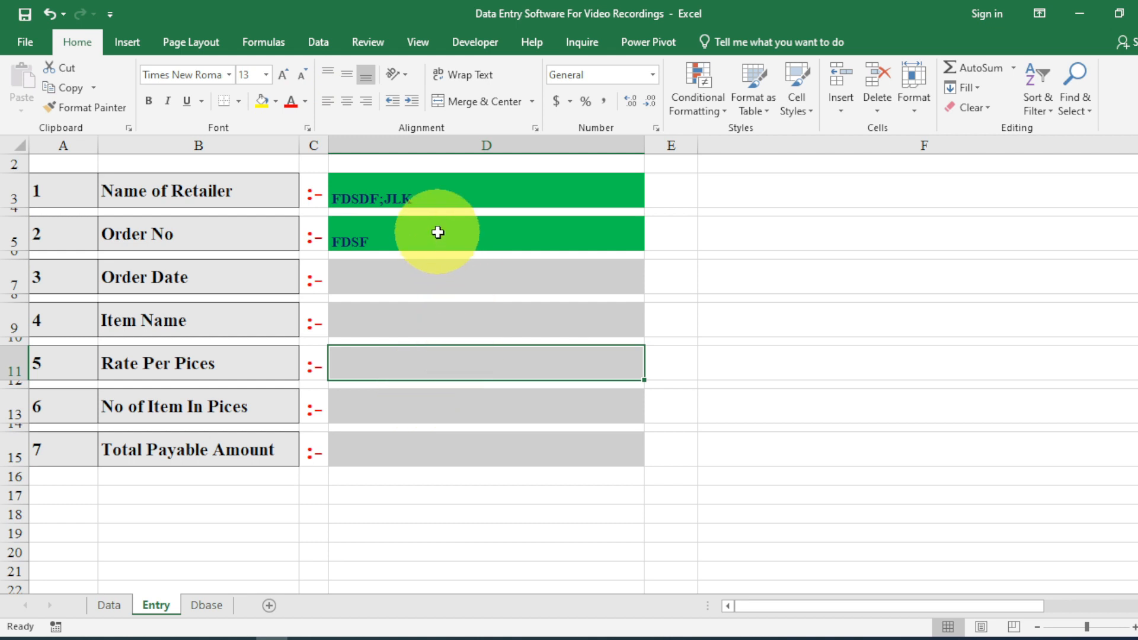
# Fill D7, D9, D11, D13 and D15 with test text FSDFSF, FSFSD, FSDDSF, FSSF and ASD.
pyautogui.click(436, 266)
pyautogui.write('FSDFSF')
pyautogui.press('Return')
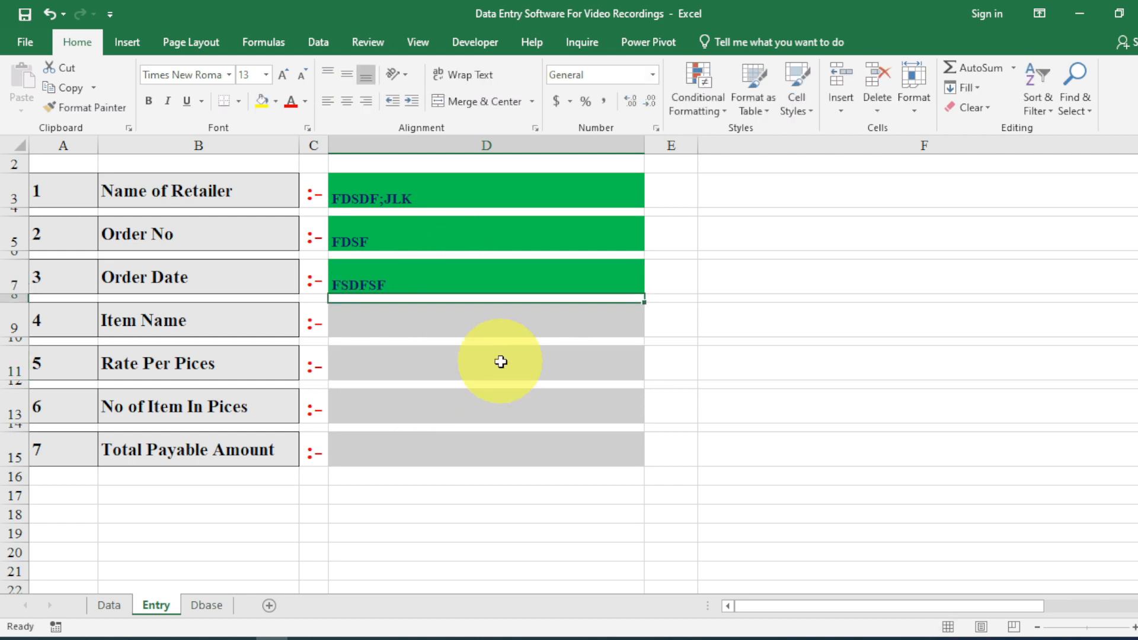
pyautogui.click(497, 323)
pyautogui.write('FSFSD')
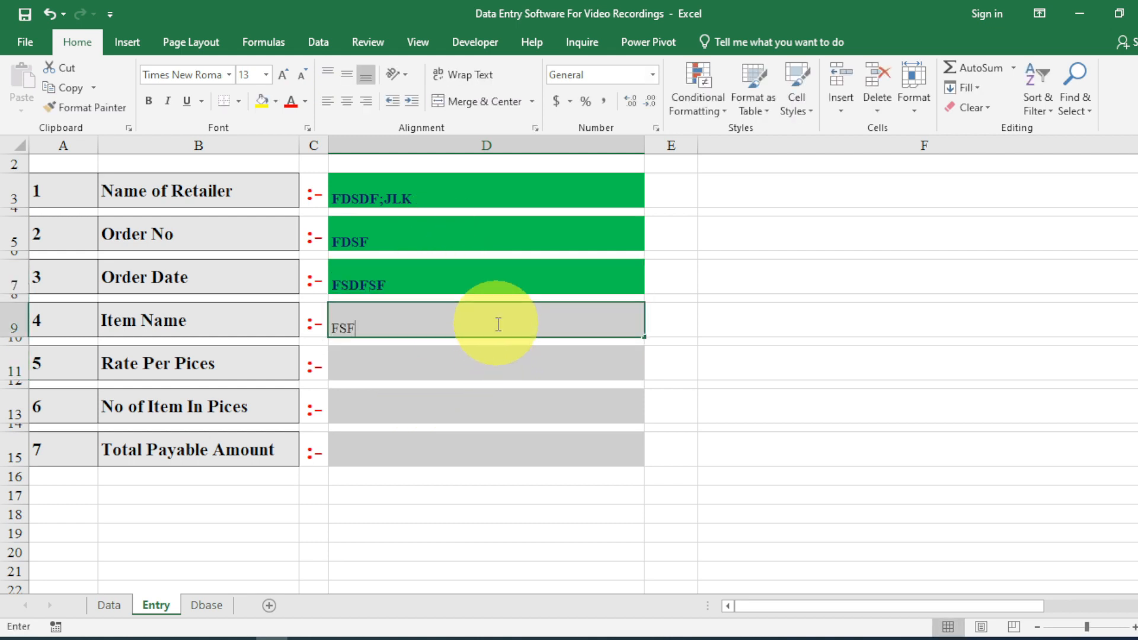
pyautogui.press('Return')
pyautogui.click(491, 362)
pyautogui.write('FSD')
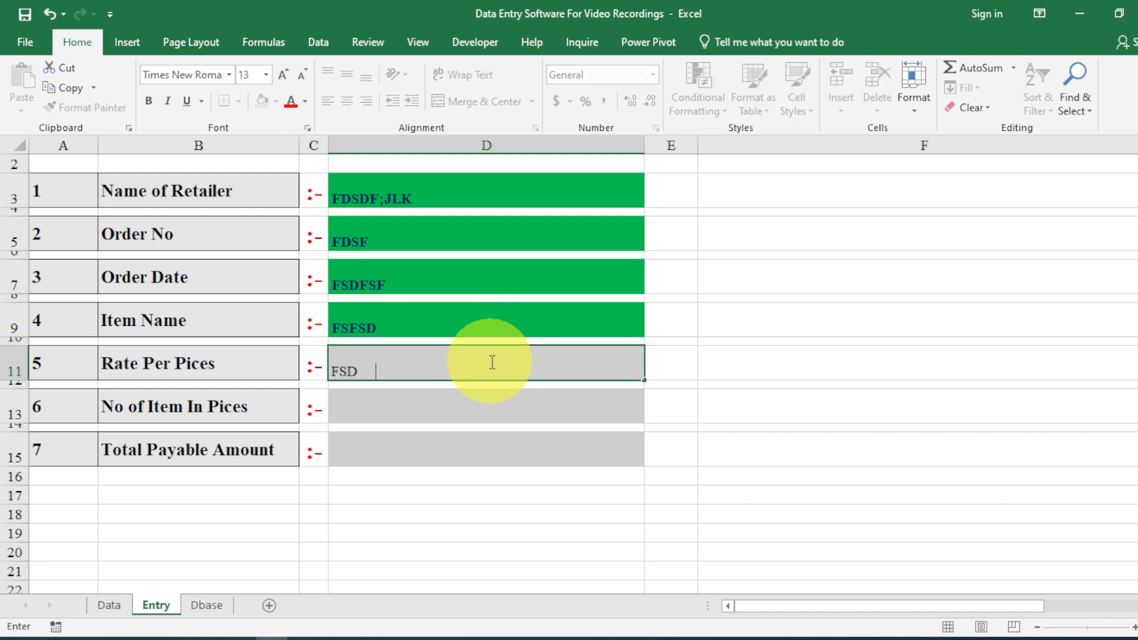
pyautogui.write('DSF')
pyautogui.press('Return')
pyautogui.click(476, 406)
pyautogui.write('FSSF')
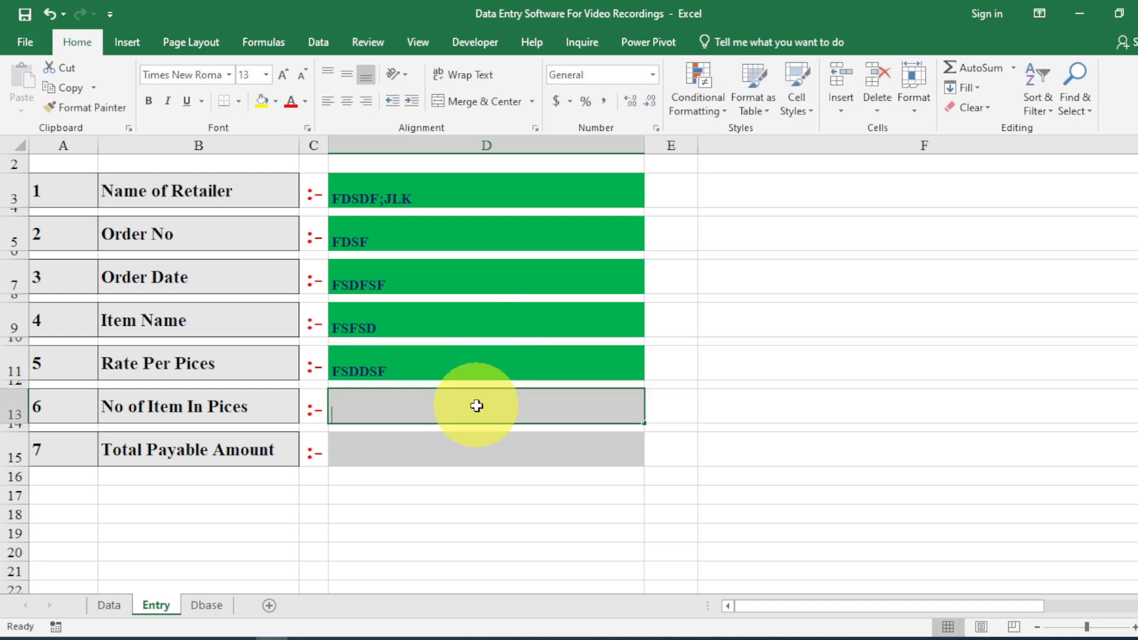
pyautogui.press('Return')
pyautogui.click(483, 457)
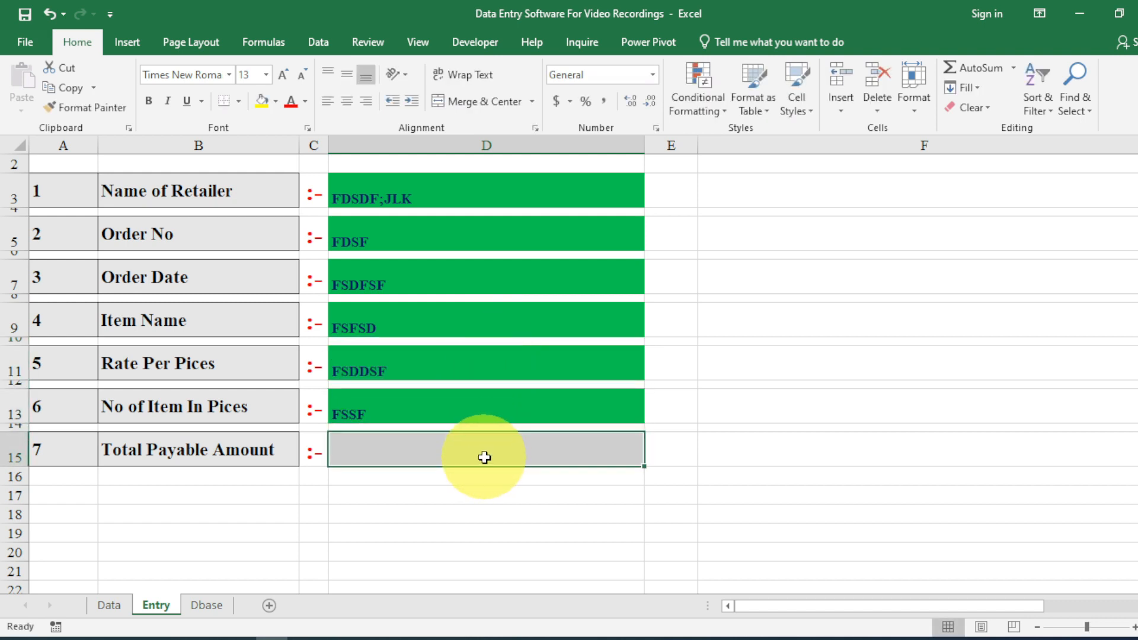
pyautogui.write('ASD')
pyautogui.press('Return')
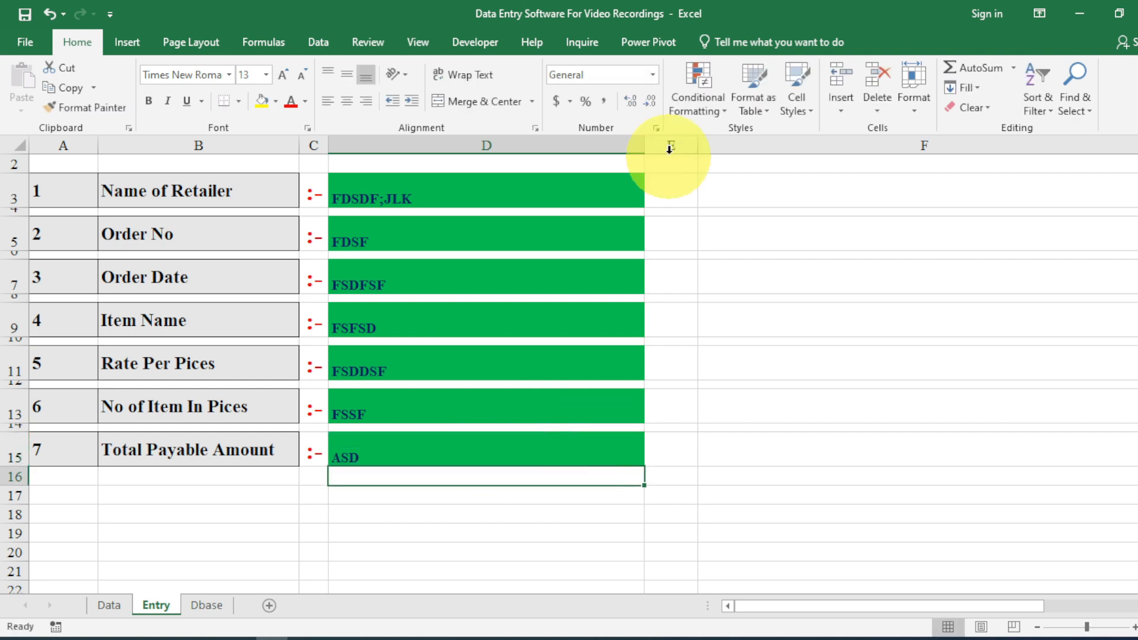
pyautogui.click(667, 180)
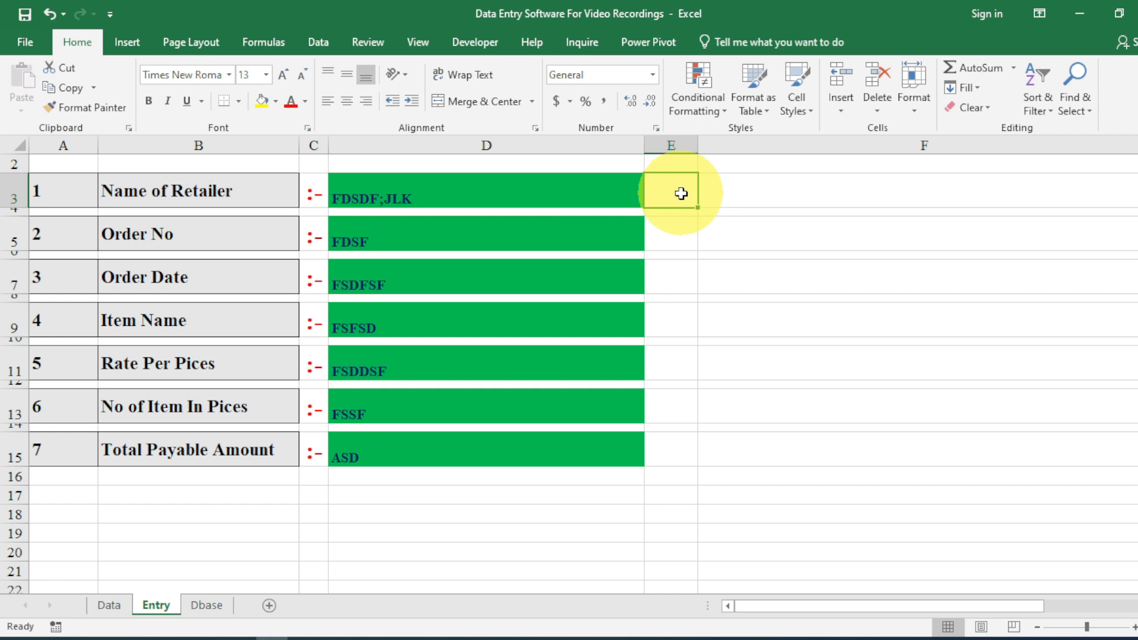
# Enter the check formula =IF(D3="","*",1) in cell E3.
pyautogui.click(703, 104)
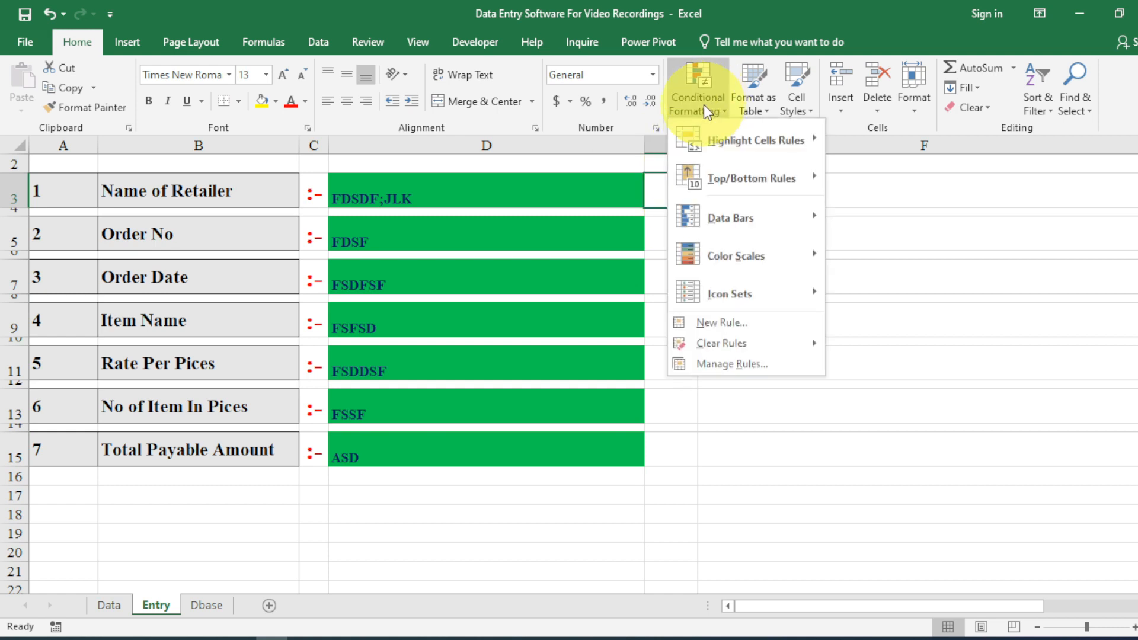
pyautogui.click(653, 194)
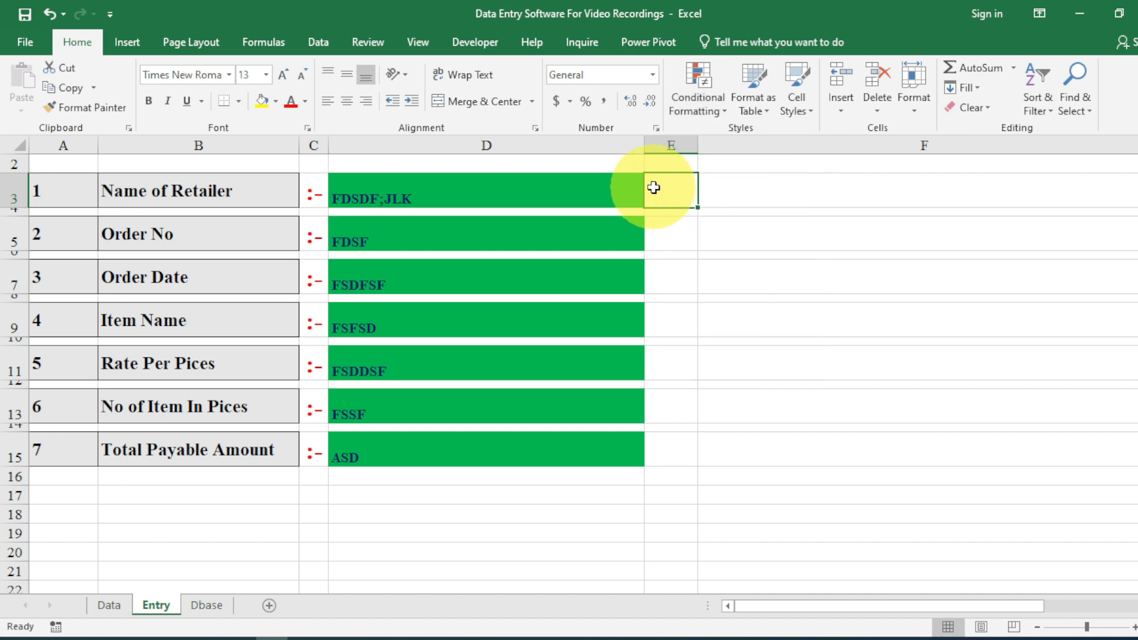
pyautogui.hotkey('alt', 'F11')
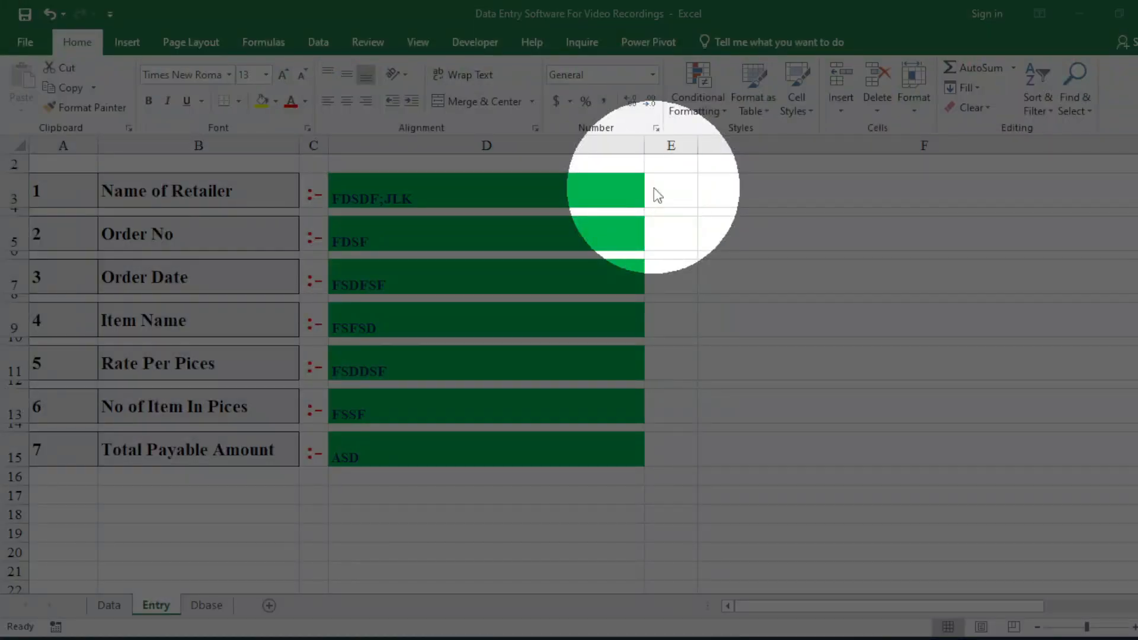
pyautogui.doubleClick(669, 190)
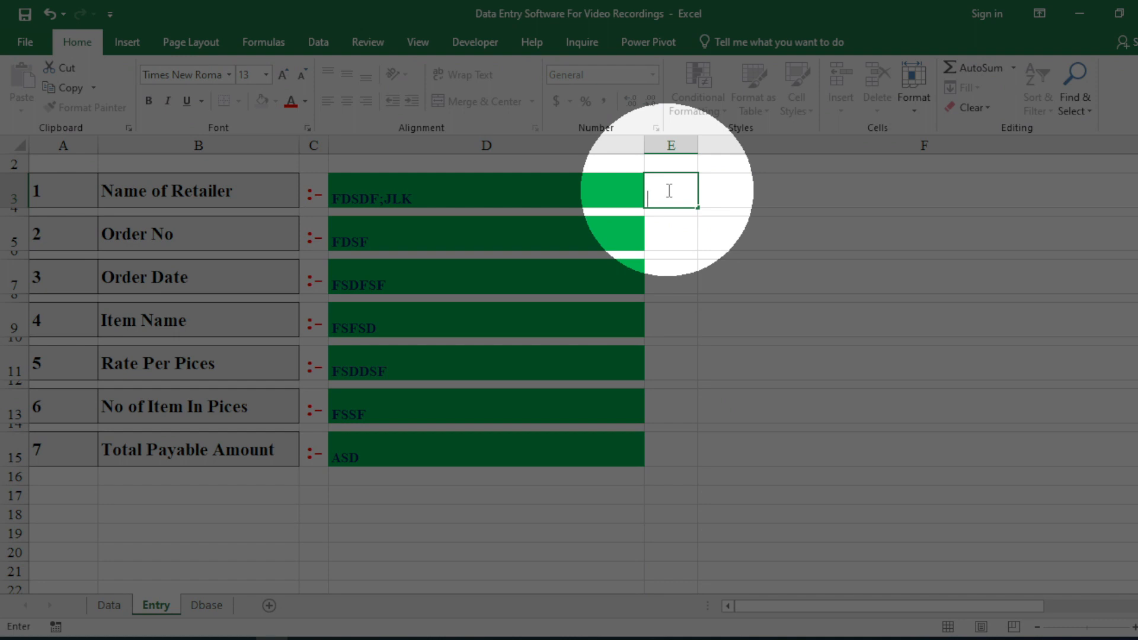
pyautogui.write('=IF')
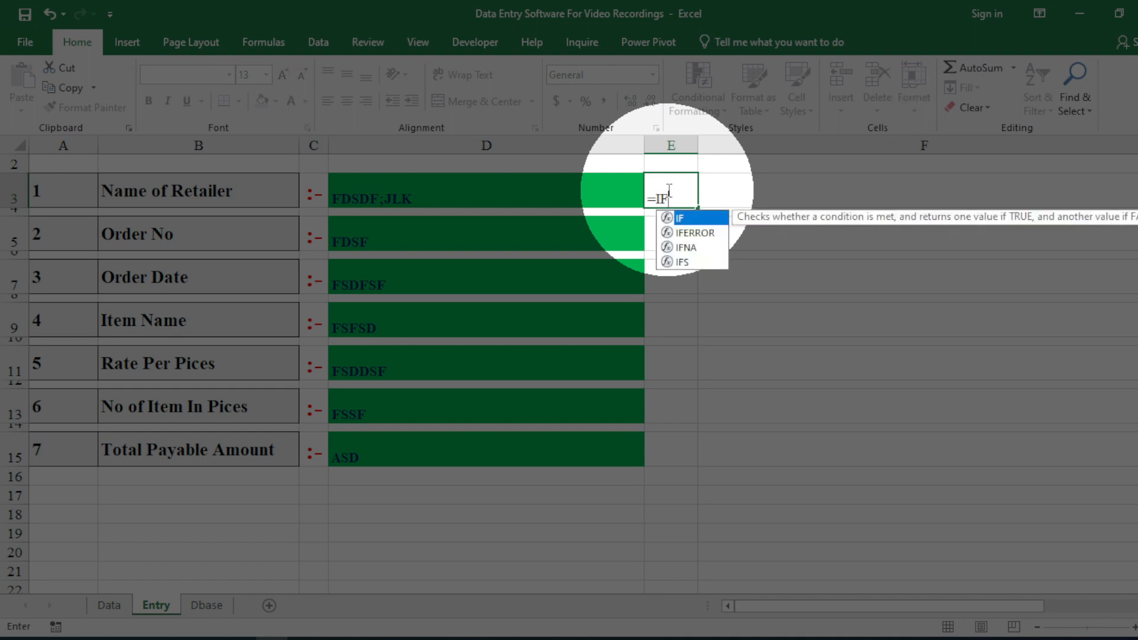
pyautogui.write('*')
pyautogui.press('BackSpace')
pyautogui.write('(')
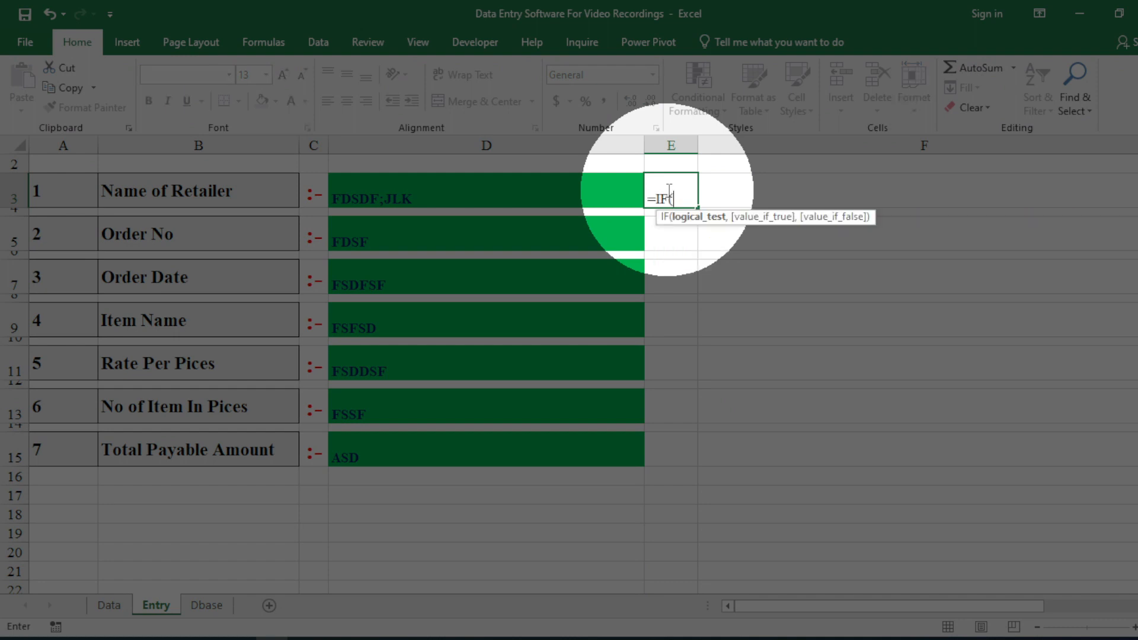
pyautogui.click(591, 187)
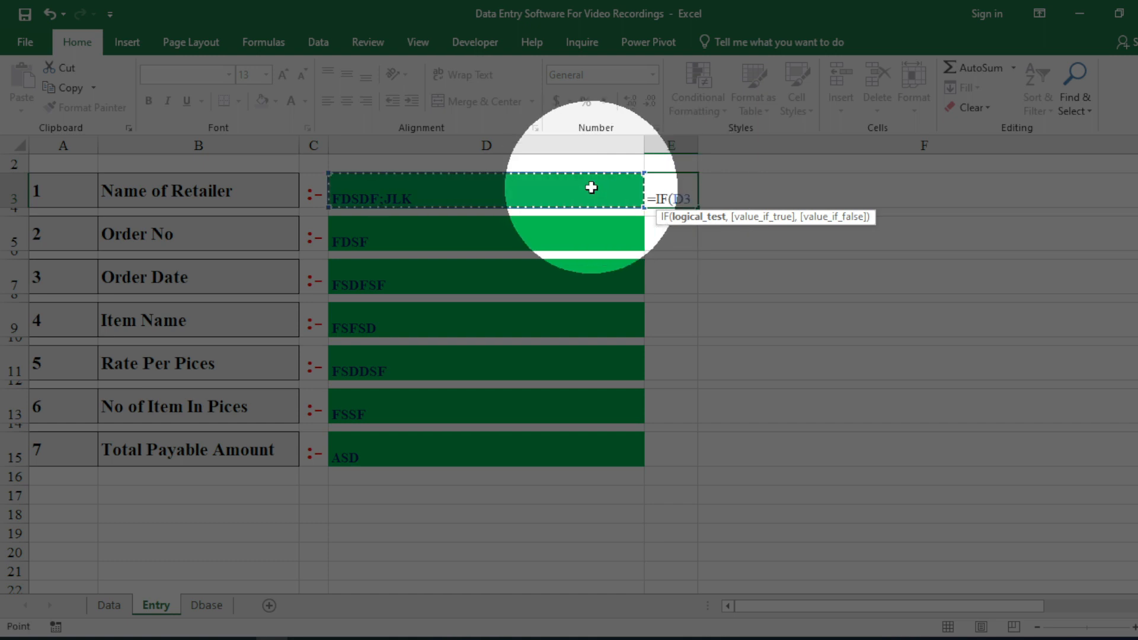
pyautogui.write('=""')
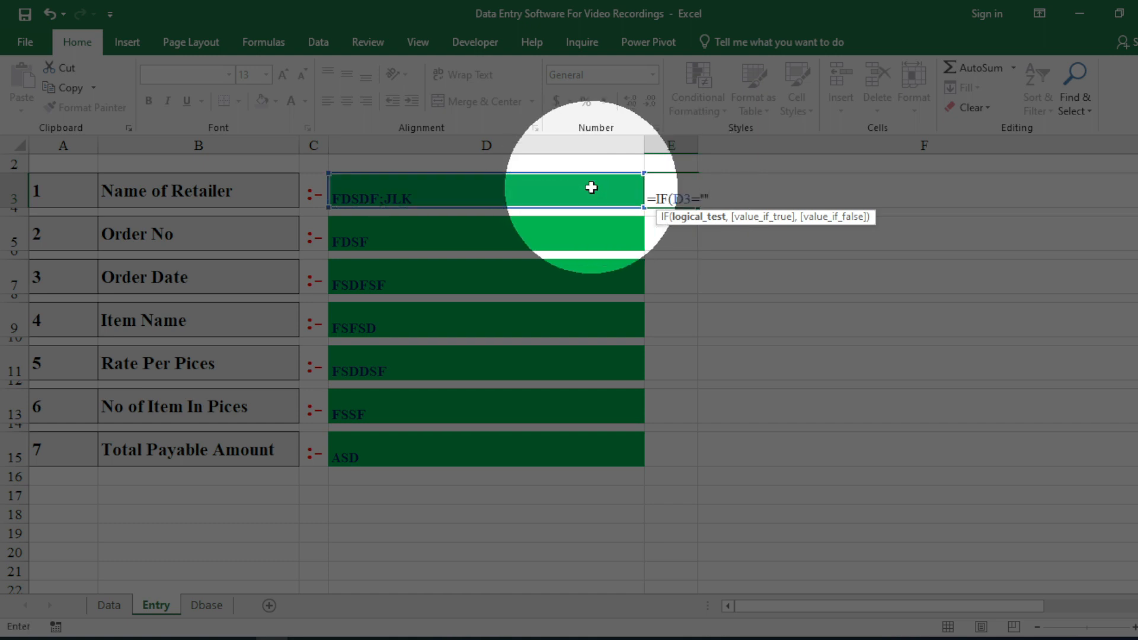
pyautogui.write(',"*')
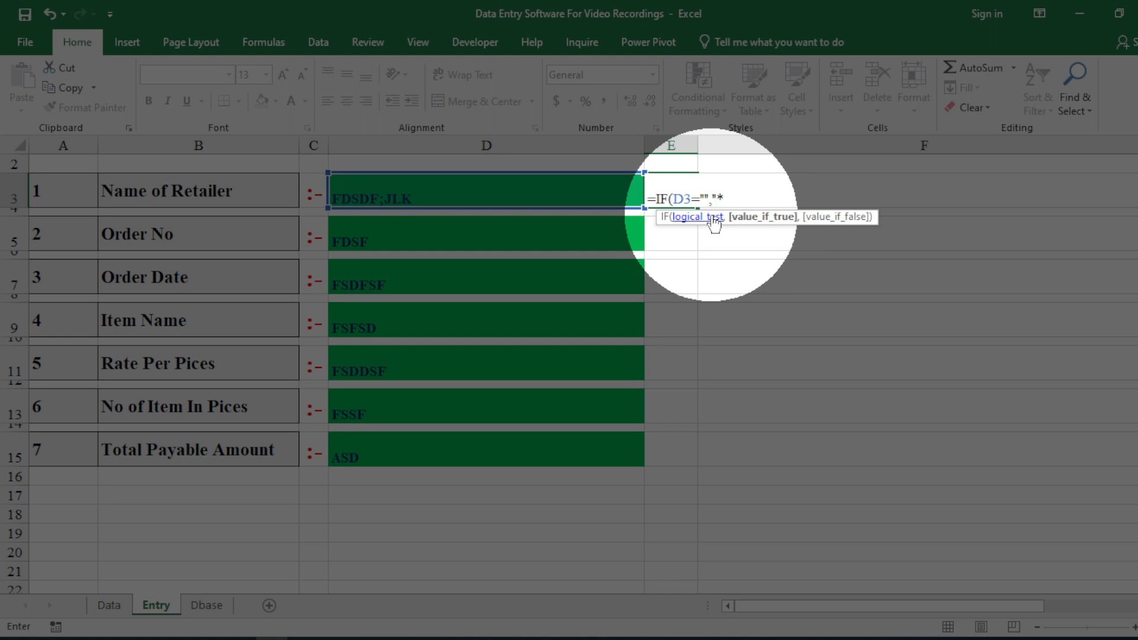
pyautogui.write('",')
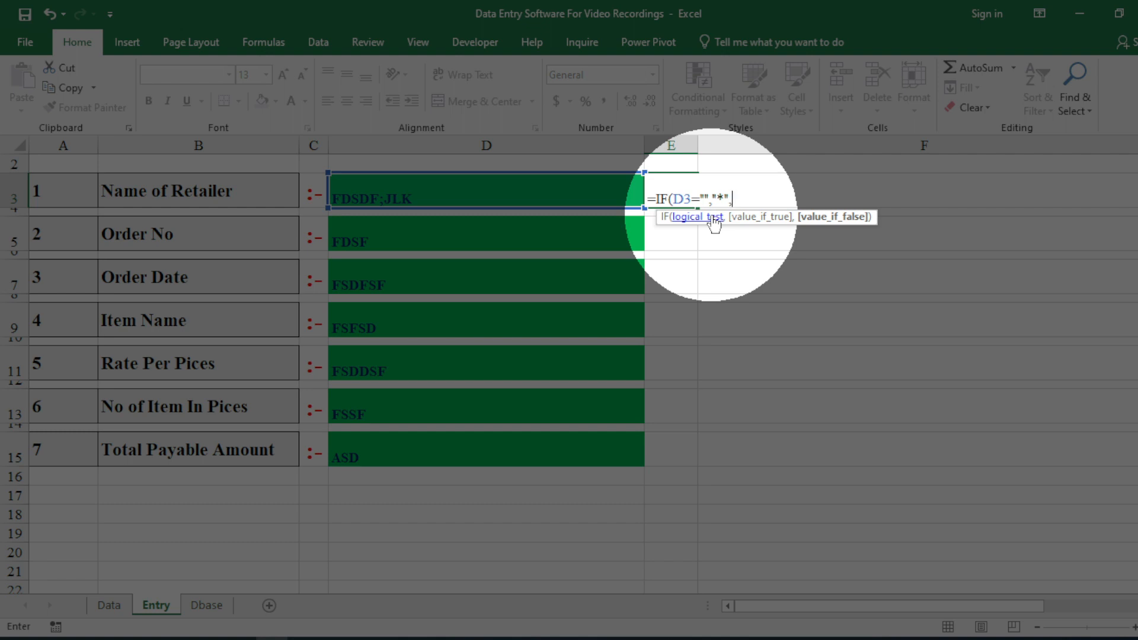
pyautogui.write('1)')
pyautogui.press('Return')
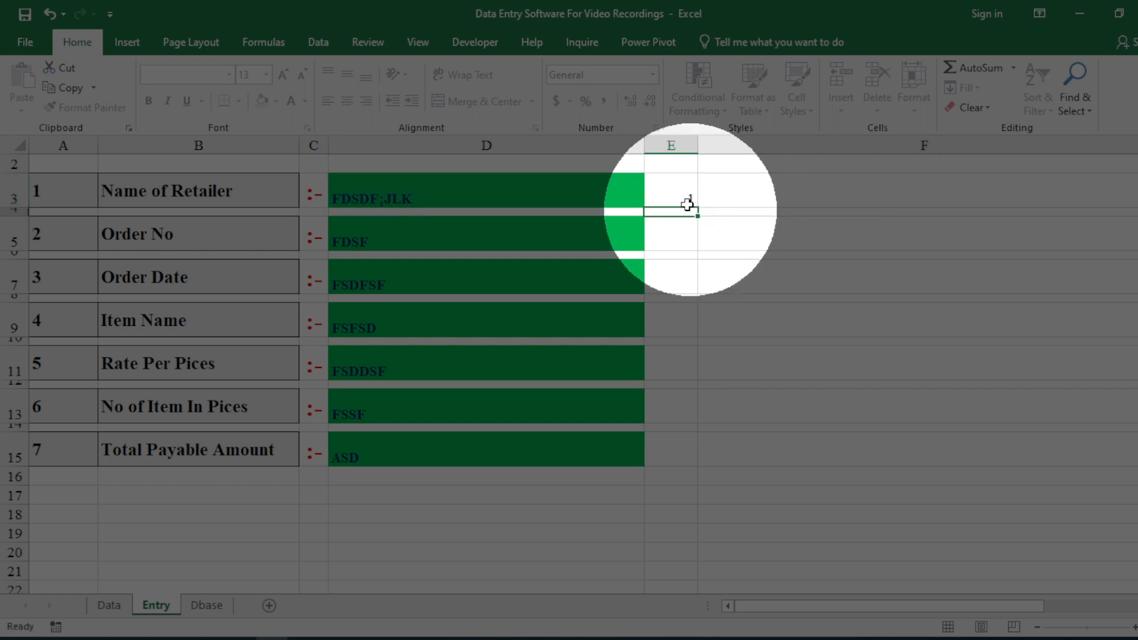
# Centre E3 horizontally and vertically, then select its formula text for copying.
pyautogui.click(680, 190)
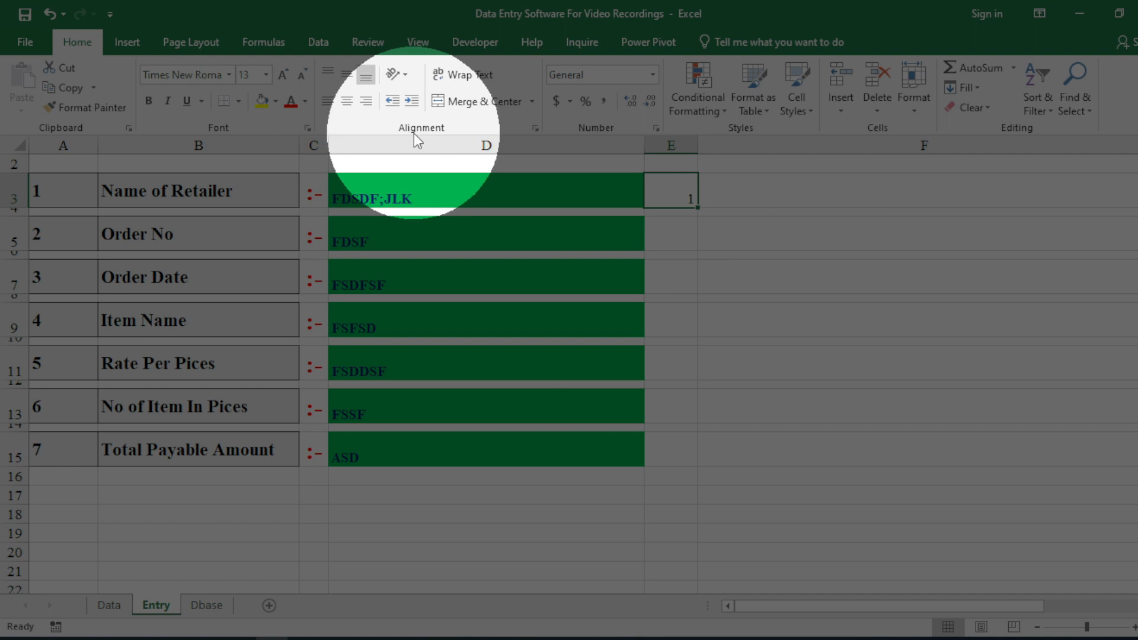
pyautogui.click(349, 99)
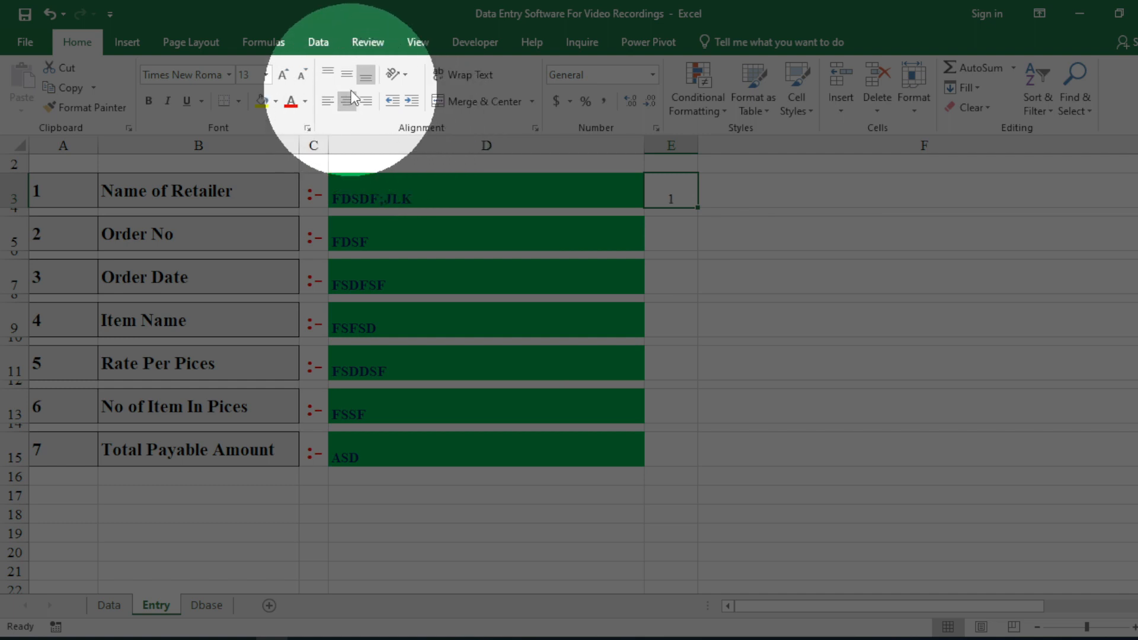
pyautogui.click(349, 83)
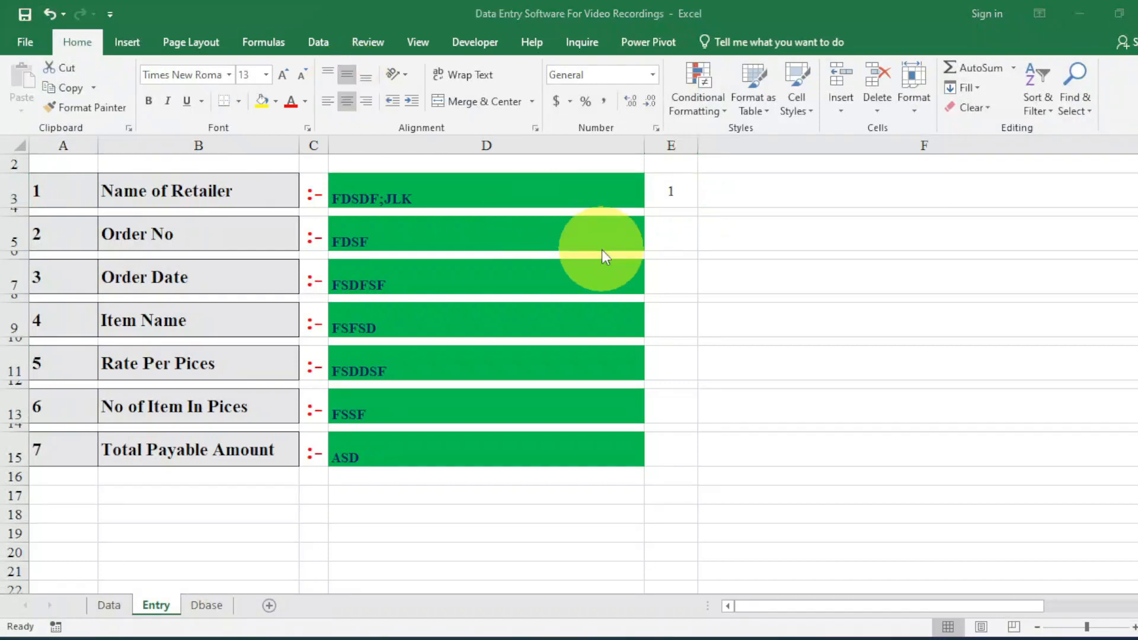
pyautogui.click(666, 197)
pyautogui.doubleClick(669, 197)
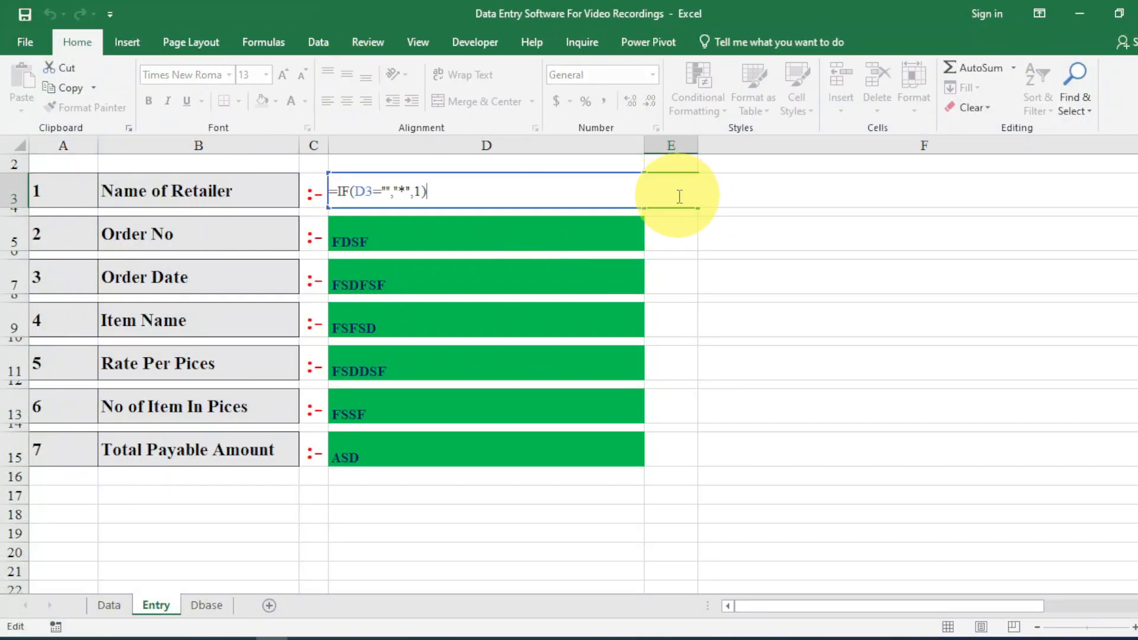
pyautogui.moveTo(671, 197); pyautogui.dragTo(313, 186)
# Copy E3's IF formula and paste it into E5, E7 and E9.
pyautogui.hotkey('ctrl', 'c')
pyautogui.press('Return')
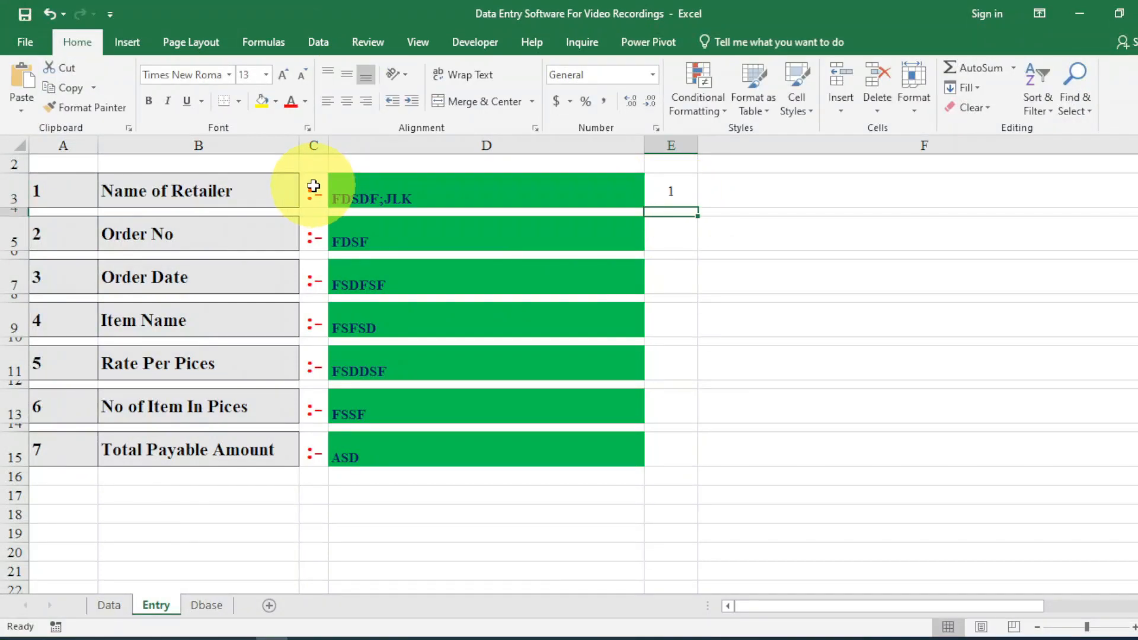
pyautogui.click(652, 237)
pyautogui.doubleClick(657, 236)
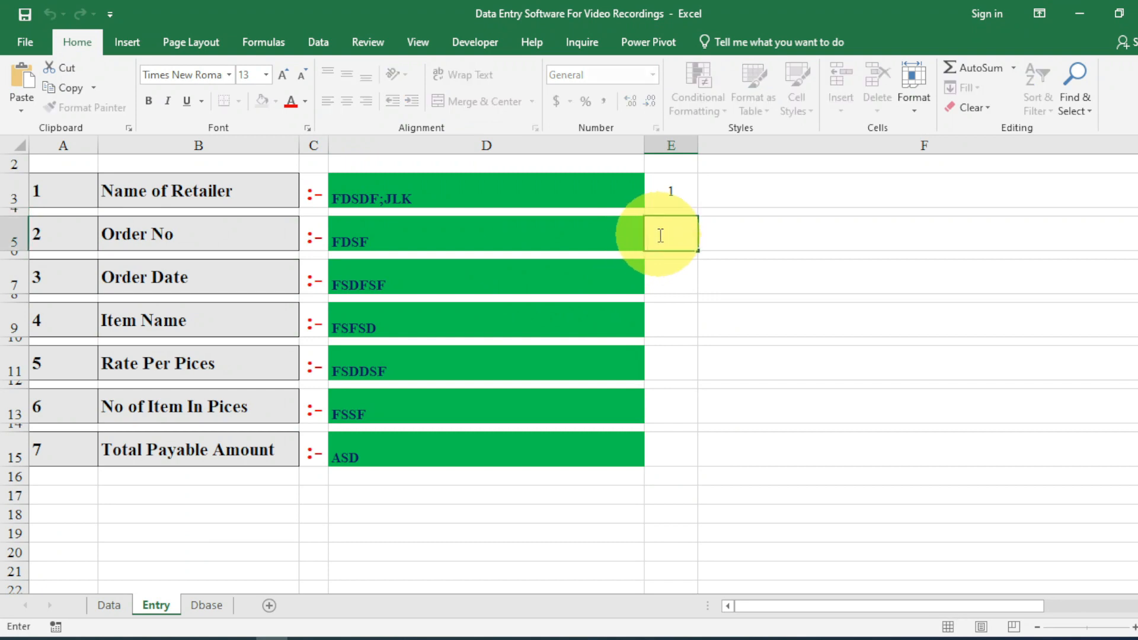
pyautogui.hotkey('ctrl', 'v')
pyautogui.press('Return')
pyautogui.click(666, 272)
pyautogui.doubleClick(666, 272)
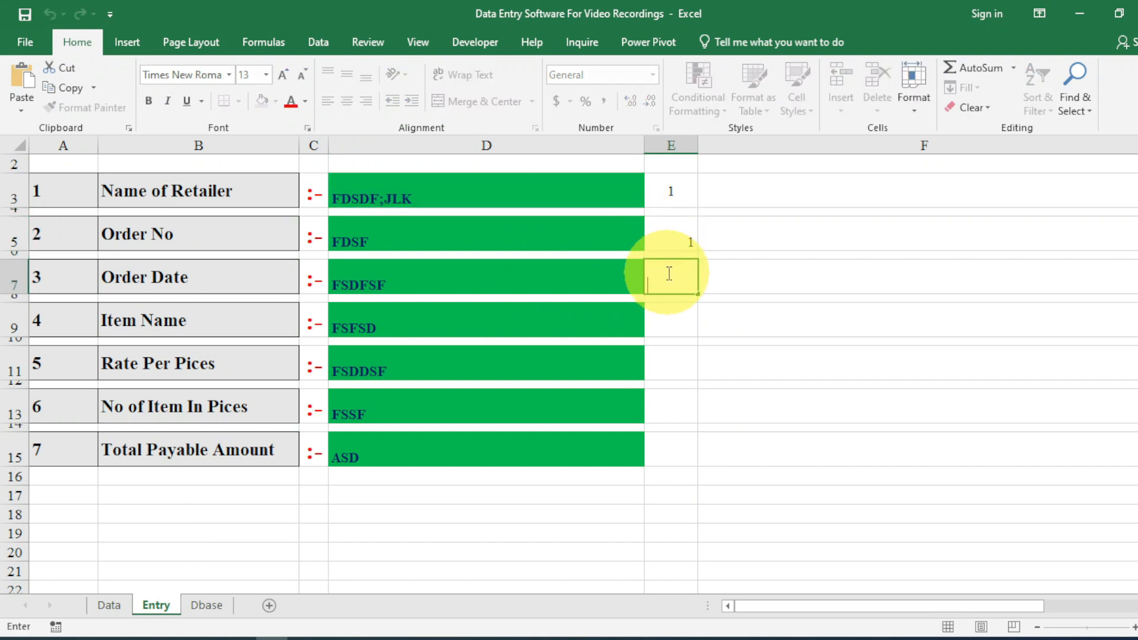
pyautogui.hotkey('ctrl', 'v')
pyautogui.press('Return')
pyautogui.click(681, 316)
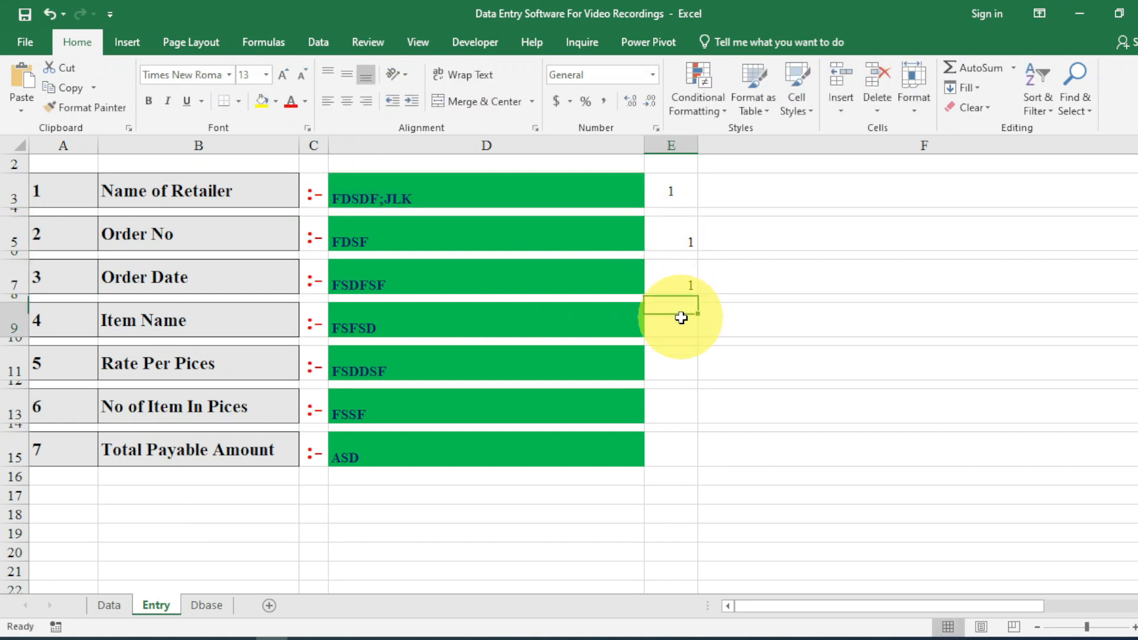
pyautogui.doubleClick(683, 318)
pyautogui.hotkey('ctrl', 'v')
pyautogui.press('Return')
# Paste the same IF formula into E11, E13 and E15, then recheck E3's formula.
pyautogui.click(678, 366)
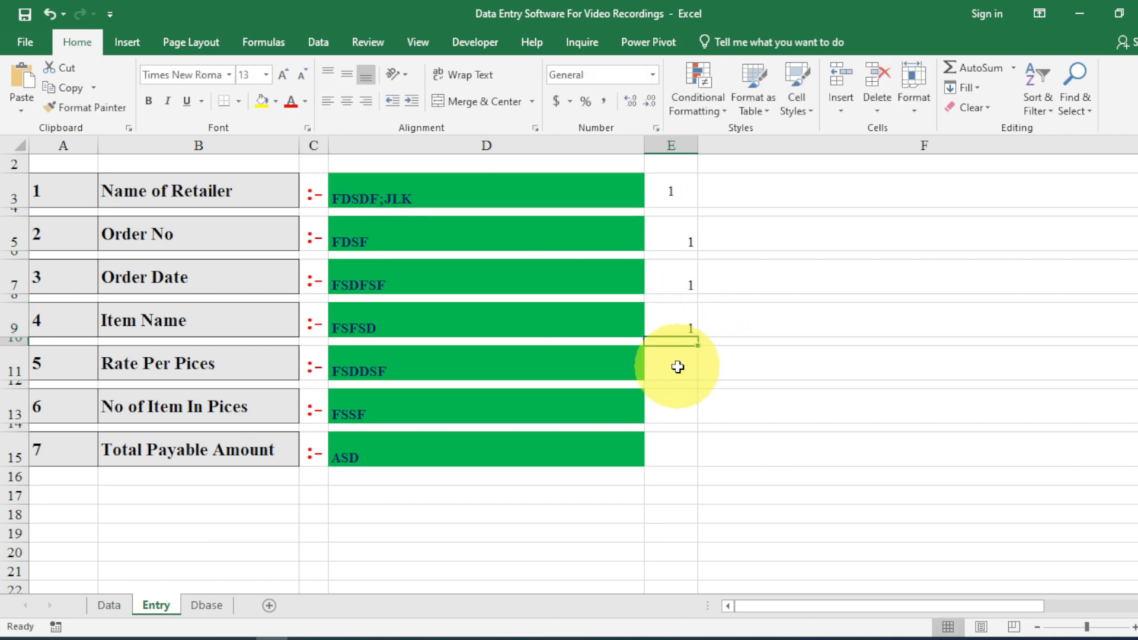
pyautogui.doubleClick(679, 366)
pyautogui.hotkey('ctrl', 'v')
pyautogui.press('Return')
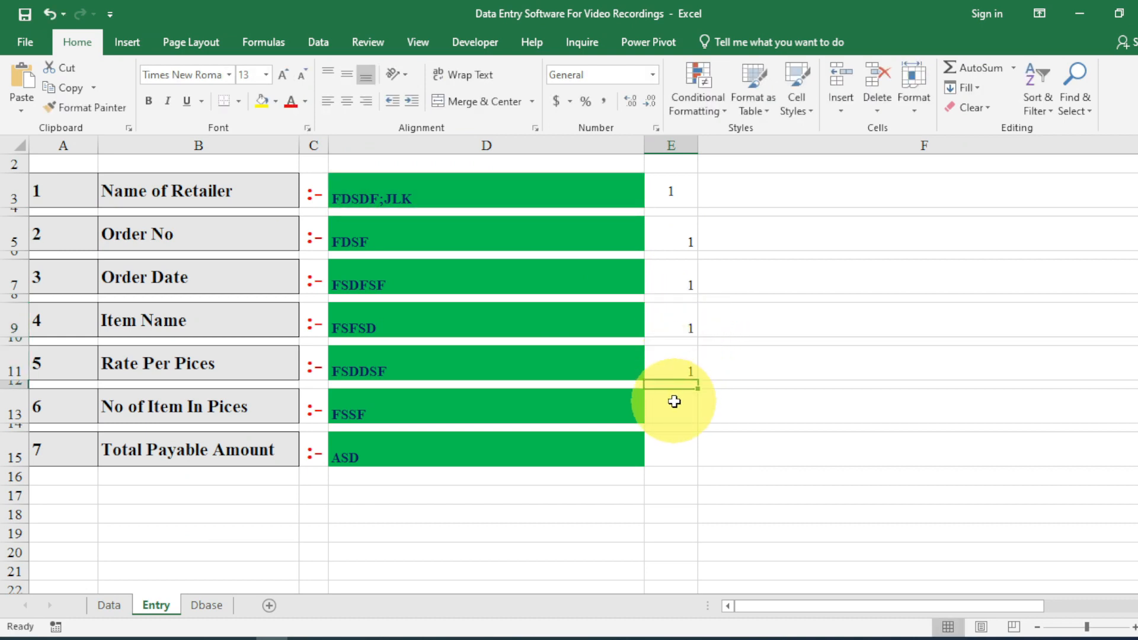
pyautogui.click(673, 402)
pyautogui.doubleClick(674, 409)
pyautogui.hotkey('ctrl', 'v')
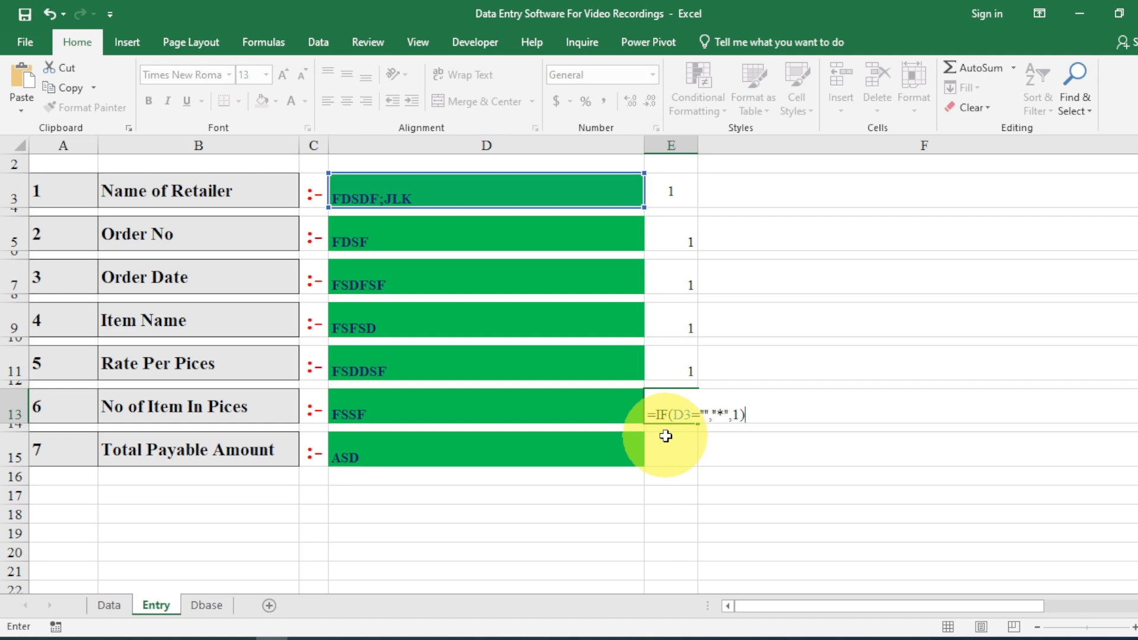
pyautogui.press('Return')
pyautogui.click(666, 449)
pyautogui.doubleClick(666, 449)
pyautogui.hotkey('ctrl', 'v')
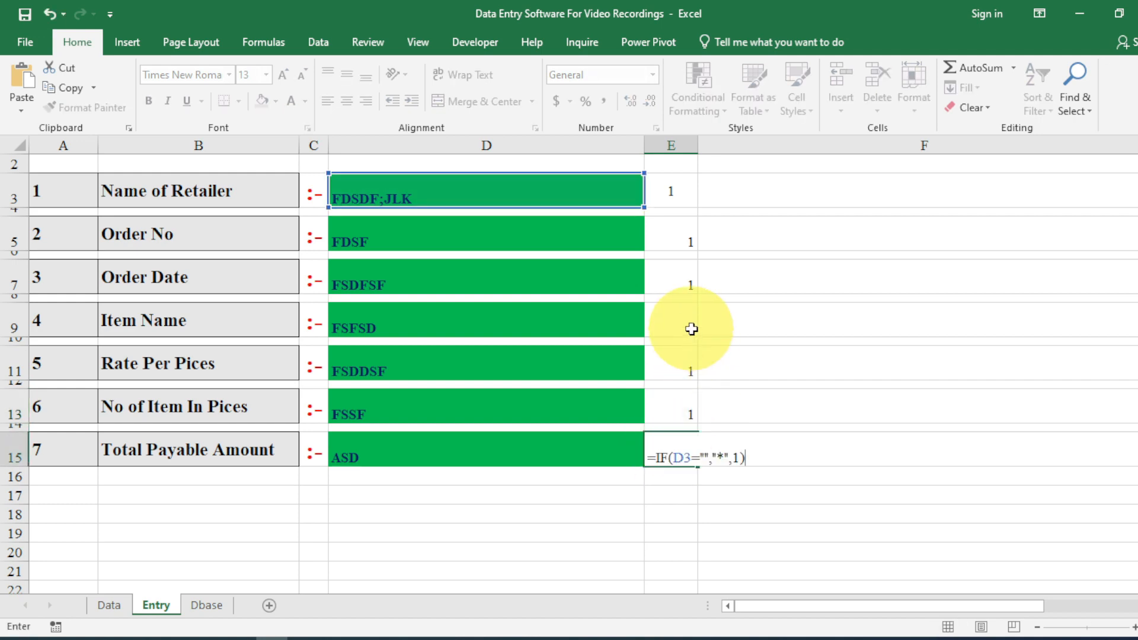
pyautogui.press('Return')
pyautogui.doubleClick(681, 189)
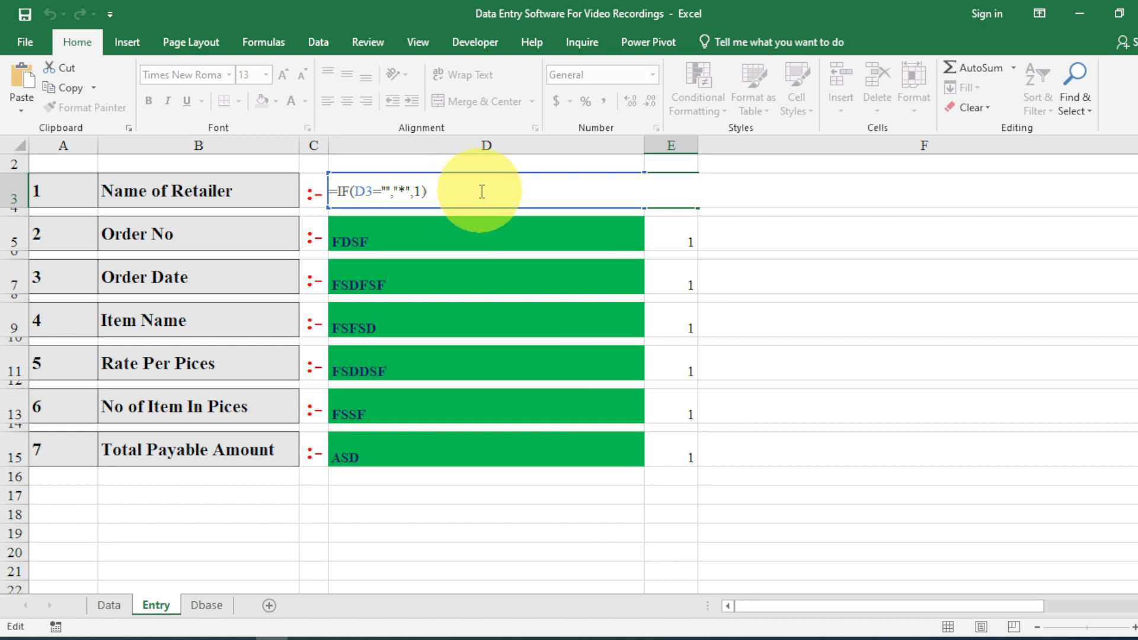
pyautogui.press('Return')
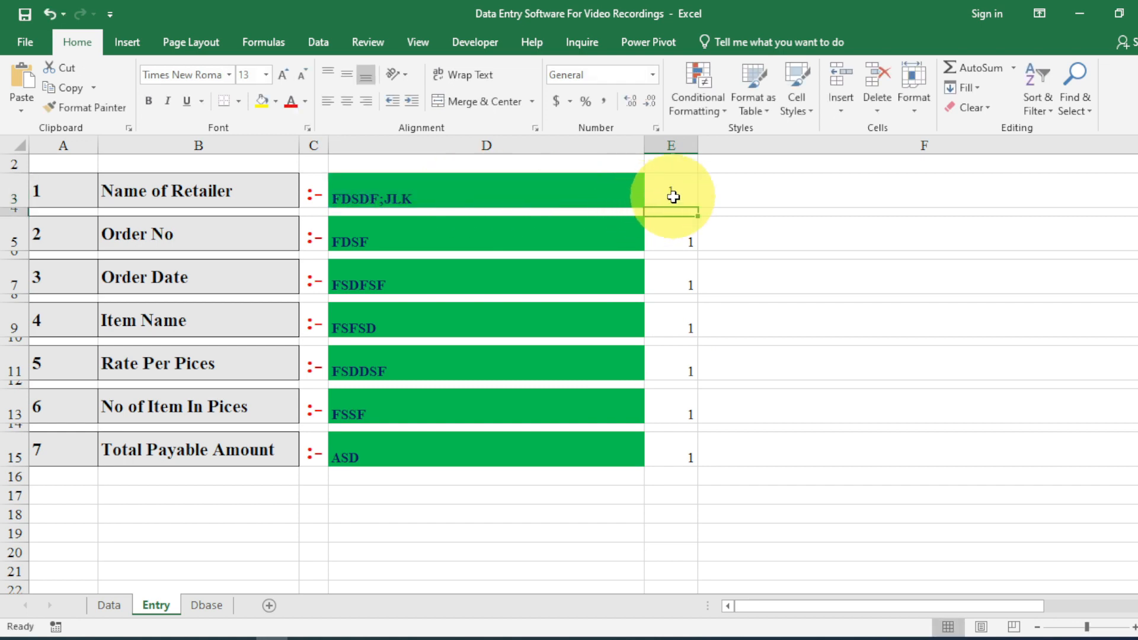
pyautogui.click(668, 191)
# Format marker cells E3 to E15 as centred, bold, red, font size 18.
pyautogui.keyDown('ctrl'); pyautogui.click(675, 234); pyautogui.keyUp('ctrl')
pyautogui.keyDown('ctrl'); pyautogui.click(687, 277); pyautogui.keyUp('ctrl')
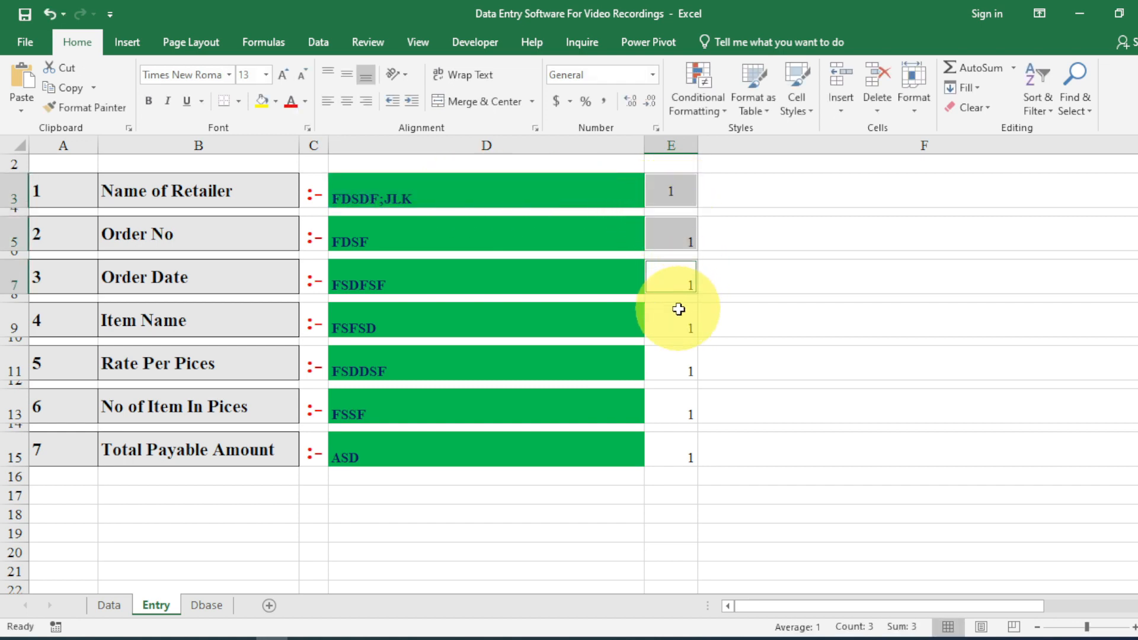
pyautogui.keyDown('ctrl'); pyautogui.click(681, 318); pyautogui.keyUp('ctrl')
pyautogui.keyDown('ctrl'); pyautogui.click(685, 366); pyautogui.keyUp('ctrl')
pyautogui.keyDown('ctrl'); pyautogui.click(678, 408); pyautogui.keyUp('ctrl')
pyautogui.keyDown('ctrl'); pyautogui.click(672, 453); pyautogui.keyUp('ctrl')
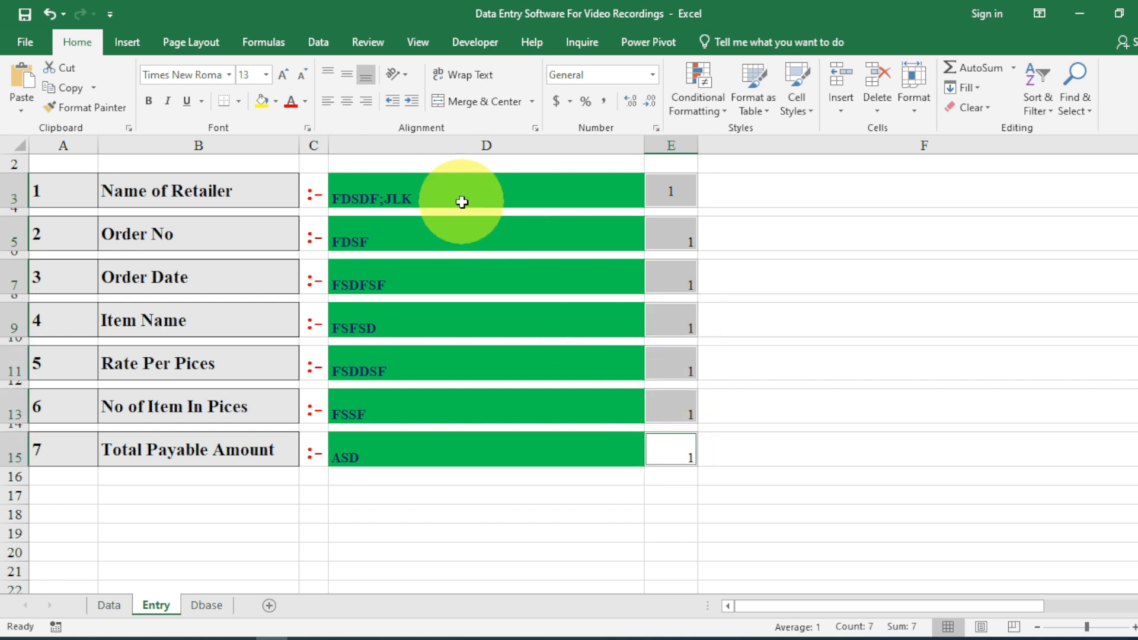
pyautogui.click(347, 101)
pyautogui.click(346, 74)
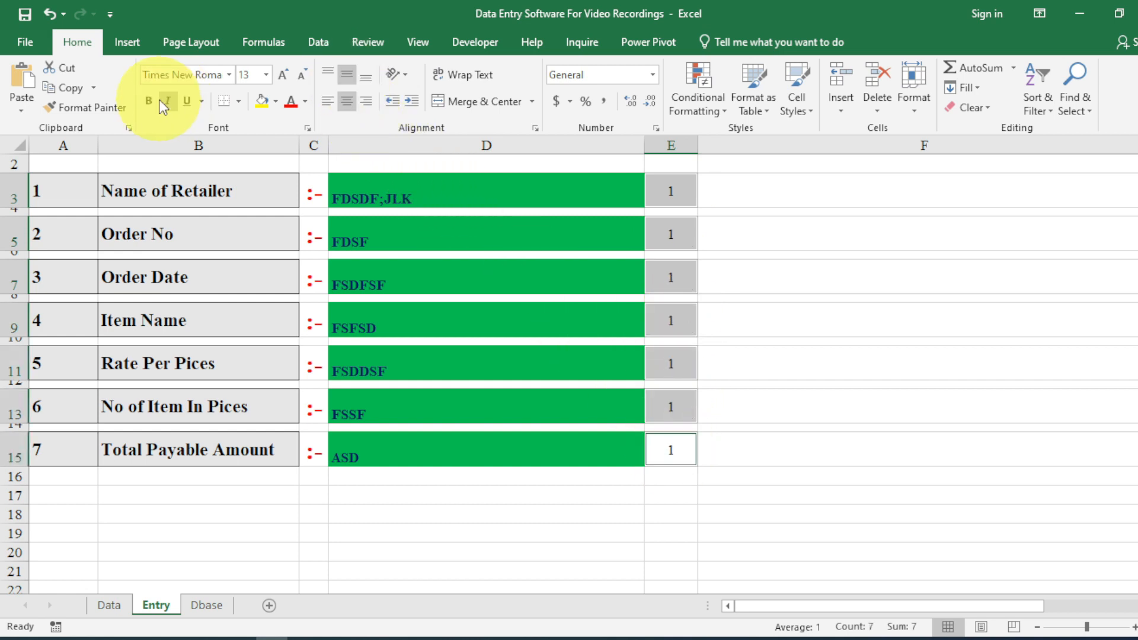
pyautogui.click(149, 101)
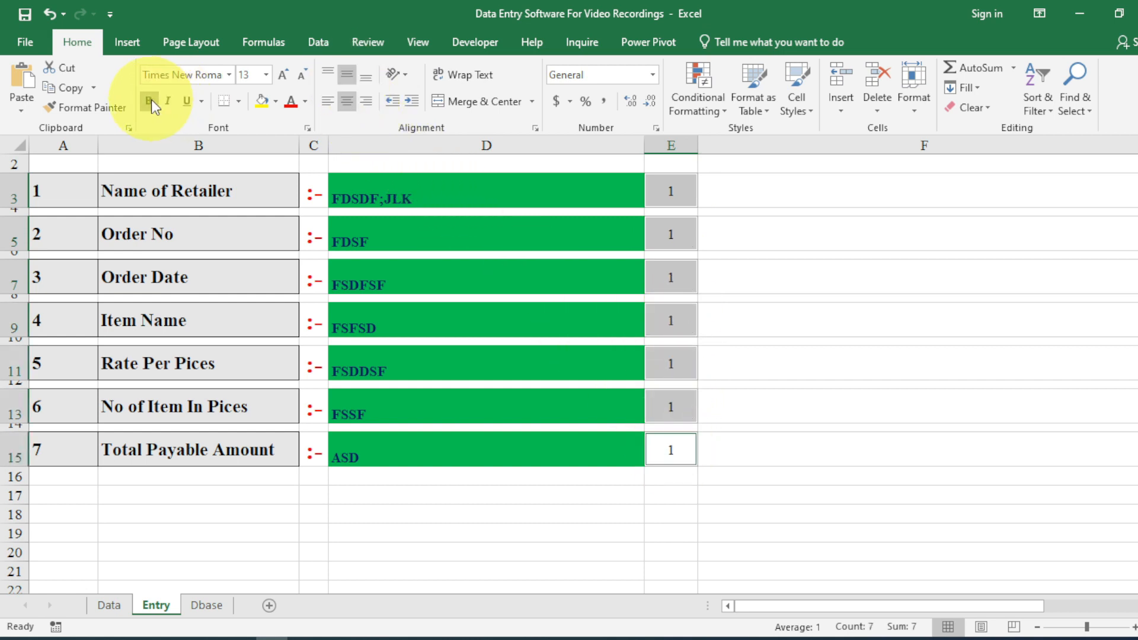
pyautogui.click(290, 102)
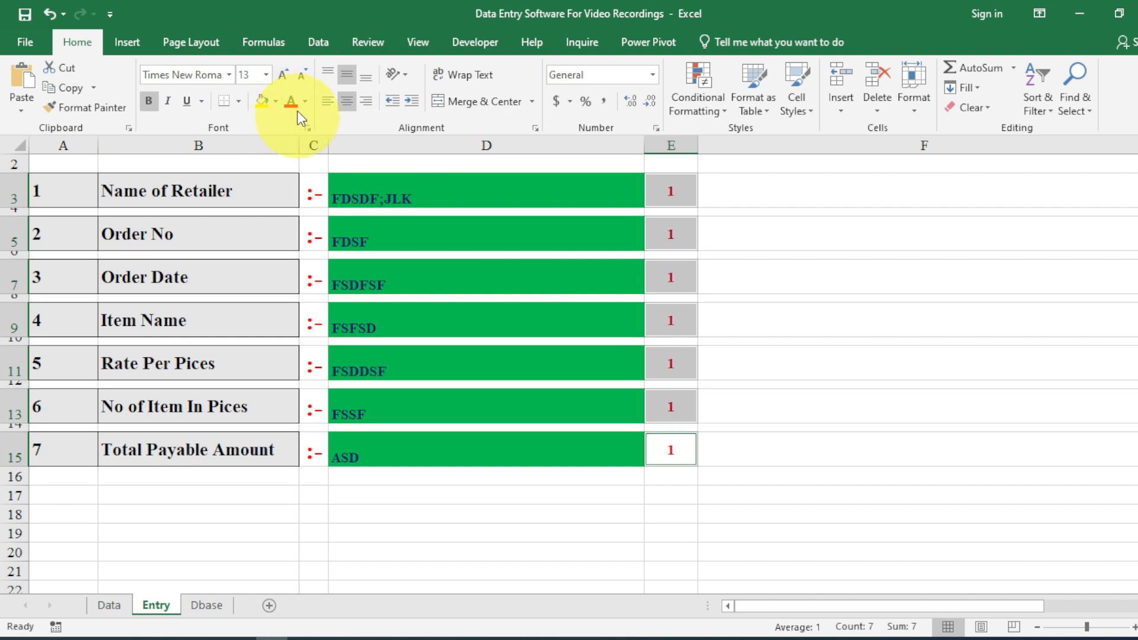
pyautogui.click(282, 75)
pyautogui.click(282, 75)
pyautogui.click(282, 75)
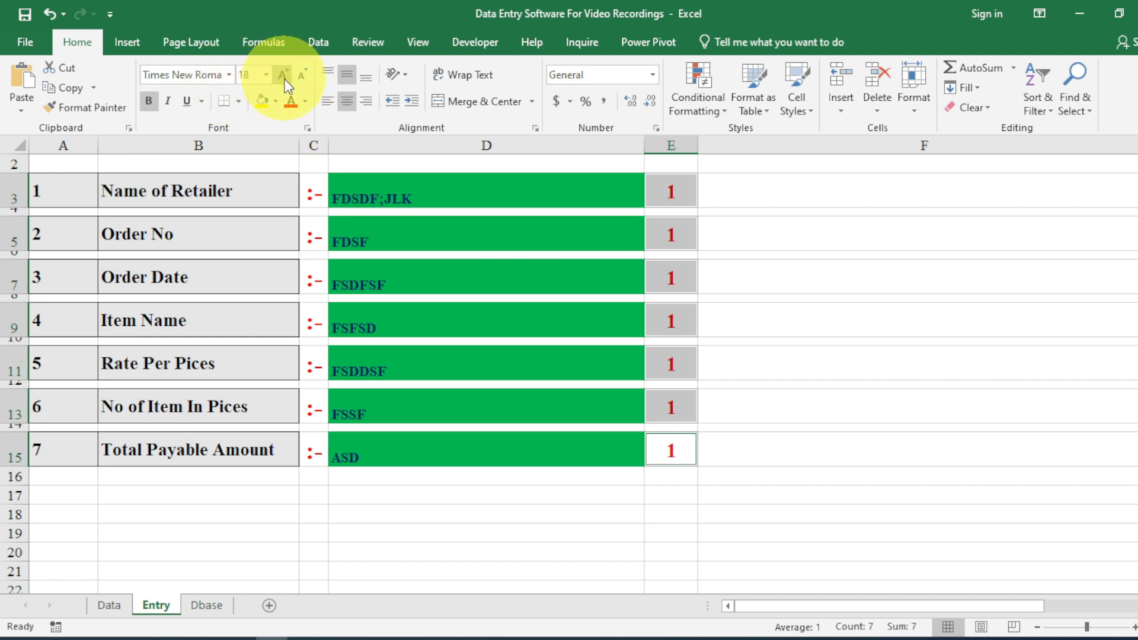
pyautogui.click(668, 187)
pyautogui.click(676, 230)
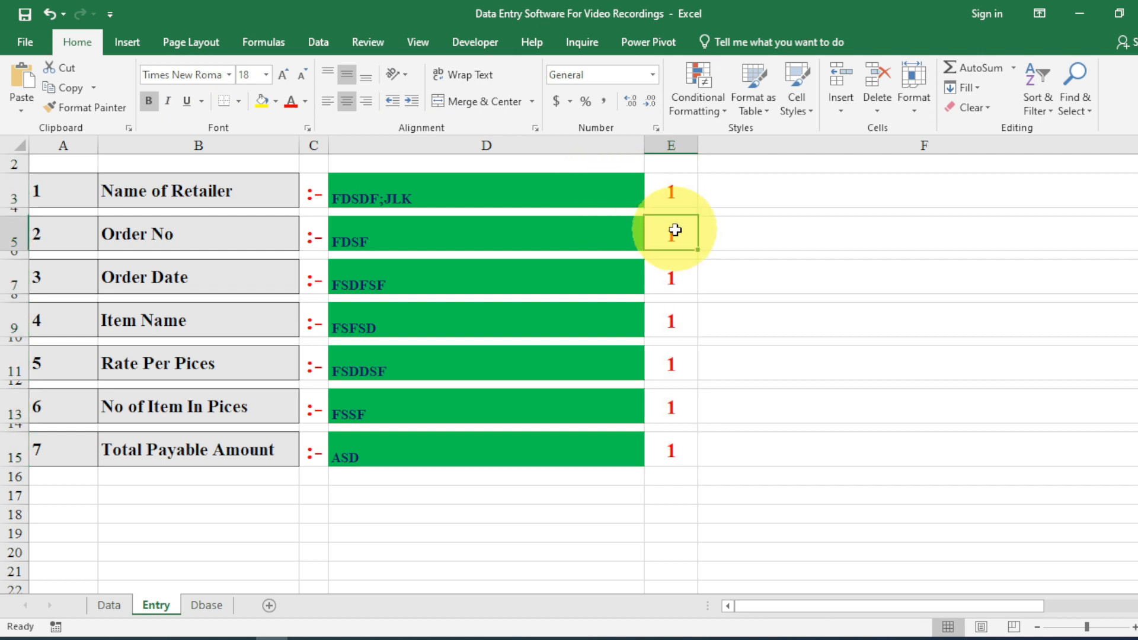
# Repoint the marker formulas in E5, E7 and E9 to test D5, D7 and D9.
pyautogui.doubleClick(676, 230)
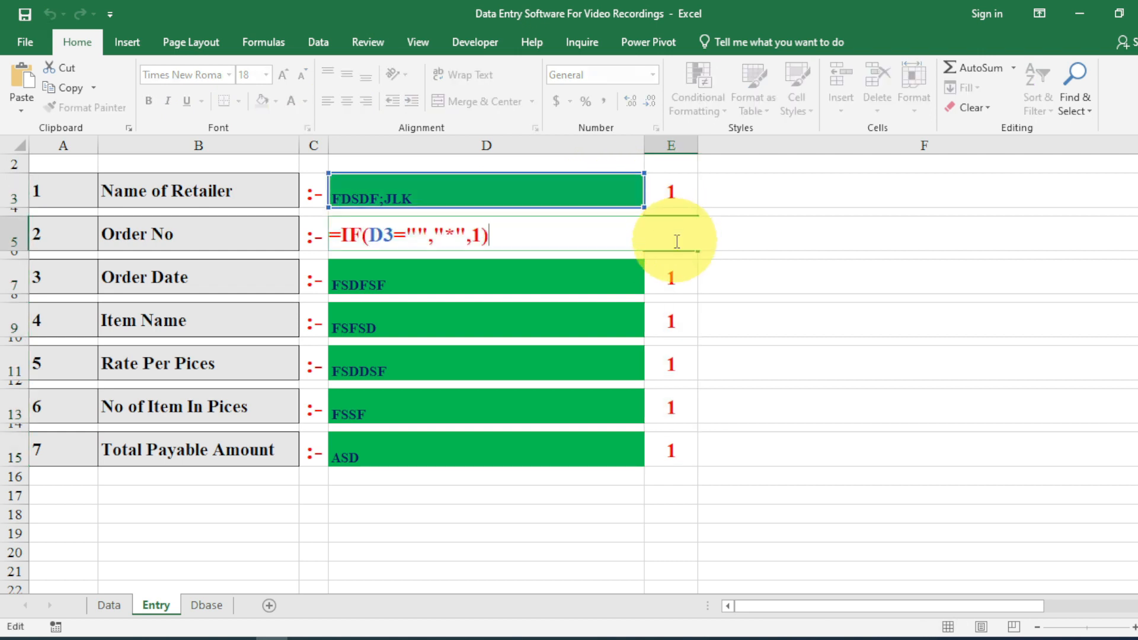
pyautogui.click(382, 235)
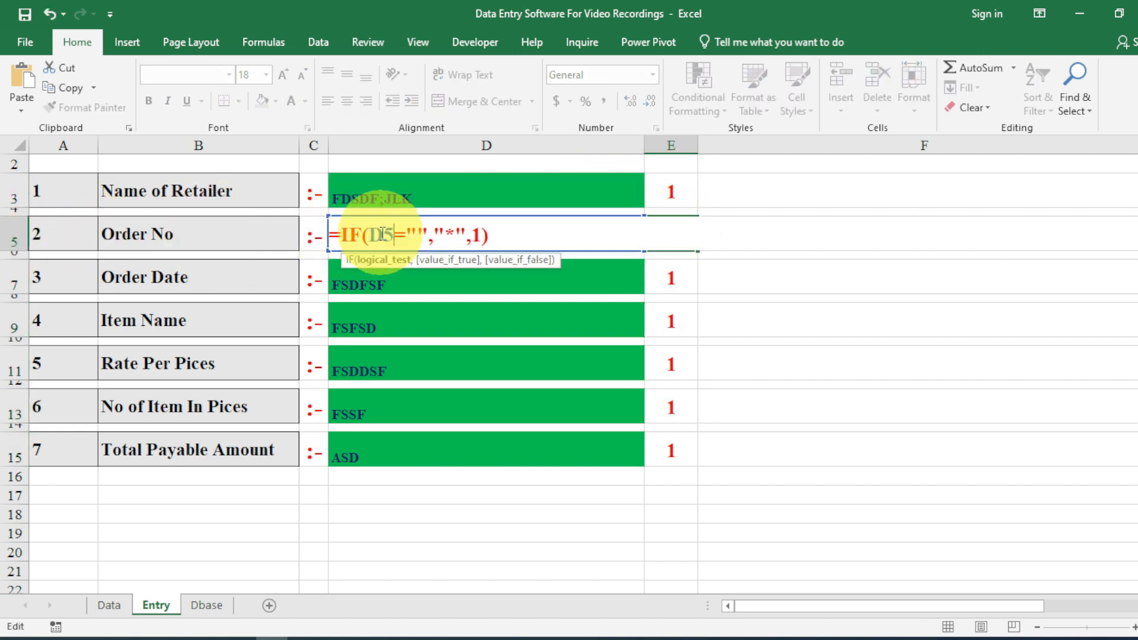
pyautogui.press('Return')
pyautogui.scroll(1, 394, 236)
pyautogui.doubleClick(665, 344)
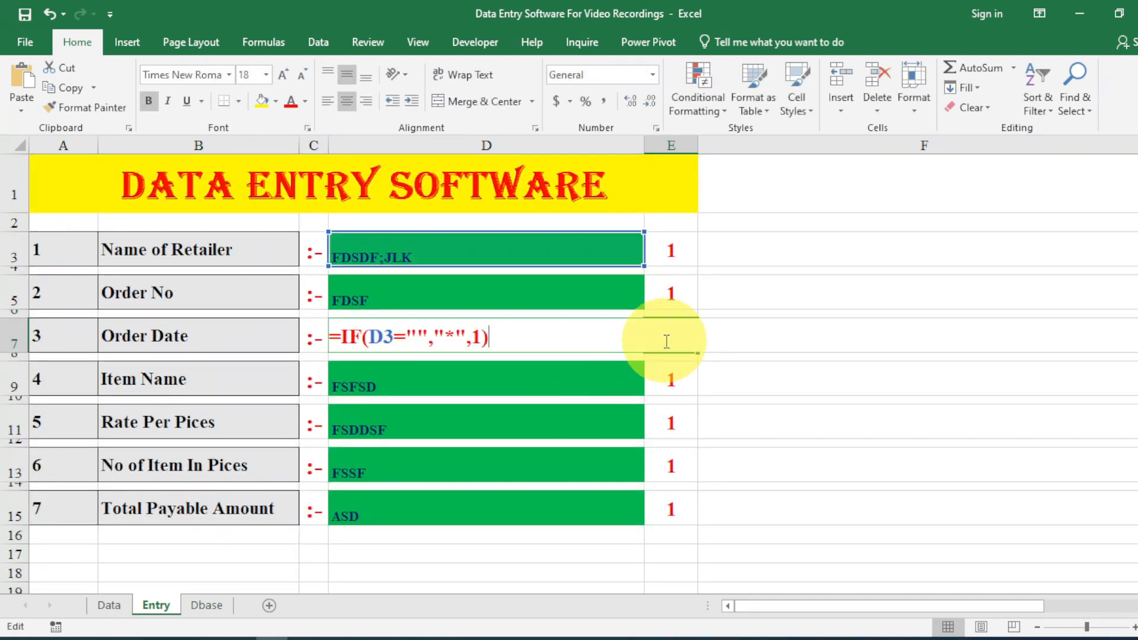
pyautogui.click(377, 338)
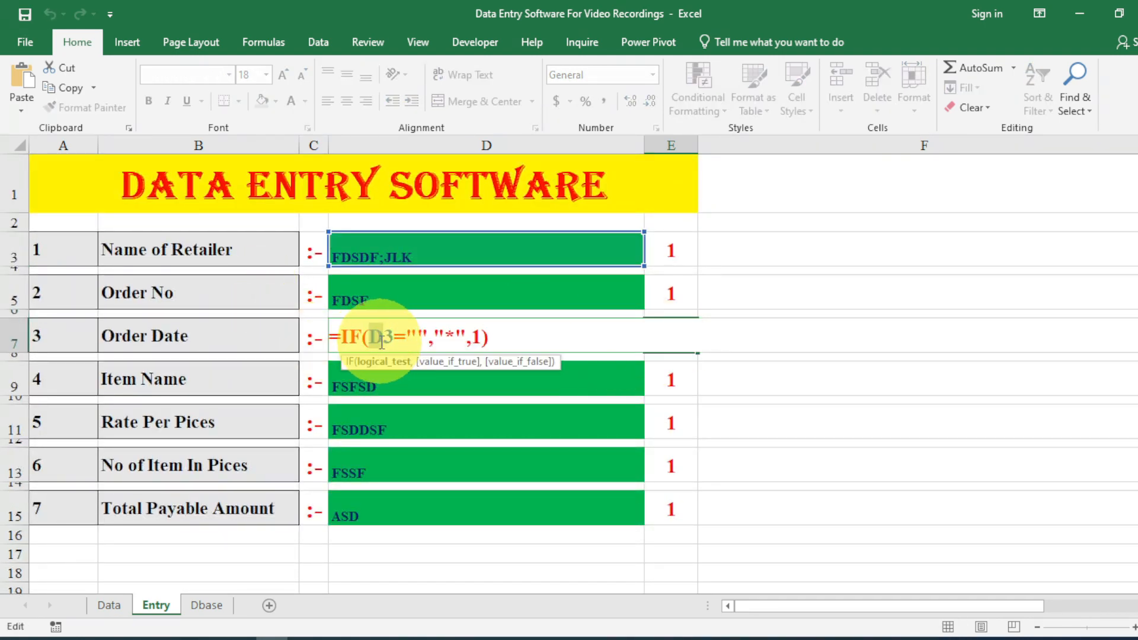
pyautogui.write('7')
pyautogui.press('Return')
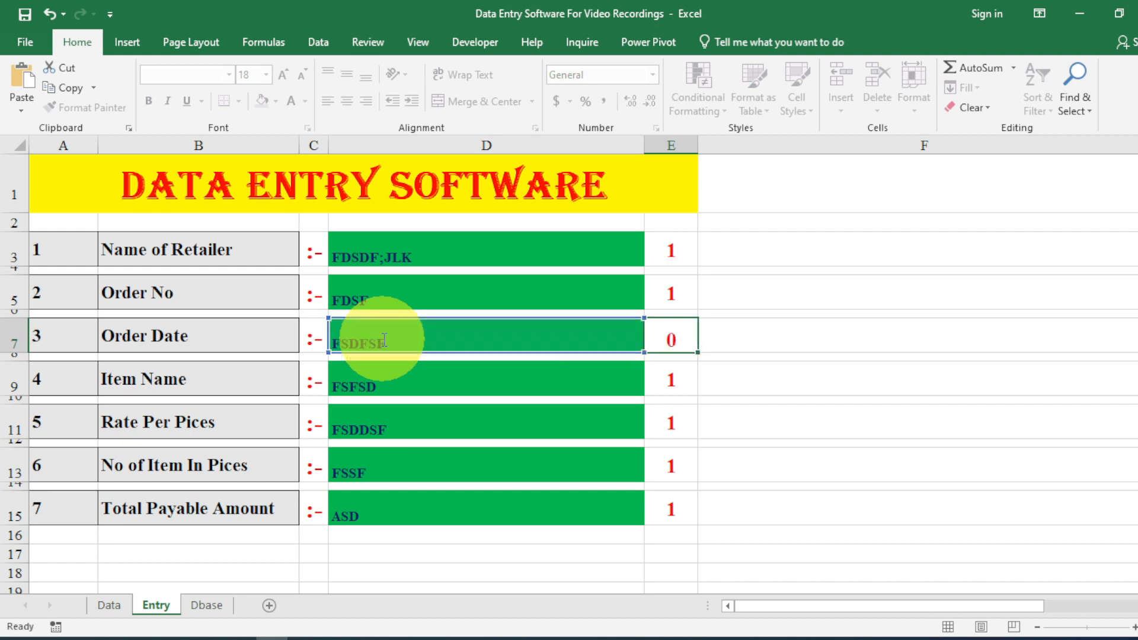
pyautogui.doubleClick(681, 381)
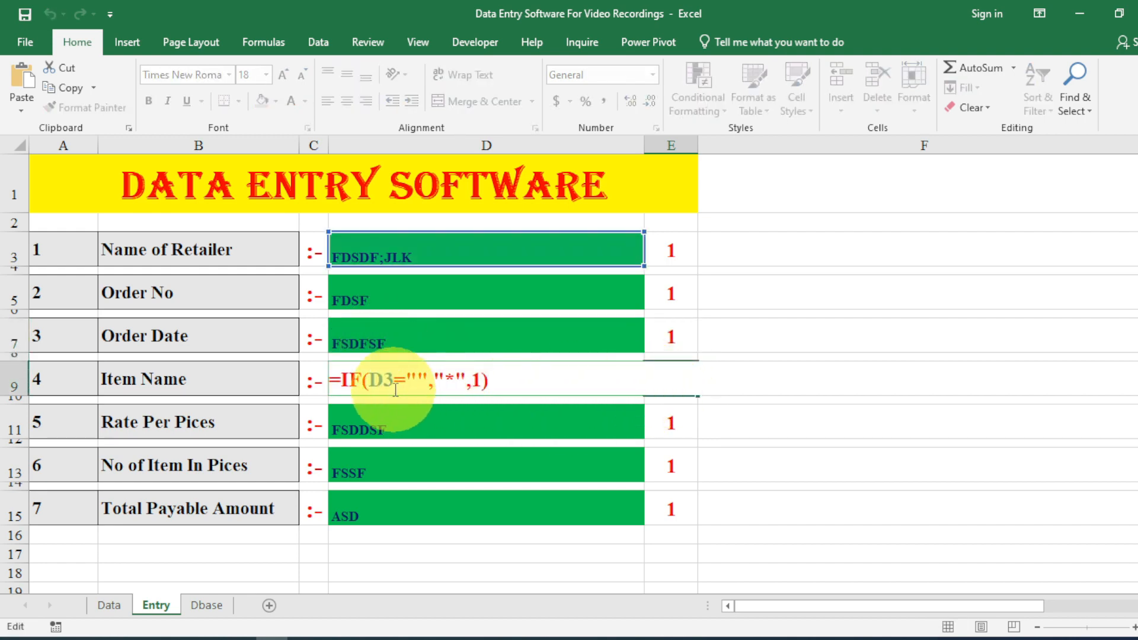
pyautogui.click(384, 380)
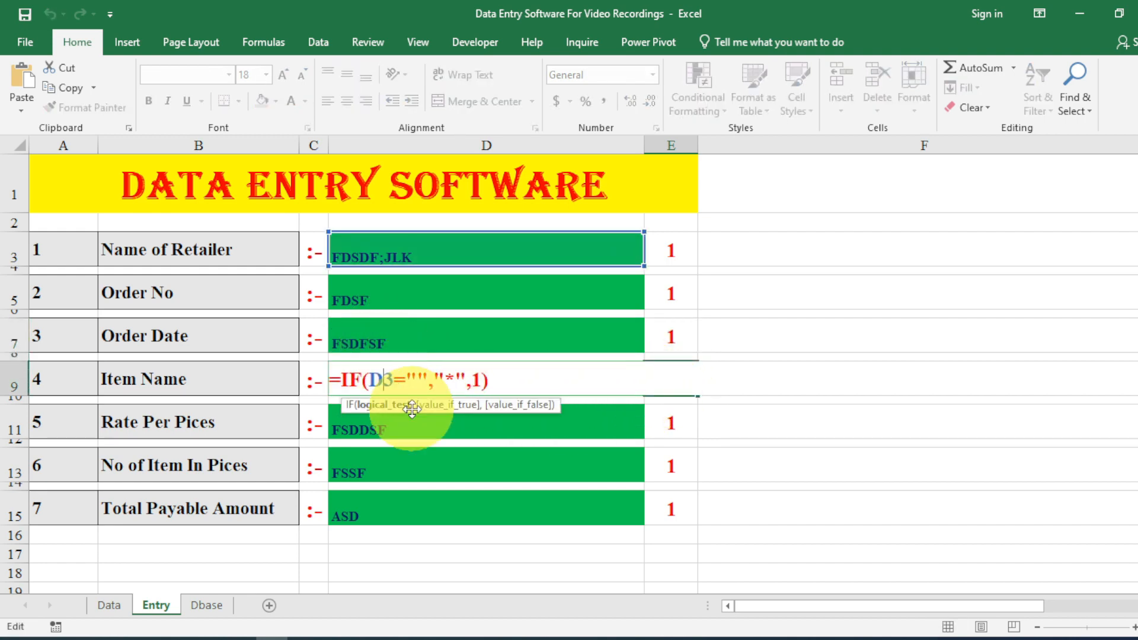
pyautogui.press('Delete')
pyautogui.write('7')
pyautogui.press('BackSpace')
pyautogui.write('9')
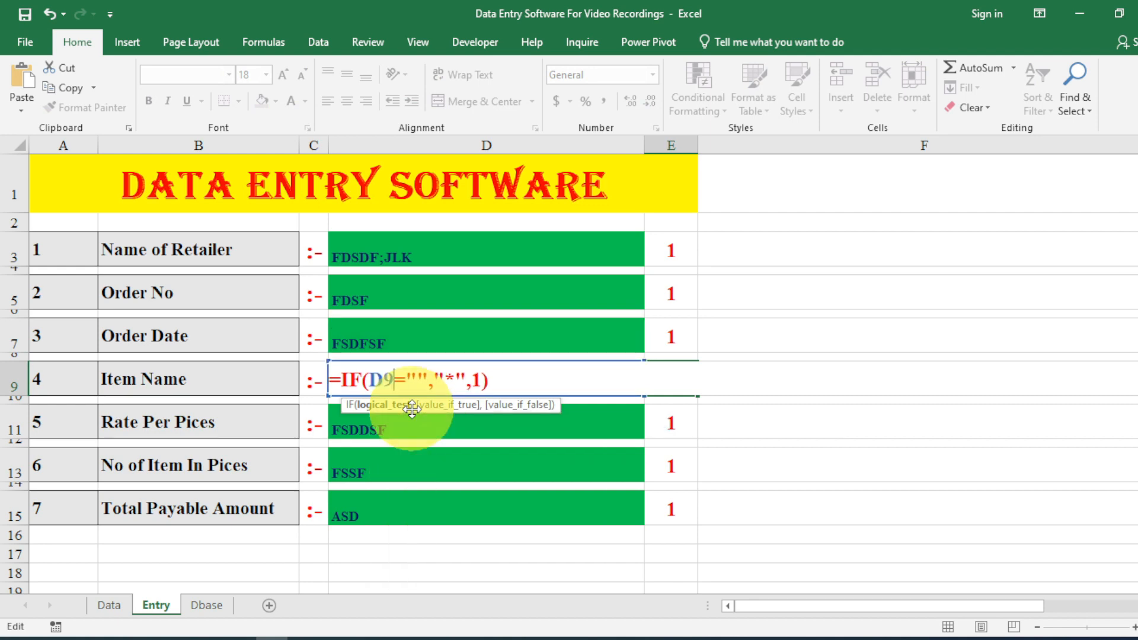
pyautogui.press('Return')
# Repoint the marker formulas in E11, E13 and E15 to test D11, D13 and D15.
pyautogui.doubleClick(653, 422)
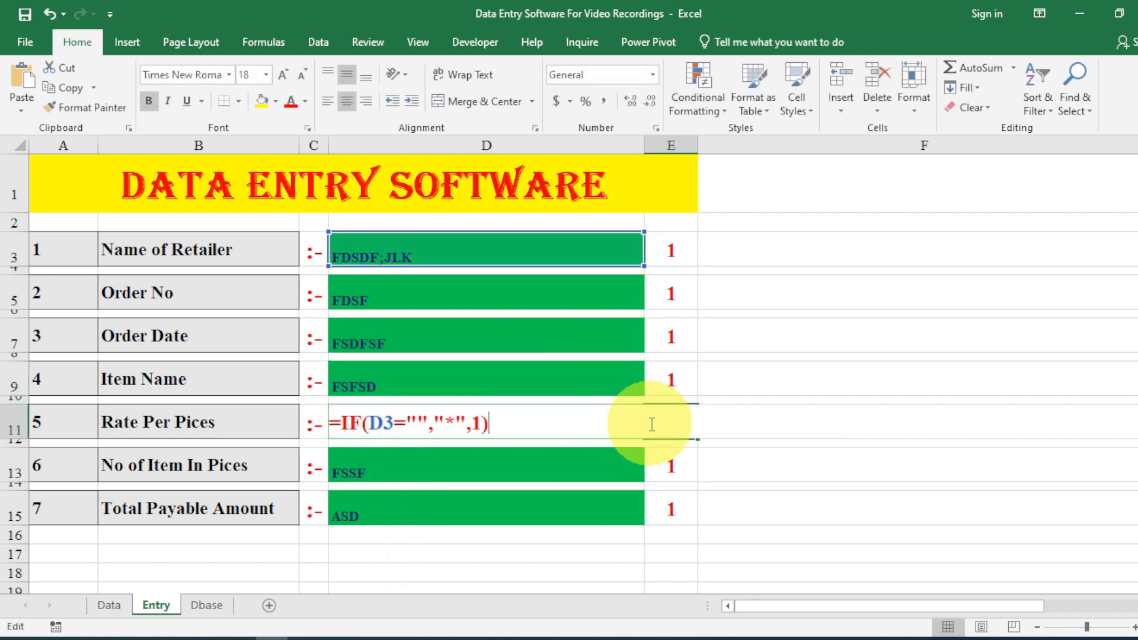
pyautogui.click(383, 424)
pyautogui.press('Delete')
pyautogui.write('1')
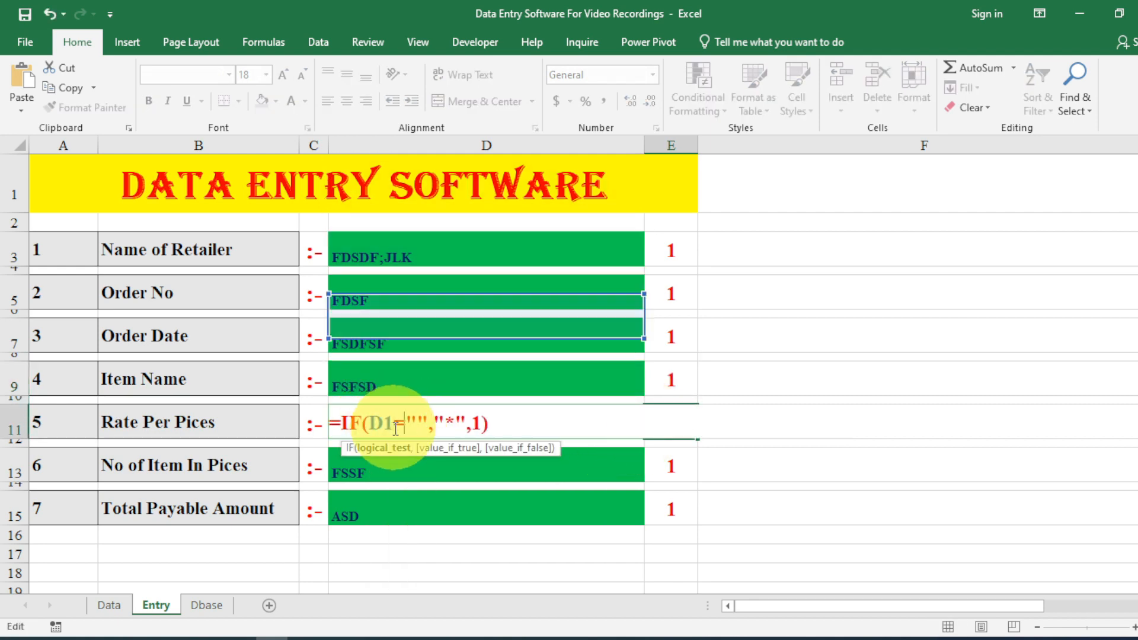
pyautogui.write('1')
pyautogui.press('Return')
pyautogui.doubleClick(668, 465)
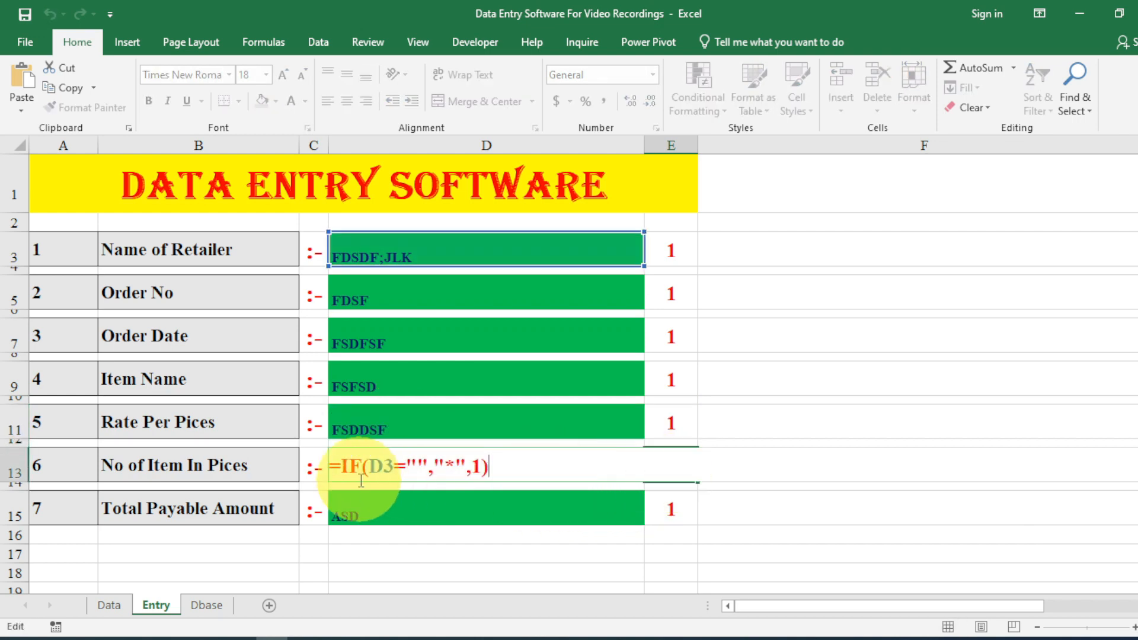
pyautogui.click(384, 465)
pyautogui.write('1')
pyautogui.press('Return')
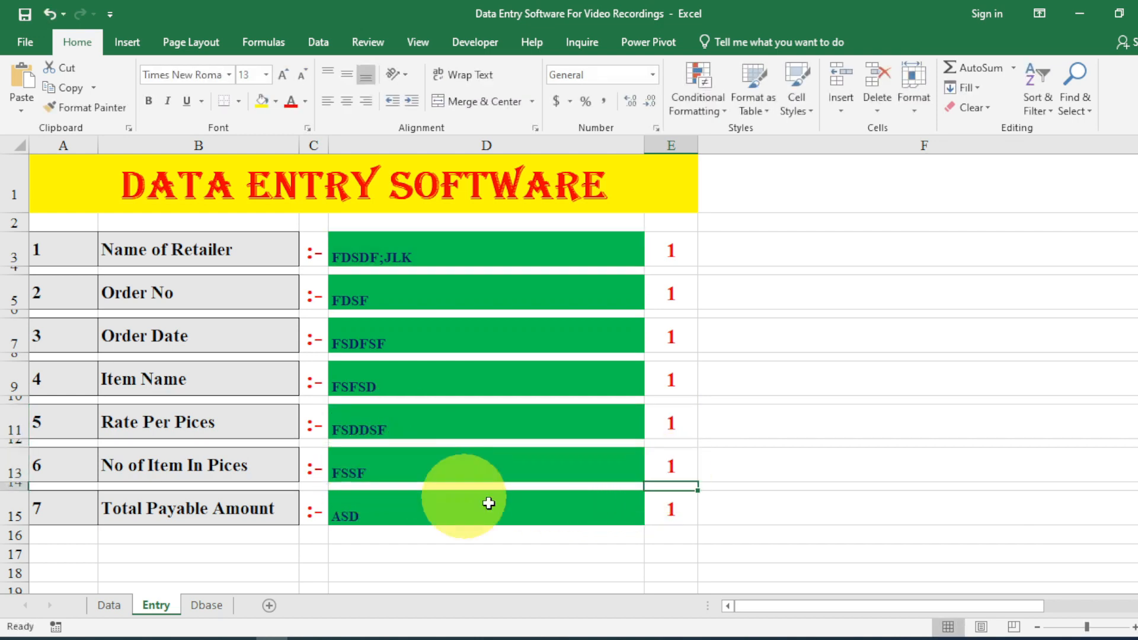
pyautogui.doubleClick(656, 506)
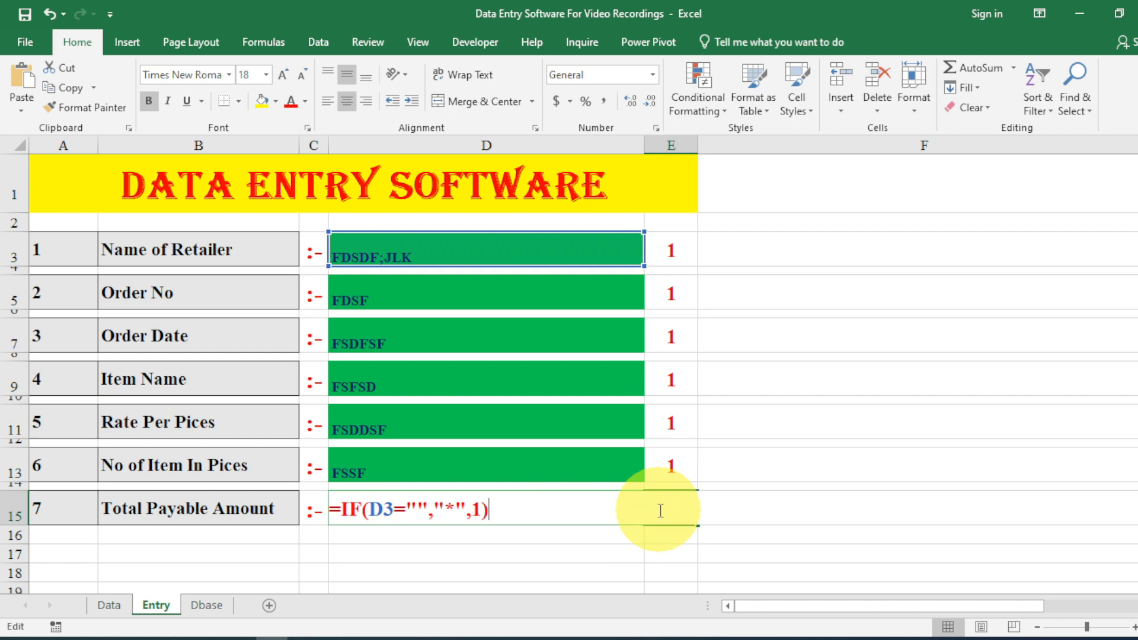
pyautogui.click(384, 509)
pyautogui.press('Delete')
pyautogui.write('15')
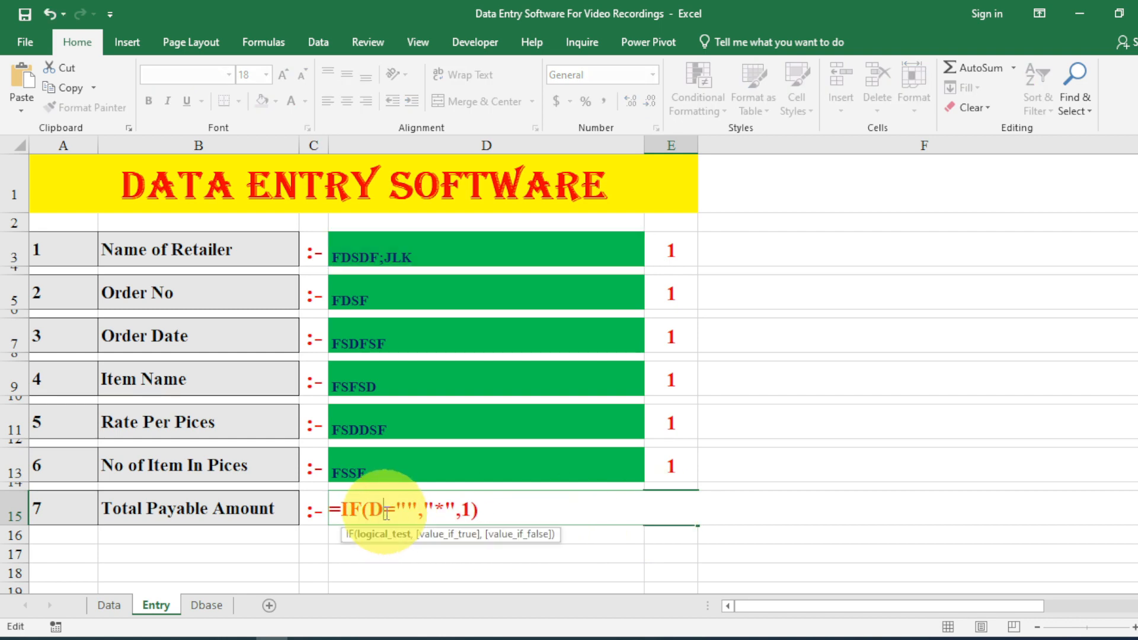
pyautogui.press('Return')
# Clear the sample text from the entry cells, working from D15 up to D3.
pyautogui.click(385, 514)
pyautogui.press('Delete')
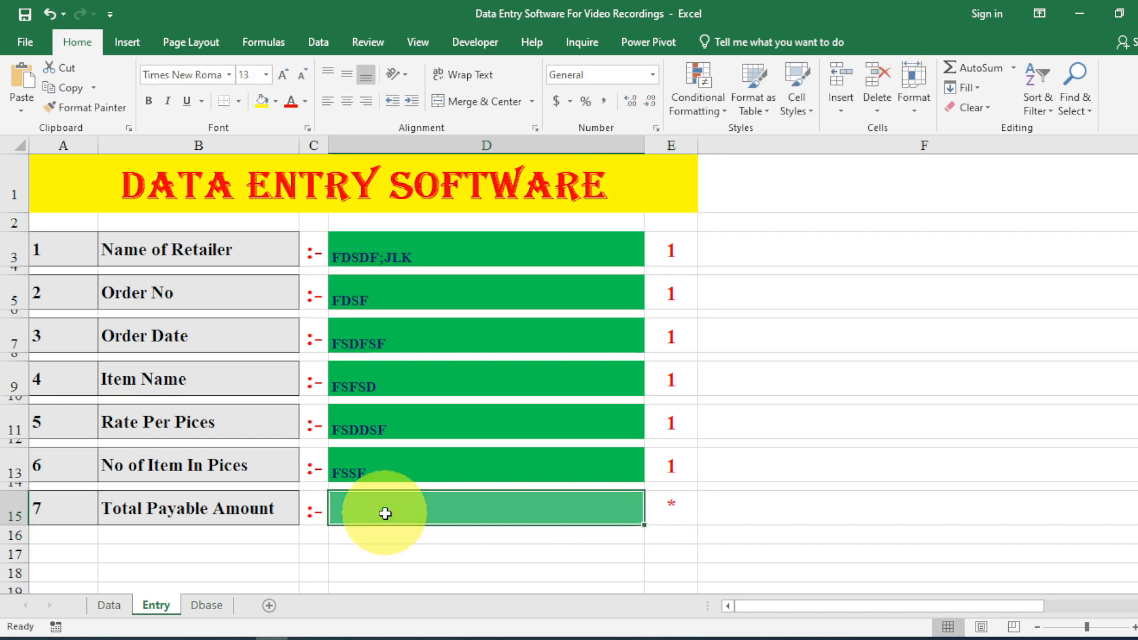
pyautogui.press('Up')
pyautogui.press('Up')
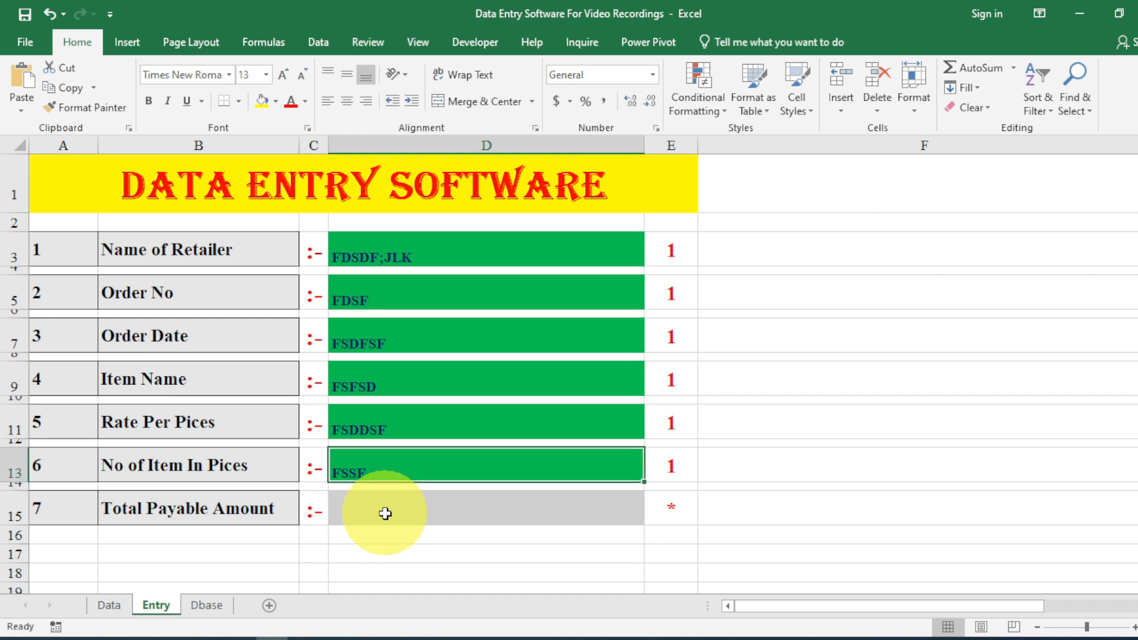
pyautogui.press('Delete')
pyautogui.press('Up')
pyautogui.press('Up')
pyautogui.press('Delete')
pyautogui.press('Up')
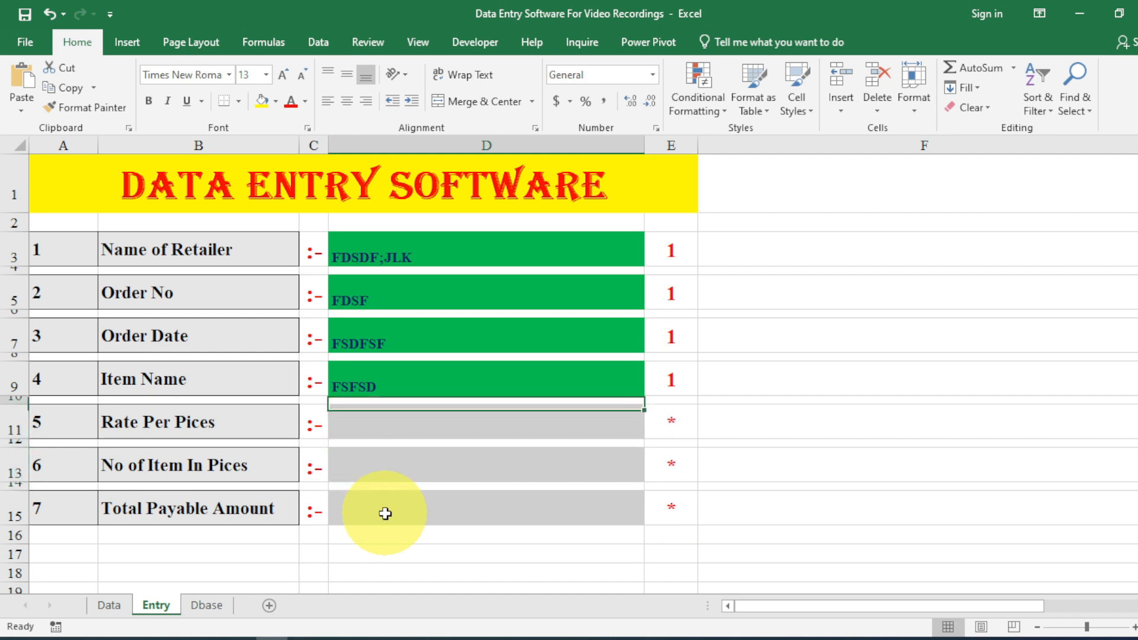
pyautogui.press('Up')
pyautogui.press('Delete')
pyautogui.press('Up')
pyautogui.press('Up')
pyautogui.press('Delete')
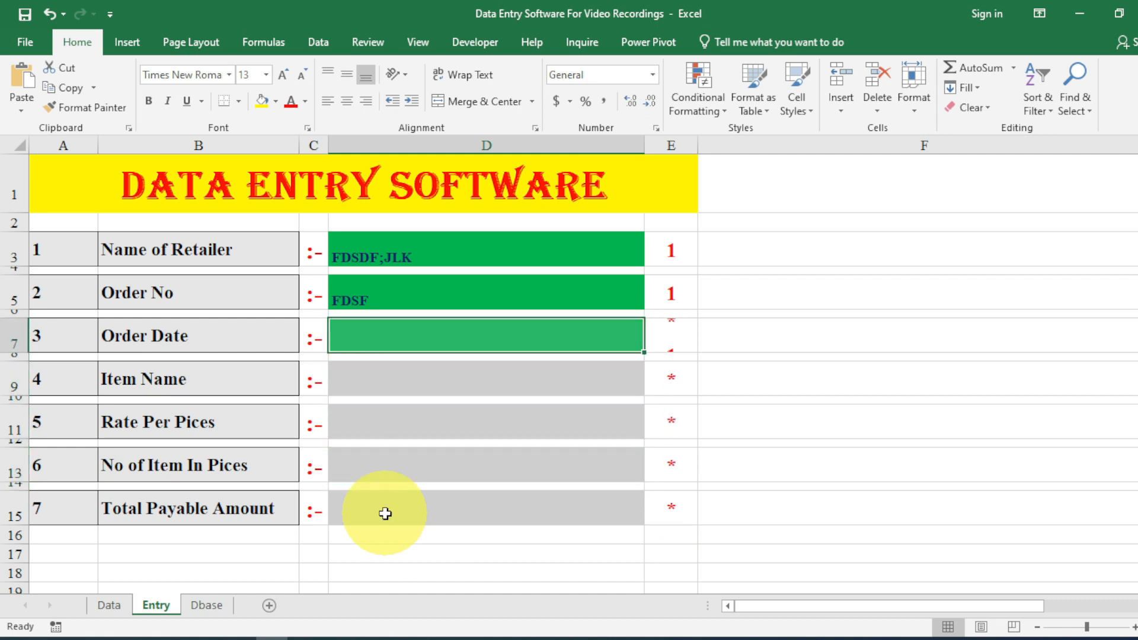
pyautogui.press('Up')
pyautogui.press('Up')
pyautogui.press('Delete')
pyautogui.press('Up')
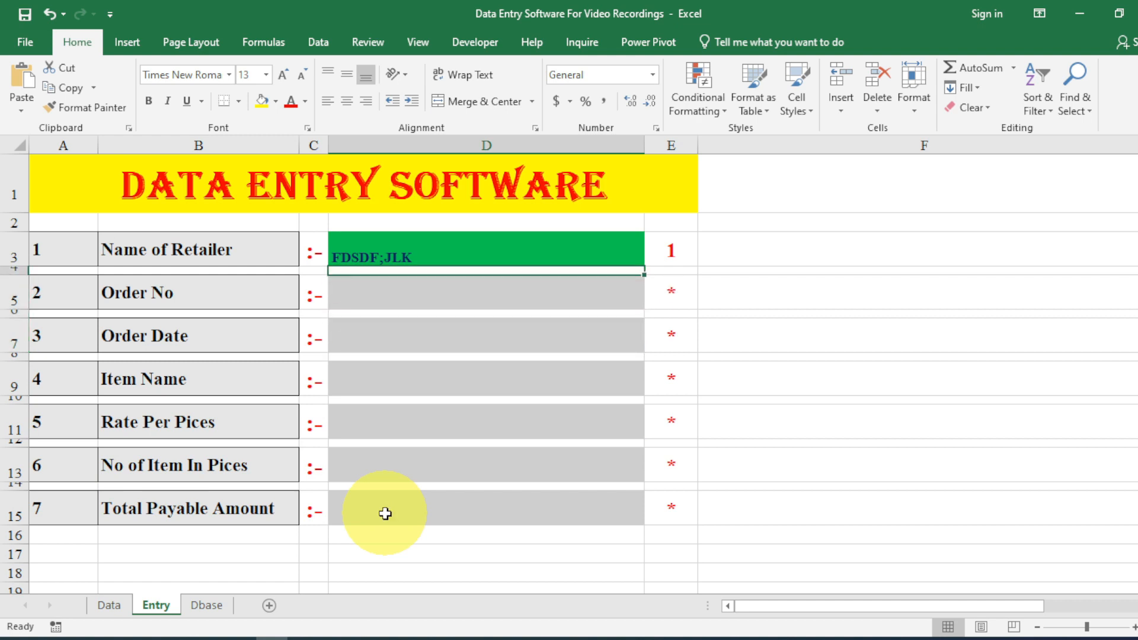
pyautogui.press('Up')
pyautogui.press('Delete')
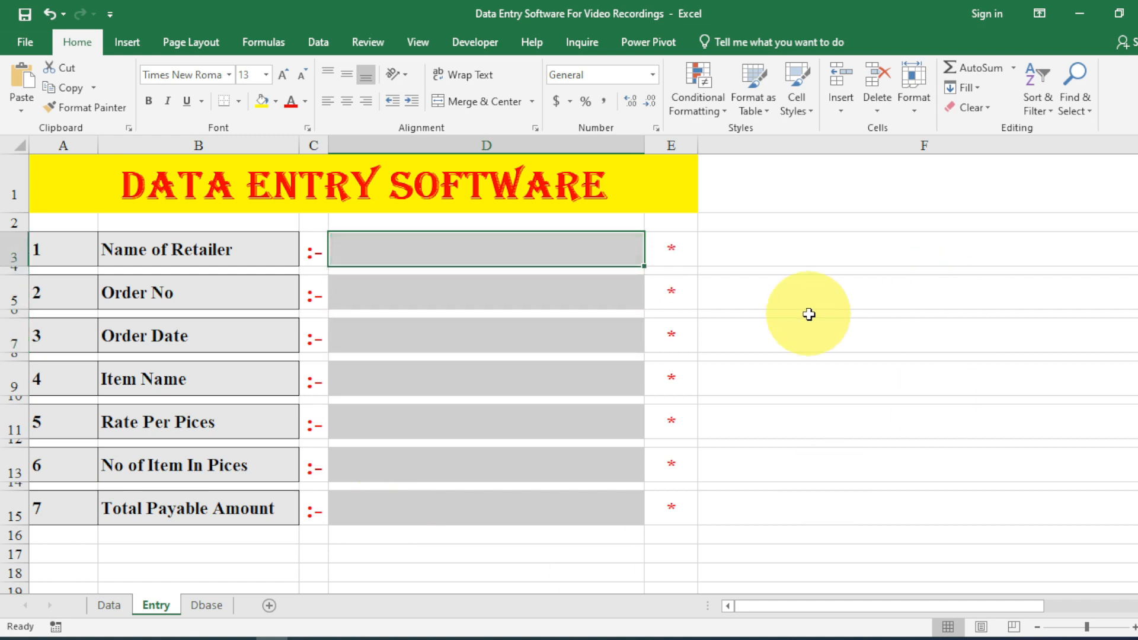
# Select marker cells E3, E5, E7, E9, E11, E13 and E15 together.
pyautogui.click(676, 240)
pyautogui.moveTo(676, 240); pyautogui.dragTo(662, 495)
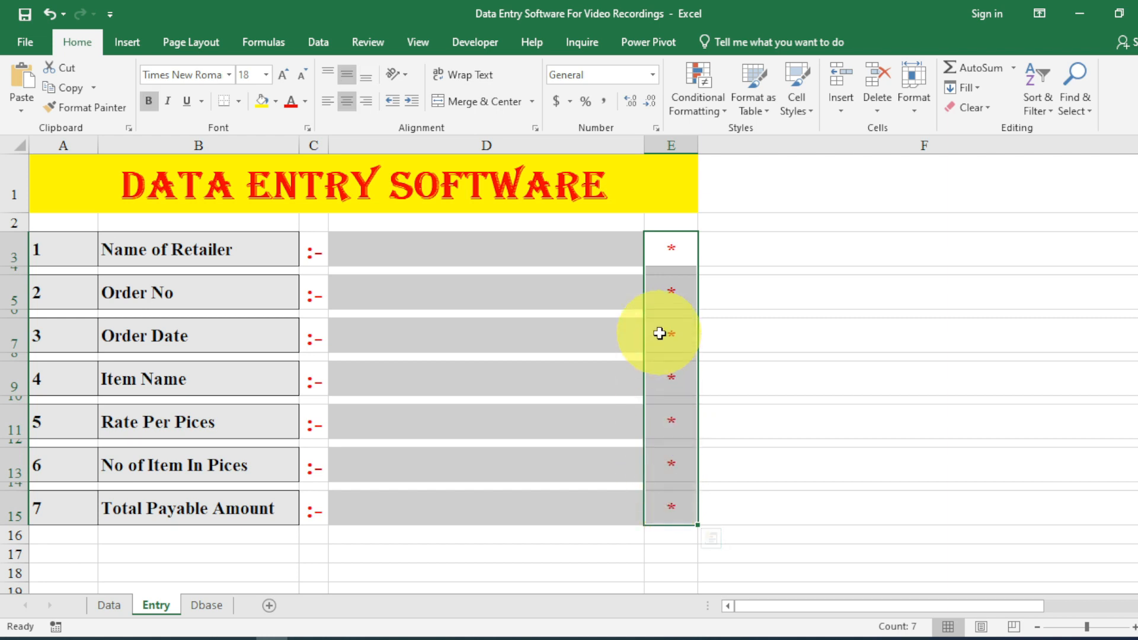
pyautogui.click(662, 257)
pyautogui.keyDown('ctrl'); pyautogui.click(671, 292); pyautogui.keyUp('ctrl')
pyautogui.keyDown('ctrl'); pyautogui.click(672, 335); pyautogui.keyUp('ctrl')
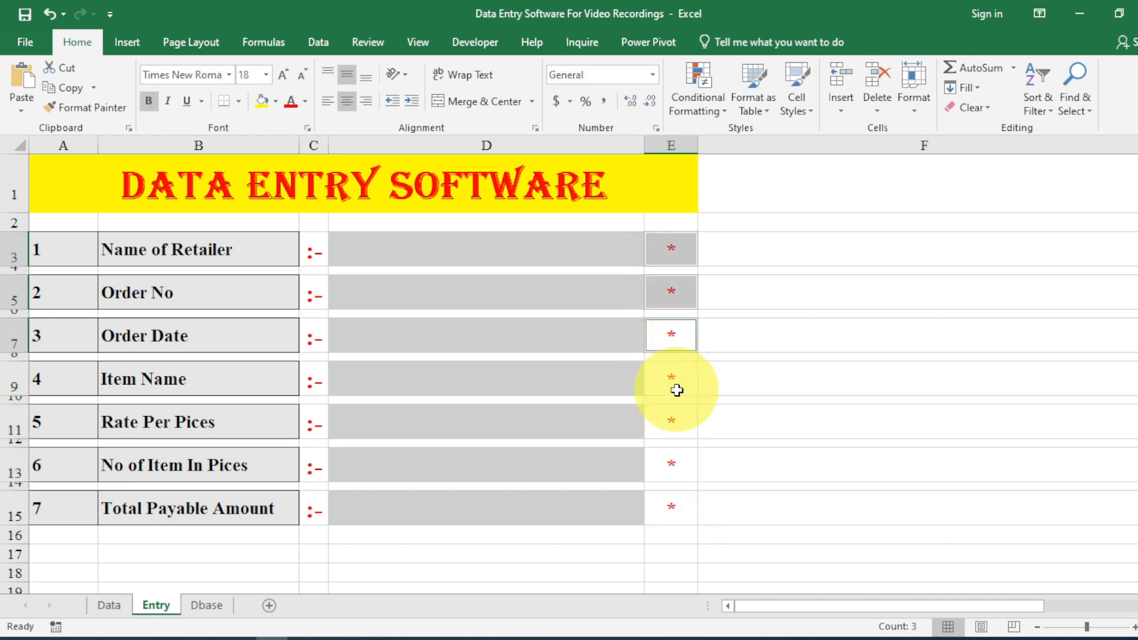
pyautogui.keyDown('ctrl'); pyautogui.click(676, 380); pyautogui.keyUp('ctrl')
pyautogui.keyDown('ctrl'); pyautogui.click(670, 421); pyautogui.keyUp('ctrl')
pyautogui.keyDown('ctrl'); pyautogui.click(669, 466); pyautogui.keyUp('ctrl')
pyautogui.keyDown('ctrl'); pyautogui.click(668, 505); pyautogui.keyUp('ctrl')
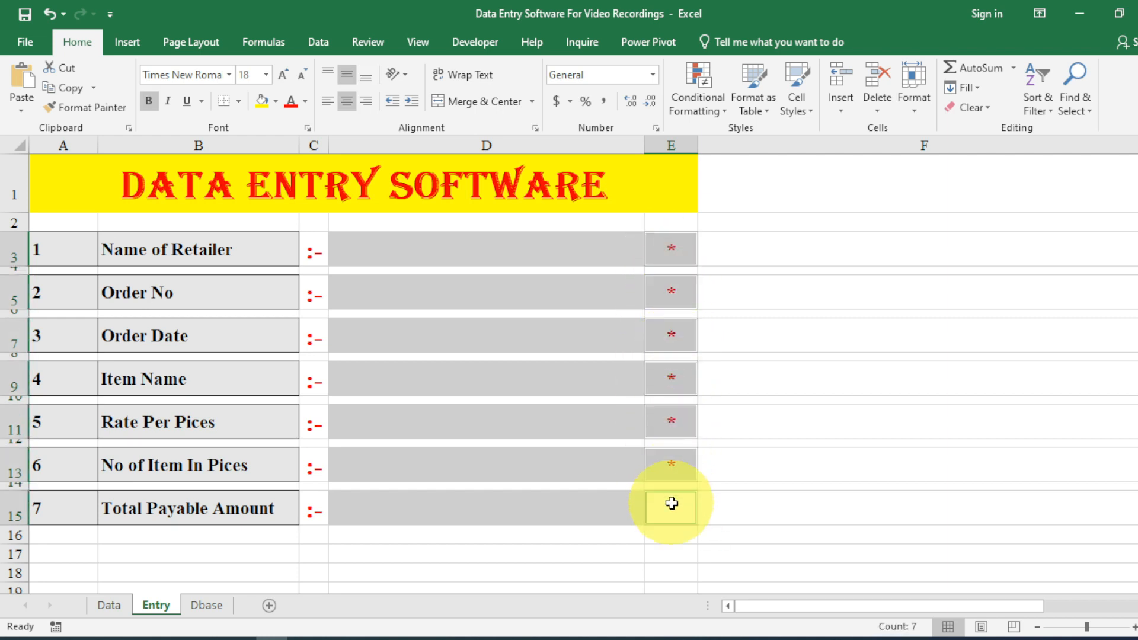
# Start a new Icon Sets rule with no icon for the middle and bottom conditions.
pyautogui.click(698, 110)
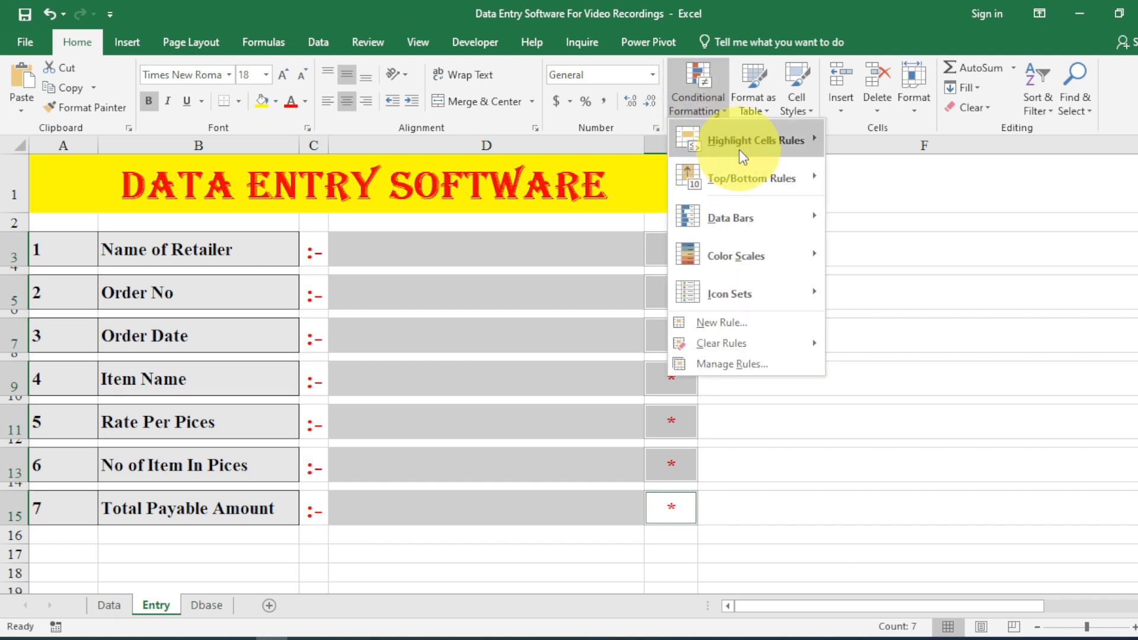
pyautogui.moveTo(742, 148)
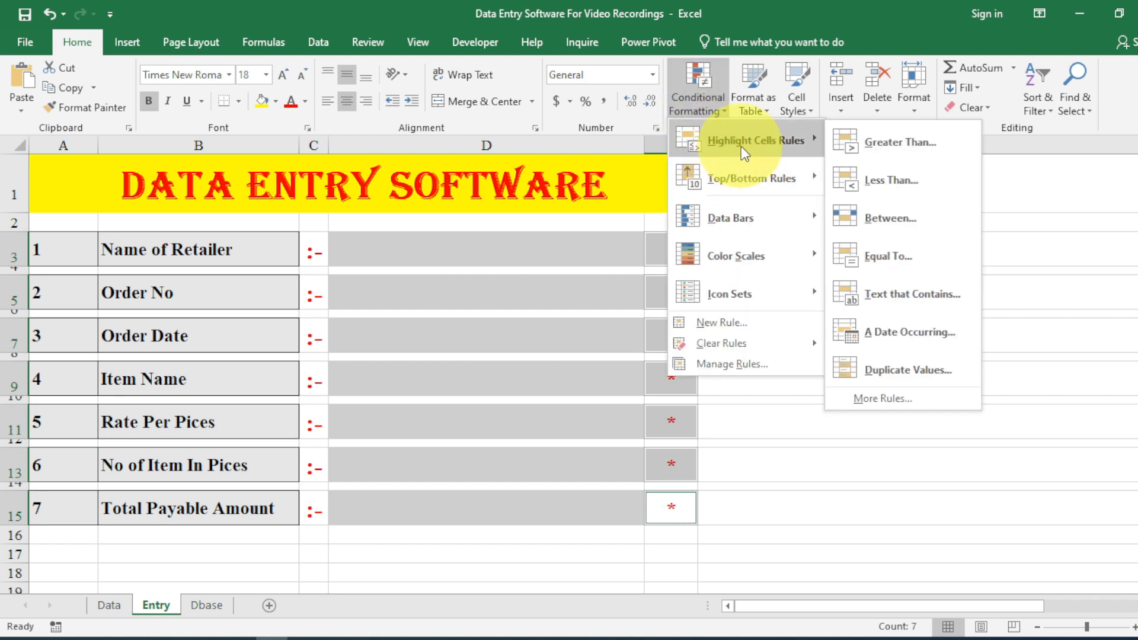
pyautogui.click(904, 250)
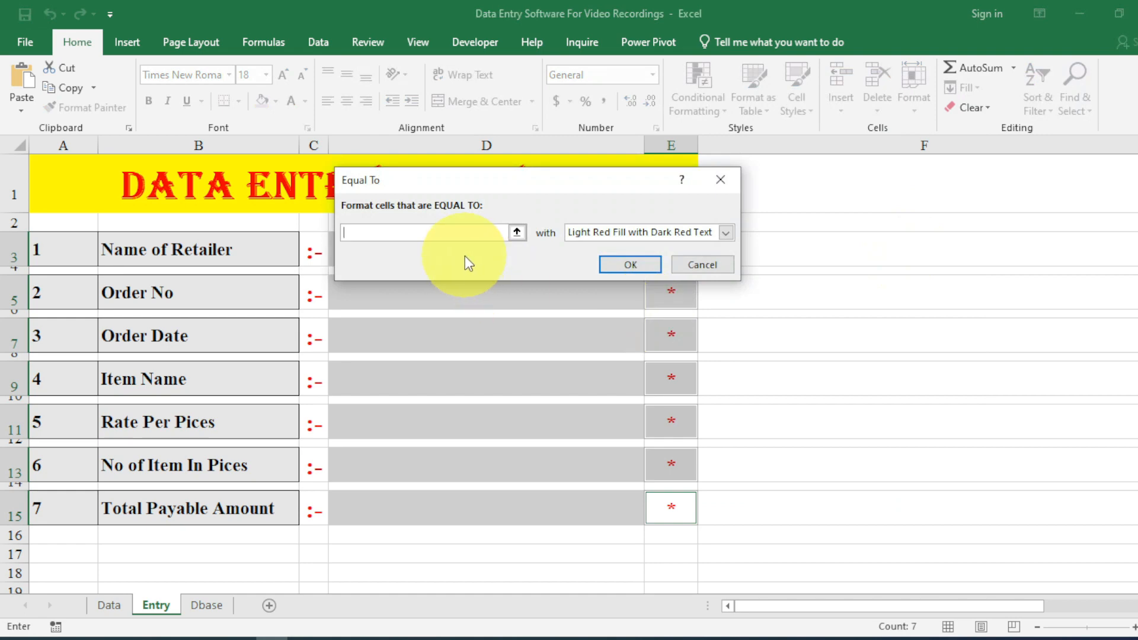
pyautogui.press('Escape')
pyautogui.click(713, 102)
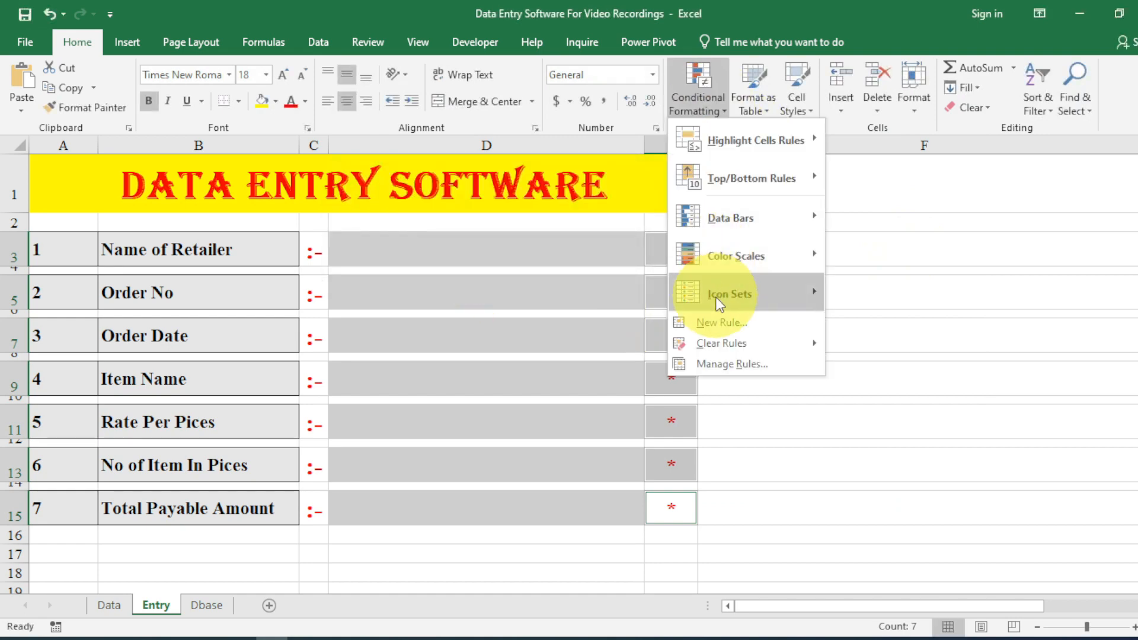
pyautogui.click(721, 320)
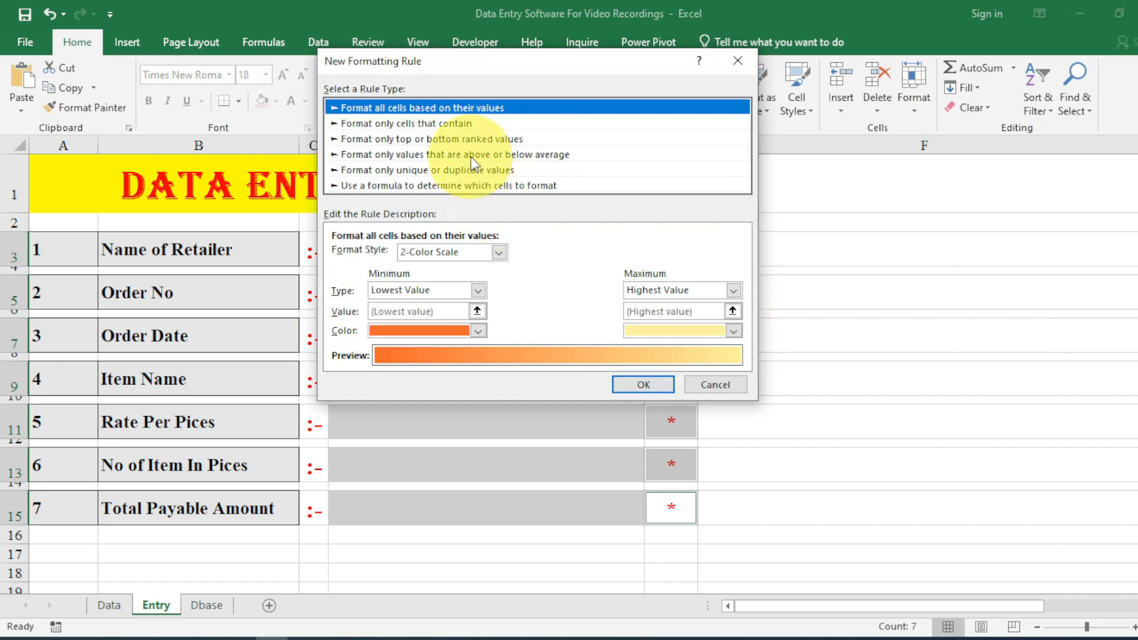
pyautogui.click(472, 142)
pyautogui.click(449, 110)
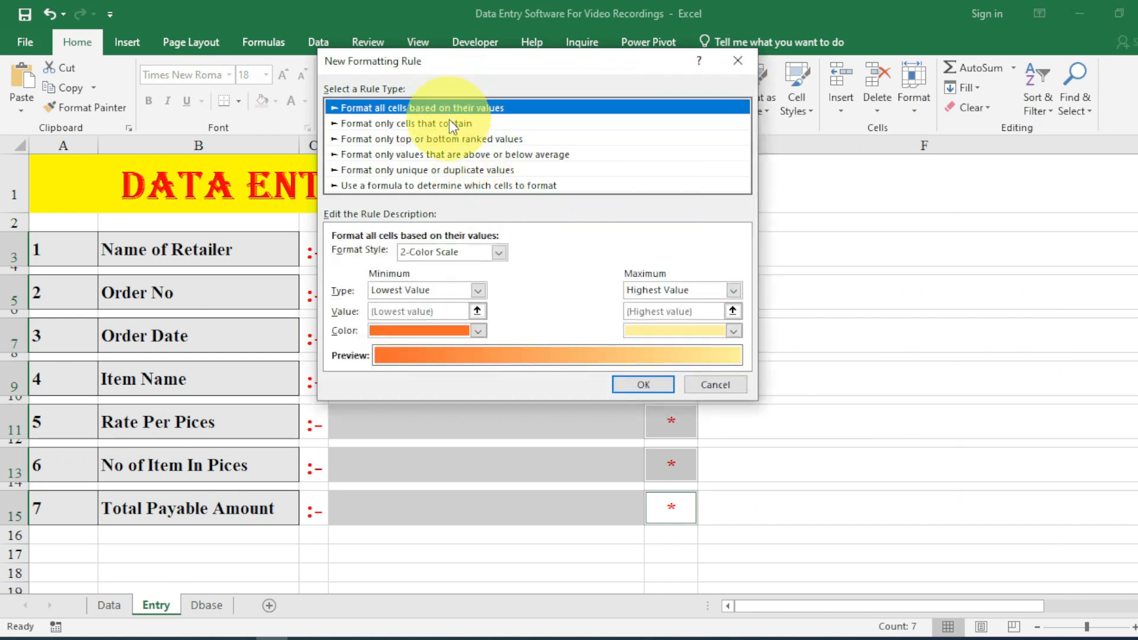
pyautogui.click(491, 252)
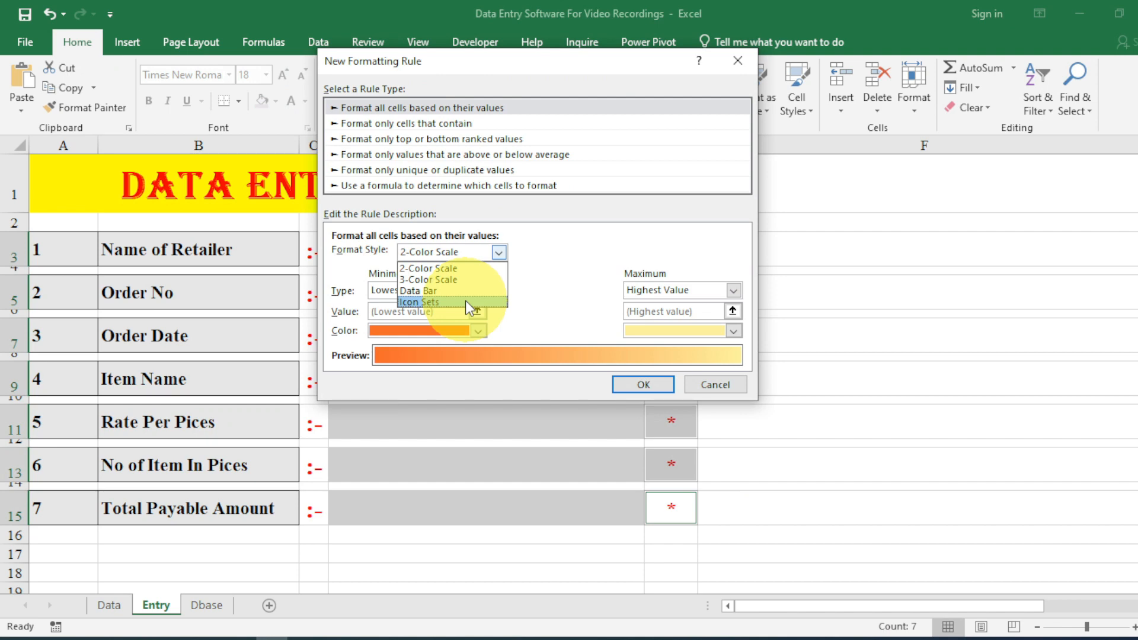
pyautogui.click(425, 302)
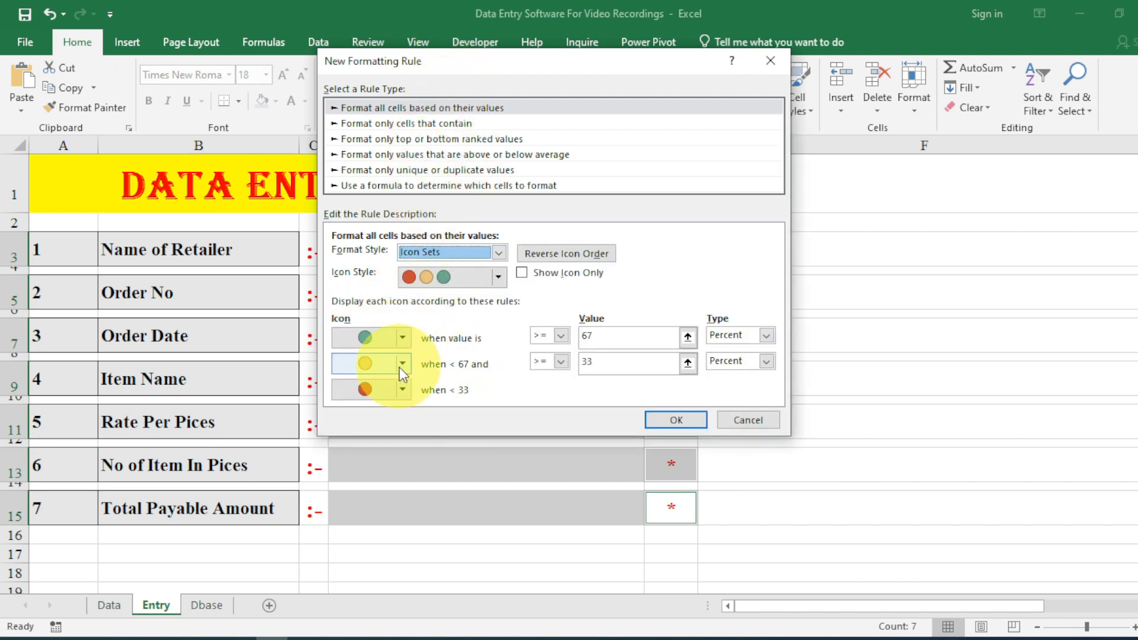
pyautogui.click(402, 364)
pyautogui.click(415, 389)
pyautogui.click(403, 389)
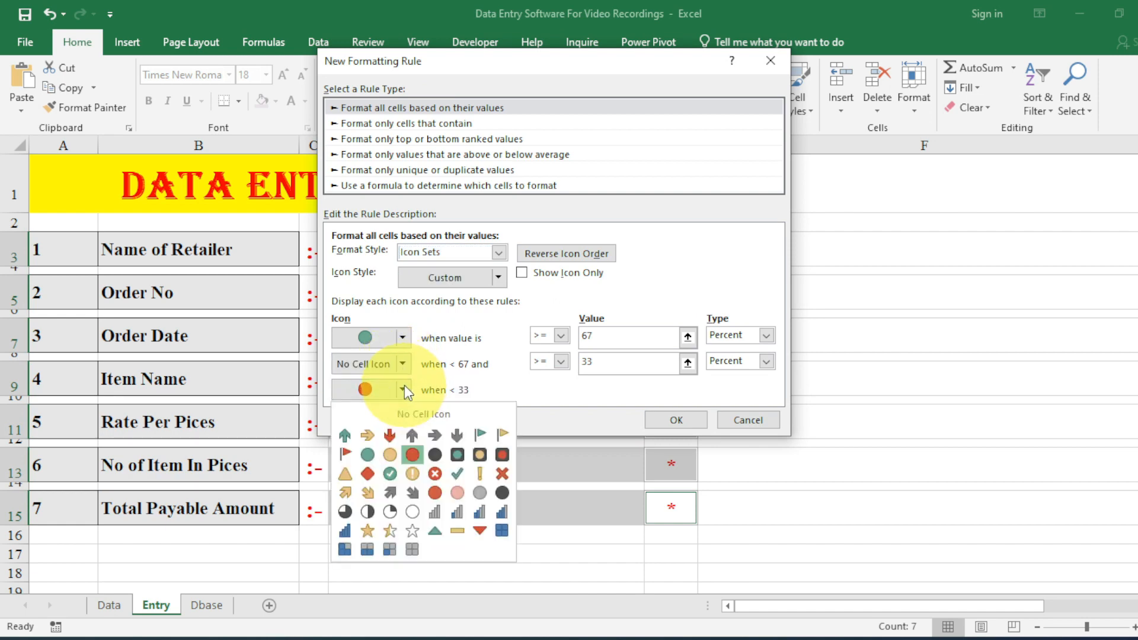
pyautogui.click(405, 413)
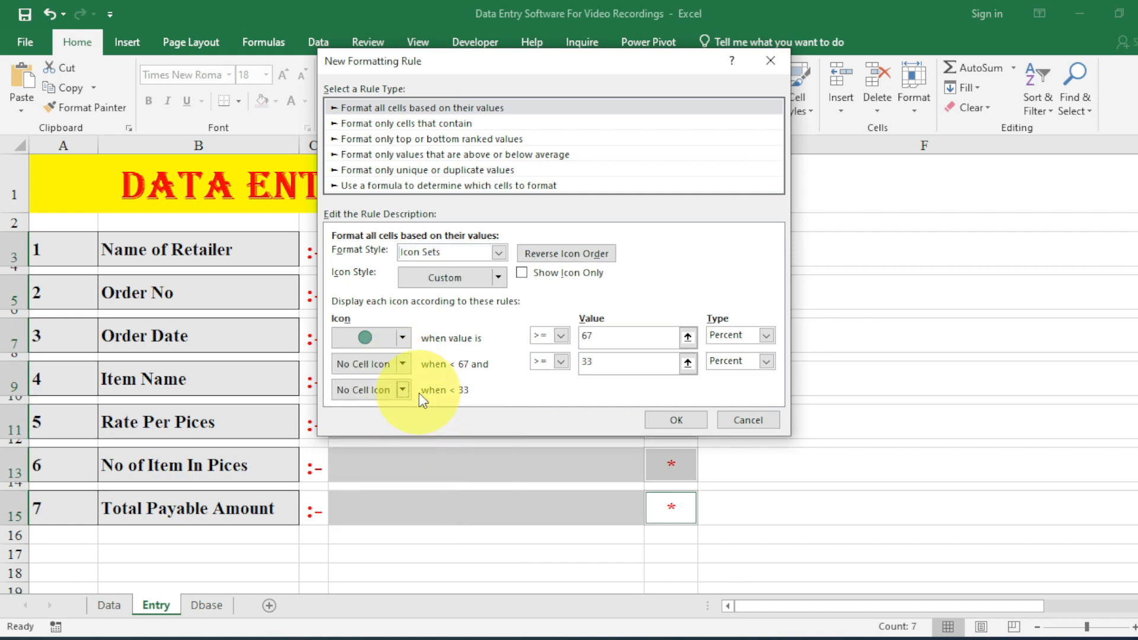
# Set thresholds to number 1 and 0, show icon only, and apply the rule.
pyautogui.doubleClick(603, 338)
pyautogui.write('1')
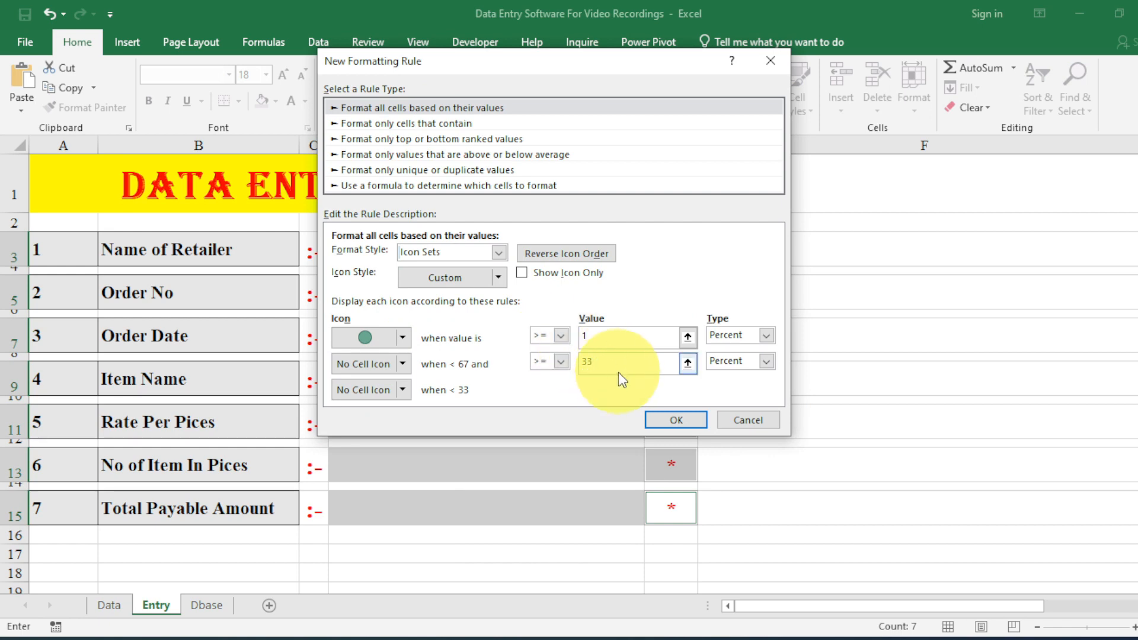
pyautogui.click(761, 336)
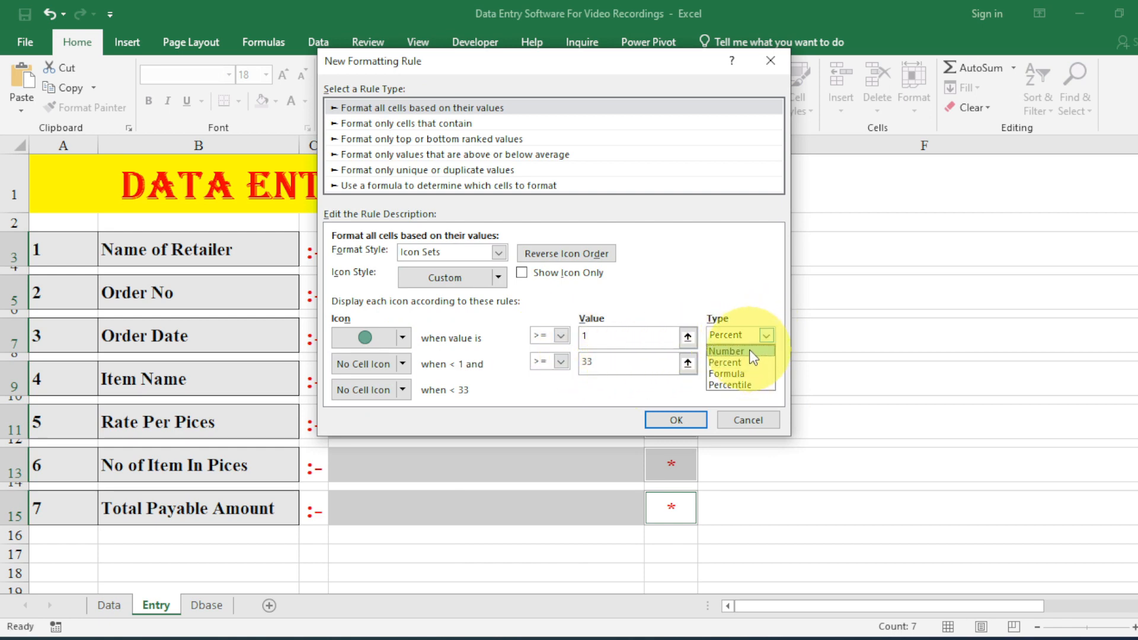
pyautogui.click(749, 350)
pyautogui.doubleClick(593, 362)
pyautogui.write('0')
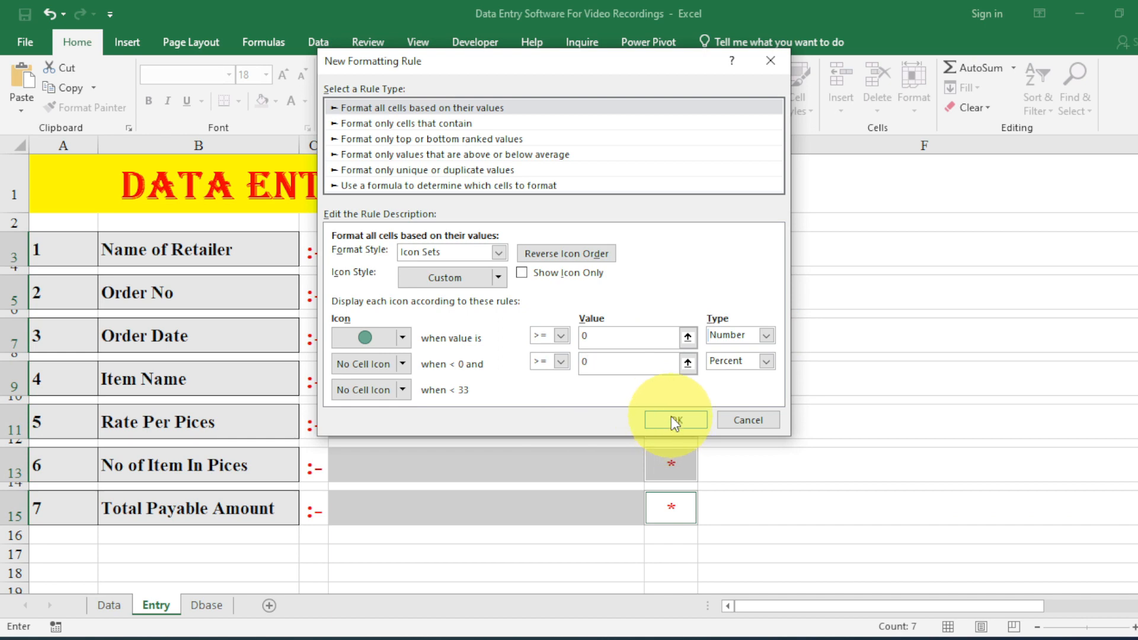
pyautogui.click(522, 272)
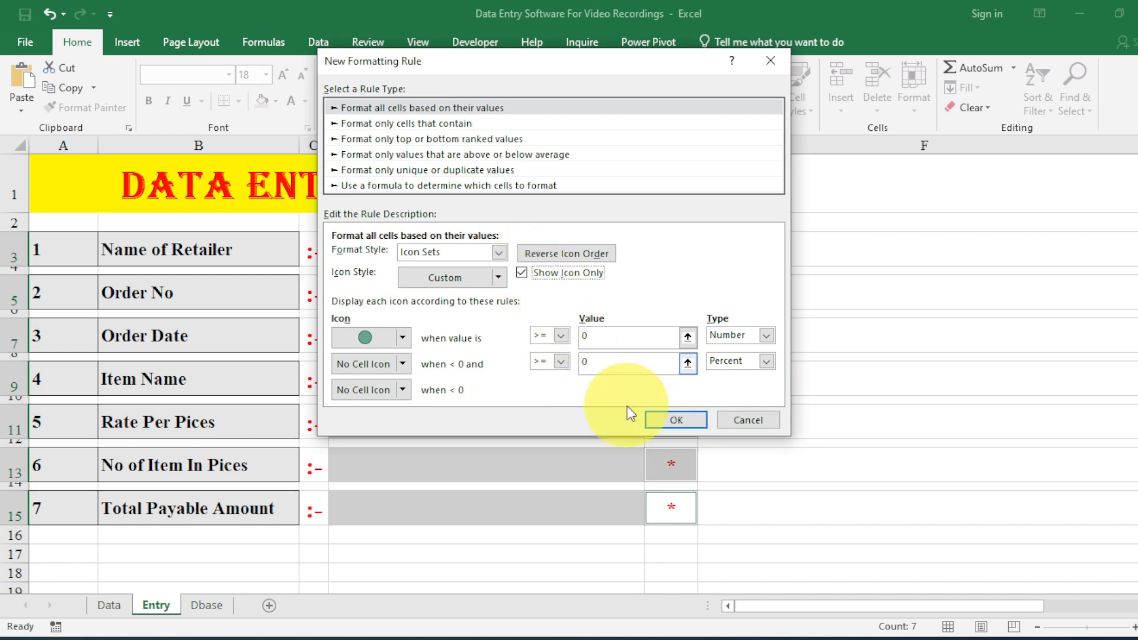
pyautogui.click(669, 415)
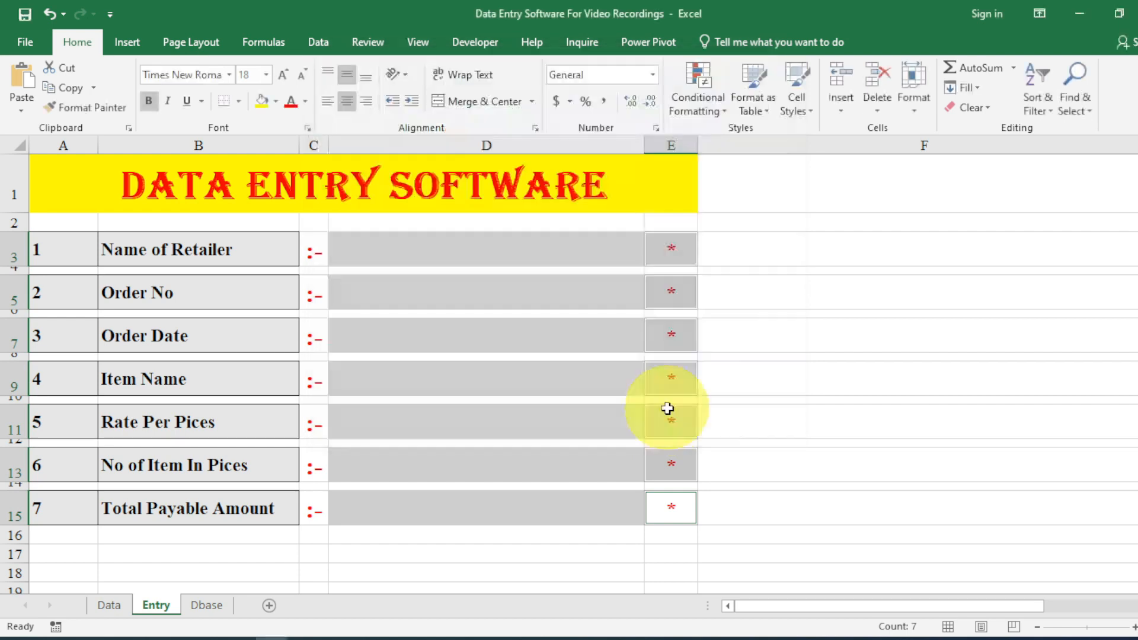
# Enter test text FSFFK; in cell D3.
pyautogui.click(557, 242)
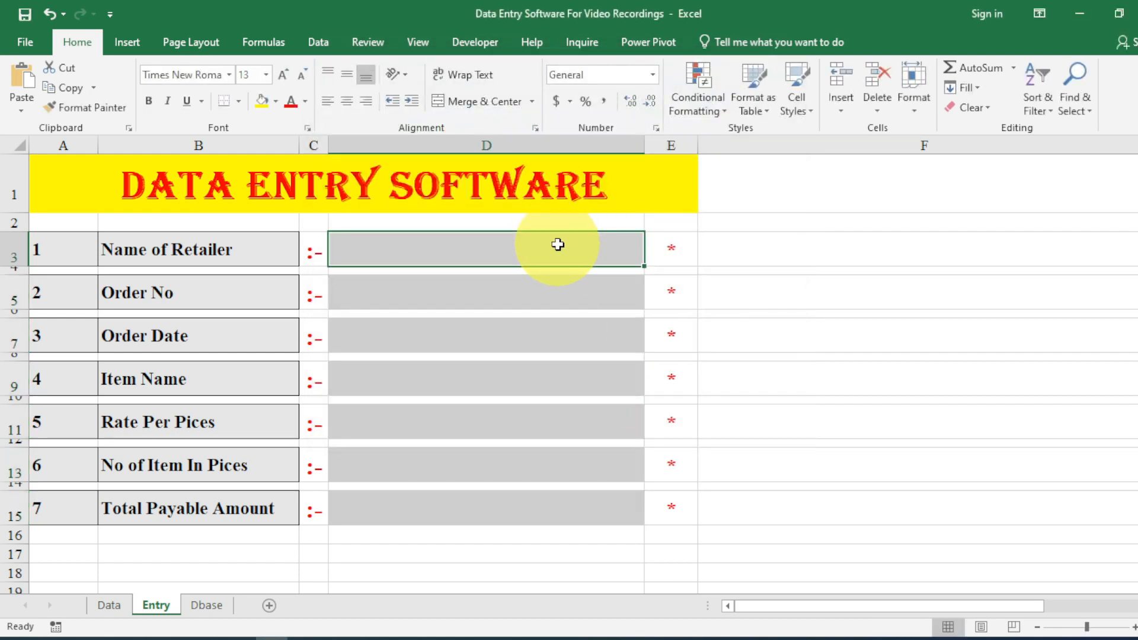
pyautogui.write('FSFFK;')
pyautogui.press('Return')
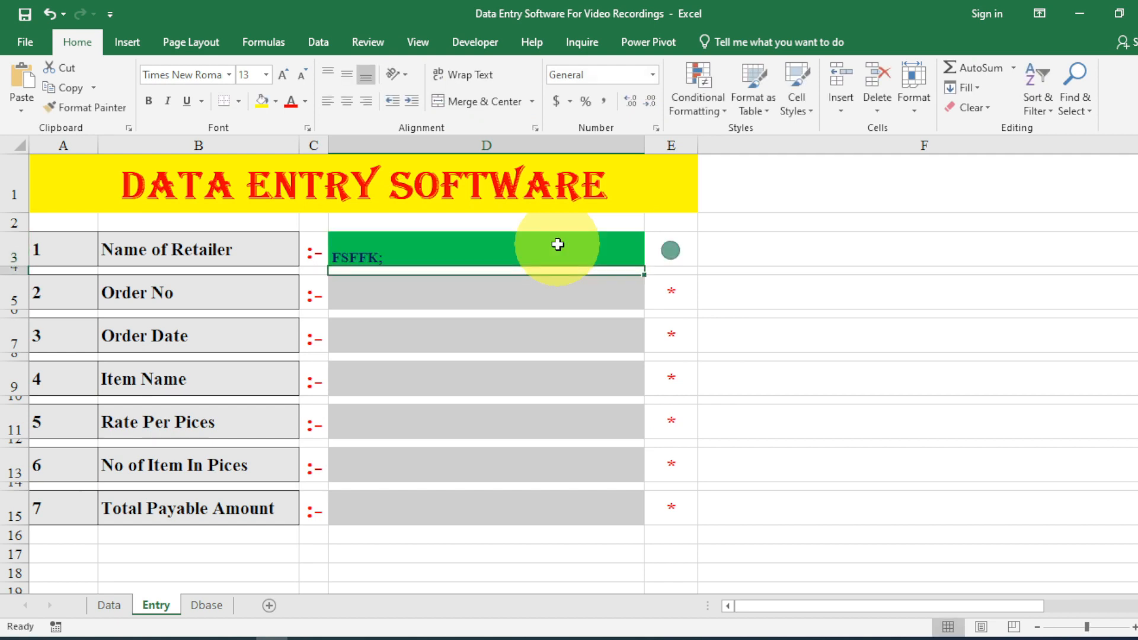
# Give E3:E15 an icon-set rule: green check at threshold 10, icon only.
pyautogui.moveTo(669, 248); pyautogui.dragTo(670, 290)
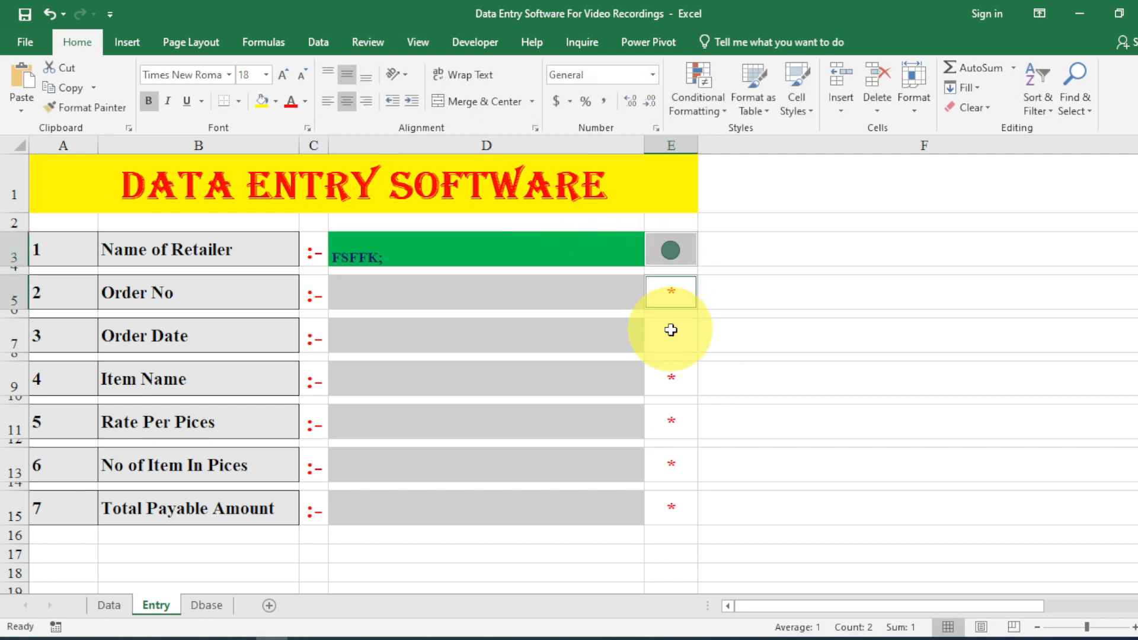
pyautogui.moveTo(670, 330); pyautogui.dragTo(670, 499)
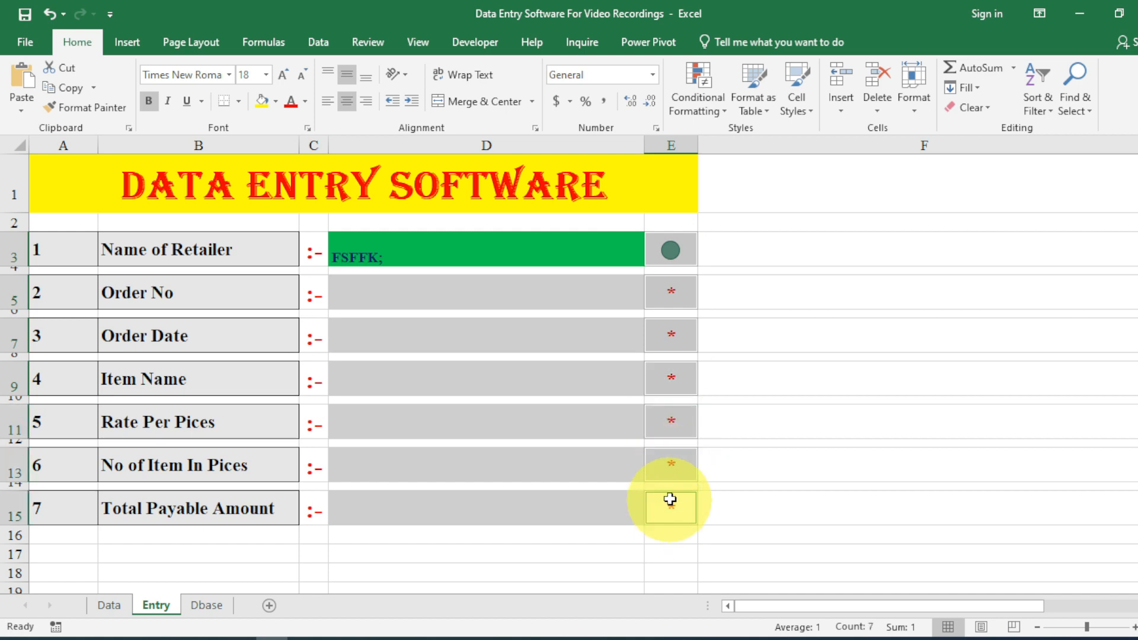
pyautogui.click(700, 113)
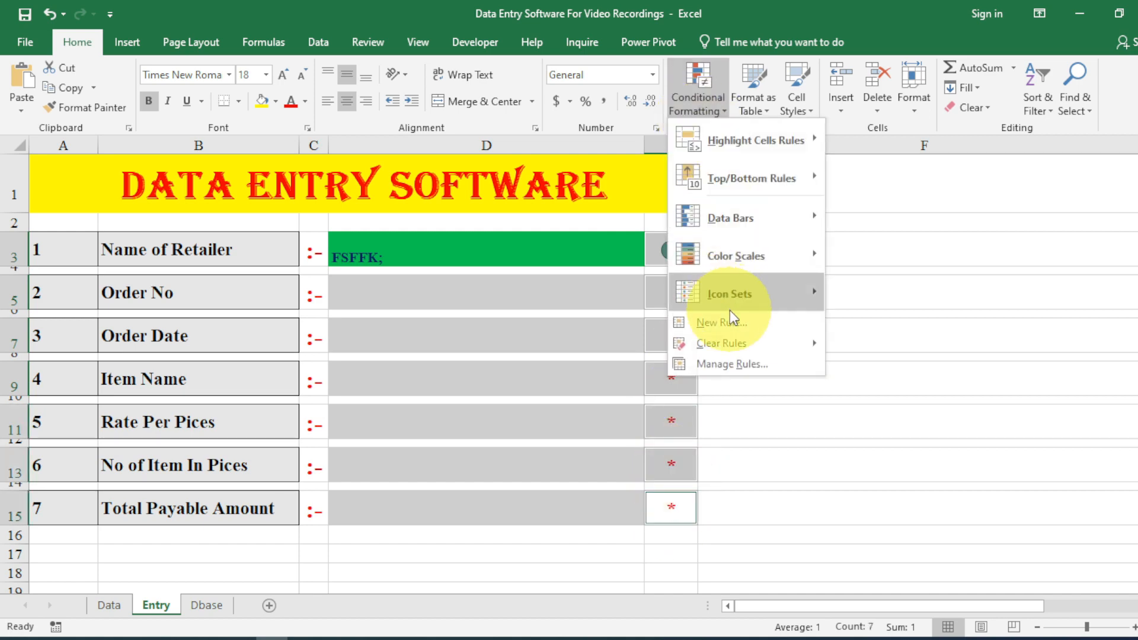
pyautogui.click(732, 323)
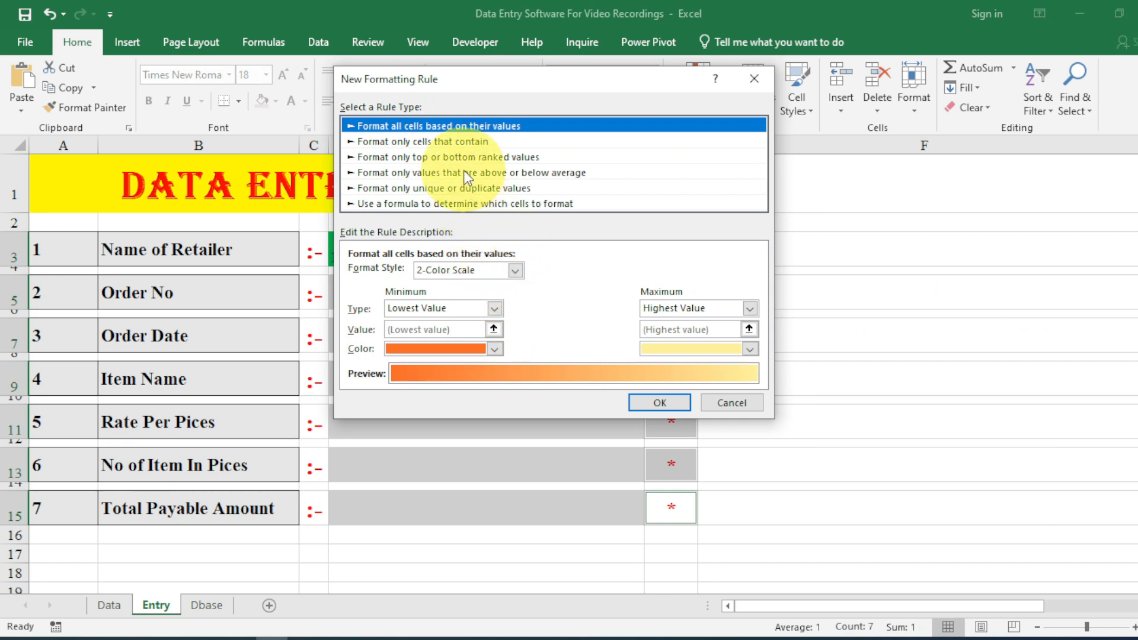
pyautogui.click(472, 271)
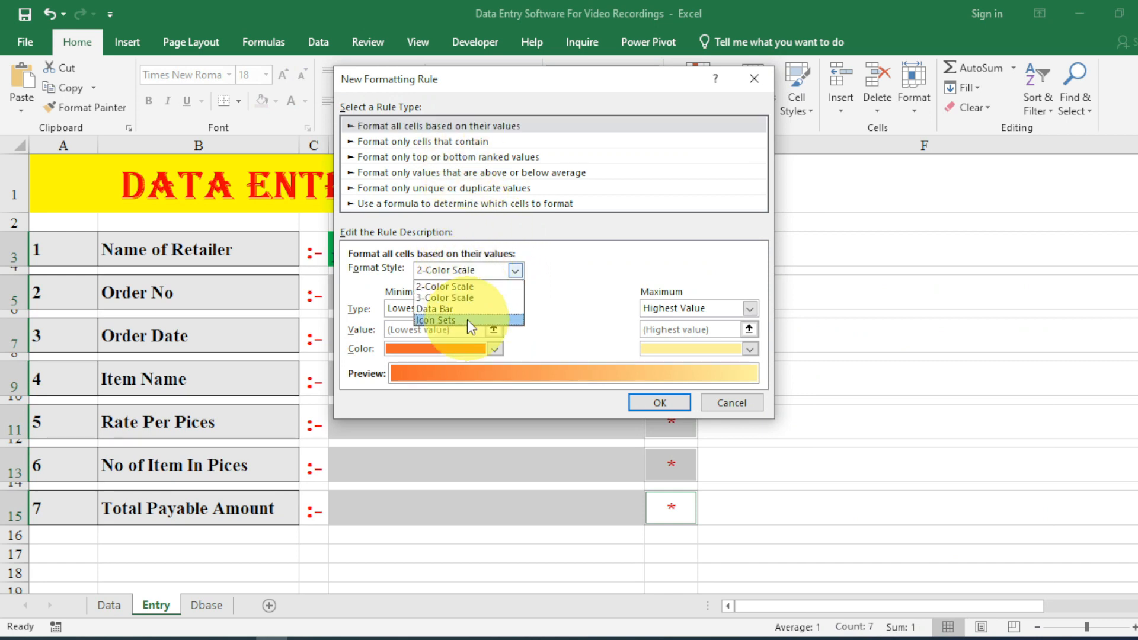
pyautogui.click(467, 320)
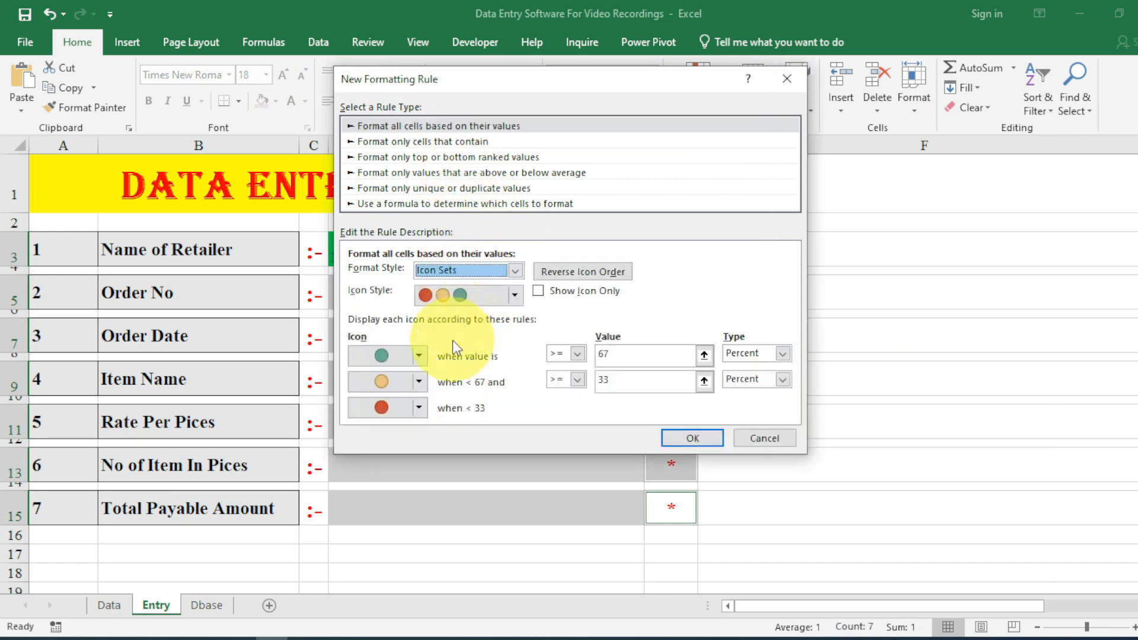
pyautogui.click(418, 356)
pyautogui.click(468, 431)
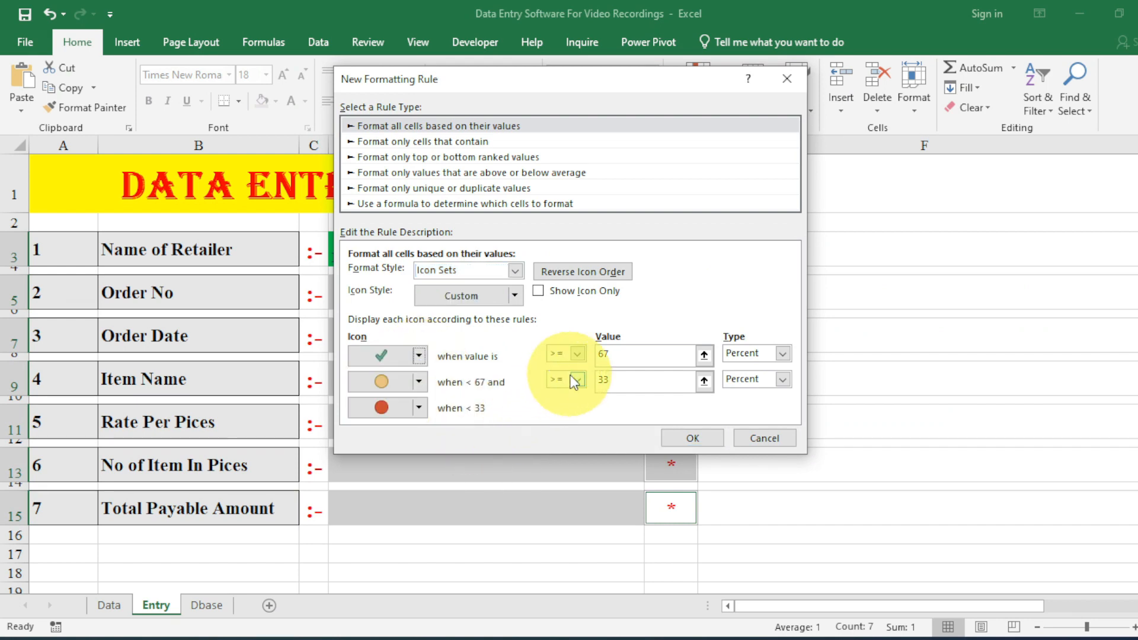
pyautogui.moveTo(615, 357); pyautogui.dragTo(544, 383)
pyautogui.write('1')
pyautogui.write('0')
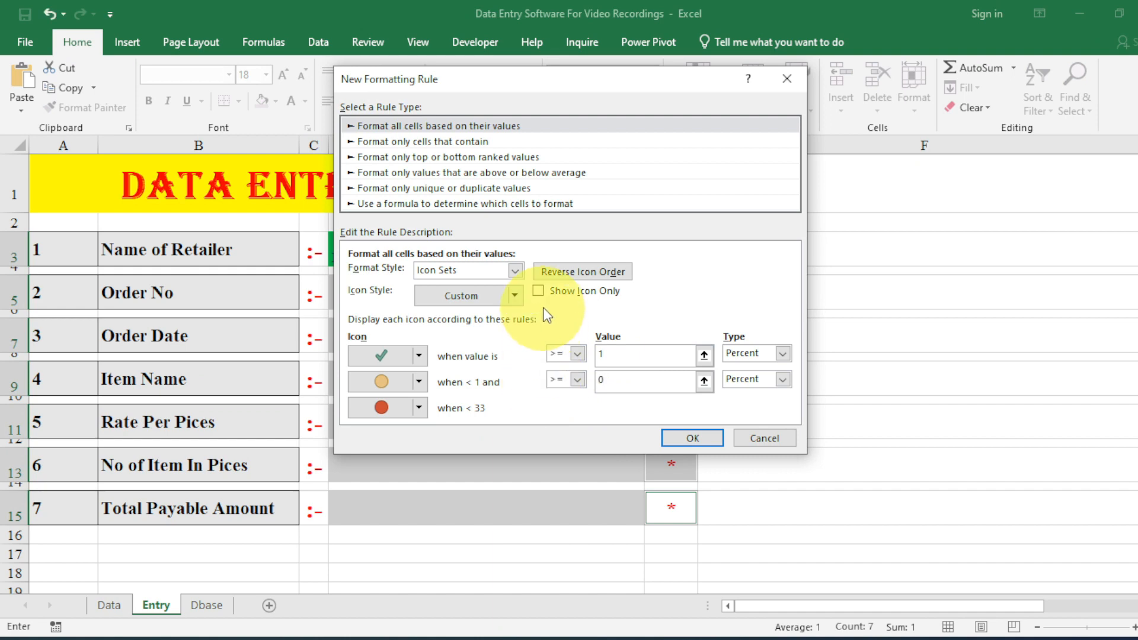
pyautogui.click(538, 291)
pyautogui.click(674, 439)
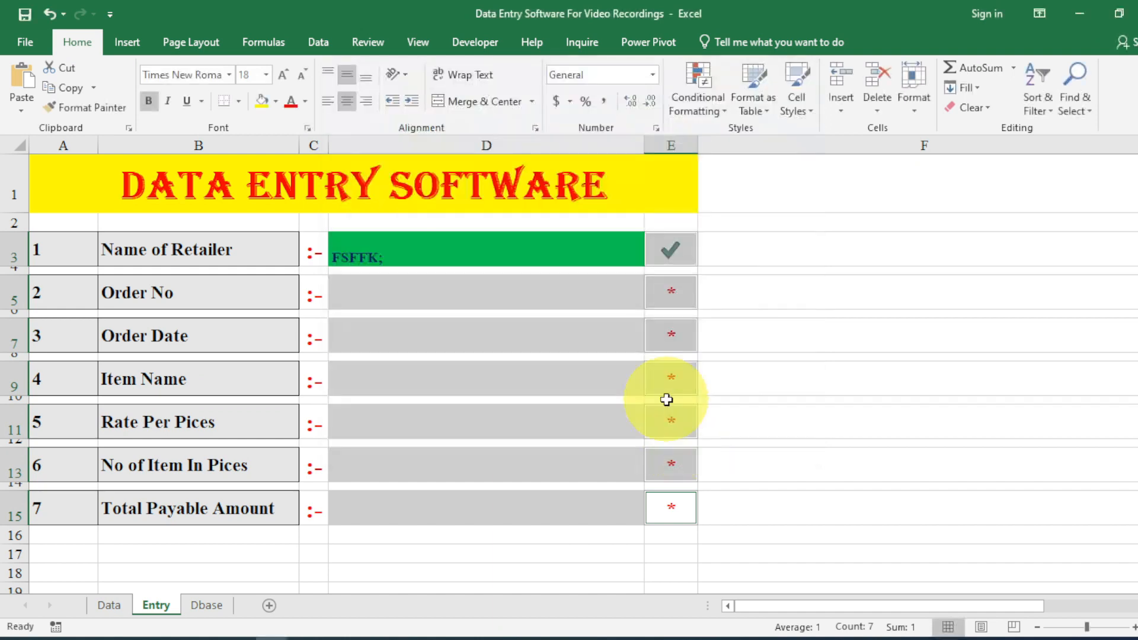
# Enter test text FSFS, FSDFS and FSFDS in the Order No, Order Date and Item Name fields.
pyautogui.click(658, 290)
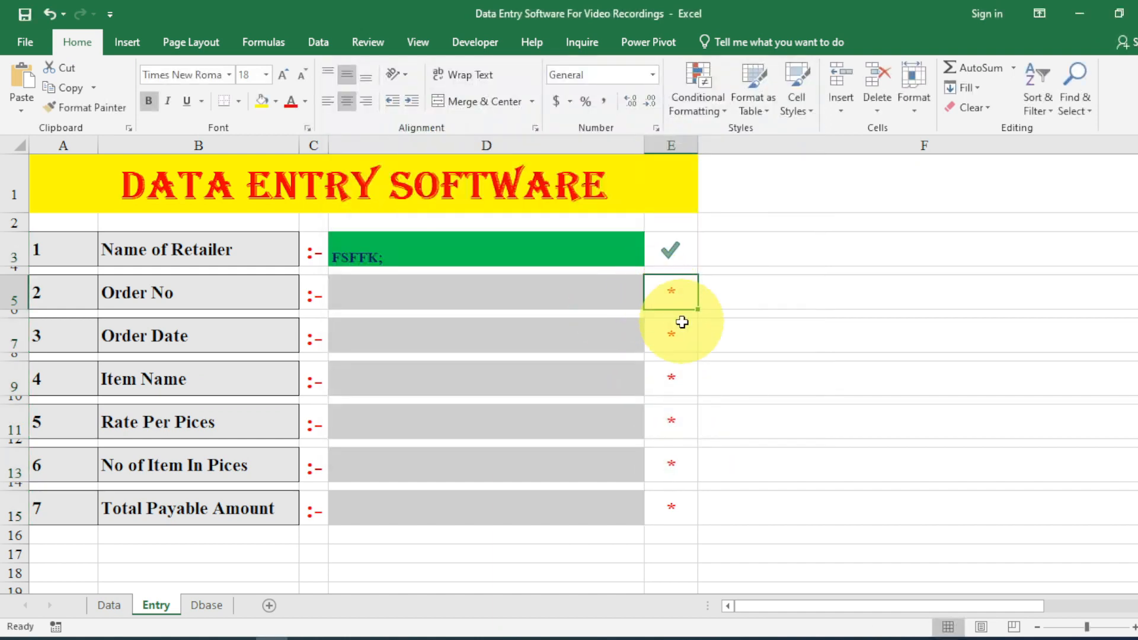
pyautogui.click(526, 302)
pyautogui.write('FSFS')
pyautogui.press('Return')
pyautogui.press('Return')
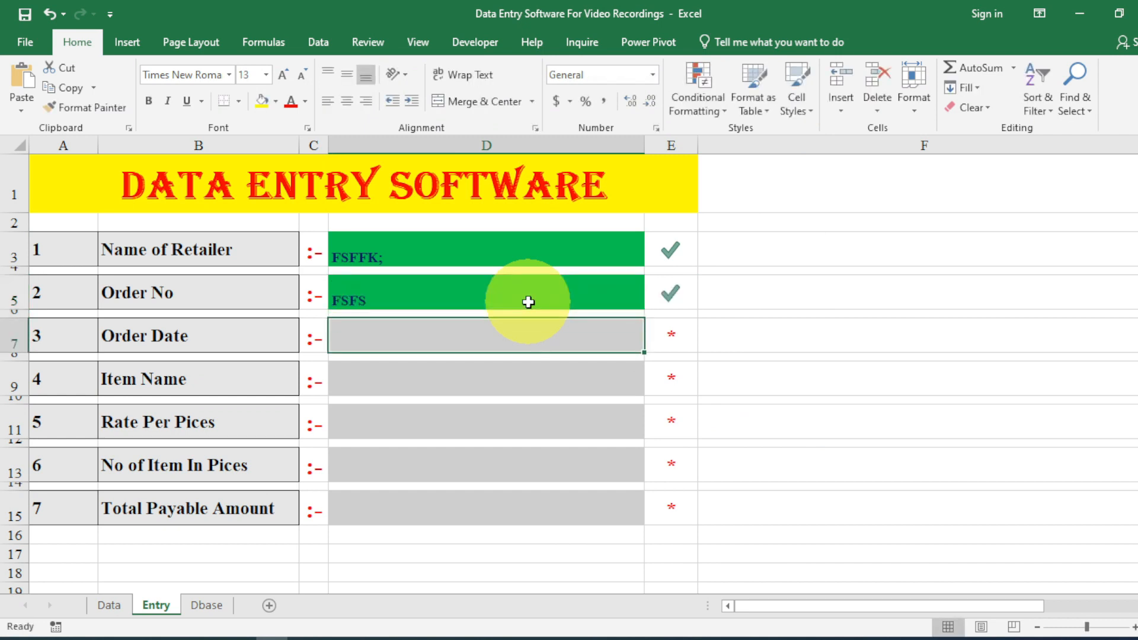
pyautogui.write('FSDFS')
pyautogui.press('Return')
pyautogui.press('Return')
pyautogui.write('FSFD')
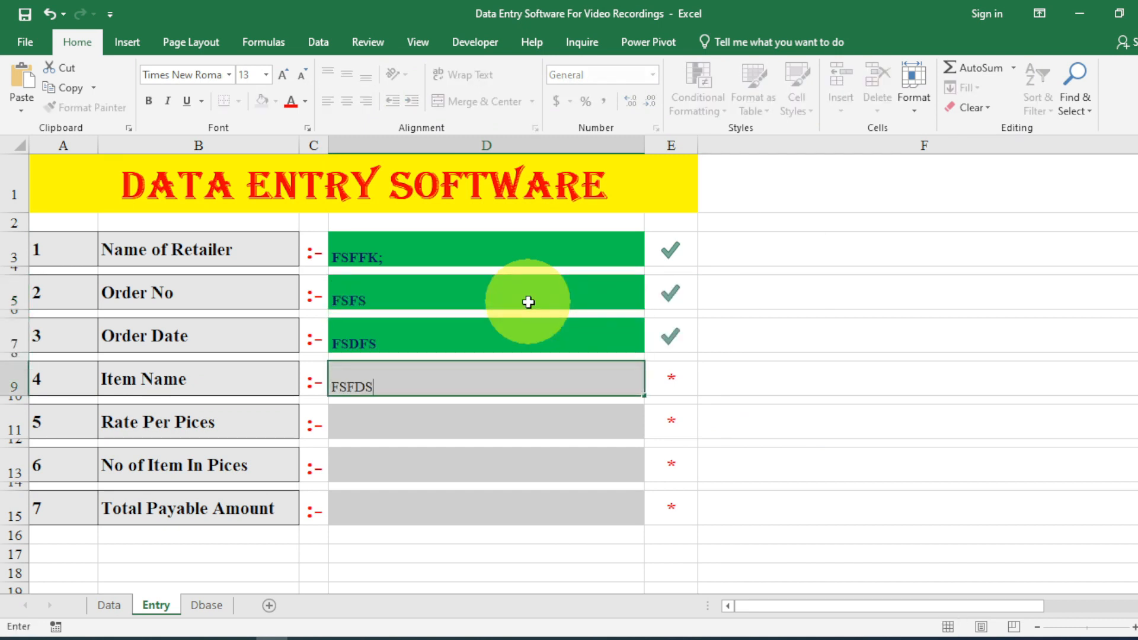
pyautogui.write('S')
pyautogui.press('Return')
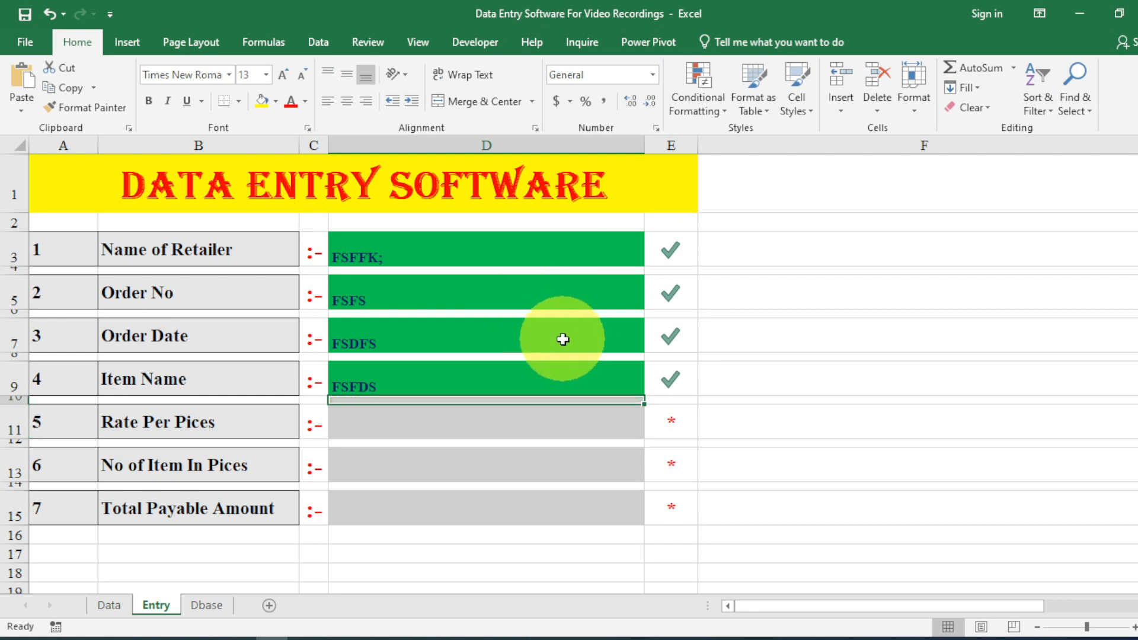
# Fill Rate Per Pices, No of Item In Pices and Total Payable Amount with FSDFSF, FSFSD, FSFDSS.
pyautogui.press('Return')
pyautogui.write('FSDFSF')
pyautogui.press('Return')
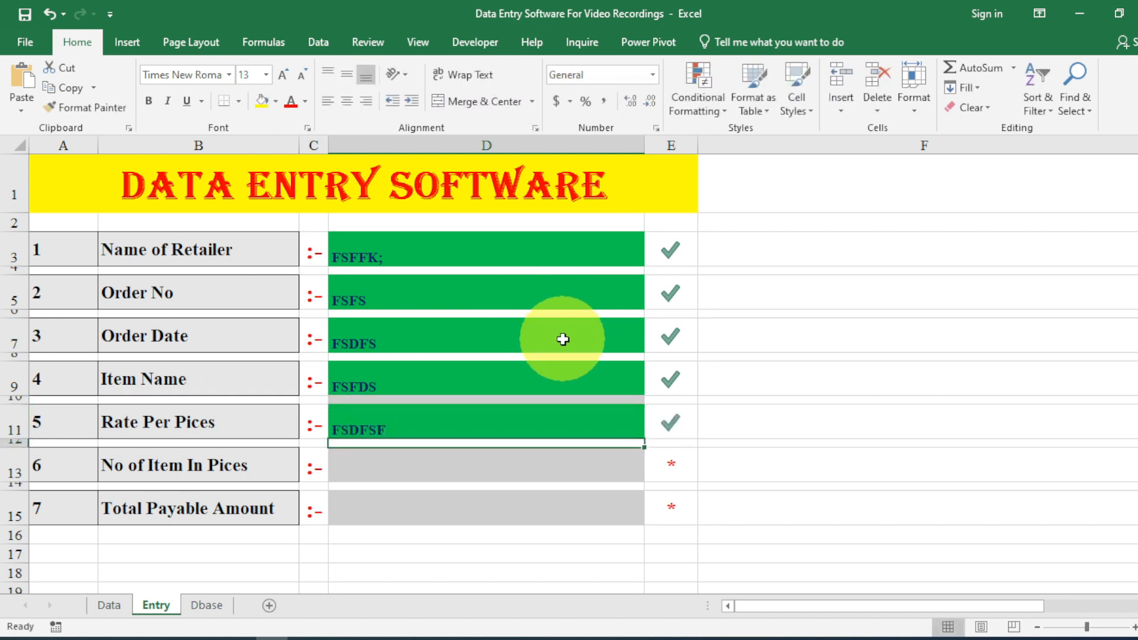
pyautogui.press('Return')
pyautogui.write('FSFSD')
pyautogui.press('Return')
pyautogui.press('Return')
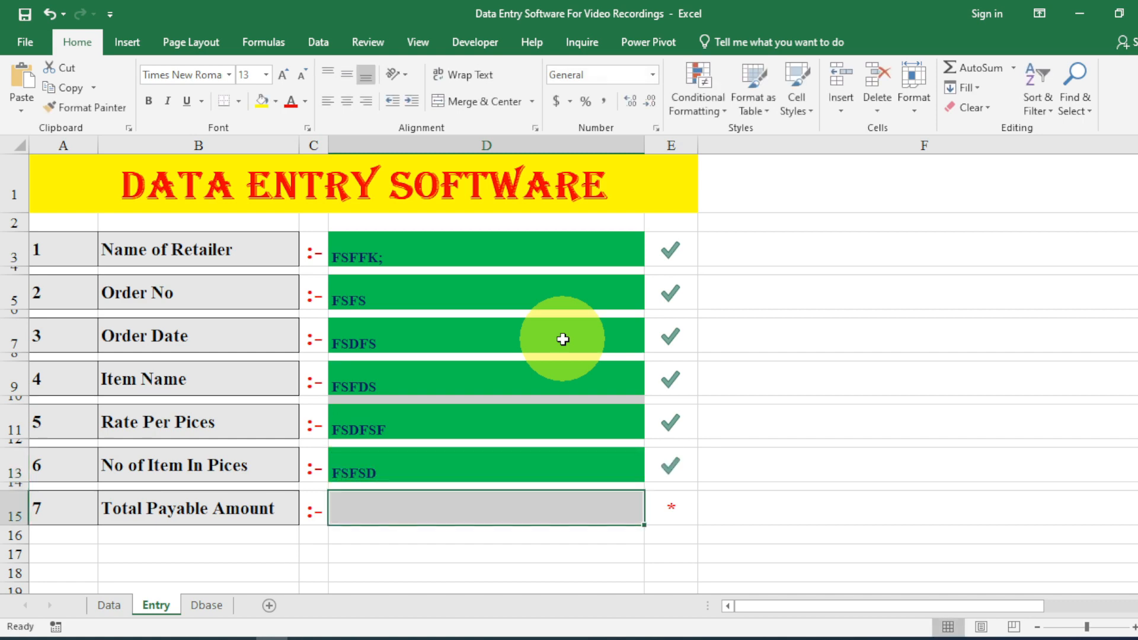
pyautogui.write('FSFDSS')
pyautogui.press('Return')
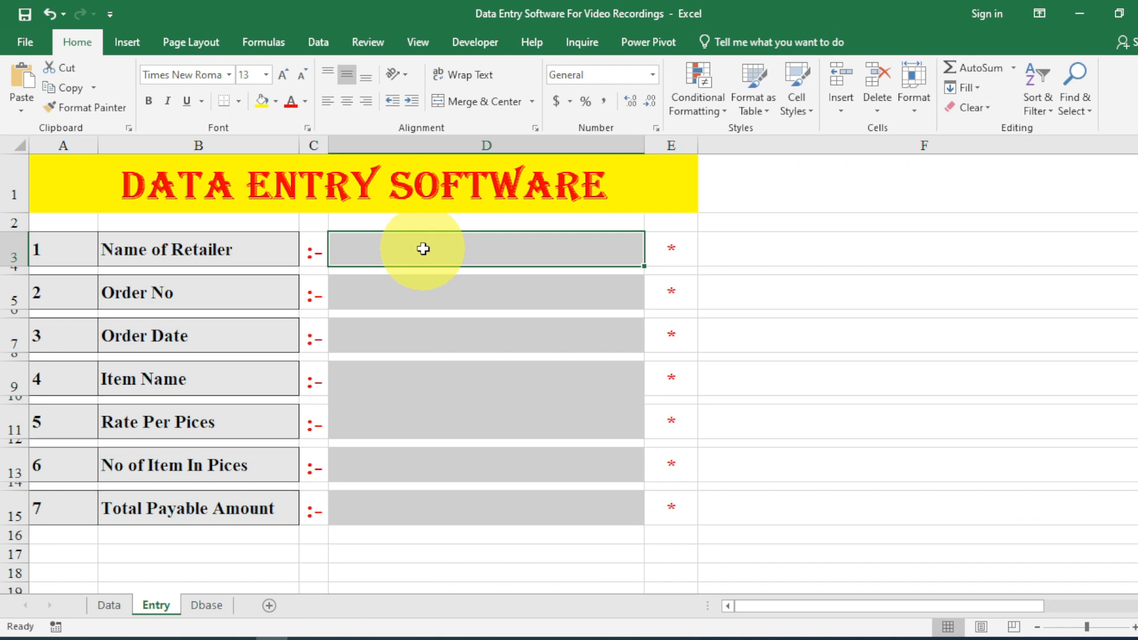
# Set D3's validation to allow a List and clear the old item-list source.
pyautogui.click(318, 41)
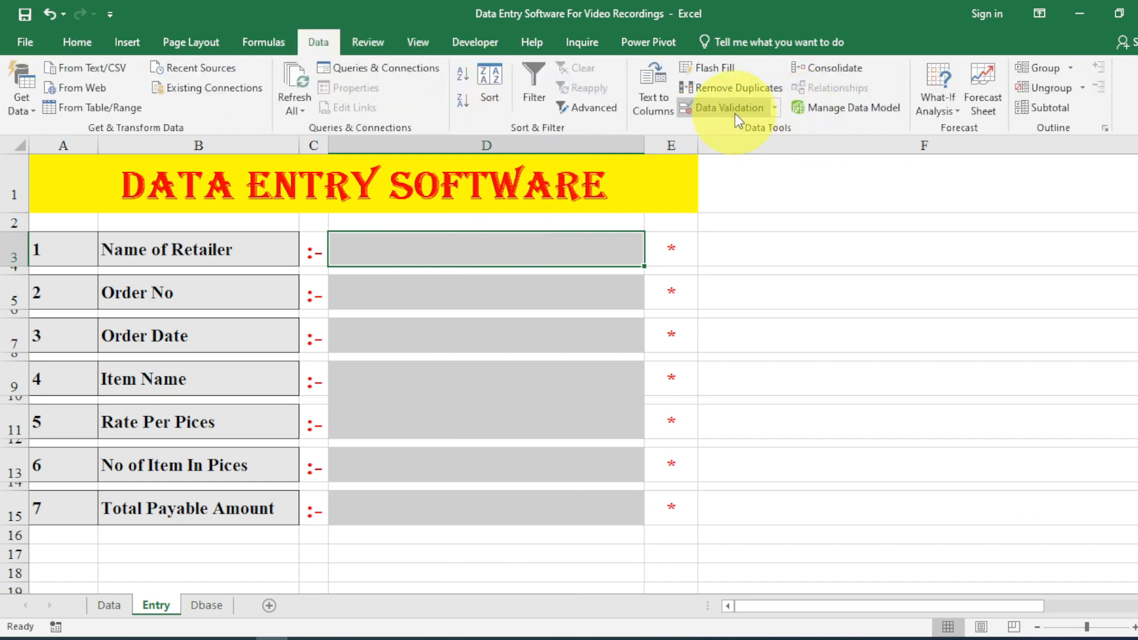
pyautogui.click(735, 115)
pyautogui.click(502, 193)
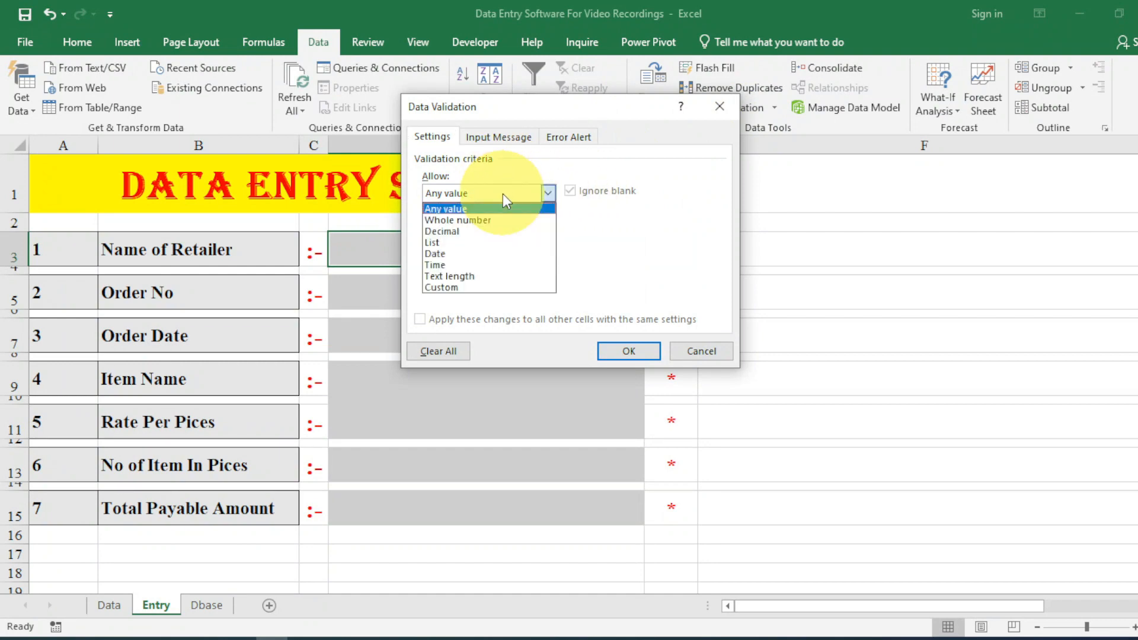
pyautogui.click(479, 243)
pyautogui.click(475, 268)
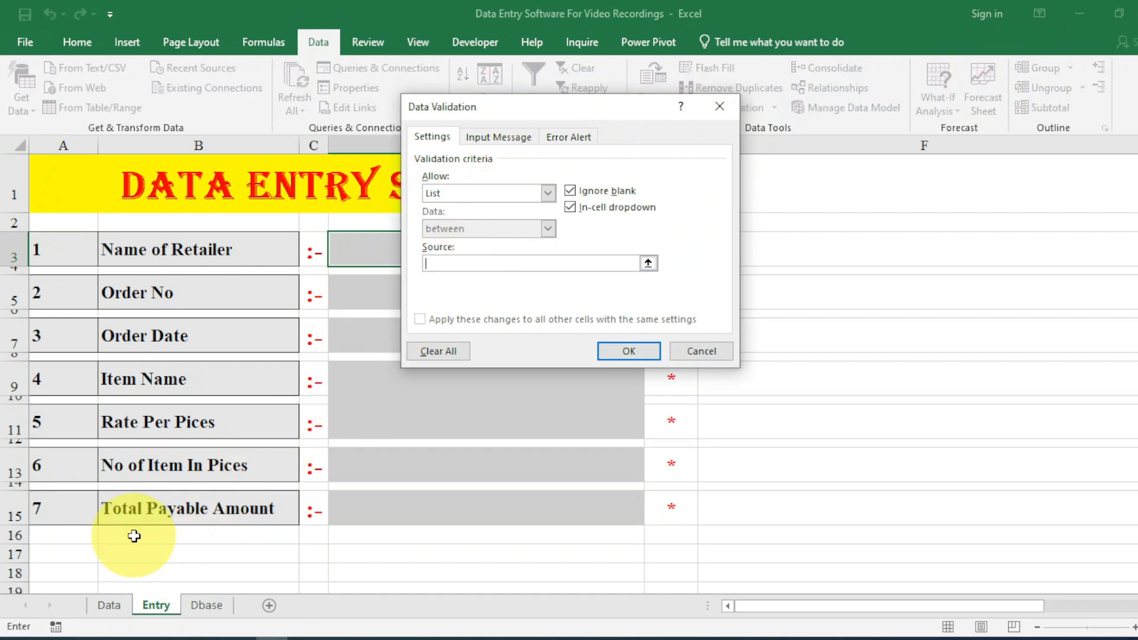
pyautogui.click(109, 605)
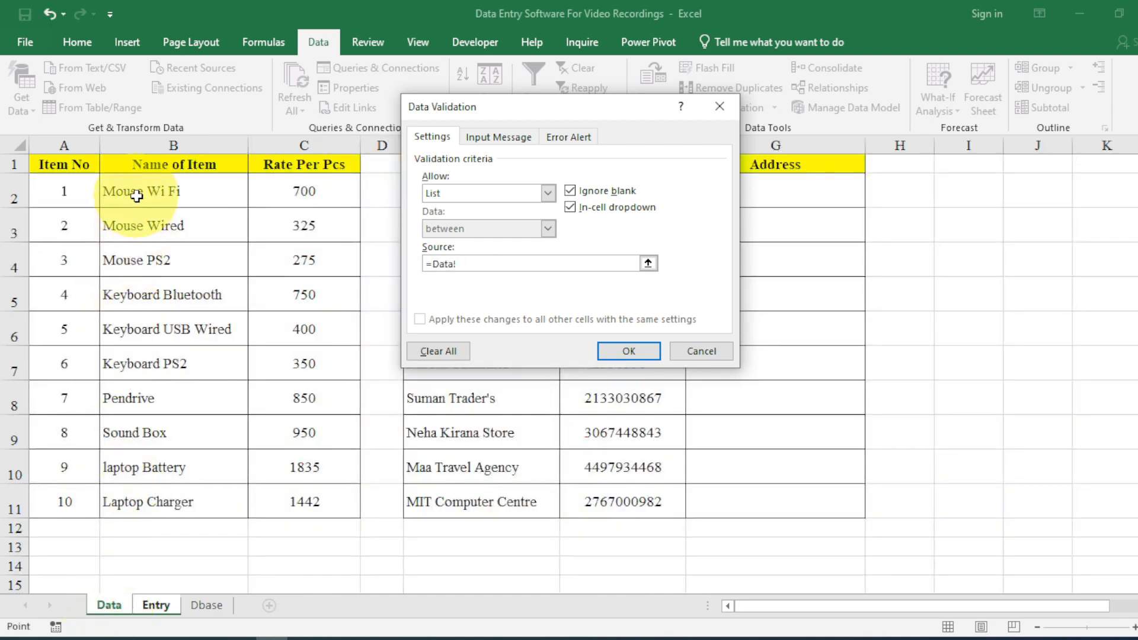
pyautogui.moveTo(136, 197); pyautogui.dragTo(135, 394)
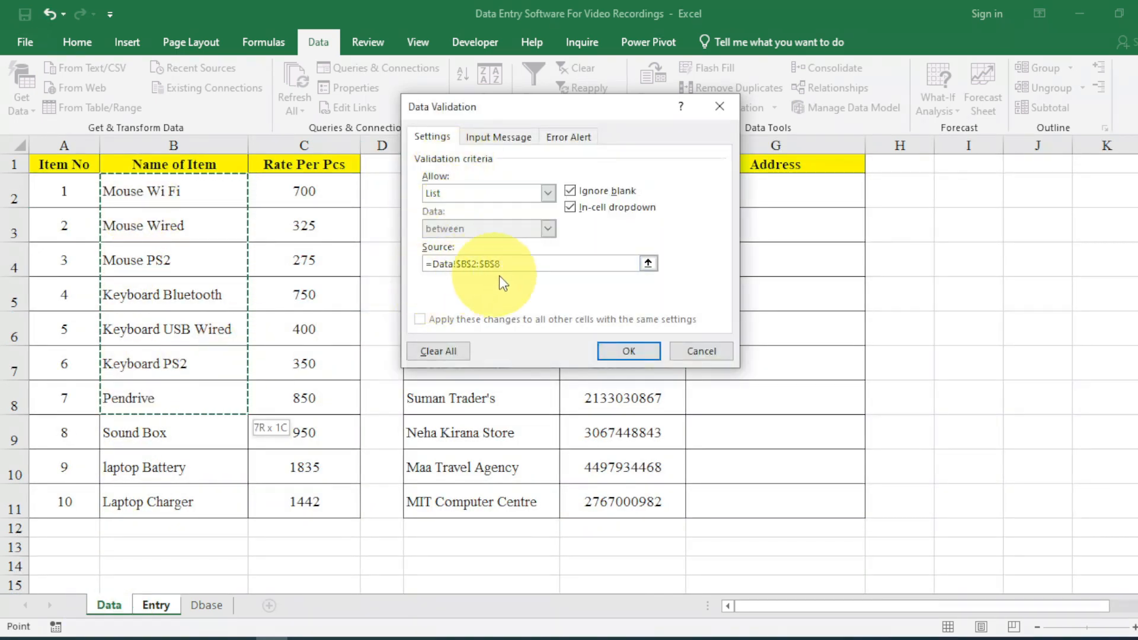
pyautogui.moveTo(499, 264); pyautogui.dragTo(425, 264)
pyautogui.press('BackSpace')
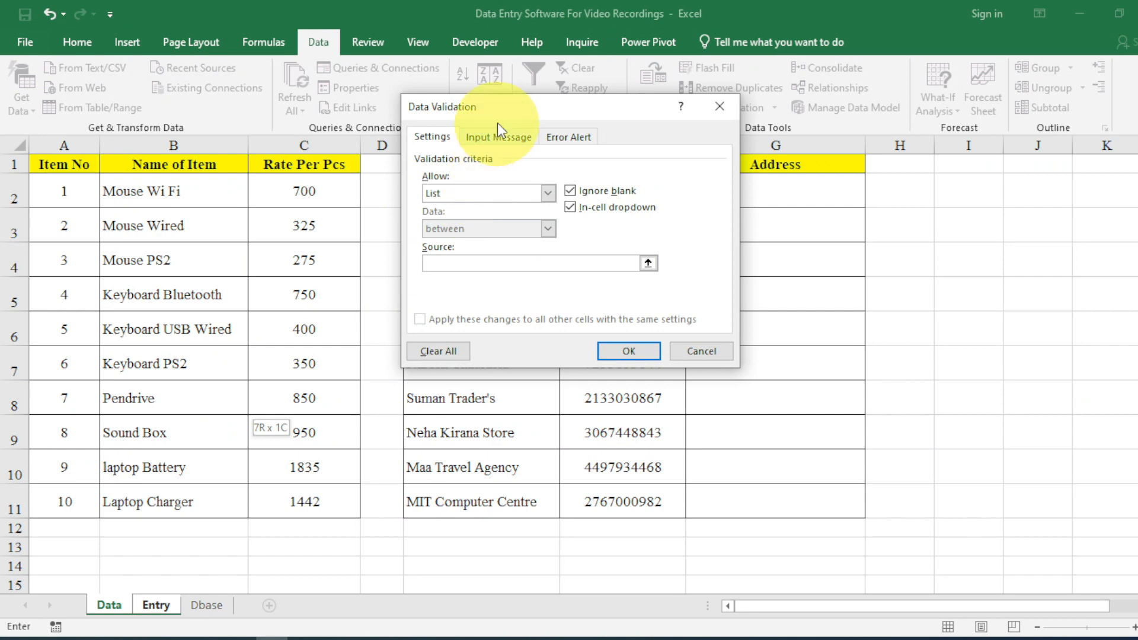
# Source the list from retailer names Data!E2:E11, apply, and preview D3's dropdown.
pyautogui.moveTo(496, 123); pyautogui.dragTo(696, 112)
pyautogui.click(517, 194)
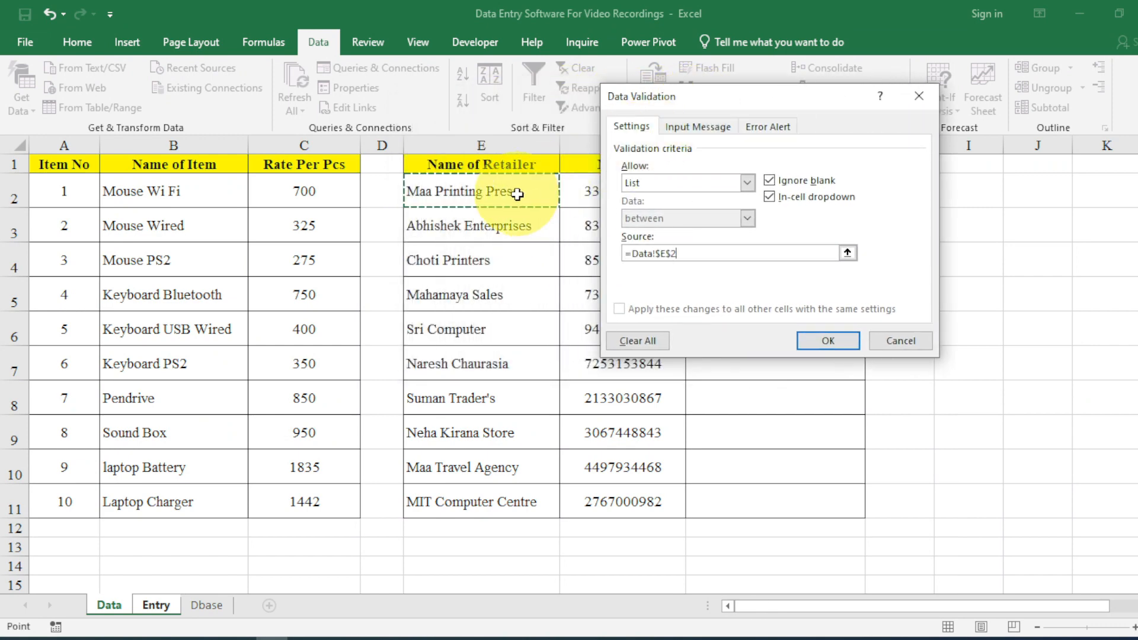
pyautogui.moveTo(517, 194); pyautogui.dragTo(533, 498)
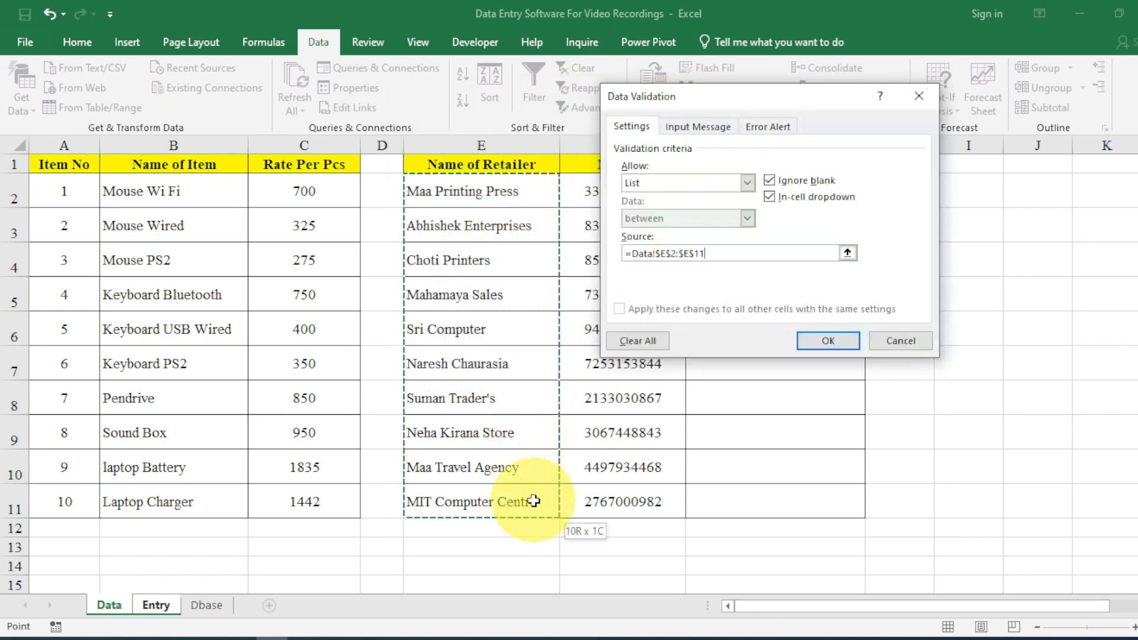
pyautogui.click(830, 346)
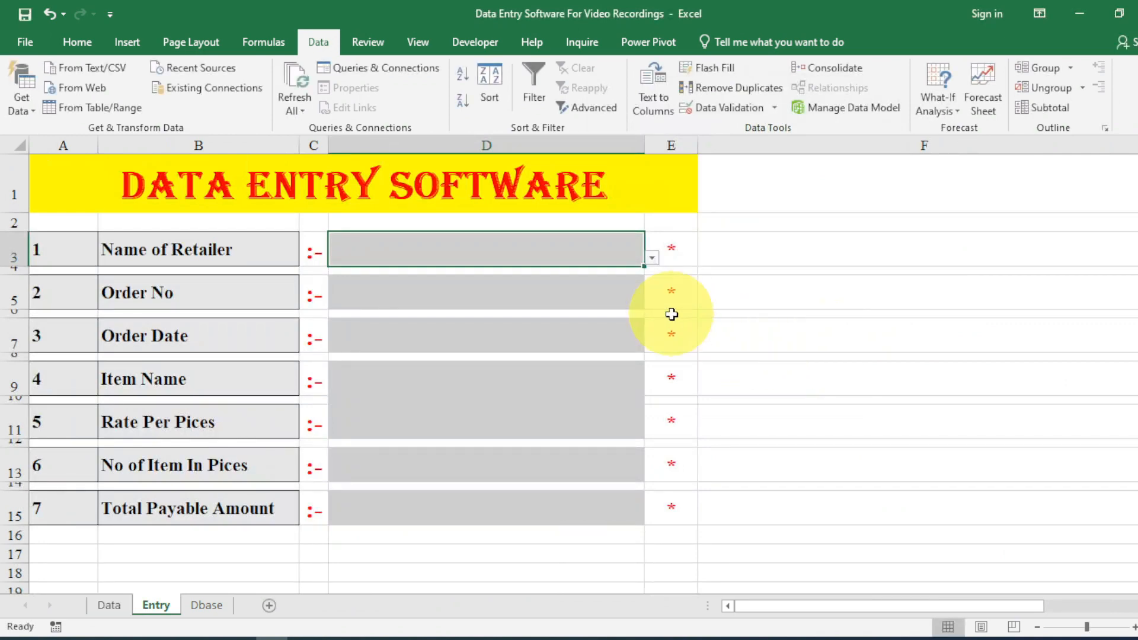
pyautogui.click(652, 257)
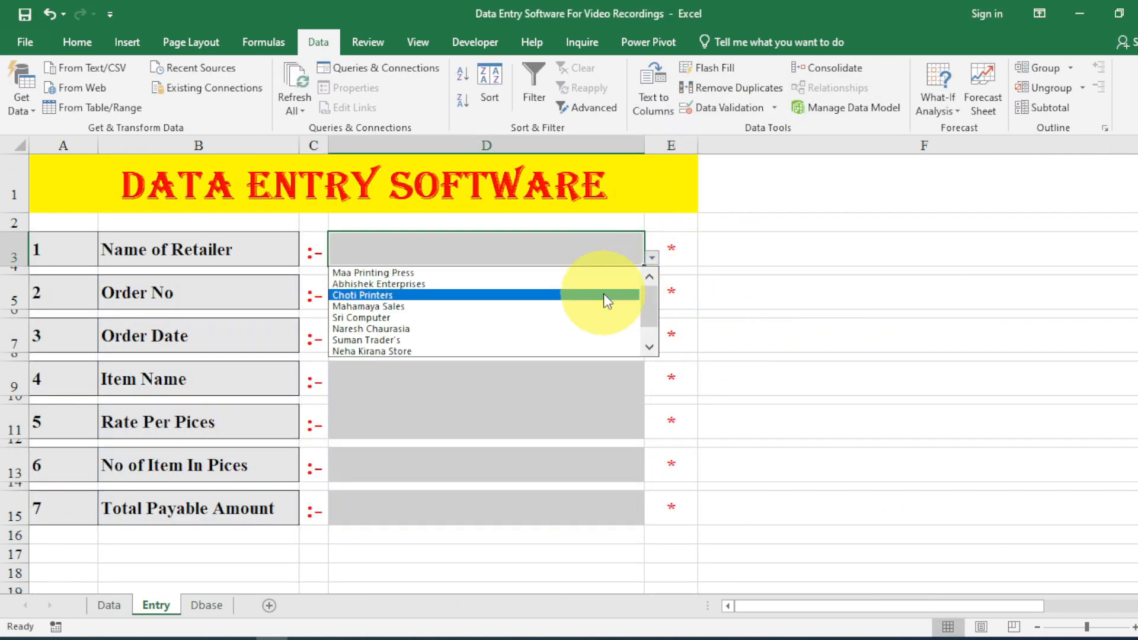
pyautogui.click(585, 253)
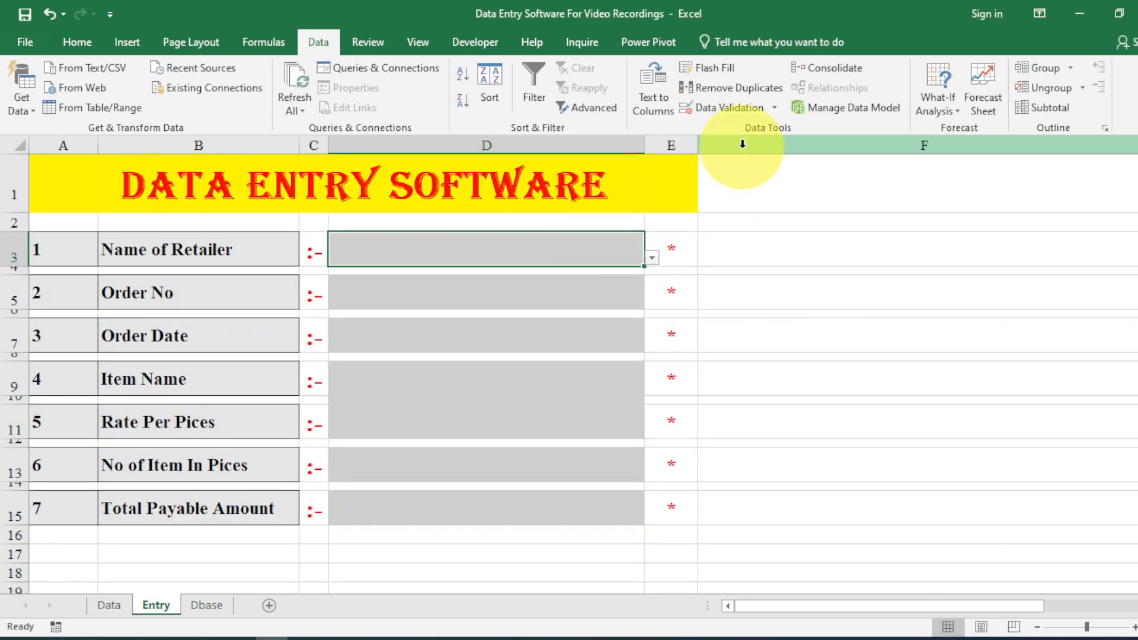
# Give D3 input title 'Select From Drop Down' and a Stop alert titled 'Only Drop Down Allowed'.
pyautogui.click(748, 114)
pyautogui.click(697, 126)
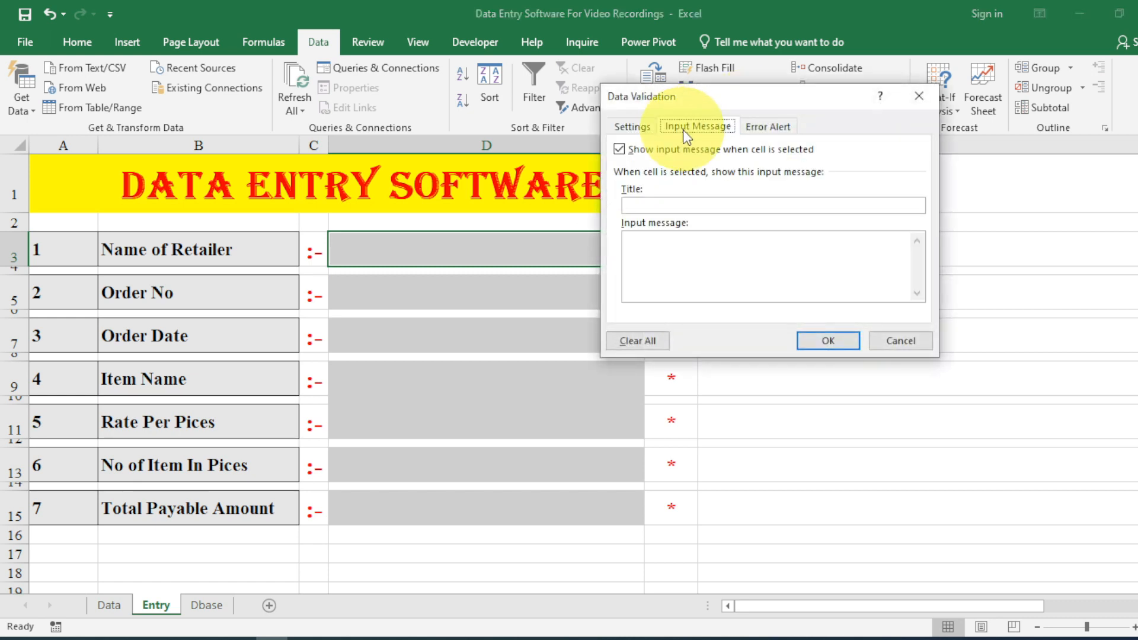
pyautogui.click(687, 205)
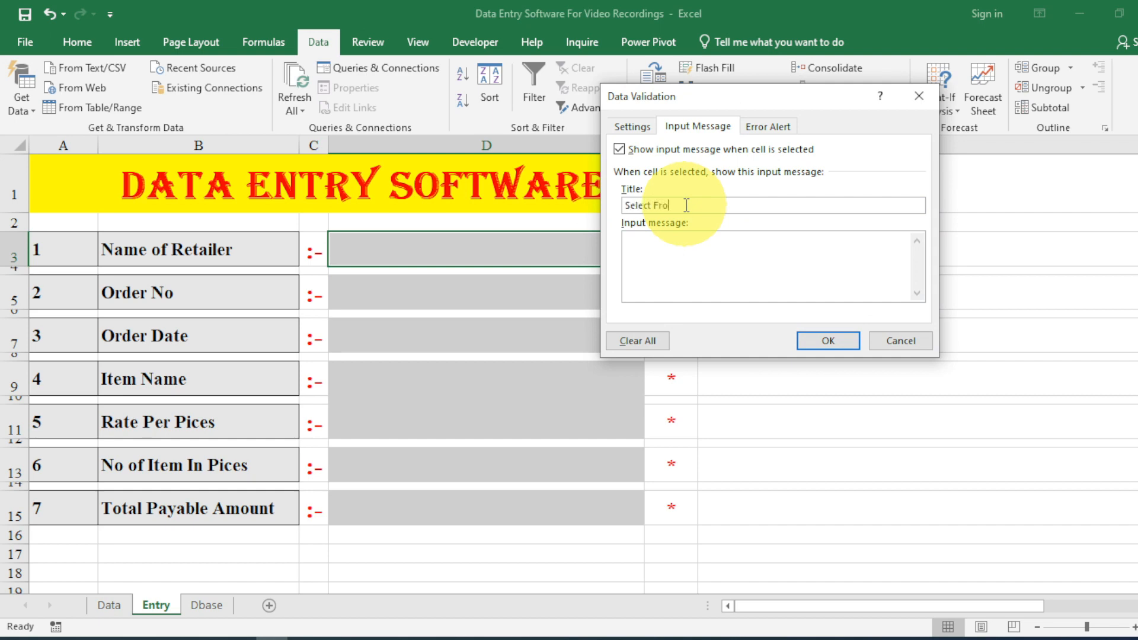
pyautogui.write('Select From Drop Down')
pyautogui.click(766, 126)
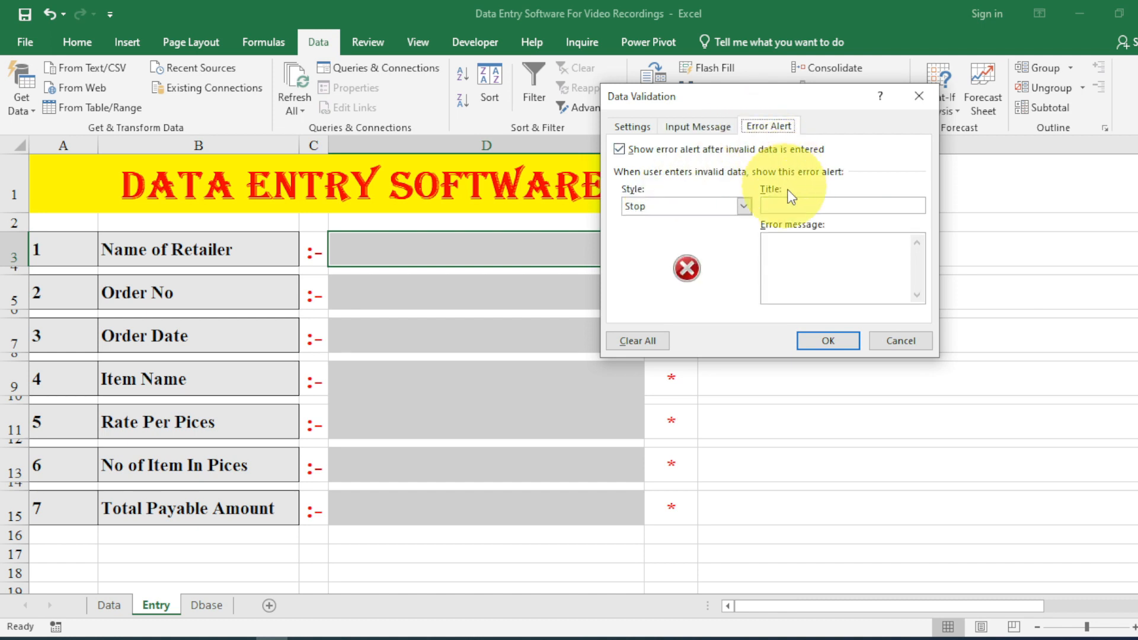
pyautogui.click(804, 206)
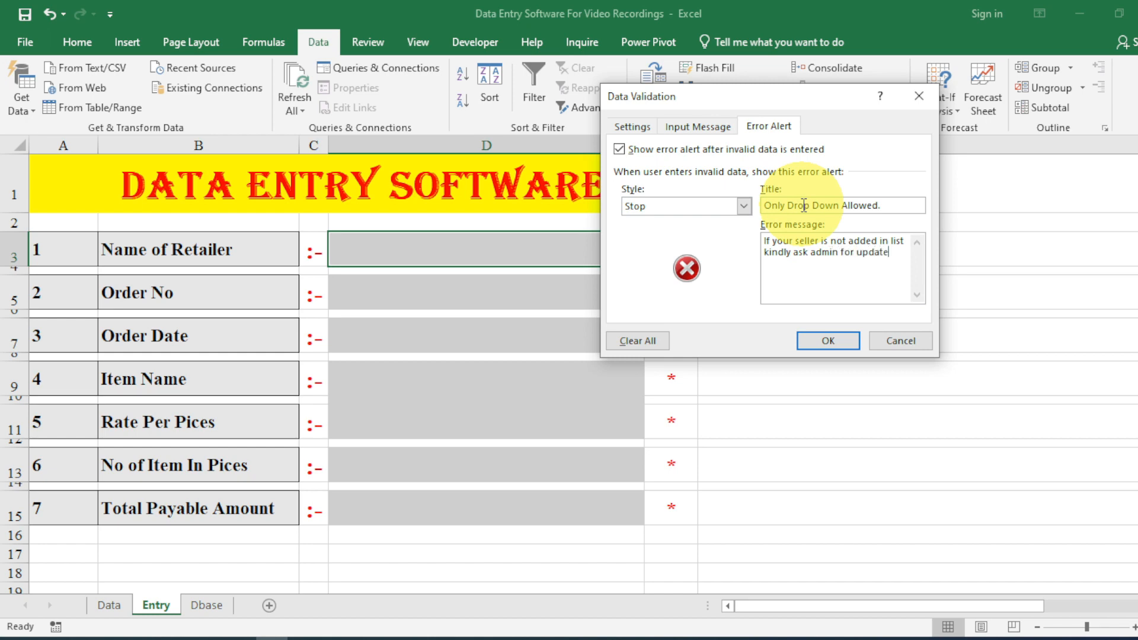
pyautogui.click(831, 343)
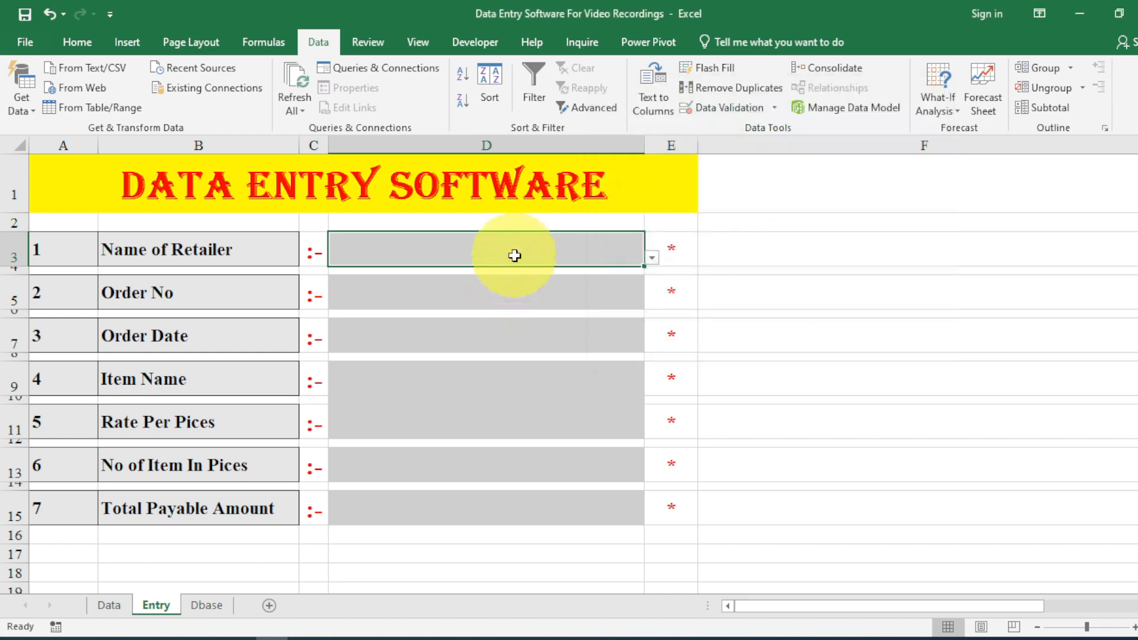
# Test D3's validation by entering invalid text 'fsfk' and dismissing the Stop alert.
pyautogui.click(586, 292)
pyautogui.click(582, 257)
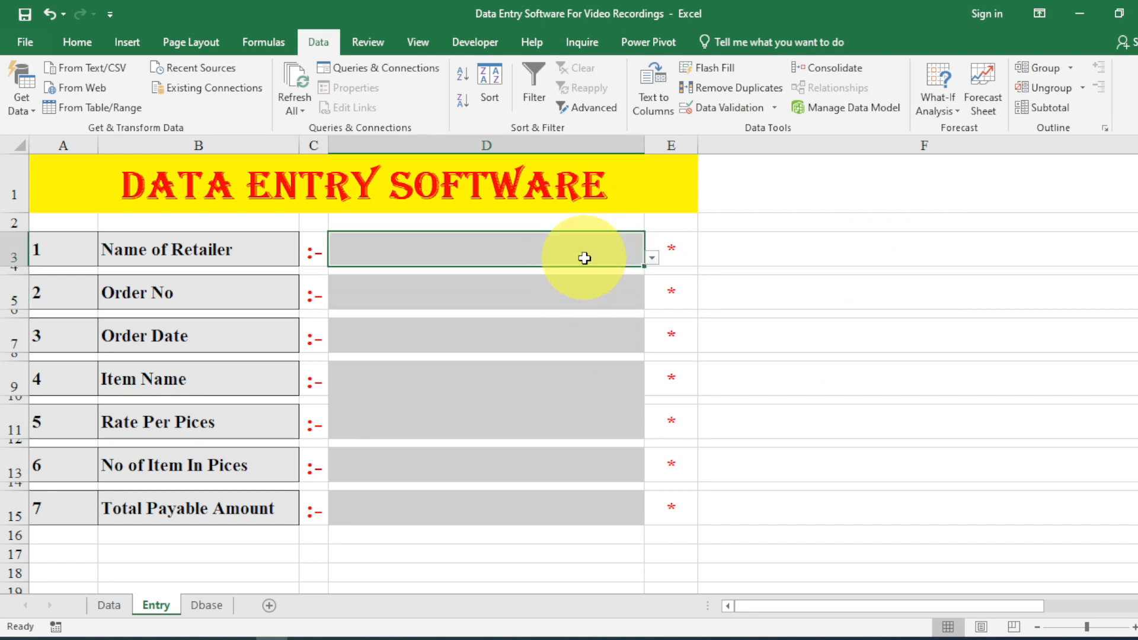
pyautogui.click(652, 259)
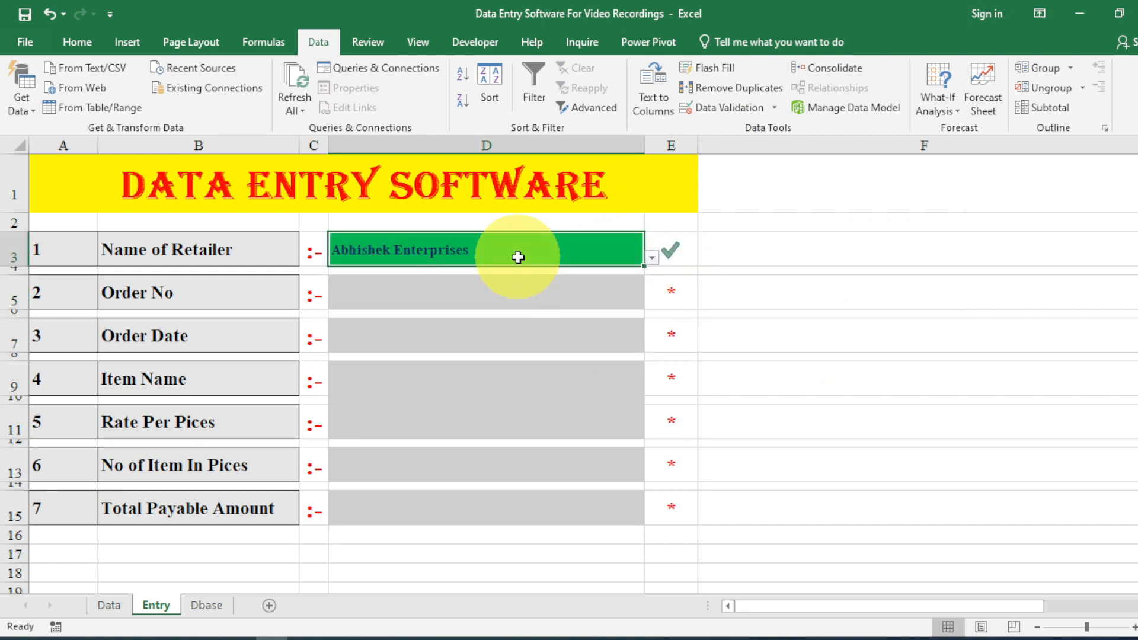
pyautogui.write('fsfk')
pyautogui.press('Return')
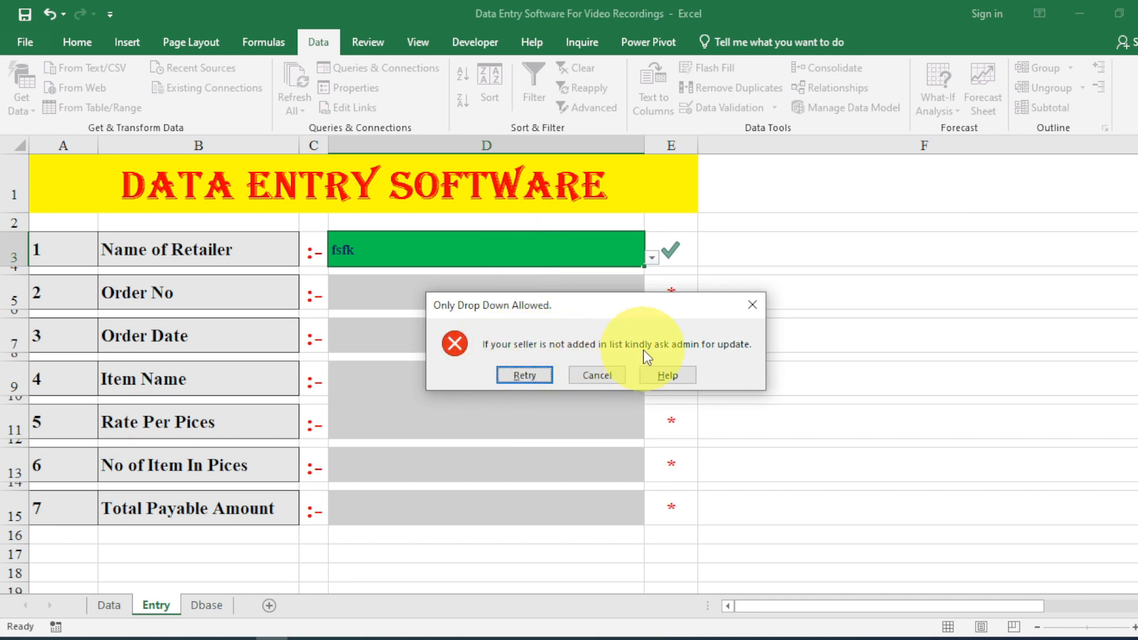
pyautogui.click(752, 305)
pyautogui.click(580, 299)
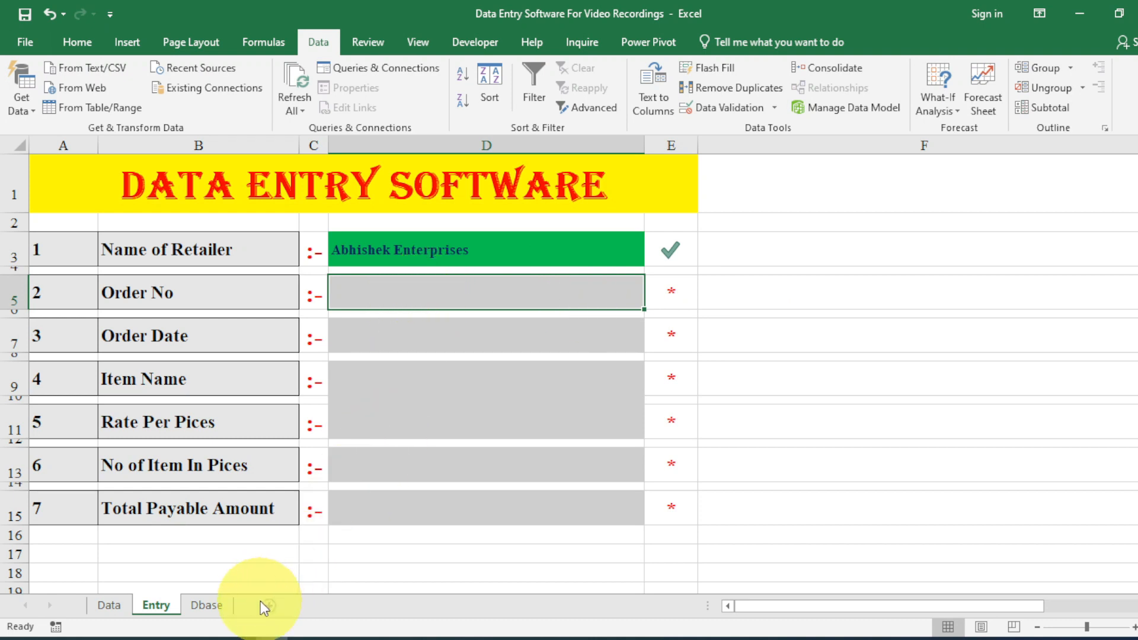
# Look at the Dbase sheet, then start a =max( formula in Entry cell F1.
pyautogui.click(212, 605)
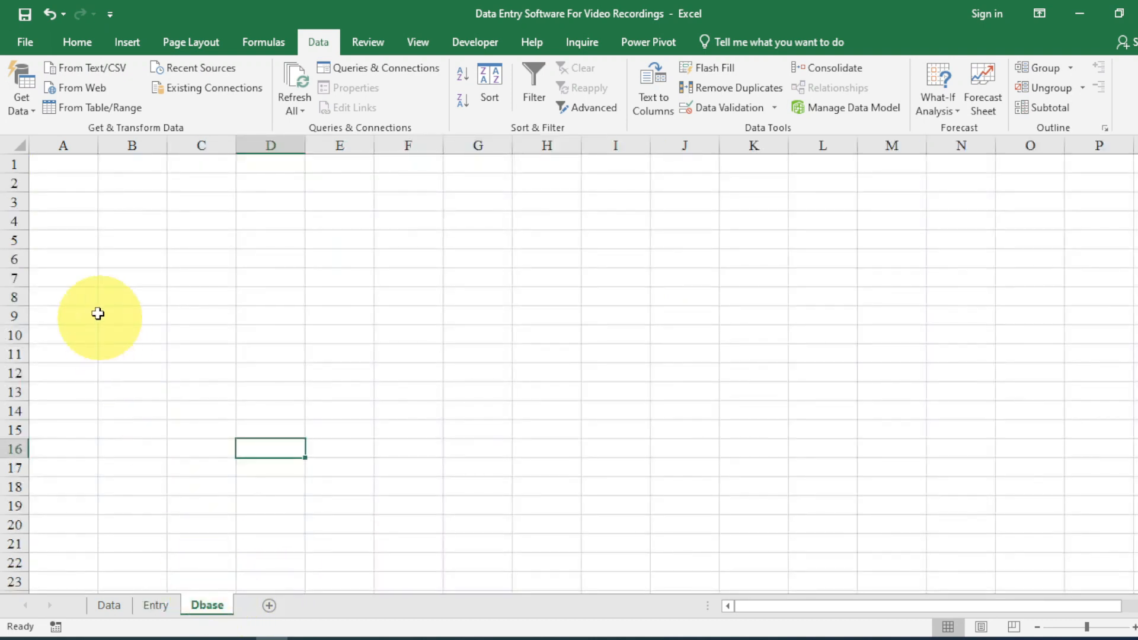
pyautogui.click(64, 166)
pyautogui.click(158, 607)
pyautogui.click(198, 604)
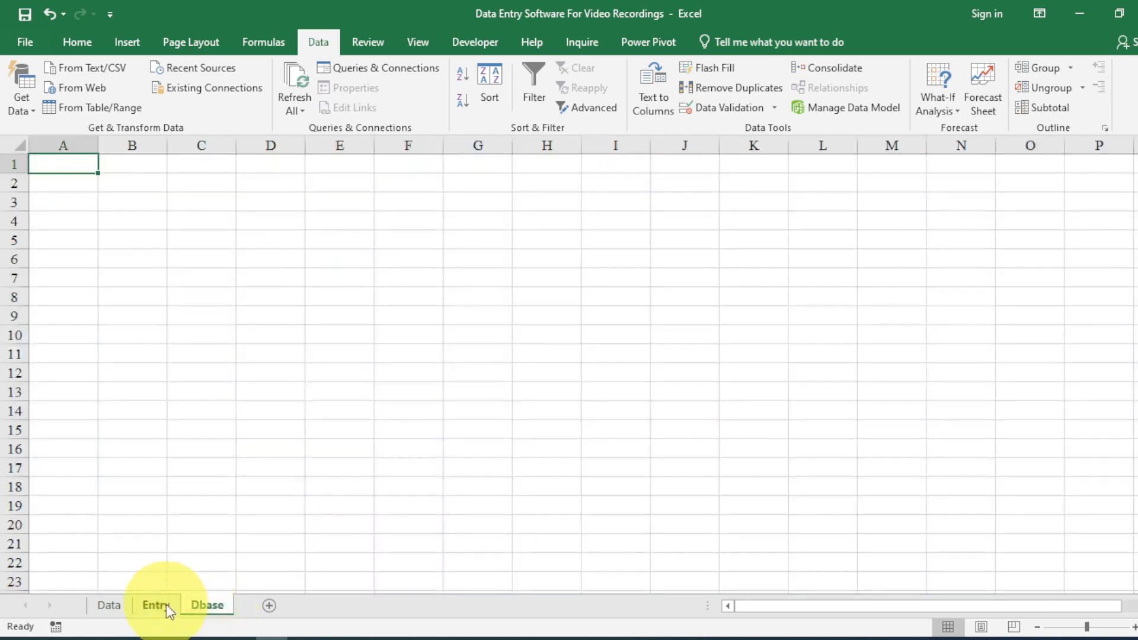
pyautogui.click(166, 605)
pyautogui.click(759, 172)
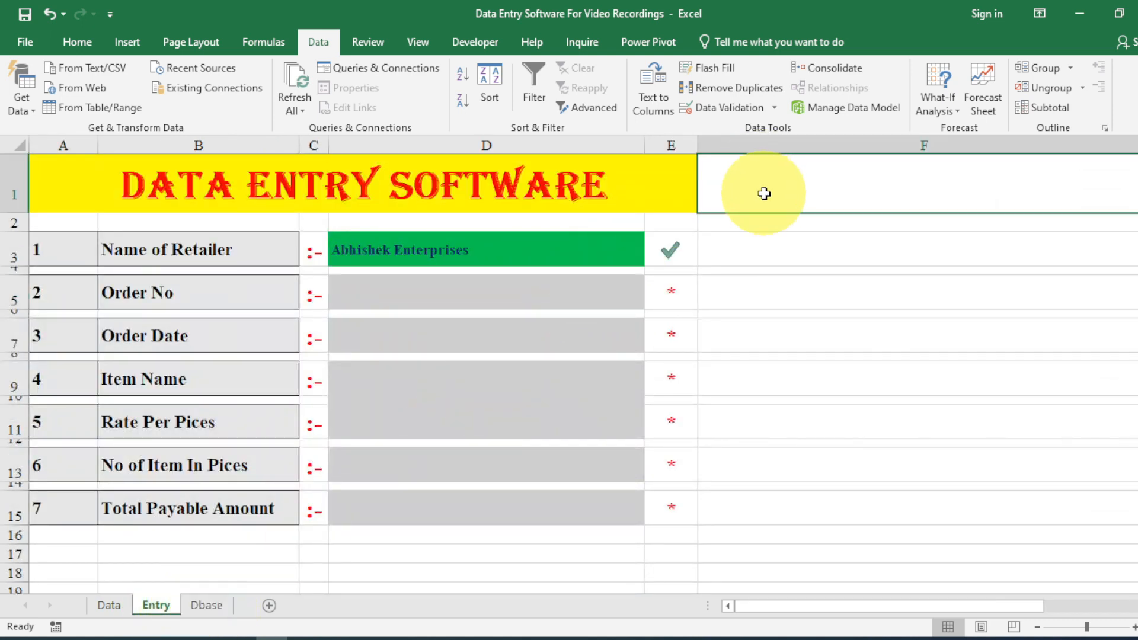
pyautogui.write('=max')
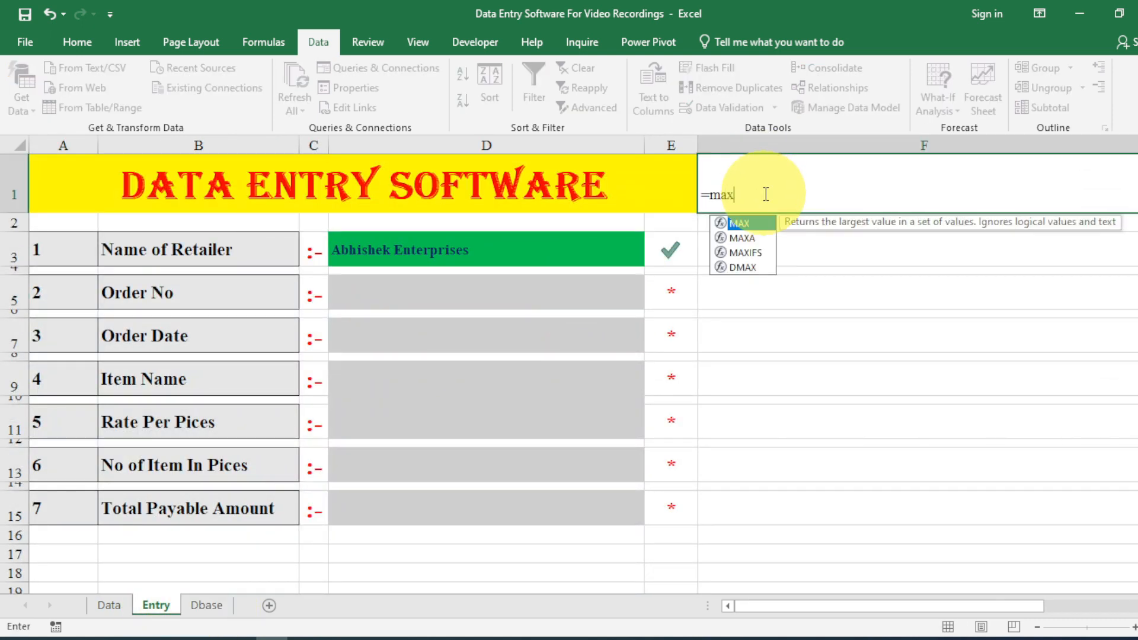
pyautogui.write('(')
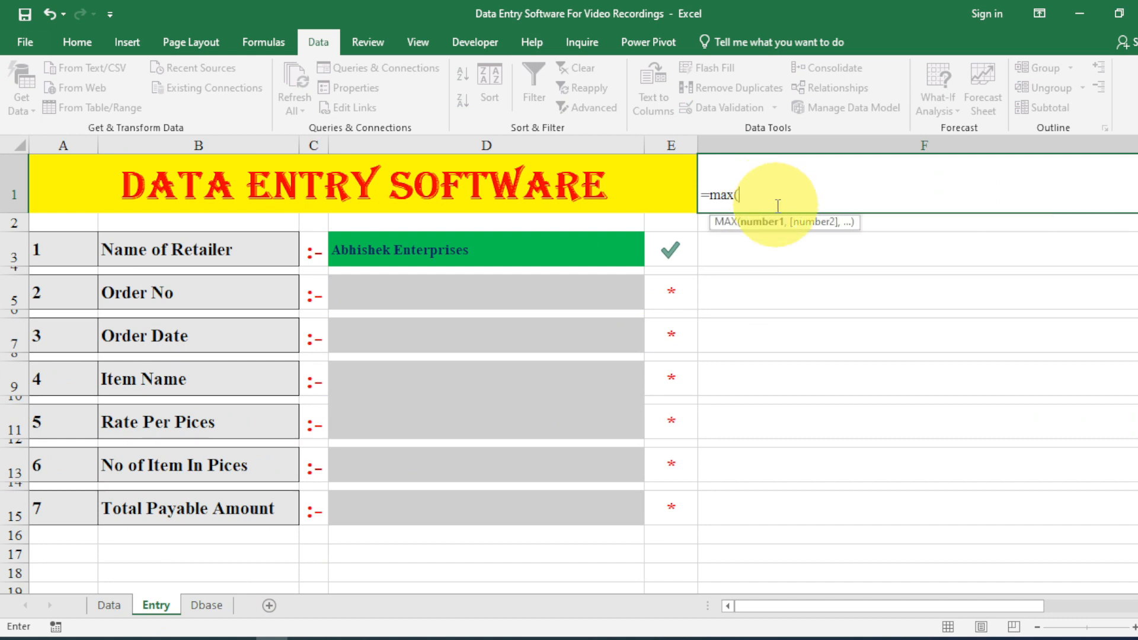
# Complete F1 as a MAX over the Dbase sheet's column A.
pyautogui.click(207, 606)
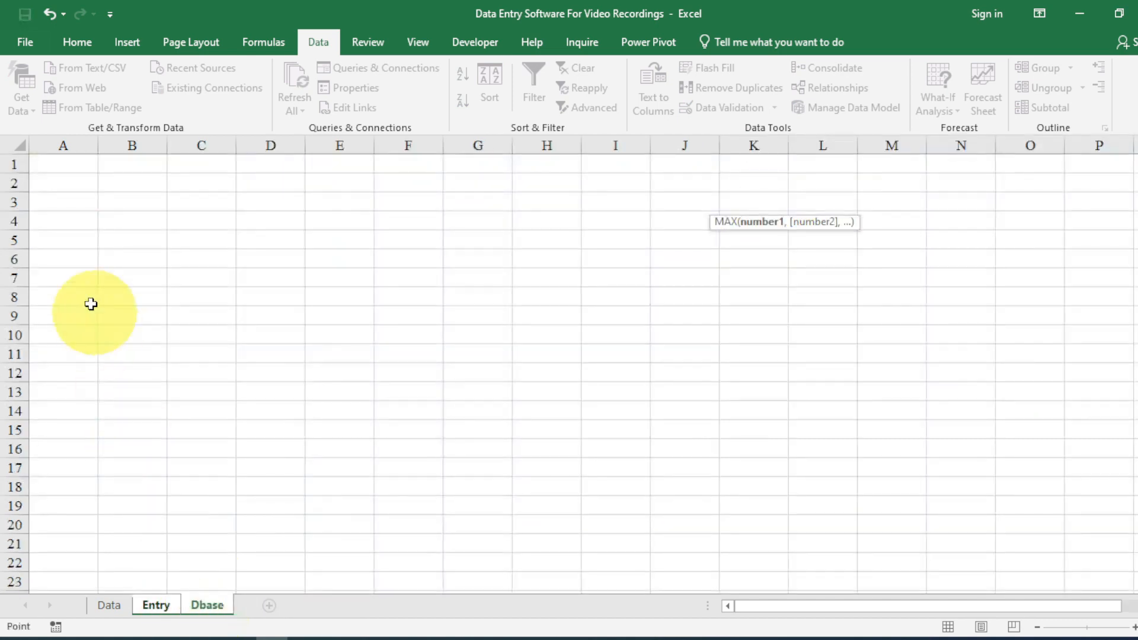
pyautogui.click(69, 146)
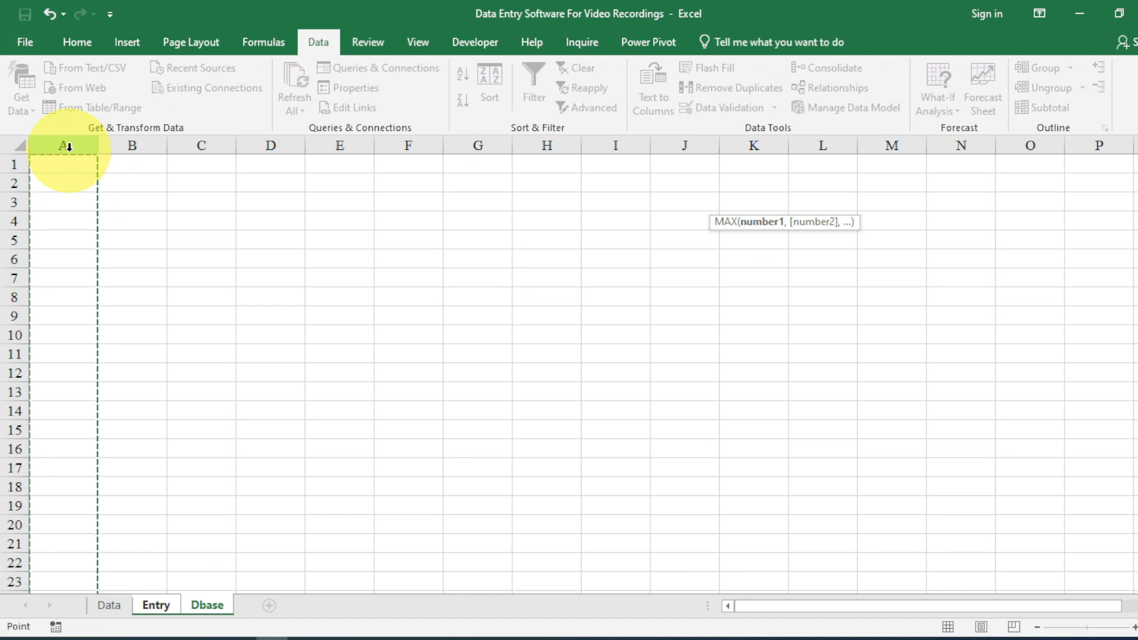
pyautogui.write(')')
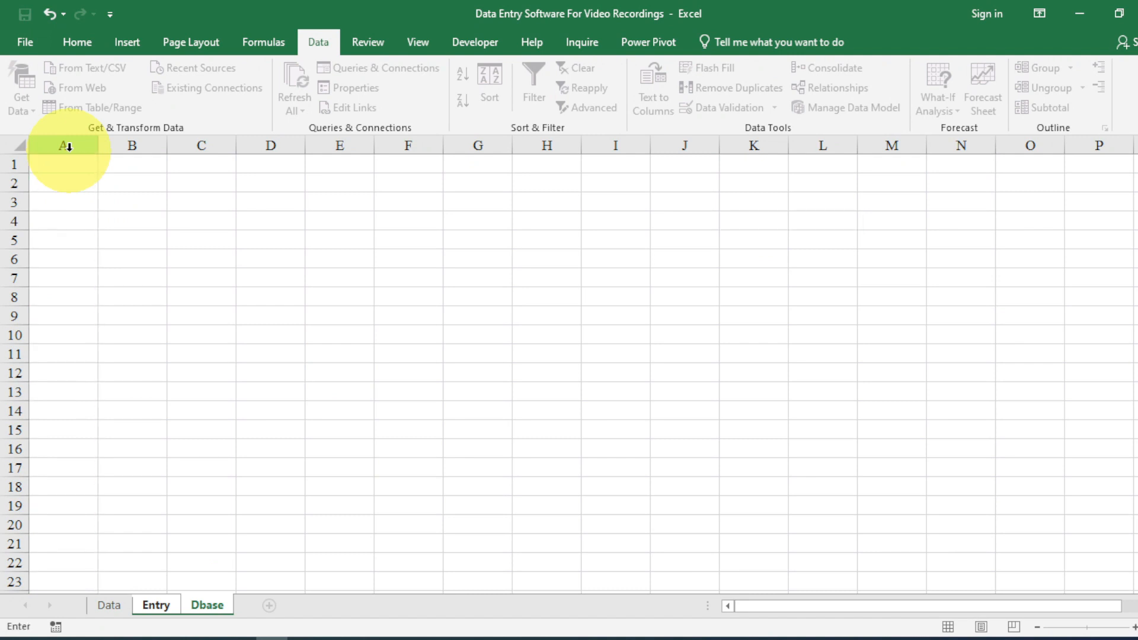
pyautogui.press('Return')
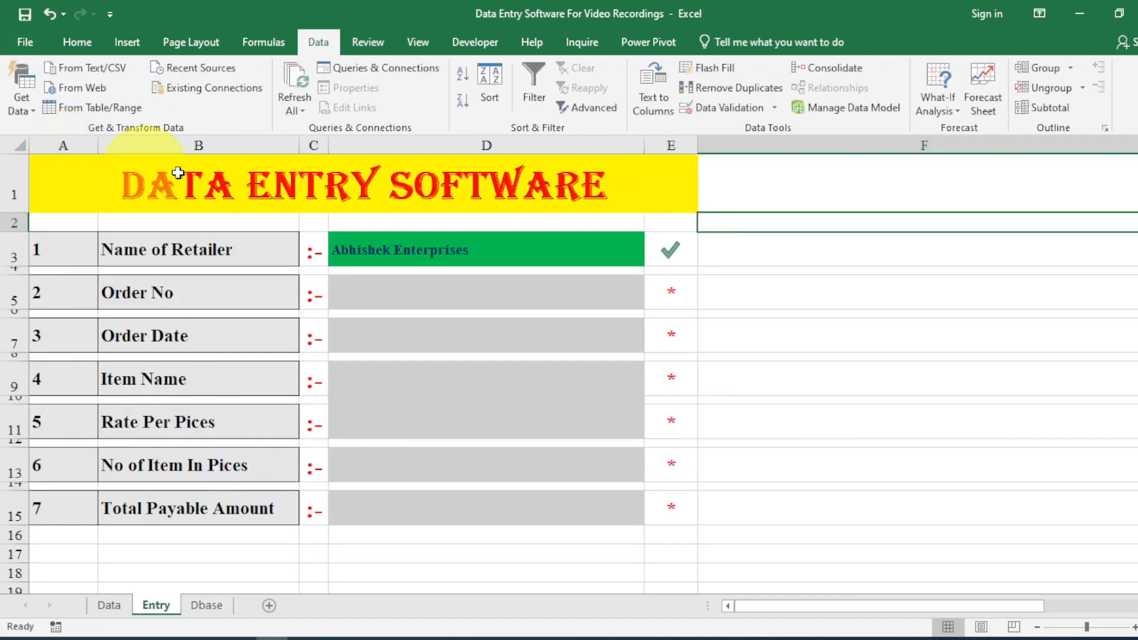
# Start an =IF( formula in Order No cell D5.
pyautogui.click(83, 43)
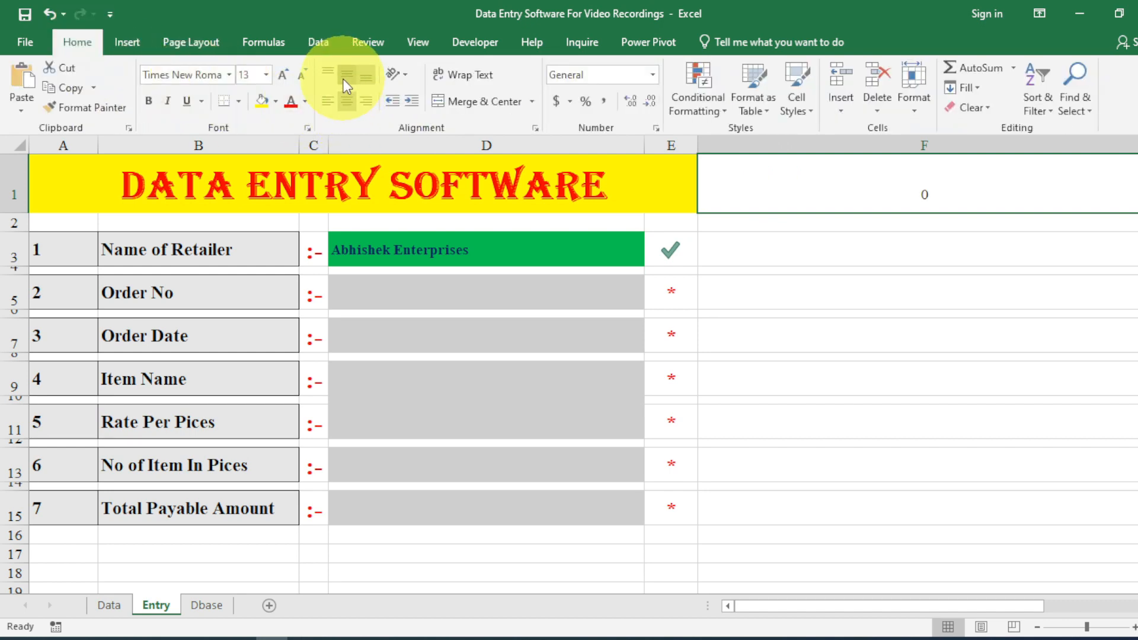
pyautogui.click(396, 298)
pyautogui.write('=if(')
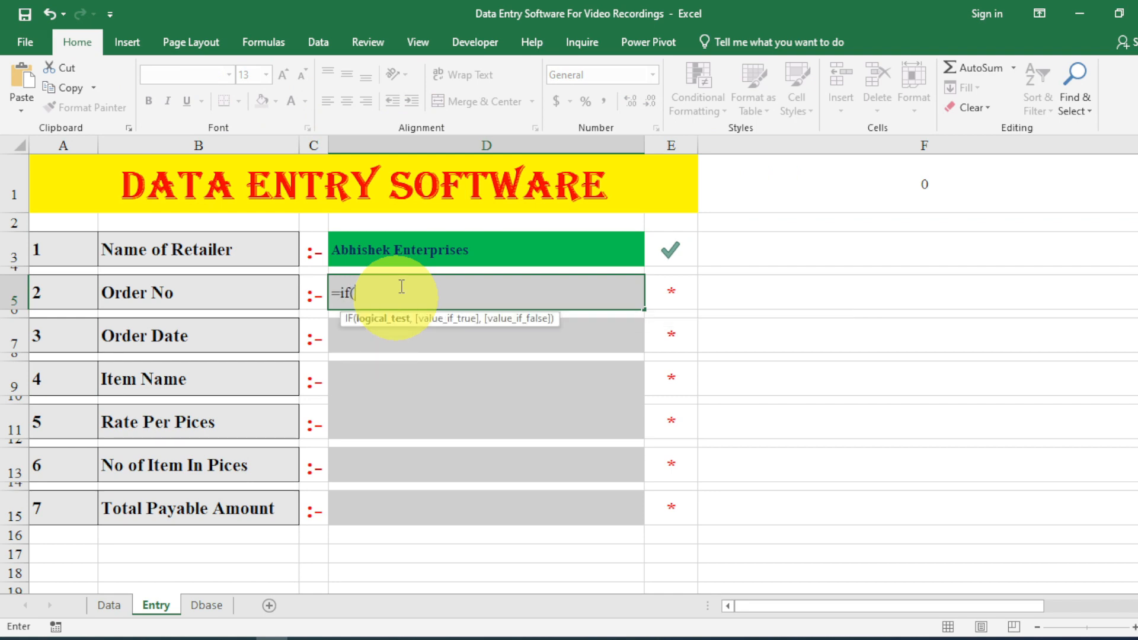
# Complete D5's formula as =IF(D3="","",F1+1).
pyautogui.click(406, 243)
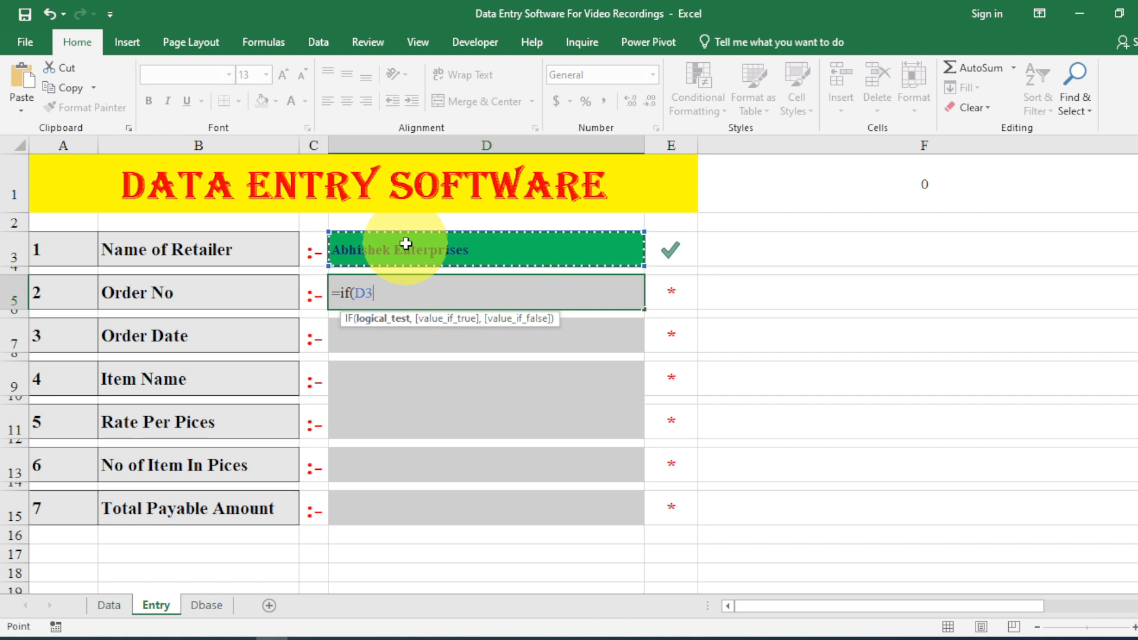
pyautogui.write('=')
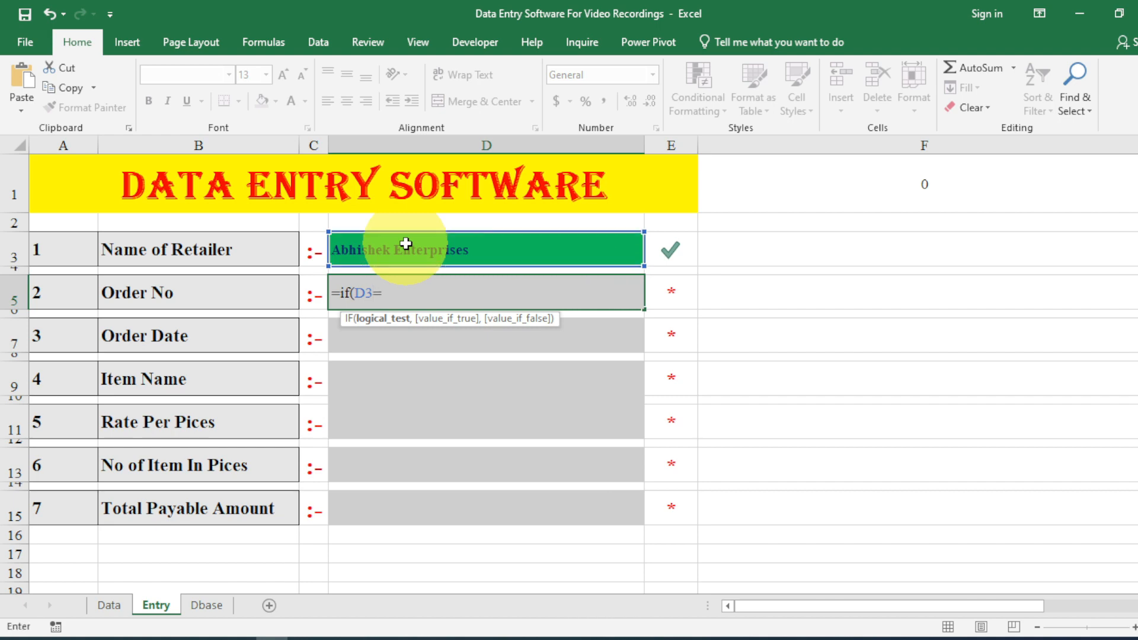
pyautogui.write('"",')
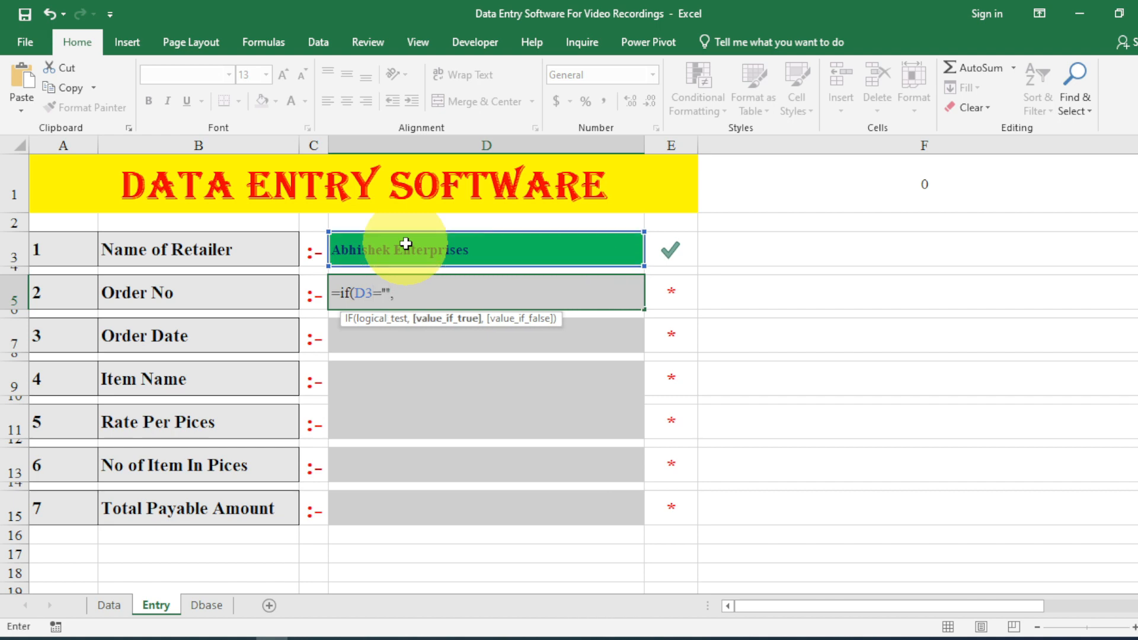
pyautogui.write('"",')
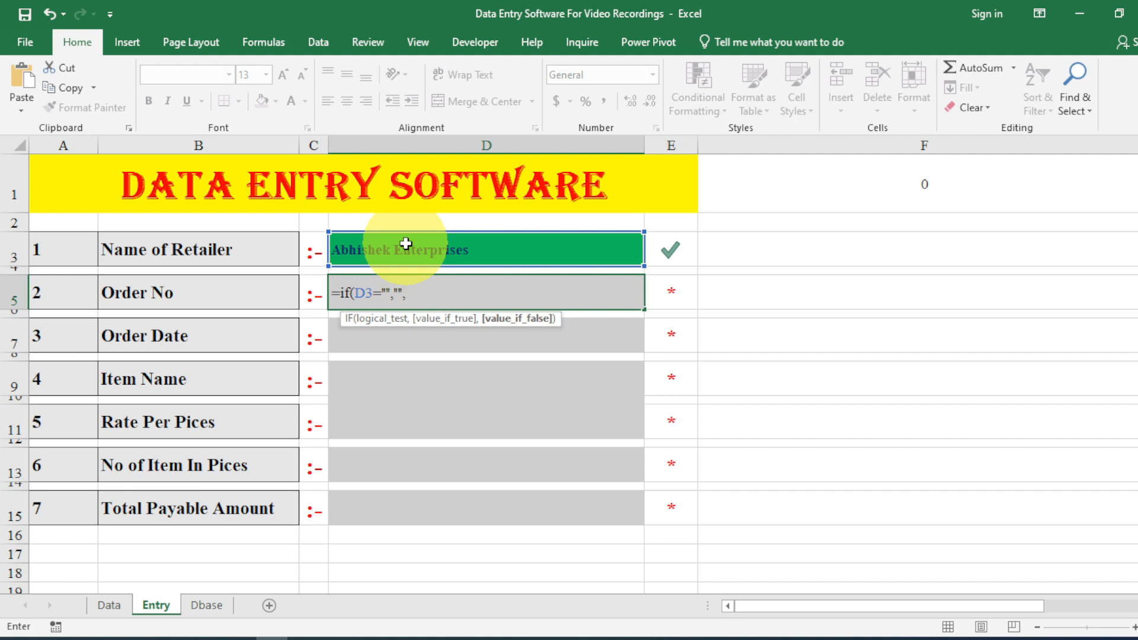
pyautogui.click(734, 181)
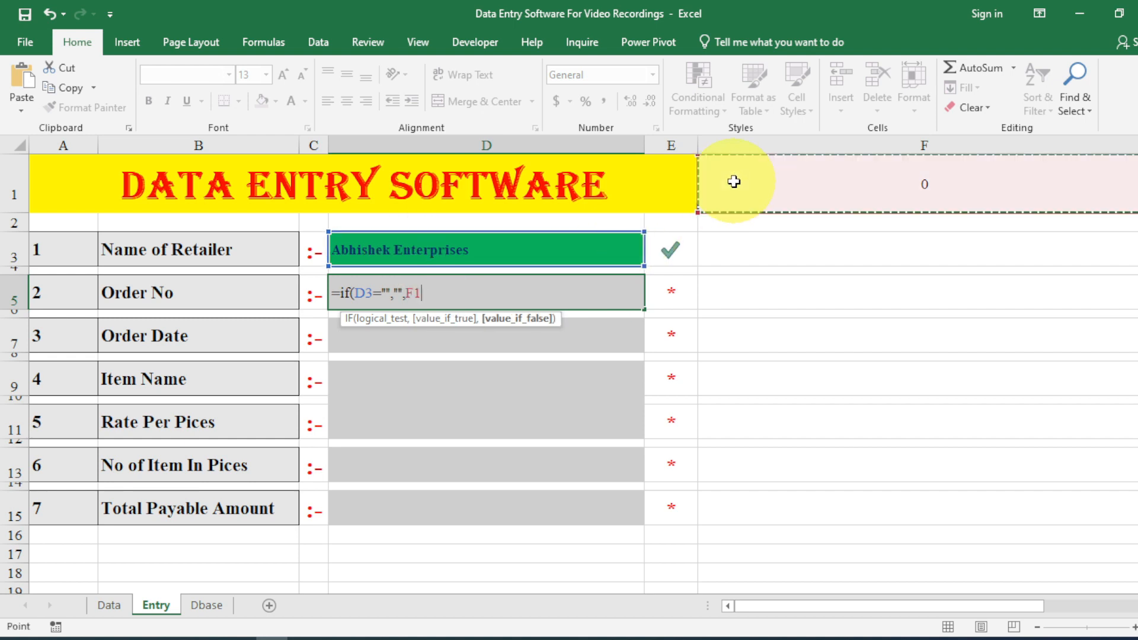
pyautogui.write('+')
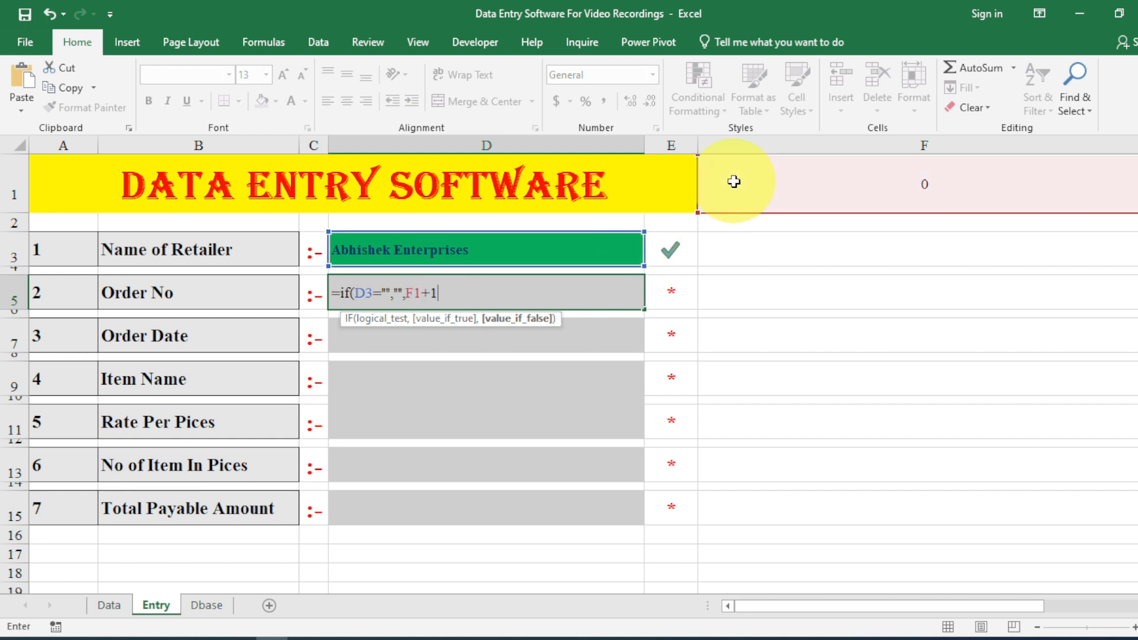
pyautogui.write('1)')
pyautogui.press('Return')
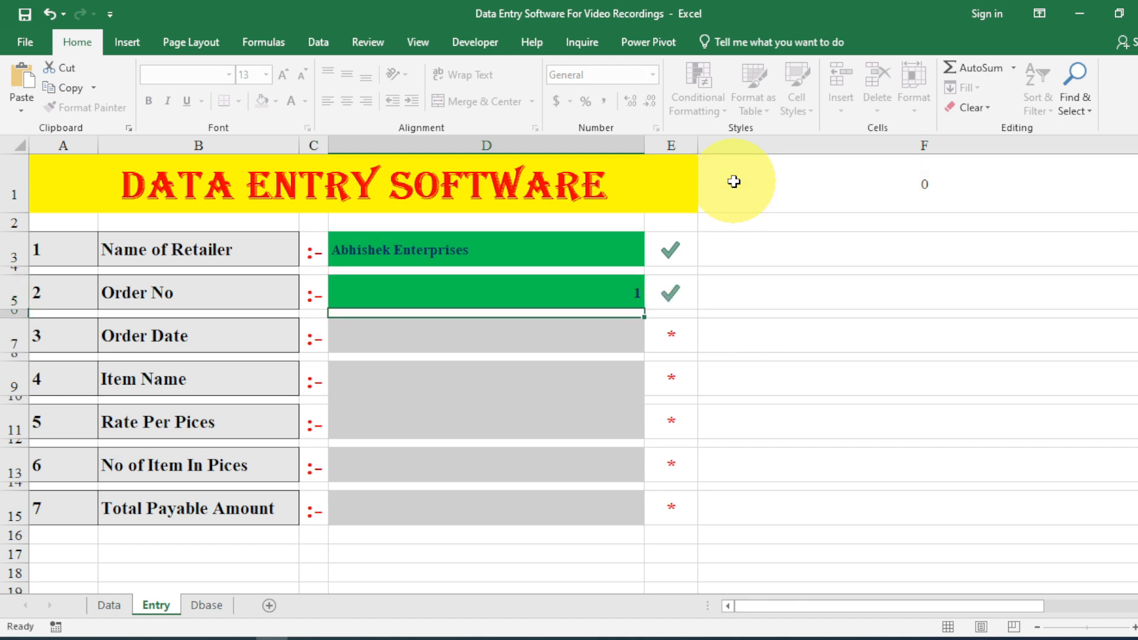
# Test the formula by clearing the retailer, then choose Choti Printers in D3.
pyautogui.click(559, 246)
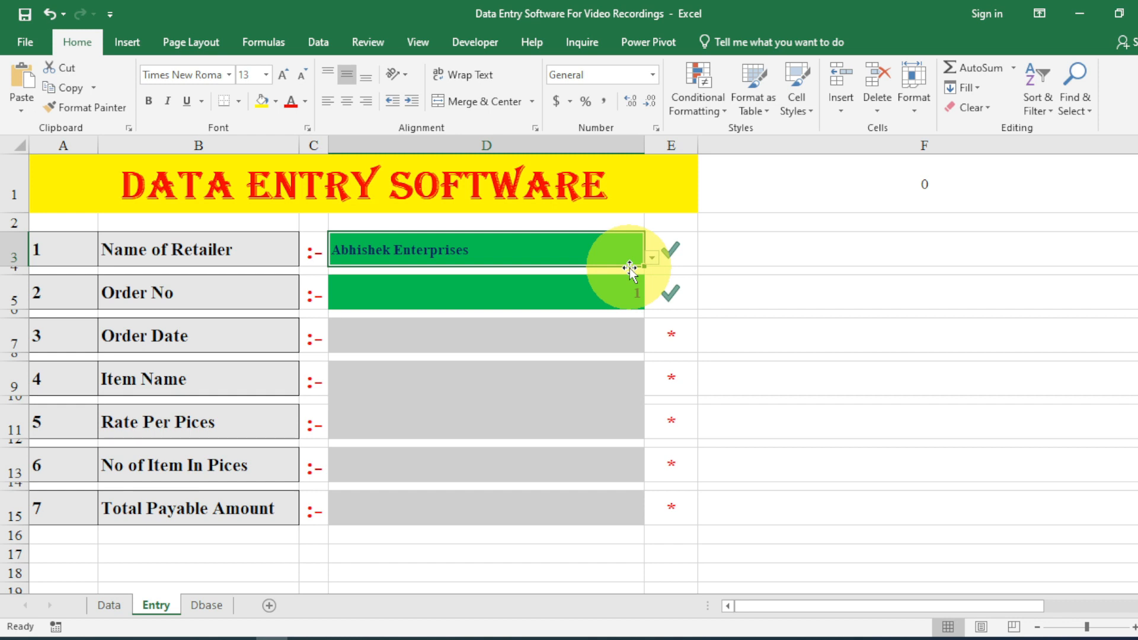
pyautogui.click(651, 257)
pyautogui.click(618, 276)
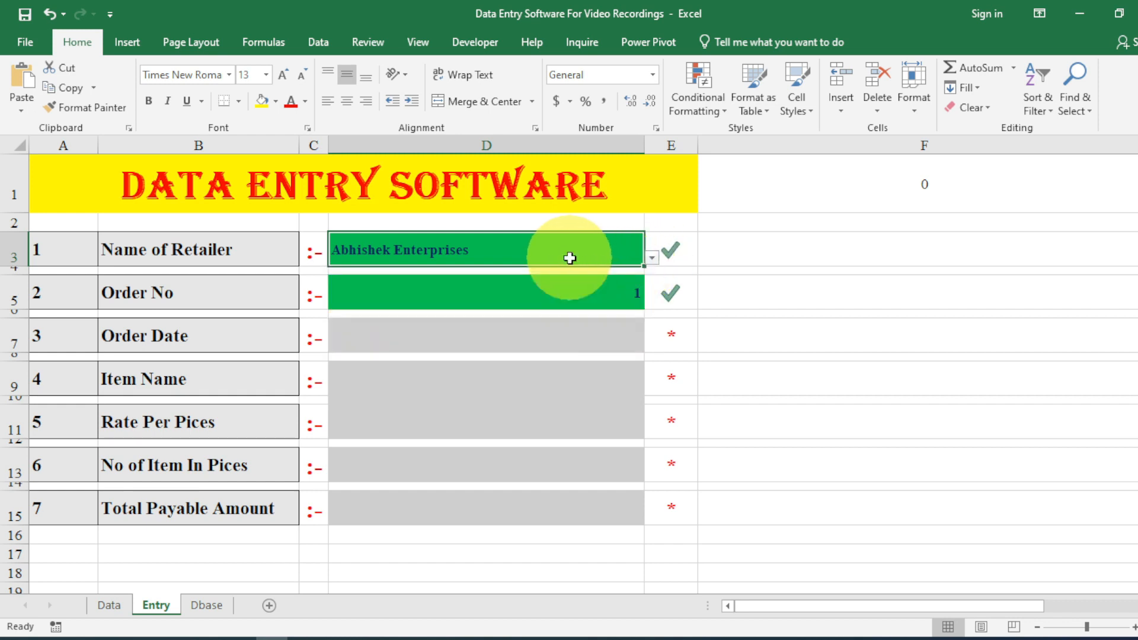
pyautogui.press('Delete')
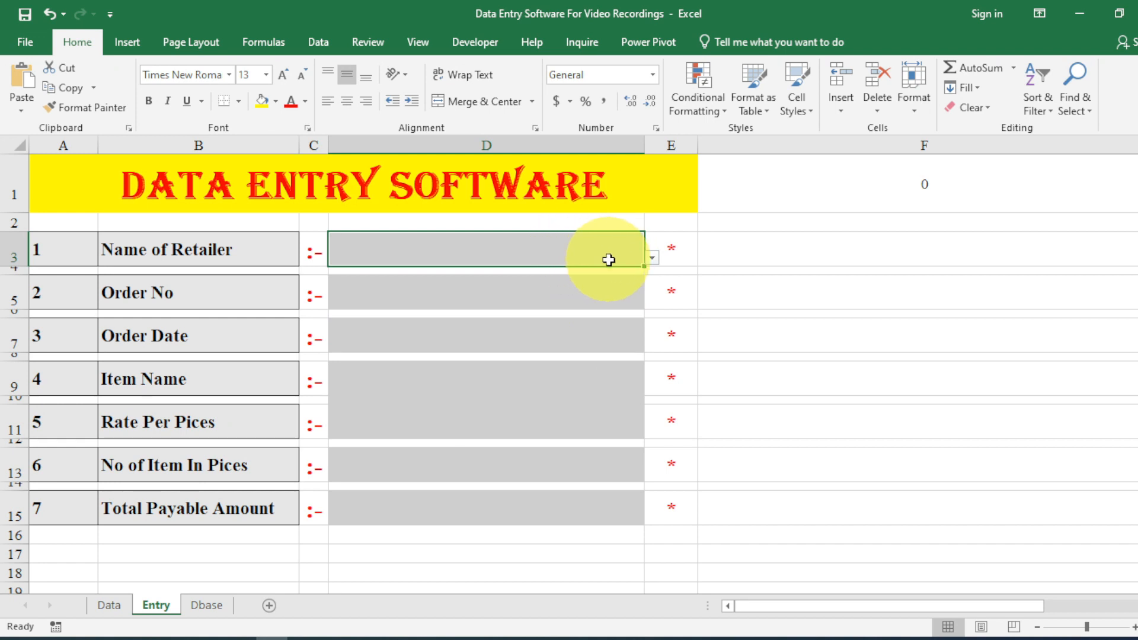
pyautogui.click(652, 259)
pyautogui.click(598, 297)
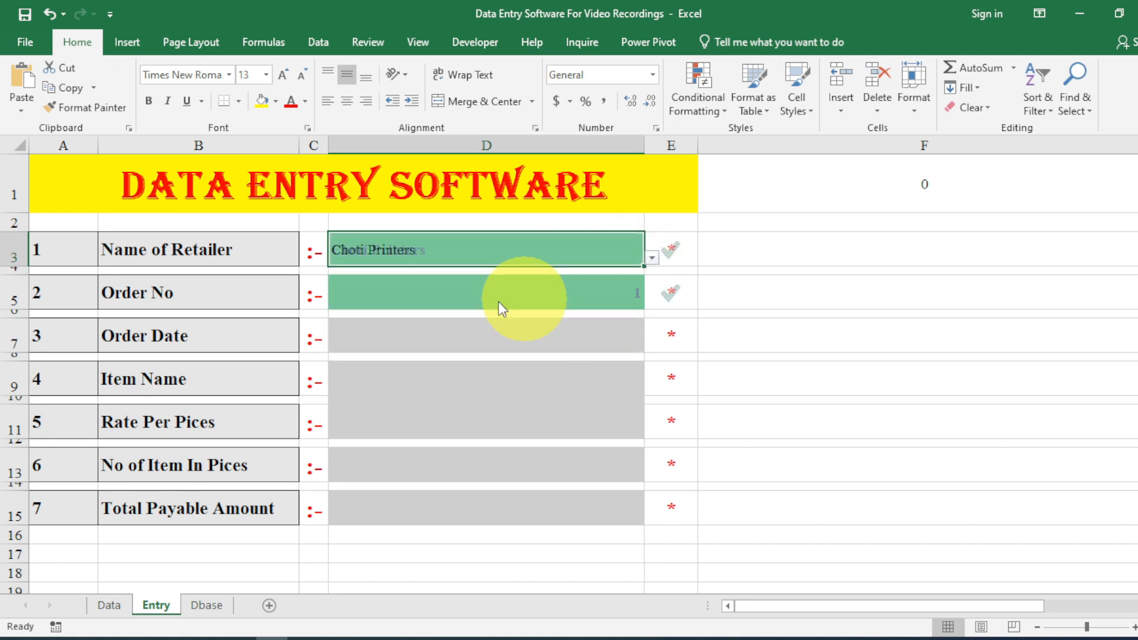
# Left-align the order number in D5.
pyautogui.click(439, 295)
pyautogui.click(345, 102)
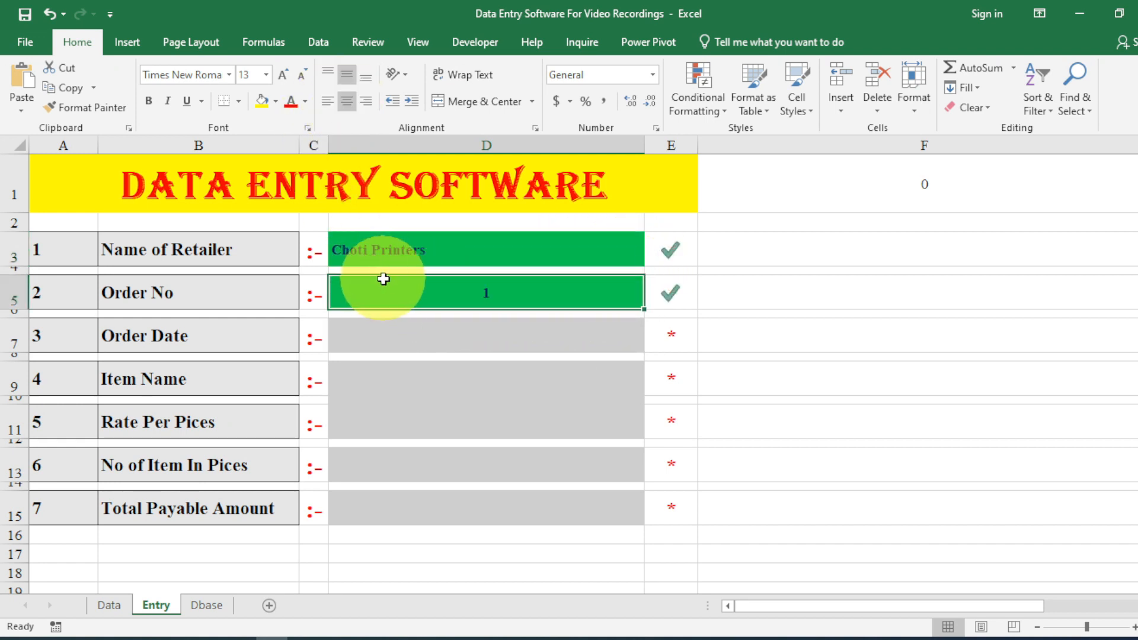
pyautogui.click(337, 101)
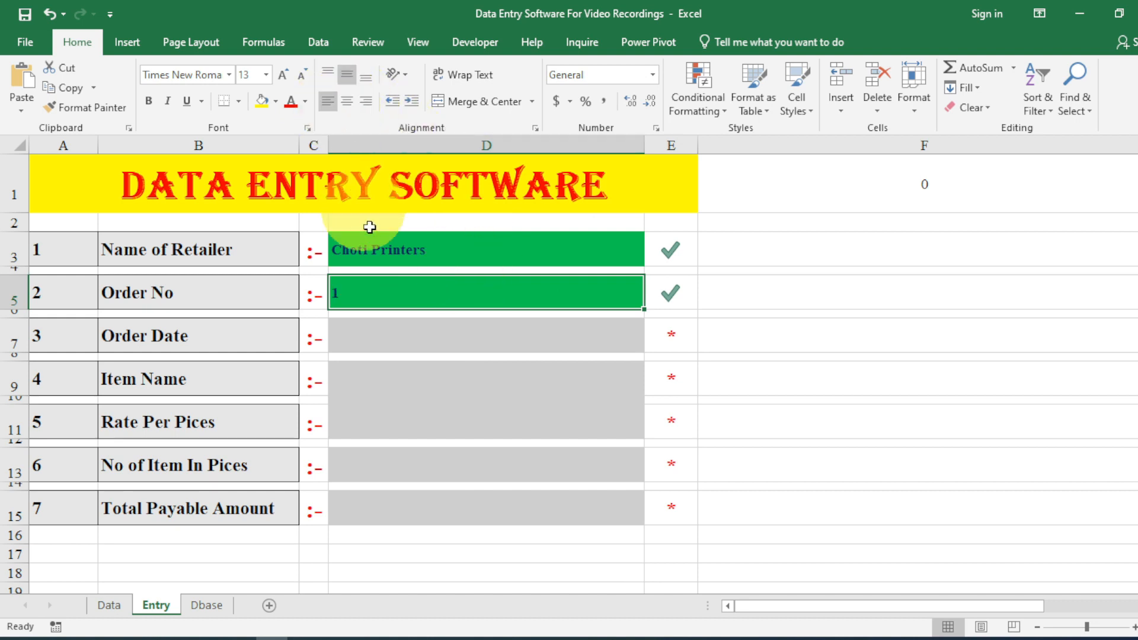
pyautogui.click(388, 339)
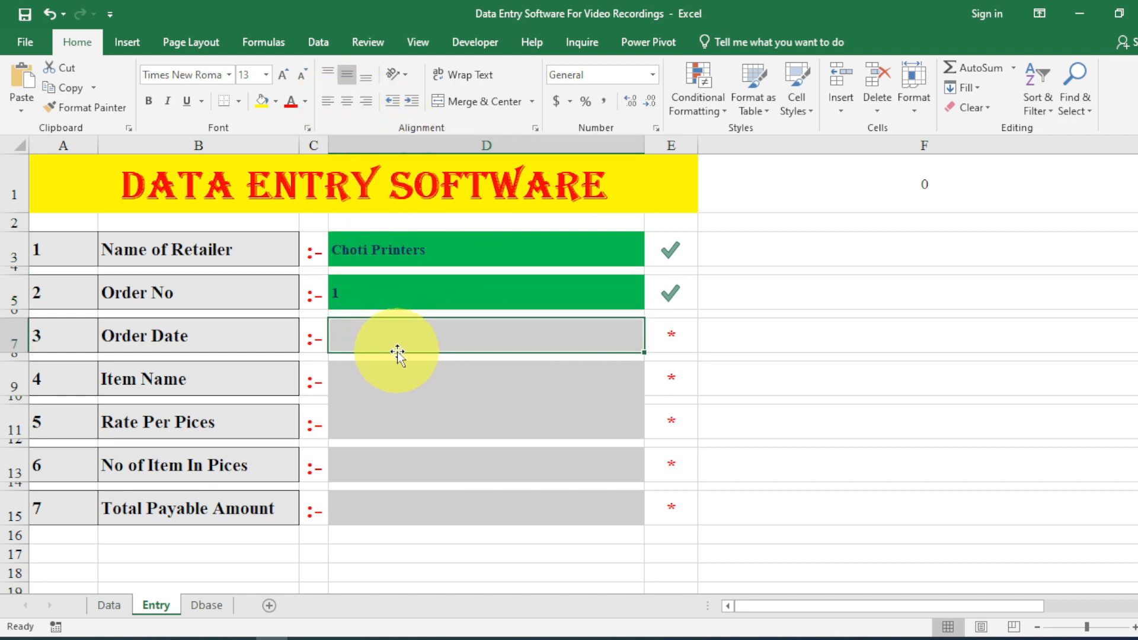
# Enter =IF(D3="","",NOW()) in Order Date cell D7.
pyautogui.write('=if(')
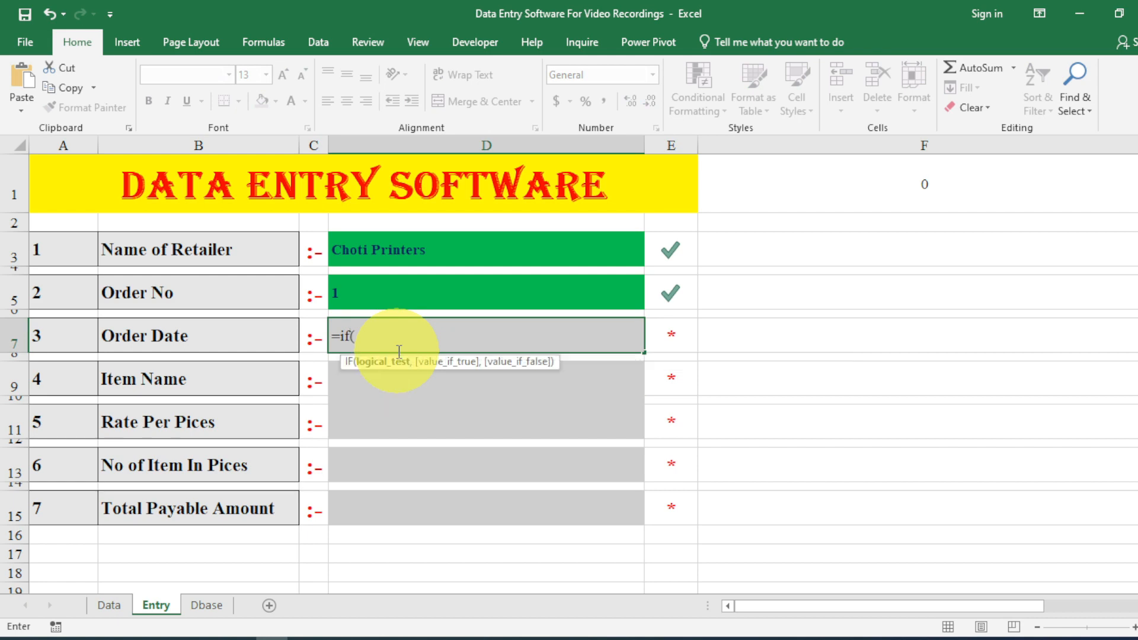
pyautogui.click(411, 264)
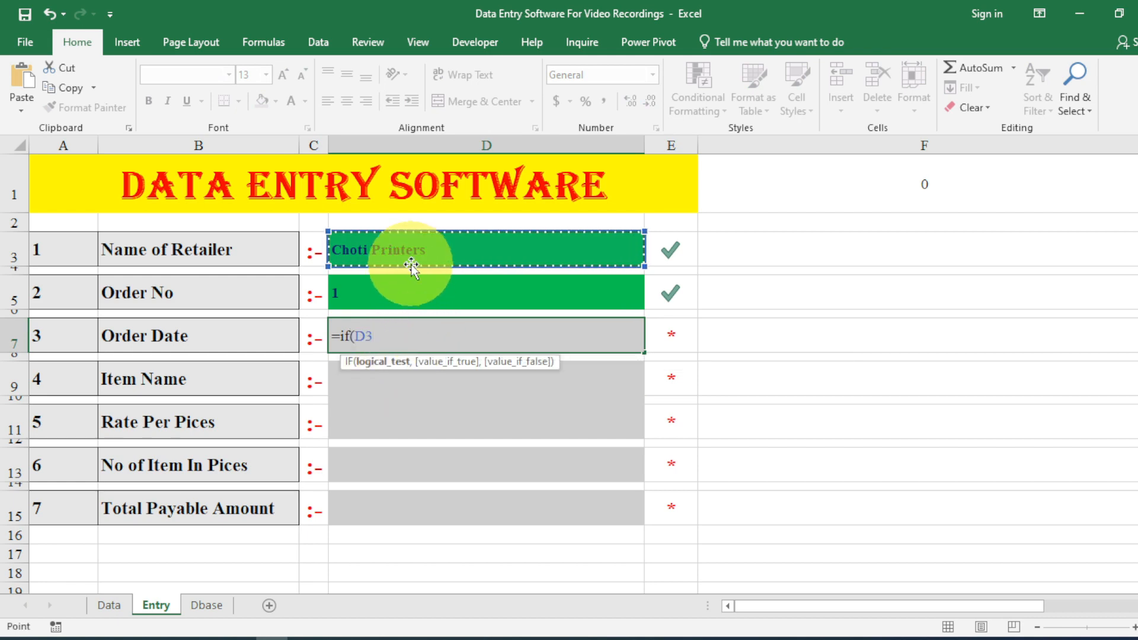
pyautogui.write('="","",')
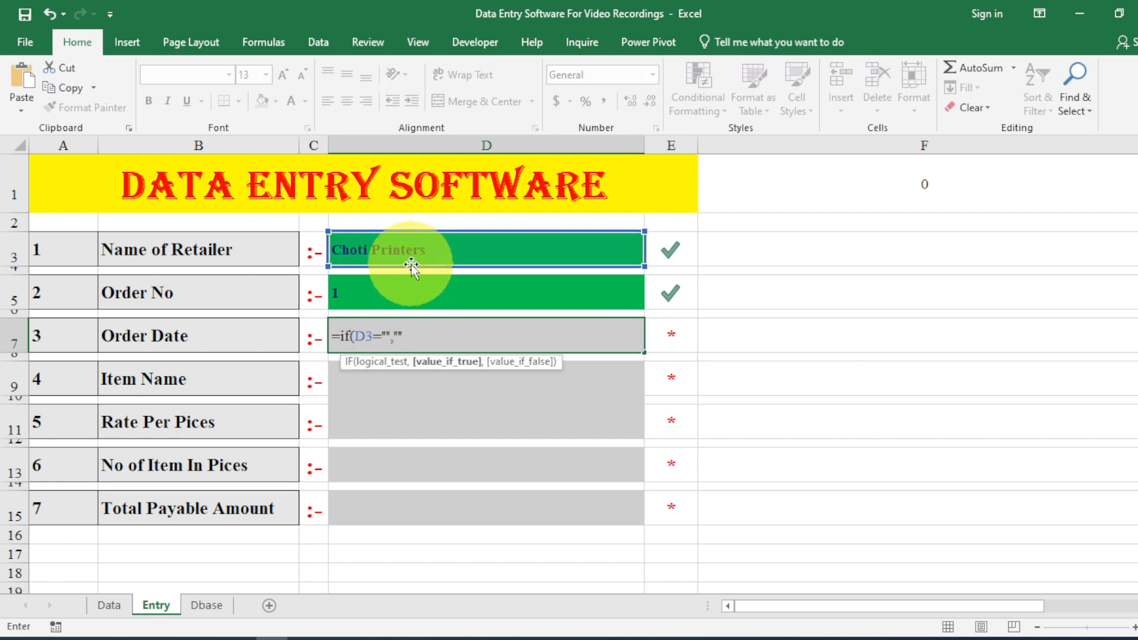
pyautogui.write('N')
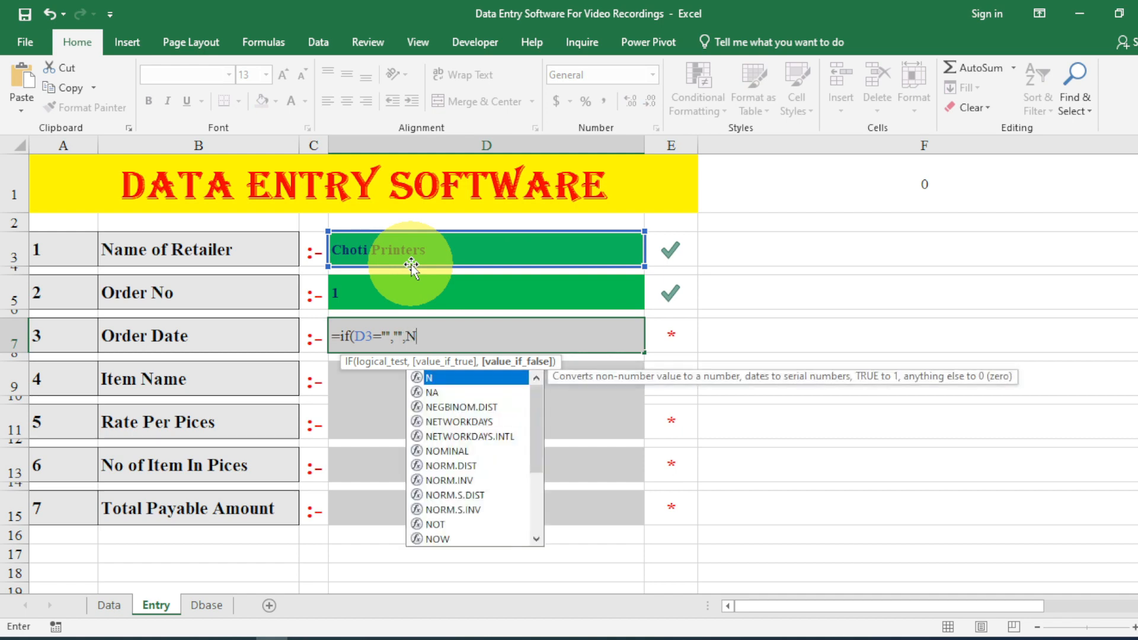
pyautogui.write('ow())')
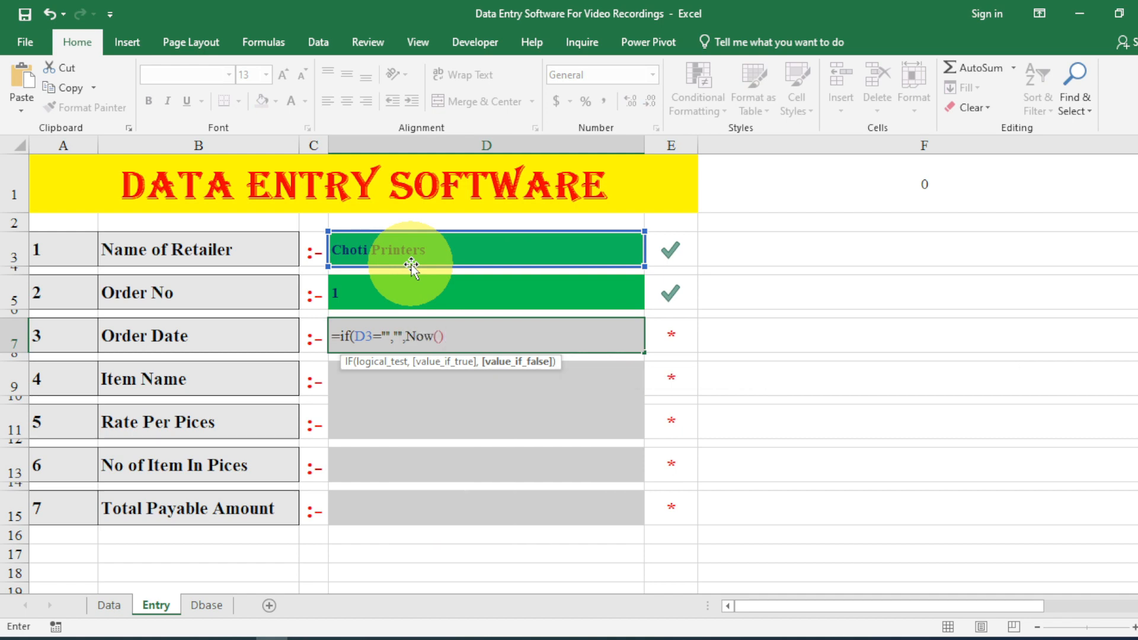
pyautogui.press('Return')
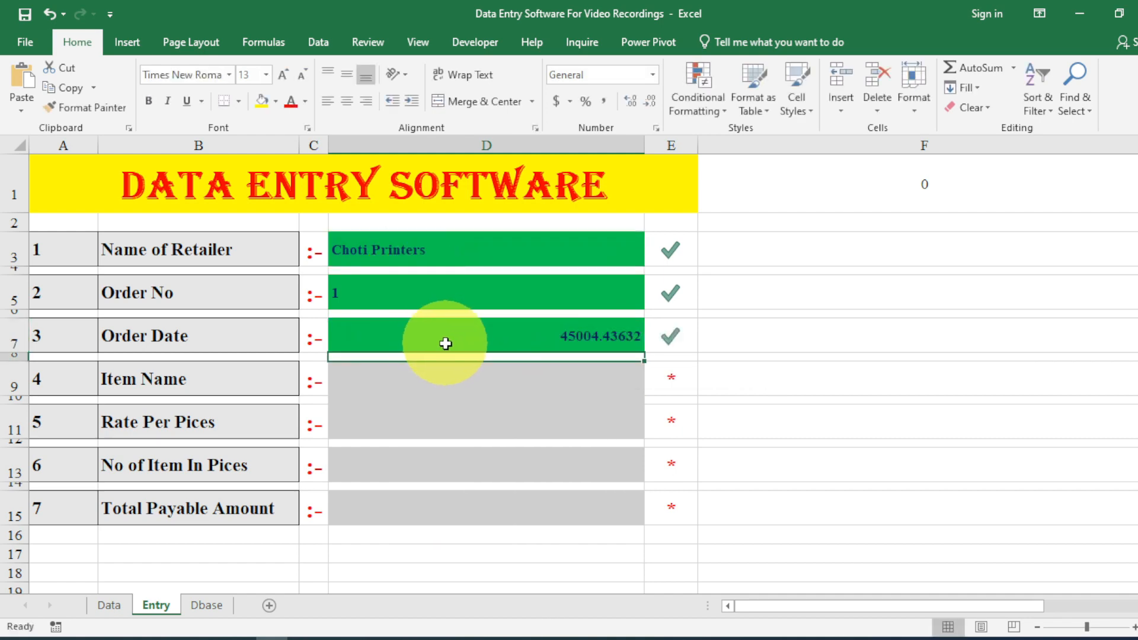
# Format D7 as Short Date (19-03-23) and left-align it.
pyautogui.click(447, 342)
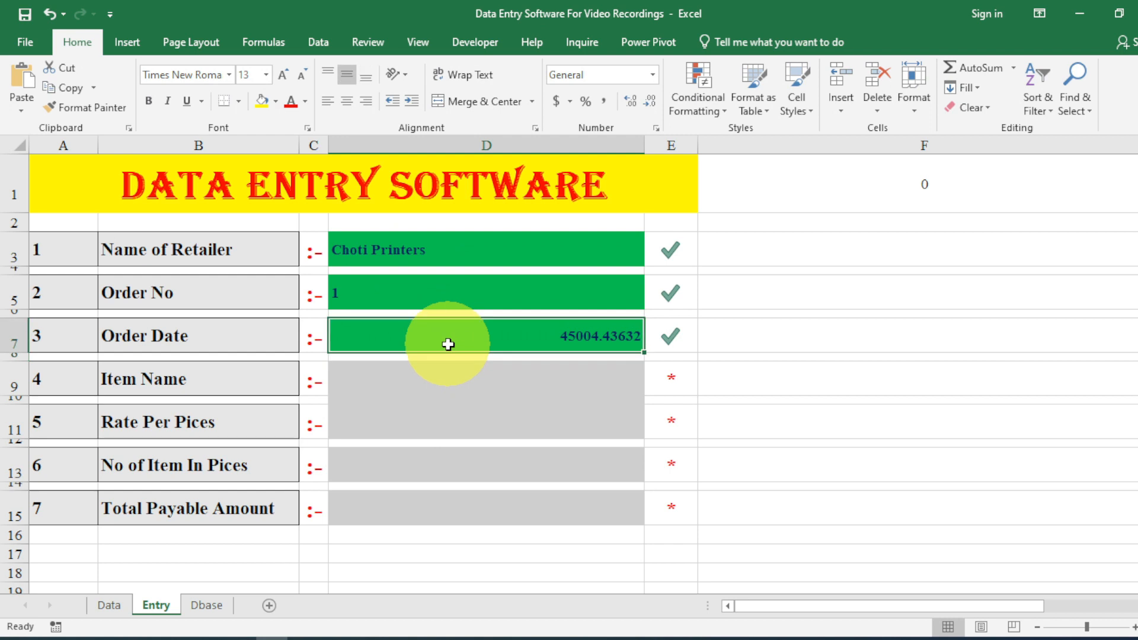
pyautogui.click(653, 75)
pyautogui.click(645, 260)
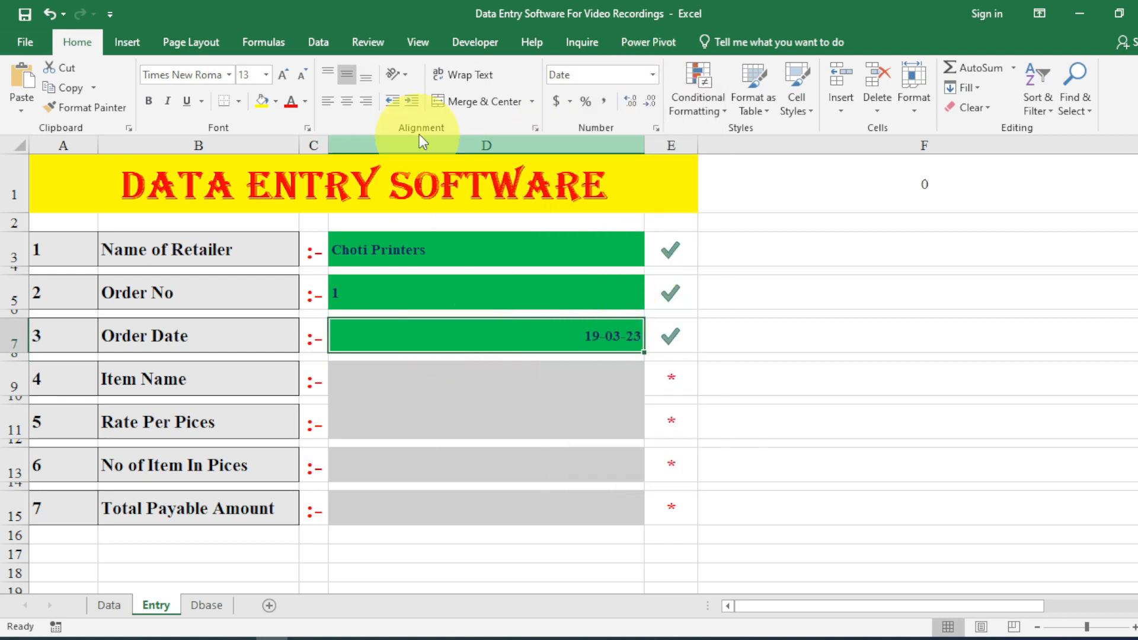
pyautogui.click(324, 104)
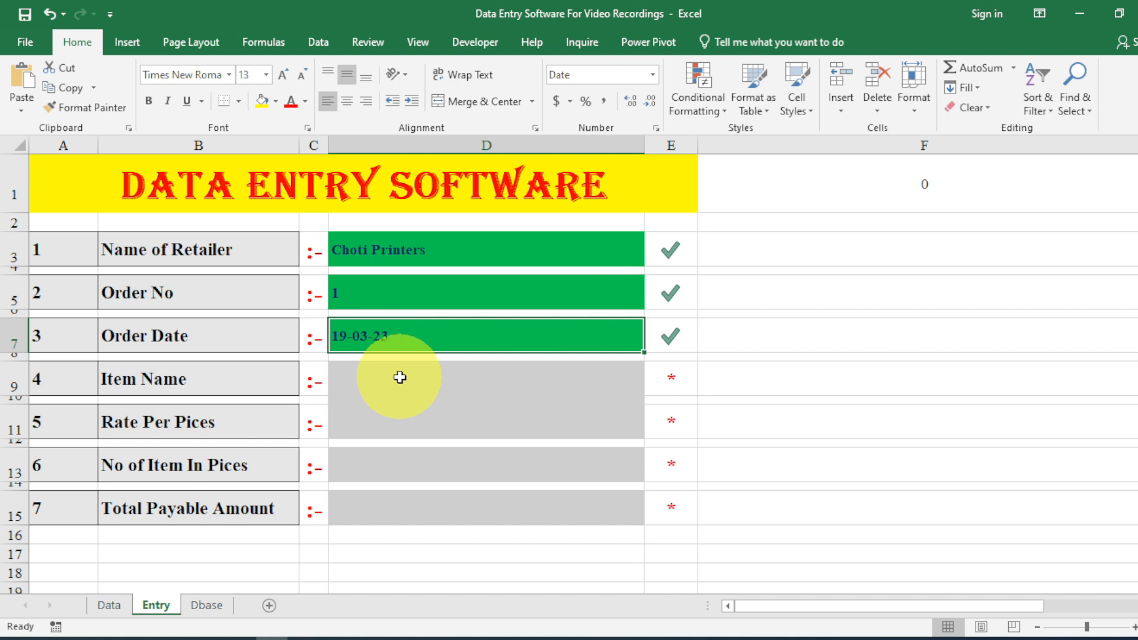
pyautogui.click(406, 376)
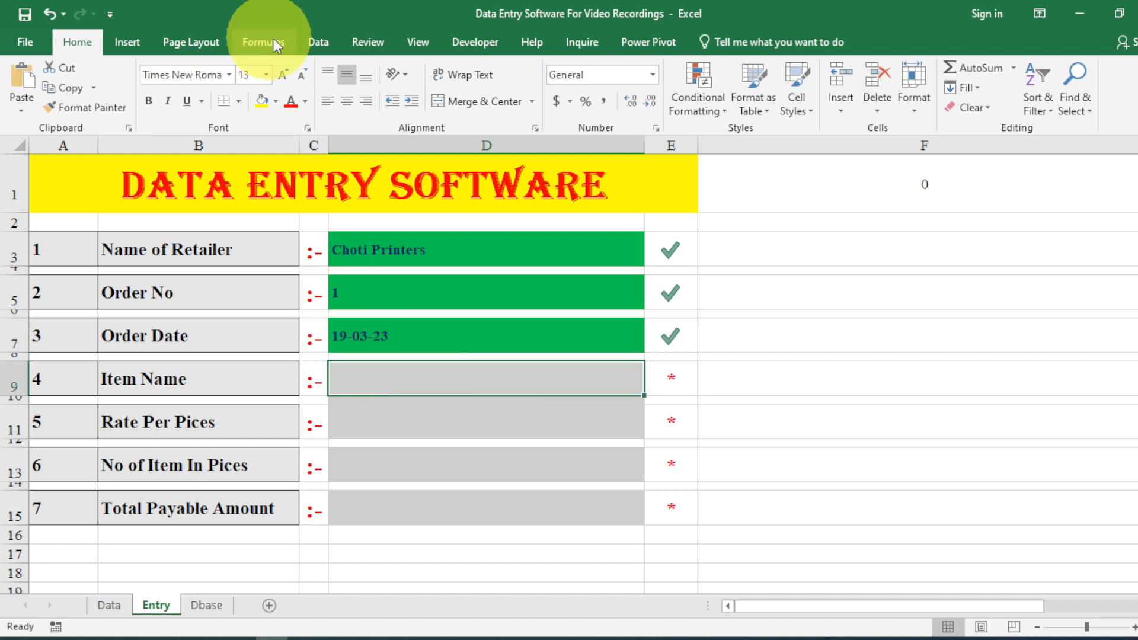
# Restrict Item Name cell D9 to a List sourced from Data!B2:B11.
pyautogui.click(309, 42)
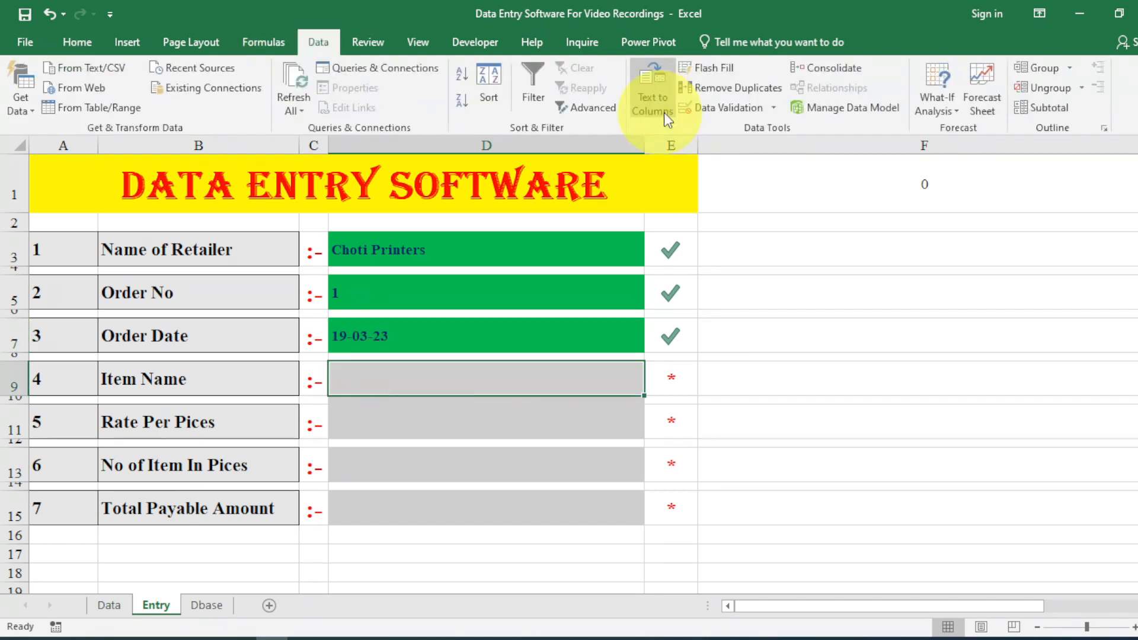
pyautogui.click(703, 108)
pyautogui.click(631, 126)
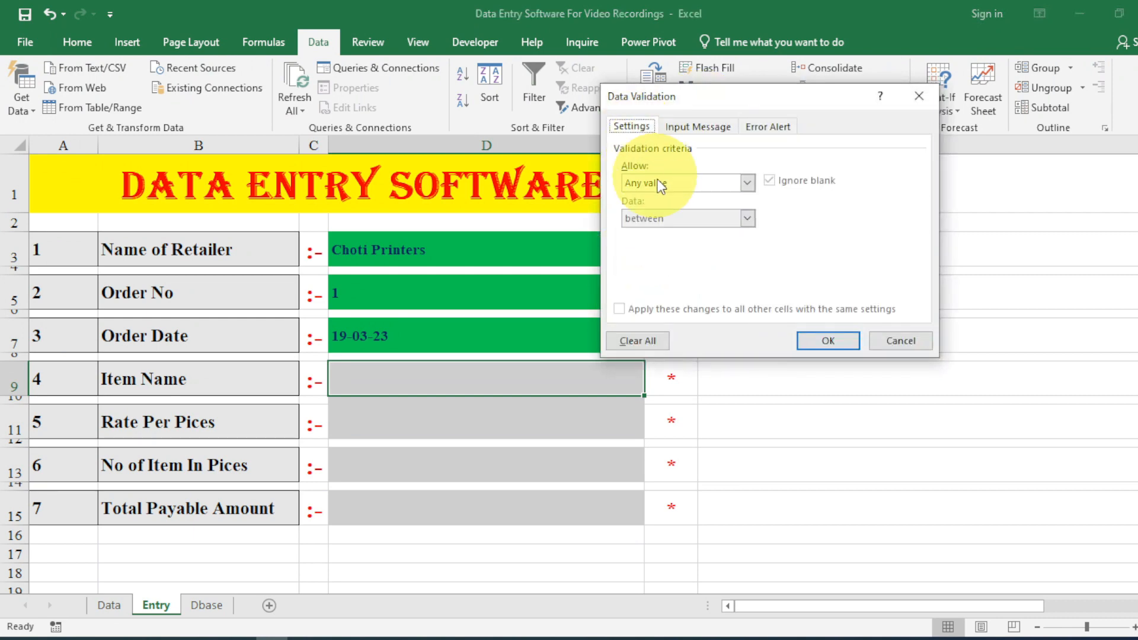
pyautogui.click(678, 183)
pyautogui.click(678, 231)
pyautogui.click(679, 254)
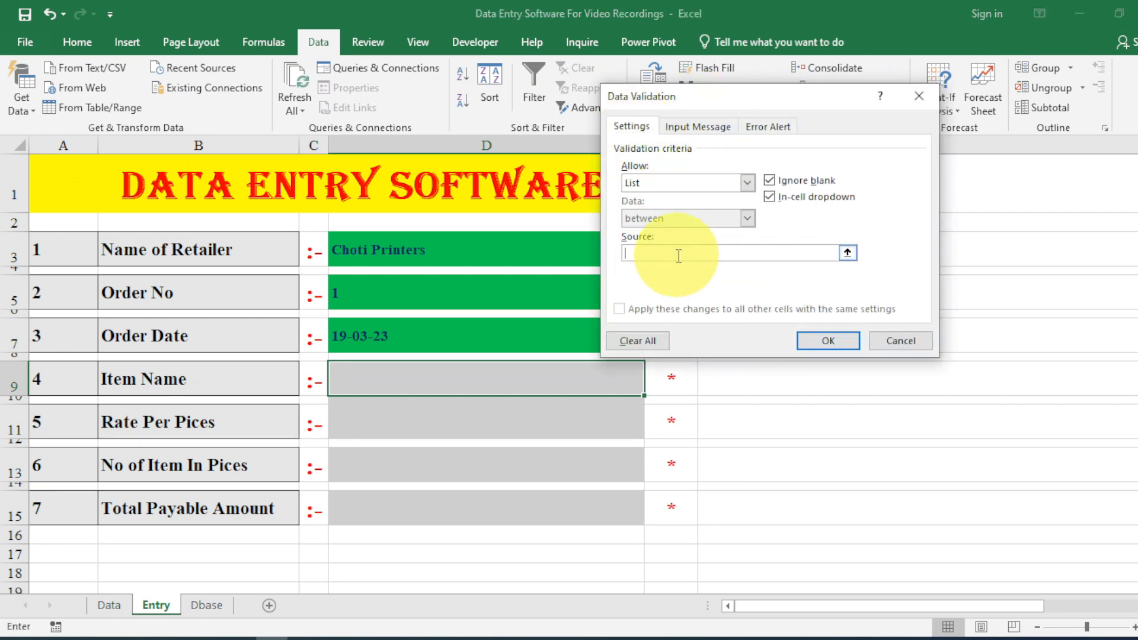
pyautogui.click(113, 605)
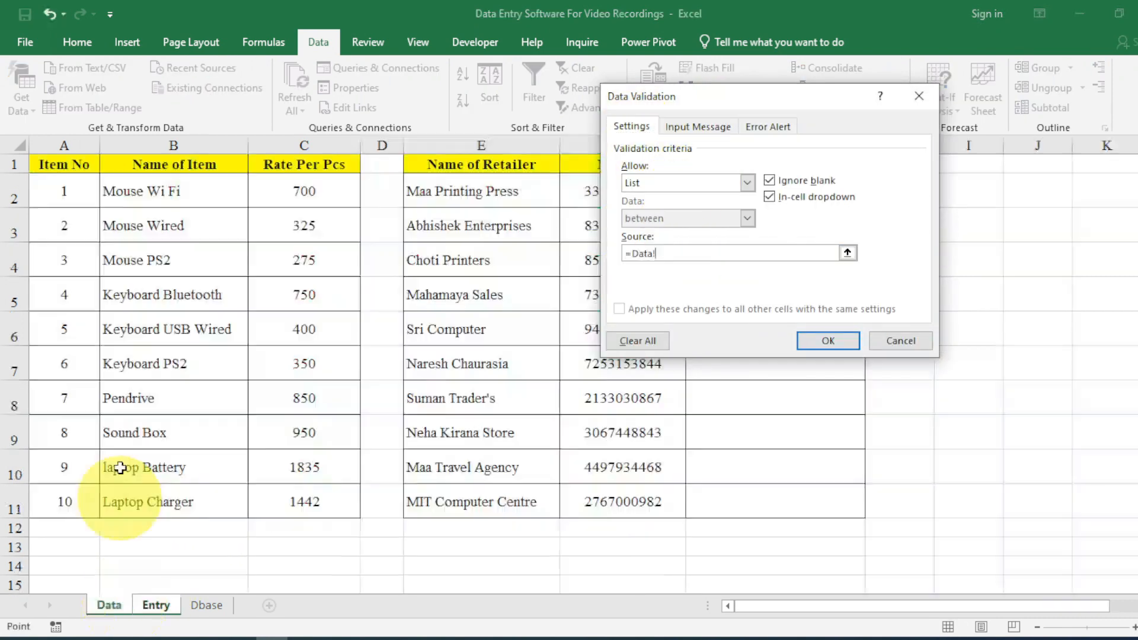
pyautogui.moveTo(139, 190); pyautogui.dragTo(210, 495)
# Begin entering the Stop error alert title for D9's validation.
pyautogui.click(705, 127)
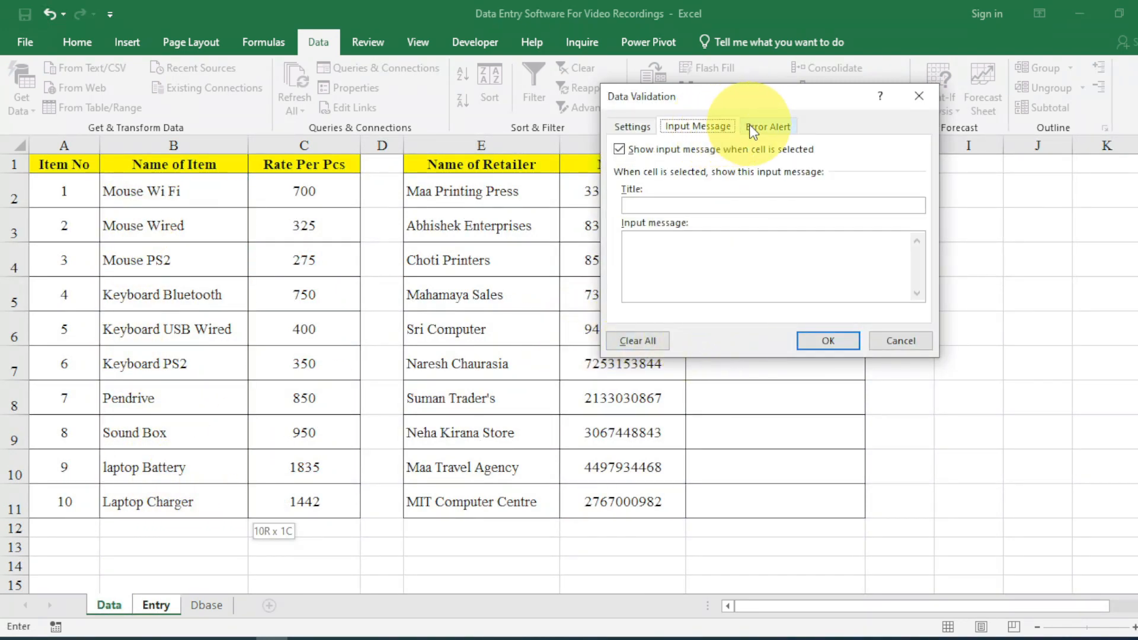
pyautogui.click(764, 126)
pyautogui.click(789, 205)
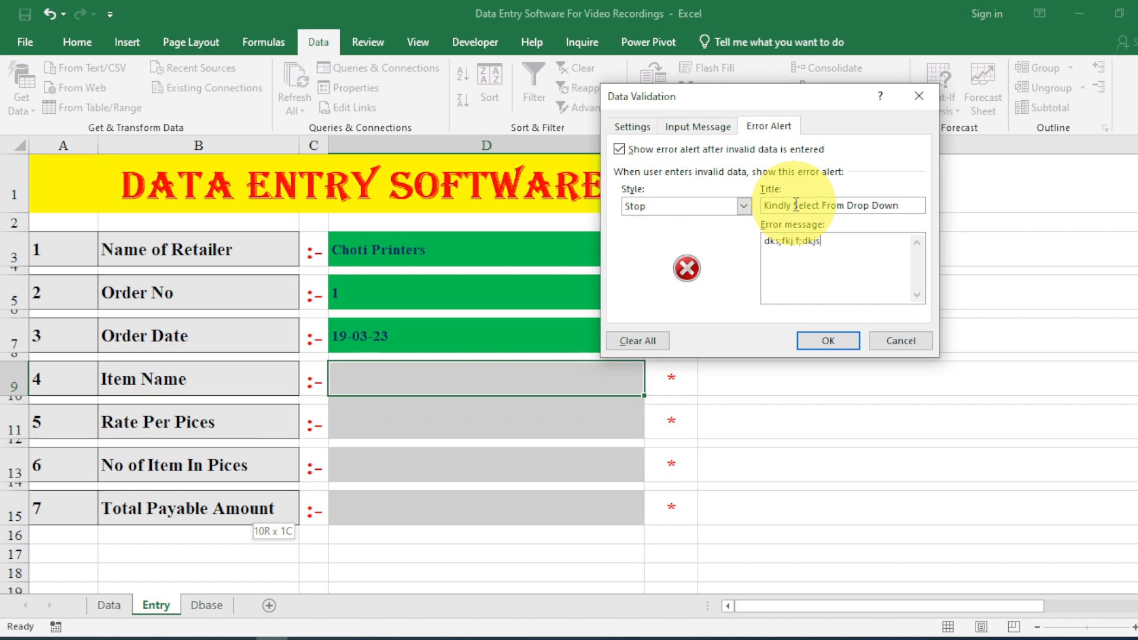
# Apply the 'Kindly Select From Drop Down' stop alert and choose Mouse Wired in D9.
pyautogui.click(828, 341)
pyautogui.click(651, 387)
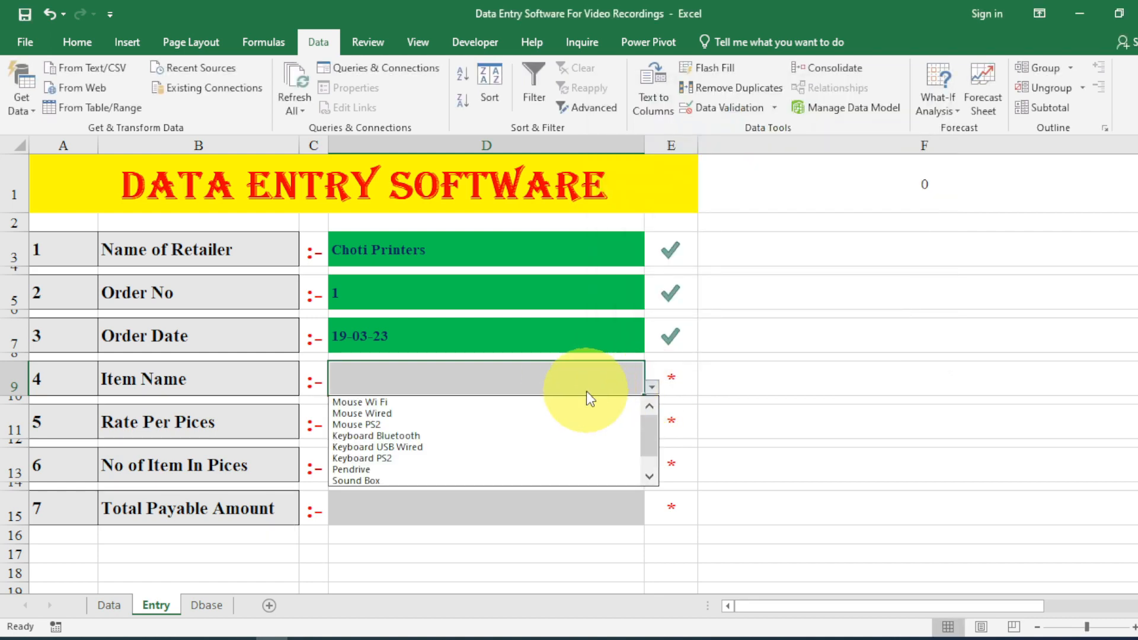
pyautogui.click(572, 409)
# Test D9 with invalid text dsfs;lkd, cancel the error, then view the Data sheet.
pyautogui.write('dsfs;lkd')
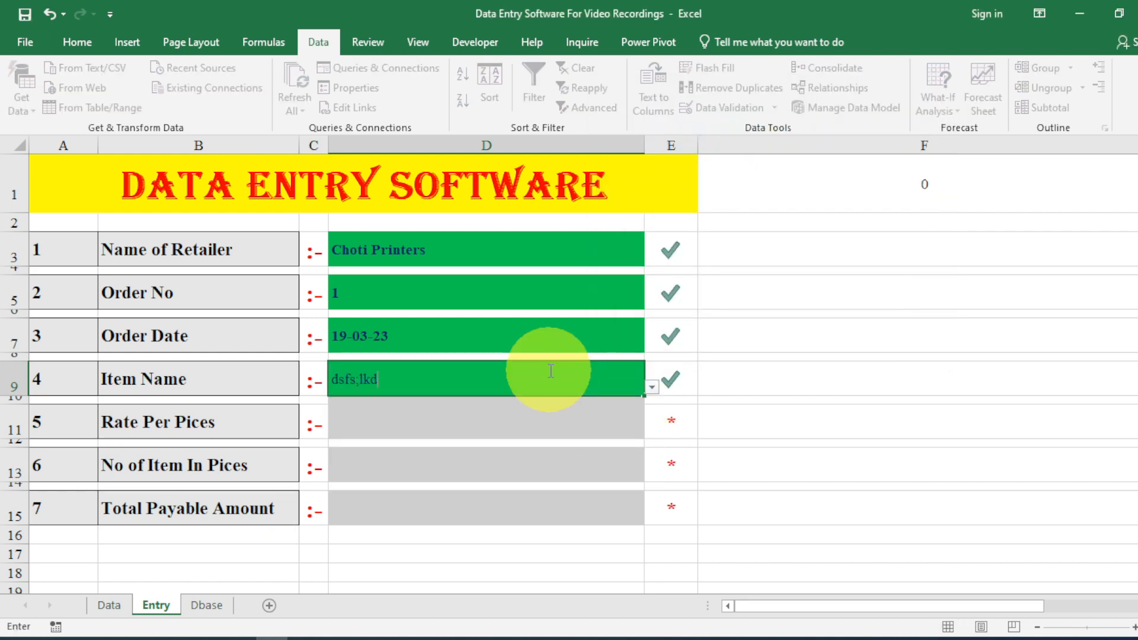
pyautogui.press('Return')
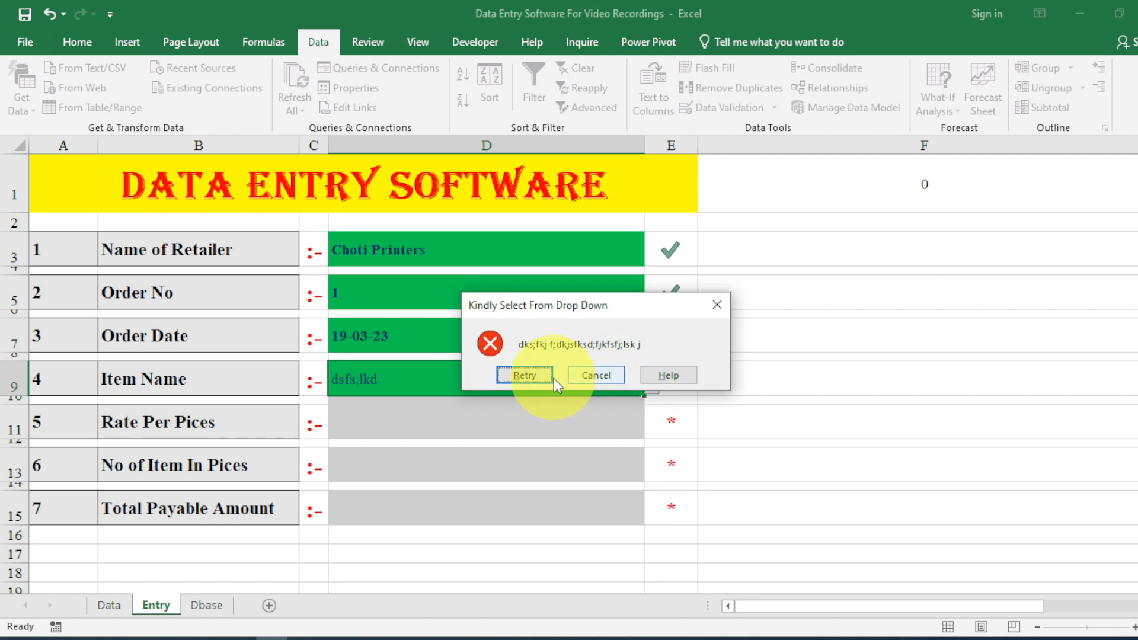
pyautogui.click(716, 306)
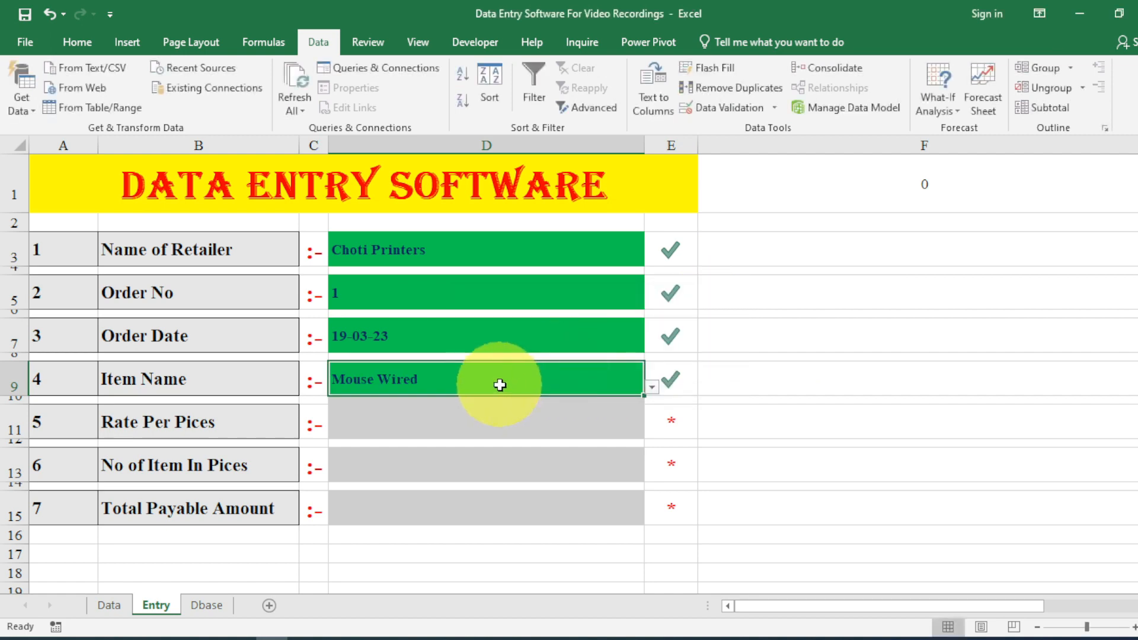
pyautogui.click(500, 407)
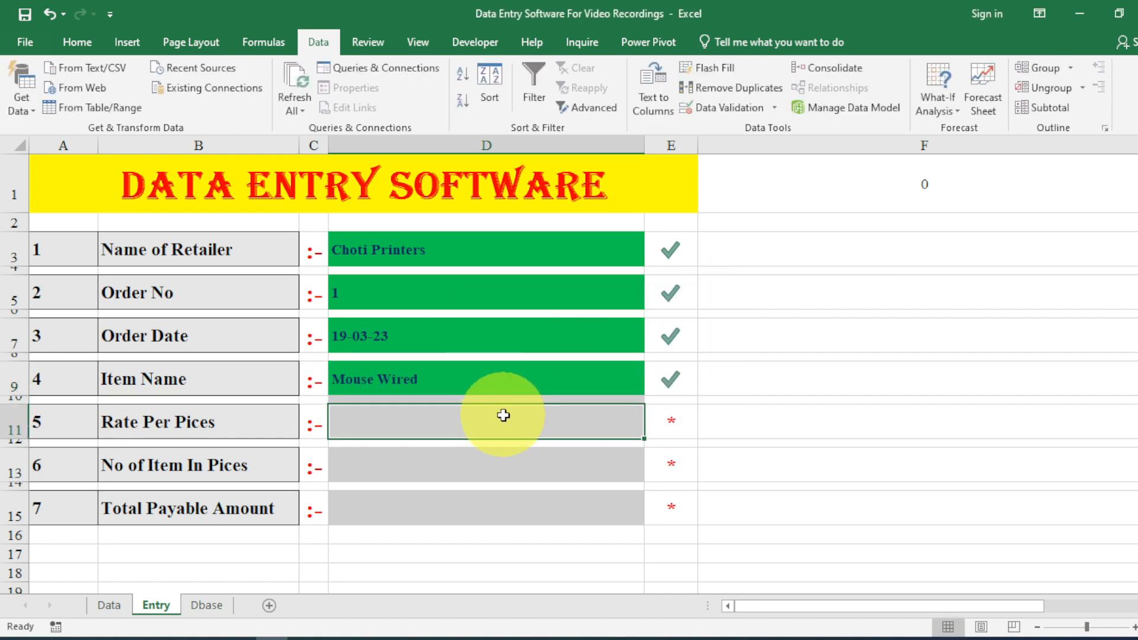
pyautogui.click(112, 607)
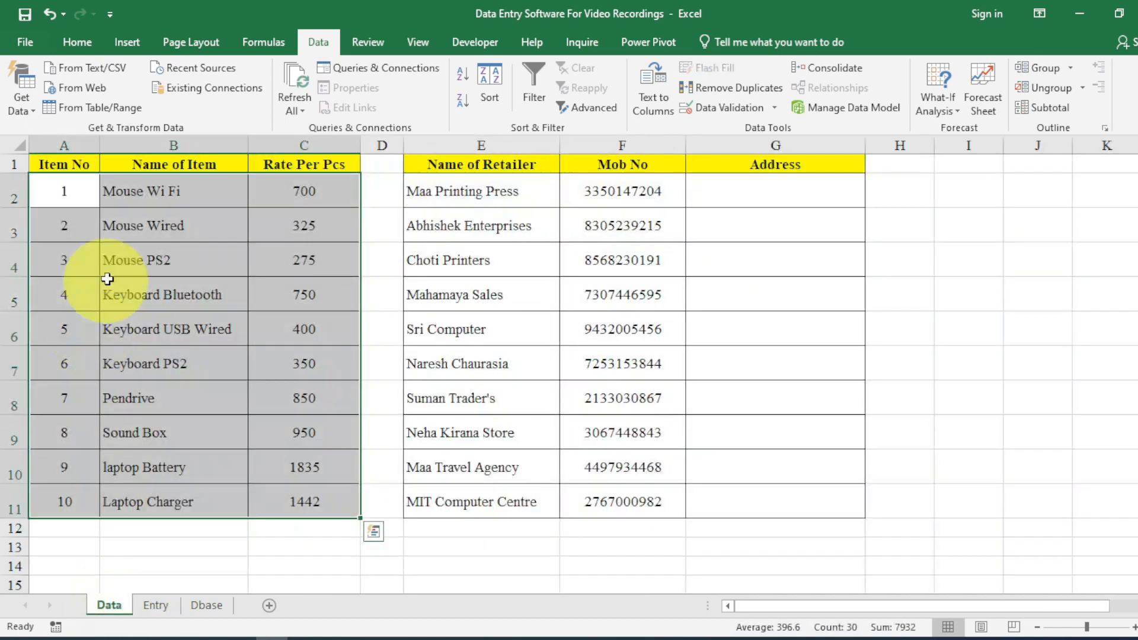
# In D11, begin the rate formula =IF(D9="","",VLOOKUP(D9, referencing Item Name.
pyautogui.click(164, 609)
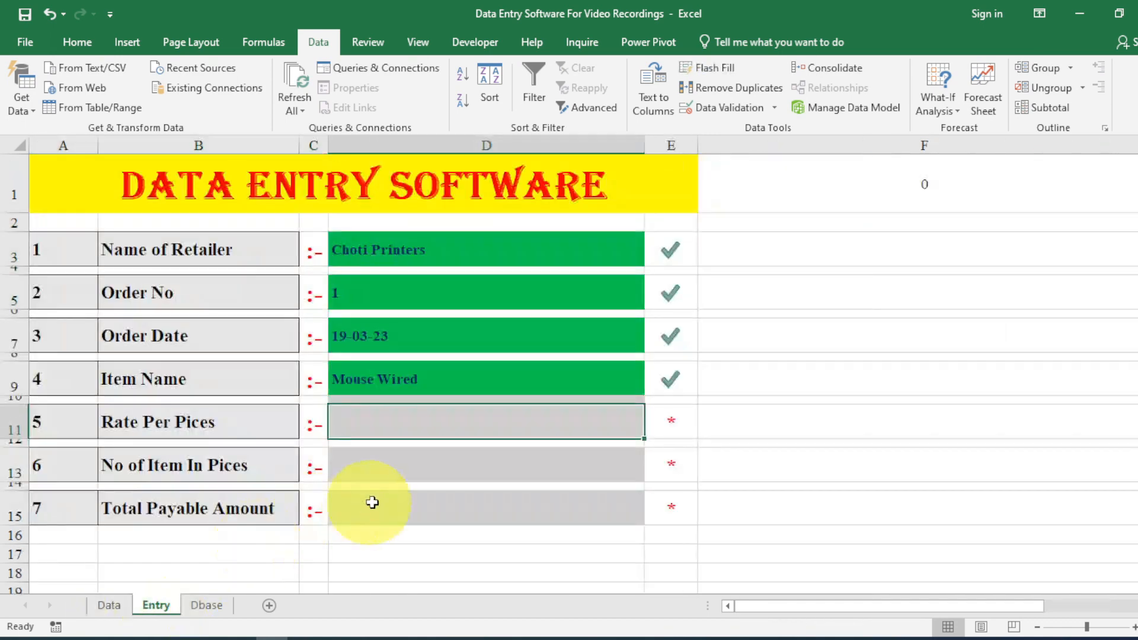
pyautogui.write('=')
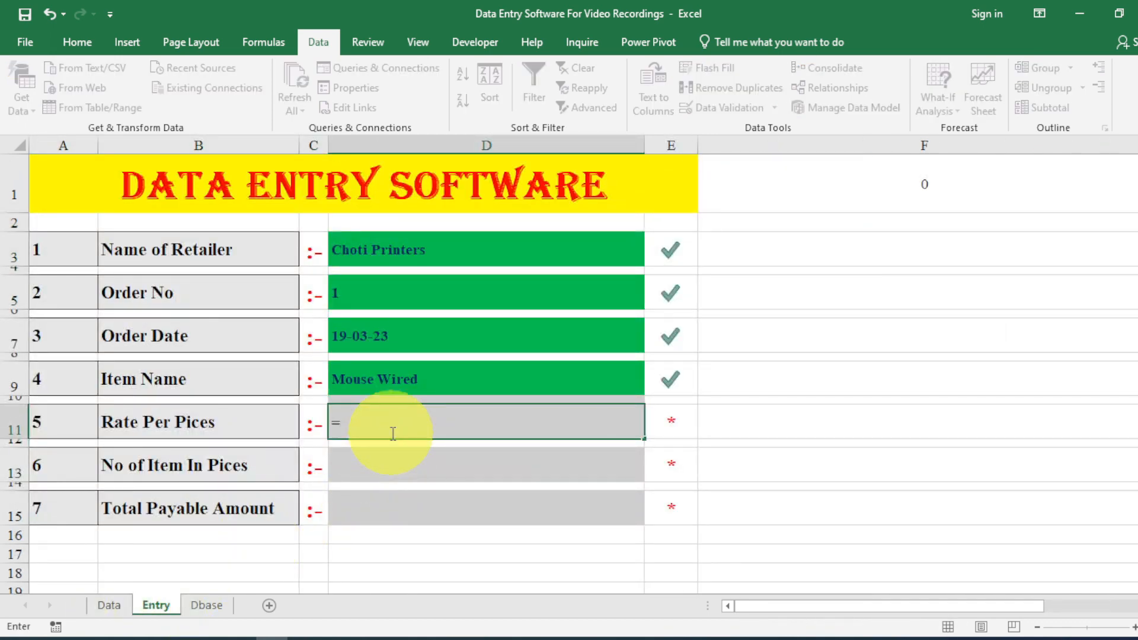
pyautogui.write('if(')
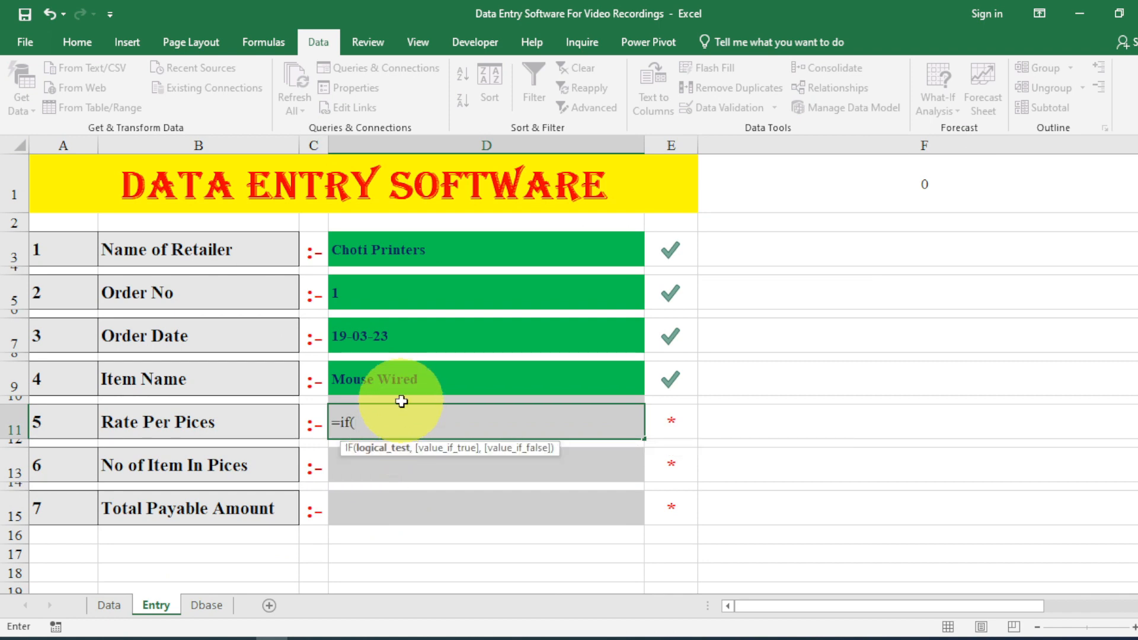
pyautogui.click(399, 389)
pyautogui.write('=')
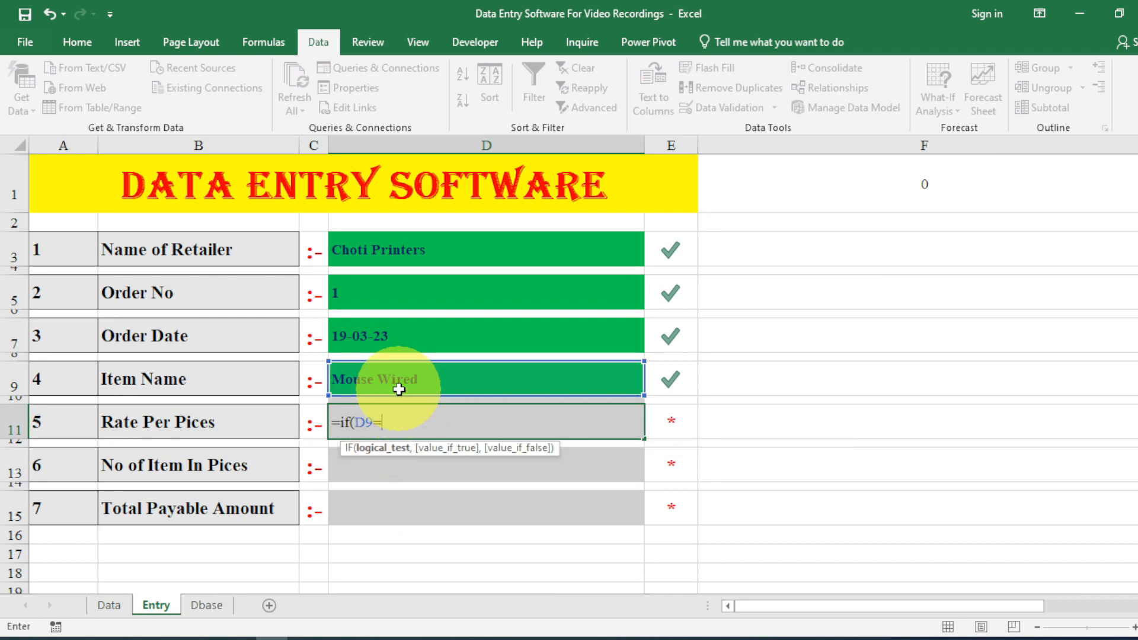
pyautogui.write('"",')
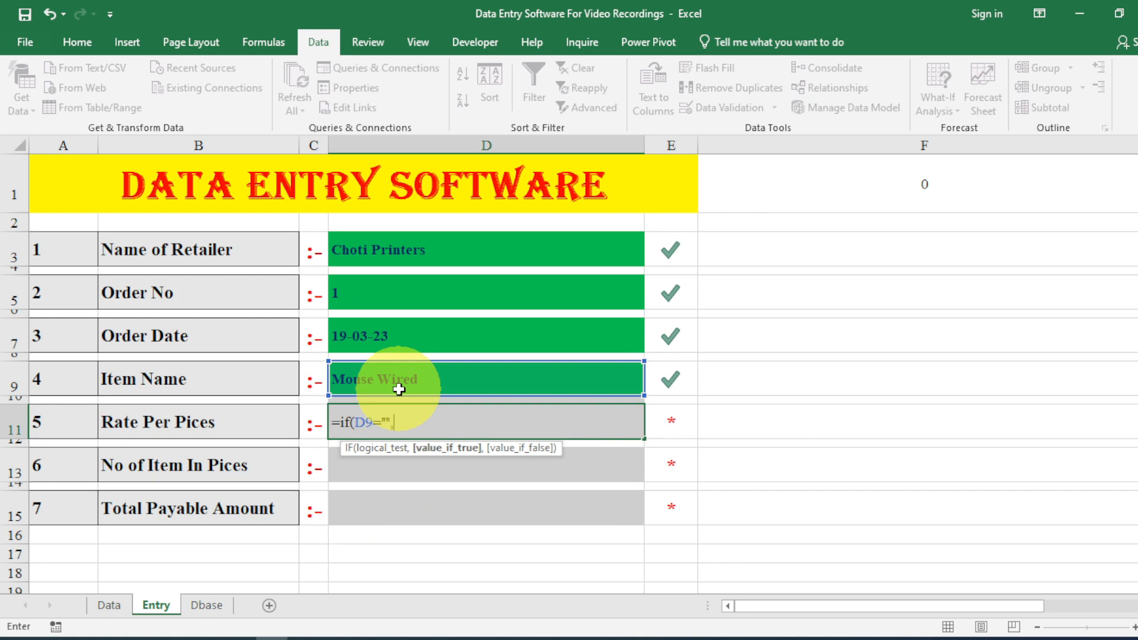
pyautogui.write('"",')
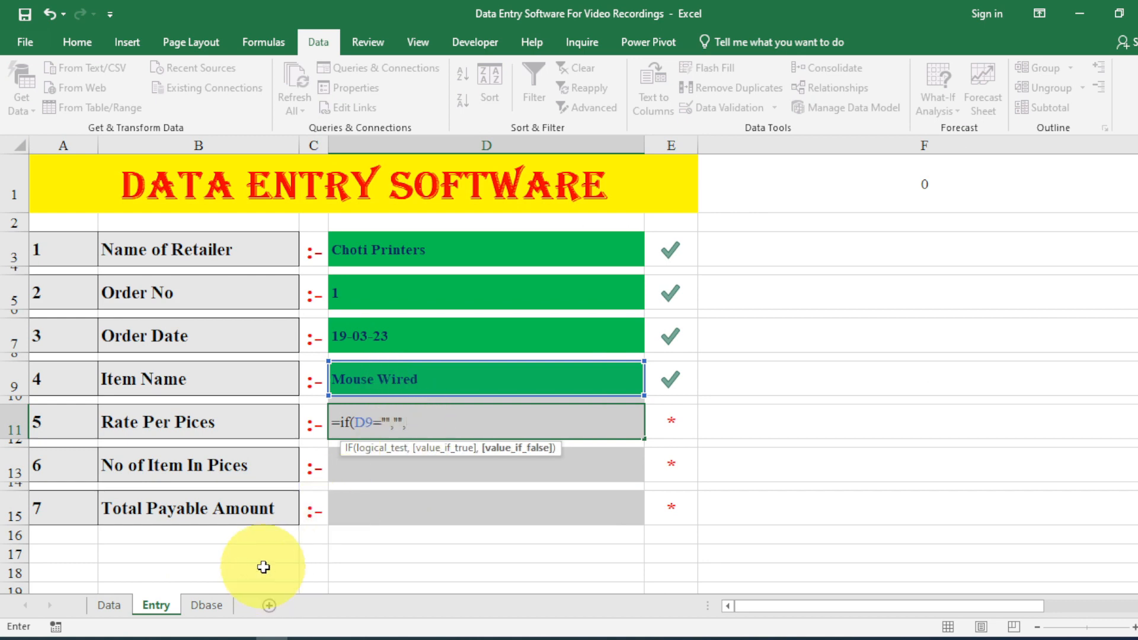
pyautogui.write('vlookup')
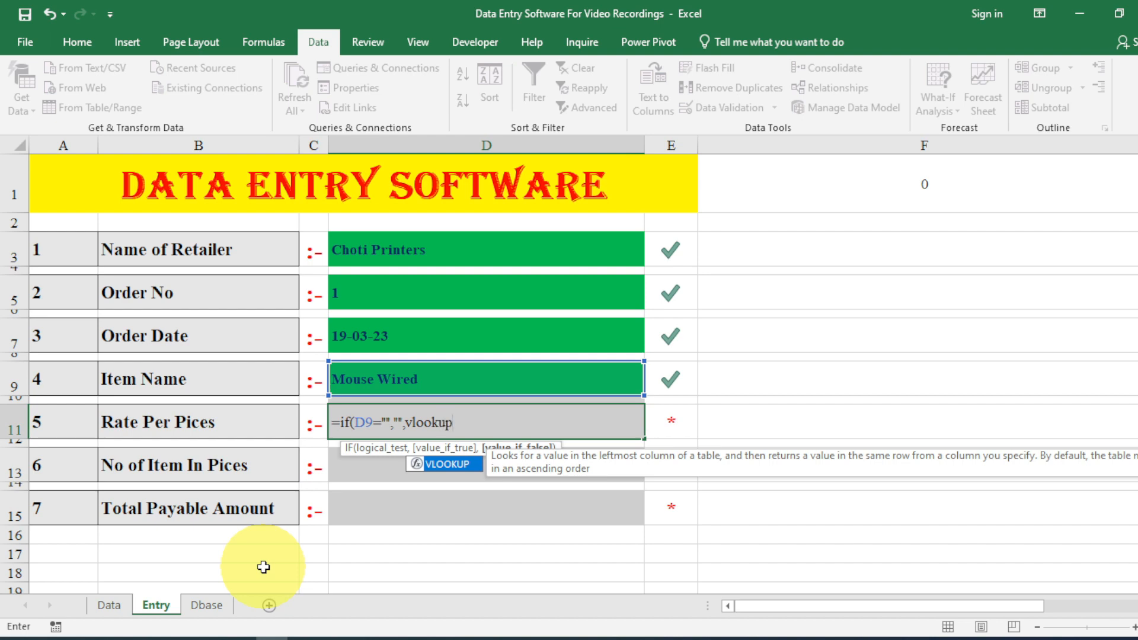
pyautogui.press('Escape')
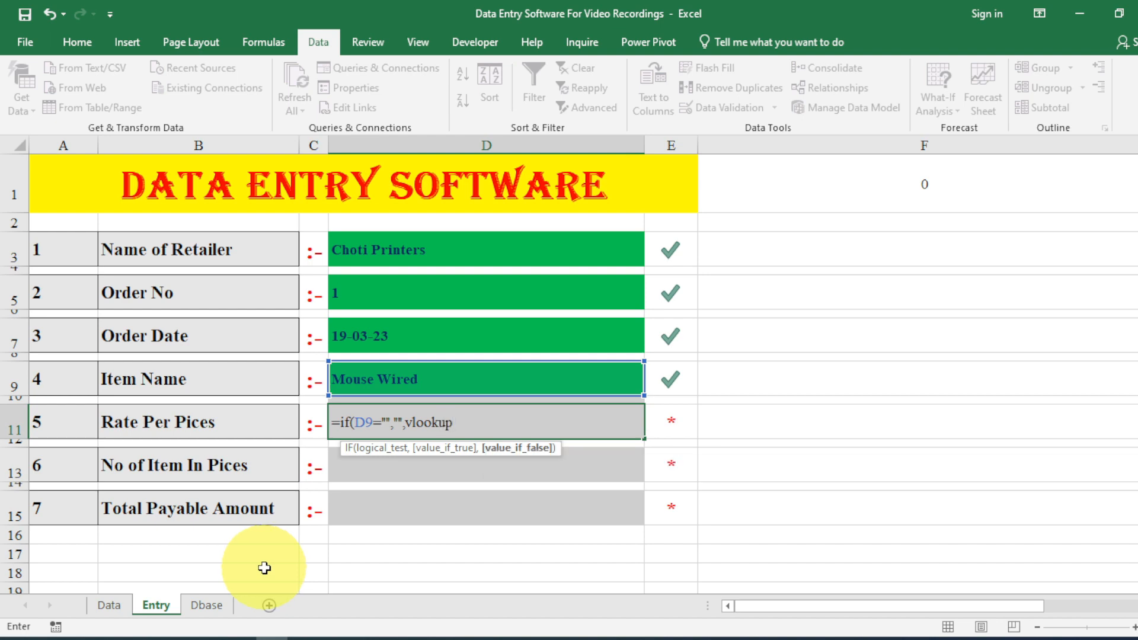
pyautogui.write('(')
pyautogui.click(353, 377)
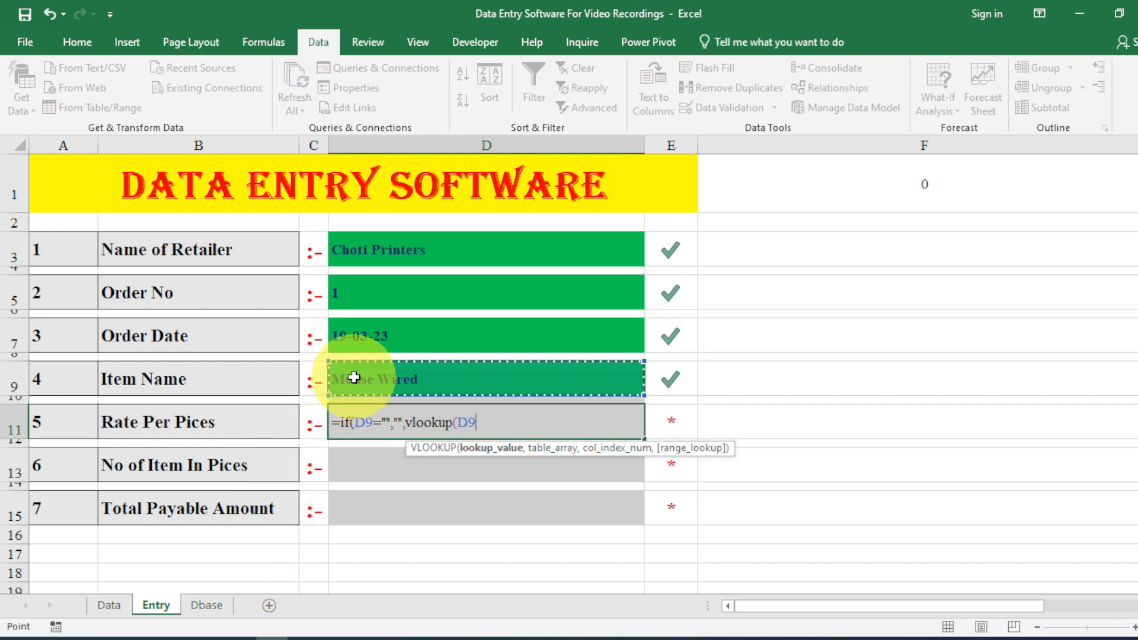
pyautogui.write(',')
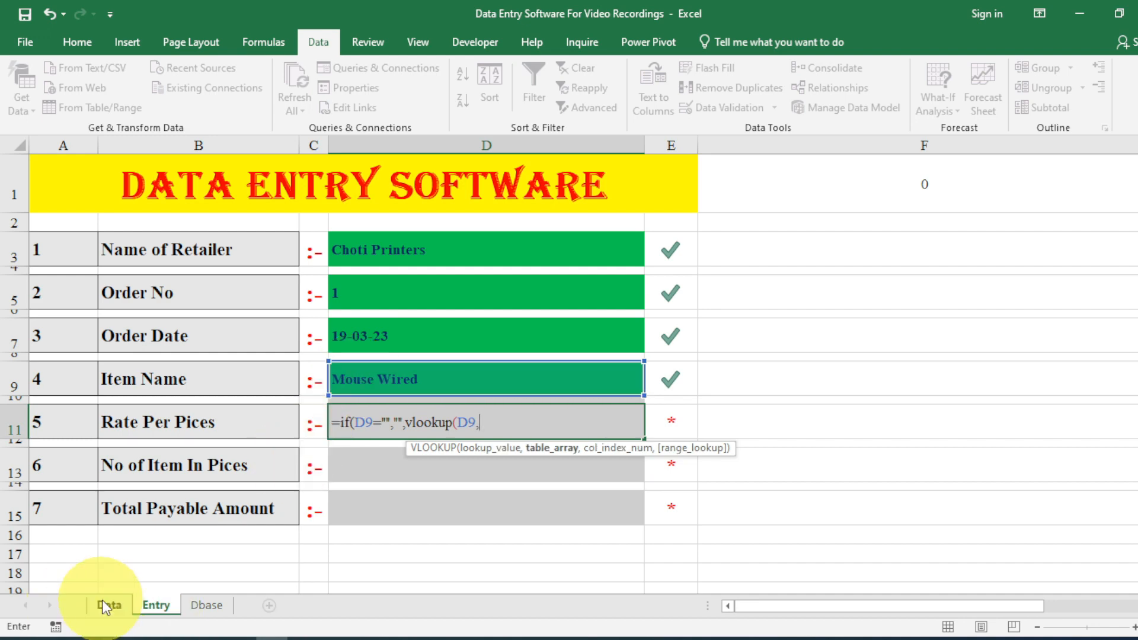
# Finish the lookup on Data!B2:C11, column 2, exact match, and accept Excel's correction.
pyautogui.click(108, 604)
pyautogui.click(113, 198)
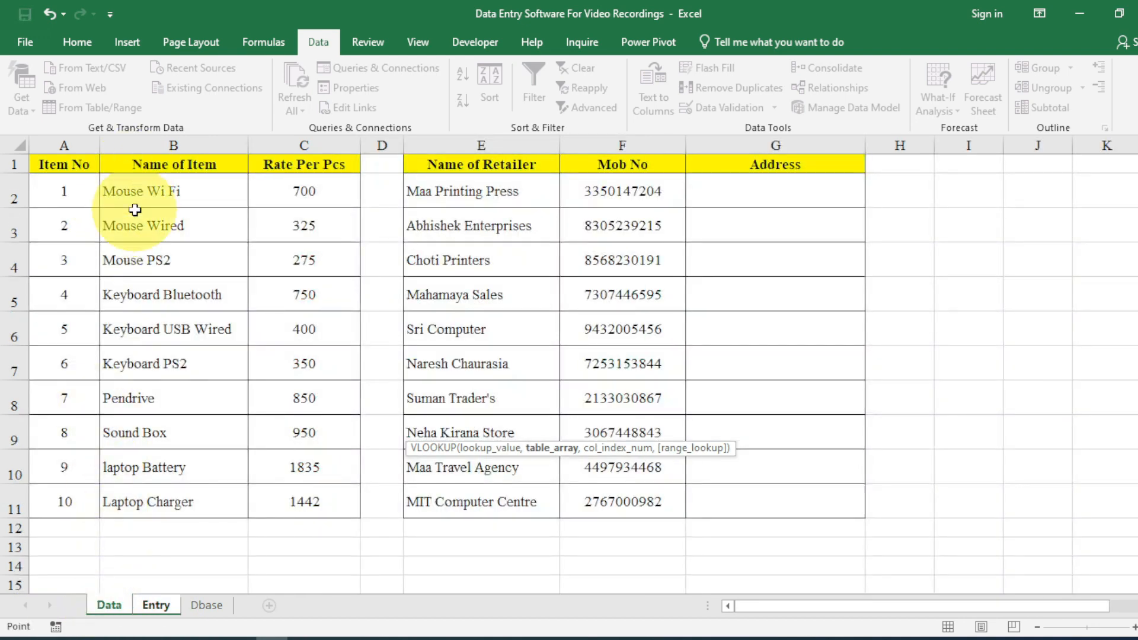
pyautogui.moveTo(141, 214); pyautogui.dragTo(289, 501)
pyautogui.write(',')
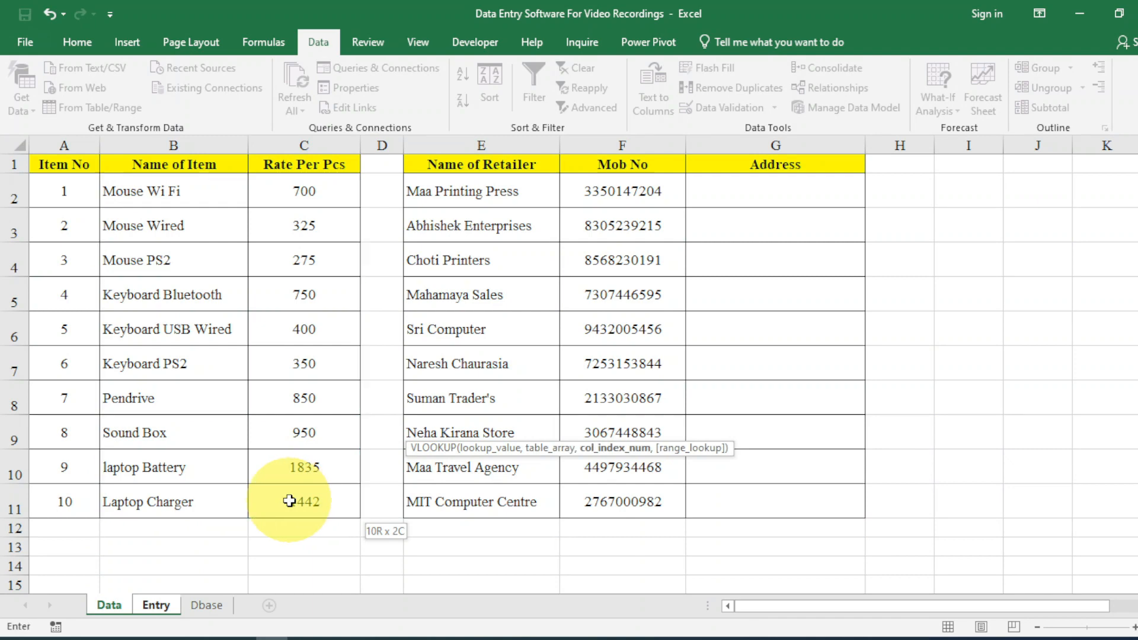
pyautogui.write('2,')
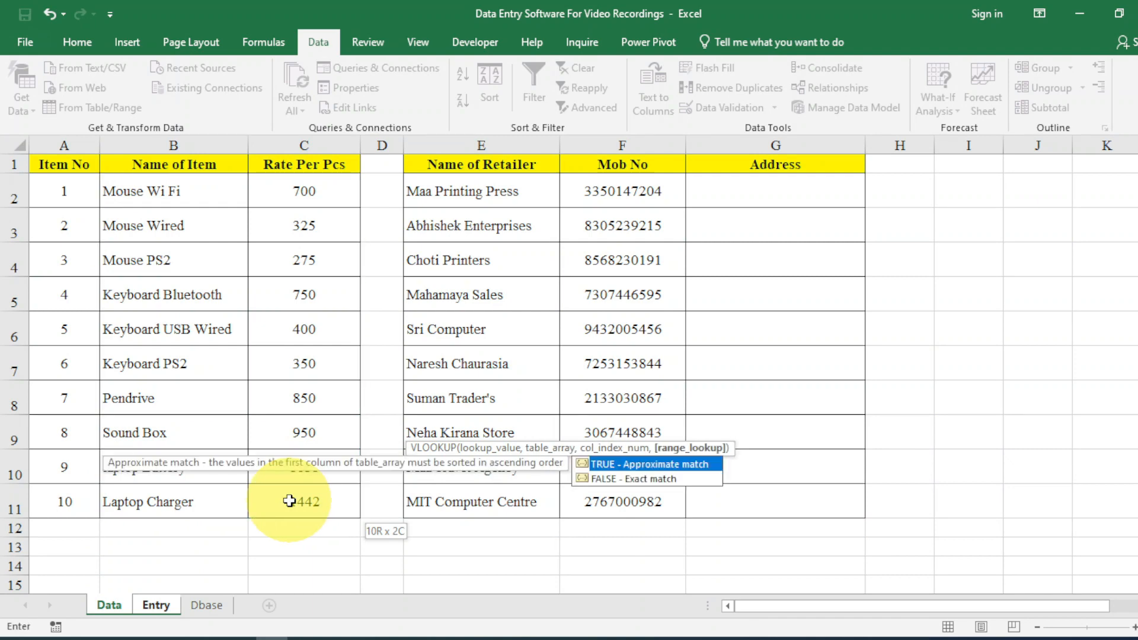
pyautogui.write('0)')
pyautogui.press('Return')
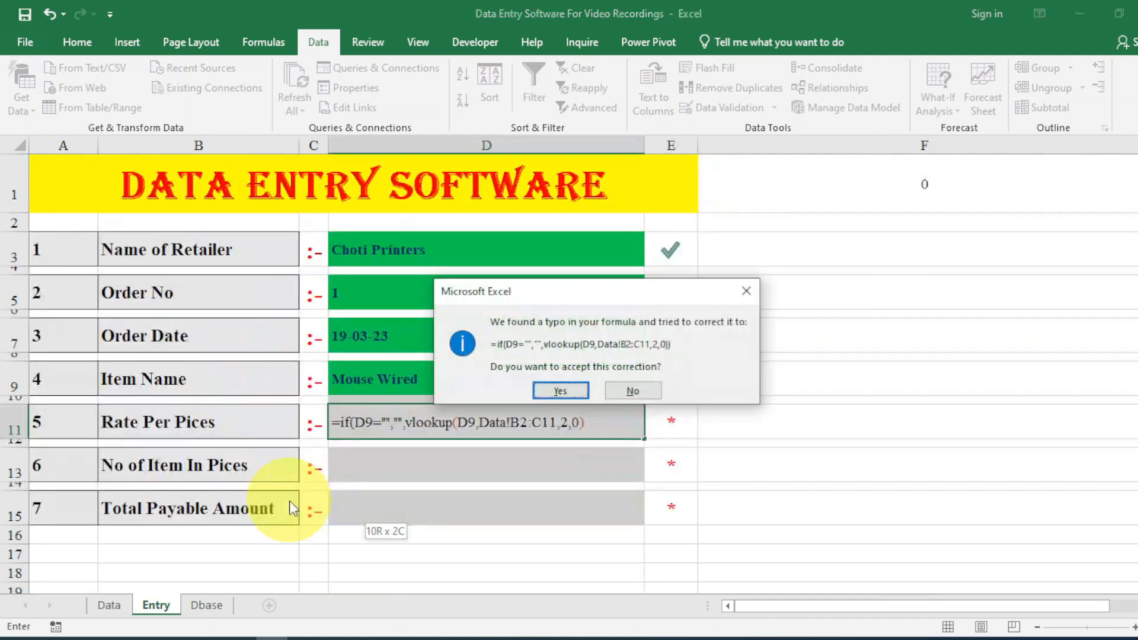
pyautogui.click(569, 395)
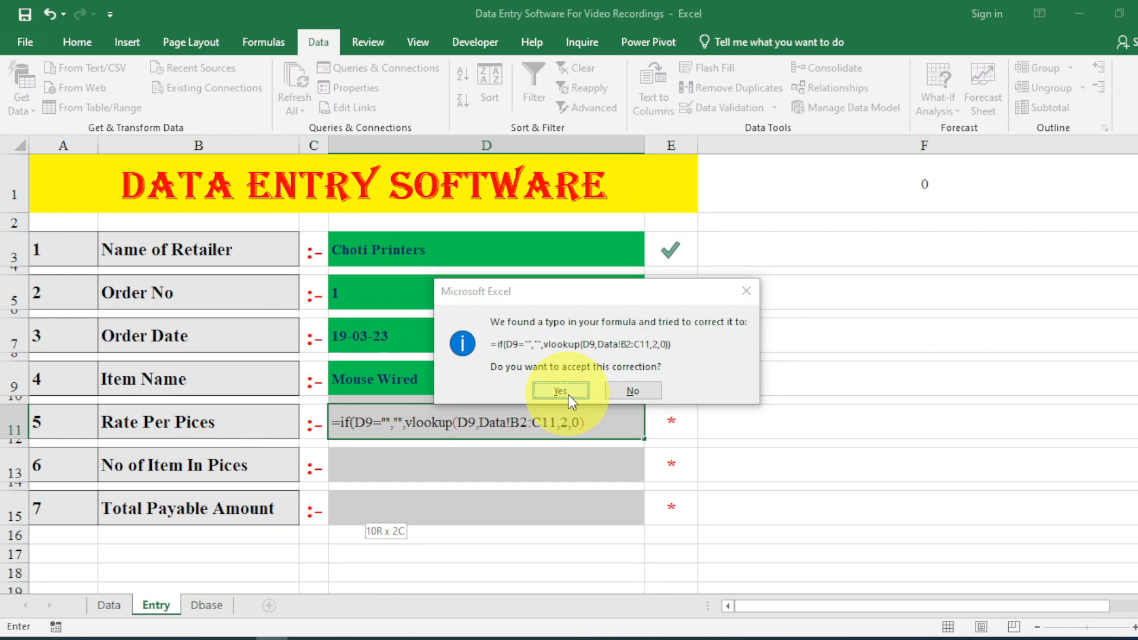
# Centre the rate in D11 and switch Item Name to Mouse PS2, showing rate 275.
pyautogui.click(82, 44)
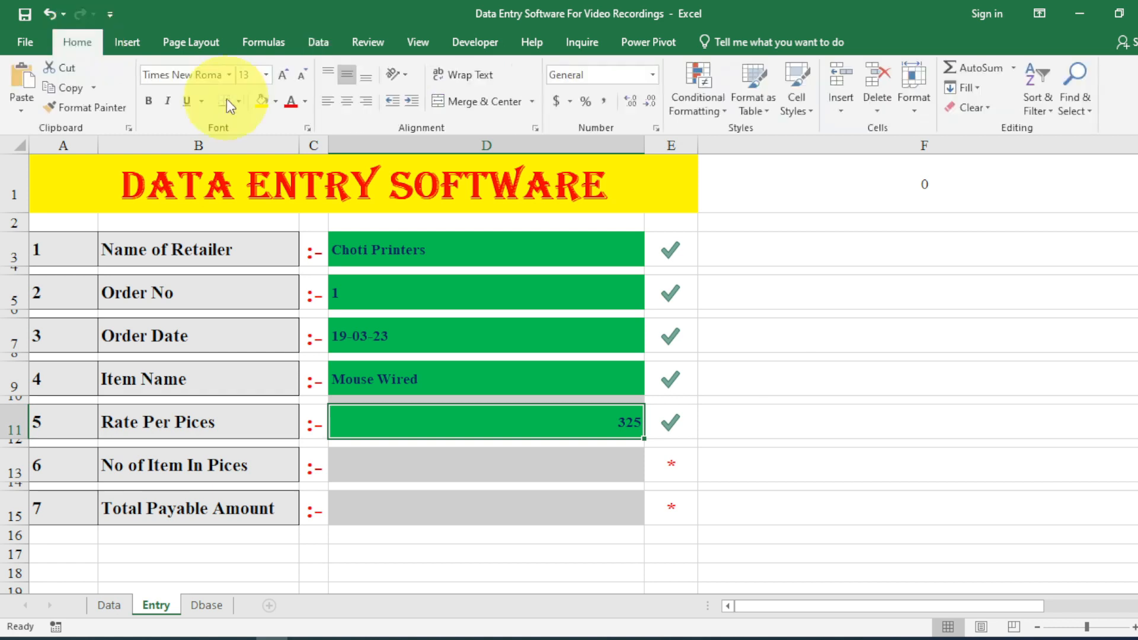
pyautogui.click(347, 102)
pyautogui.click(460, 372)
pyautogui.click(651, 387)
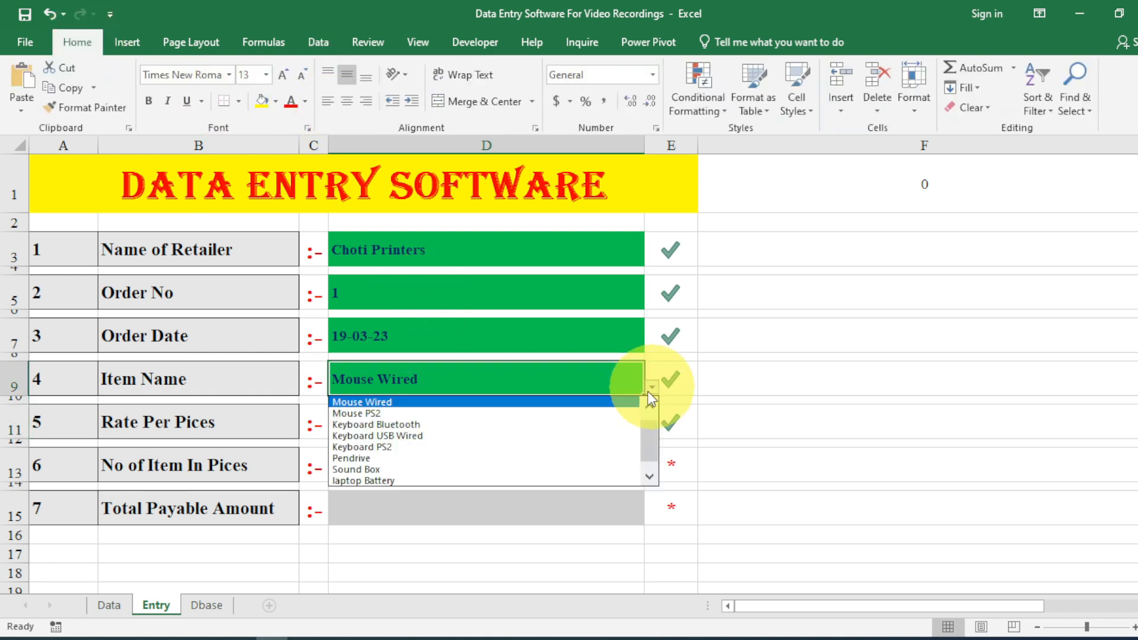
pyautogui.click(623, 417)
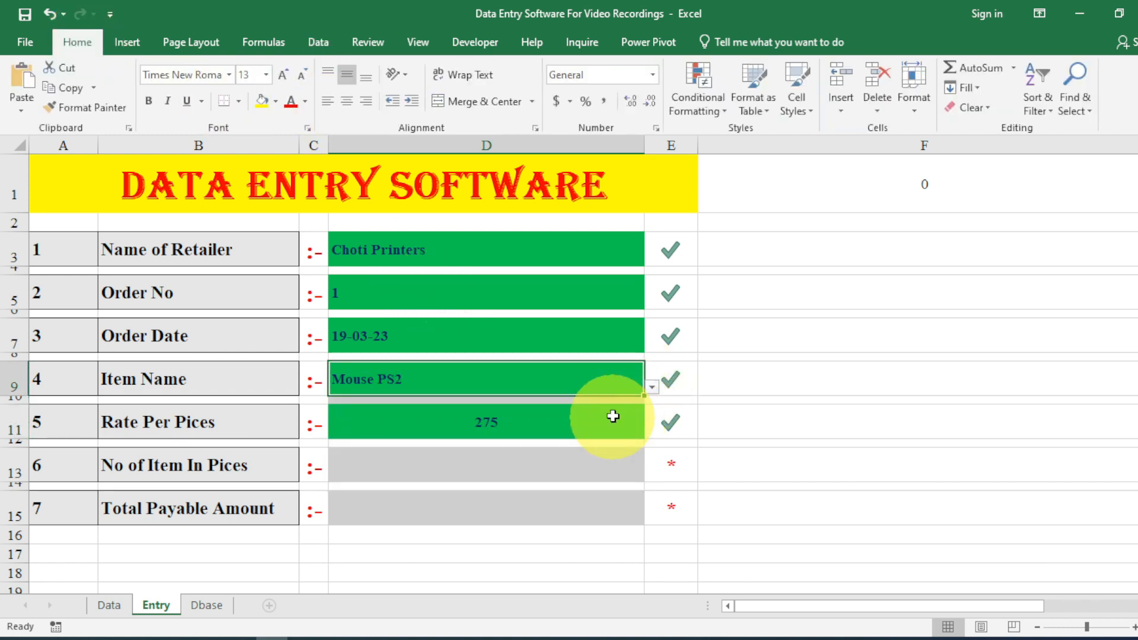
# Enter test text fsdfsdfs in D13, then clear it.
pyautogui.click(526, 460)
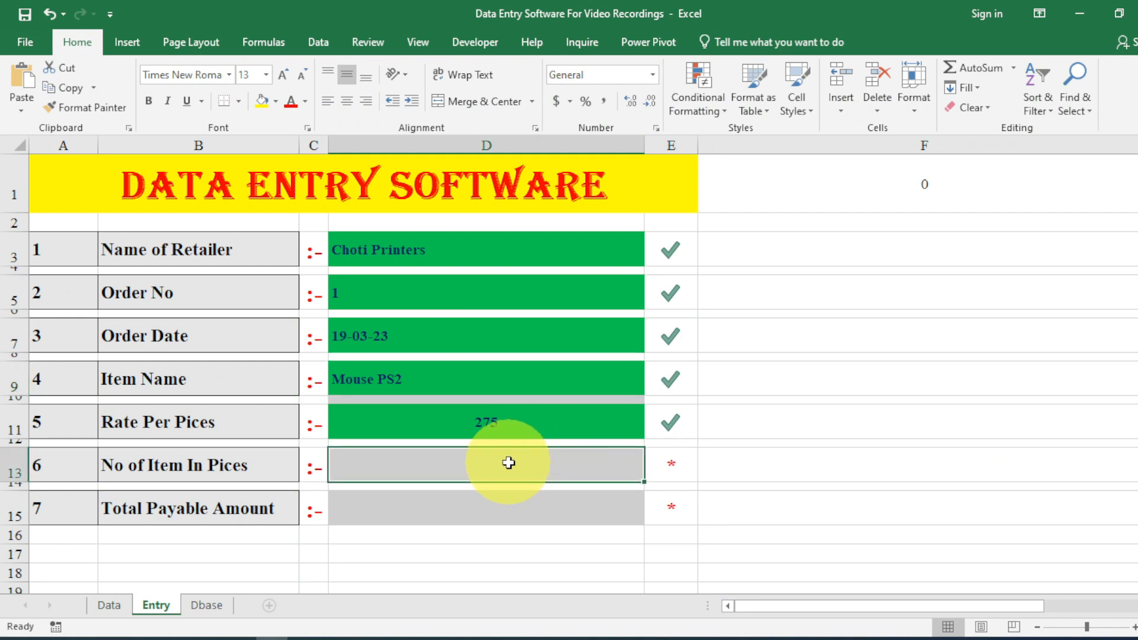
pyautogui.write('fsdfsdfs')
pyautogui.press('Return')
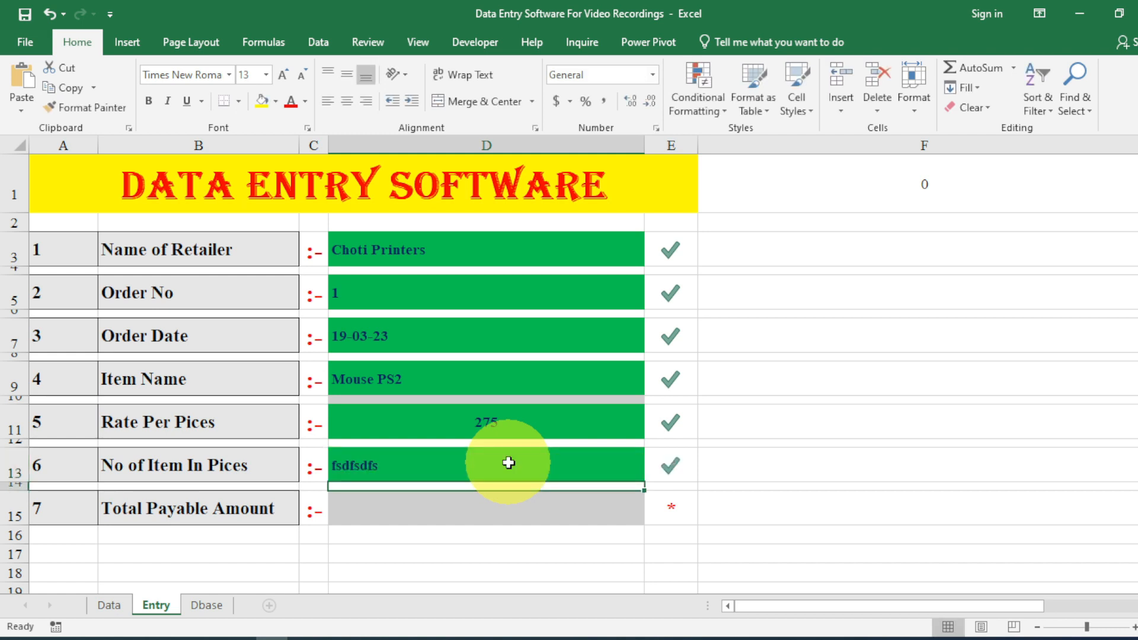
pyautogui.click(508, 462)
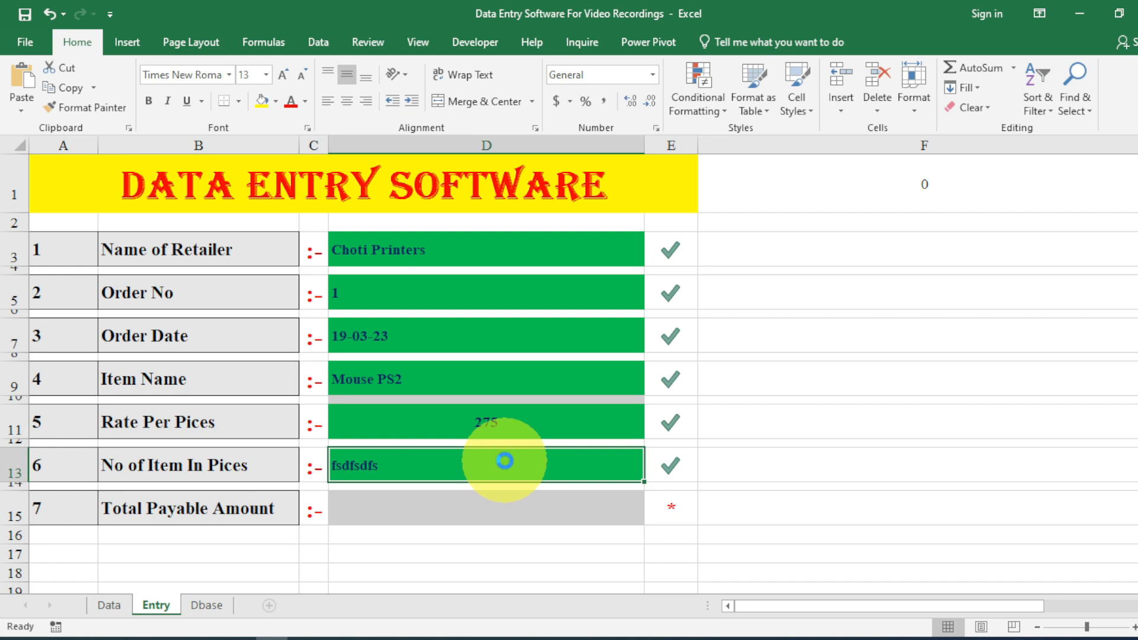
pyautogui.press('Delete')
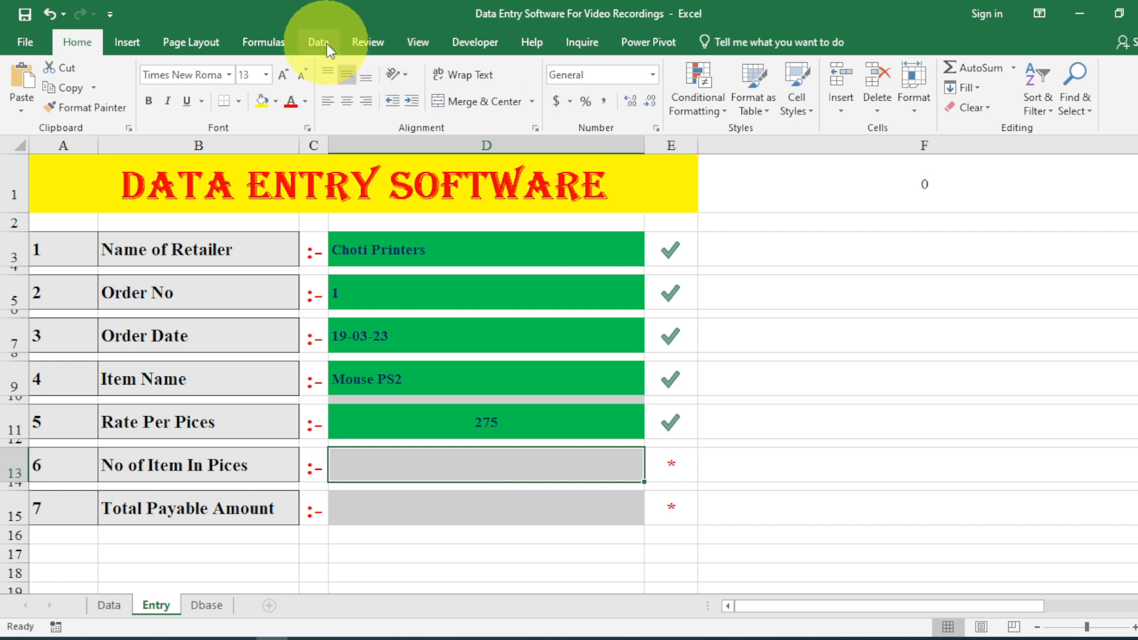
# Add a Custom validation rule =ISNUMBER(D13) to the No of Item In Pices cell D13.
pyautogui.click(319, 42)
pyautogui.click(730, 110)
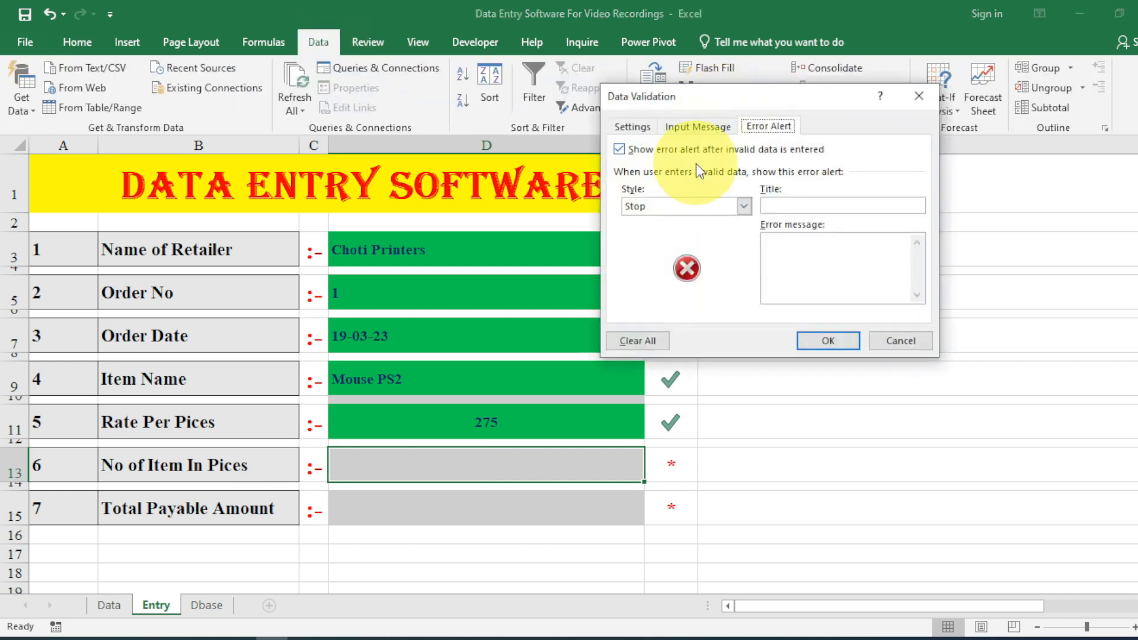
pyautogui.click(632, 127)
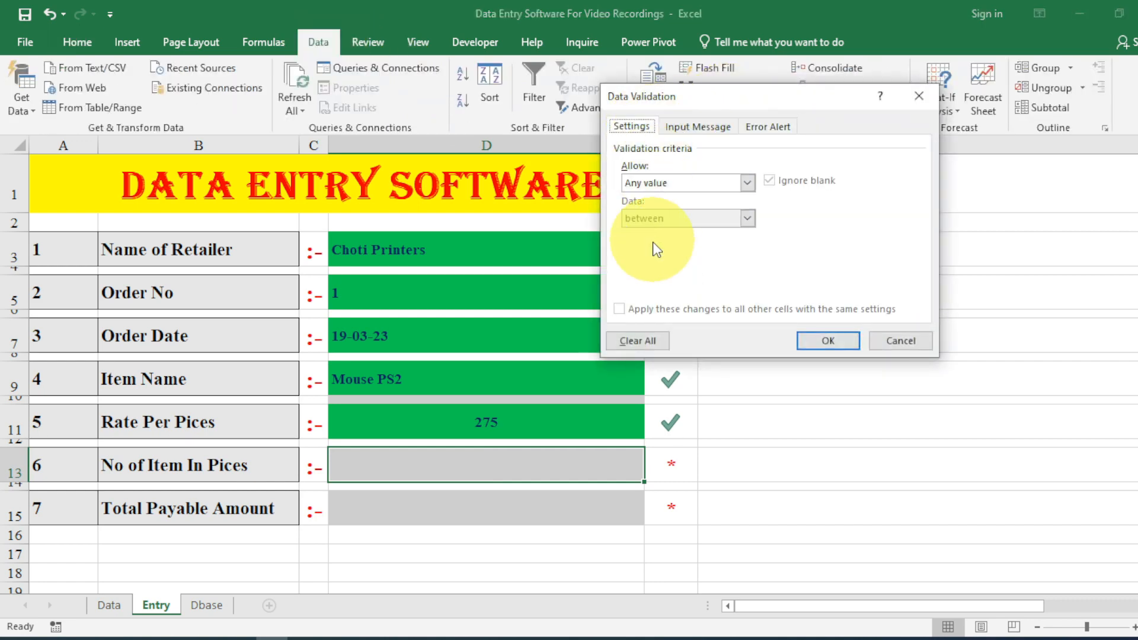
pyautogui.click(665, 183)
pyautogui.click(663, 277)
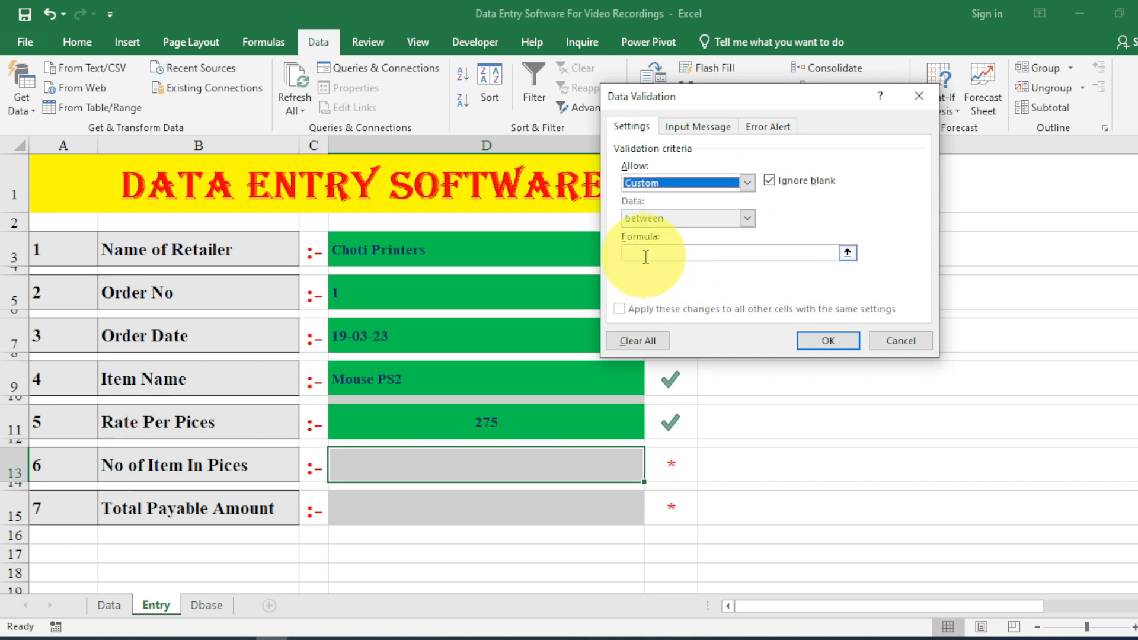
pyautogui.click(646, 255)
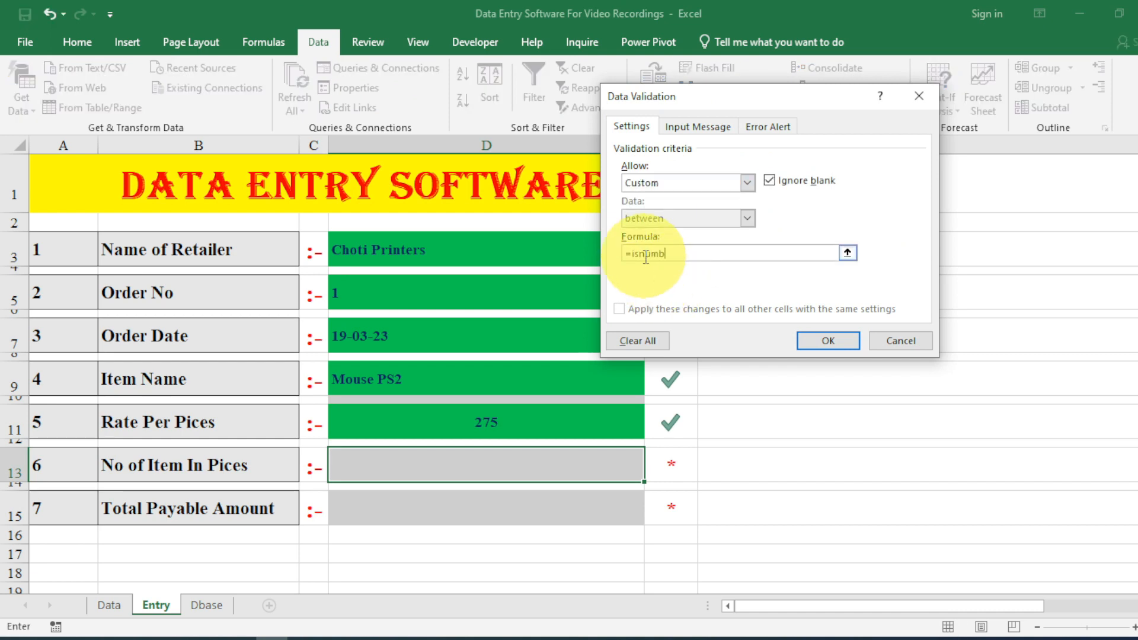
pyautogui.write('=isnumber(')
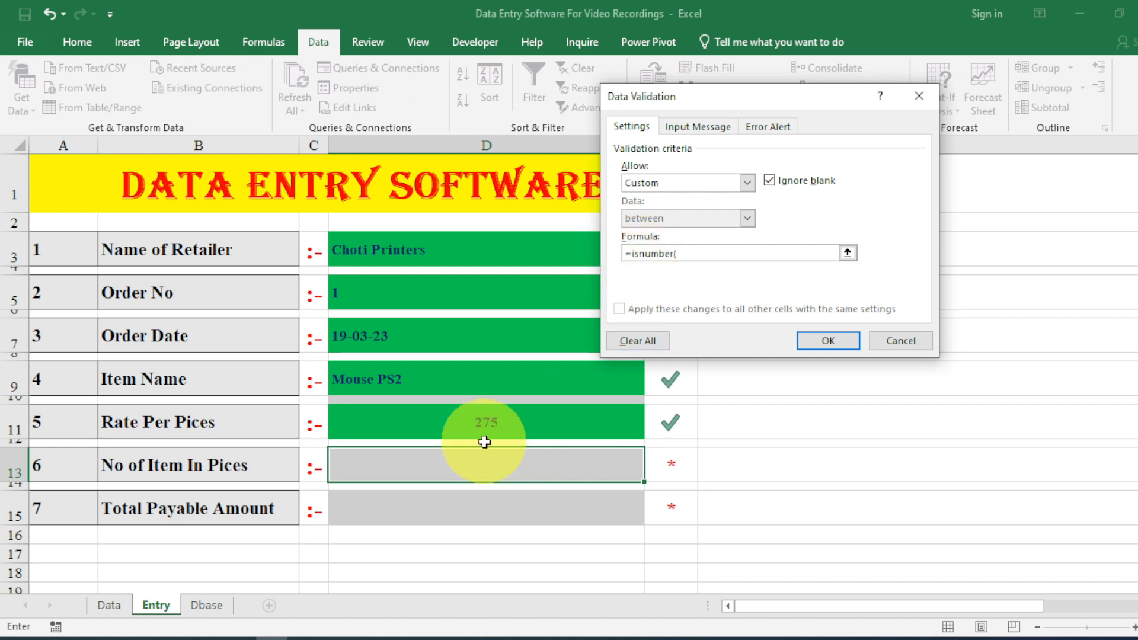
pyautogui.click(486, 463)
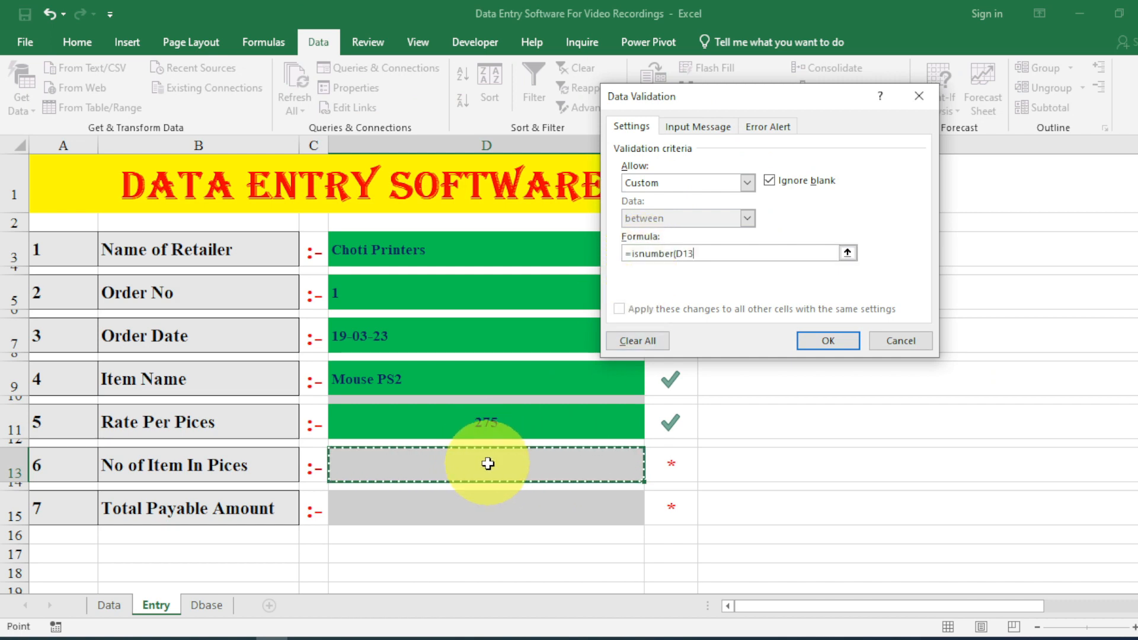
pyautogui.write(')')
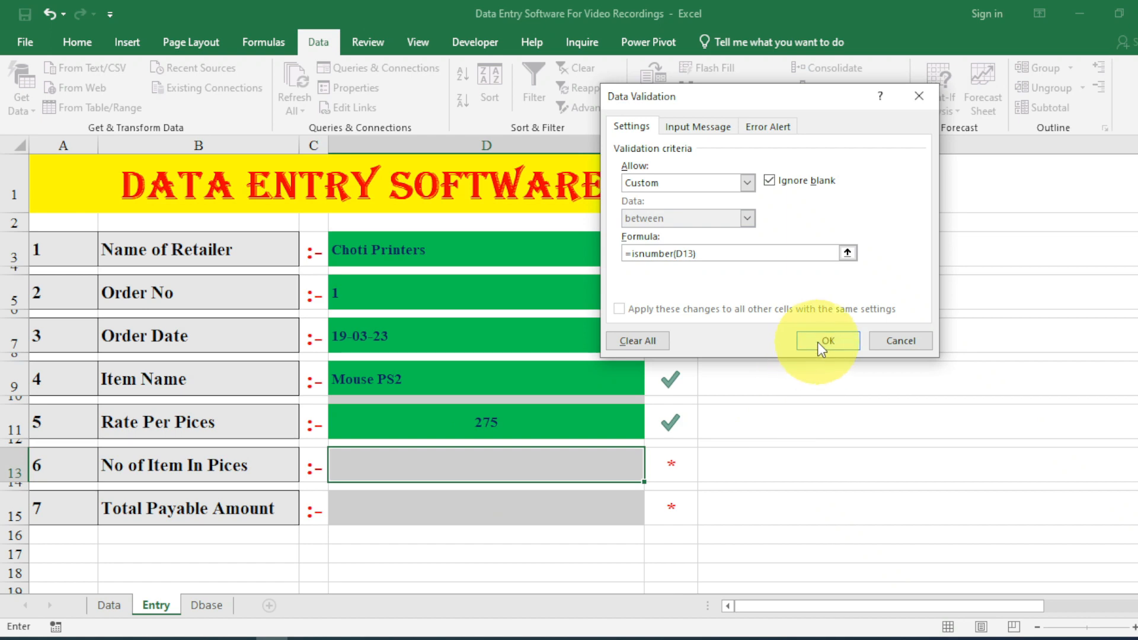
pyautogui.click(816, 340)
# Test D13 with text fdsfdssf and dismiss the rejection error.
pyautogui.write('fdsfdssf')
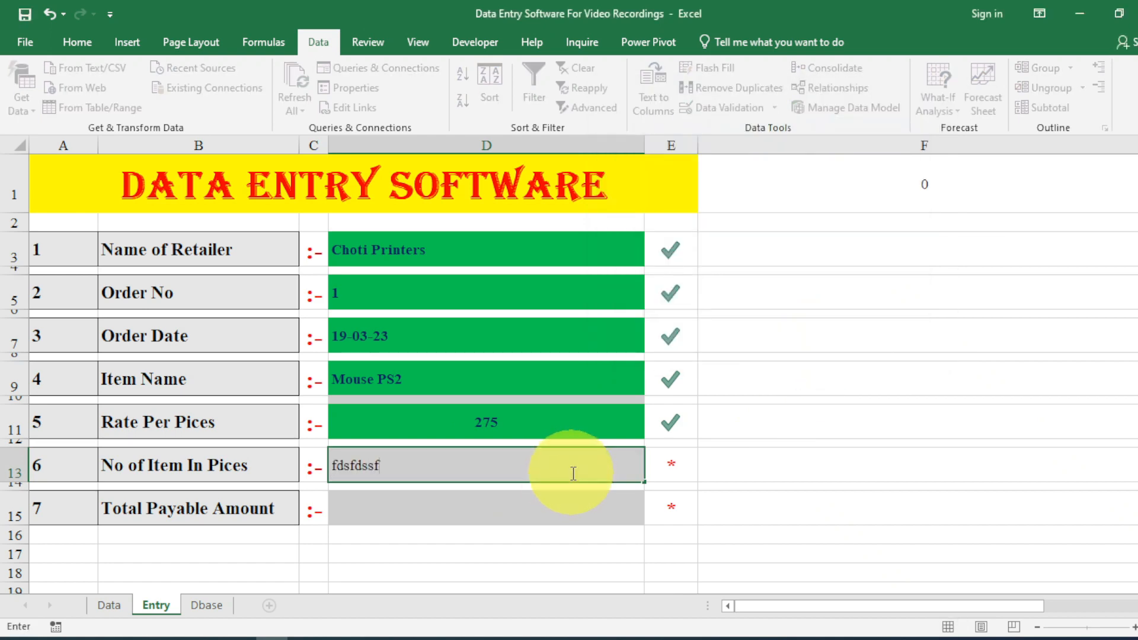
pyautogui.press('Return')
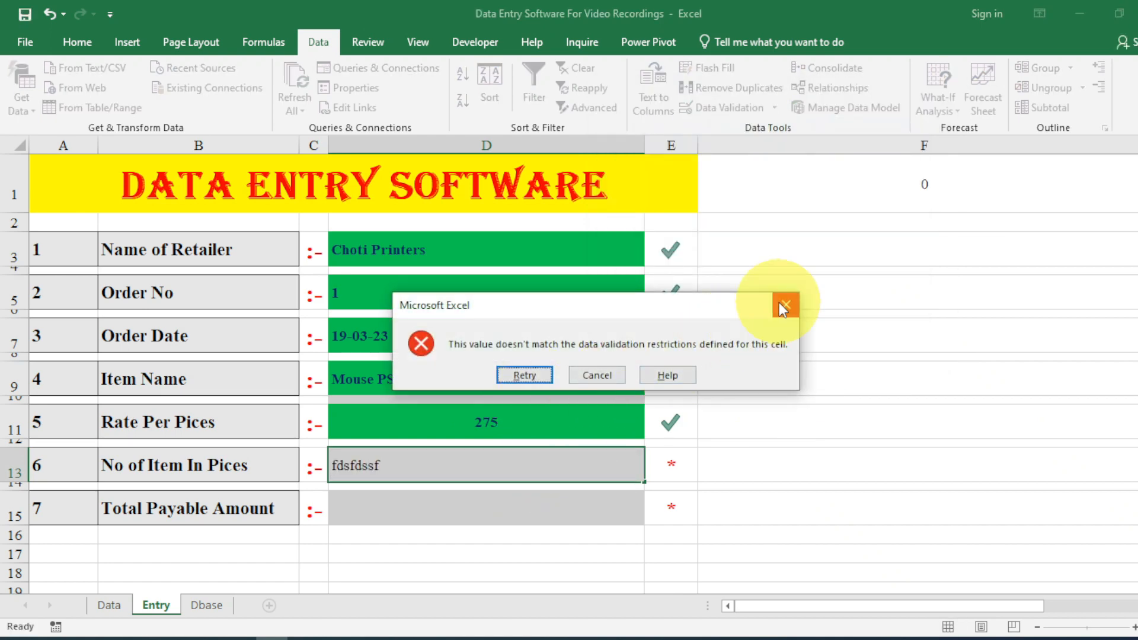
pyautogui.click(785, 304)
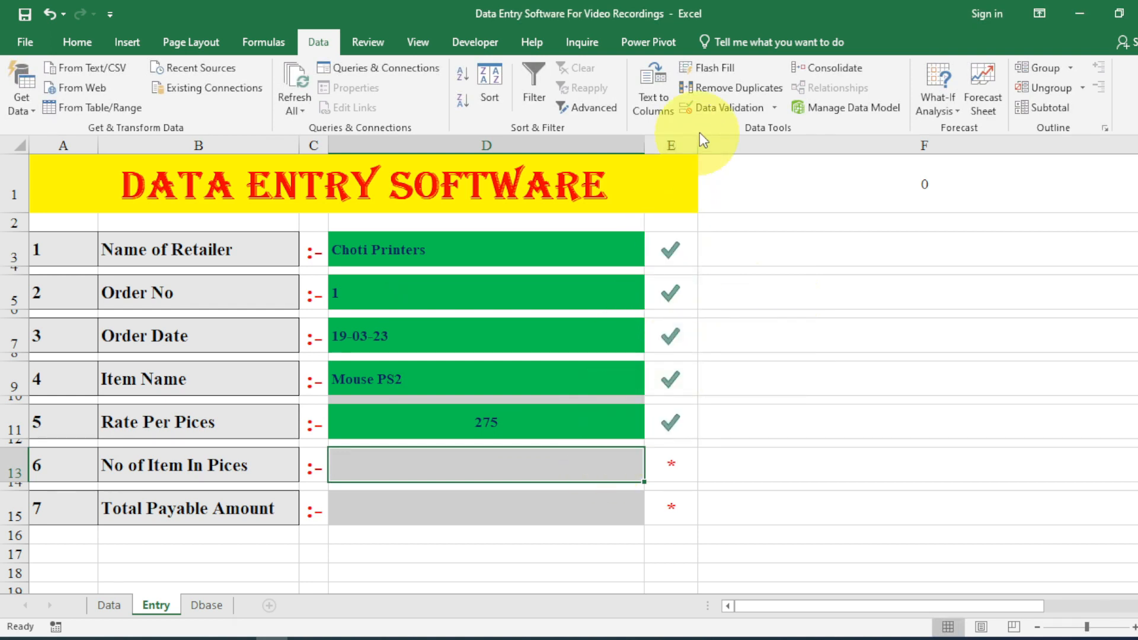
# Set D13's error alert title 'Quantity is not in text' and message 'Kindly Type only number'.
pyautogui.click(706, 113)
pyautogui.click(778, 132)
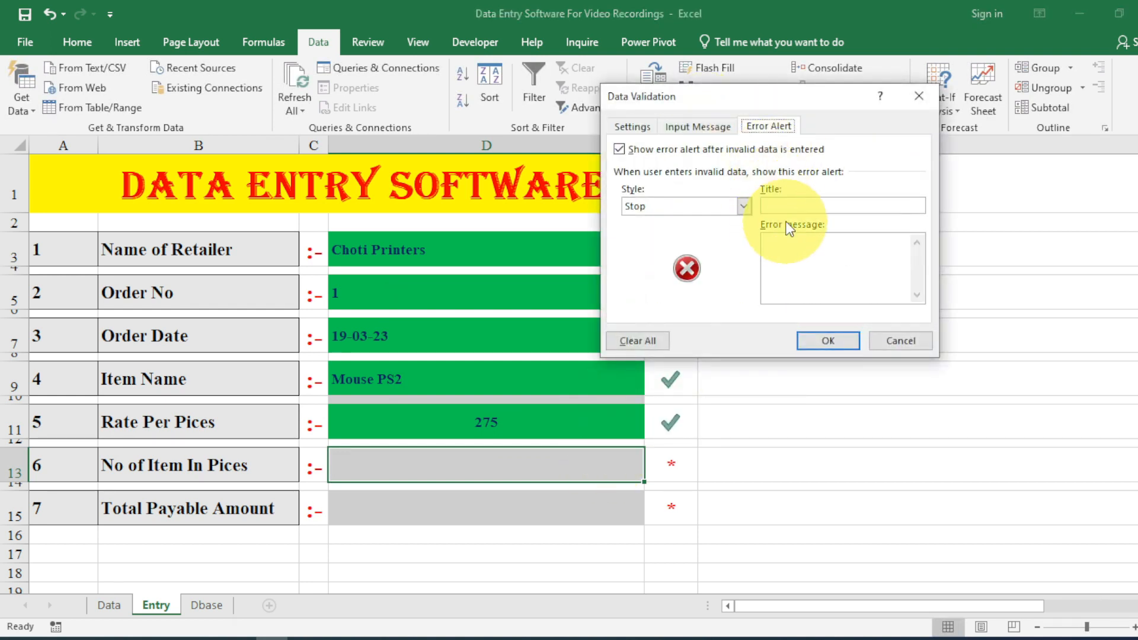
pyautogui.click(794, 204)
pyautogui.write('Quan')
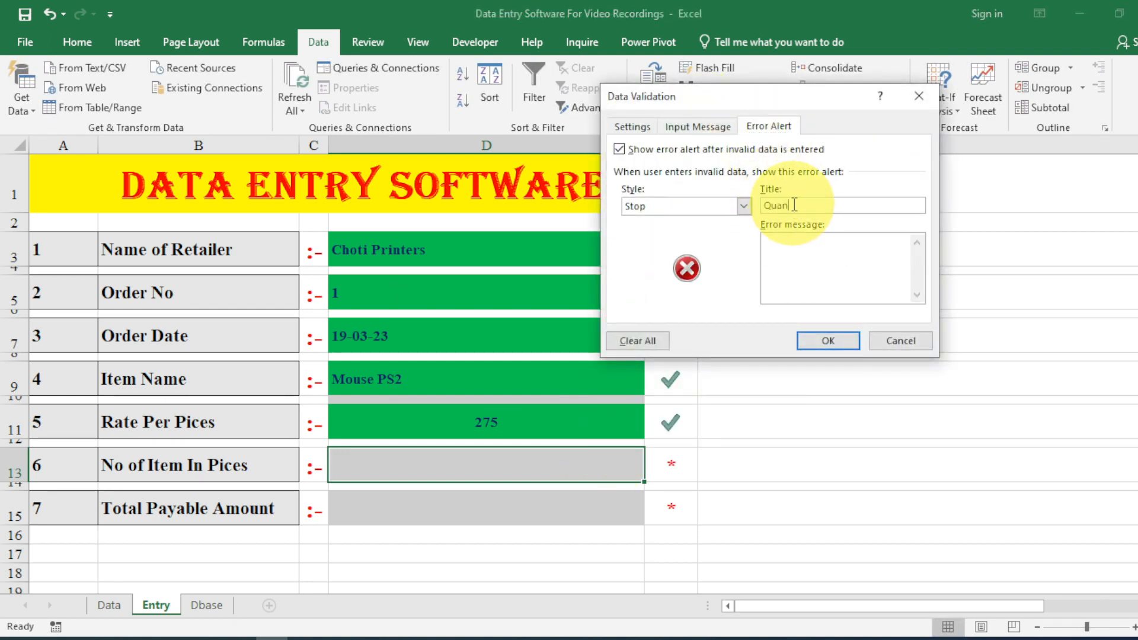
pyautogui.write('tity is not')
pyautogui.write(' in e')
pyautogui.write('Kind')
pyautogui.write('ly Type on')
pyautogui.write("ly number's.")
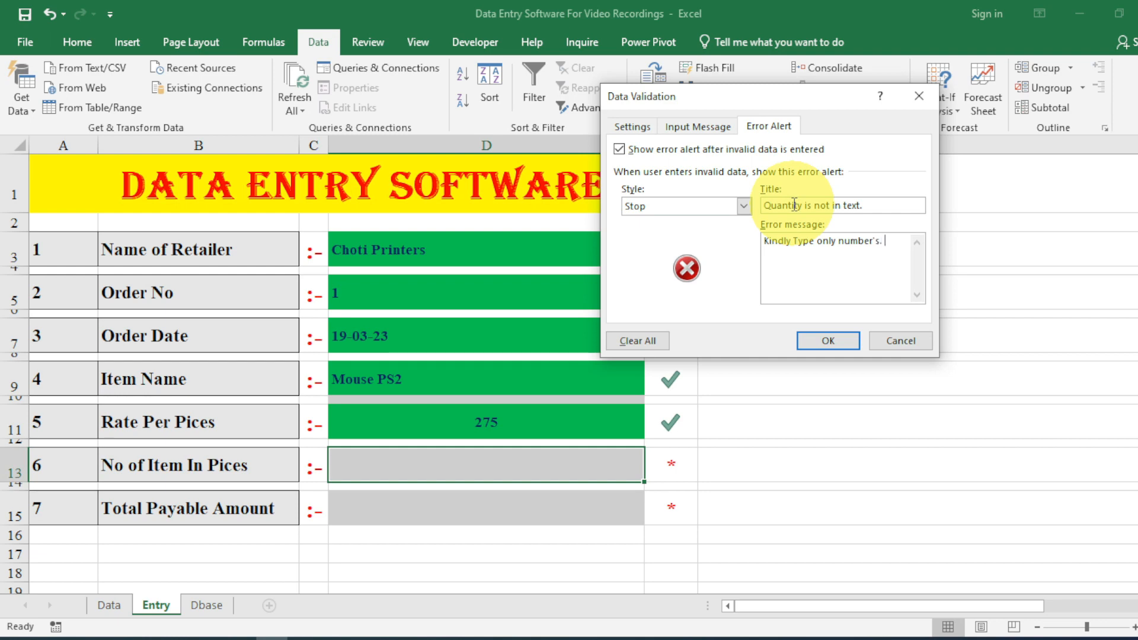
pyautogui.click(846, 336)
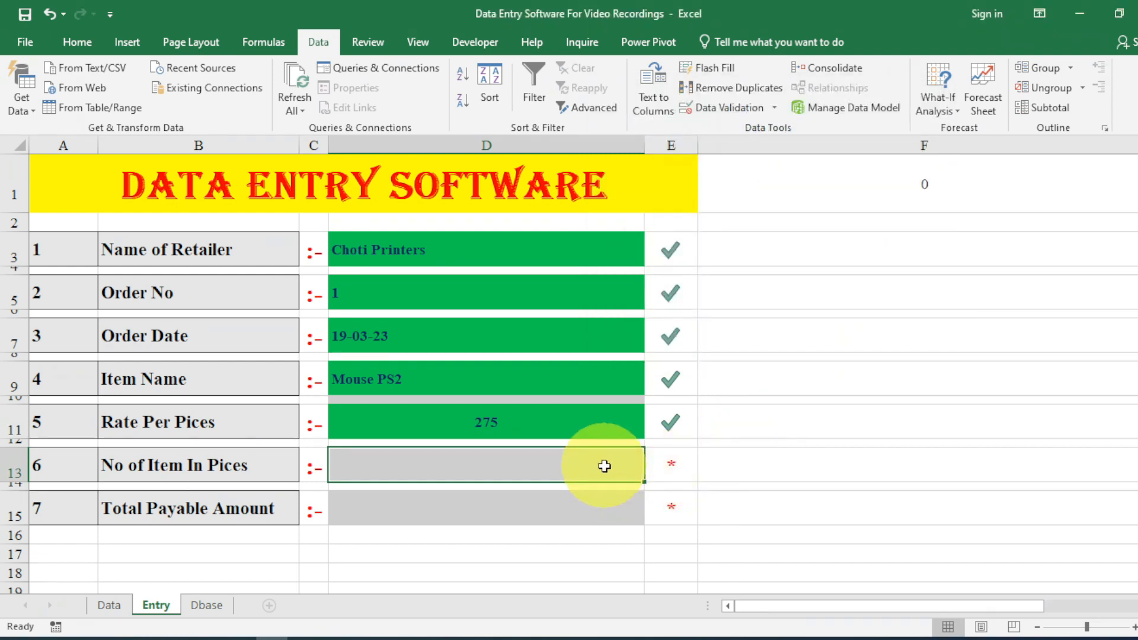
# Trigger the alert with text fsfds, then enter quantity 25 in D13.
pyautogui.write('fsfds')
pyautogui.press('Return')
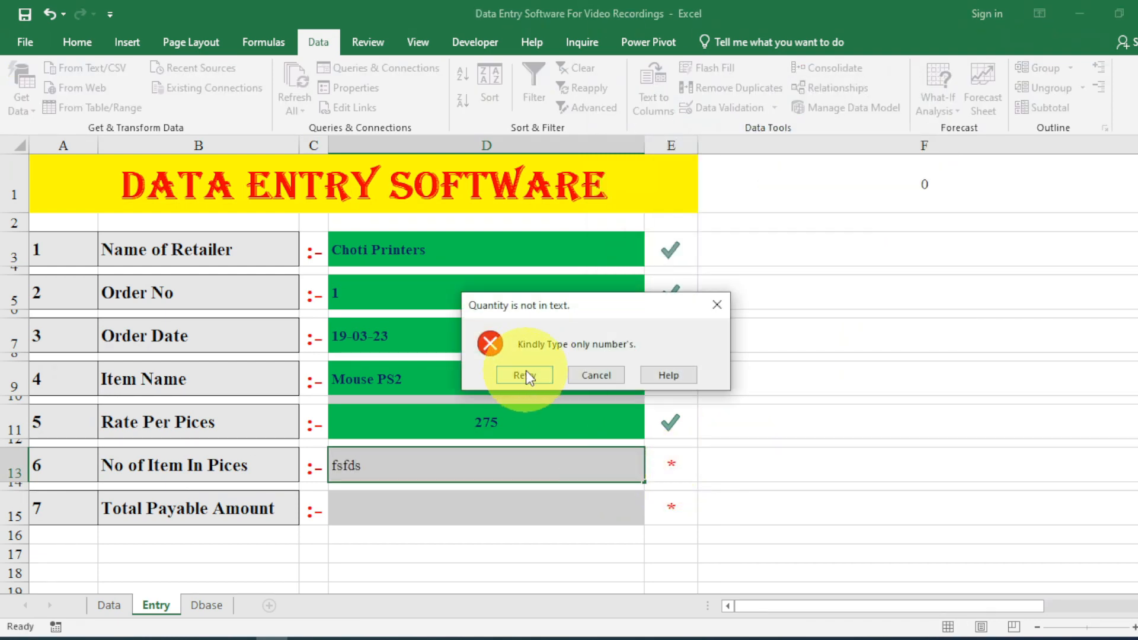
pyautogui.click(526, 371)
pyautogui.write('25')
pyautogui.press('Return')
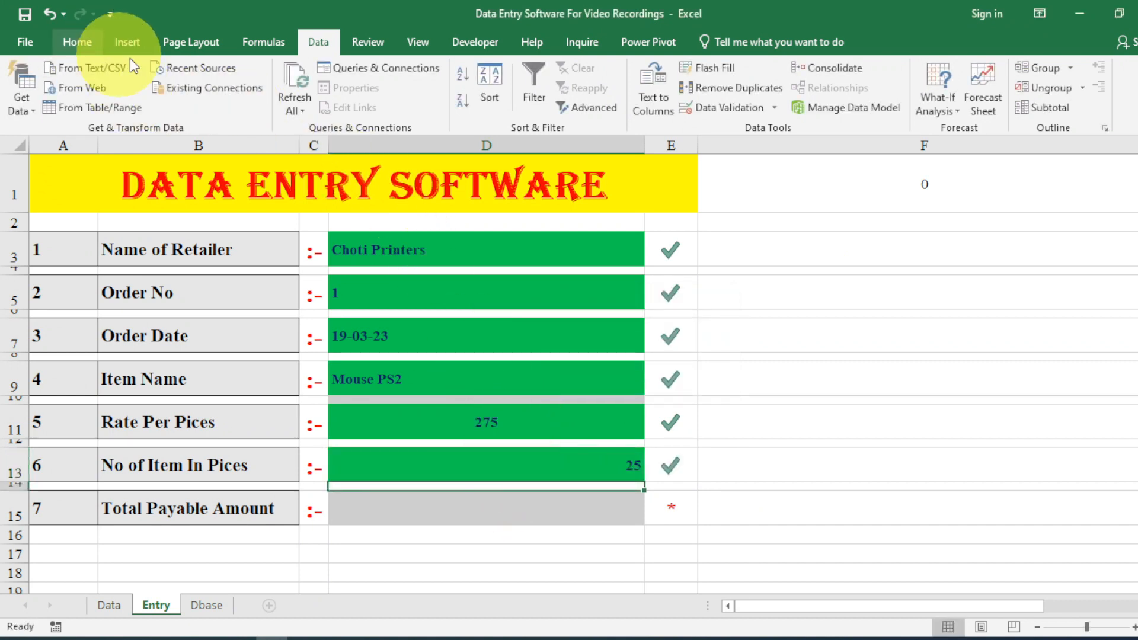
# Centre the quantity 25 in D13.
pyautogui.click(77, 42)
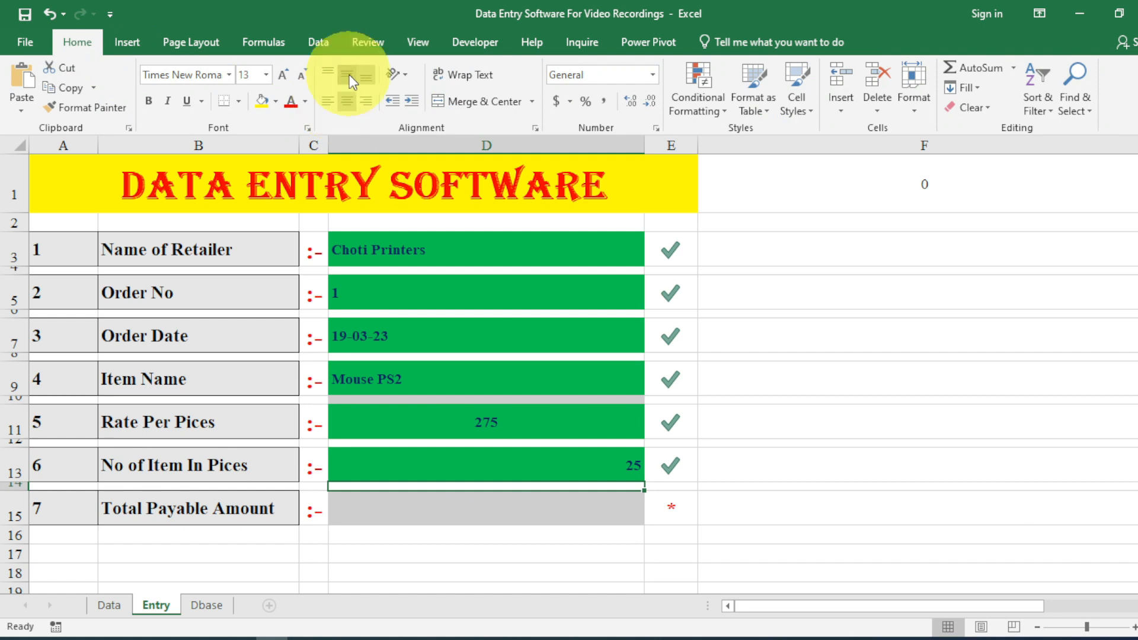
pyautogui.click(475, 508)
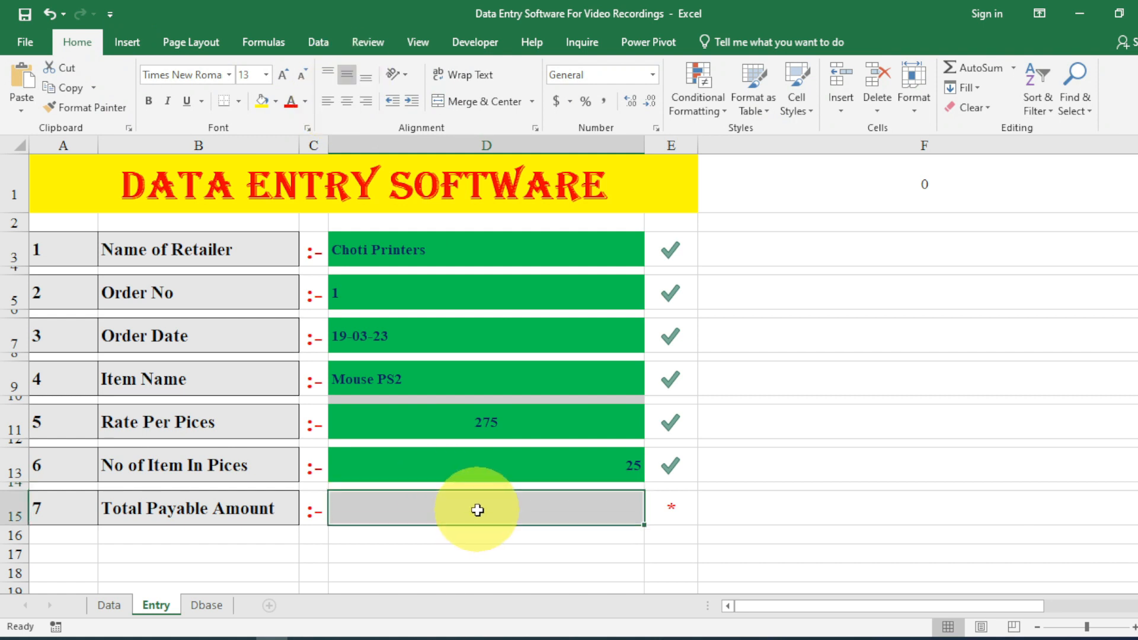
pyautogui.click(505, 460)
pyautogui.click(348, 101)
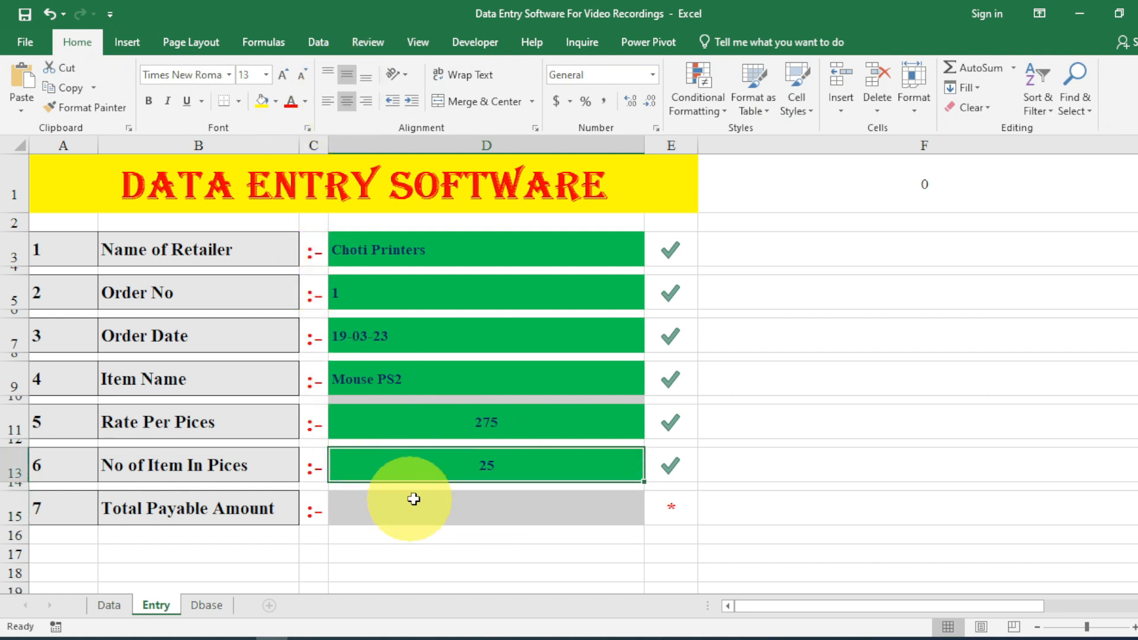
pyautogui.click(442, 498)
# Enter =IF(D13="","",D11*D13) in D15, giving a total of 6875.
pyautogui.doubleClick(442, 499)
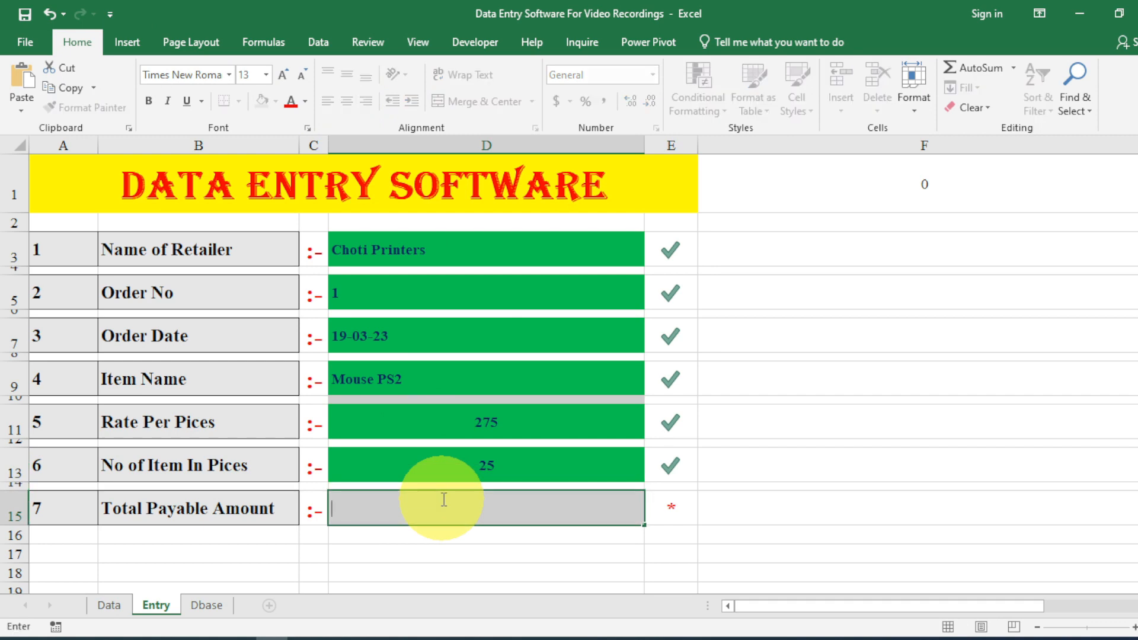
pyautogui.write('=if')
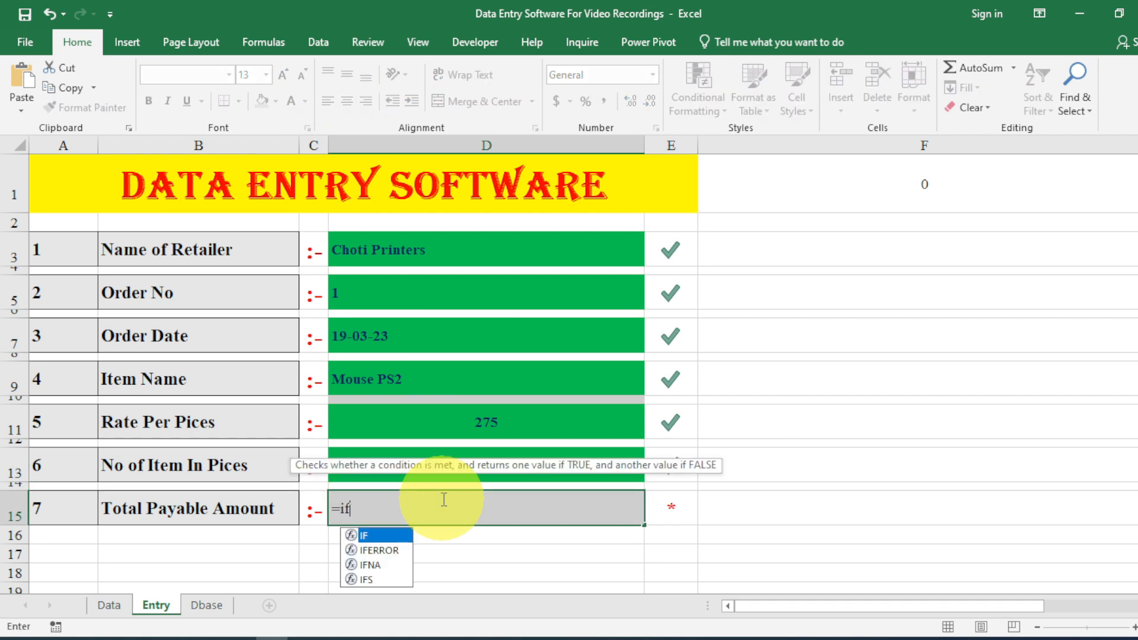
pyautogui.write('(')
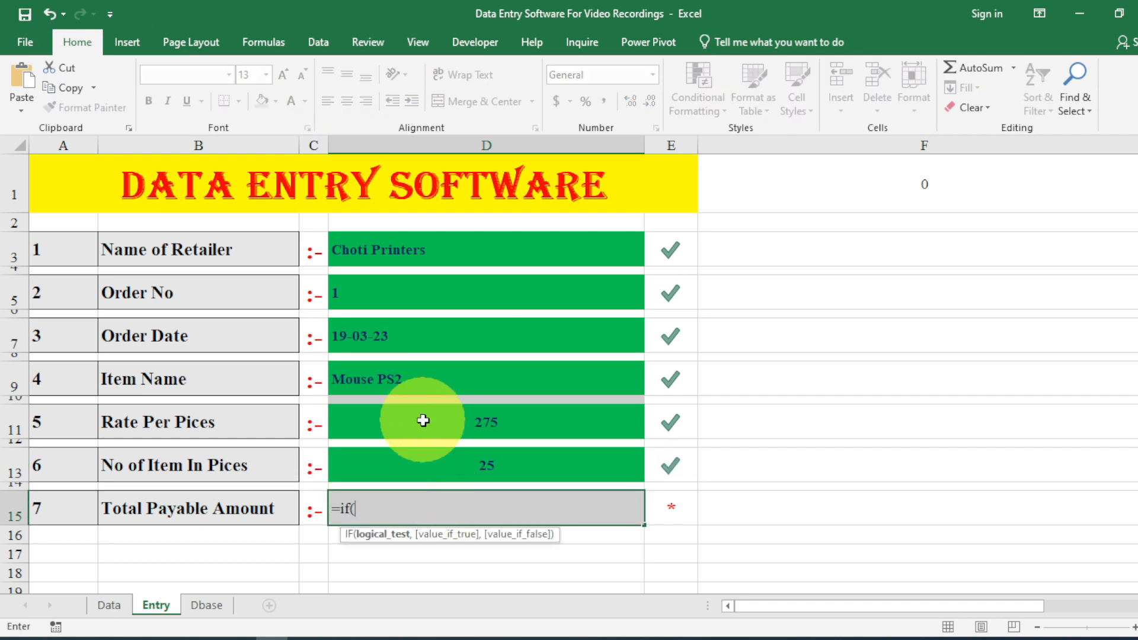
pyautogui.click(425, 386)
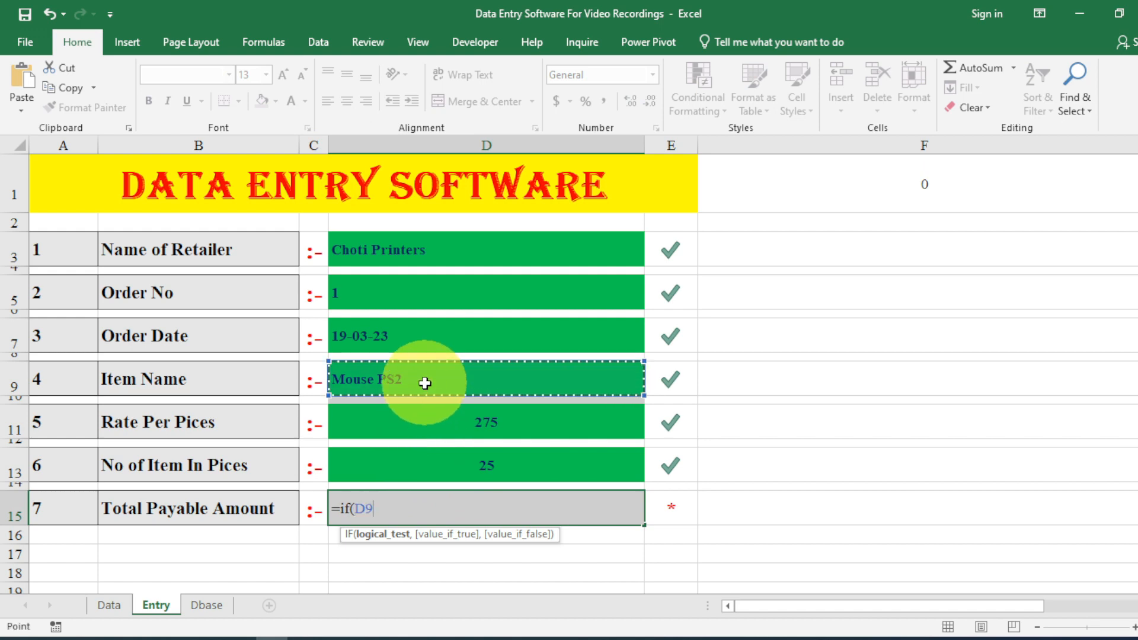
pyautogui.click(433, 453)
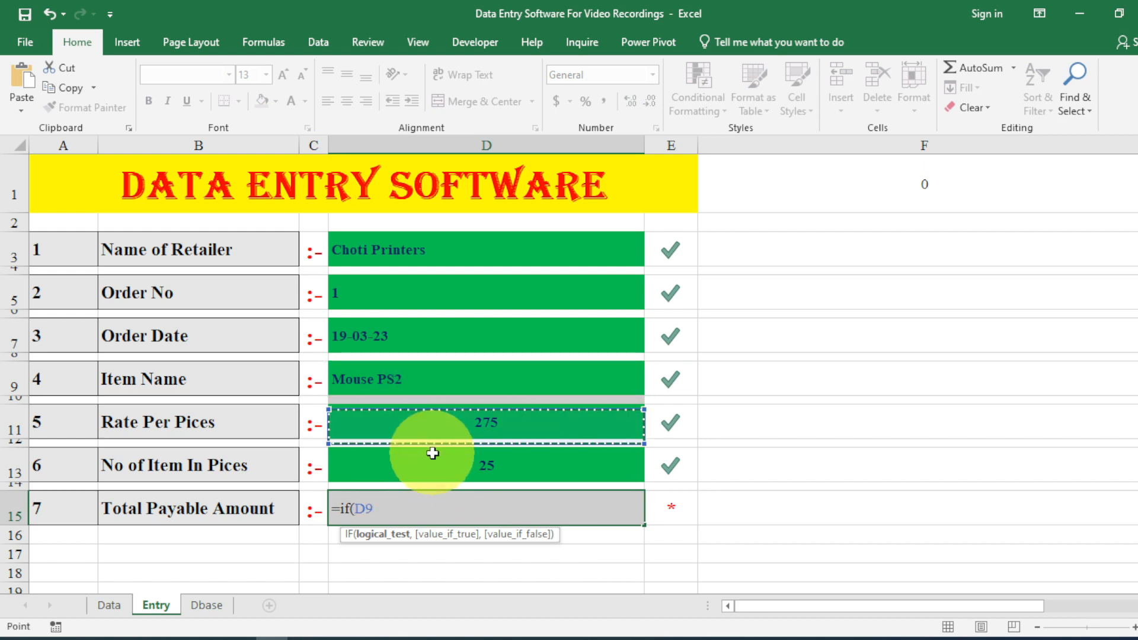
pyautogui.write('=')
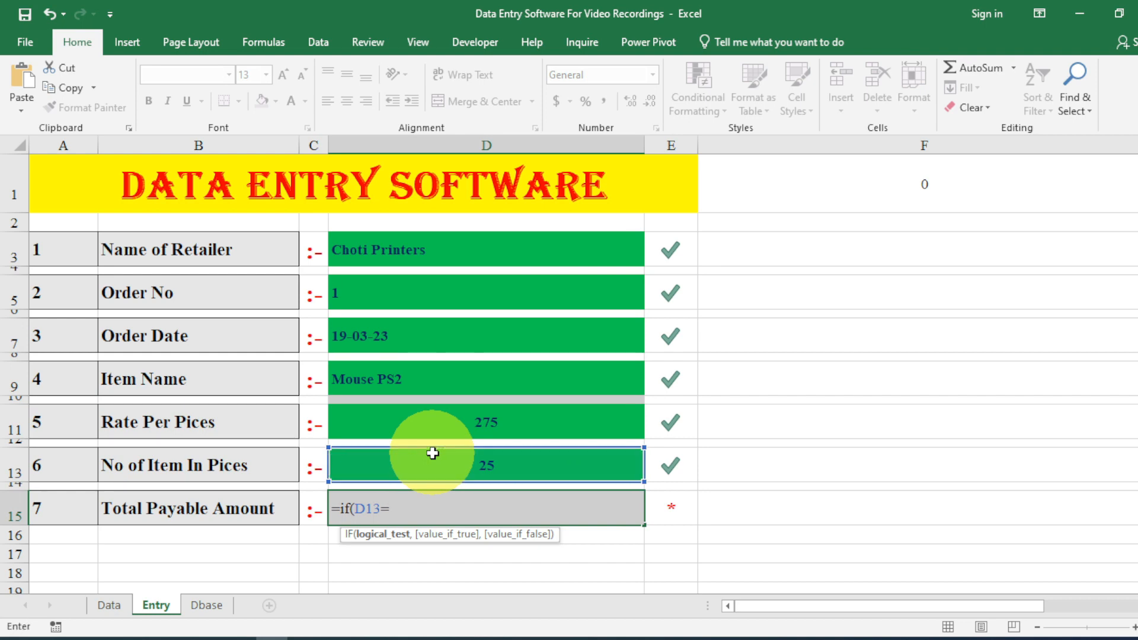
pyautogui.write('"",')
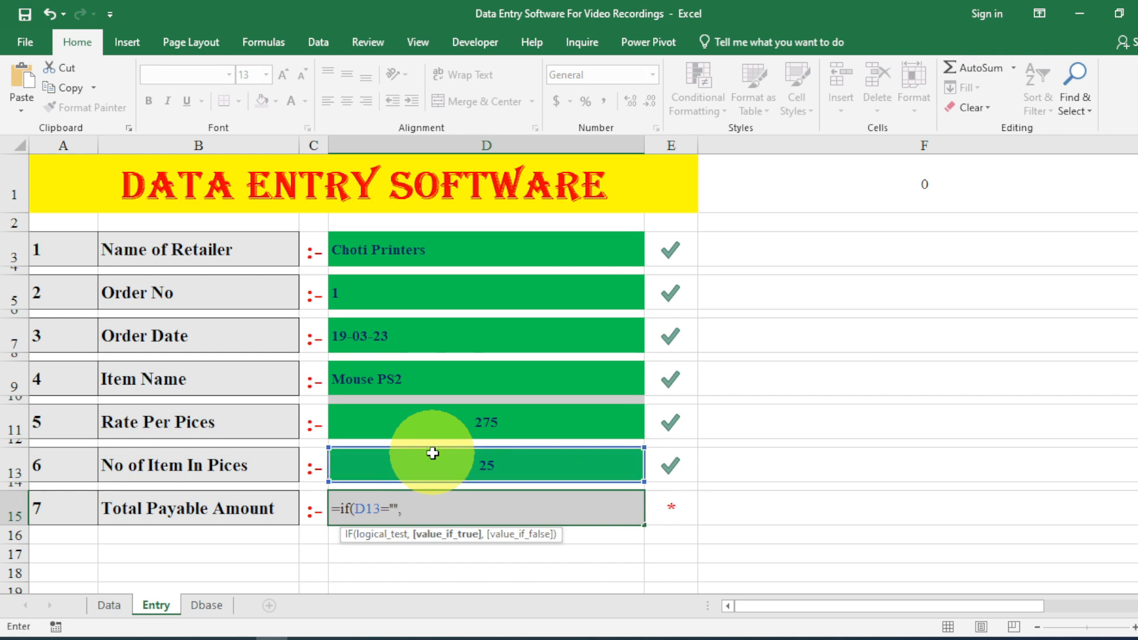
pyautogui.write('"",')
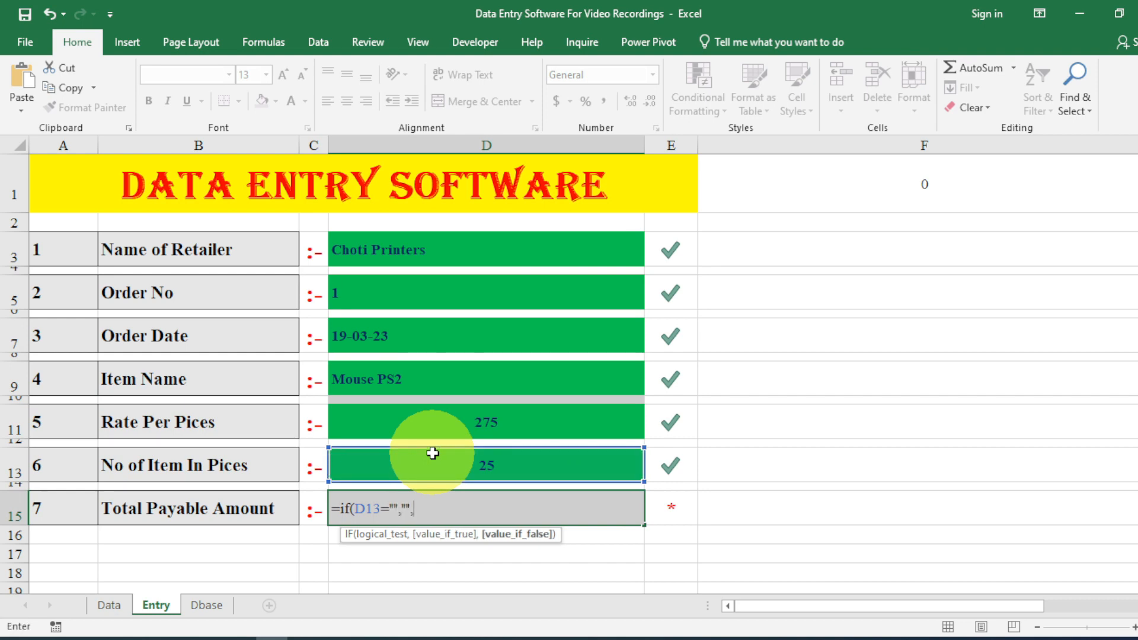
pyautogui.click(436, 429)
pyautogui.write('*')
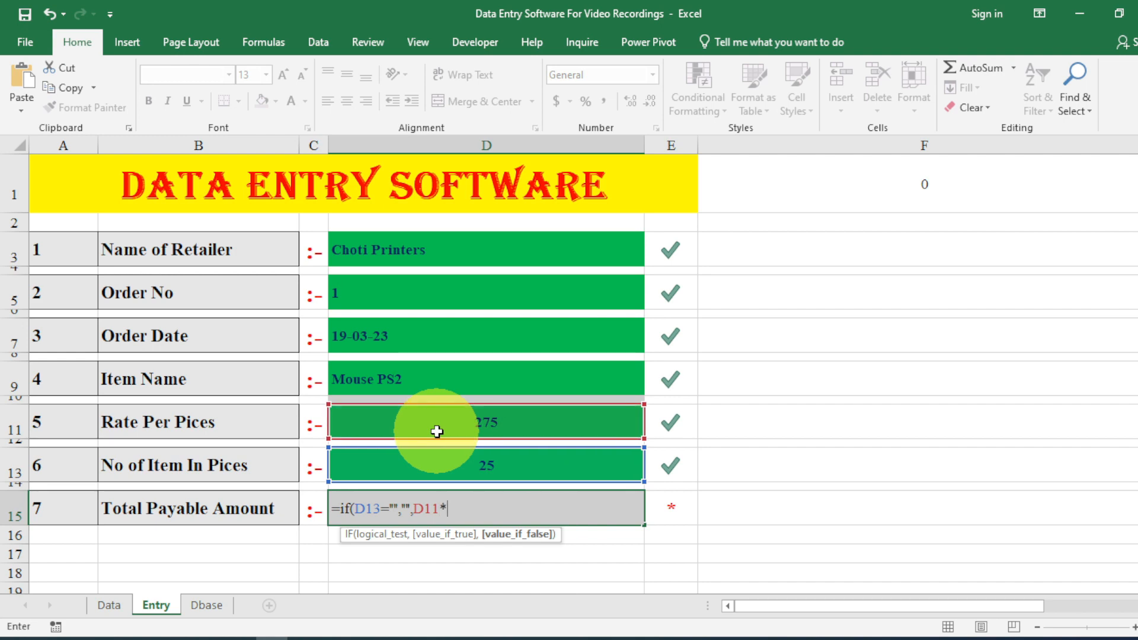
pyautogui.click(456, 461)
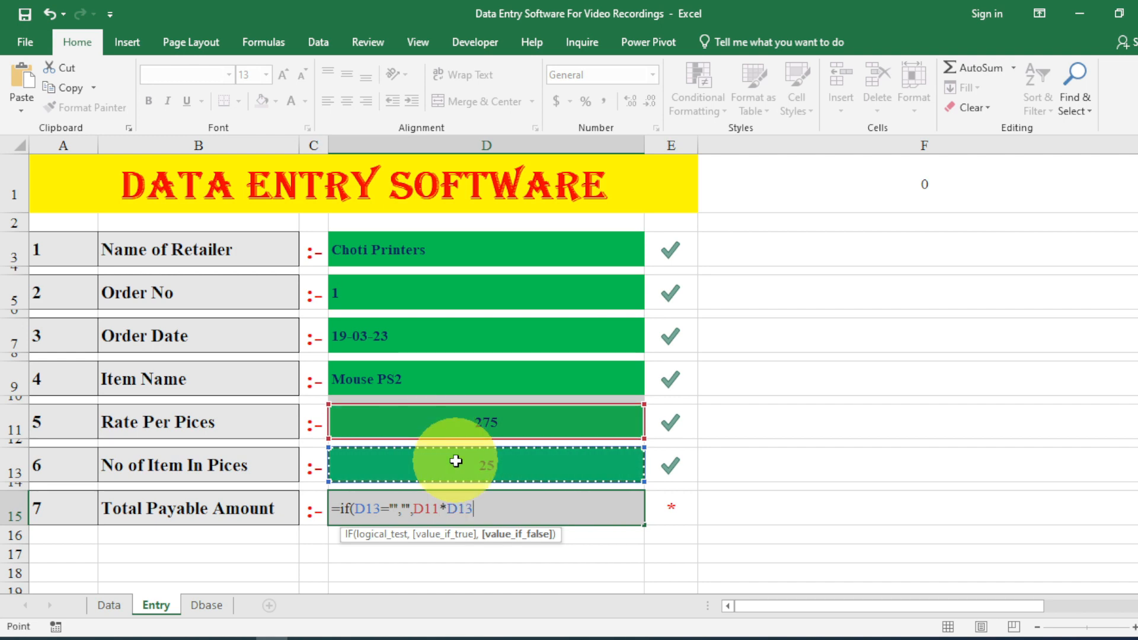
pyautogui.write(')')
pyautogui.press('Return')
pyautogui.click(468, 506)
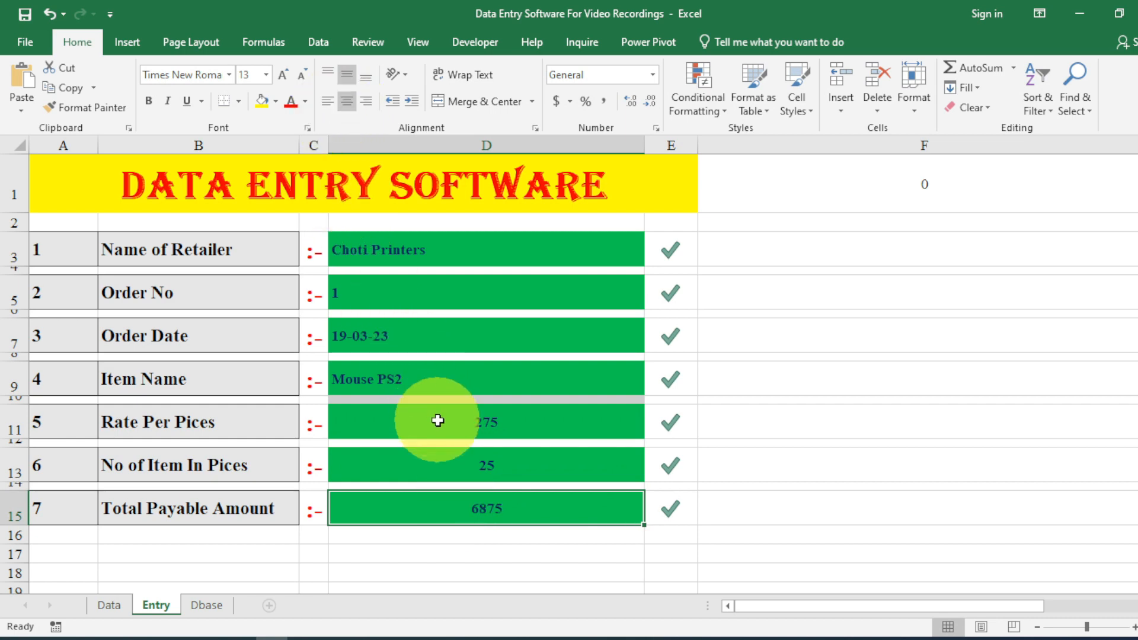
# Left-align the rate, quantity and total values in D11:D15.
pyautogui.moveTo(437, 422); pyautogui.dragTo(452, 494)
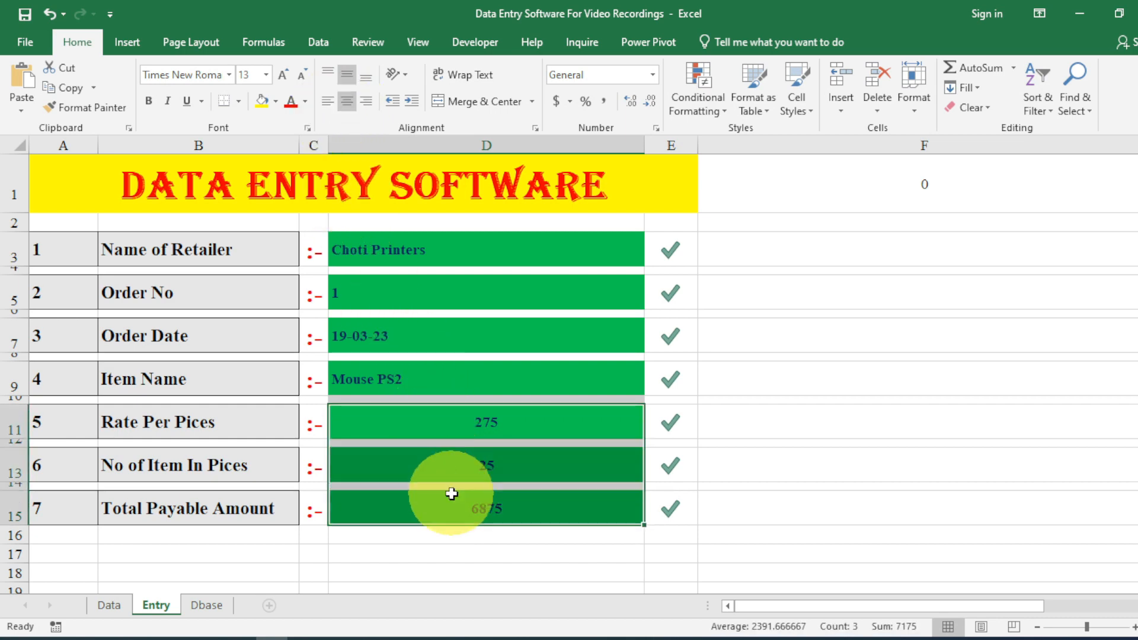
pyautogui.click(329, 106)
pyautogui.click(349, 99)
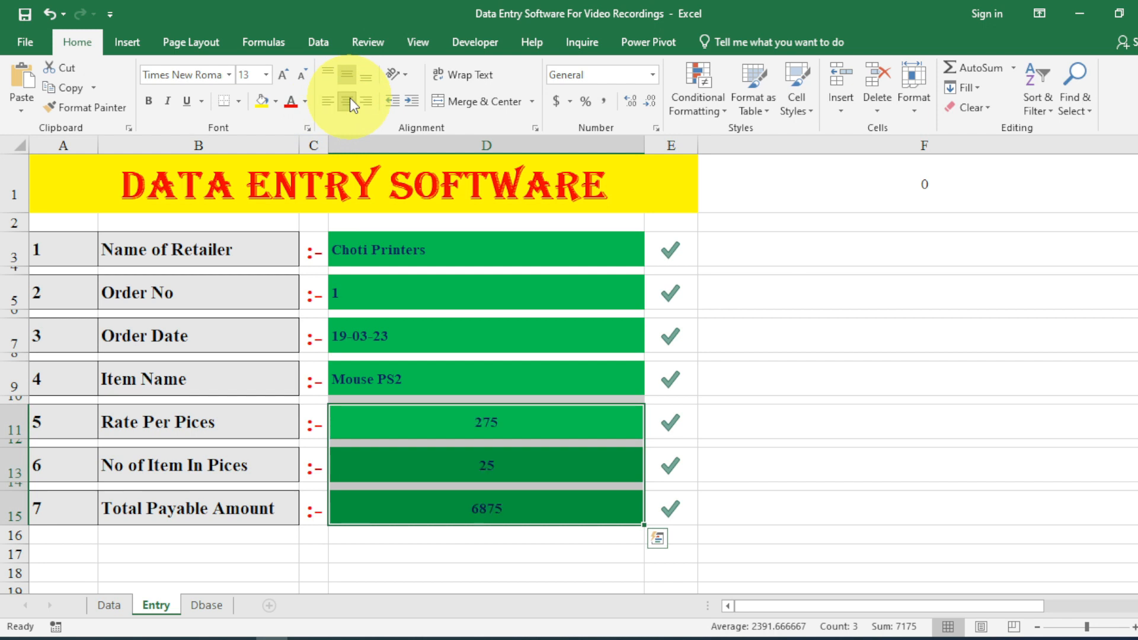
pyautogui.click(325, 103)
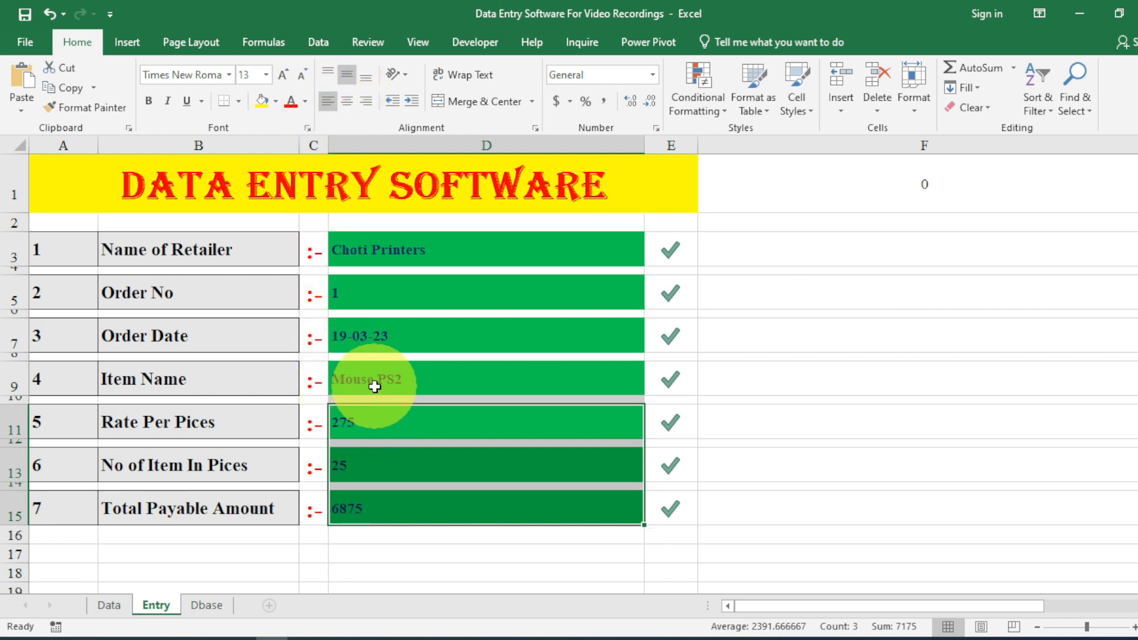
pyautogui.click(431, 255)
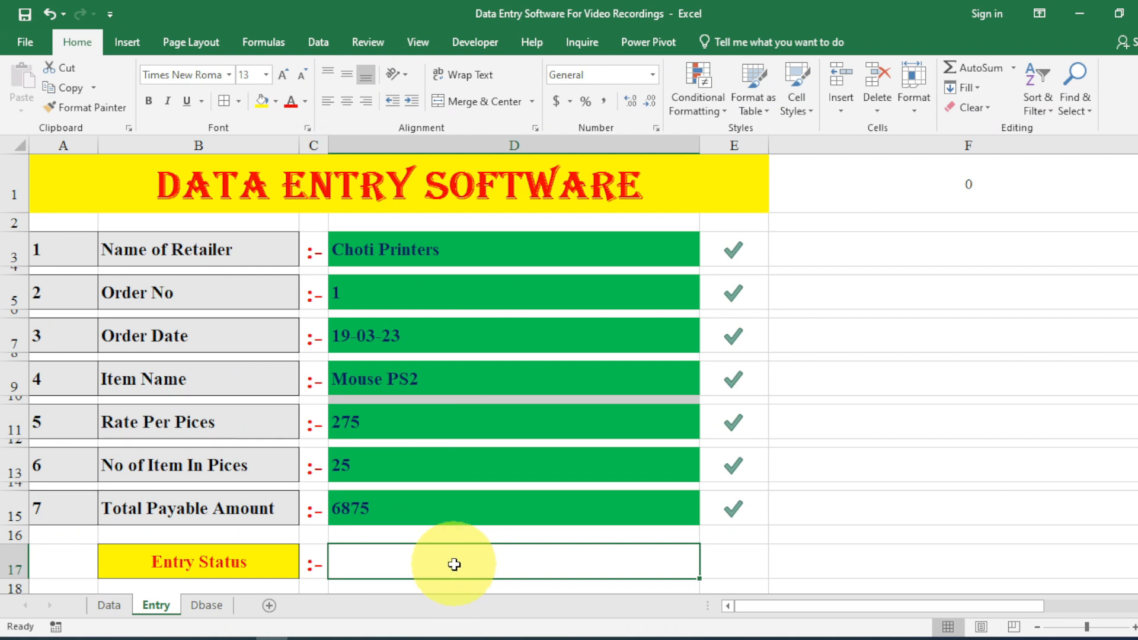
# Start the D17 formula =IF(AND(...)) requiring D3, D5, D7, D9, D11, D13, D15 non-blank.
pyautogui.write('=')
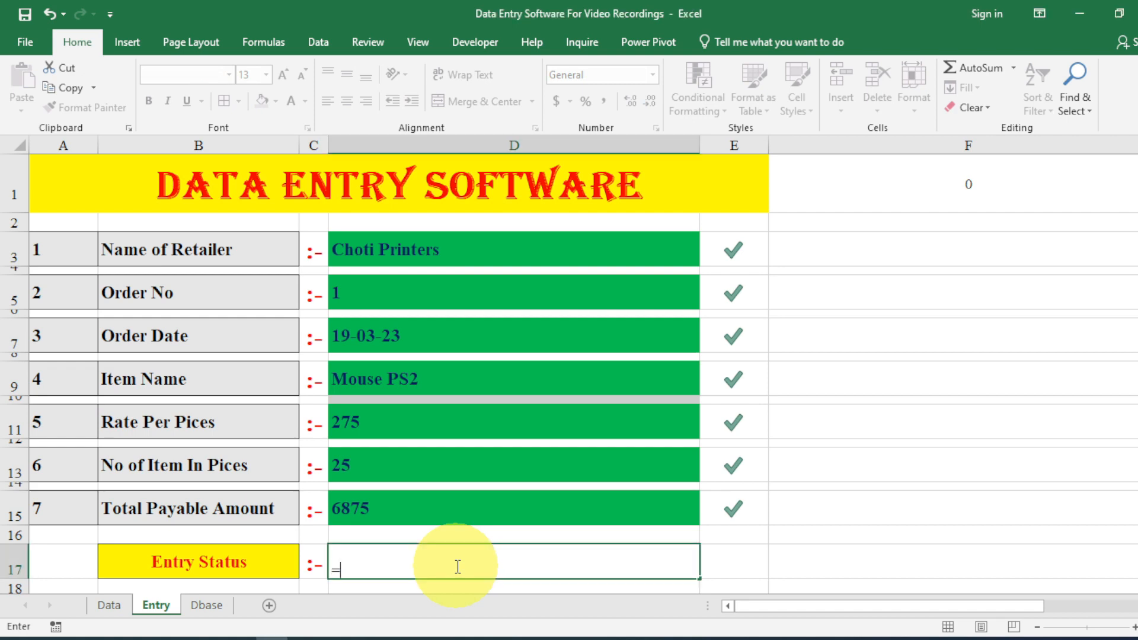
pyautogui.write('if(')
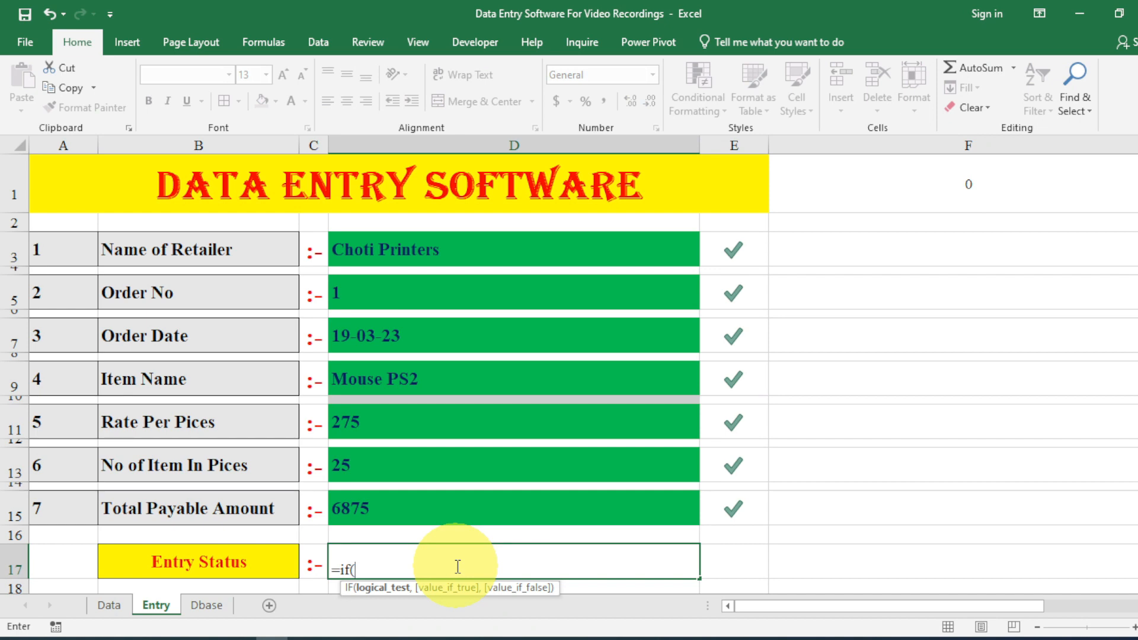
pyautogui.write('and(')
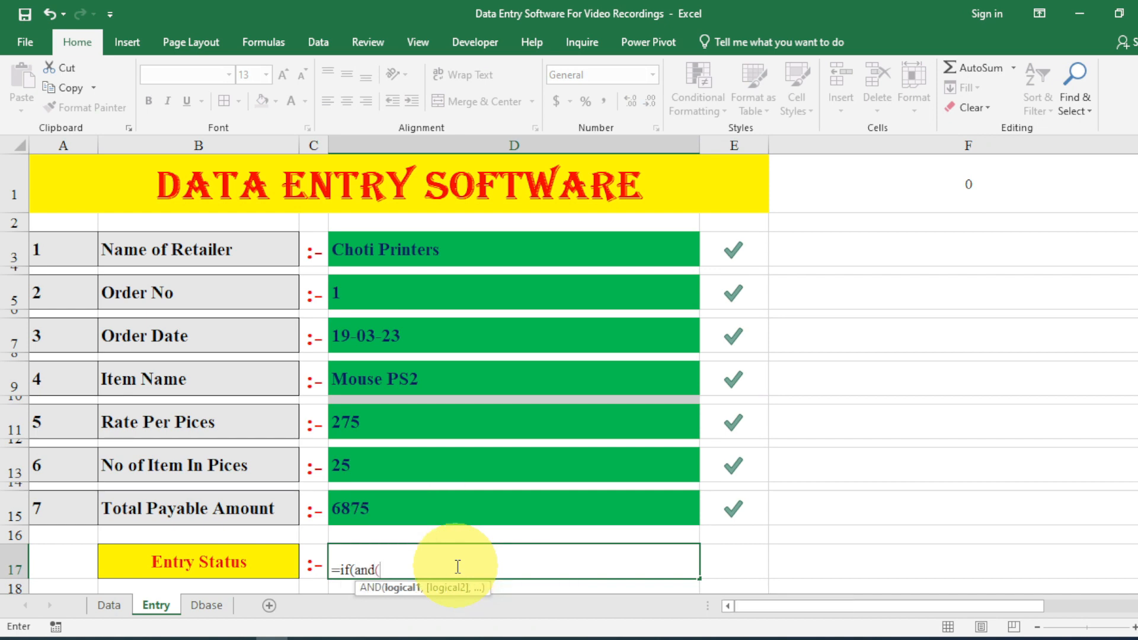
pyautogui.click(374, 259)
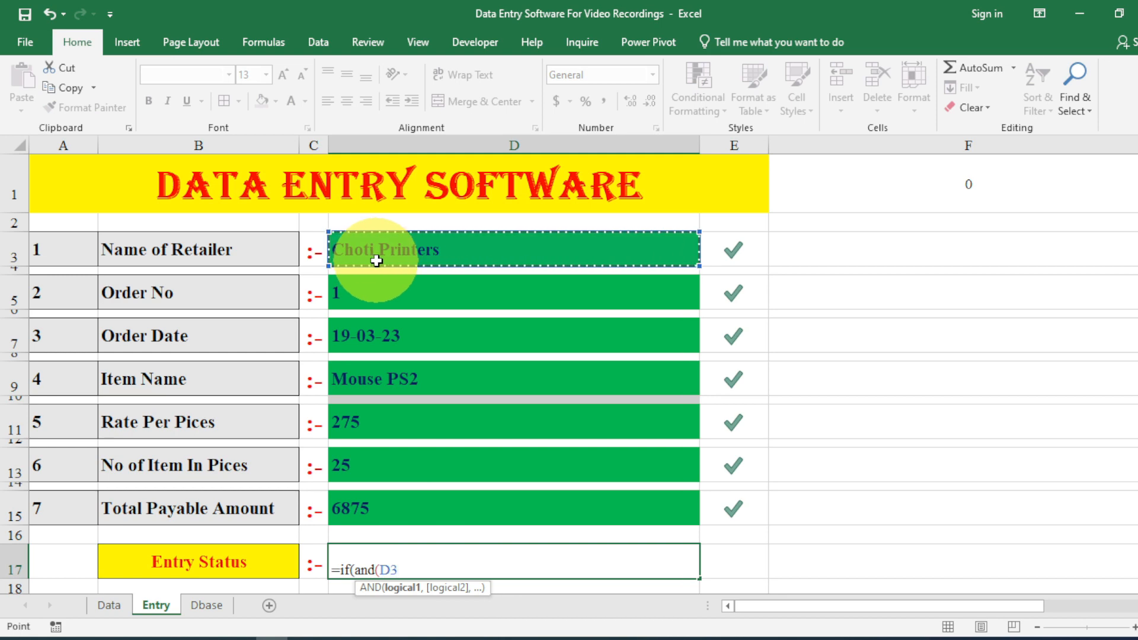
pyautogui.write('<>')
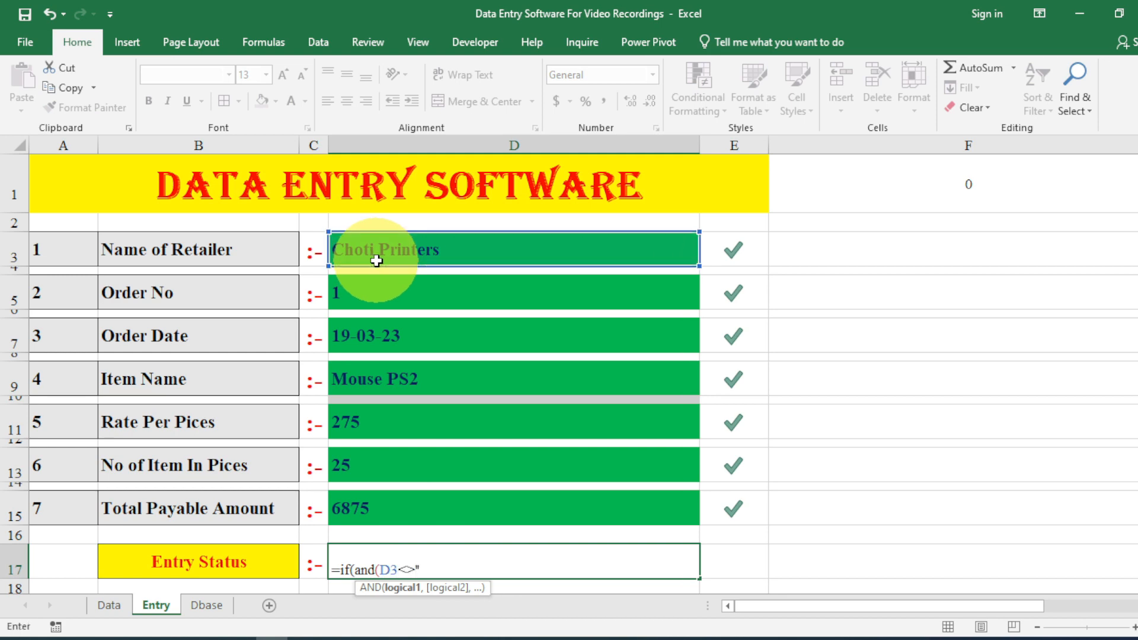
pyautogui.write('"",')
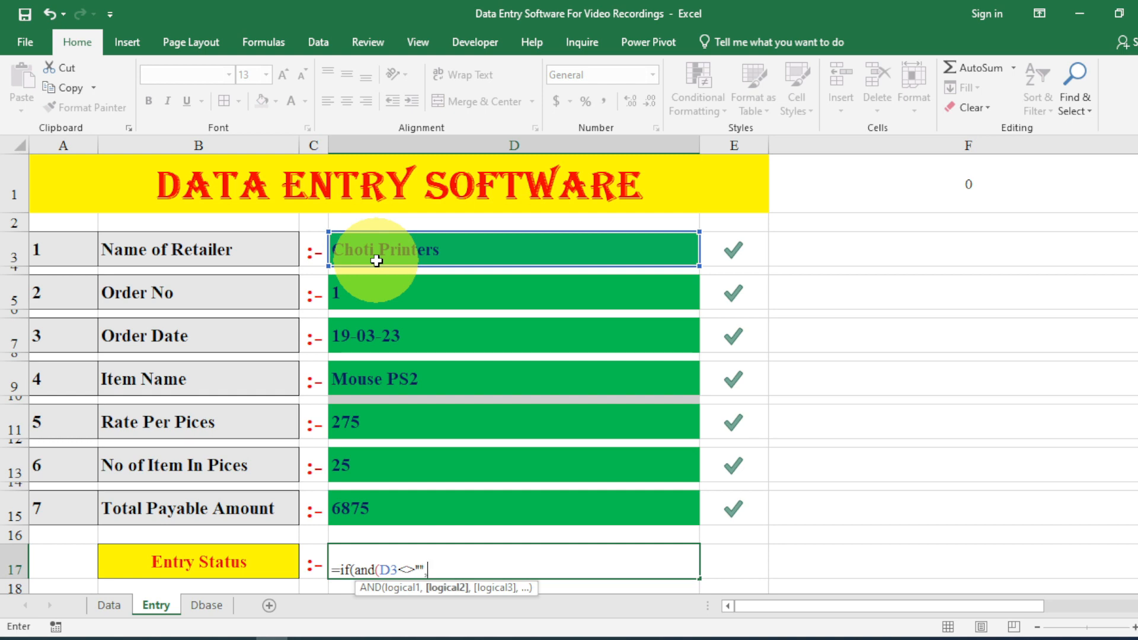
pyautogui.click(397, 294)
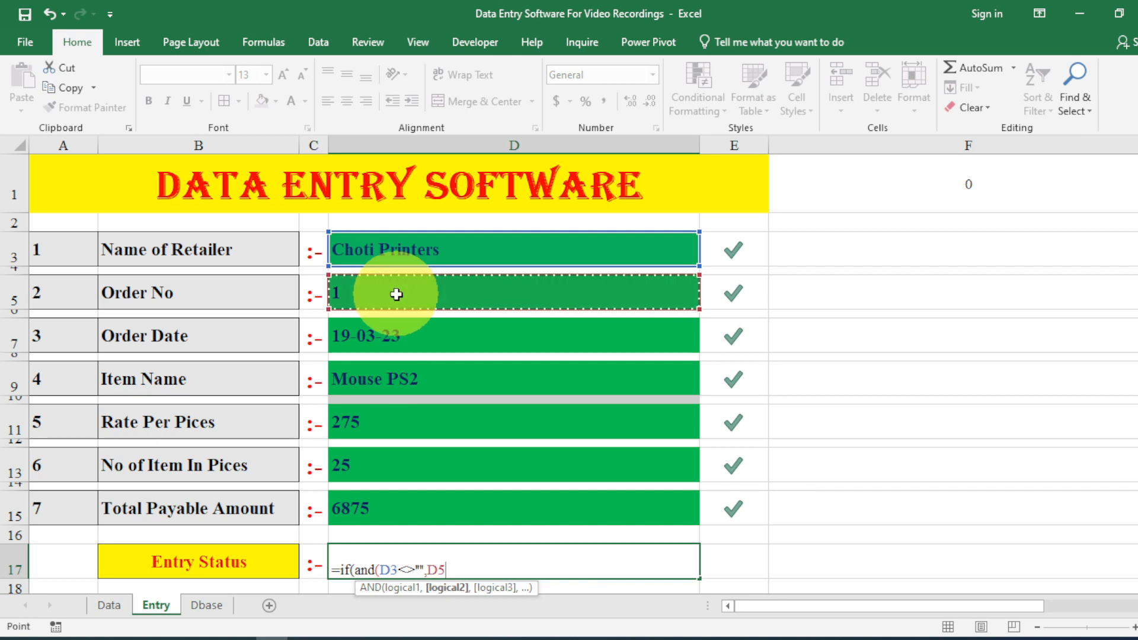
pyautogui.write('<>')
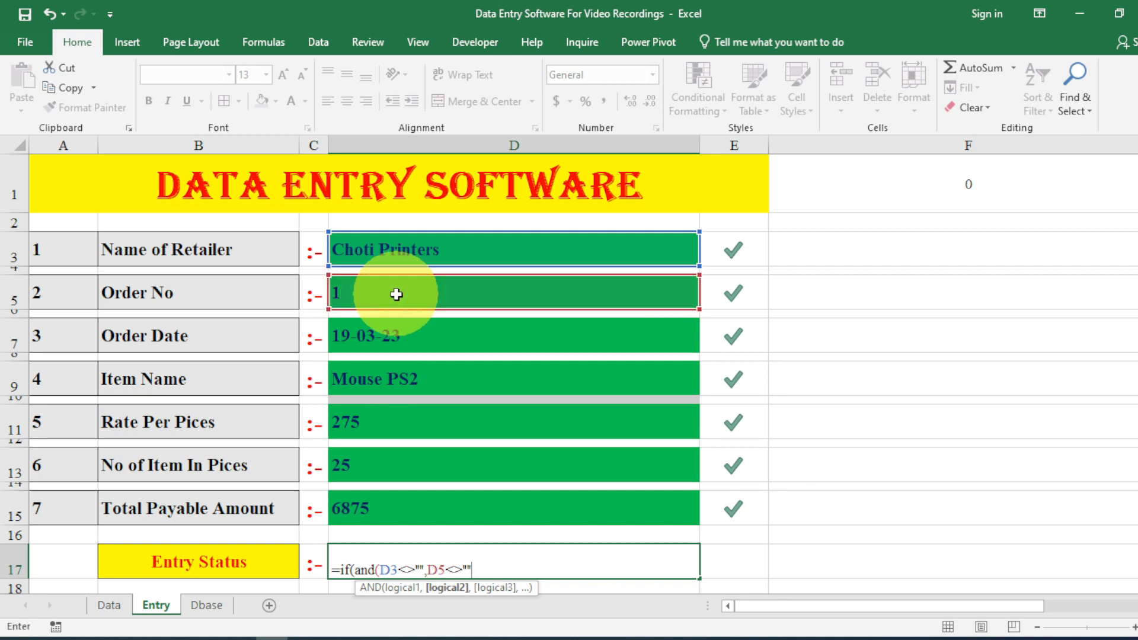
pyautogui.write('"",')
pyautogui.click(411, 335)
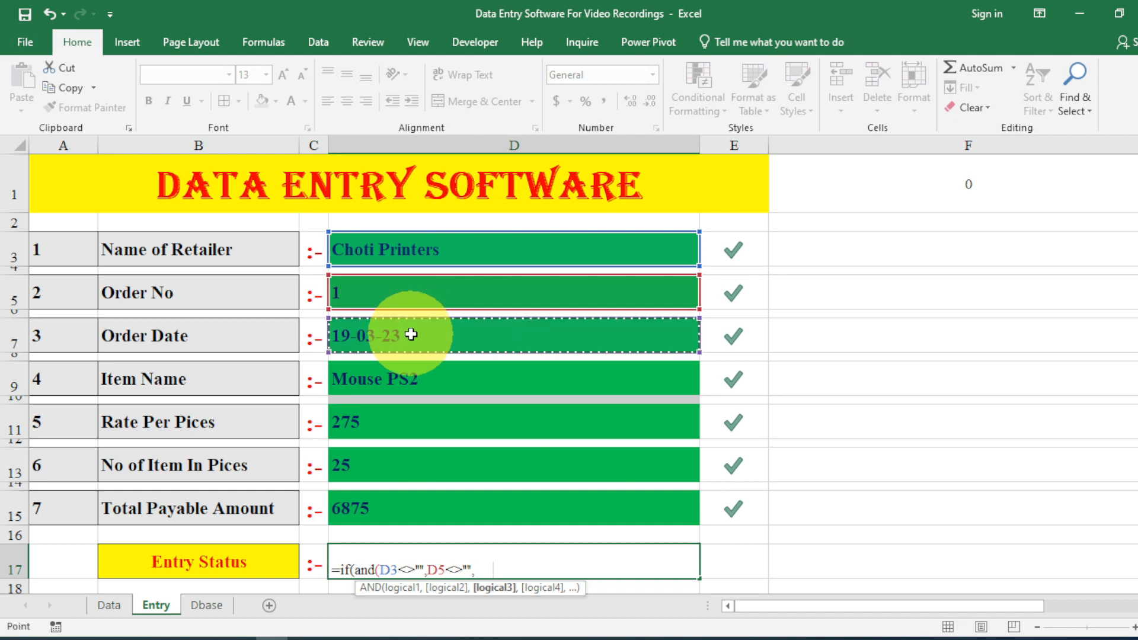
pyautogui.write('<>""')
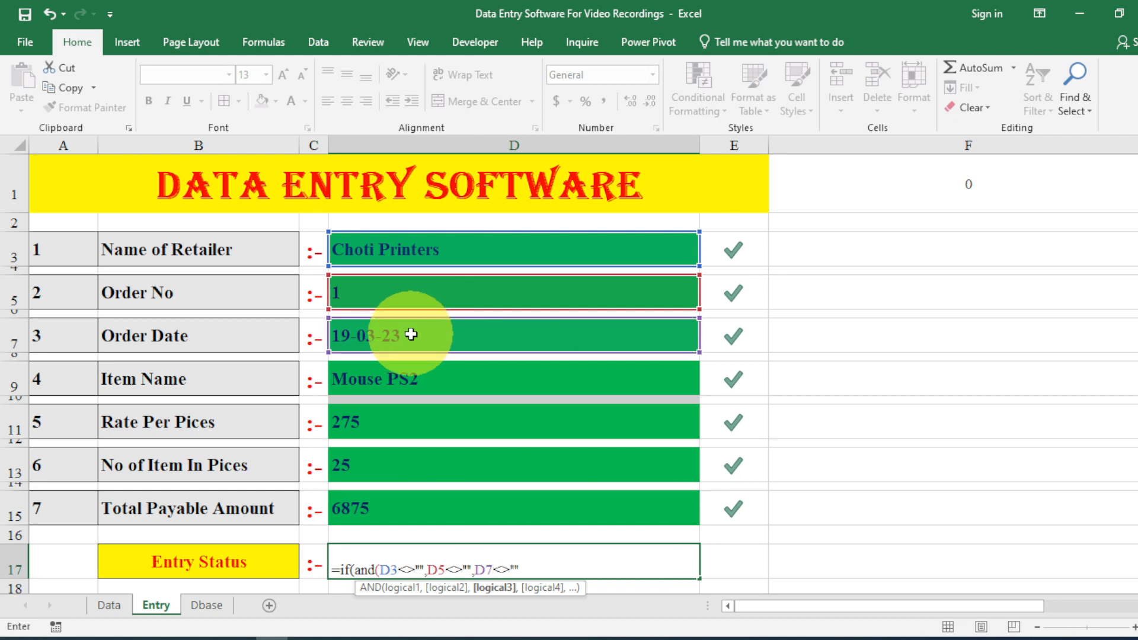
pyautogui.write(',')
pyautogui.click(414, 373)
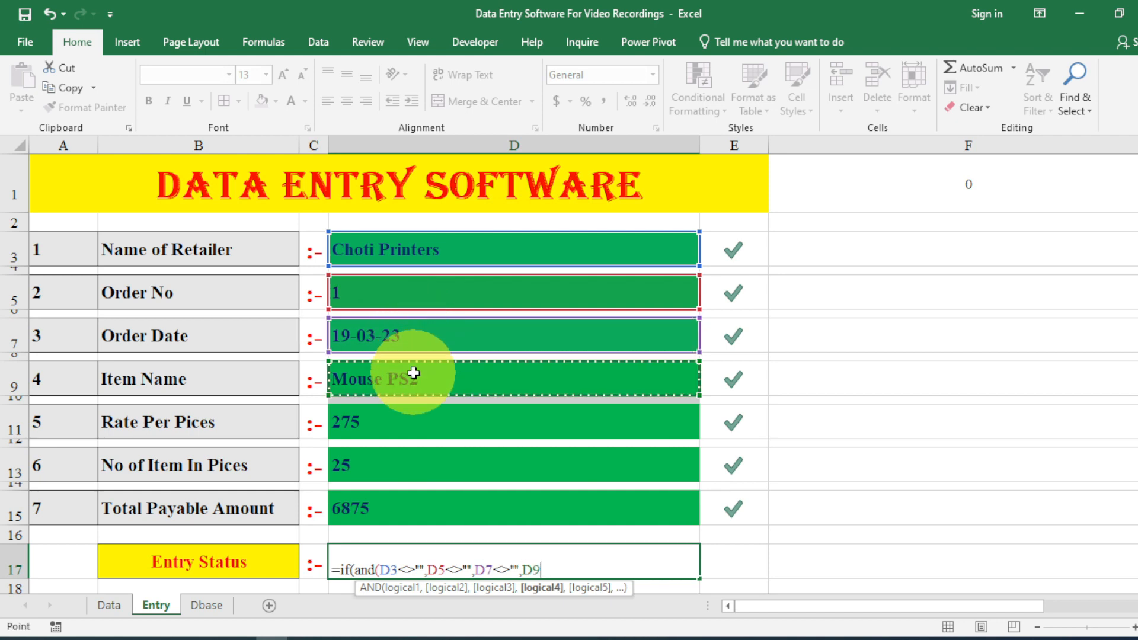
pyautogui.write('<>""')
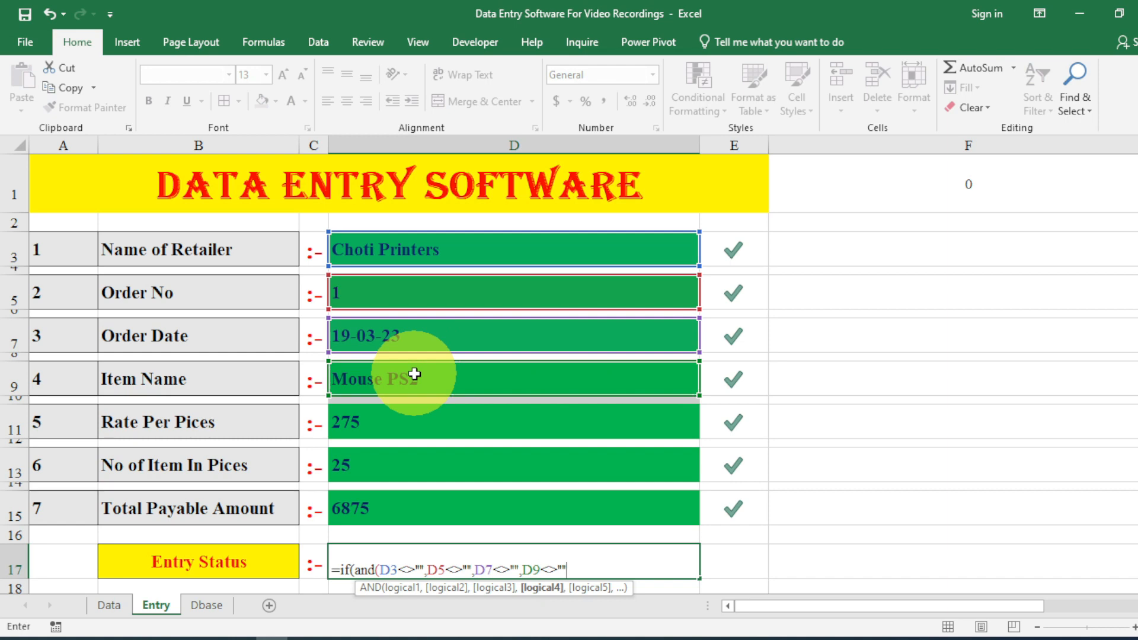
pyautogui.write(',')
pyautogui.click(403, 422)
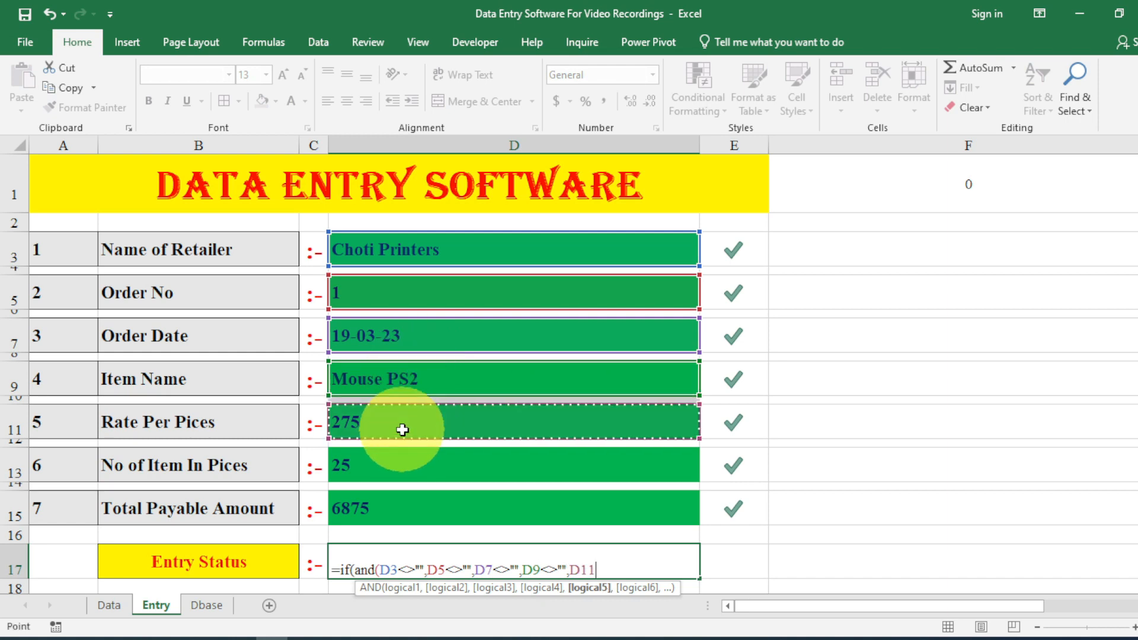
pyautogui.write('<>""')
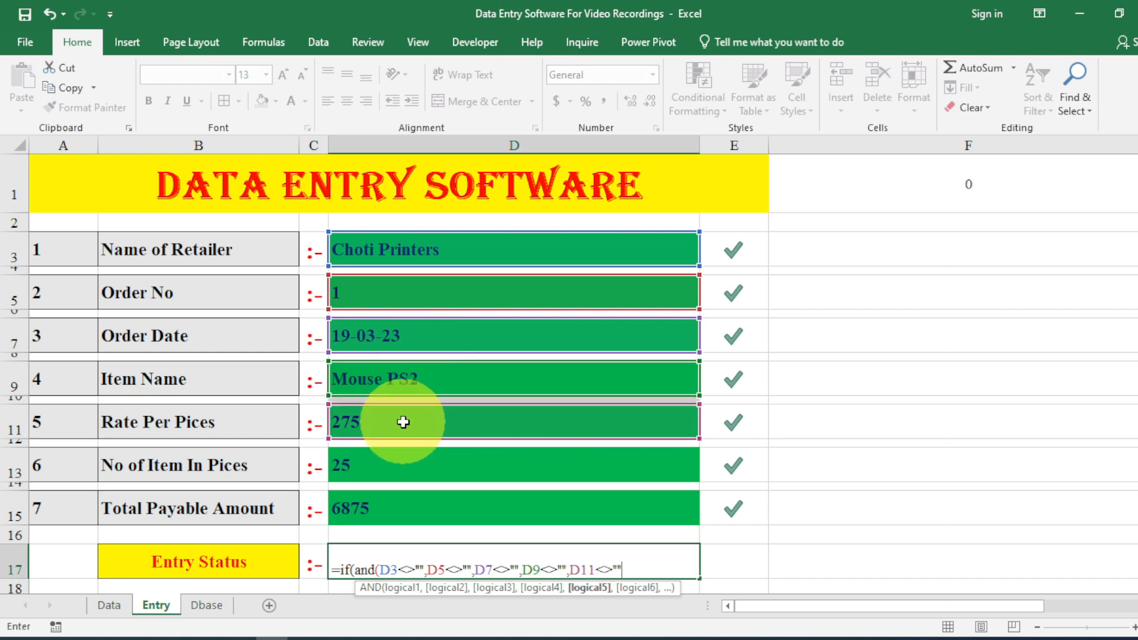
pyautogui.write(',')
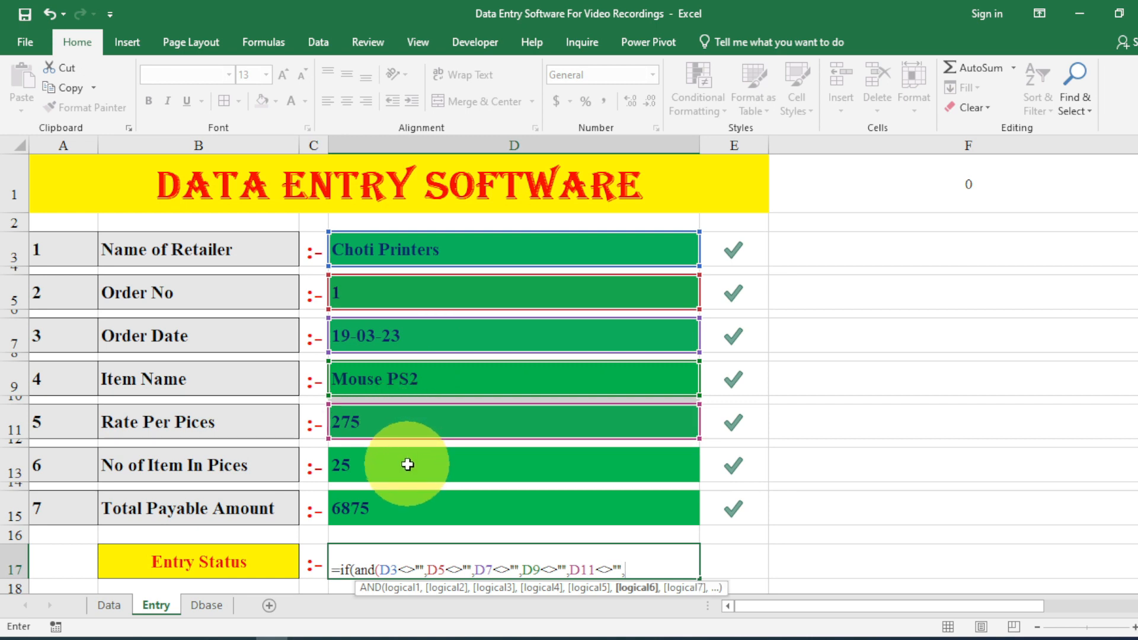
pyautogui.click(406, 465)
pyautogui.write('<>"')
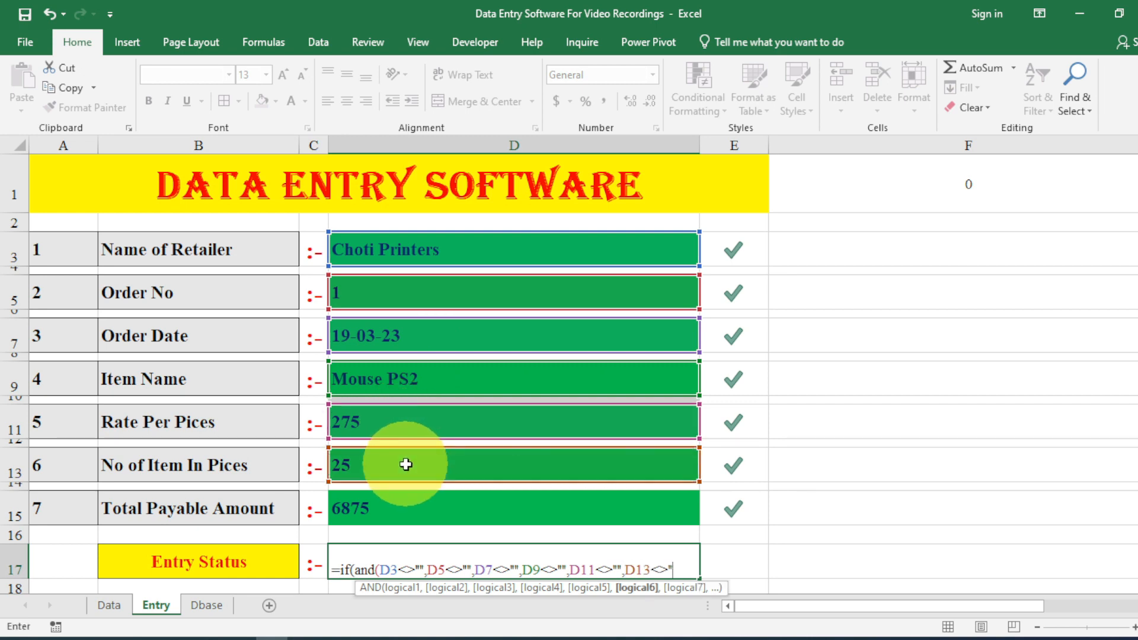
pyautogui.write('",')
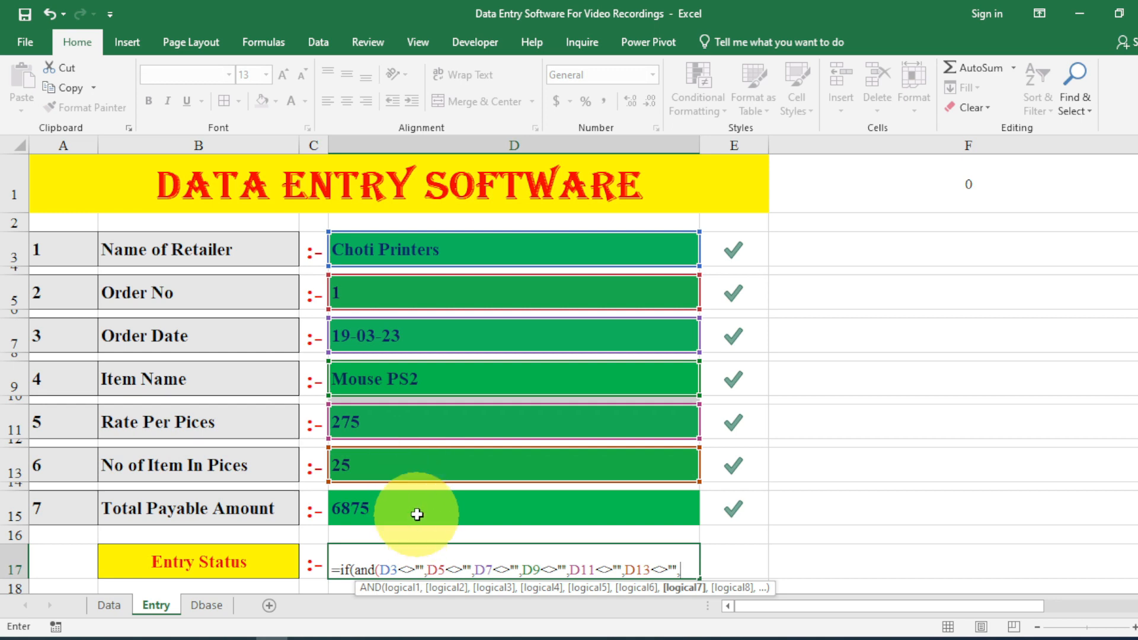
pyautogui.click(417, 509)
pyautogui.write('<>')
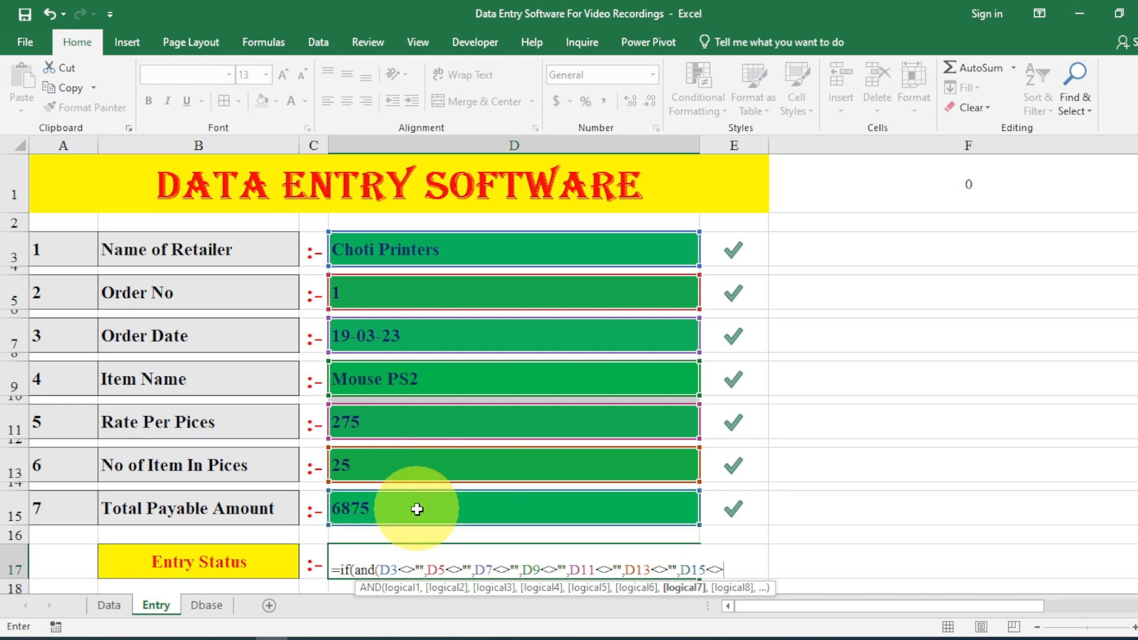
pyautogui.write('"",')
# Finish it to return "Entry Completed Press Submit Boutton" or "IN Progress".
pyautogui.press('BackSpace')
pyautogui.write(')')
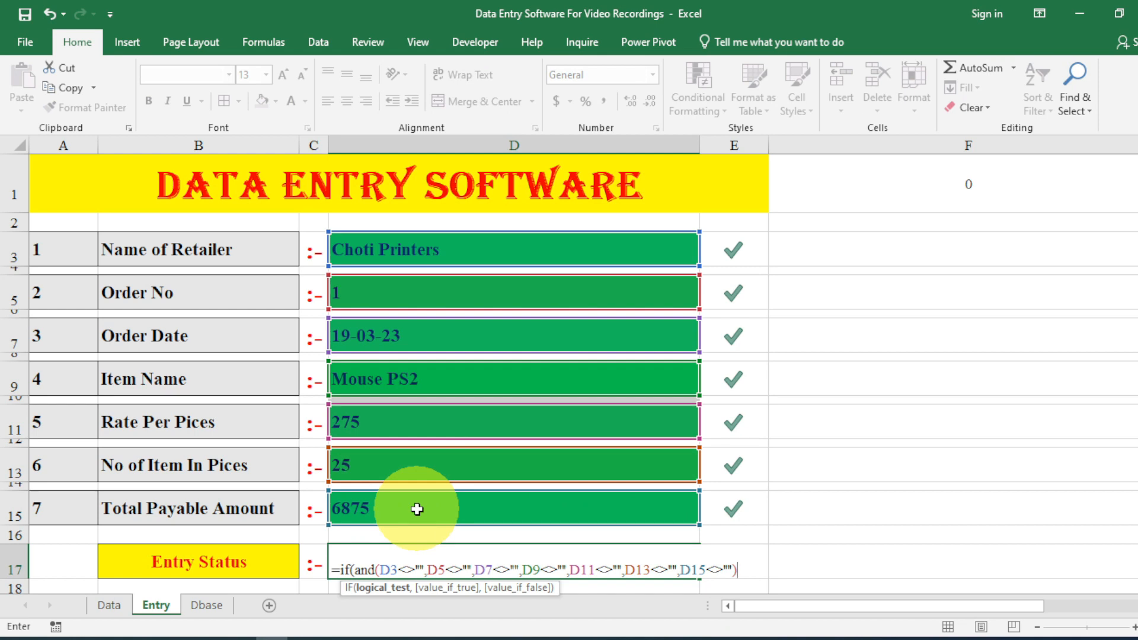
pyautogui.write(',')
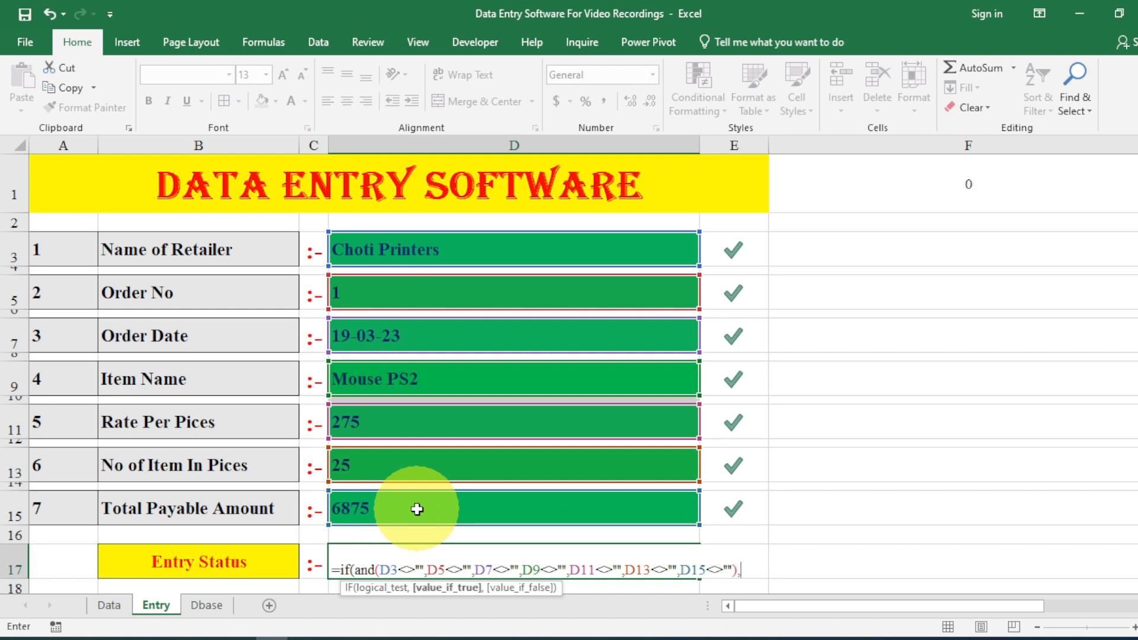
pyautogui.write('E')
pyautogui.press('BackSpace')
pyautogui.write('"Entry Complete')
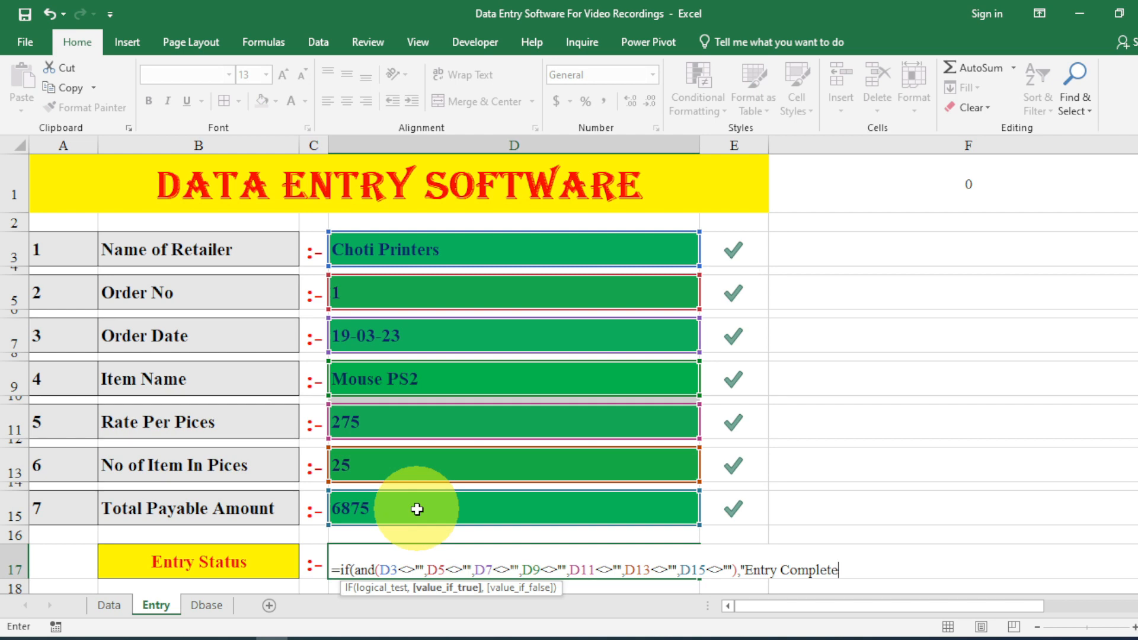
pyautogui.write('d Press Submit Bouttonr')
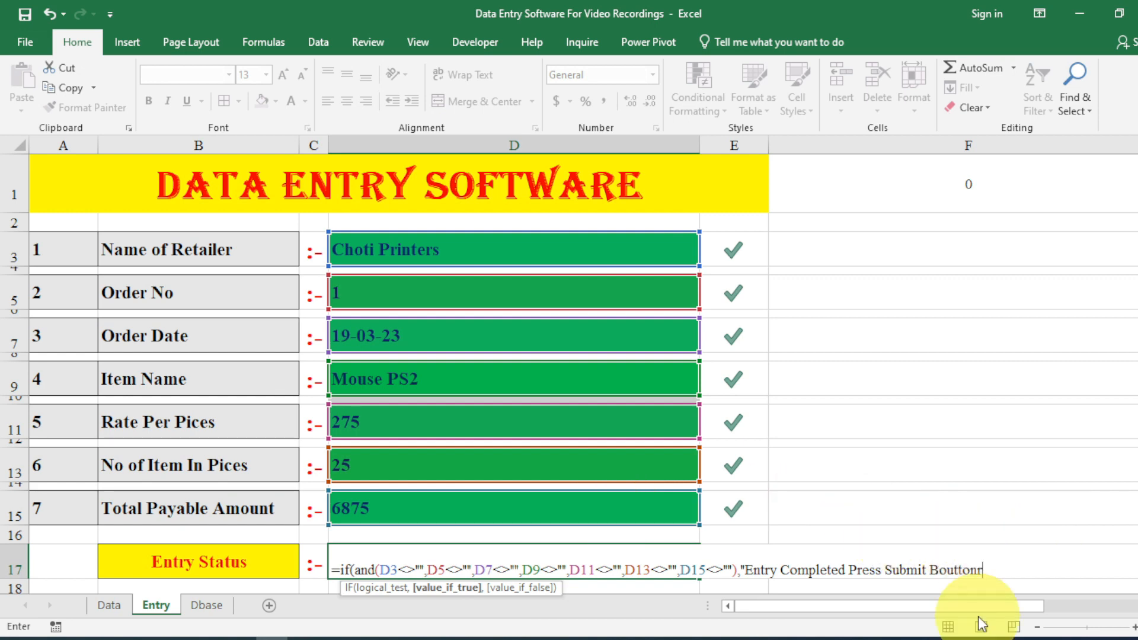
pyautogui.press('BackSpace')
pyautogui.press('BackSpace')
pyautogui.press('BackSpace')
pyautogui.write('on",')
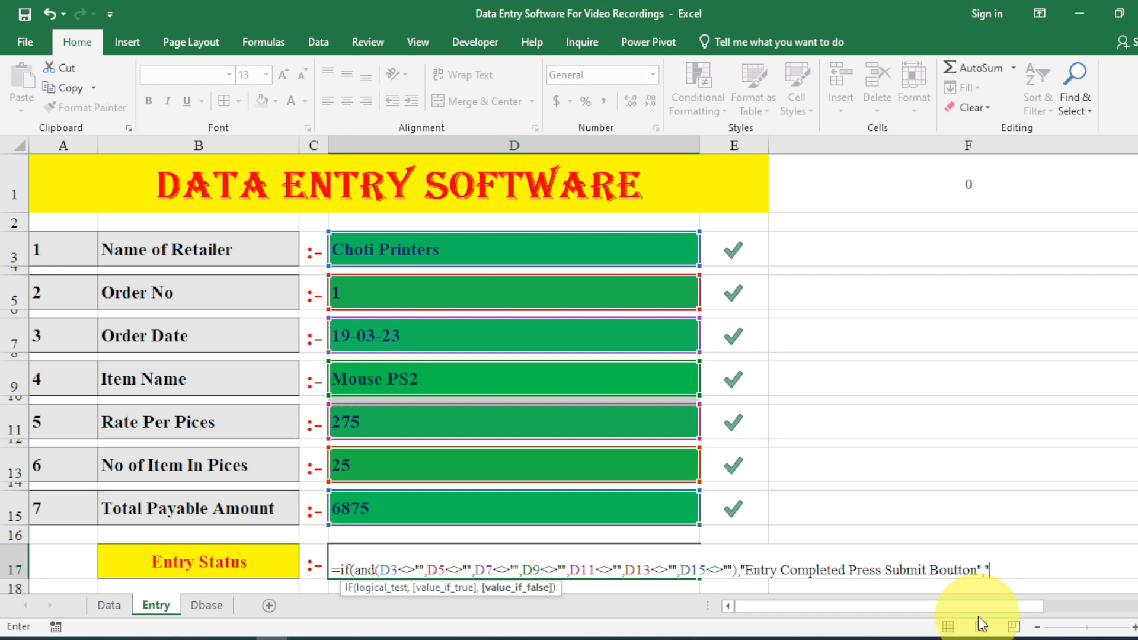
pyautogui.write('"IN Progress")')
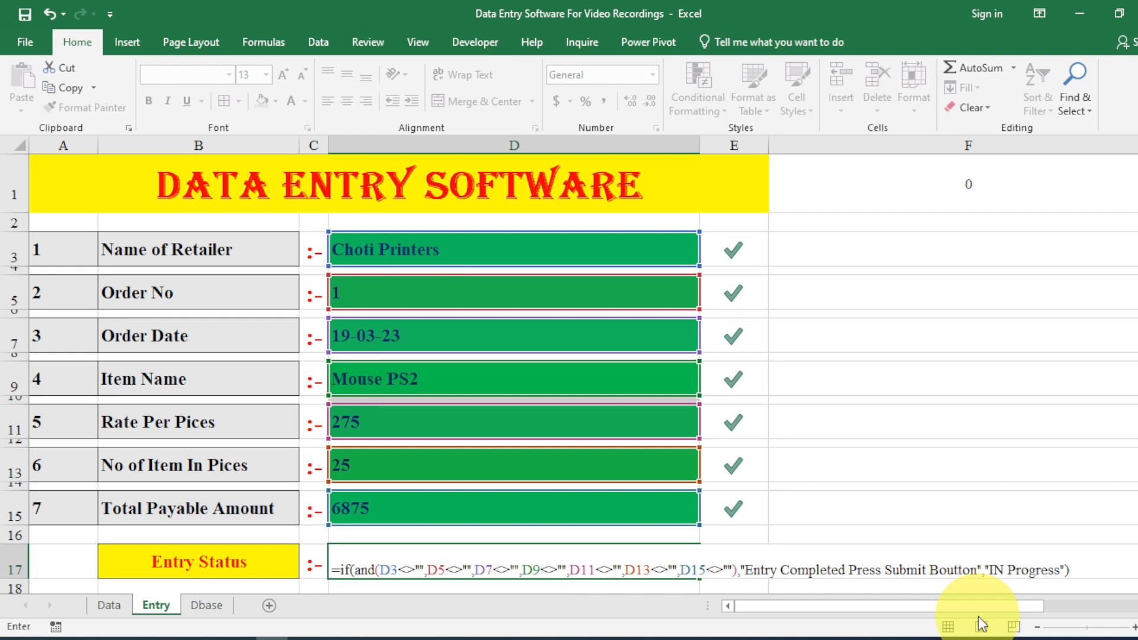
pyautogui.press('Return')
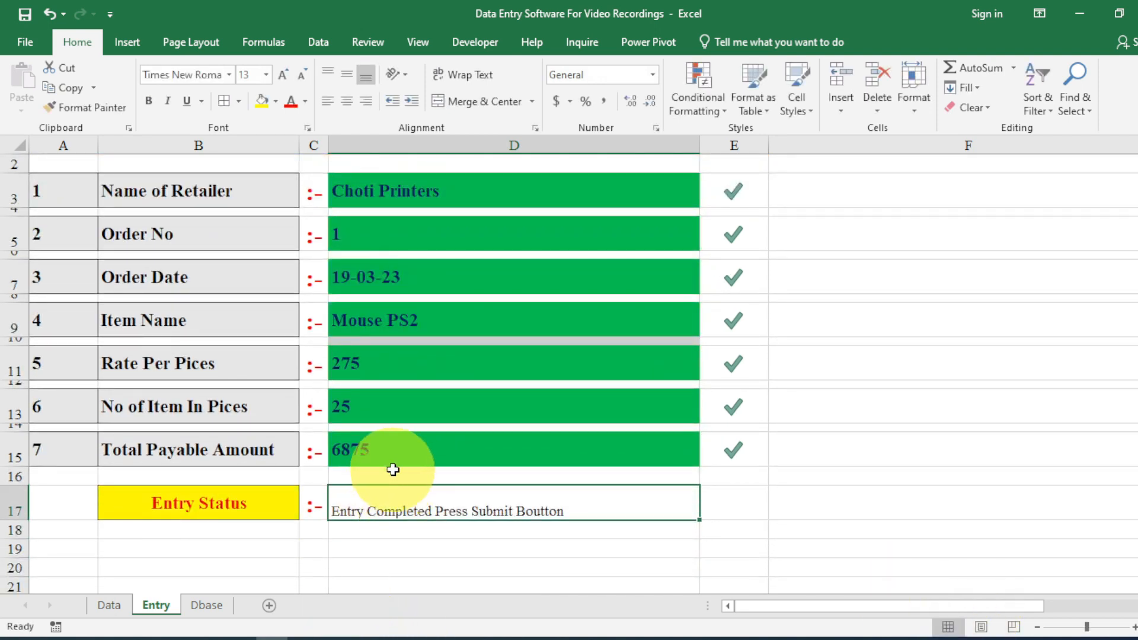
# Clear the quantity 25 from D13 so Entry Status shows IN Progress.
pyautogui.click(394, 409)
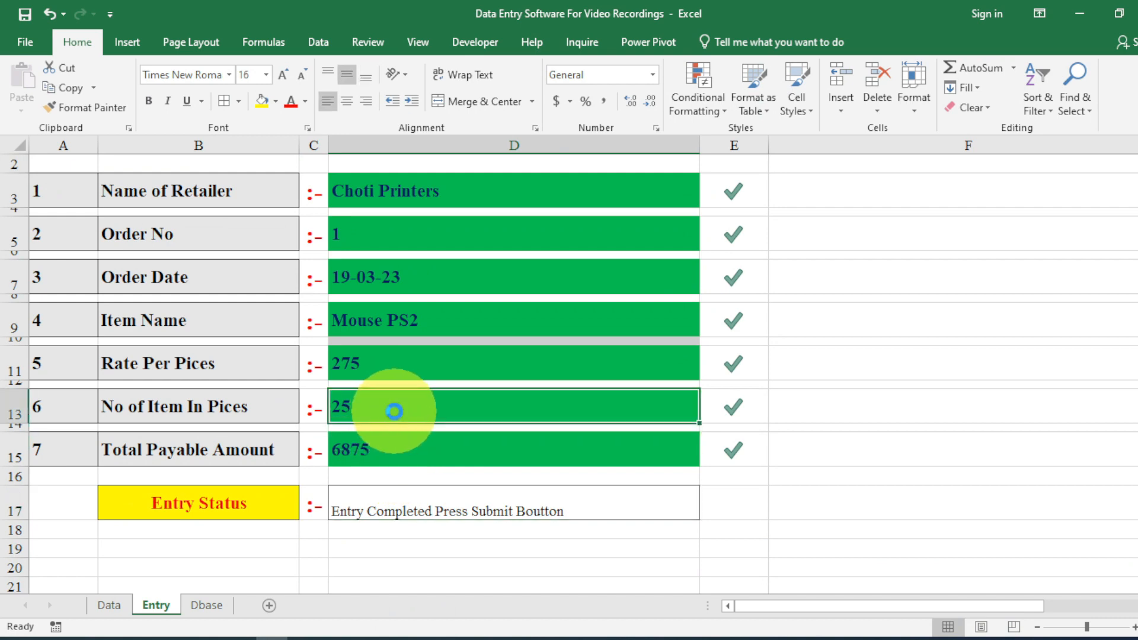
pyautogui.press('Delete')
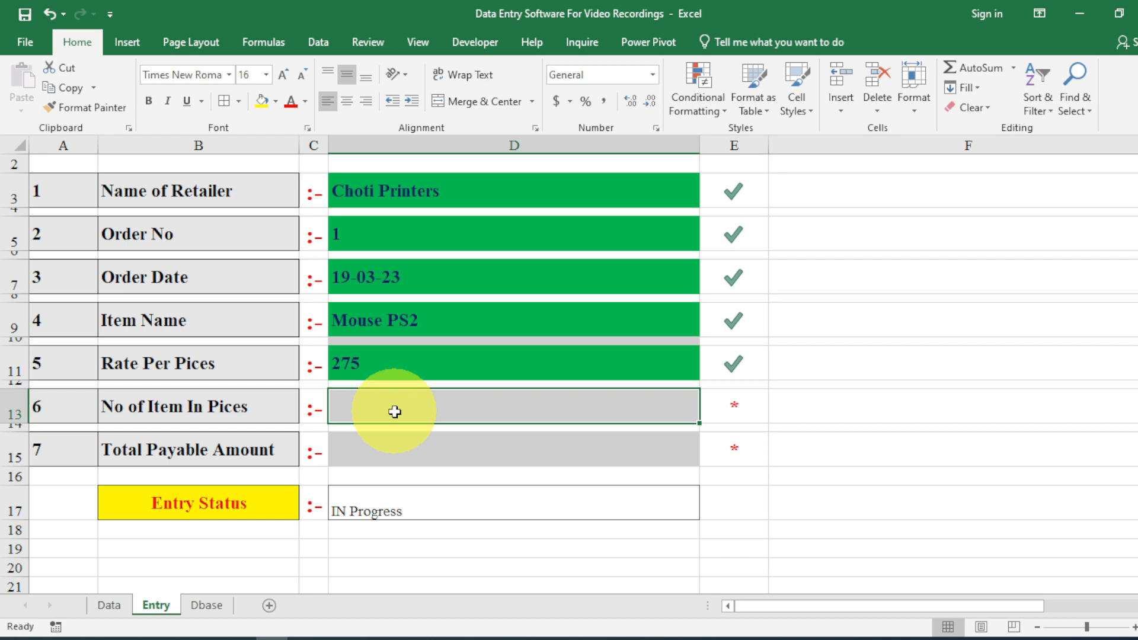
pyautogui.press('super')
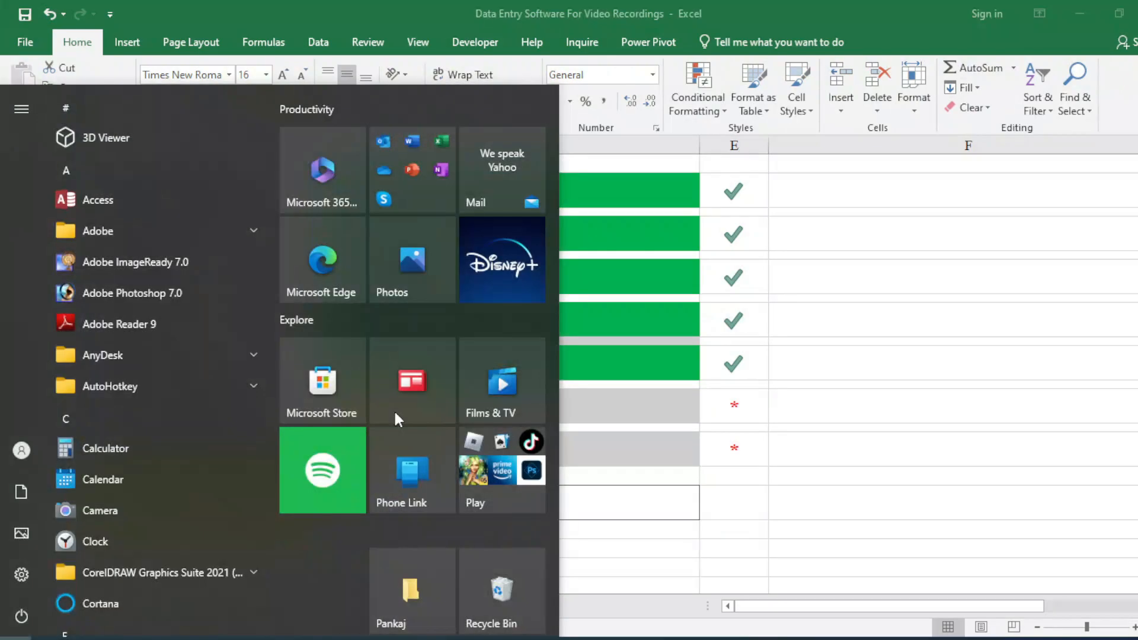
pyautogui.press('super')
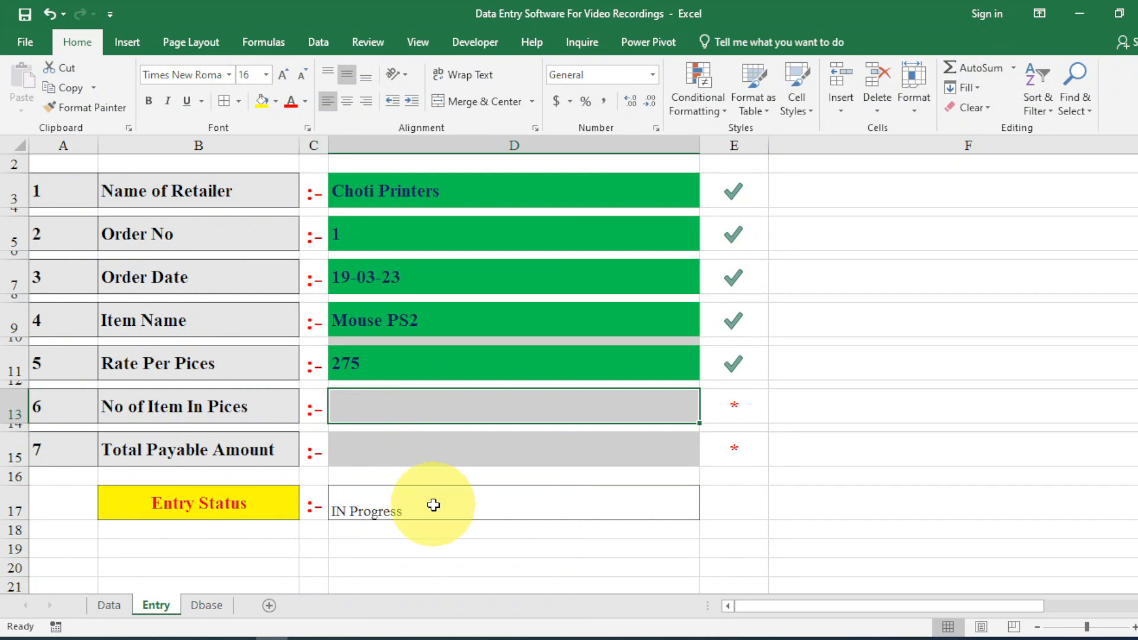
# Copy the completion message text from D17's status formula.
pyautogui.click(434, 504)
pyautogui.doubleClick(434, 504)
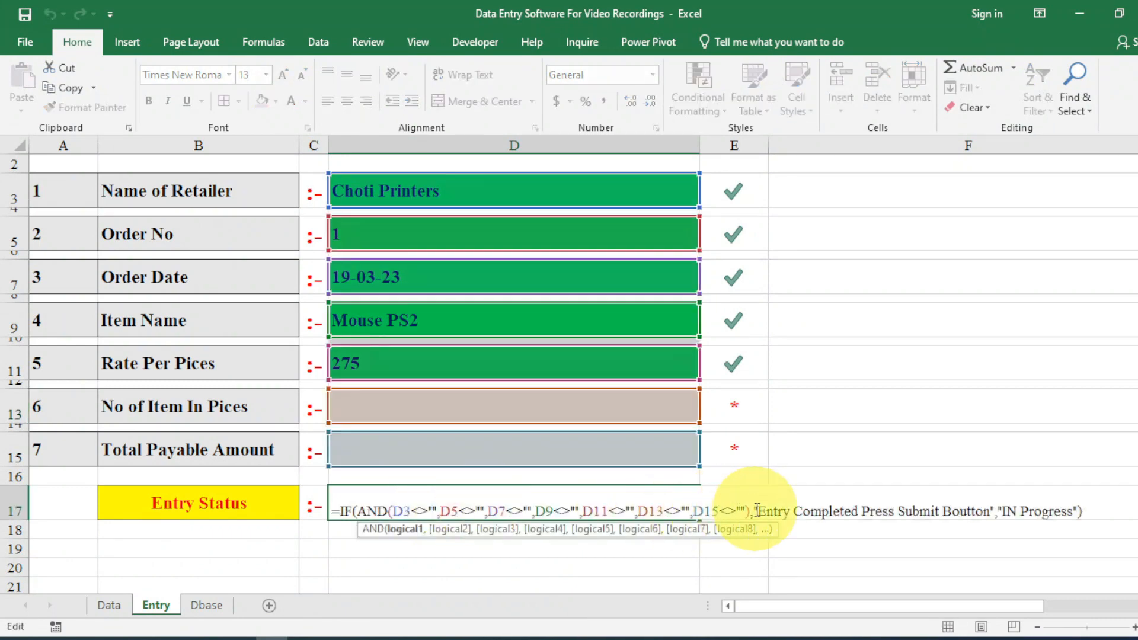
pyautogui.moveTo(761, 509); pyautogui.dragTo(990, 516)
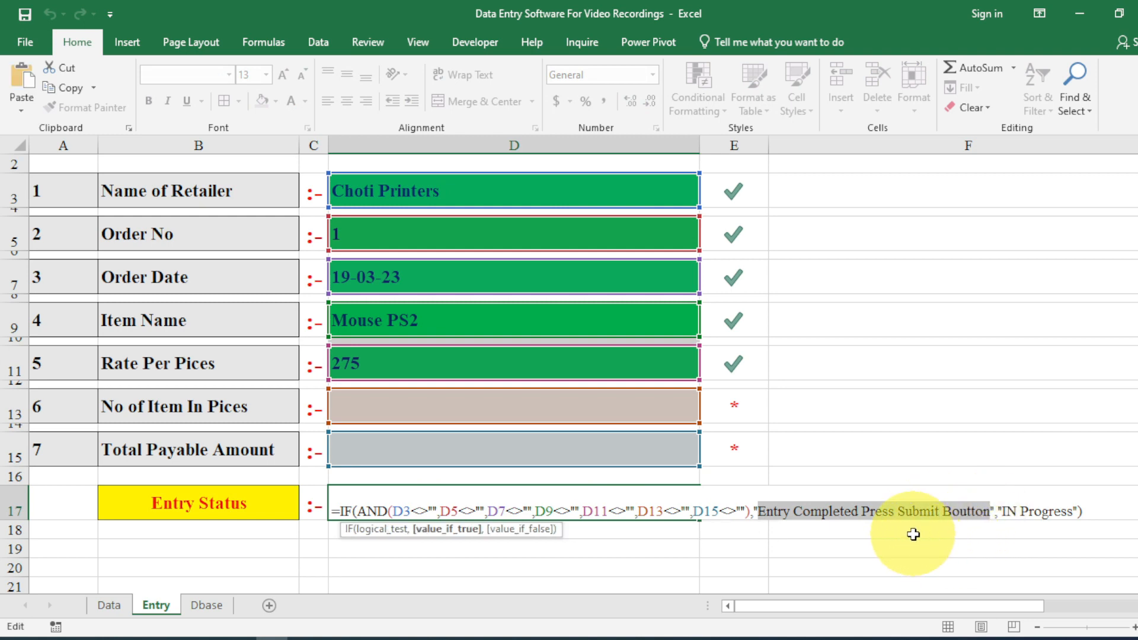
pyautogui.press('Return')
pyautogui.click(504, 500)
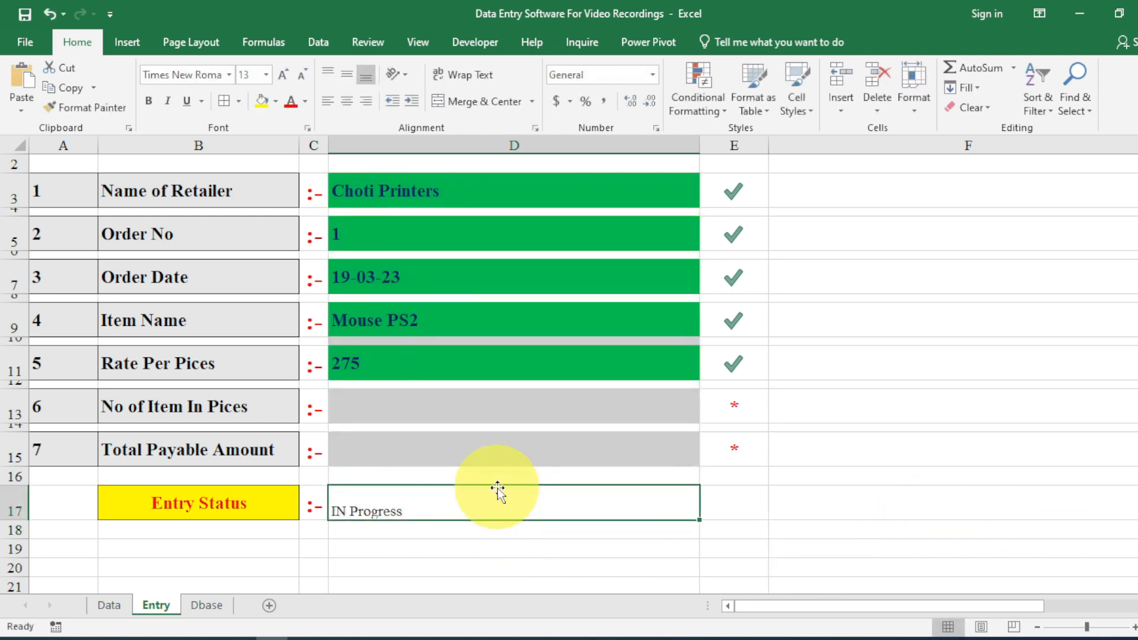
# Create an Equal To highlight rule on D17 using the pasted completion message.
pyautogui.click(699, 98)
pyautogui.moveTo(817, 144)
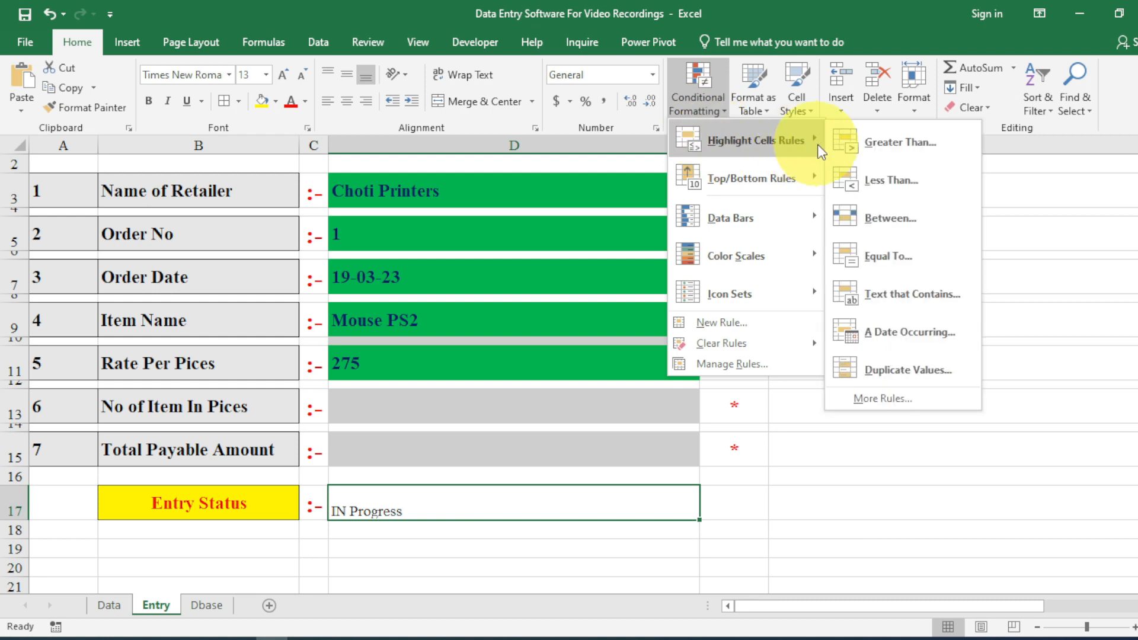
pyautogui.click(876, 255)
pyautogui.hotkey('ctrl', 'v')
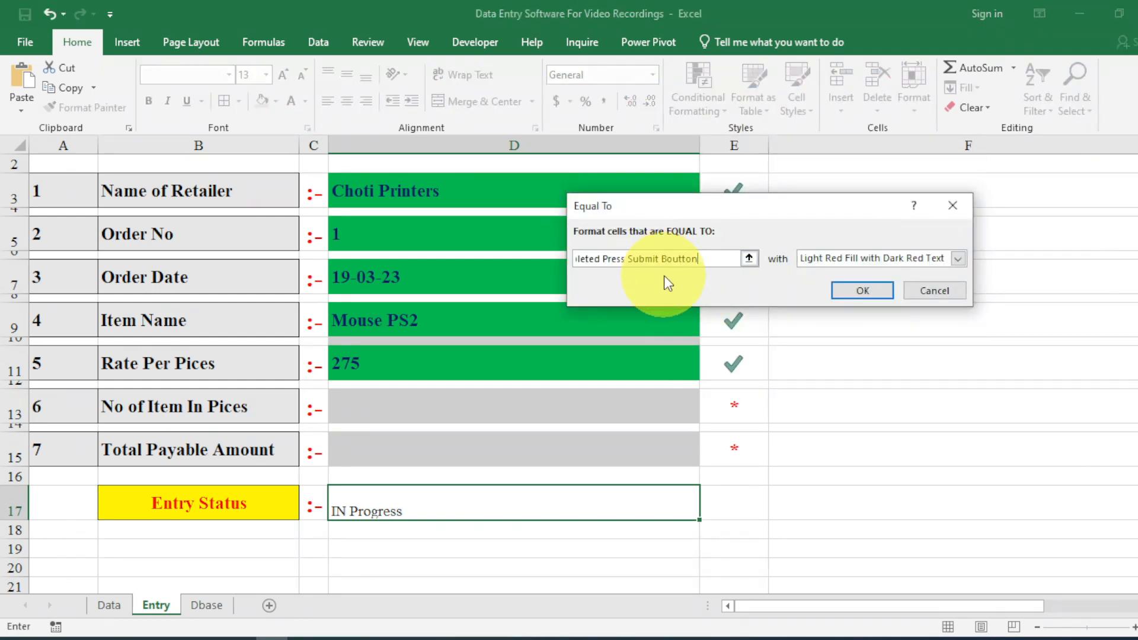
pyautogui.click(958, 258)
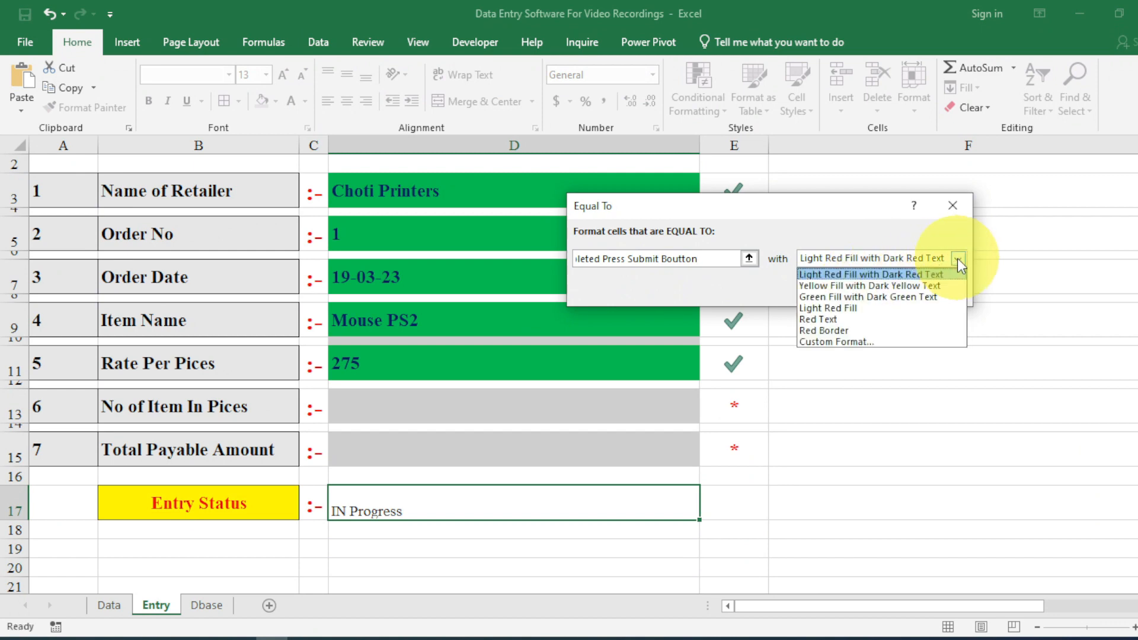
# Give the rule a custom format: yellow fill, Automatic font colour, bold.
pyautogui.click(870, 342)
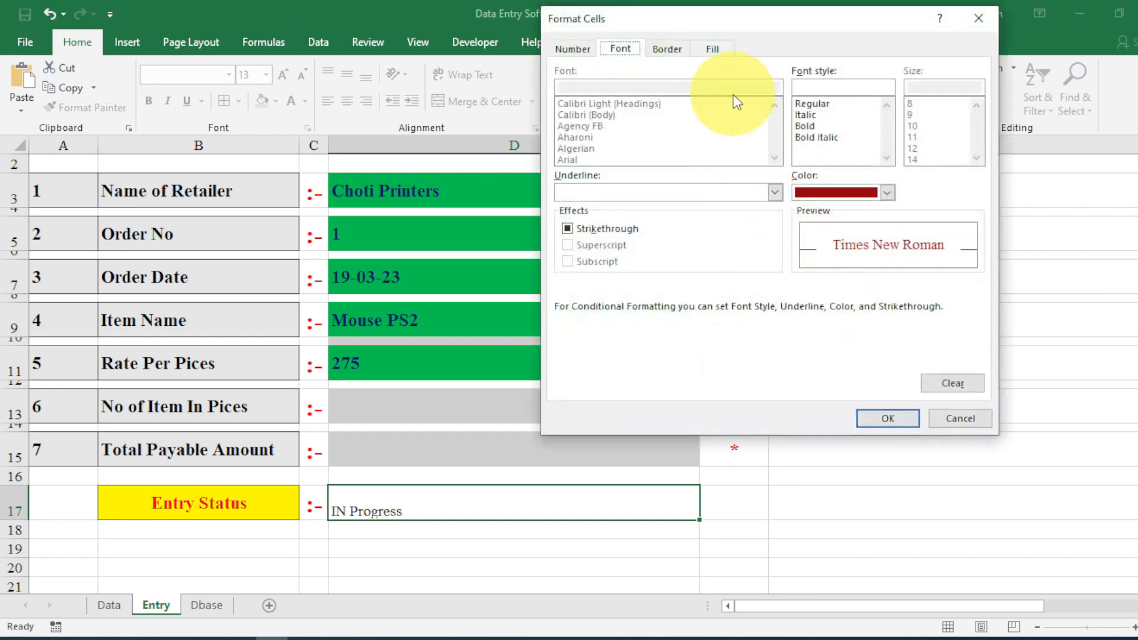
pyautogui.click(714, 48)
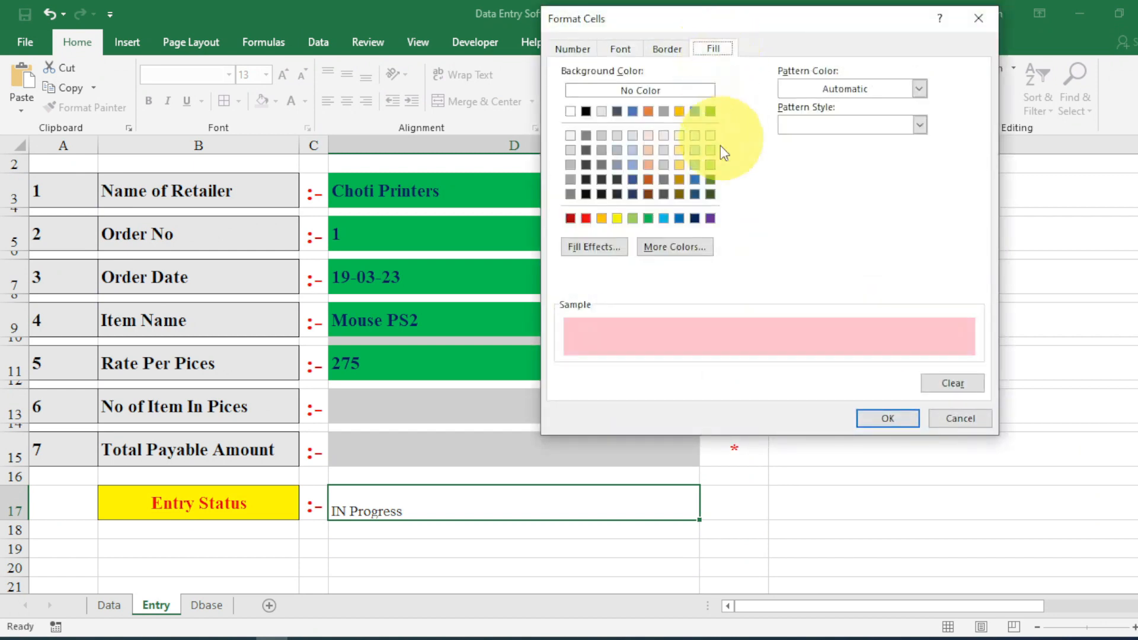
pyautogui.click(618, 219)
pyautogui.click(620, 49)
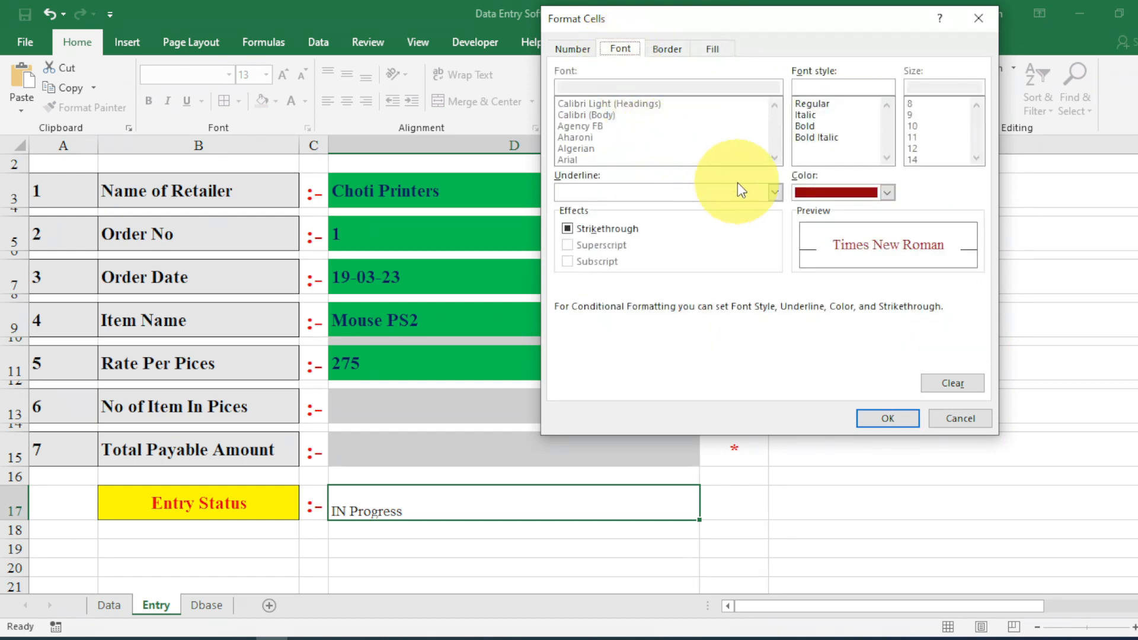
pyautogui.click(887, 192)
pyautogui.click(807, 219)
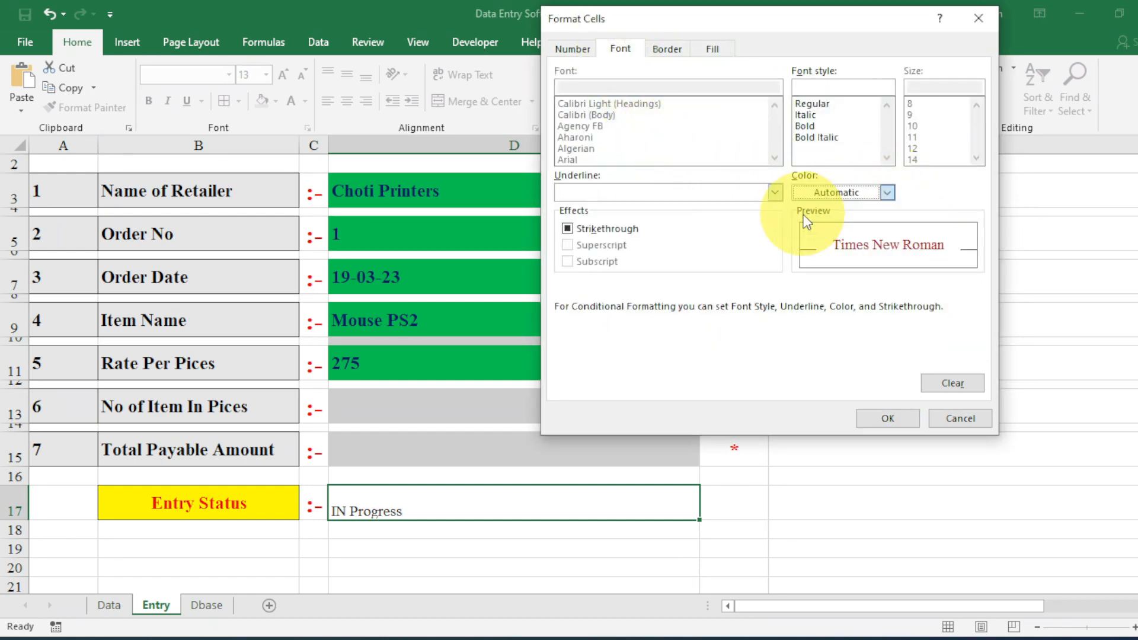
pyautogui.click(854, 126)
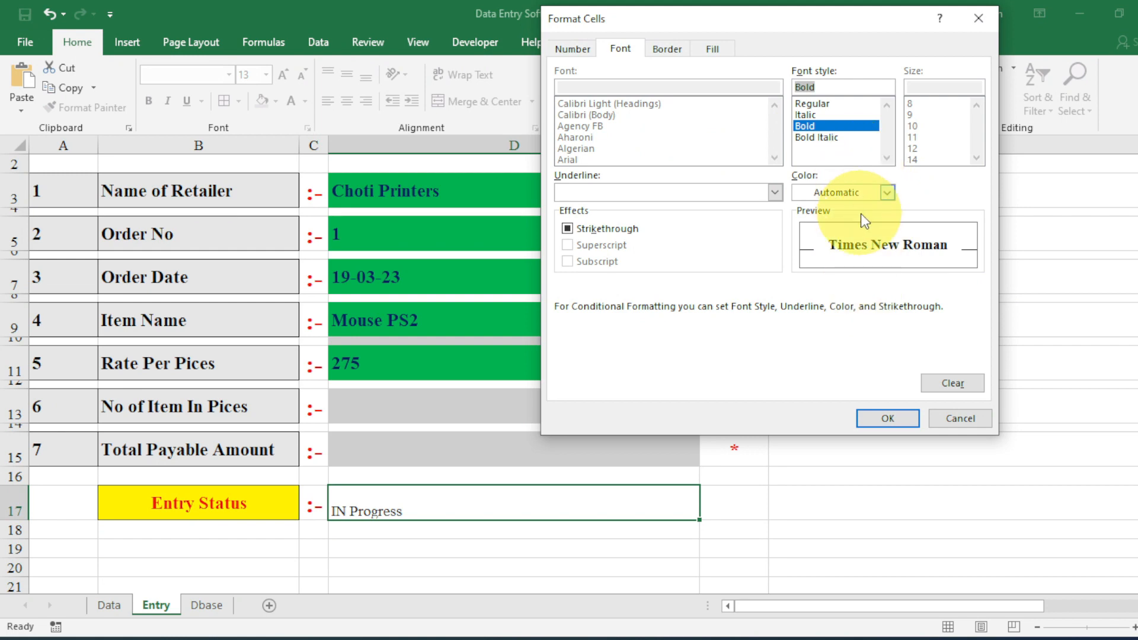
pyautogui.click(872, 424)
pyautogui.click(862, 295)
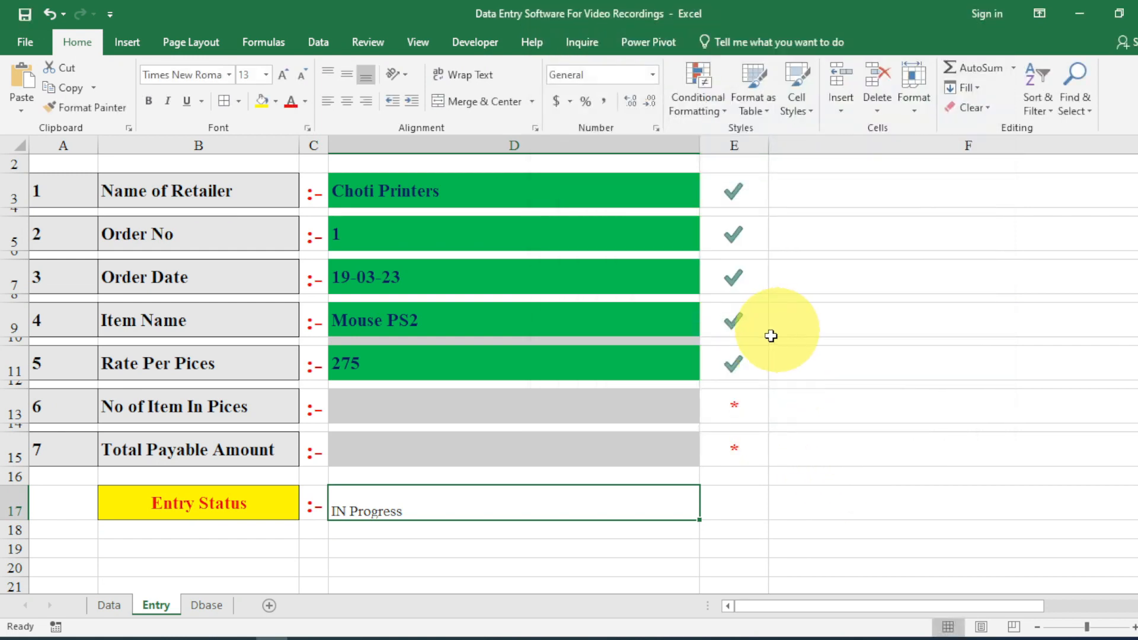
# Enter 35 as the number of items in D13 and centre-align it.
pyautogui.click(557, 409)
pyautogui.write('35')
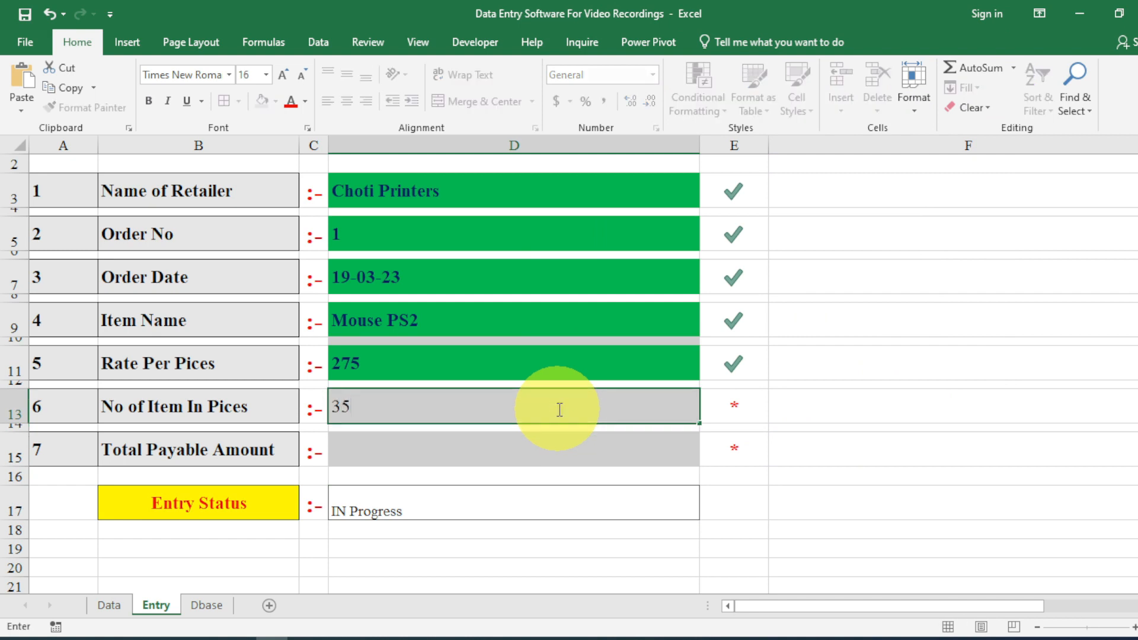
pyautogui.press('Return')
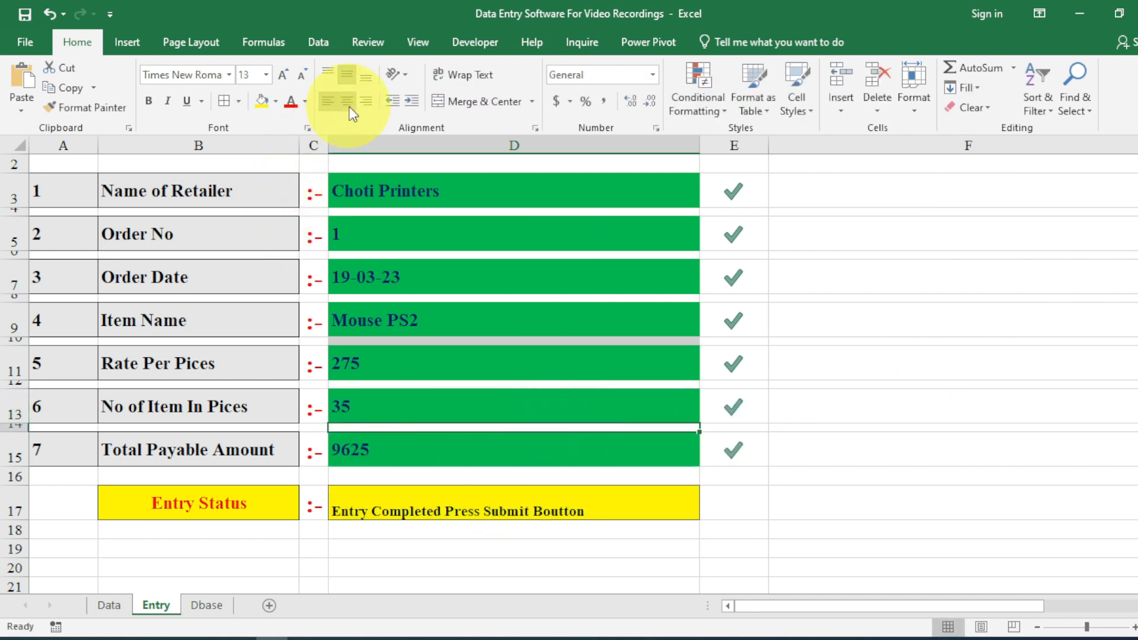
pyautogui.click(349, 104)
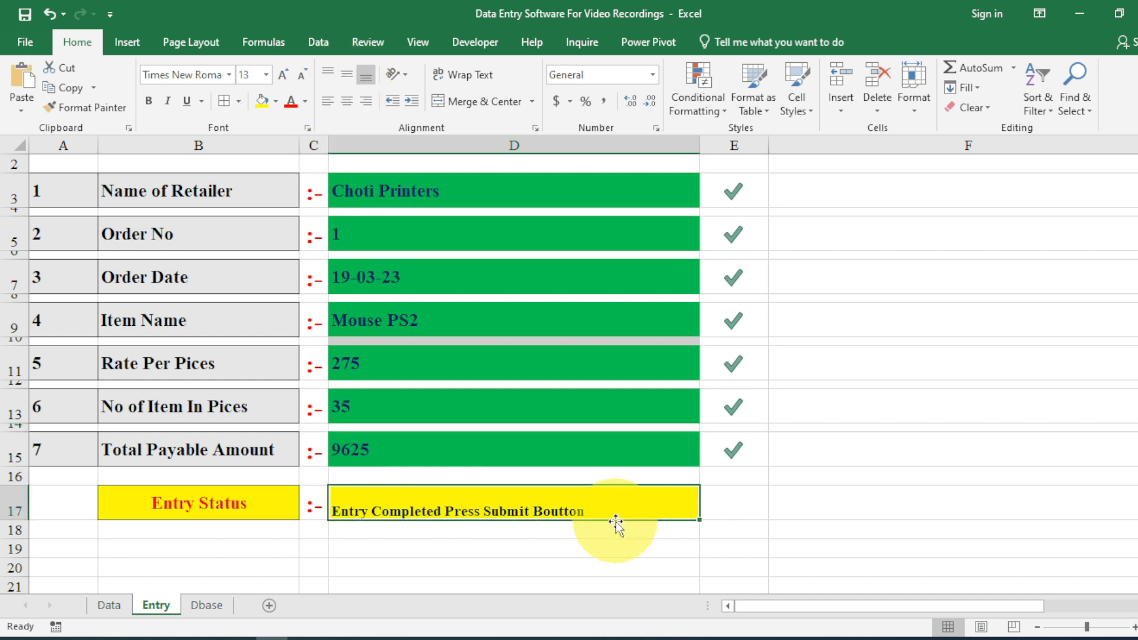
# Clear D3 and reselect Abhishek Enterprises as the retailer from its dropdown.
pyautogui.click(484, 190)
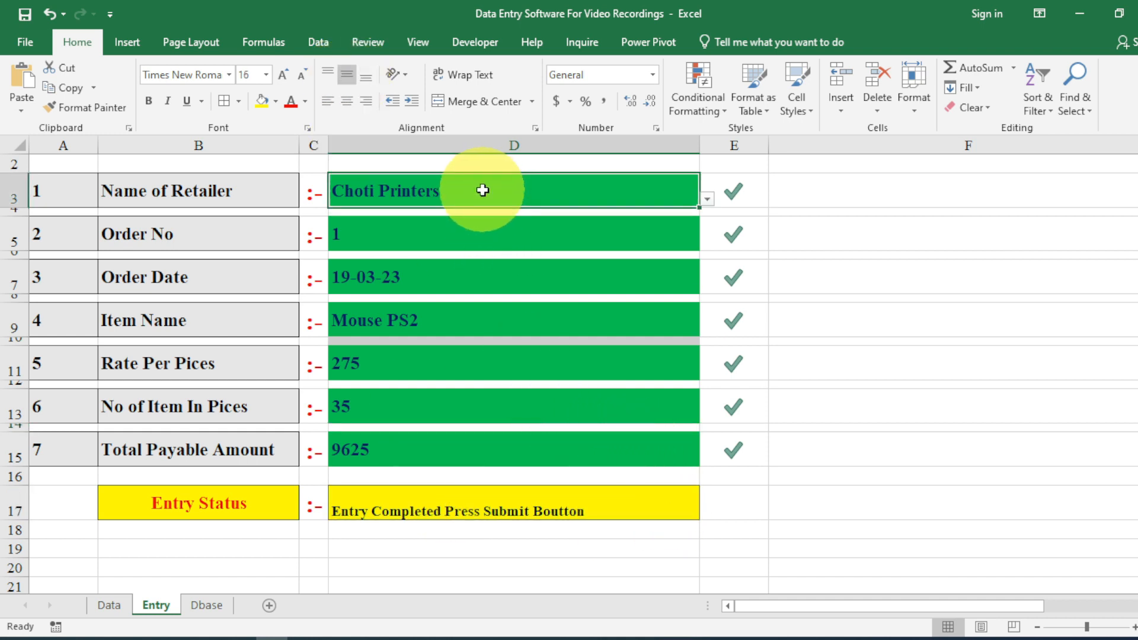
pyautogui.press('Delete')
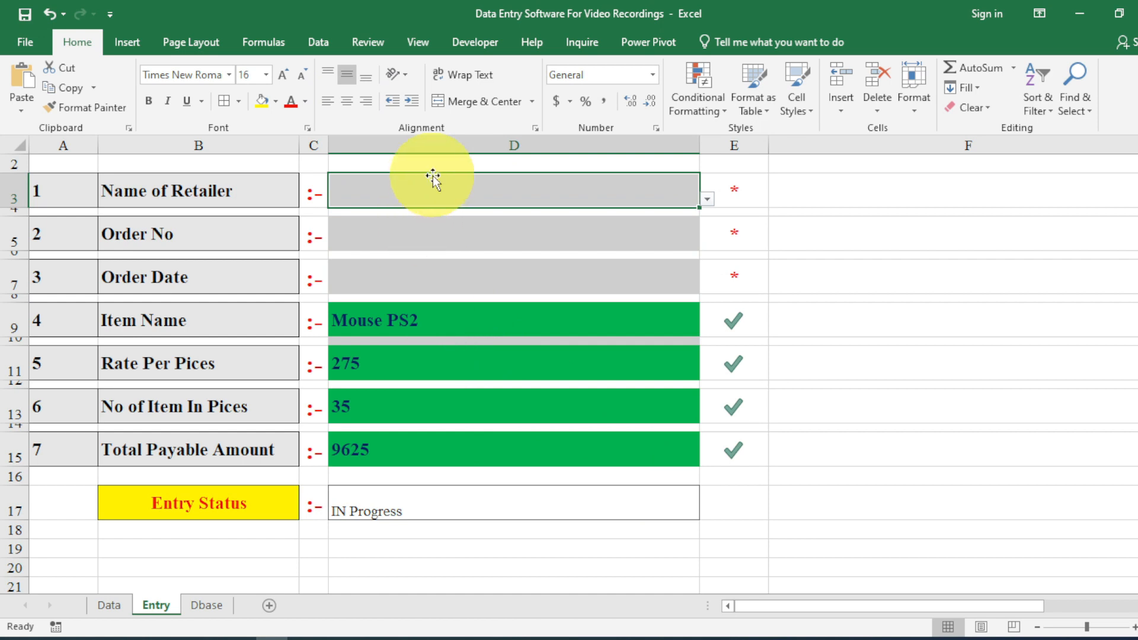
pyautogui.click(707, 199)
pyautogui.click(693, 231)
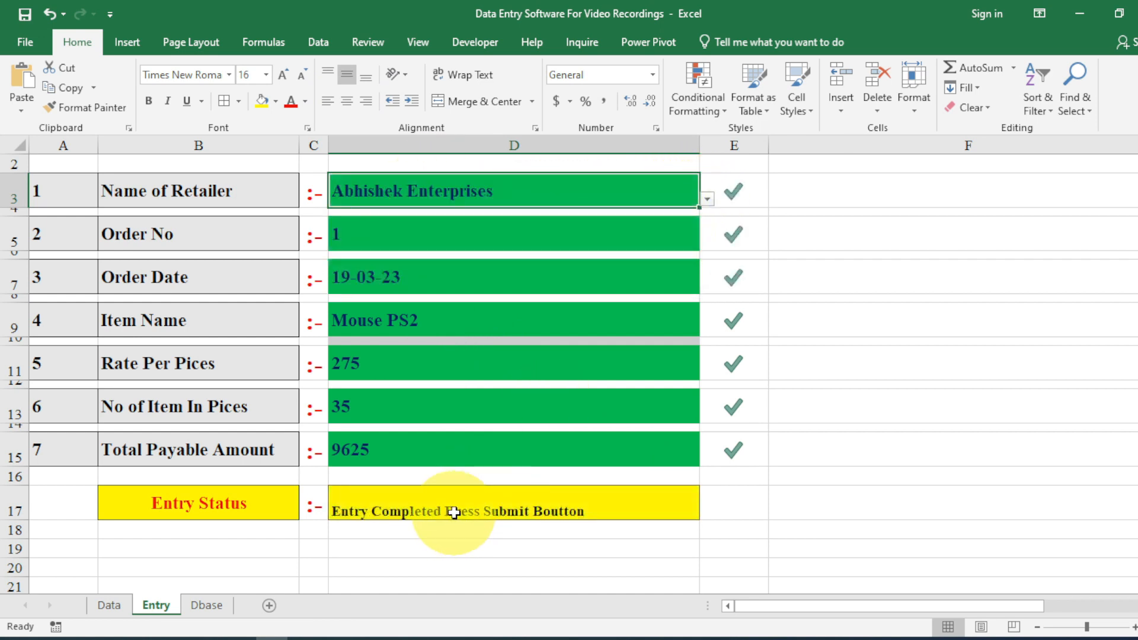
# Centre the D17 status text horizontally and vertically and enlarge it to 16 pt.
pyautogui.click(563, 511)
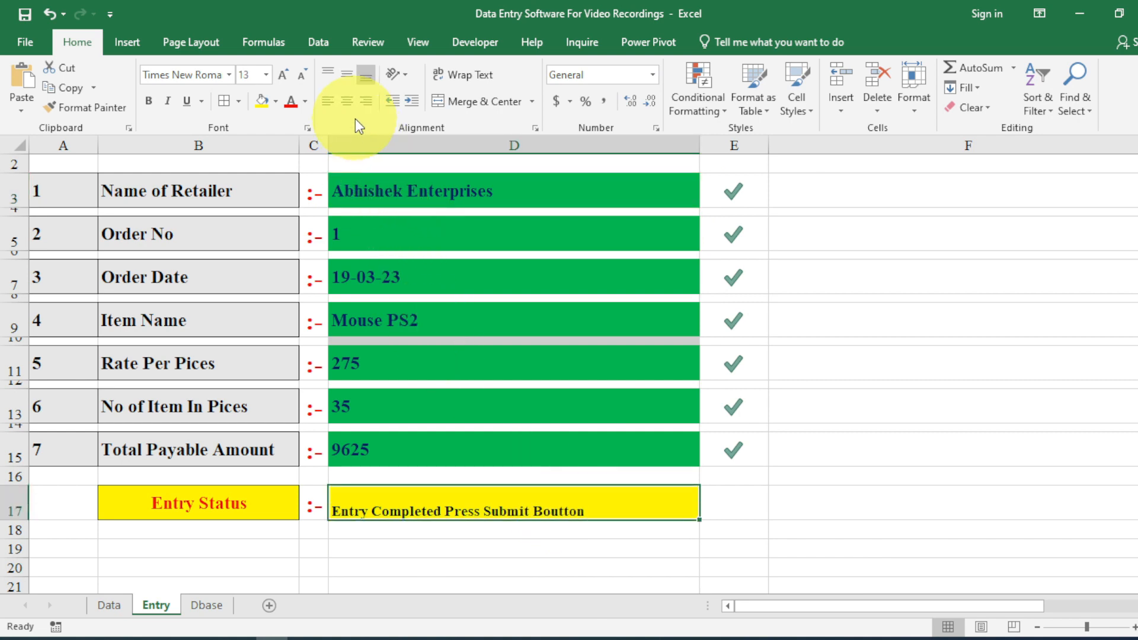
pyautogui.click(346, 101)
pyautogui.click(347, 74)
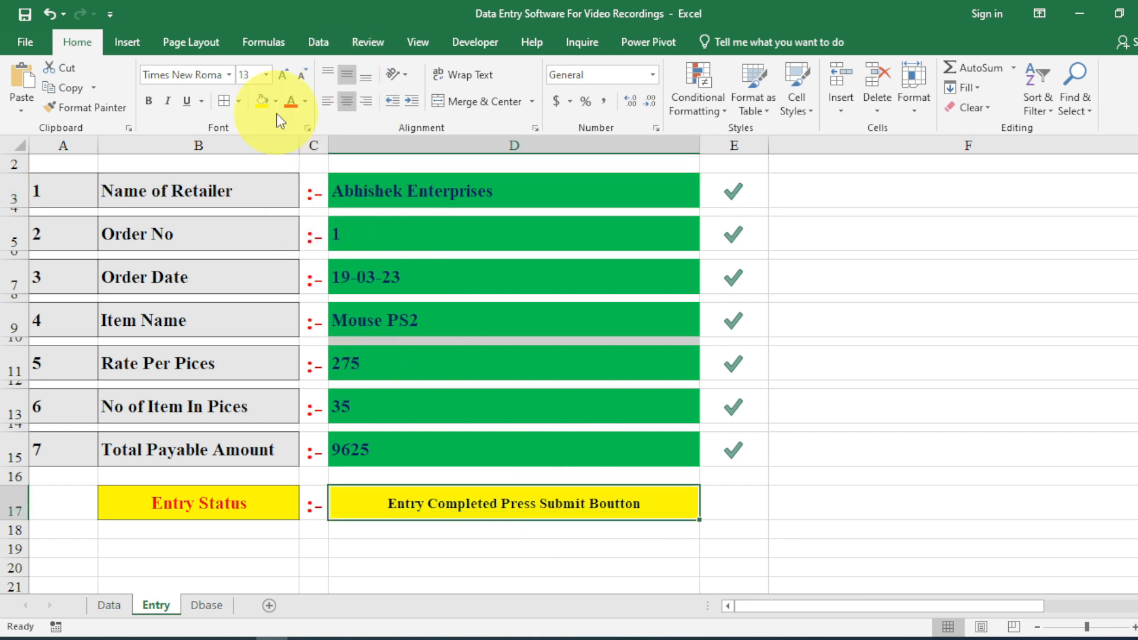
pyautogui.click(286, 75)
pyautogui.click(286, 74)
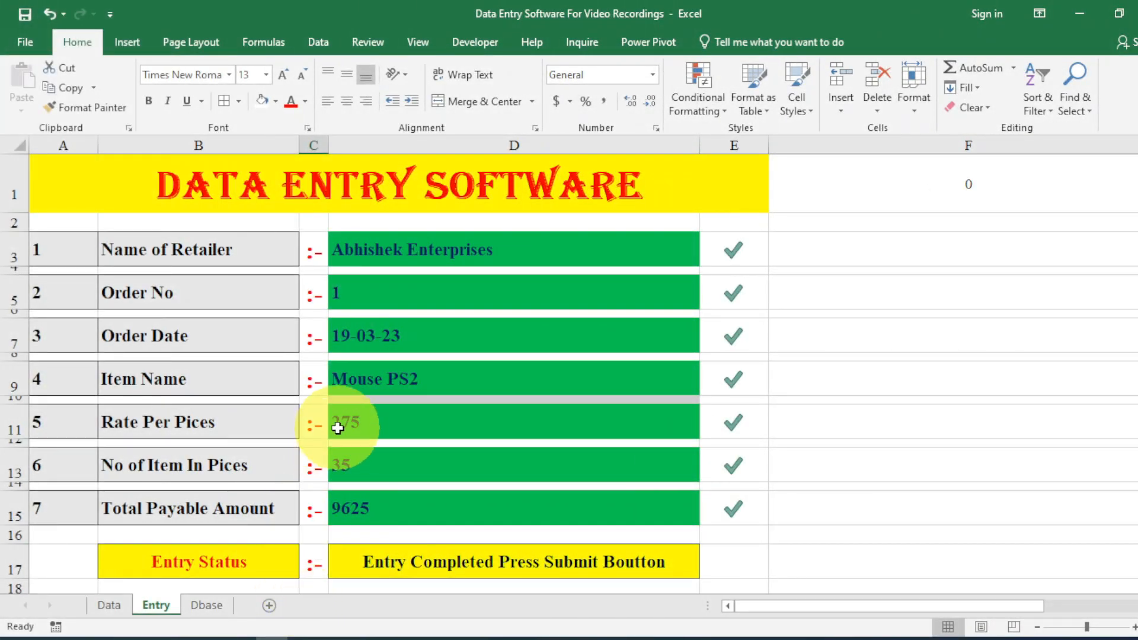
# Give cell B29 a light grey fill and type the Submit label into it.
pyautogui.scroll(-4, 332, 427)
pyautogui.click(235, 505)
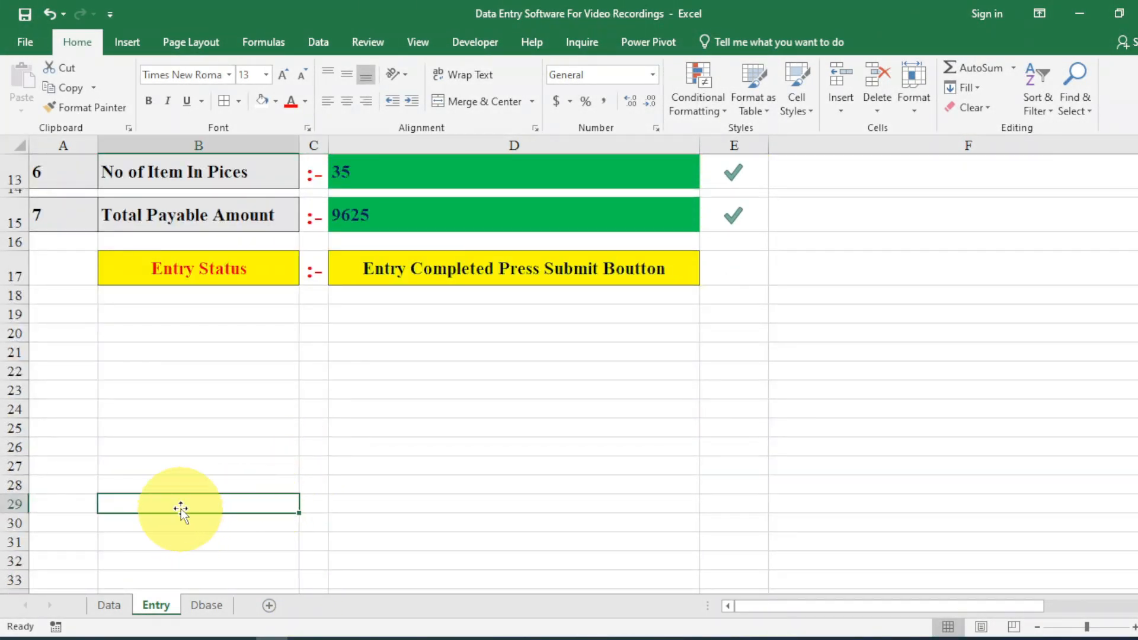
pyautogui.scroll(-2, 170, 521)
pyautogui.scroll(3, 156, 406)
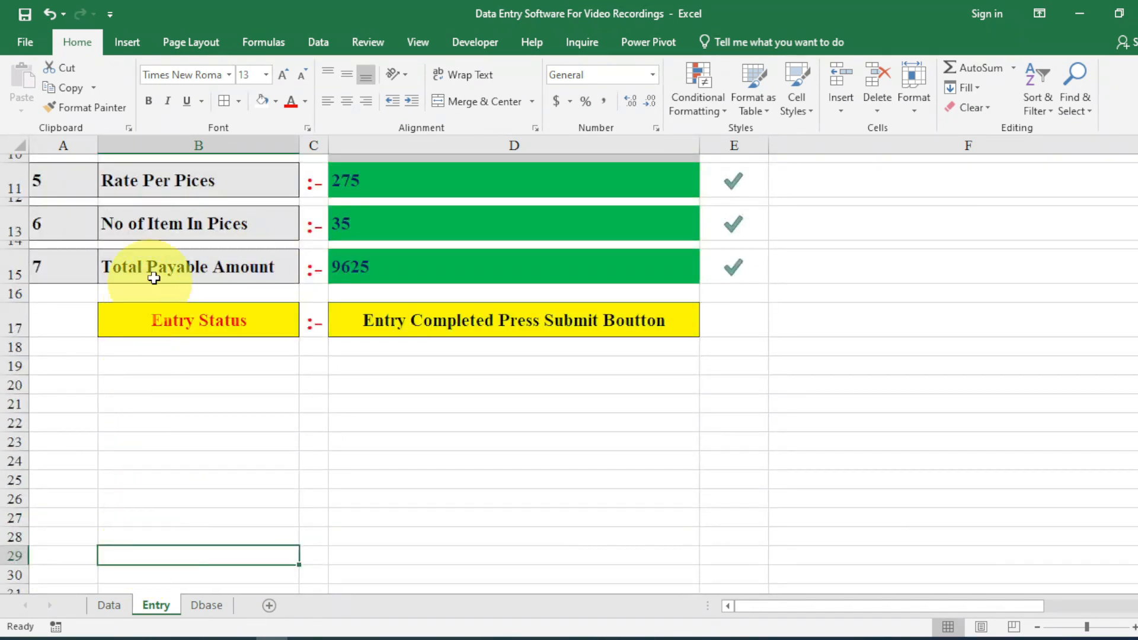
pyautogui.click(275, 102)
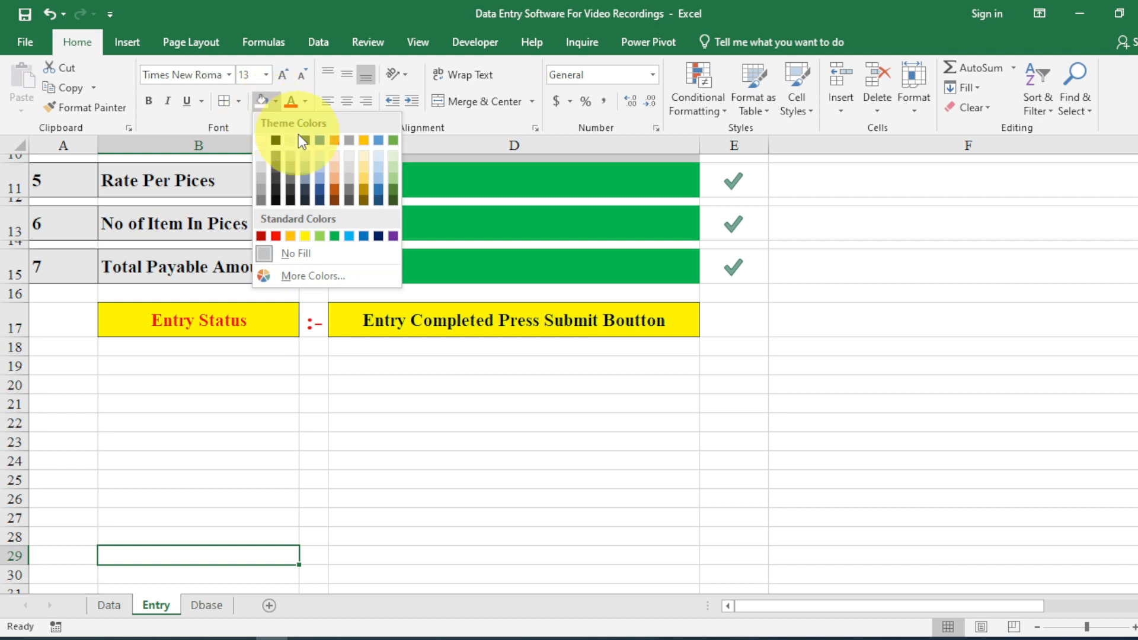
pyautogui.click(261, 166)
pyautogui.write('Submit')
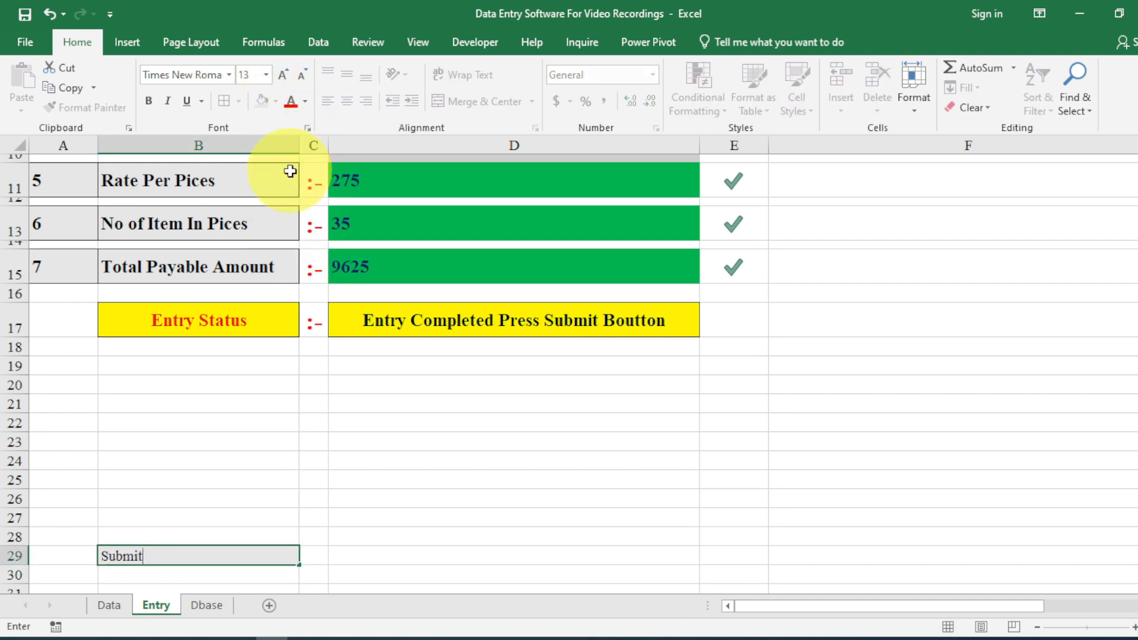
pyautogui.press('Return')
# Centre the Submit label both ways, make it bold and enlarge it to 22 pt.
pyautogui.click(152, 558)
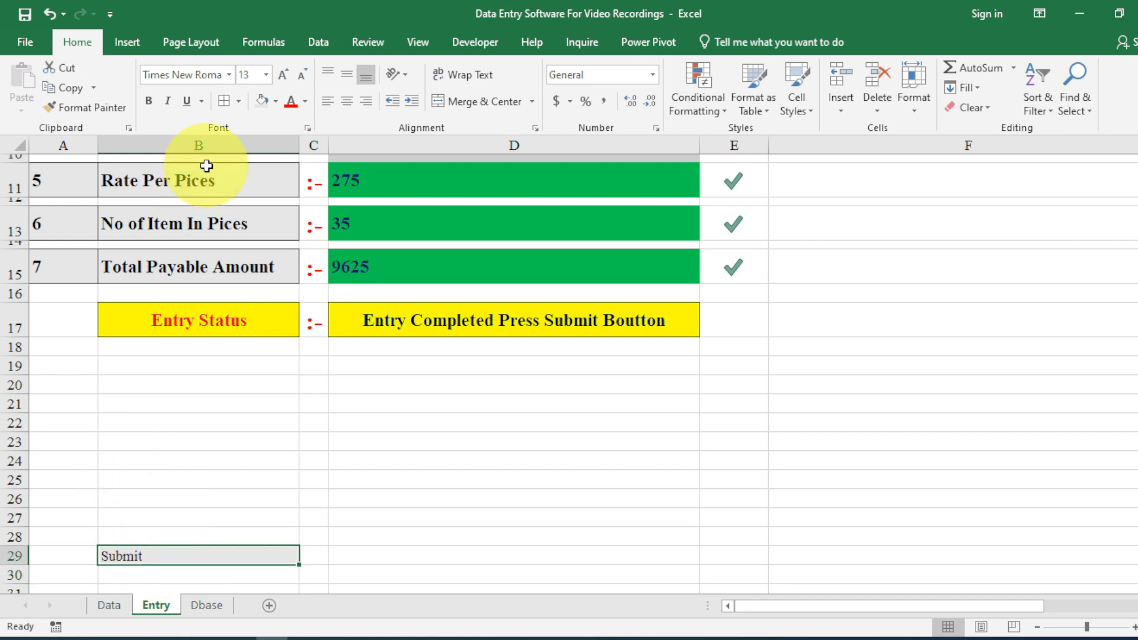
pyautogui.click(347, 101)
pyautogui.click(346, 74)
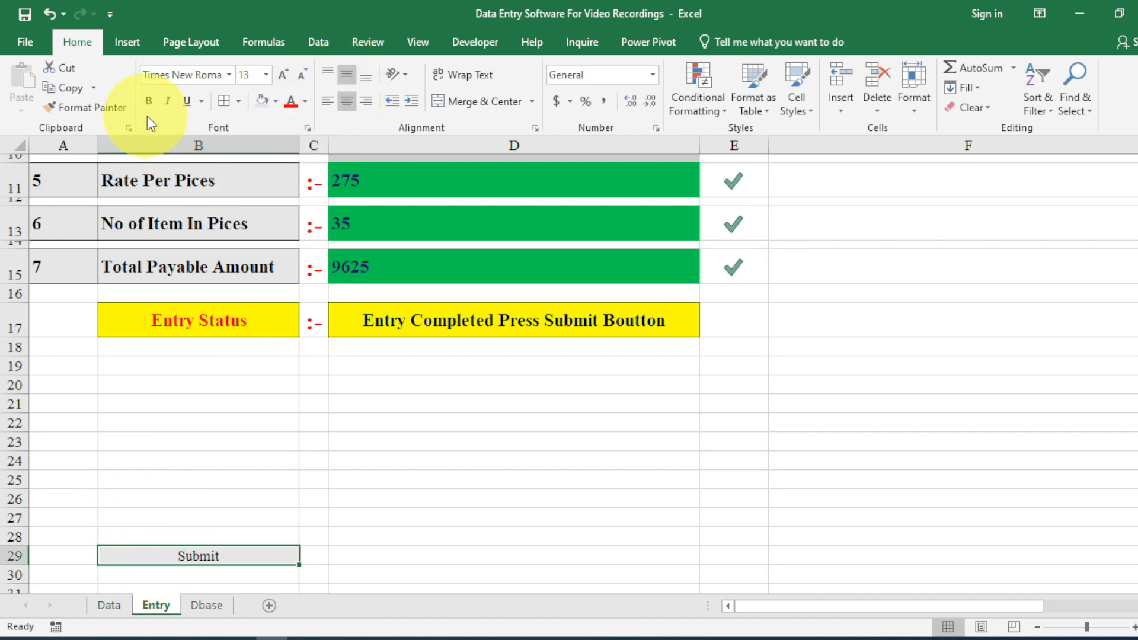
pyautogui.click(148, 101)
pyautogui.click(285, 77)
pyautogui.click(284, 77)
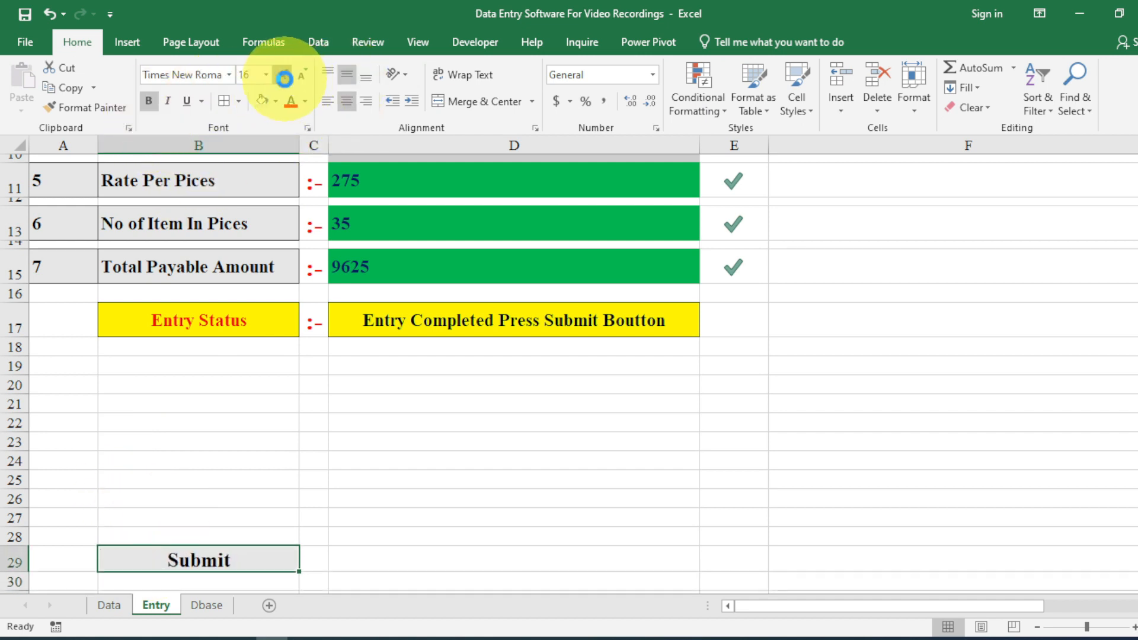
pyautogui.click(284, 77)
pyautogui.click(284, 77)
pyautogui.click(284, 77)
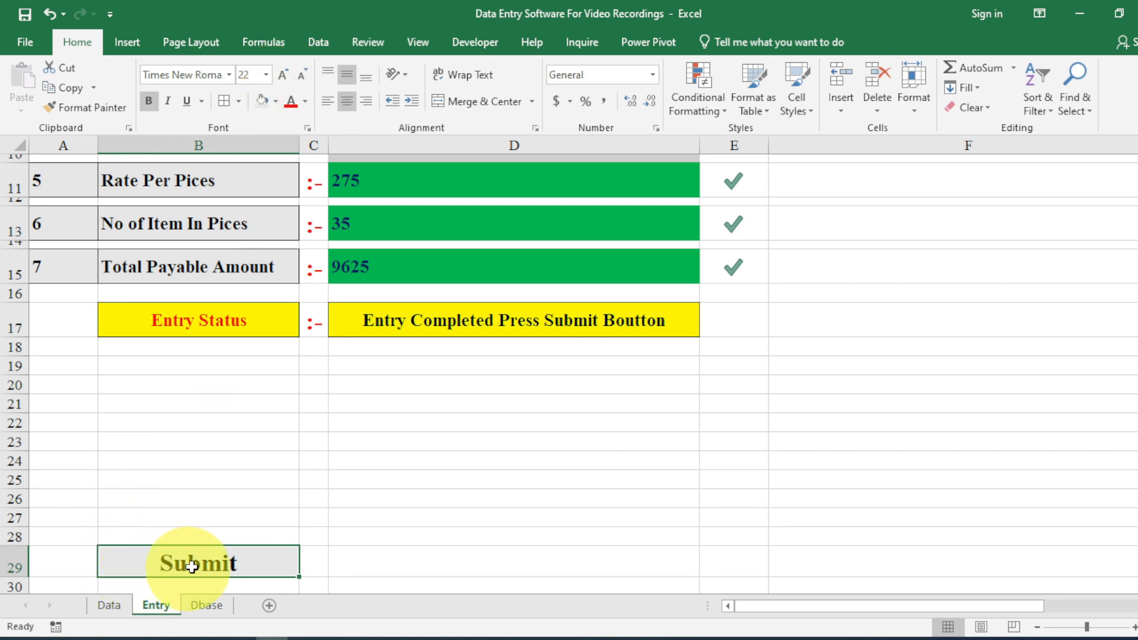
# Start a new formula-based conditional formatting rule for B29 referencing status cell D17.
pyautogui.click(694, 107)
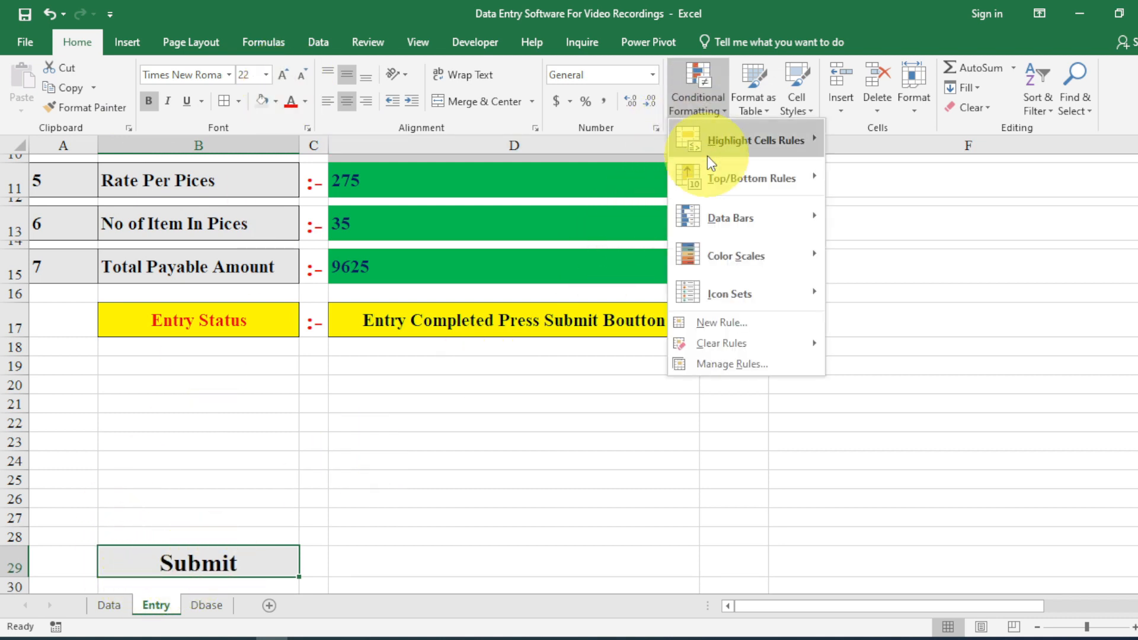
pyautogui.click(733, 324)
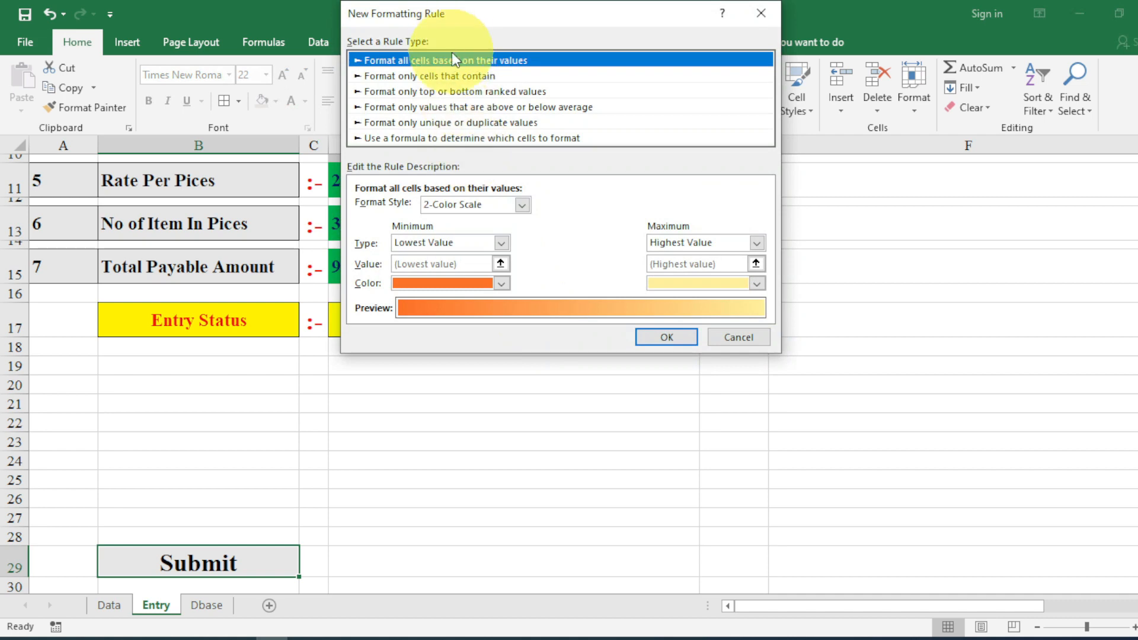
pyautogui.click(464, 138)
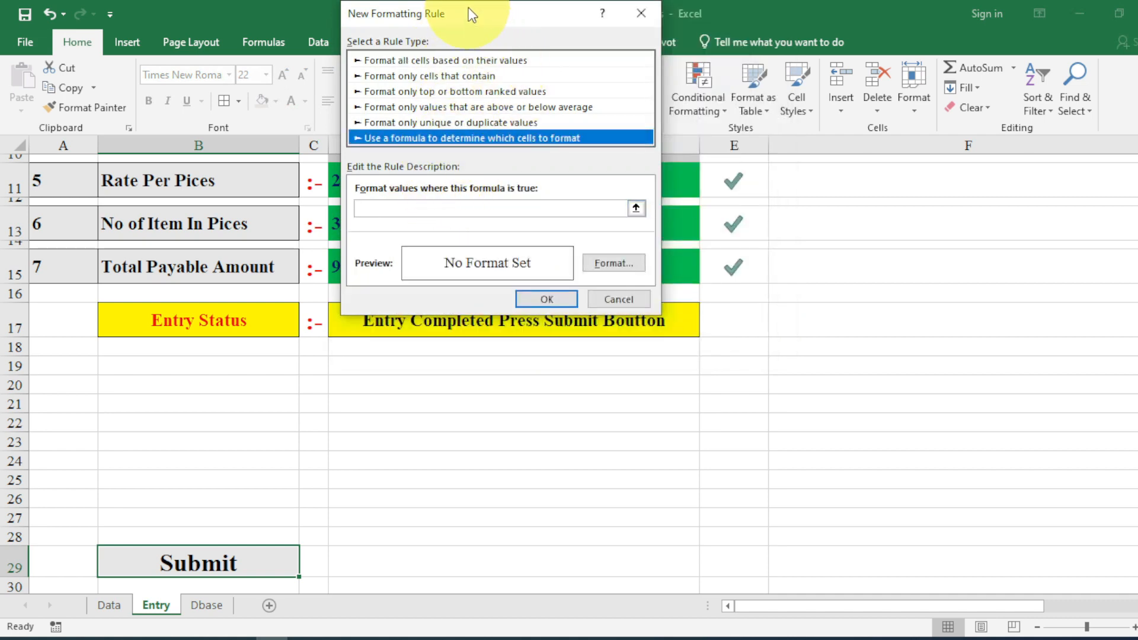
pyautogui.moveTo(473, 13); pyautogui.dragTo(688, 209)
pyautogui.click(608, 403)
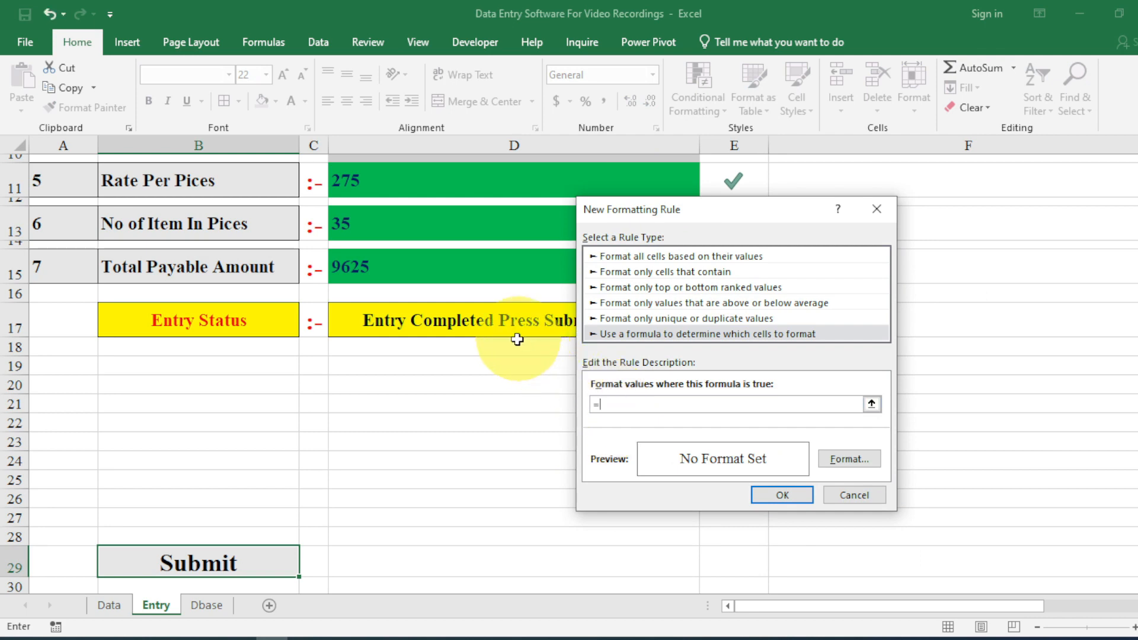
pyautogui.click(495, 325)
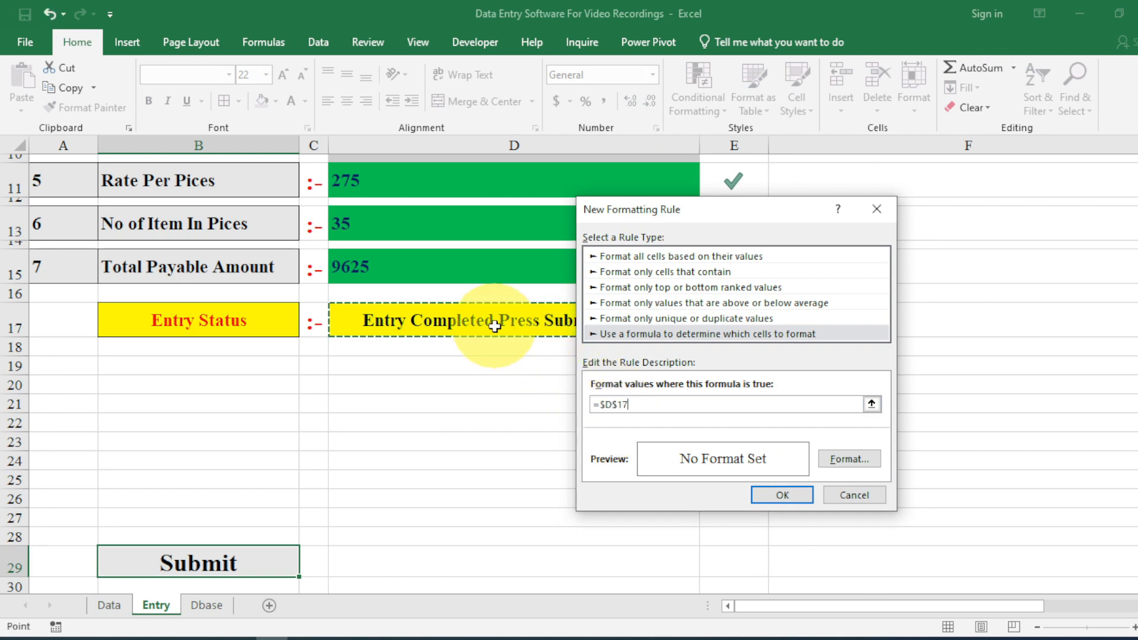
pyautogui.write('=')
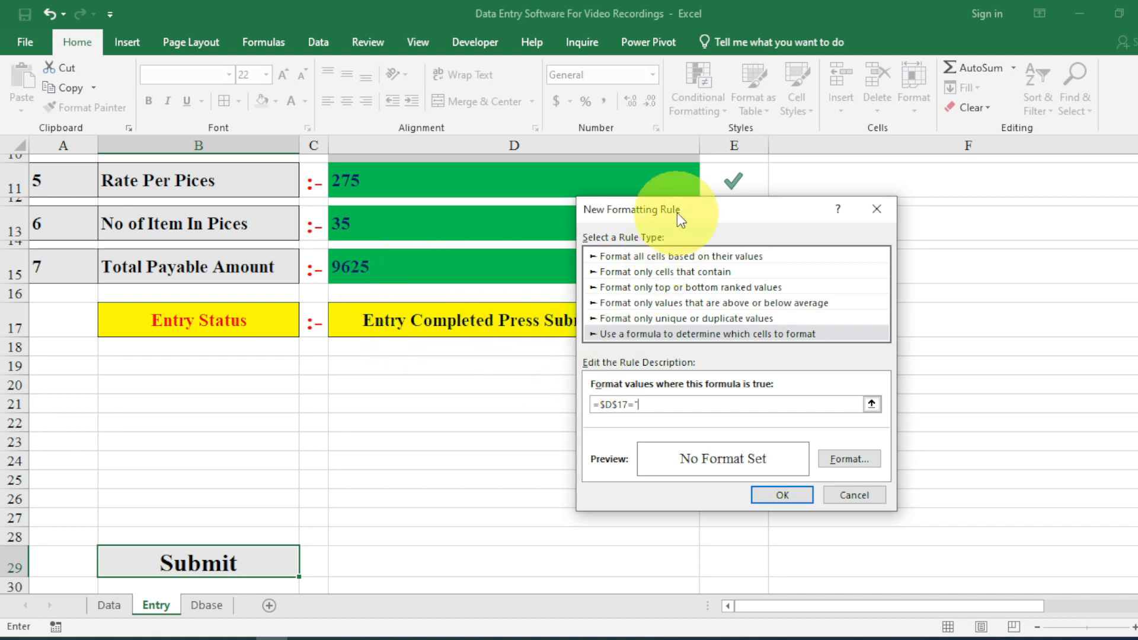
pyautogui.moveTo(679, 214); pyautogui.dragTo(778, 213)
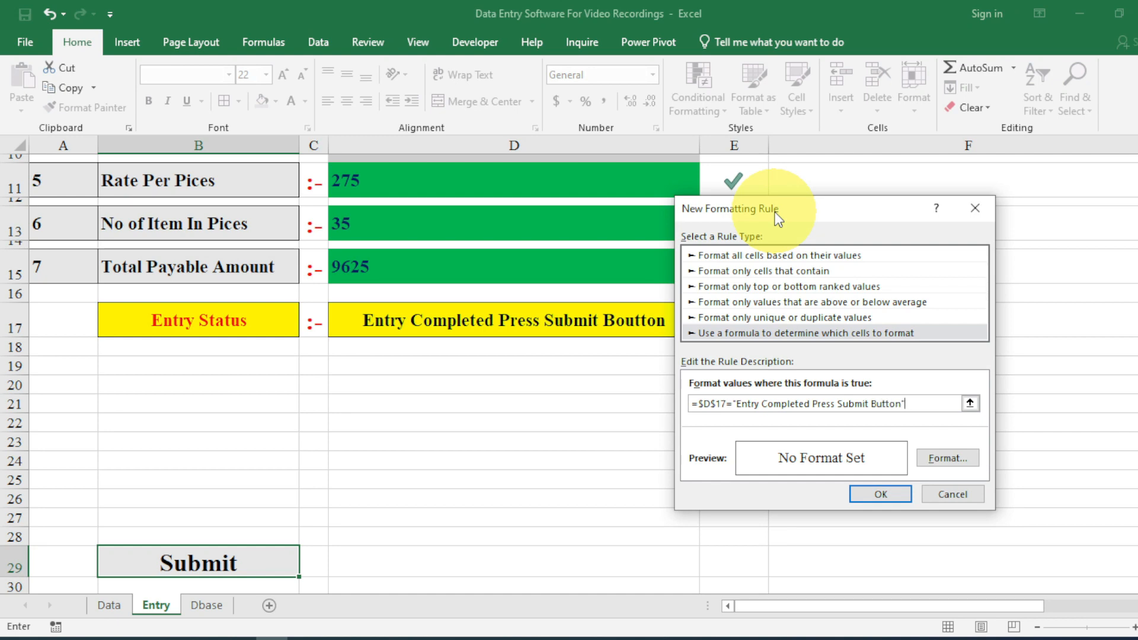
# Format the rule with a yellow fill and red text, then save it.
pyautogui.click(947, 458)
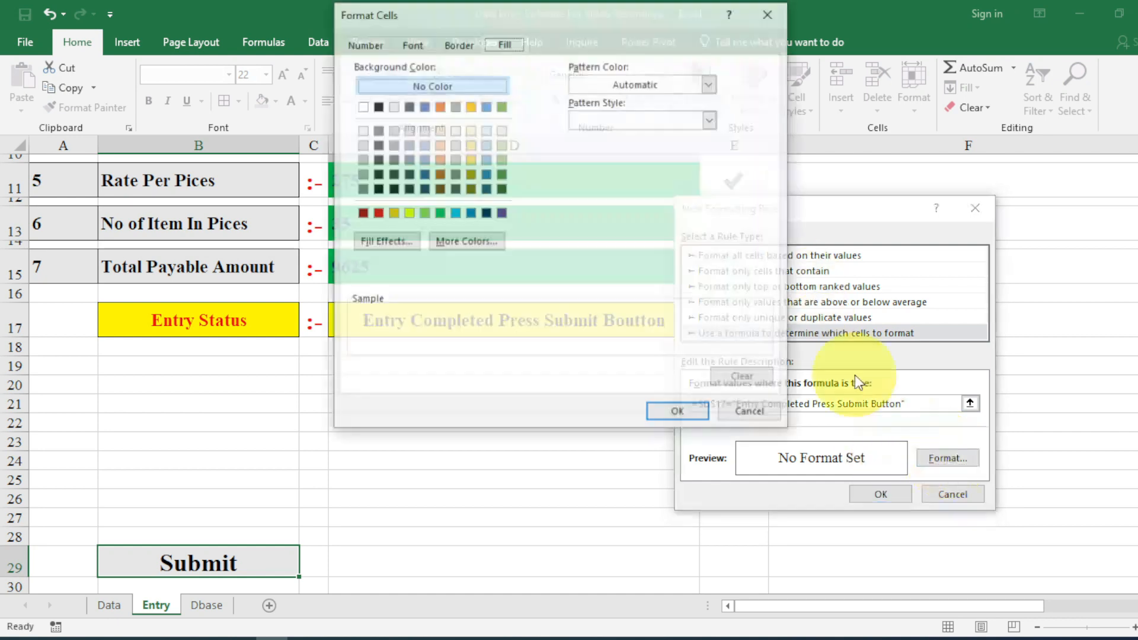
pyautogui.click(408, 213)
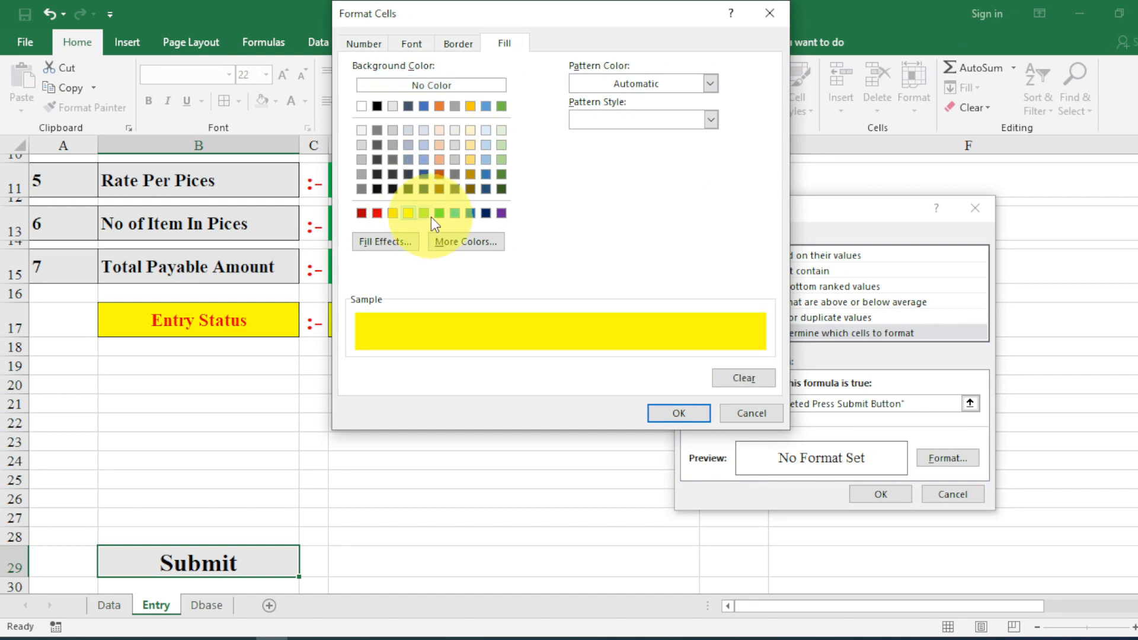
pyautogui.click(411, 44)
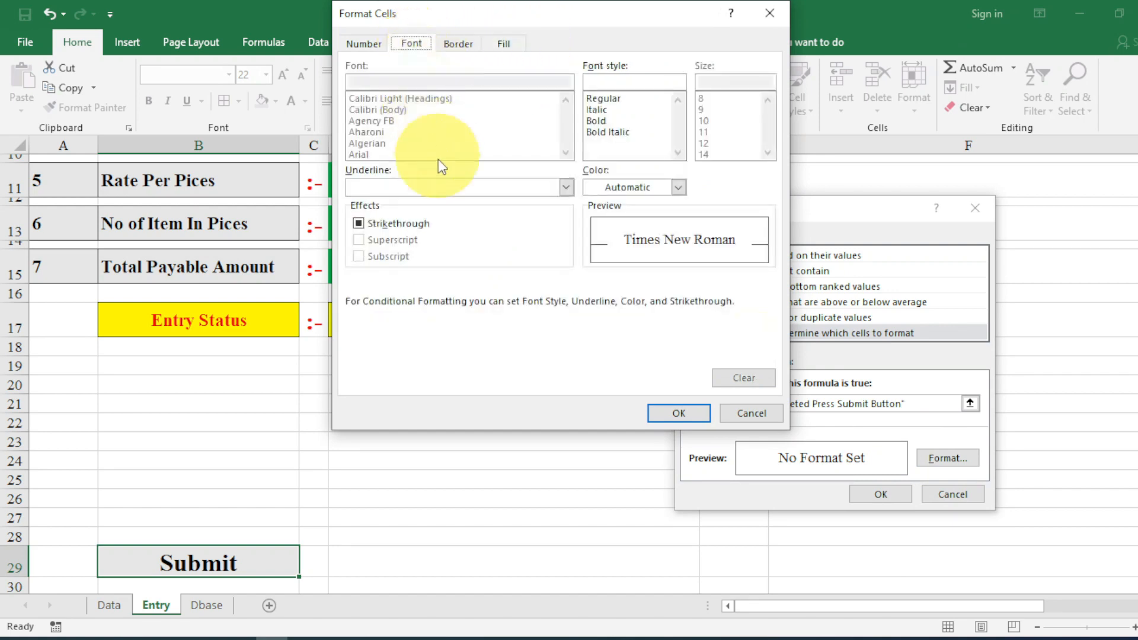
pyautogui.click(640, 194)
pyautogui.click(610, 339)
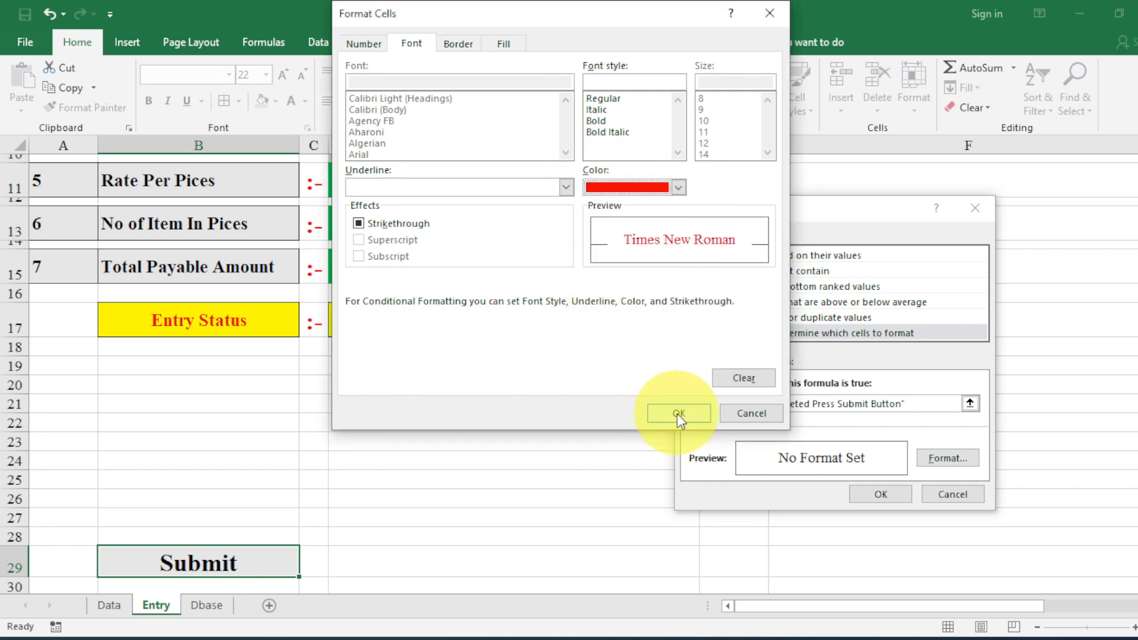
pyautogui.click(678, 413)
pyautogui.moveTo(741, 205); pyautogui.dragTo(634, 88)
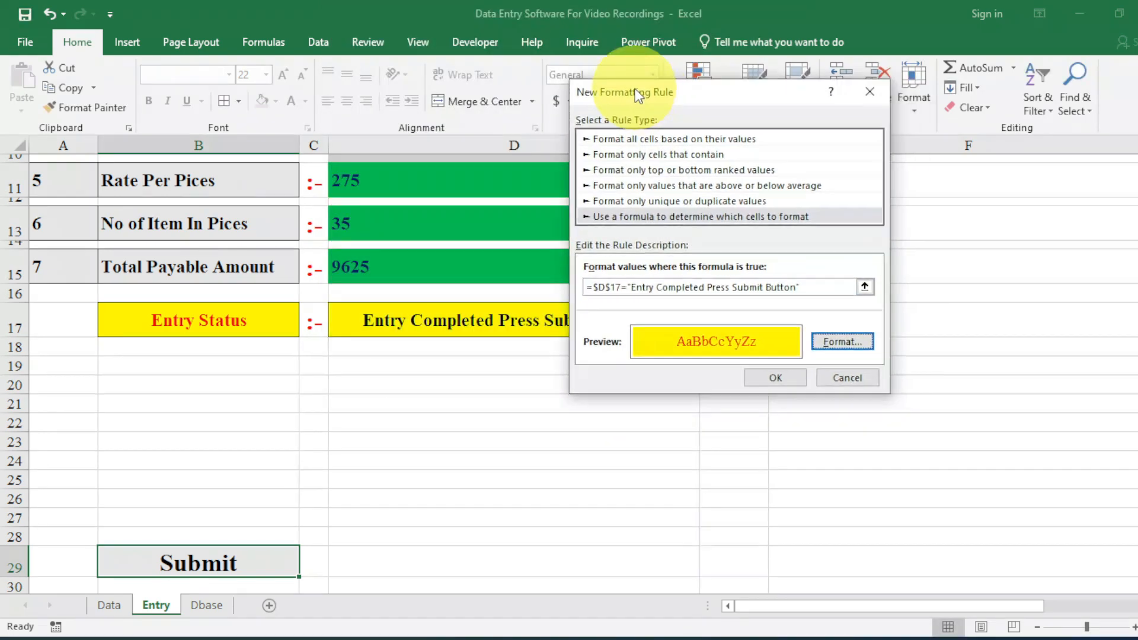
pyautogui.click(772, 378)
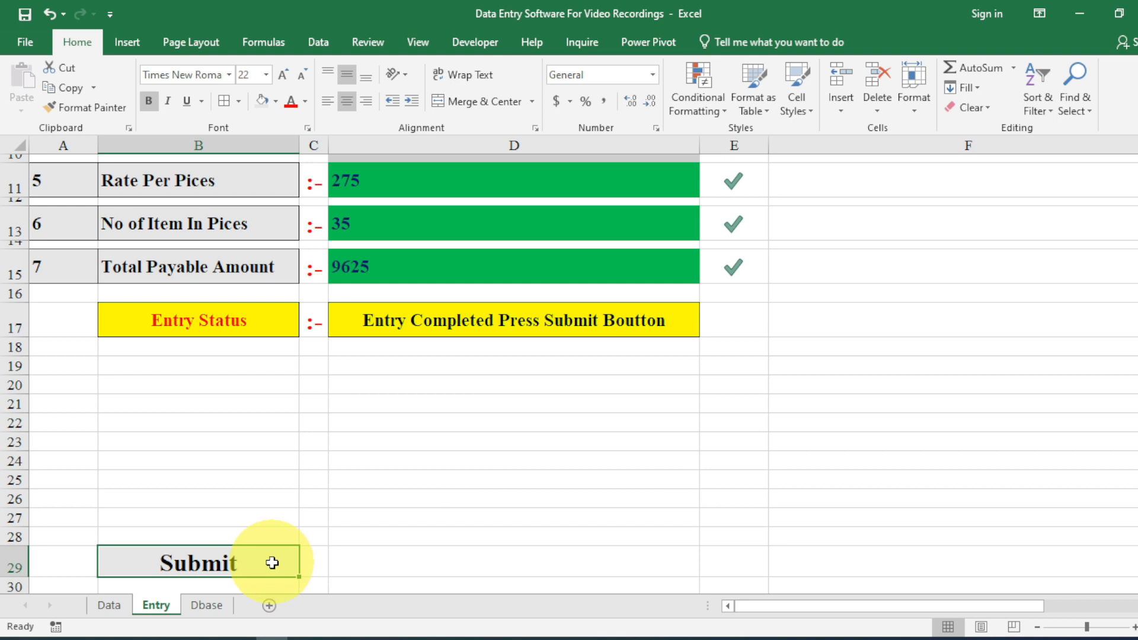
# Copy the quoted completion-status text from D17's formula.
pyautogui.doubleClick(376, 322)
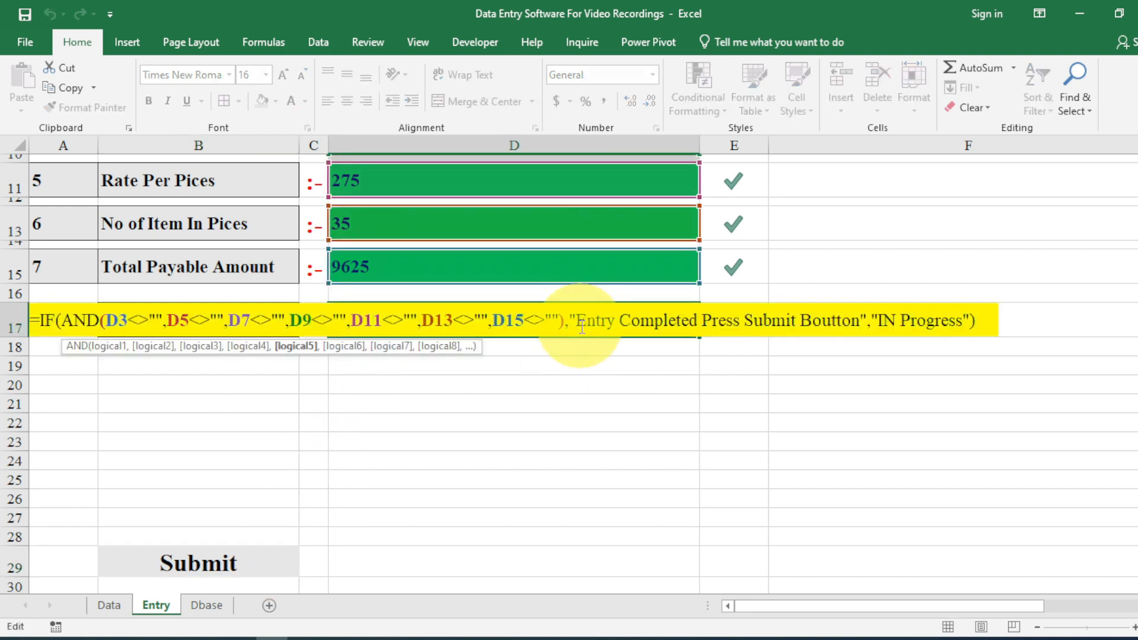
pyautogui.hotkey('shift', 'Right')
pyautogui.hotkey('shift', 'Right')
pyautogui.hotkey('shift', 'Right')
pyautogui.hotkey('shift', 'Right')
pyautogui.hotkey('shift', 'Right')
pyautogui.hotkey('shift', 'Right')
pyautogui.hotkey('shift', 'Right')
pyautogui.hotkey('shift', 'Right')
pyautogui.hotkey('shift', 'Right')
pyautogui.hotkey('shift', 'Right')
pyautogui.hotkey('shift', 'Right')
pyautogui.hotkey('shift', 'Right')
pyautogui.hotkey('shift', 'Right')
pyautogui.hotkey('shift', 'Right')
pyautogui.hotkey('shift', 'Right')
pyautogui.hotkey('shift', 'Right')
pyautogui.hotkey('shift', 'Right')
pyautogui.hotkey('shift', 'Right')
pyautogui.hotkey('shift', 'Right')
pyautogui.hotkey('shift', 'Right')
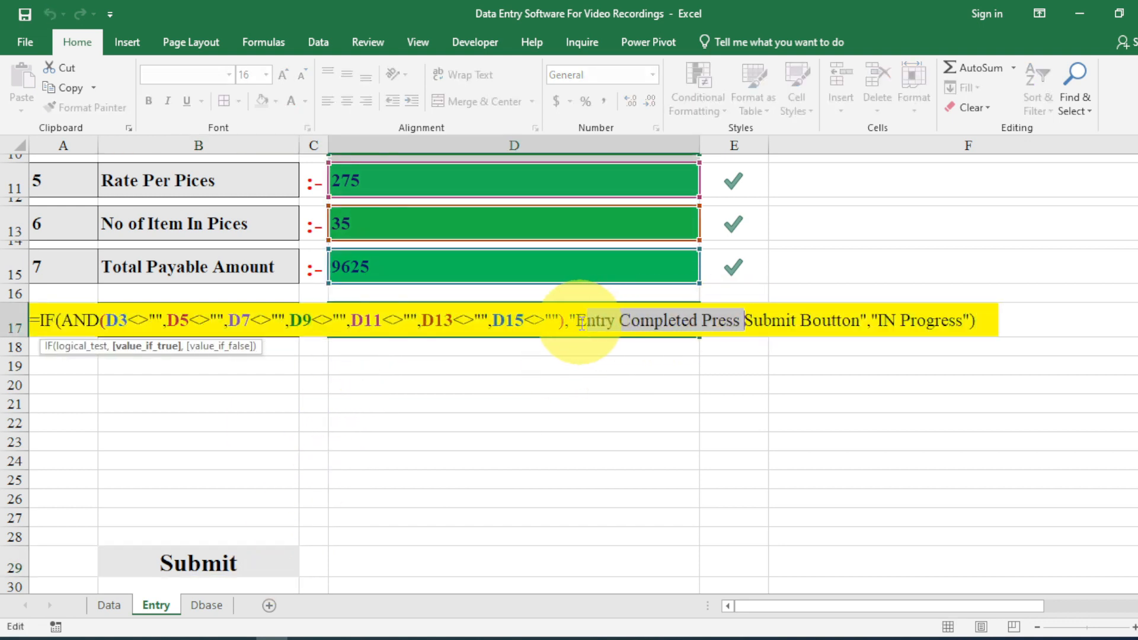
pyautogui.moveTo(574, 323); pyautogui.dragTo(870, 322)
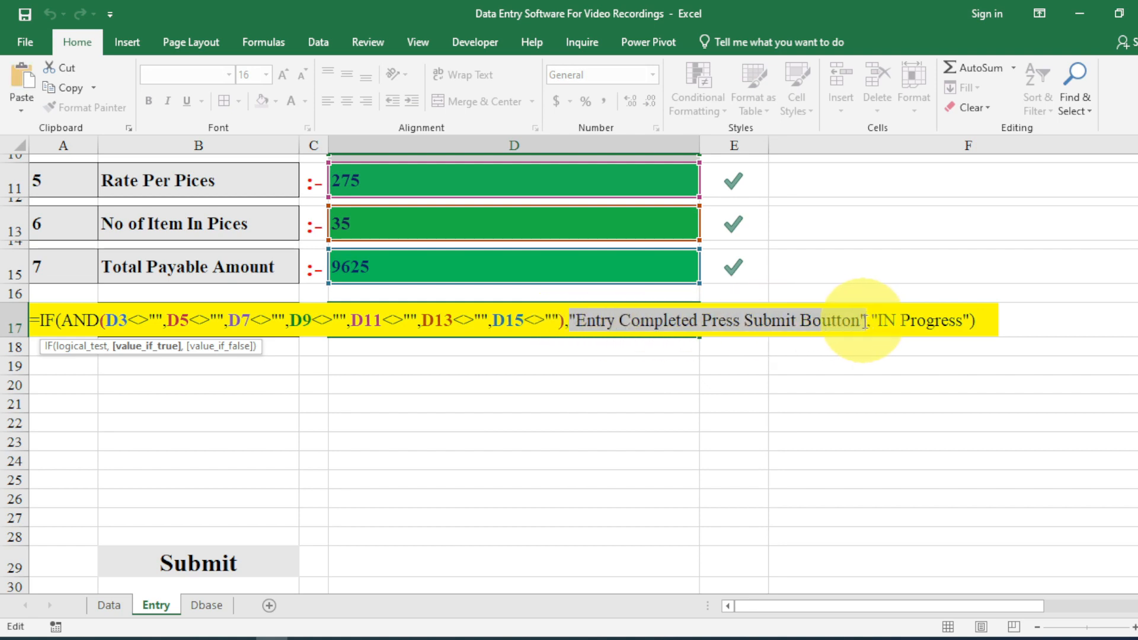
pyautogui.press('Return')
# Edit B29's rule, pasting 'Entry Completed Press Submit Boutton' over the quoted formula text.
pyautogui.click(254, 570)
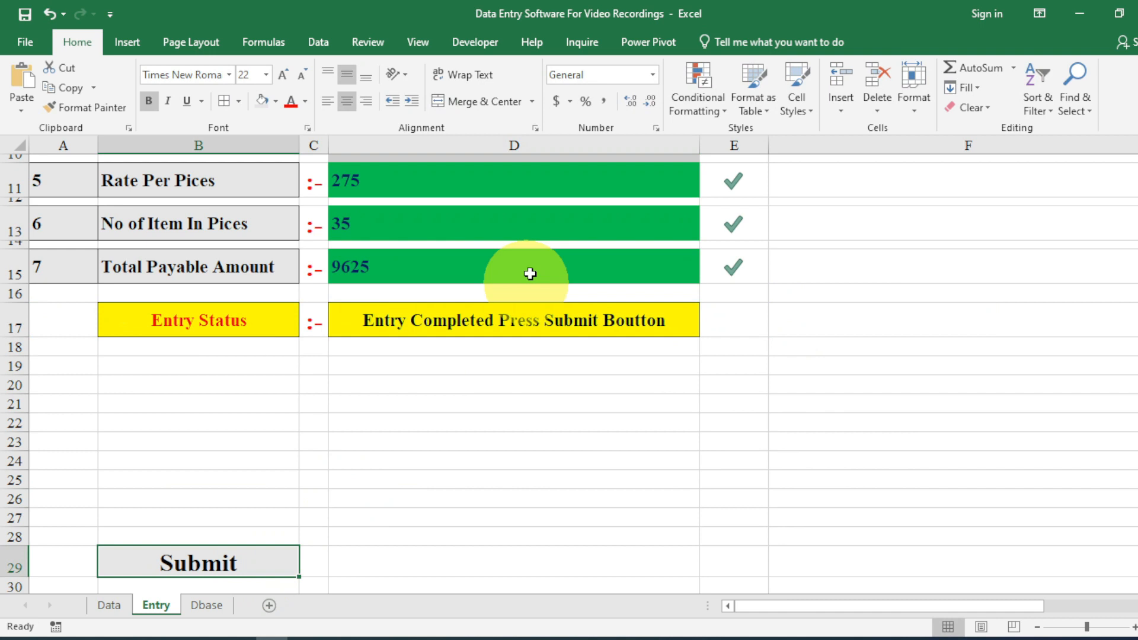
pyautogui.click(690, 105)
pyautogui.click(709, 362)
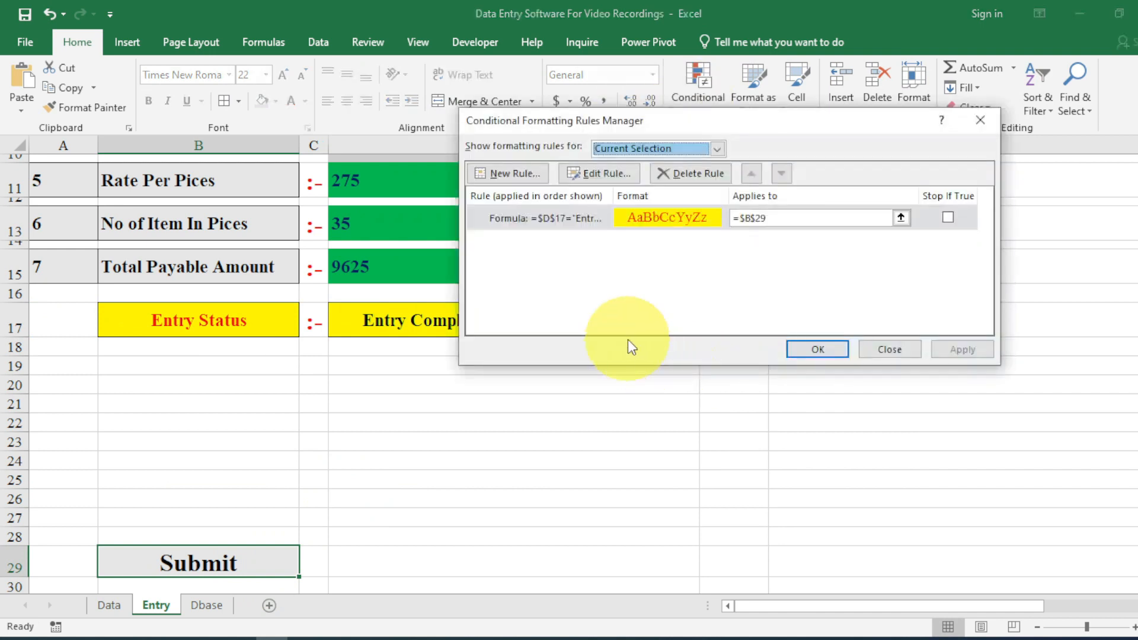
pyautogui.doubleClick(568, 219)
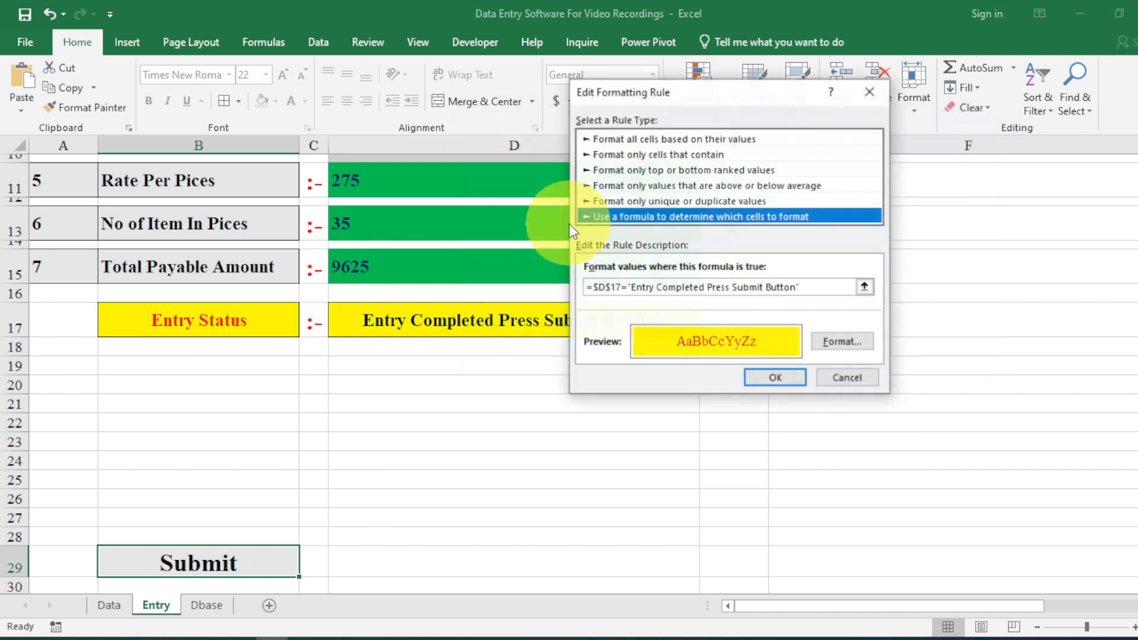
pyautogui.moveTo(797, 288); pyautogui.dragTo(593, 288)
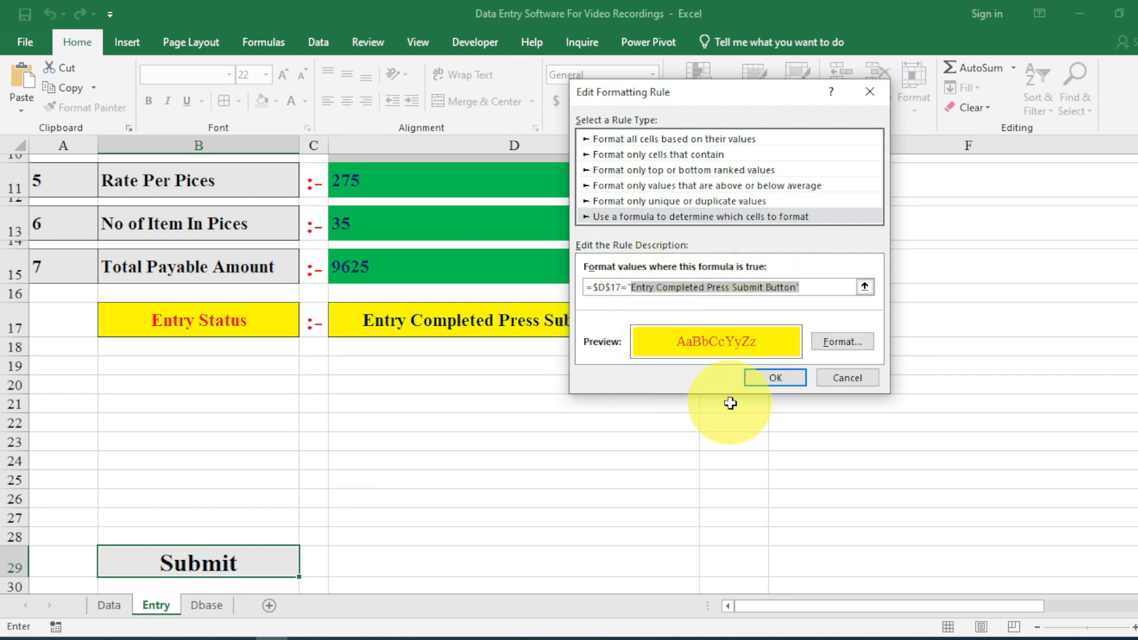
pyautogui.hotkey('shift', 'Left')
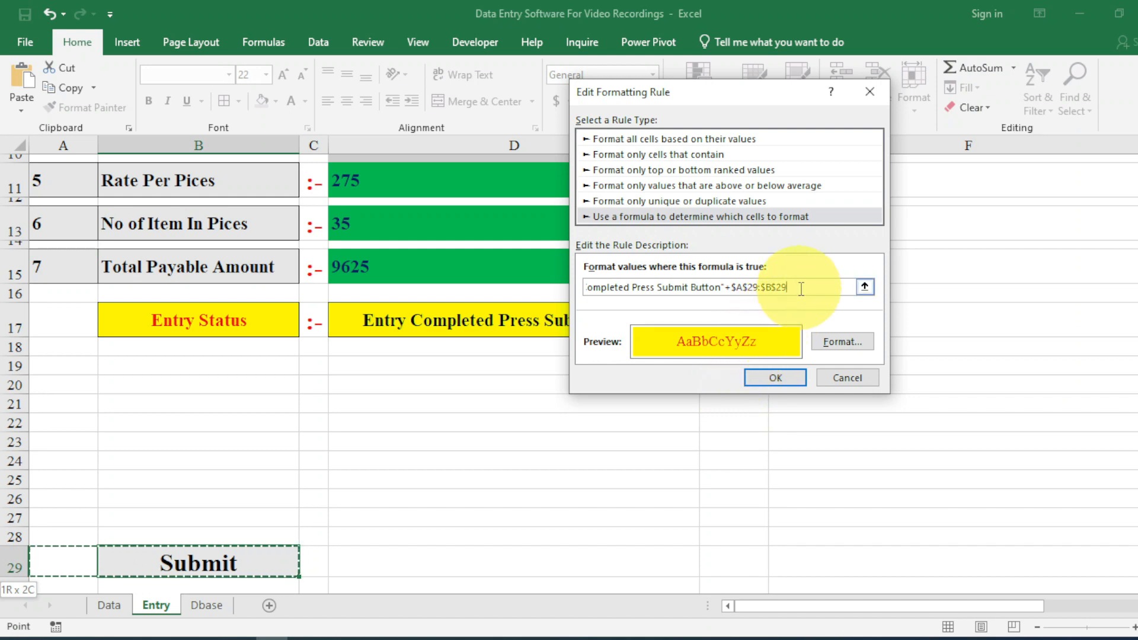
pyautogui.moveTo(802, 288); pyautogui.dragTo(480, 266)
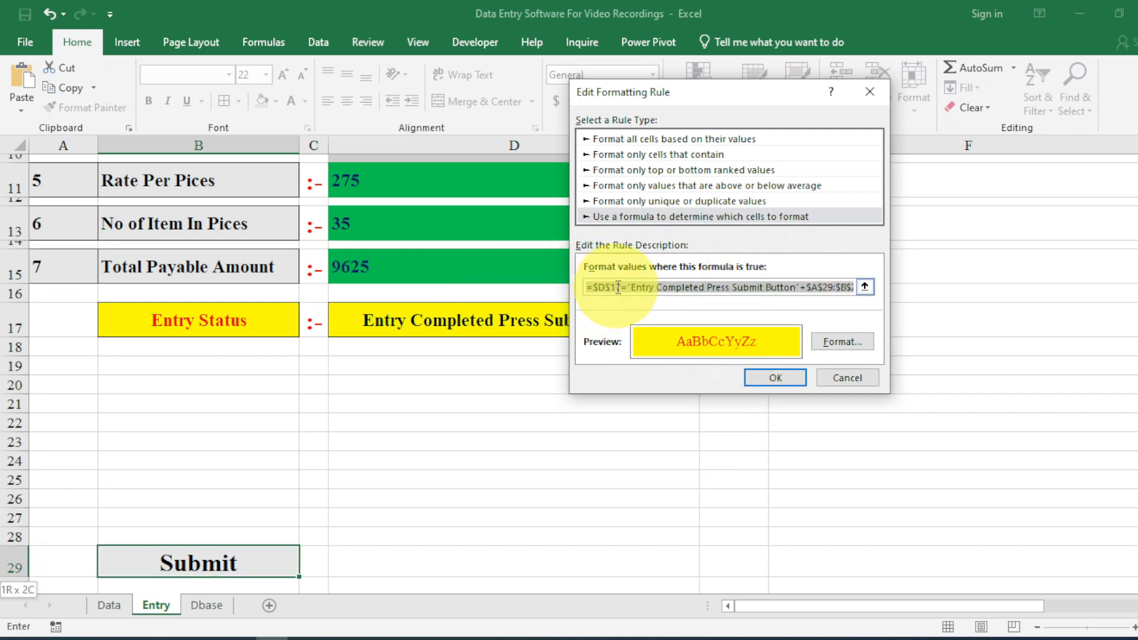
pyautogui.moveTo(626, 288); pyautogui.dragTo(867, 288)
pyautogui.hotkey('ctrl', 'v')
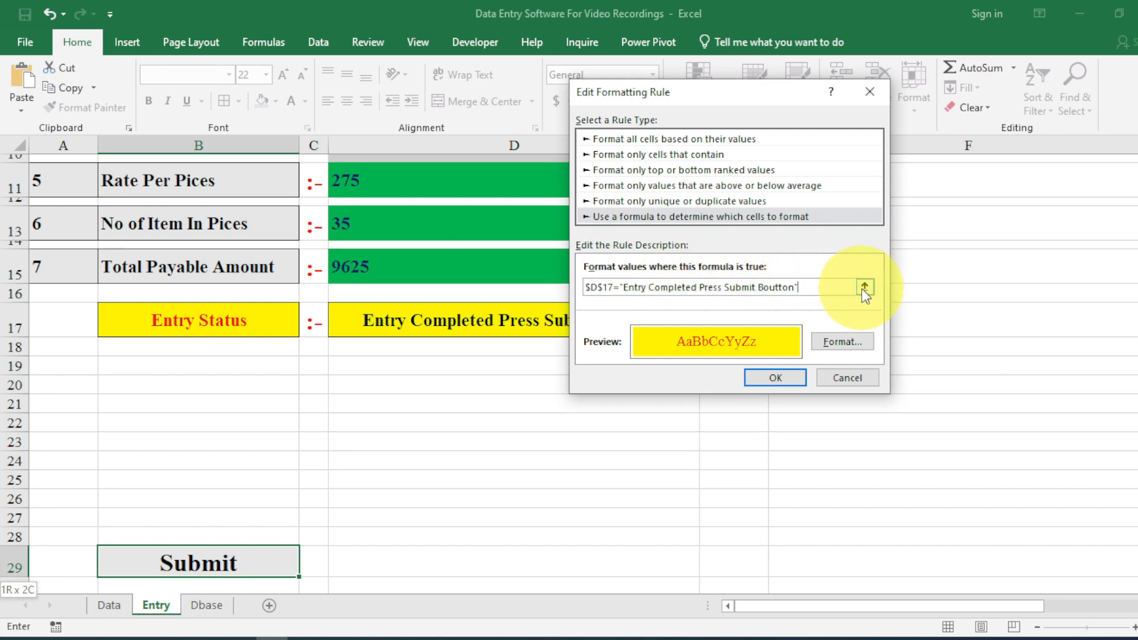
pyautogui.click(792, 377)
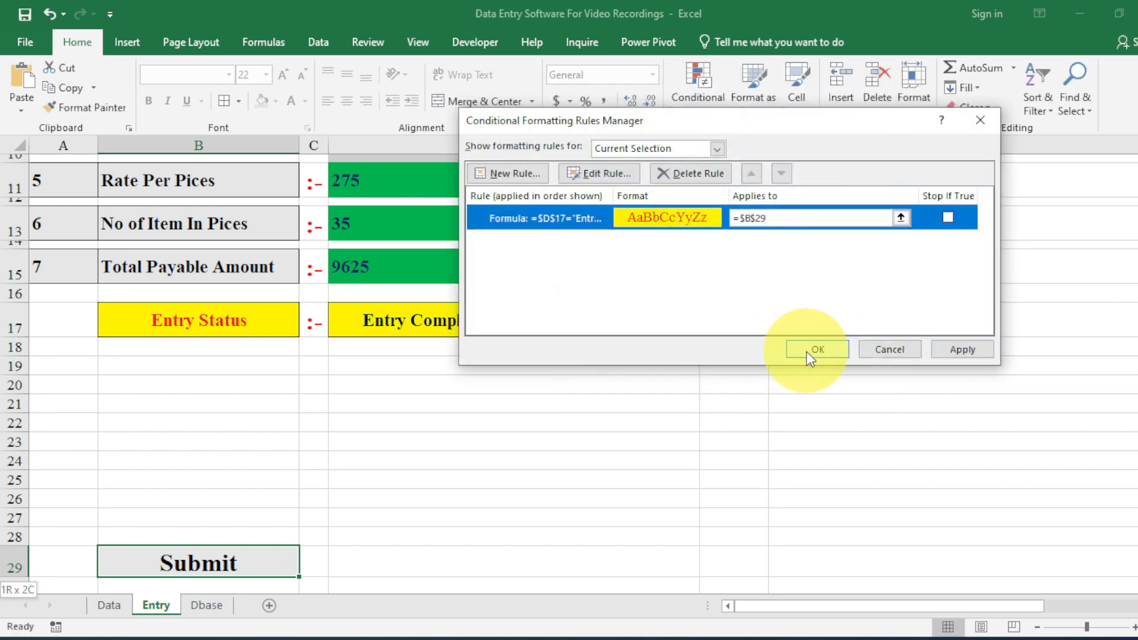
# Apply the corrected rule, then test it by clearing D13 and entering 25.
pyautogui.click(942, 350)
pyautogui.click(830, 348)
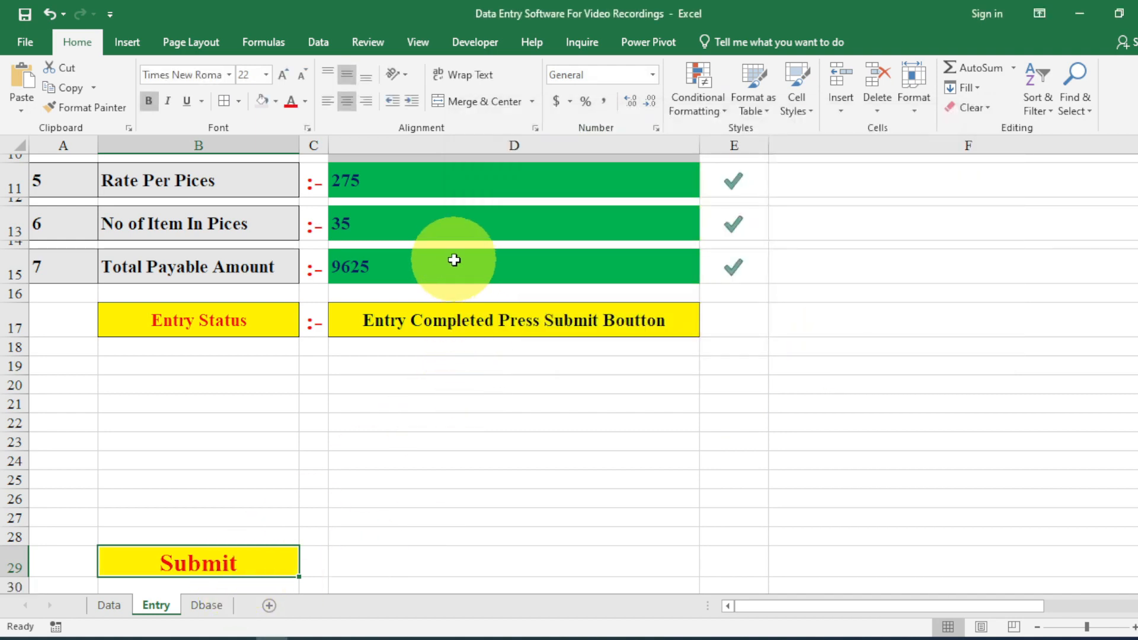
pyautogui.click(440, 218)
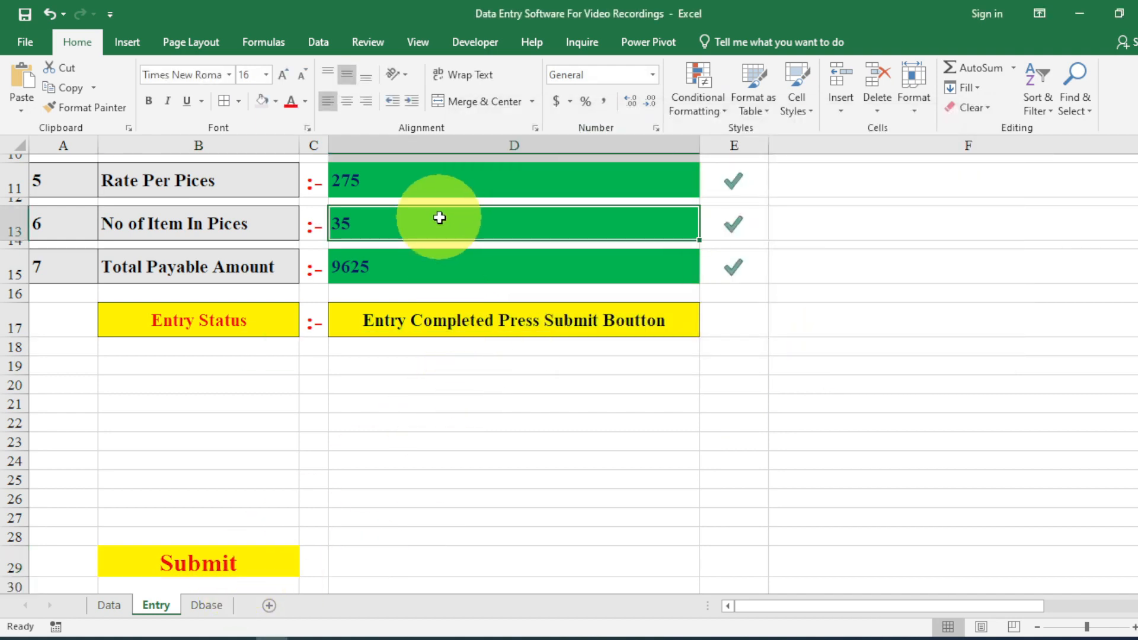
pyautogui.press('Delete')
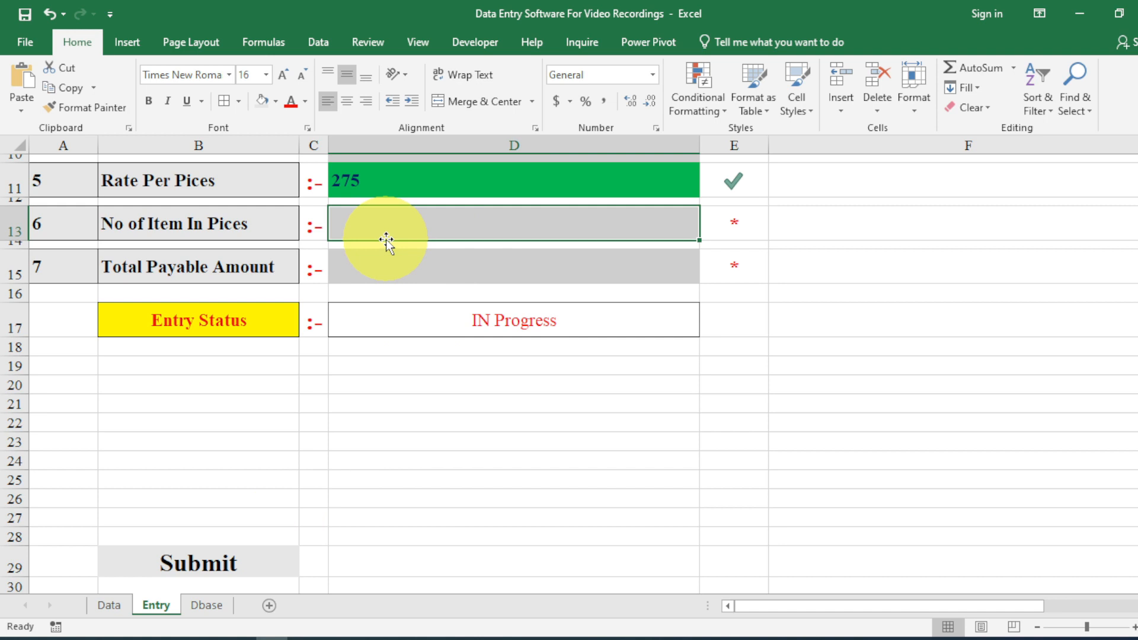
pyautogui.write('25')
pyautogui.press('Return')
# Copy the Submit cell B29 and give its text a new colour.
pyautogui.click(181, 554)
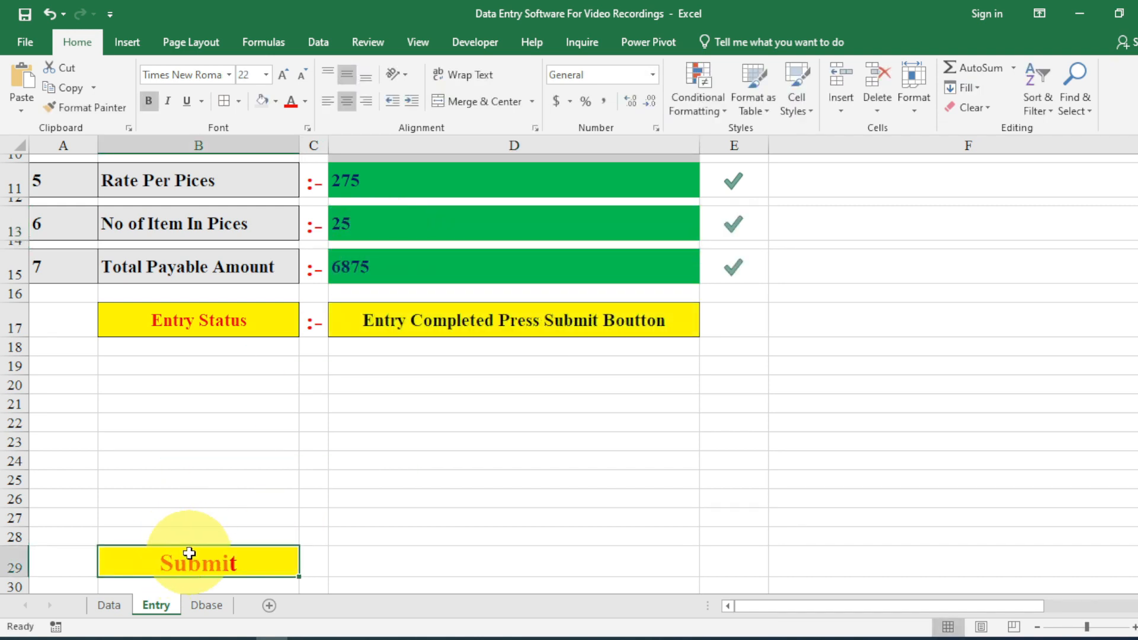
pyautogui.hotkey('ctrl', 'c')
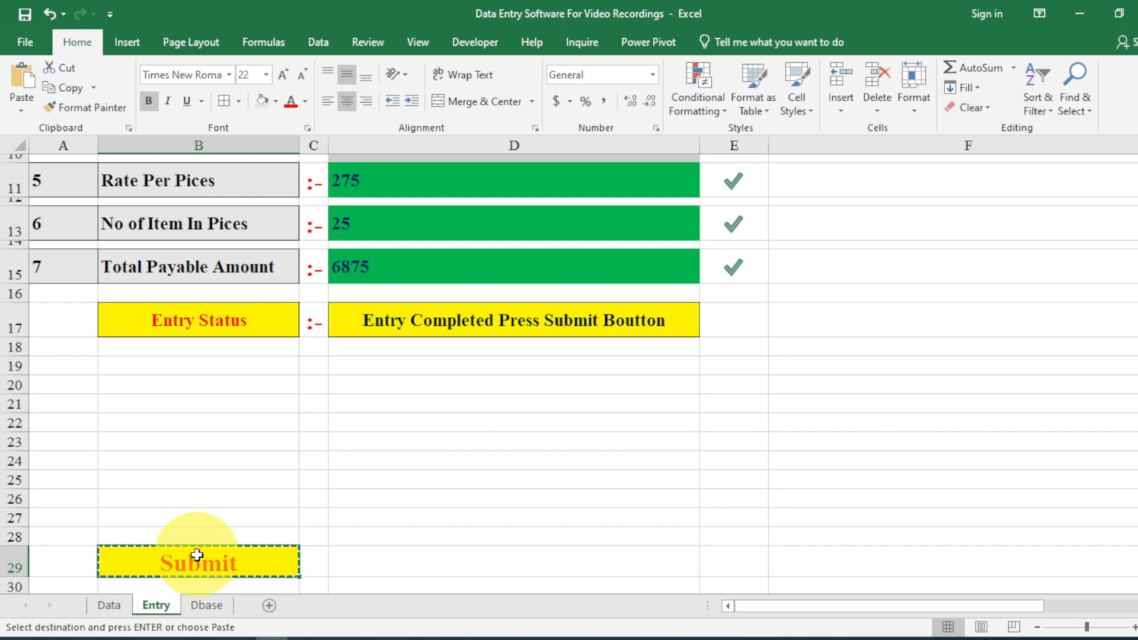
pyautogui.click(306, 101)
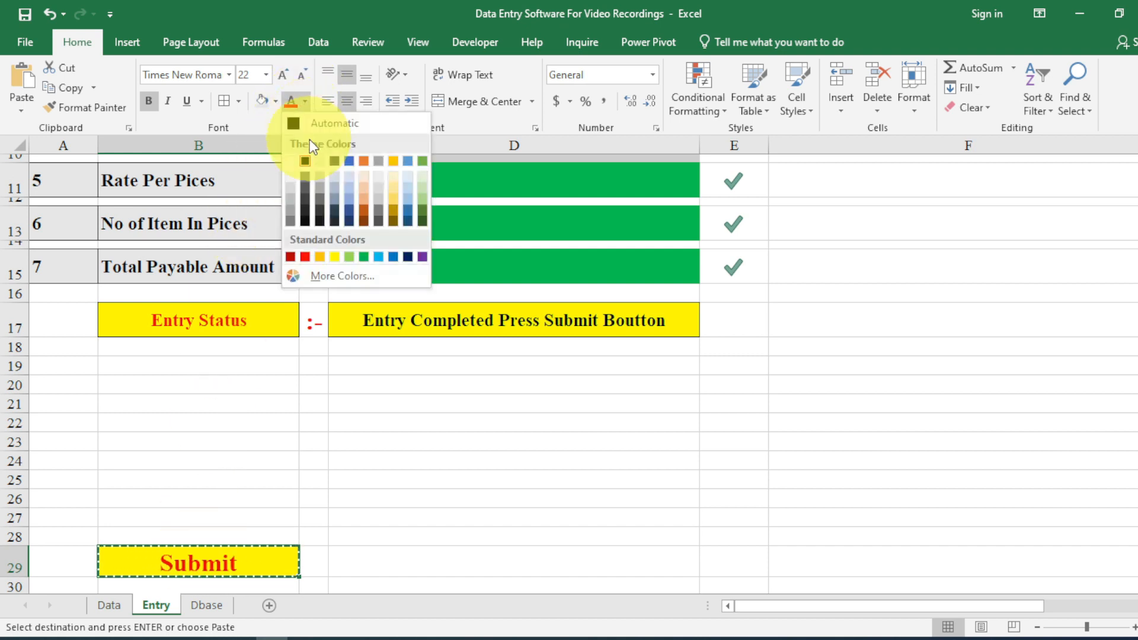
pyautogui.click(291, 161)
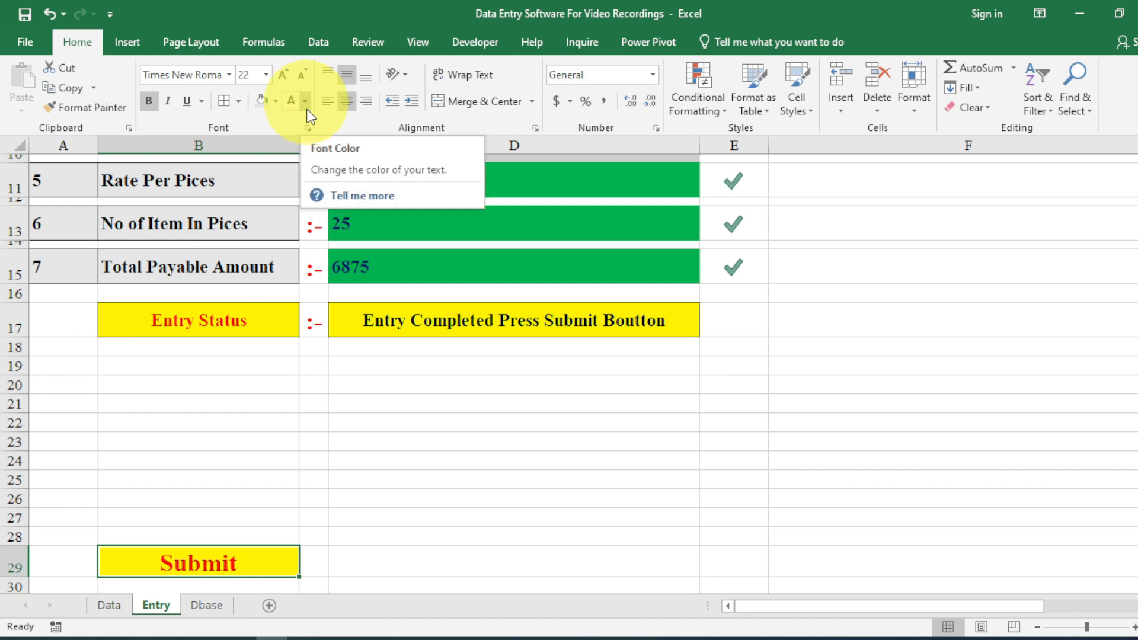
# Clear the quantity in D13 again and copy the Submit cell B29.
pyautogui.click(391, 224)
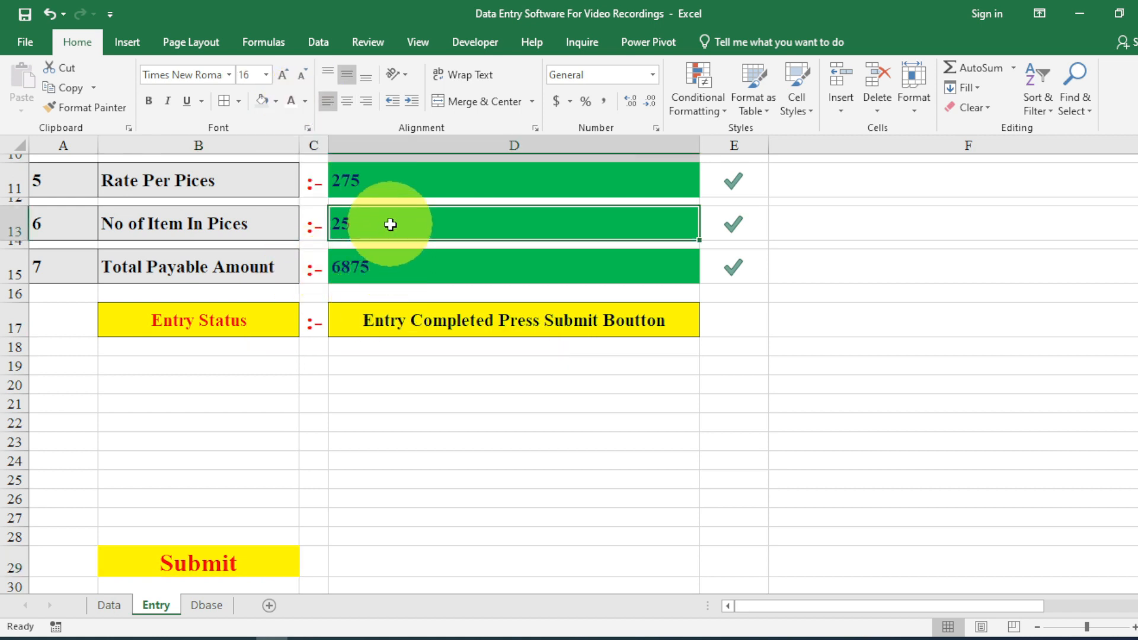
pyautogui.press('Delete')
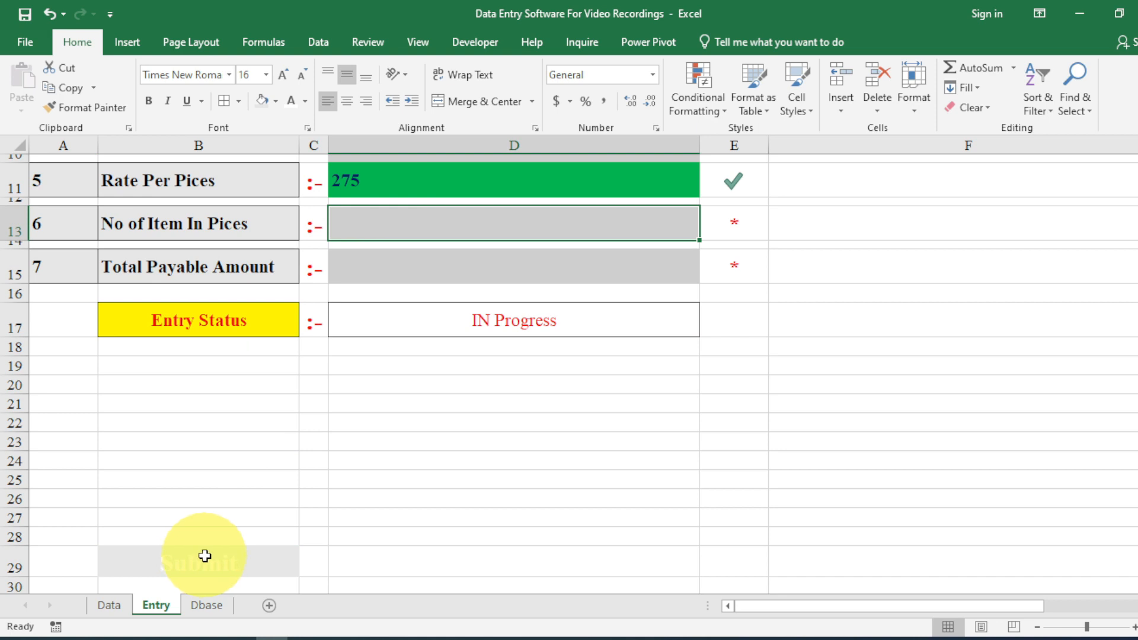
pyautogui.click(205, 556)
pyautogui.hotkey('ctrl', 'c')
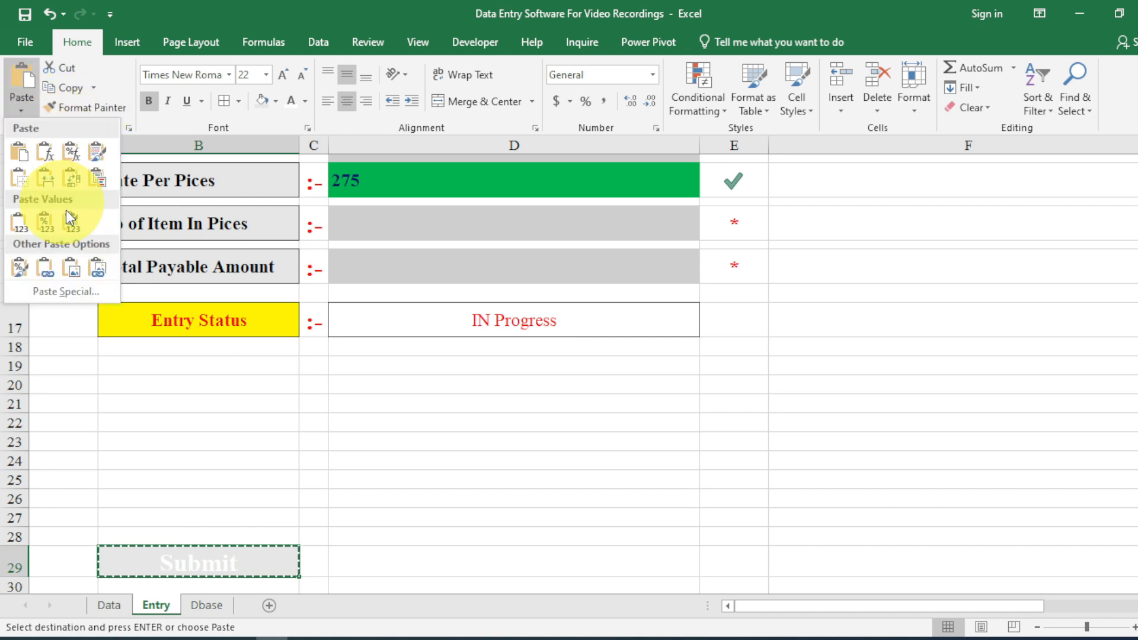
# Paste the Submit cell as a linked picture and place it beside the form in column F.
pyautogui.click(22, 110)
pyautogui.click(97, 267)
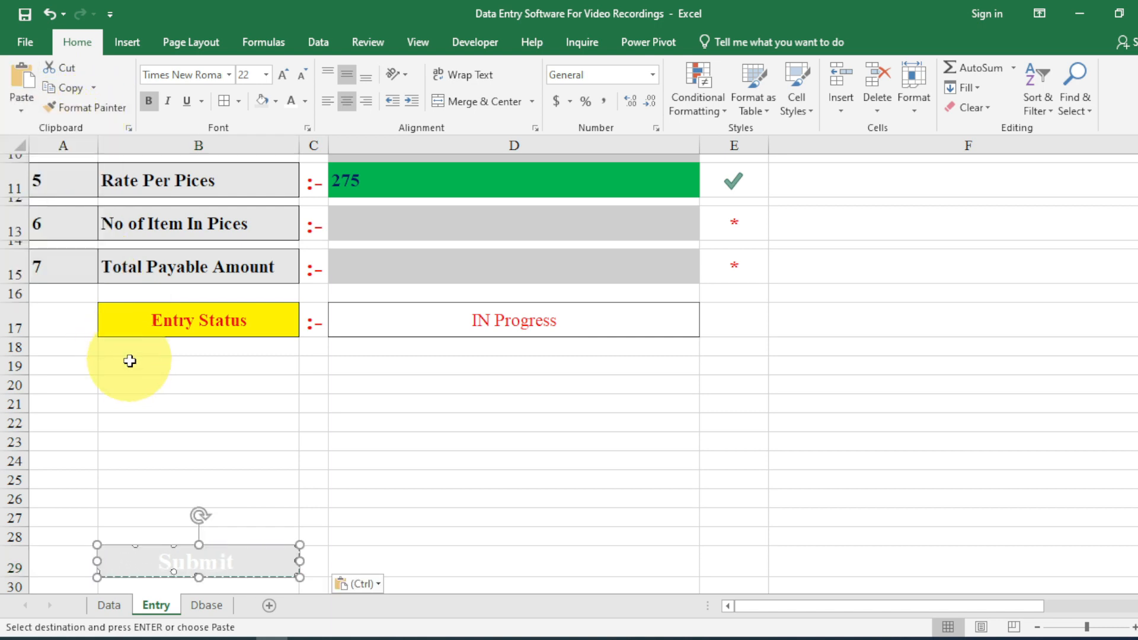
pyautogui.click(204, 554)
pyautogui.moveTo(205, 554); pyautogui.dragTo(986, 189)
pyautogui.scroll(3, 1127, 364)
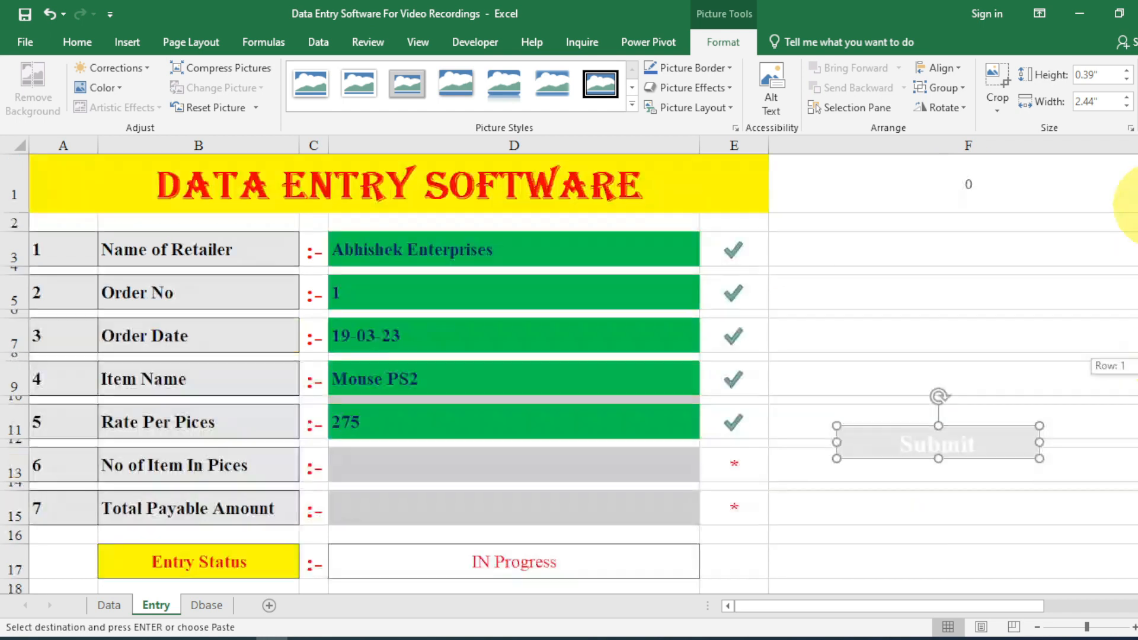
pyautogui.moveTo(1002, 435); pyautogui.dragTo(1028, 324)
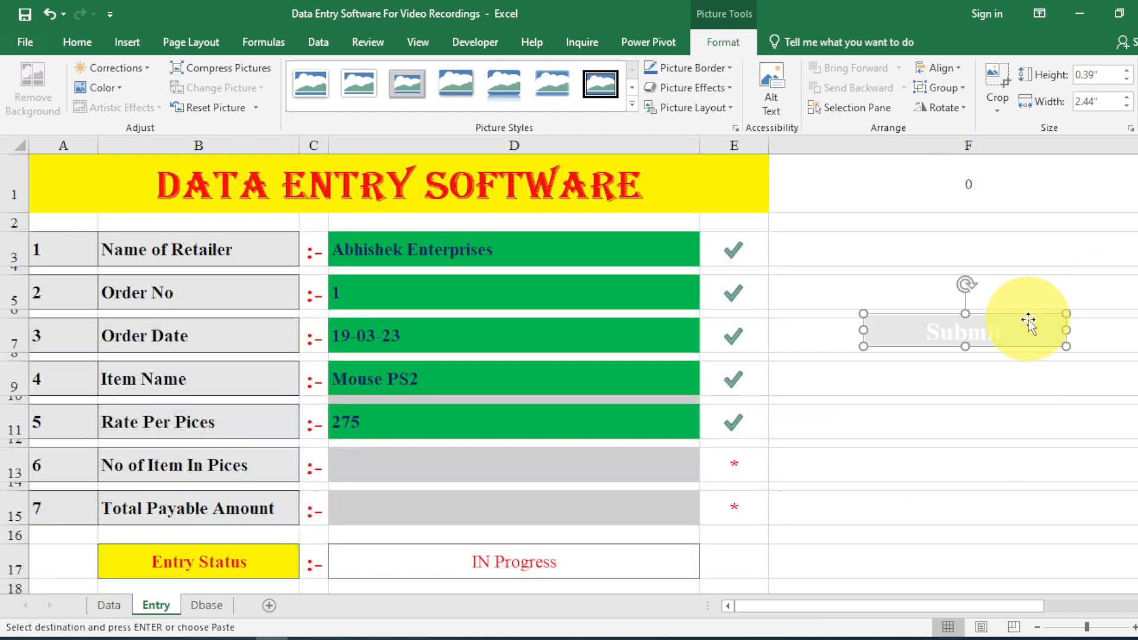
# Enter 25 as the quantity in D13.
pyautogui.click(444, 465)
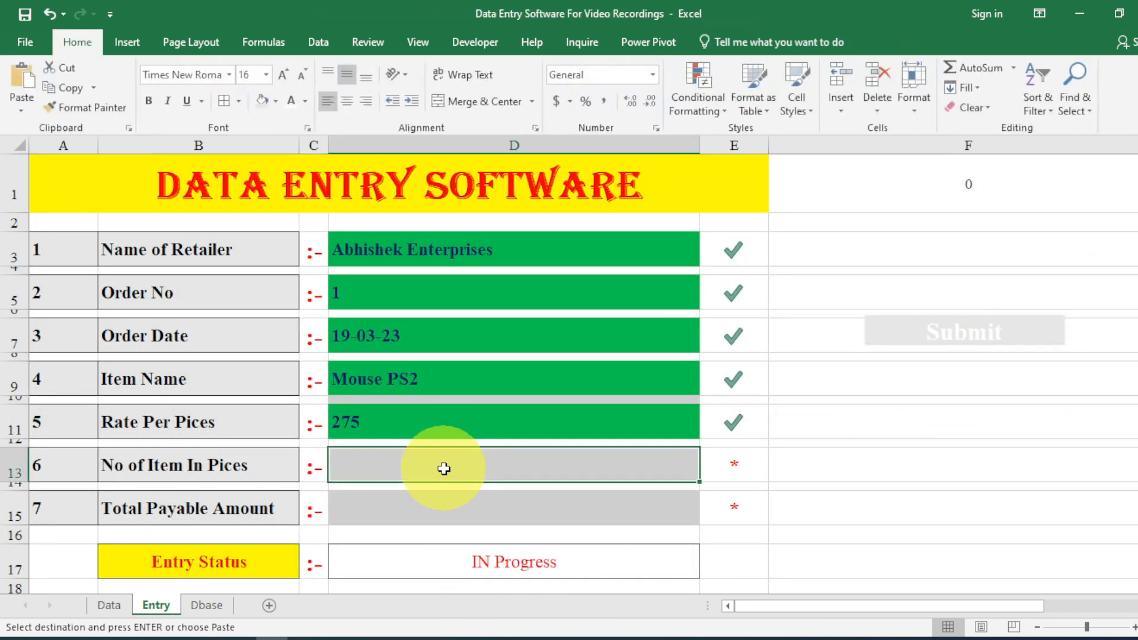
pyautogui.write('25')
pyautogui.press('Return')
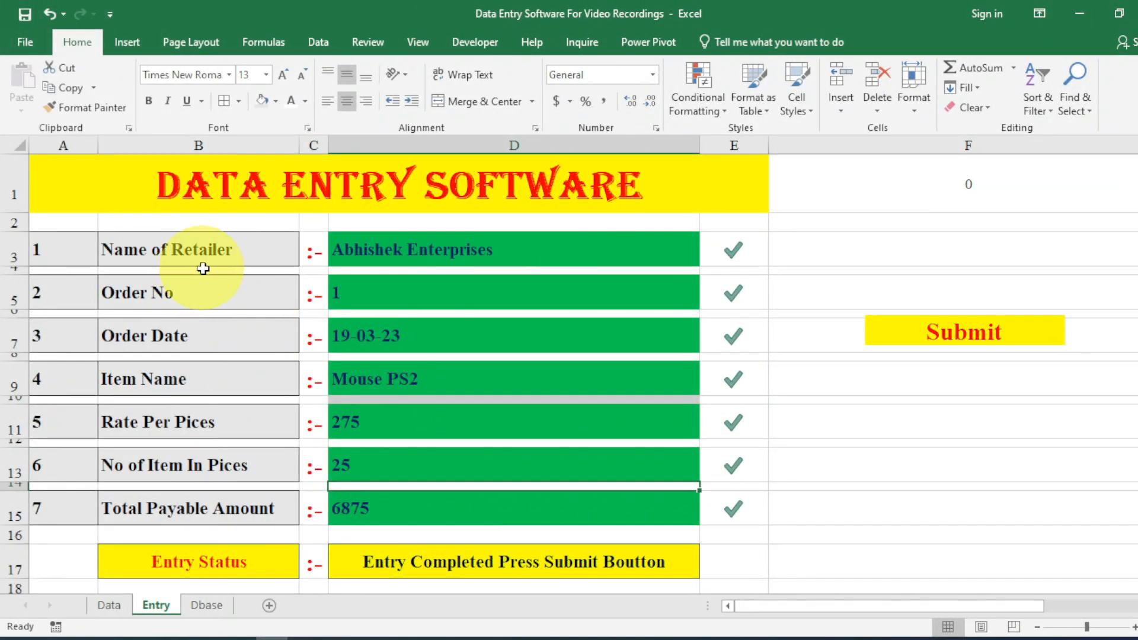
# Select the field labels in column B starting at Name of Retailer and copy them.
pyautogui.click(203, 260)
pyautogui.moveTo(204, 301); pyautogui.dragTo(197, 516)
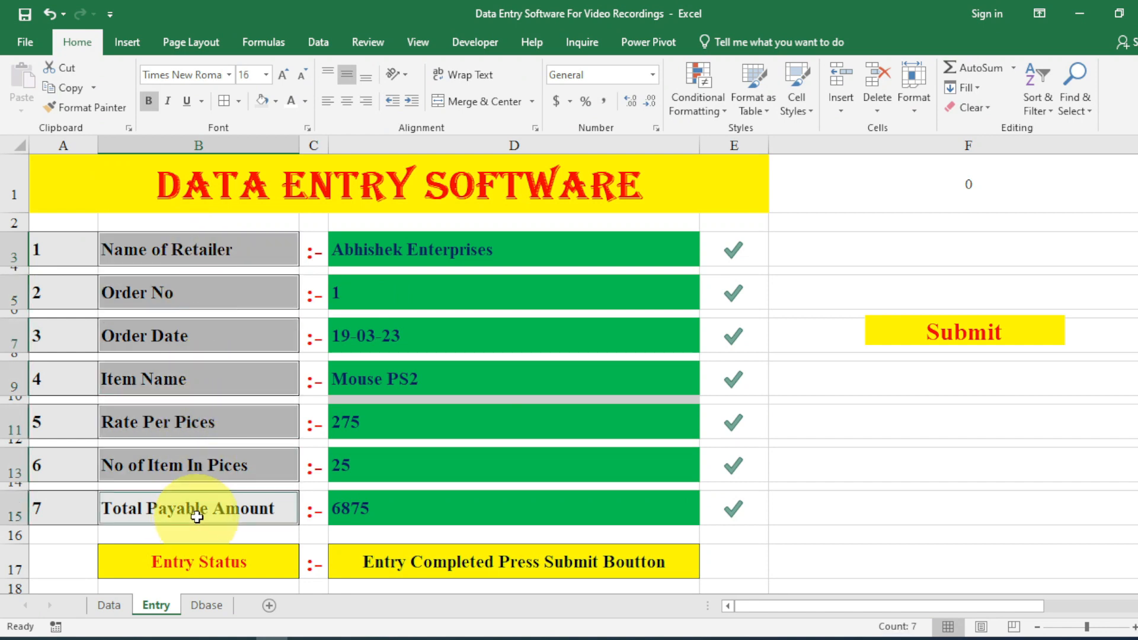
pyautogui.hotkey('ctrl', 'c')
pyautogui.moveTo(763, 610); pyautogui.dragTo(982, 595)
# Paste Special the copied labels transposed across row 24 starting at G24.
pyautogui.scroll(-2, 957, 578)
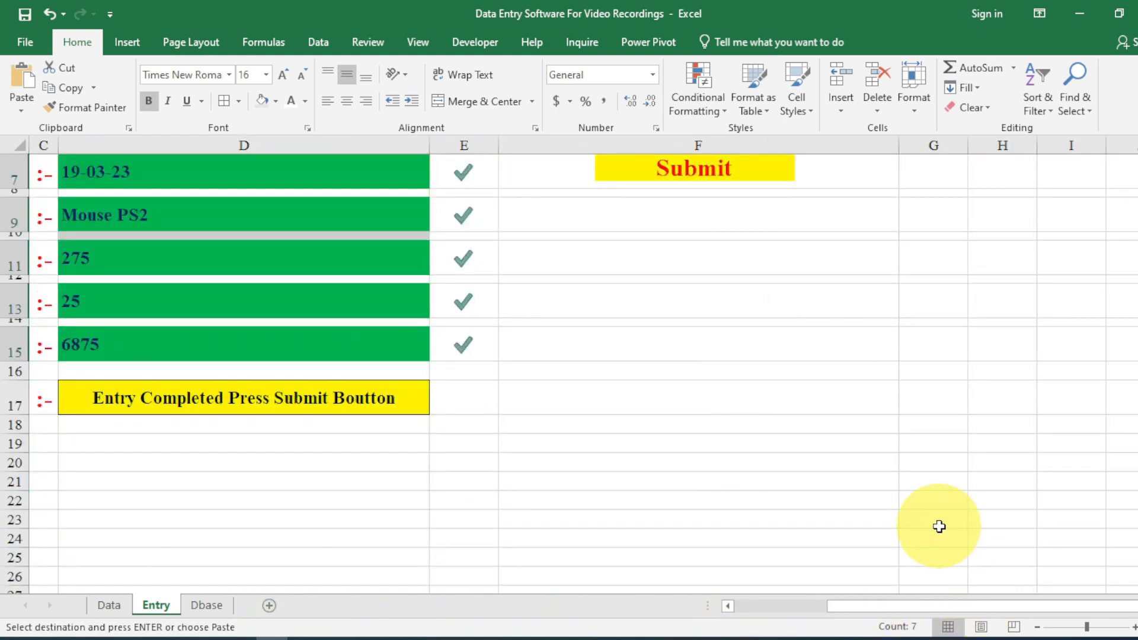
pyautogui.click(939, 526)
pyautogui.click(934, 543)
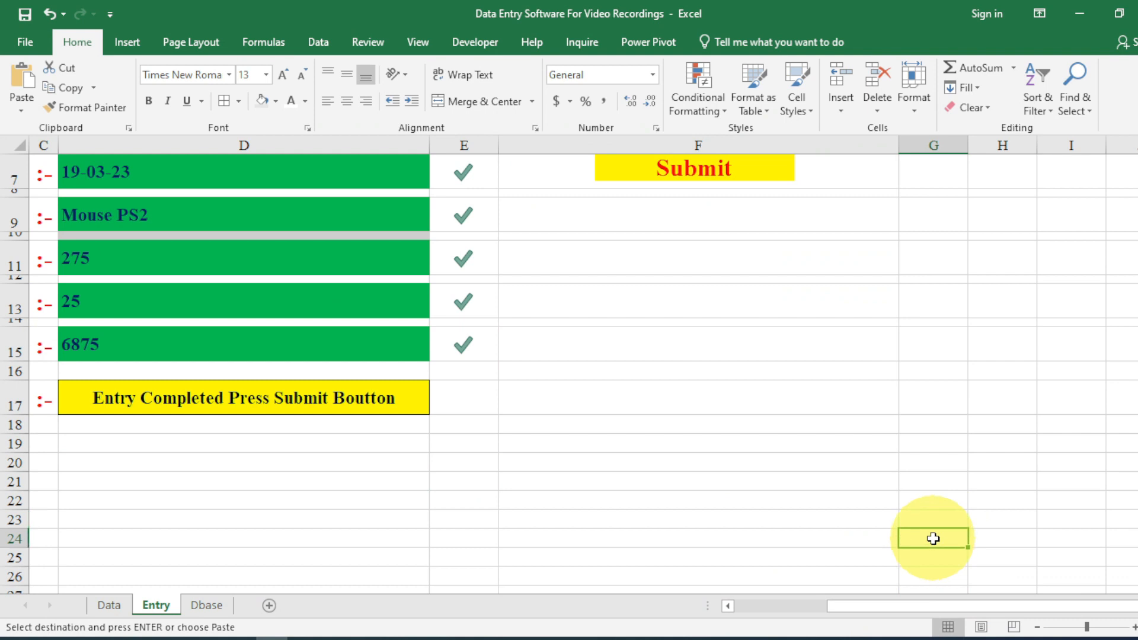
pyautogui.rightClick(934, 538)
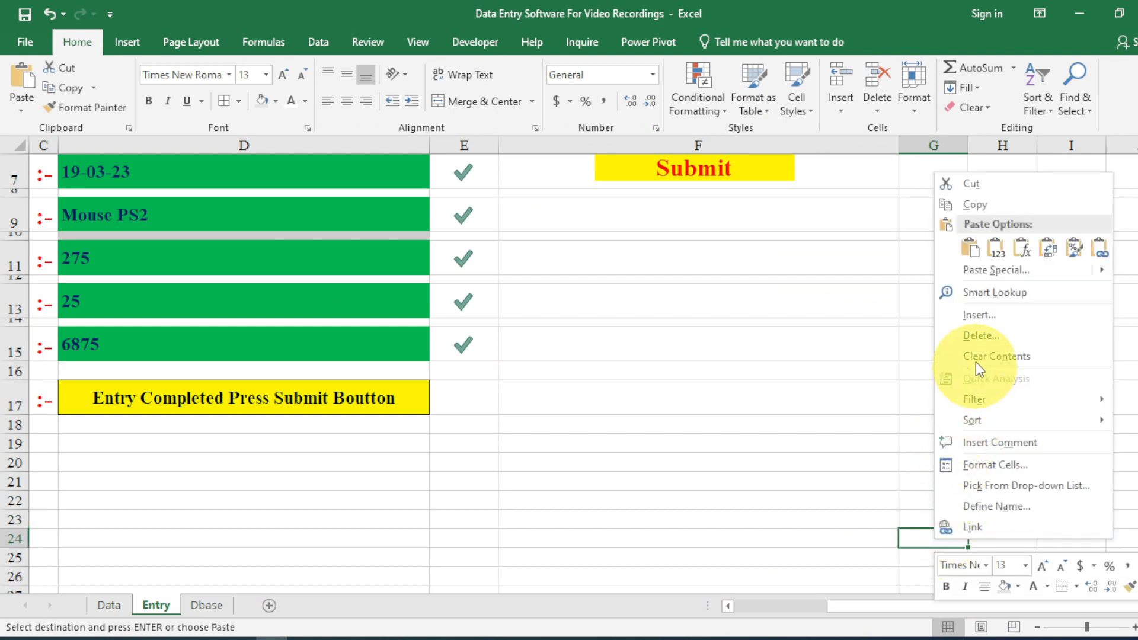
pyautogui.click(975, 275)
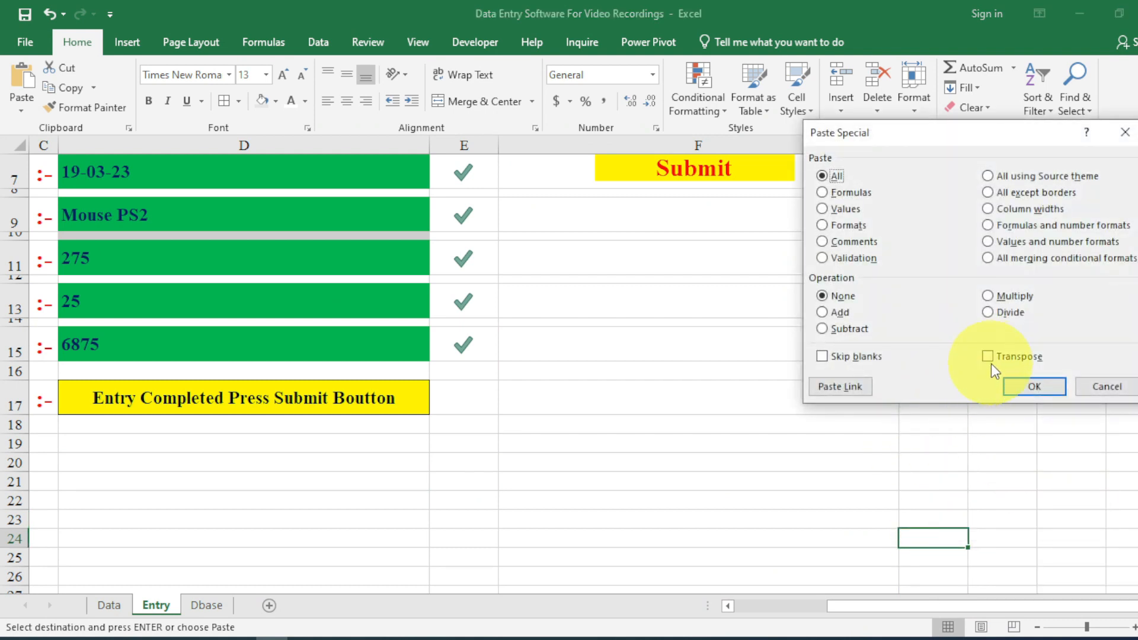
pyautogui.click(1034, 389)
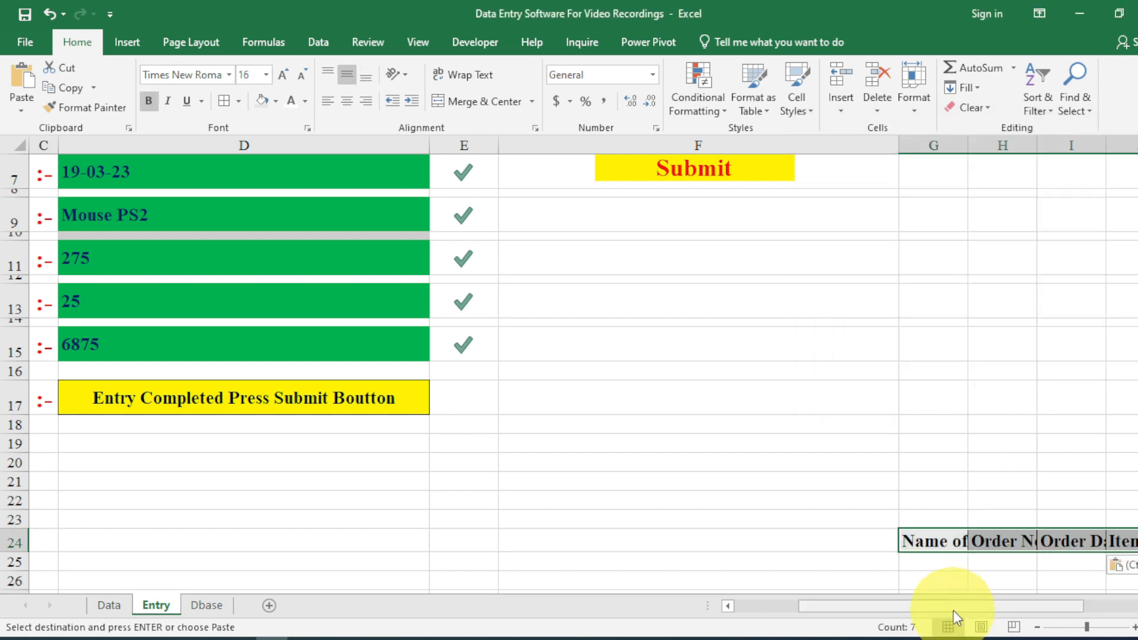
# Delete the transposed label text from G24:N24.
pyautogui.moveTo(954, 607); pyautogui.dragTo(971, 607)
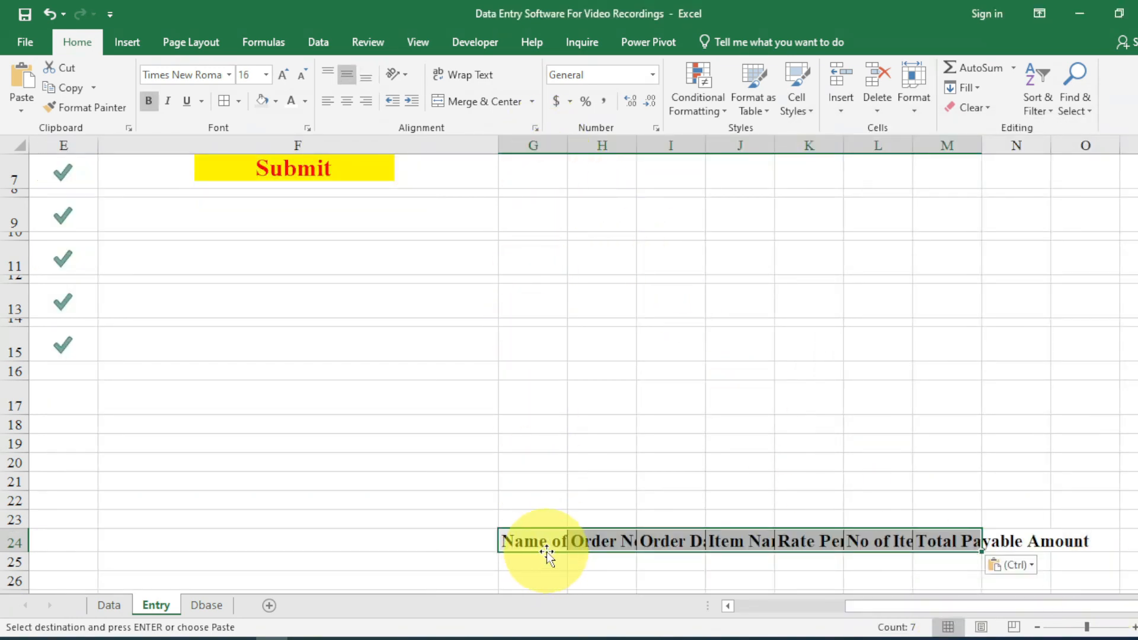
pyautogui.moveTo(541, 544); pyautogui.dragTo(1043, 541)
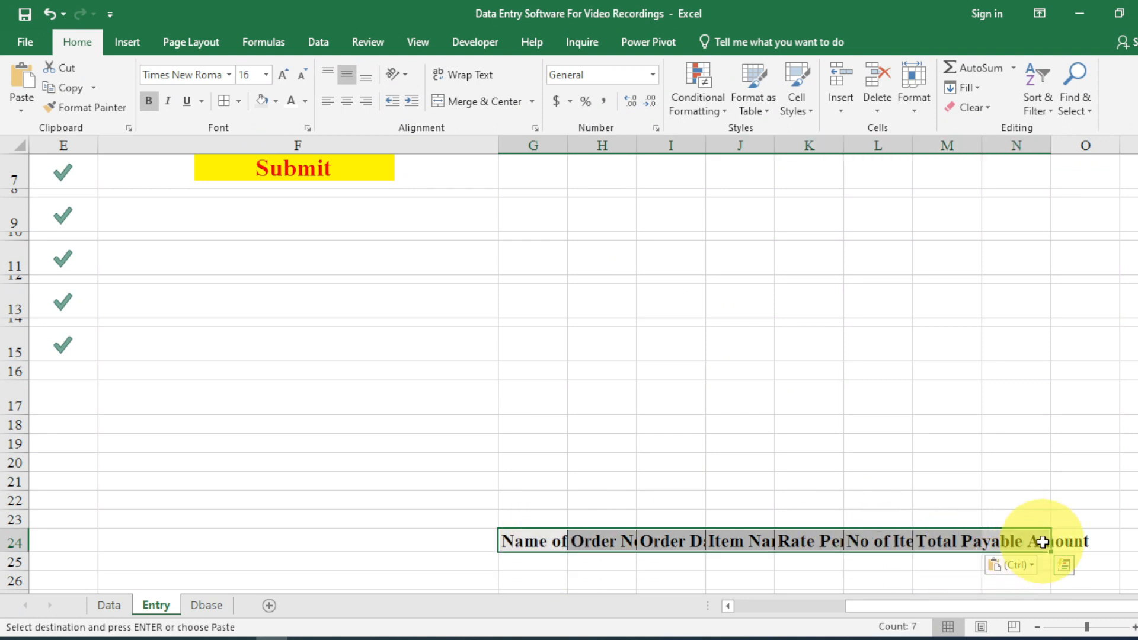
pyautogui.press('Delete')
pyautogui.moveTo(889, 611); pyautogui.dragTo(724, 605)
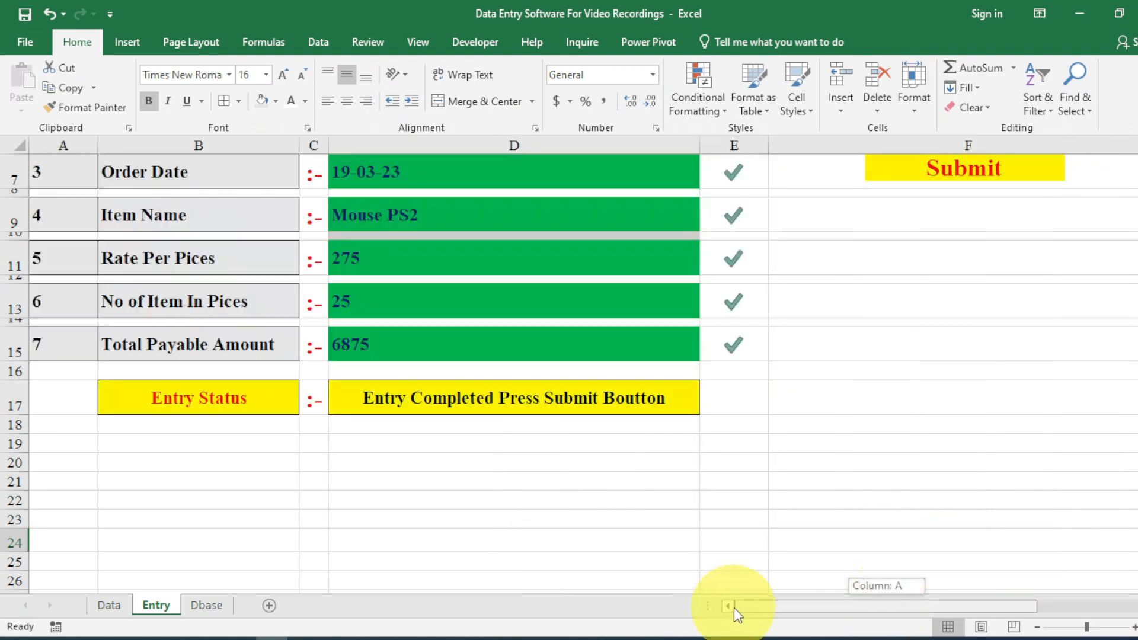
# Copy the Order No label from B5.
pyautogui.scroll(2, 202, 385)
pyautogui.click(195, 343)
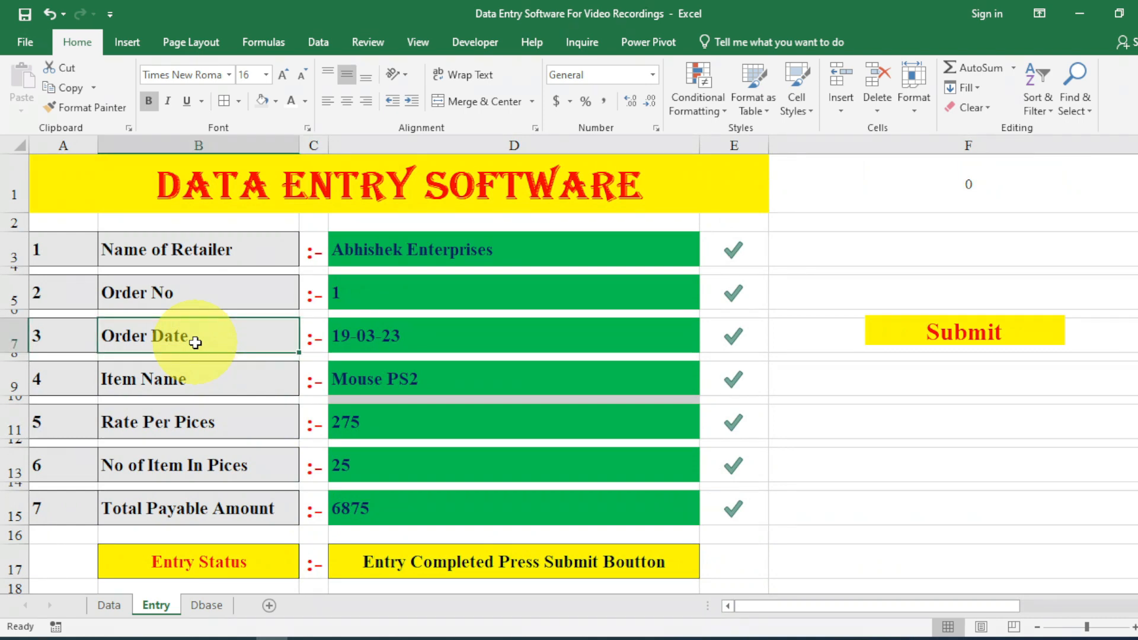
pyautogui.click(190, 292)
pyautogui.hotkey('ctrl', 'c')
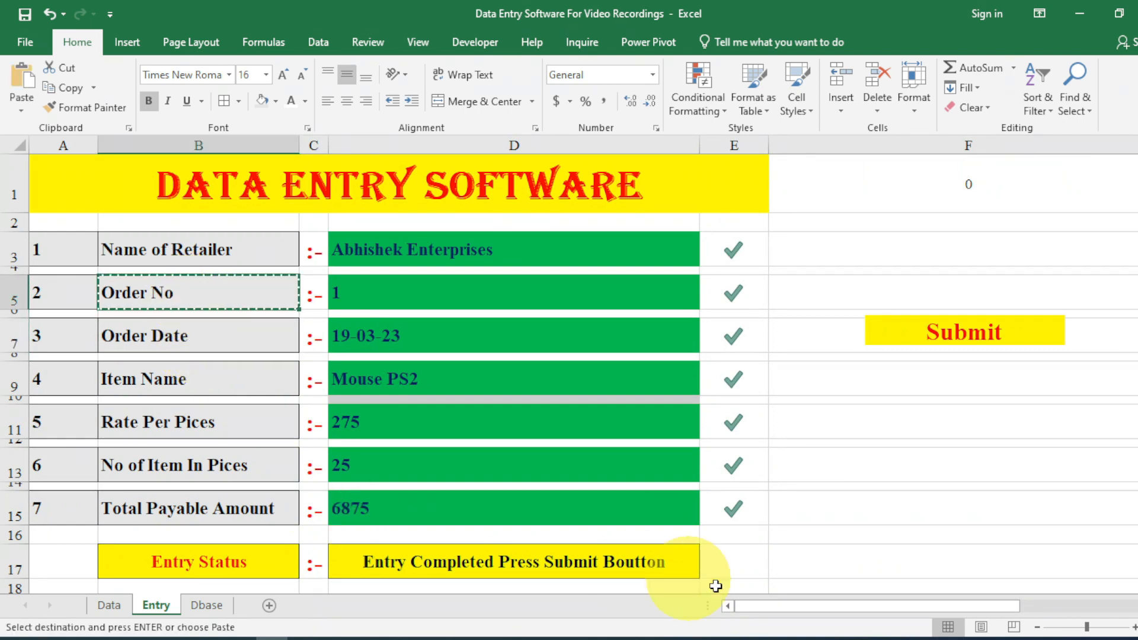
# Paste the Order No label into G24.
pyautogui.moveTo(799, 611); pyautogui.dragTo(949, 610)
pyautogui.scroll(-2, 925, 587)
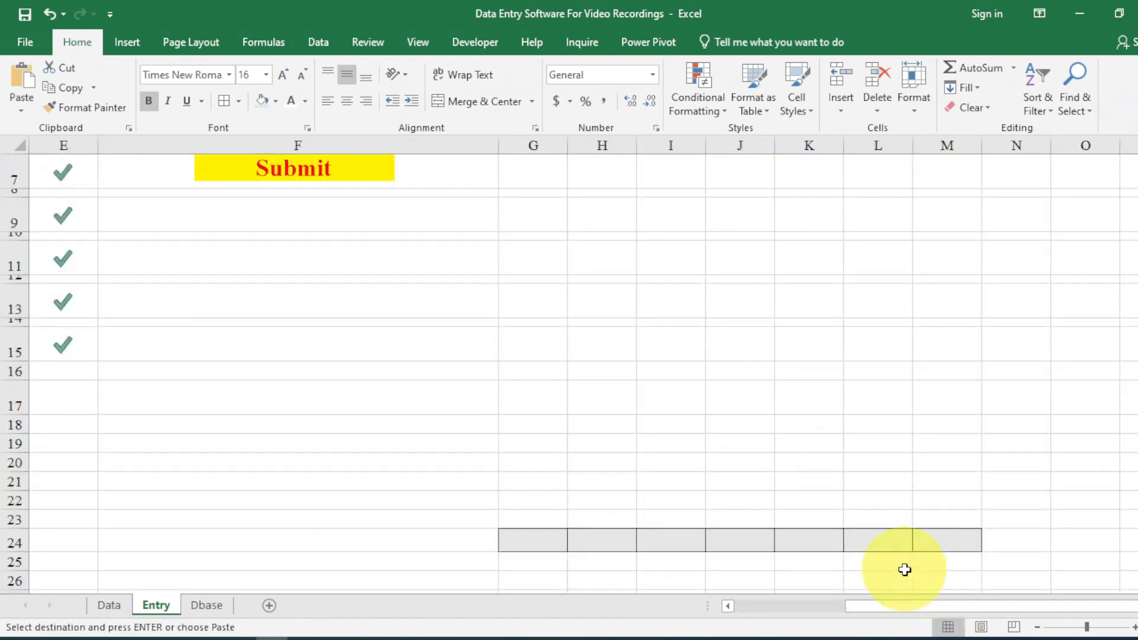
pyautogui.click(553, 543)
pyautogui.hotkey('ctrl', 'v')
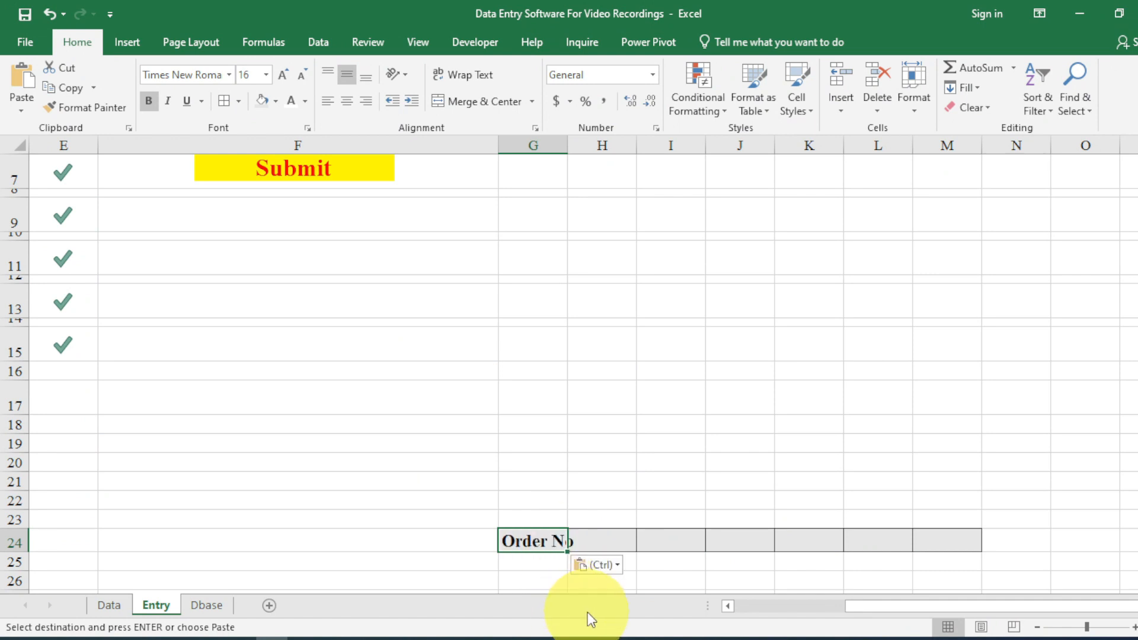
# Copy the Order Date label from B7 into I24.
pyautogui.moveTo(853, 605); pyautogui.dragTo(724, 606)
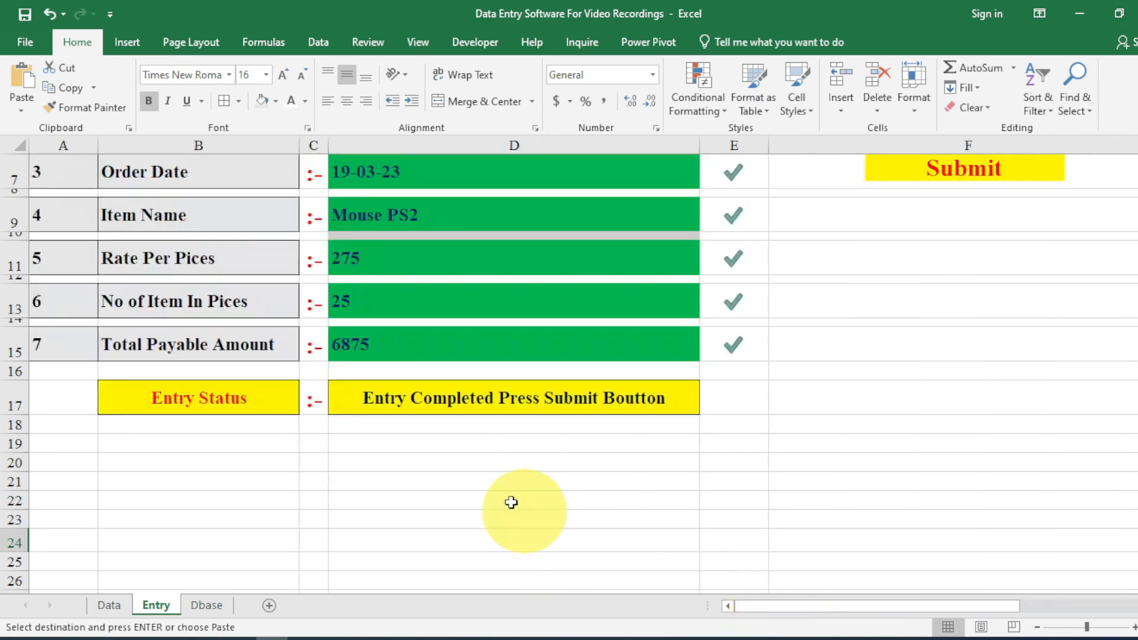
pyautogui.click(198, 180)
pyautogui.hotkey('ctrl', 'c')
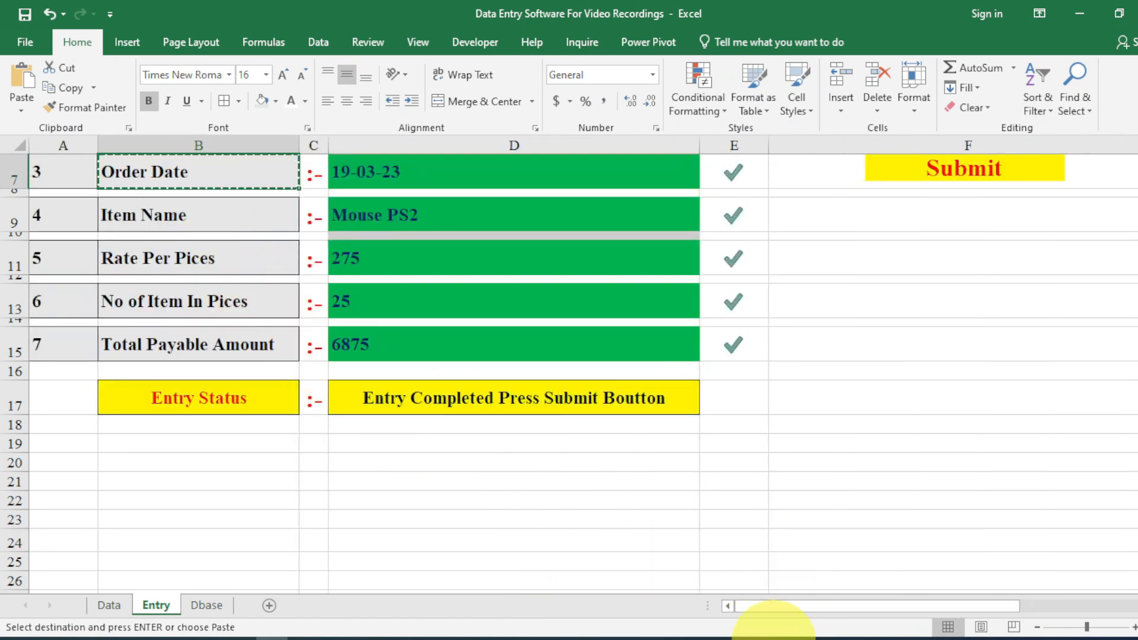
pyautogui.moveTo(830, 611); pyautogui.dragTo(1013, 609)
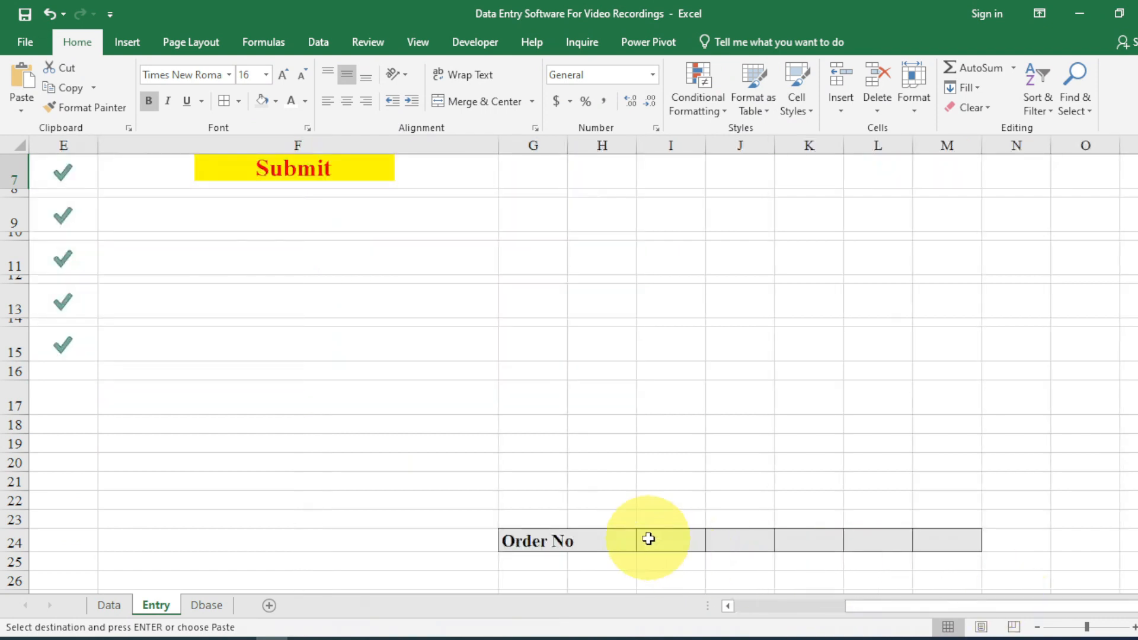
pyautogui.click(654, 539)
pyautogui.hotkey('ctrl', 'v')
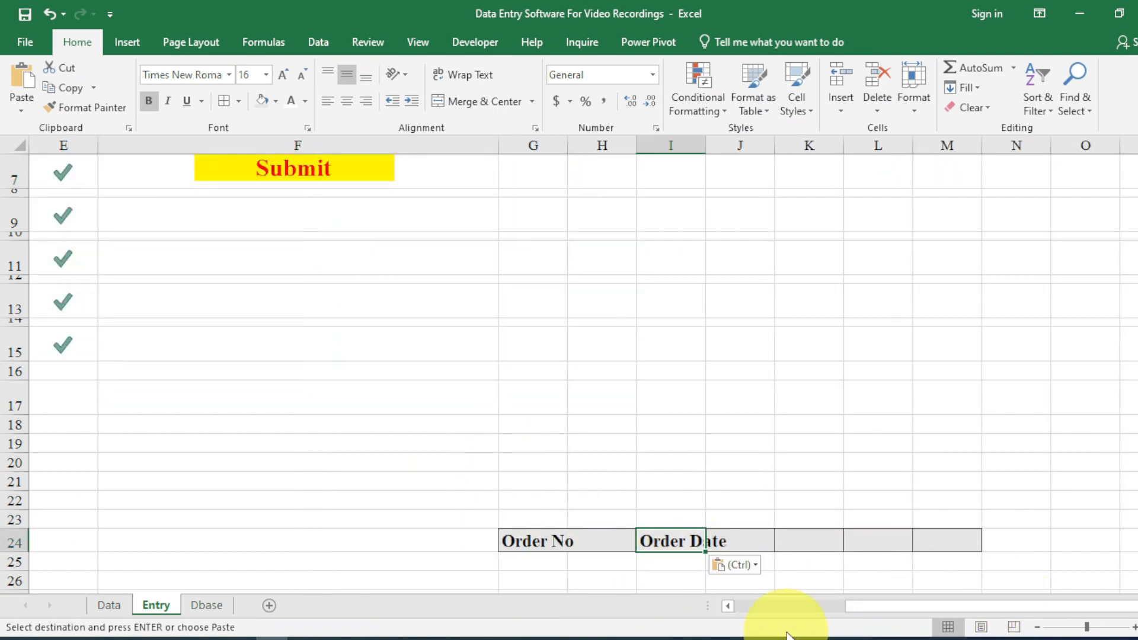
# Copy the Name of Retailer label from B3 into K24.
pyautogui.moveTo(852, 608); pyautogui.dragTo(741, 608)
pyautogui.scroll(2, 254, 394)
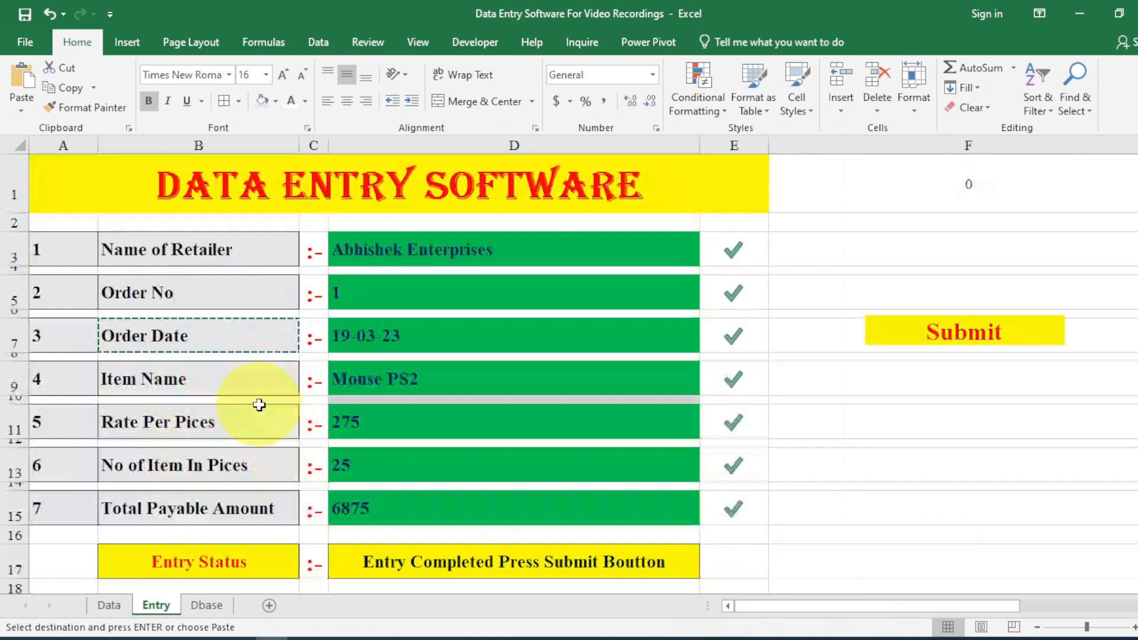
pyautogui.click(189, 249)
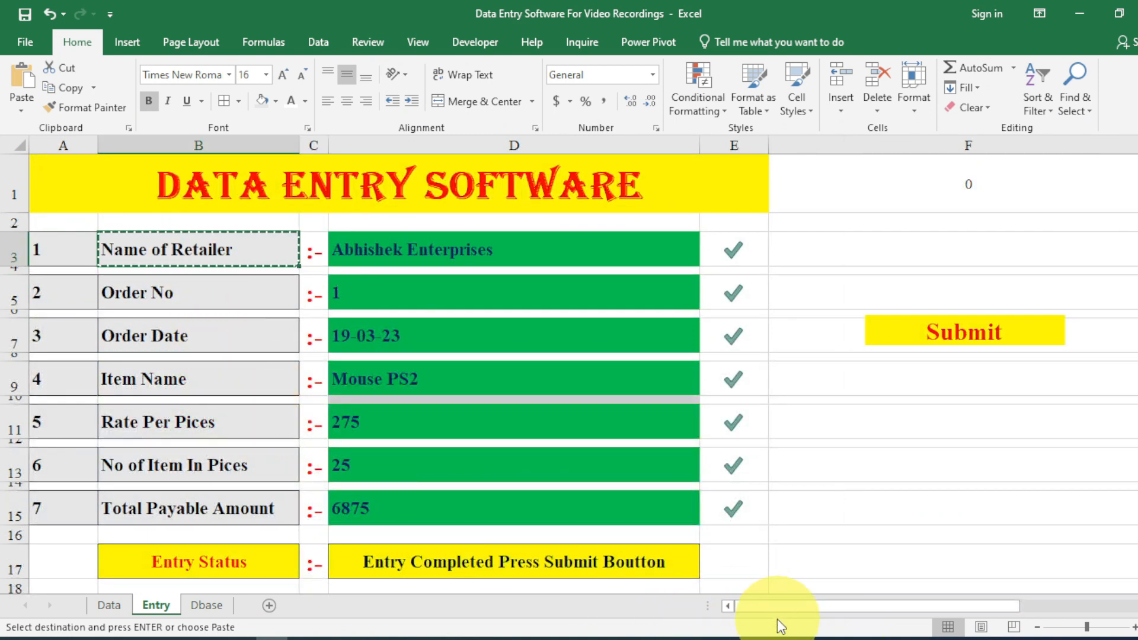
pyautogui.moveTo(775, 606); pyautogui.dragTo(951, 612)
pyautogui.scroll(-2, 859, 571)
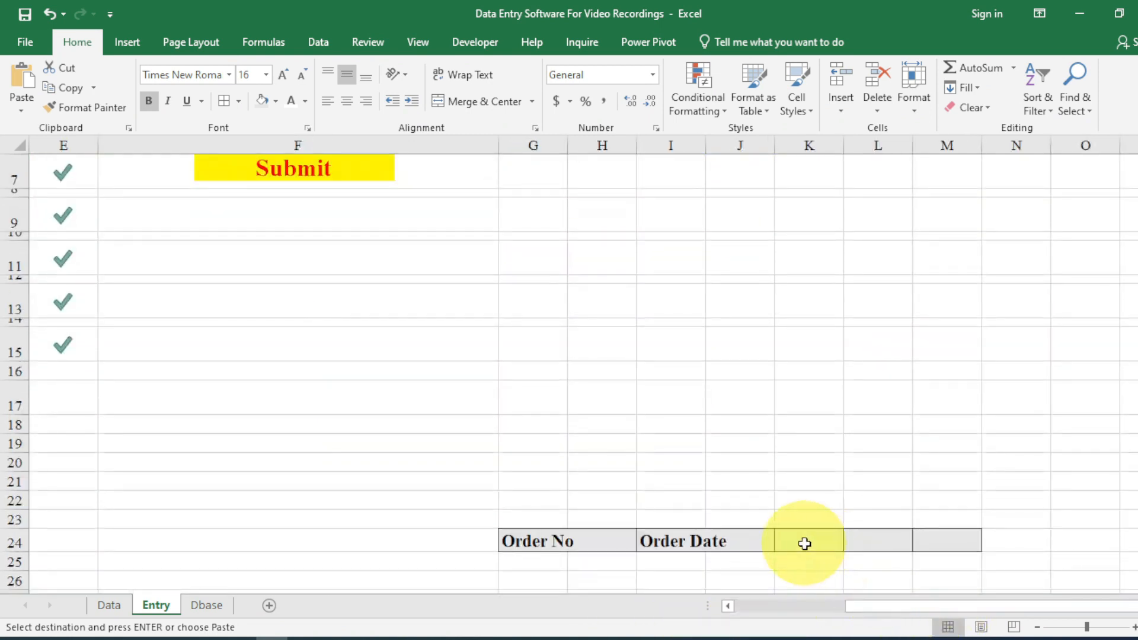
pyautogui.click(797, 543)
pyautogui.hotkey('ctrl', 'v')
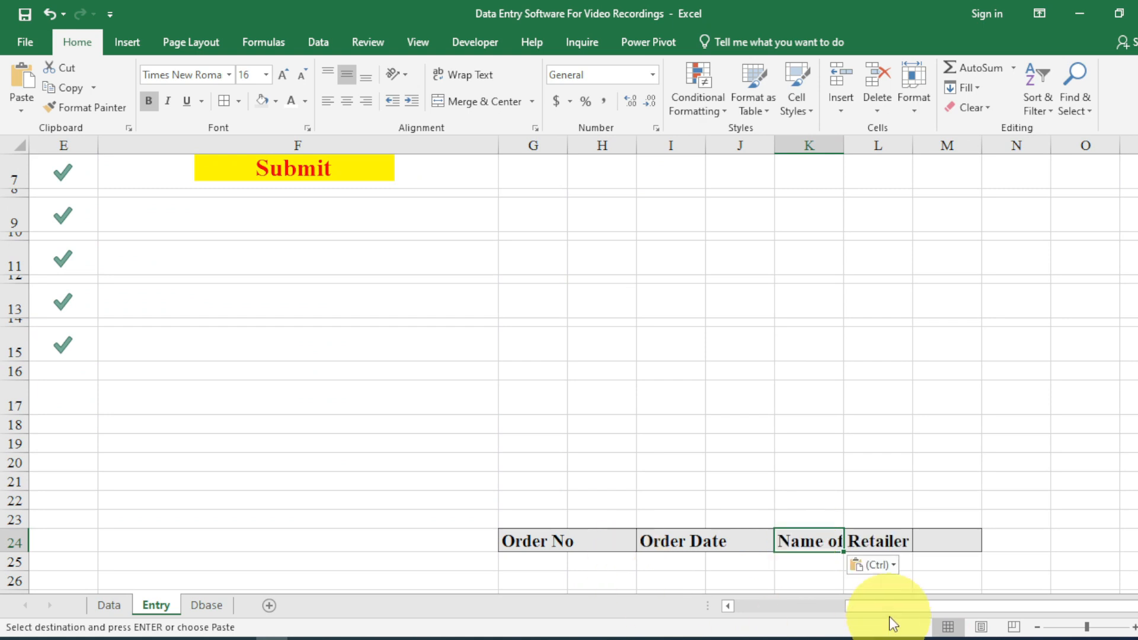
# Copy the Item Name, Rate Per Pices, No of Item In Pices and Total Payable Amount labels together.
pyautogui.moveTo(887, 617); pyautogui.dragTo(777, 614)
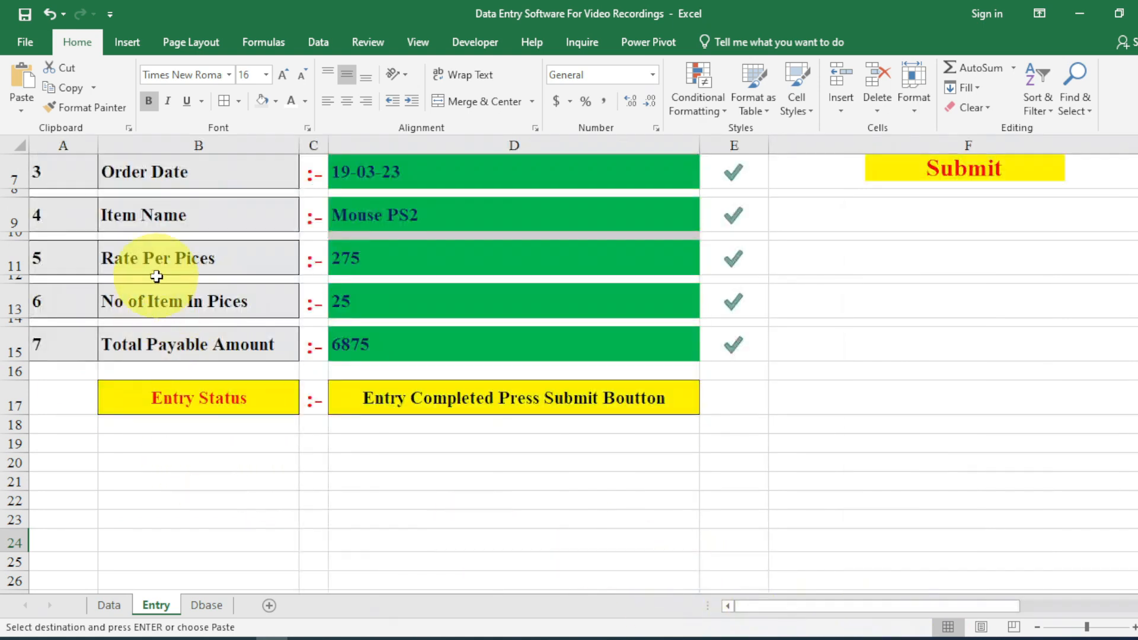
pyautogui.click(156, 223)
pyautogui.keyDown('ctrl'); pyautogui.click(154, 259); pyautogui.keyUp('ctrl')
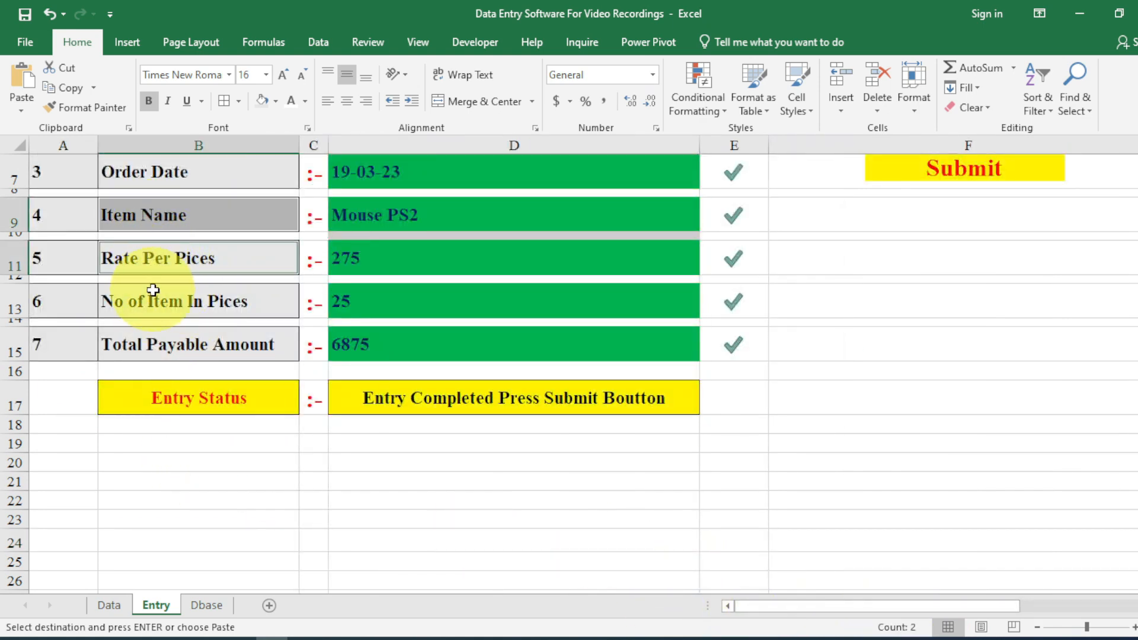
pyautogui.keyDown('ctrl'); pyautogui.click(153, 301); pyautogui.keyUp('ctrl')
pyautogui.keyDown('ctrl'); pyautogui.click(153, 350); pyautogui.keyUp('ctrl')
pyautogui.hotkey('ctrl', 'c')
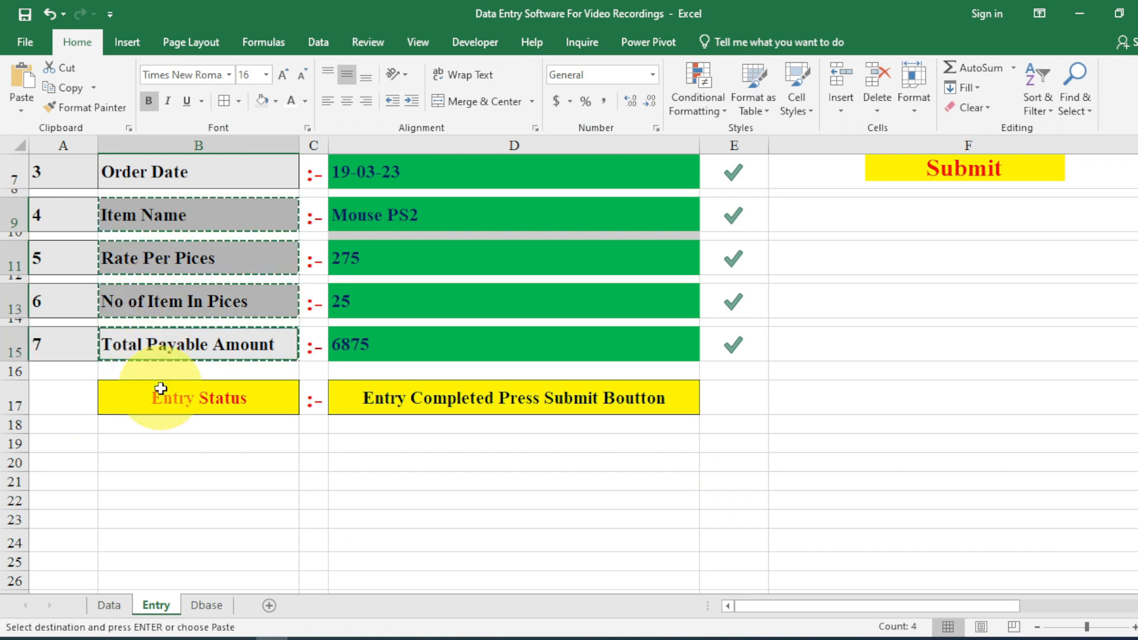
pyautogui.moveTo(770, 609); pyautogui.dragTo(970, 605)
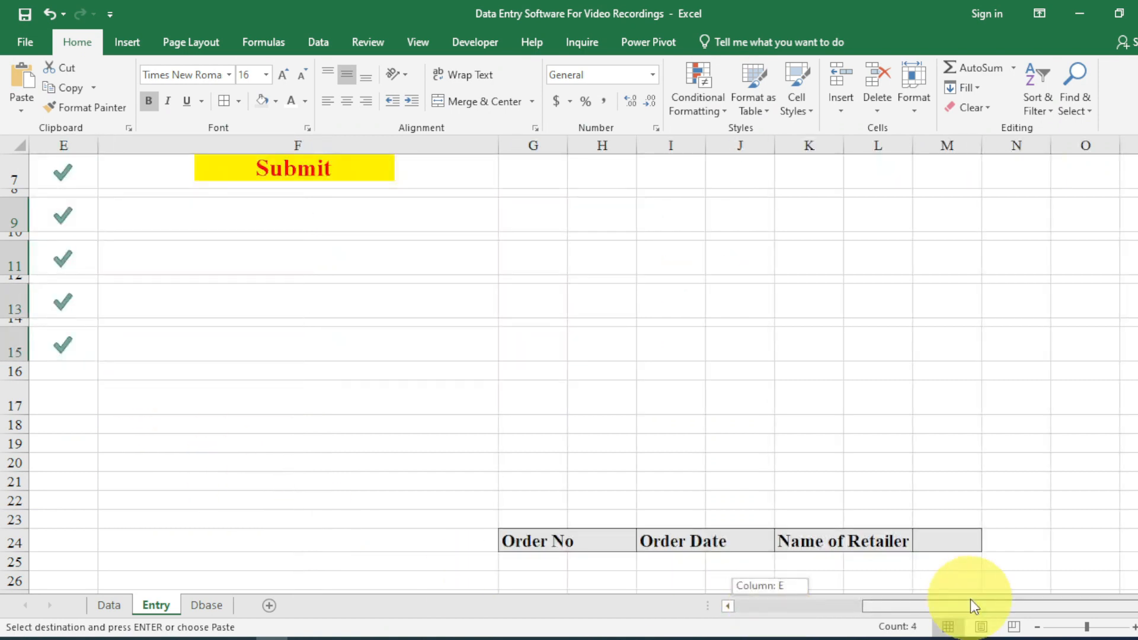
# Paste the four copied labels transposed across M24:P24.
pyautogui.click(935, 544)
pyautogui.rightClick(936, 544)
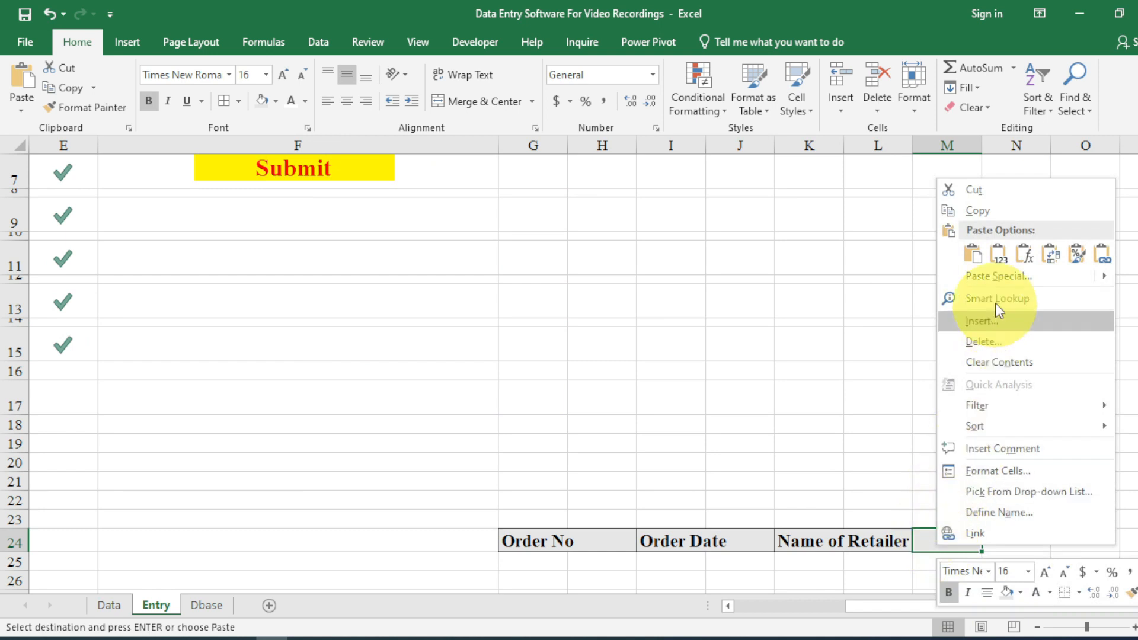
pyautogui.click(988, 274)
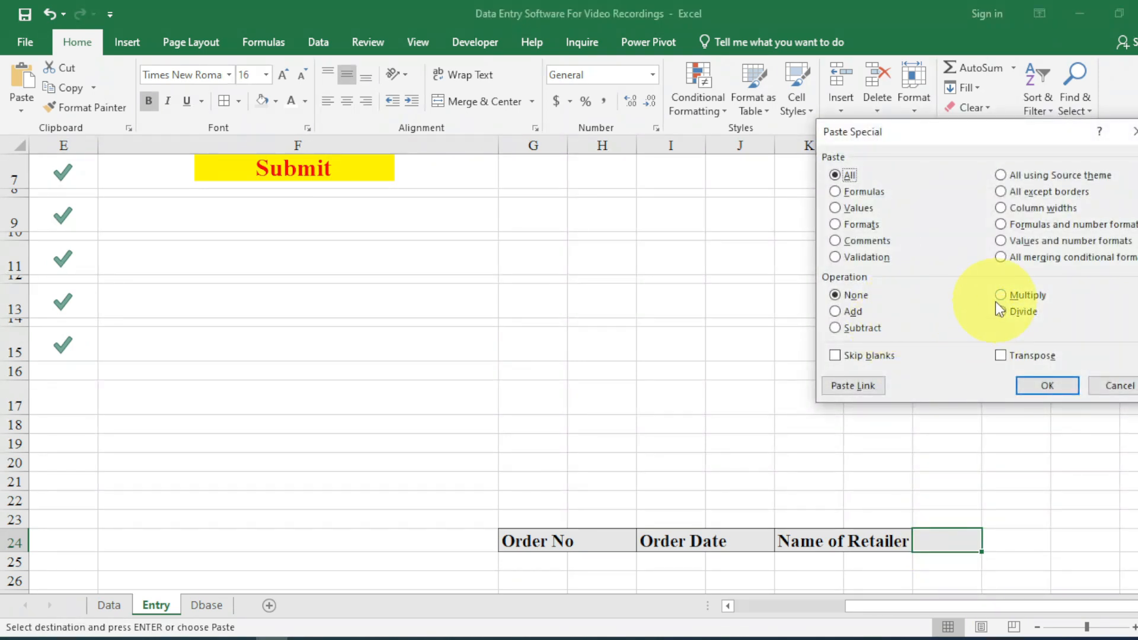
pyautogui.click(1004, 354)
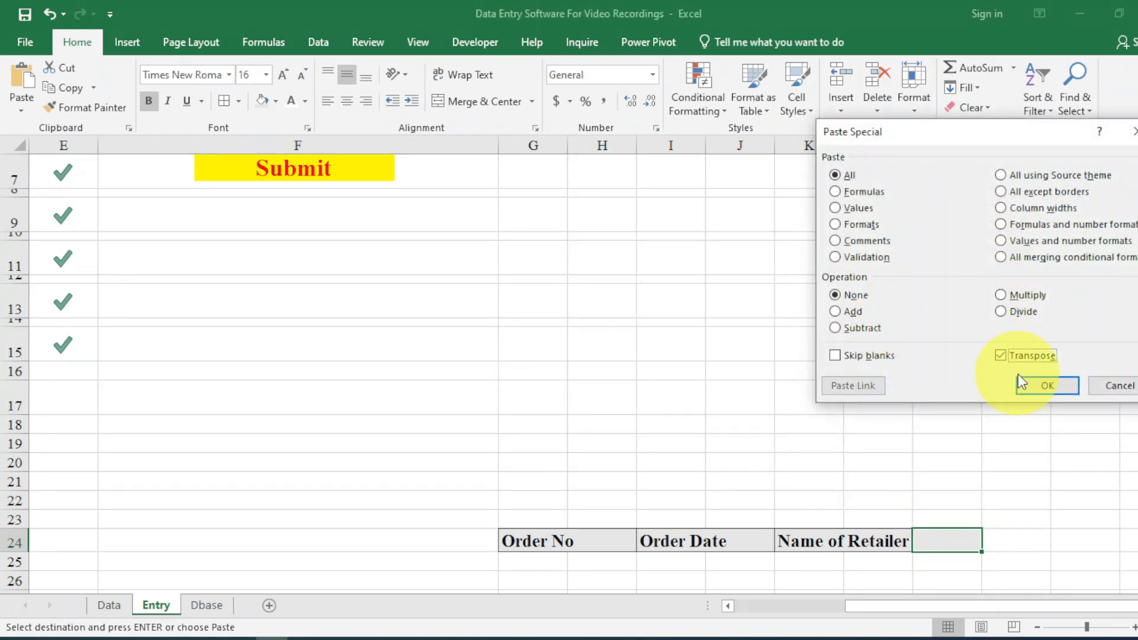
pyautogui.click(1029, 385)
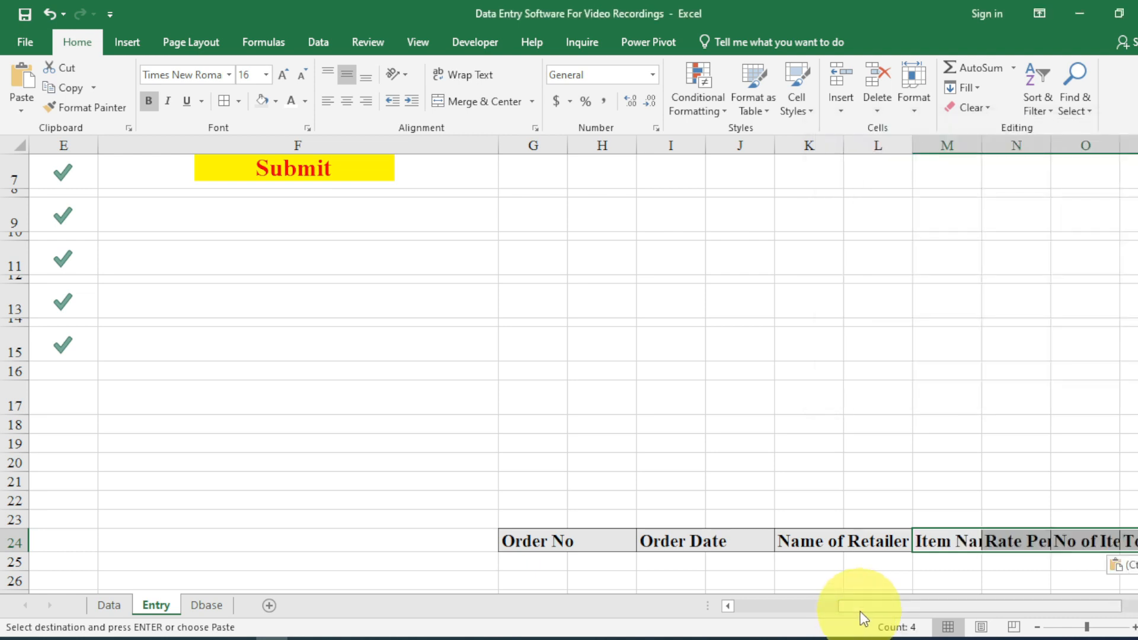
pyautogui.moveTo(860, 605); pyautogui.dragTo(877, 605)
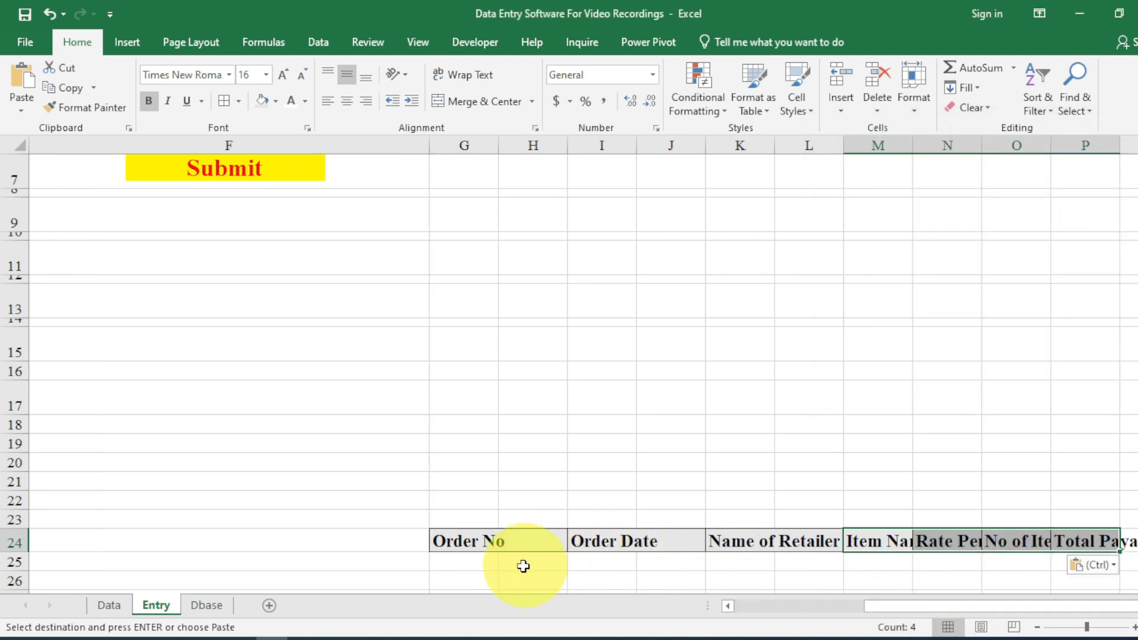
# Narrow column G and move the headers from Order Date onward one column left, to start at H24.
pyautogui.moveTo(499, 146); pyautogui.dragTo(479, 146)
pyautogui.click(497, 542)
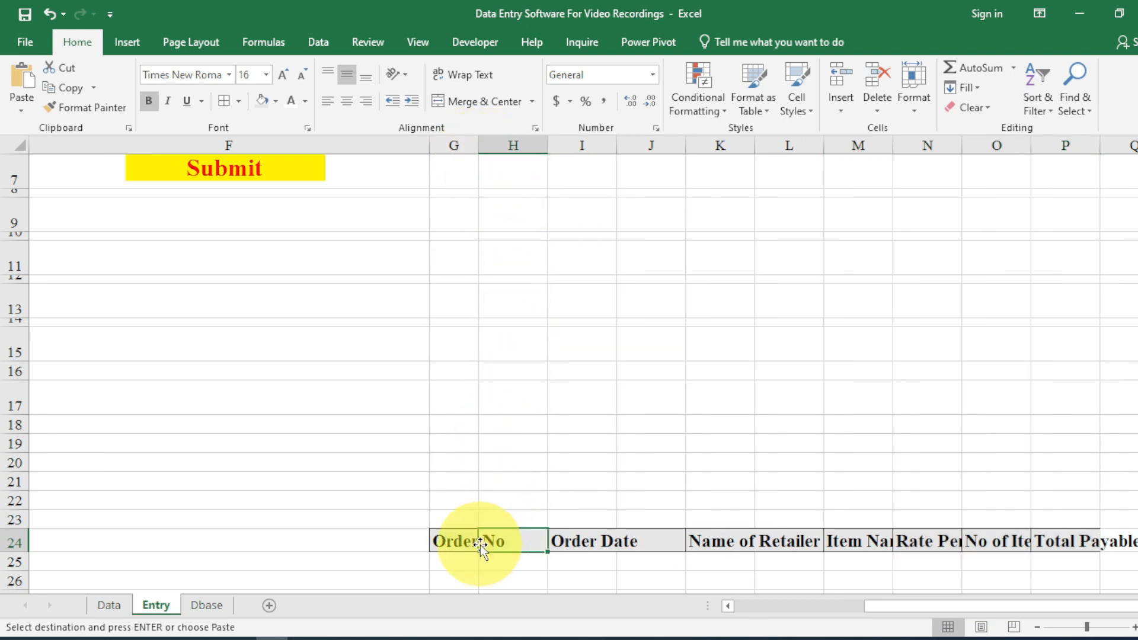
pyautogui.click(461, 545)
pyautogui.moveTo(551, 541); pyautogui.dragTo(809, 549)
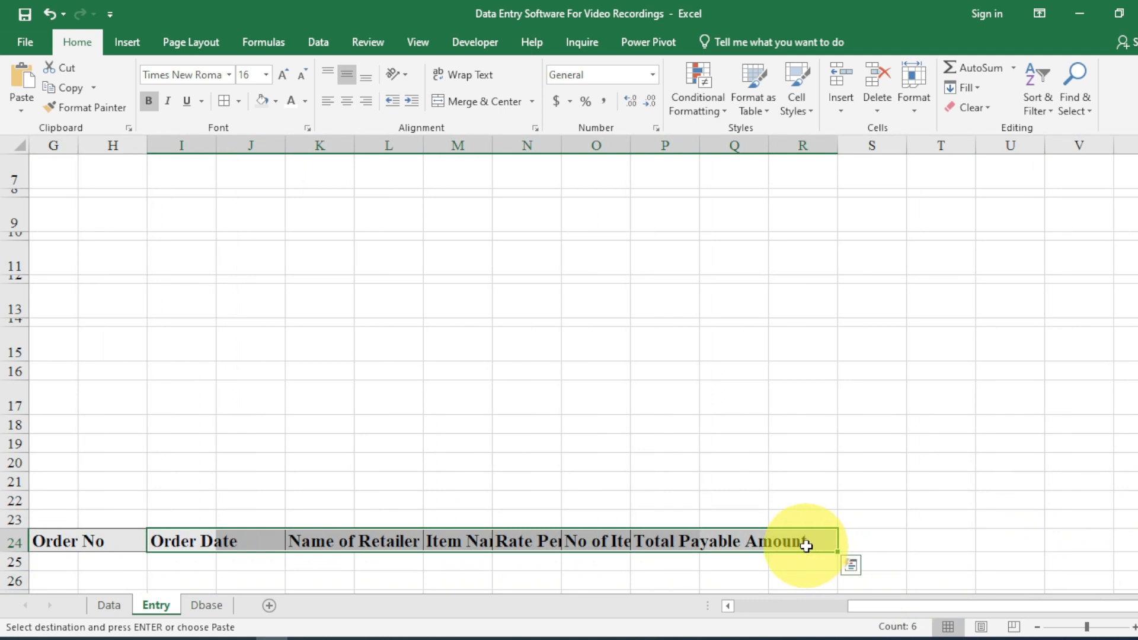
pyautogui.hotkey('ctrl', 'x')
pyautogui.click(124, 543)
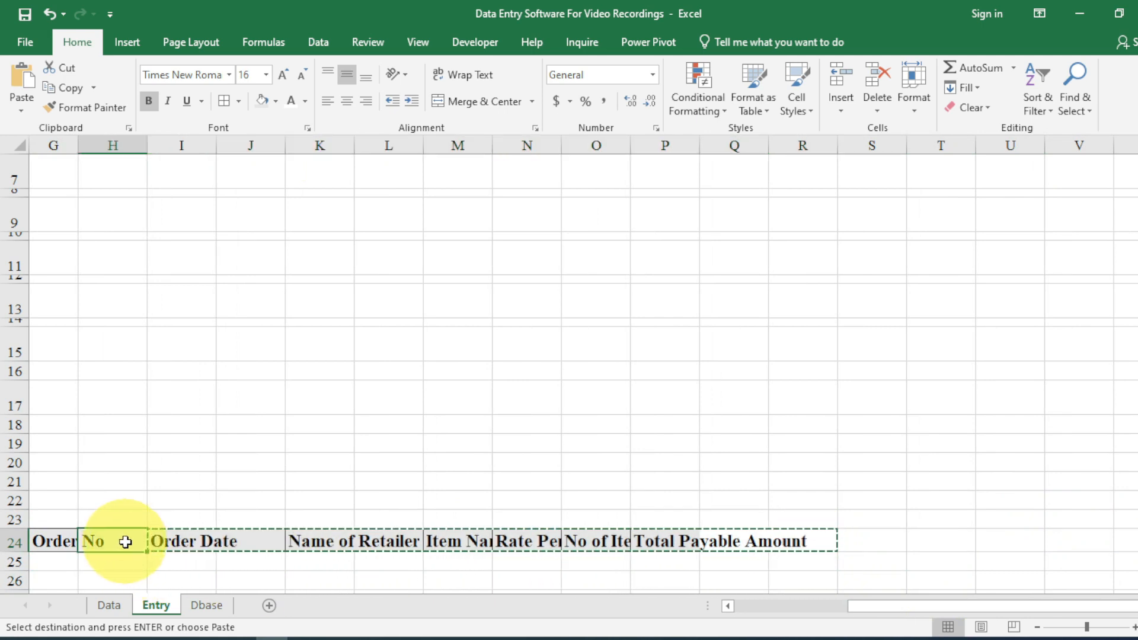
pyautogui.hotkey('ctrl', 'v')
# Wrap the G24:P24 headers, widen column G for Order No, and decrease their font size.
pyautogui.moveTo(51, 541); pyautogui.dragTo(723, 542)
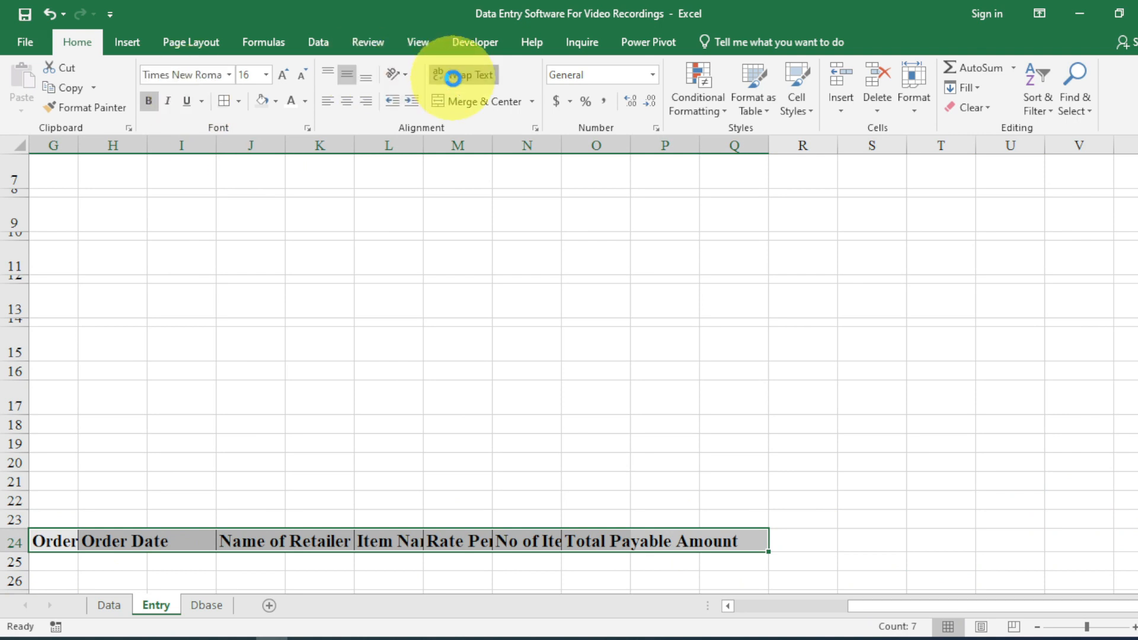
pyautogui.click(453, 76)
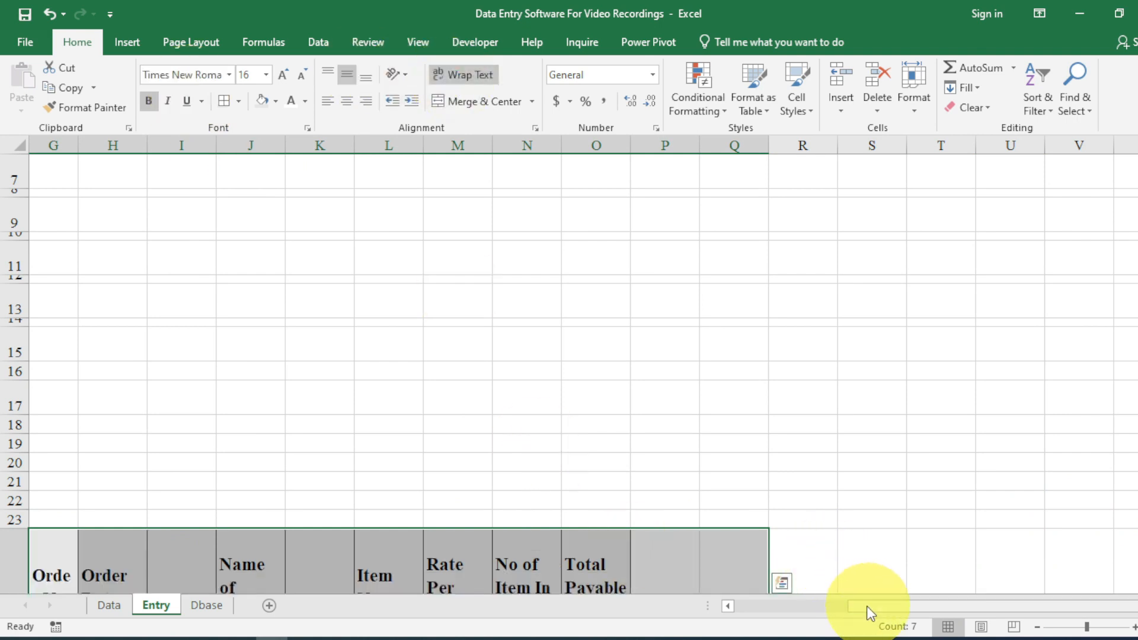
pyautogui.moveTo(864, 609); pyautogui.dragTo(825, 615)
pyautogui.scroll(-3, 691, 534)
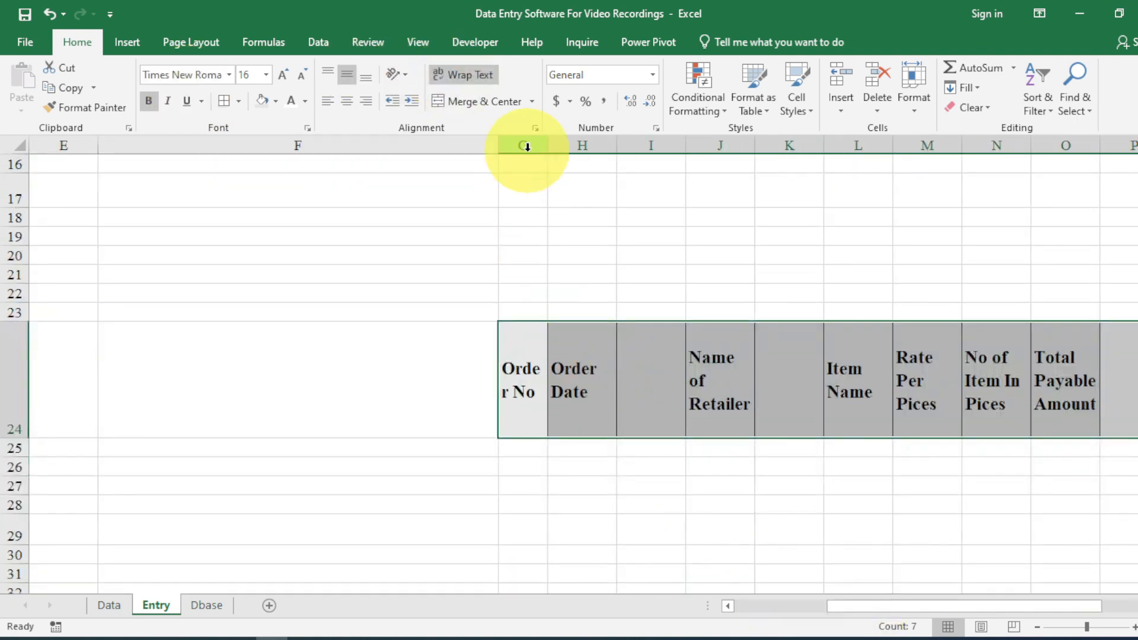
pyautogui.moveTo(544, 149); pyautogui.dragTo(559, 149)
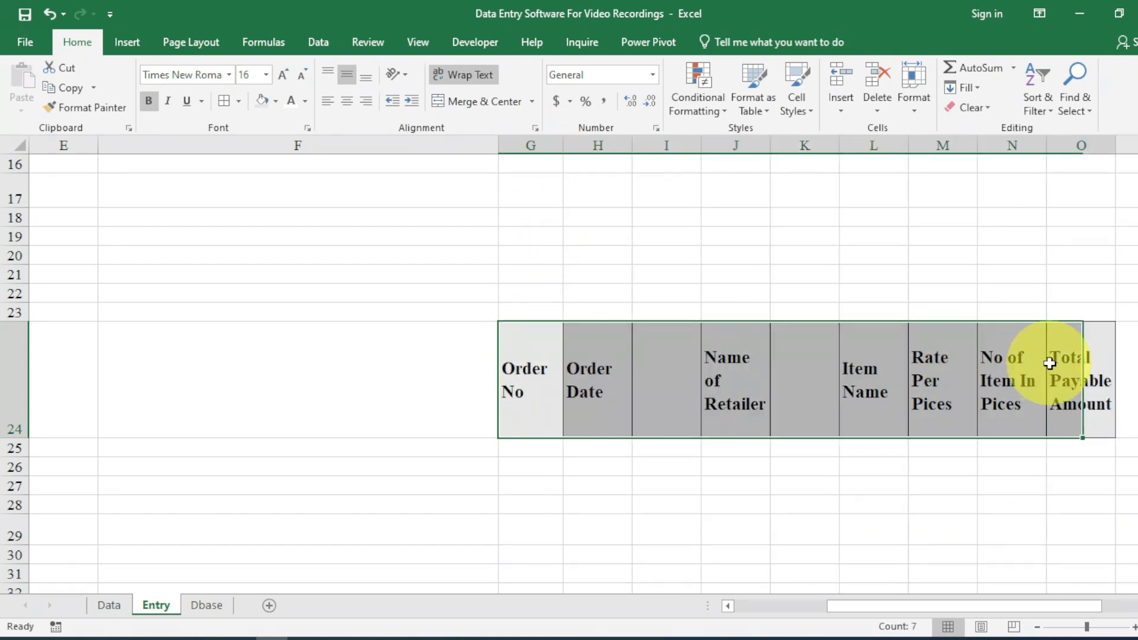
pyautogui.click(299, 83)
pyautogui.click(300, 83)
# Format H25 as Short Date and widen the Order Date column H.
pyautogui.click(581, 378)
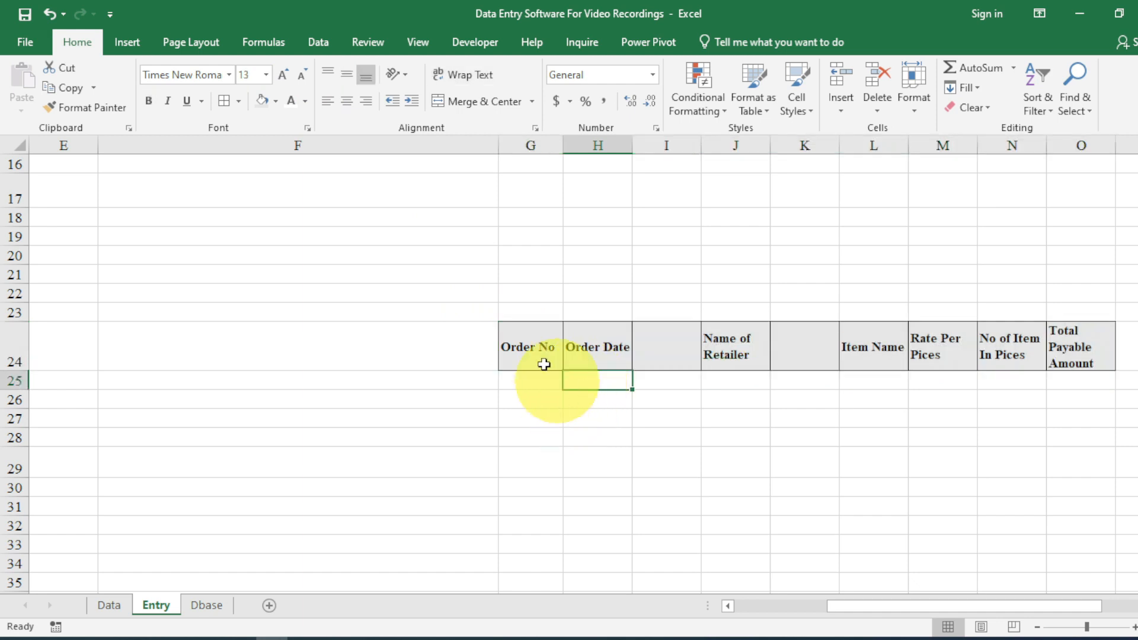
pyautogui.click(652, 72)
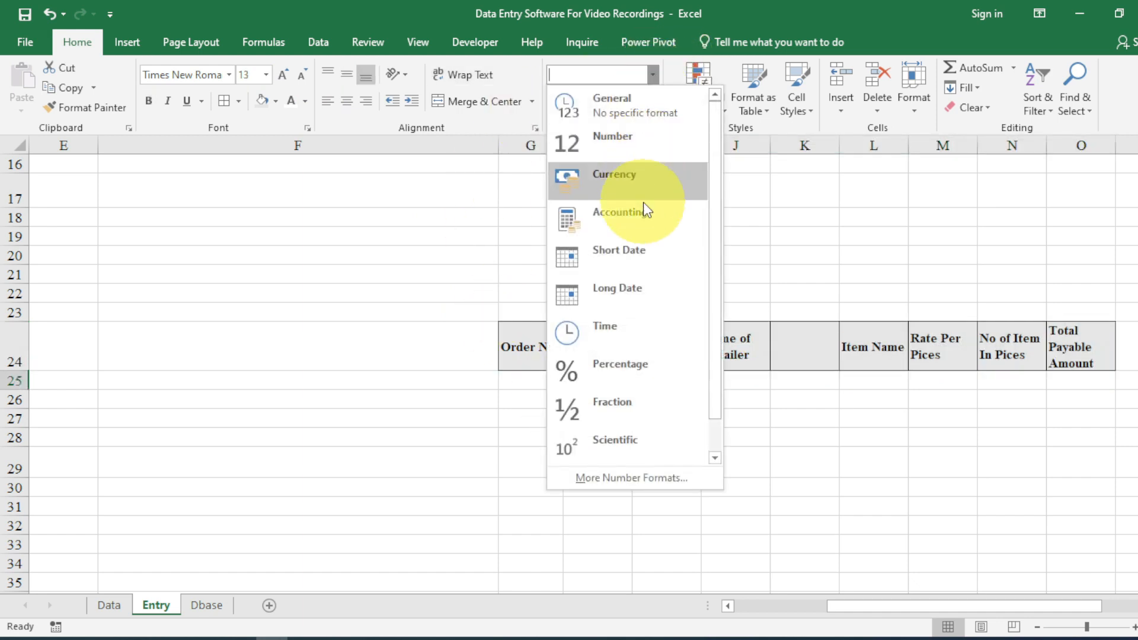
pyautogui.click(636, 244)
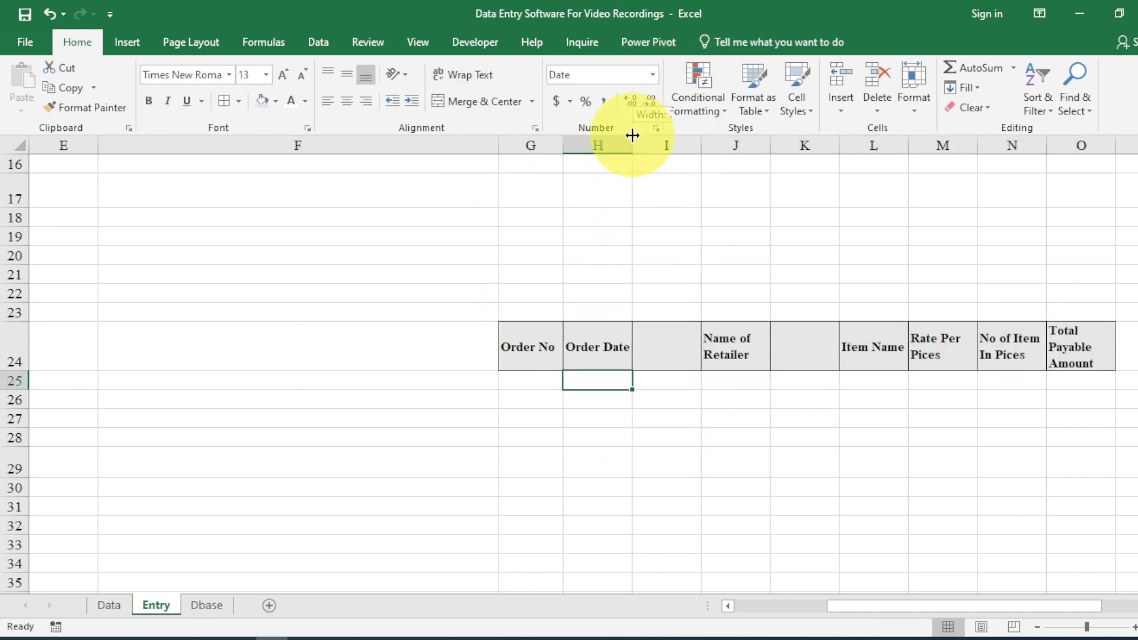
pyautogui.moveTo(632, 136); pyautogui.dragTo(653, 142)
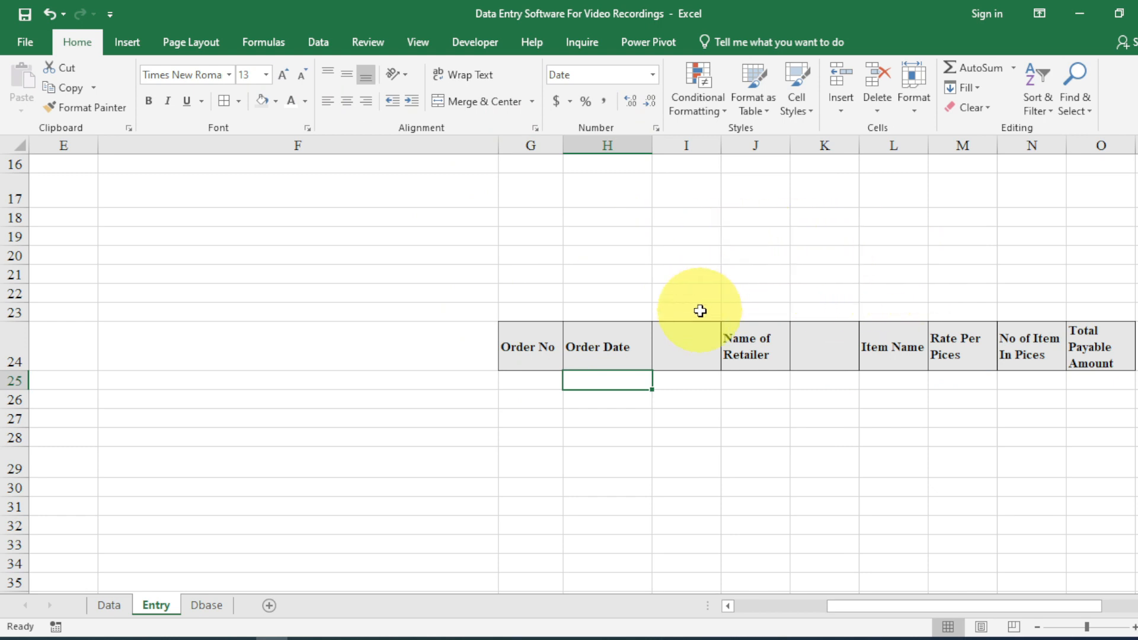
# Move the Name of Retailer header from J24 into I24.
pyautogui.click(745, 344)
pyautogui.hotkey('ctrl', 'c')
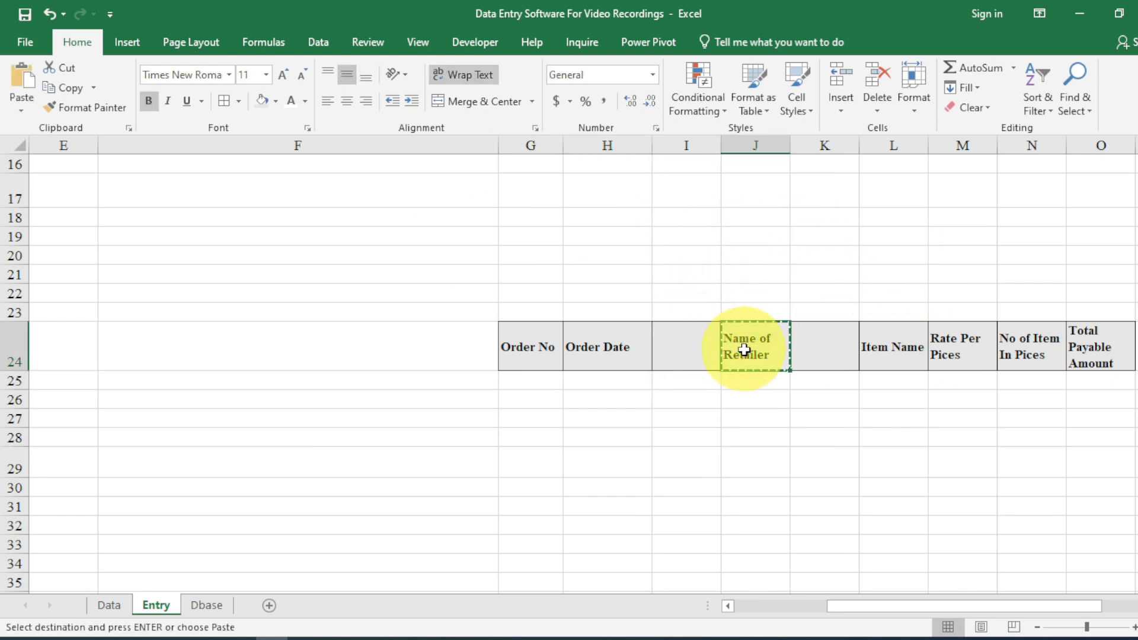
pyautogui.press('Left')
pyautogui.press('Return')
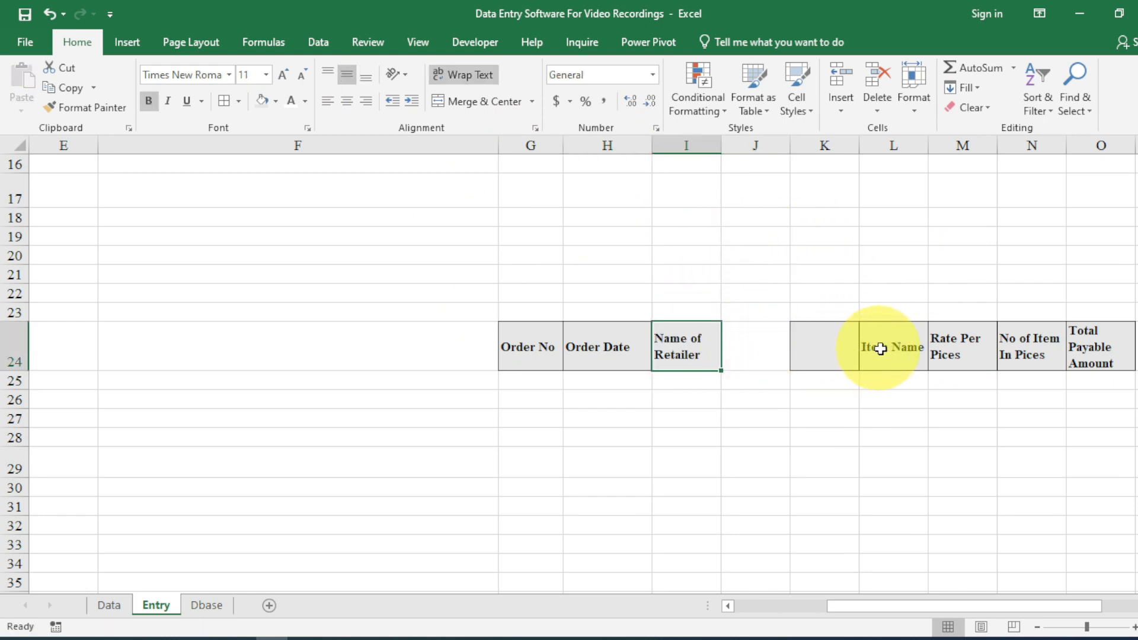
# Move Item Name through Total Payable Amount into J24:M24, then check the header row.
pyautogui.moveTo(864, 348); pyautogui.dragTo(1082, 338)
pyautogui.hotkey('ctrl', 'x')
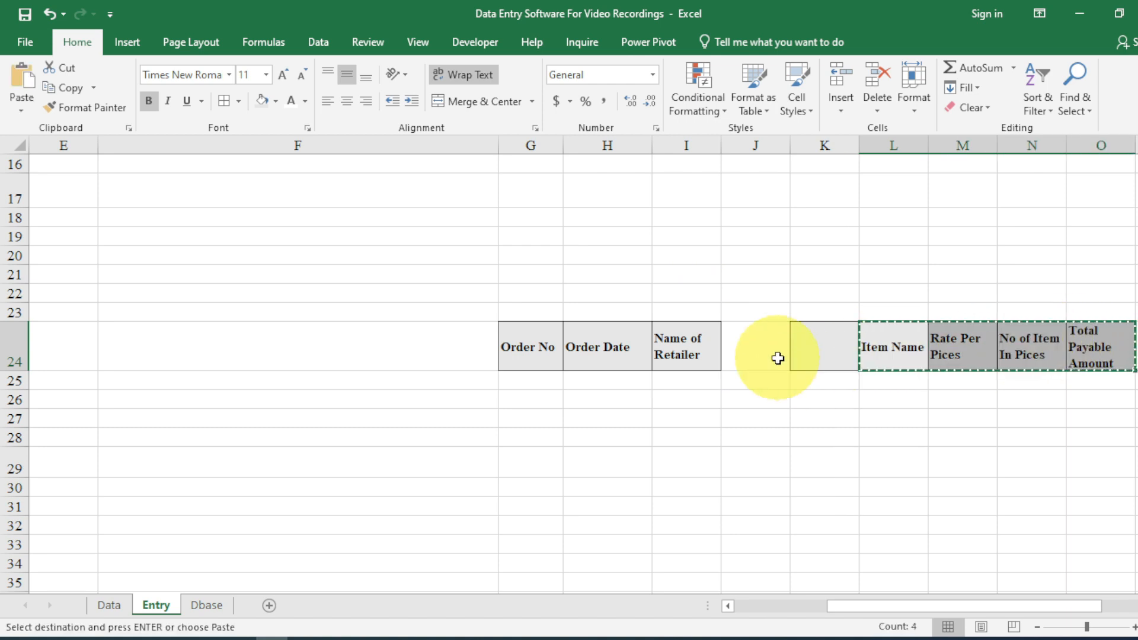
pyautogui.click(766, 351)
pyautogui.press('Return')
pyautogui.click(522, 354)
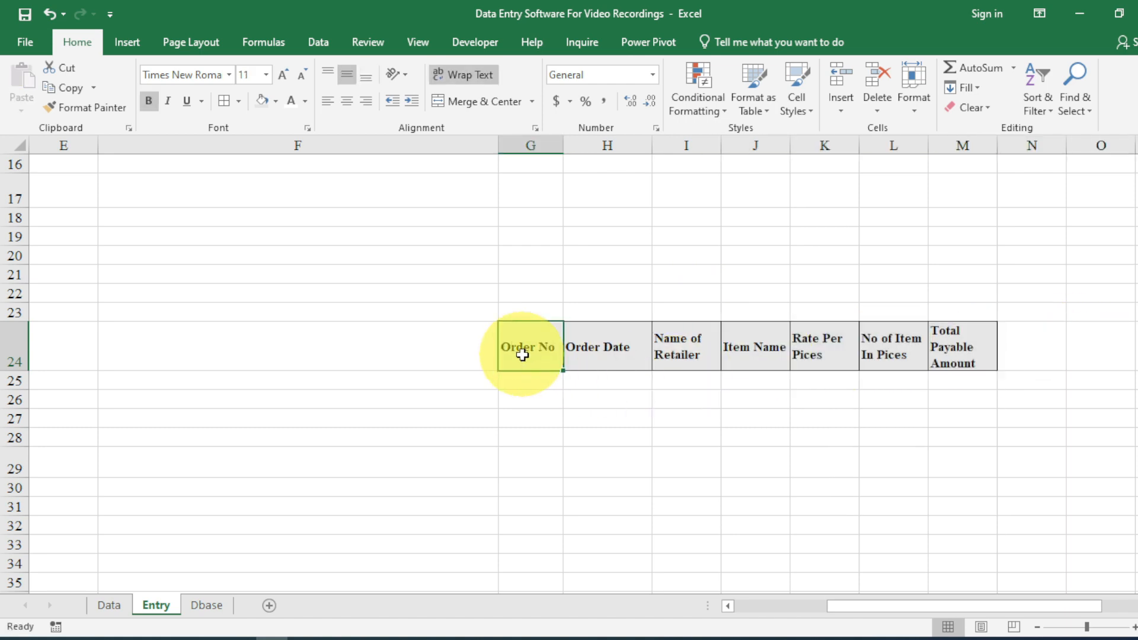
pyautogui.press('Right')
pyautogui.press('Right')
pyautogui.press('Right')
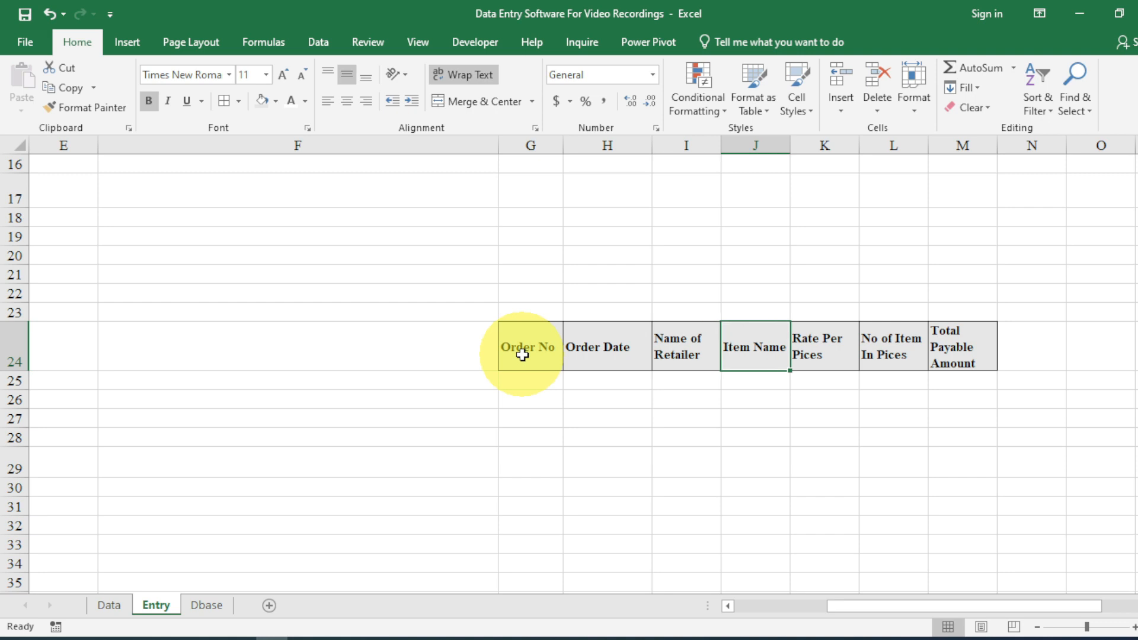
pyautogui.press('Right')
pyautogui.press('Right')
pyautogui.press('Right')
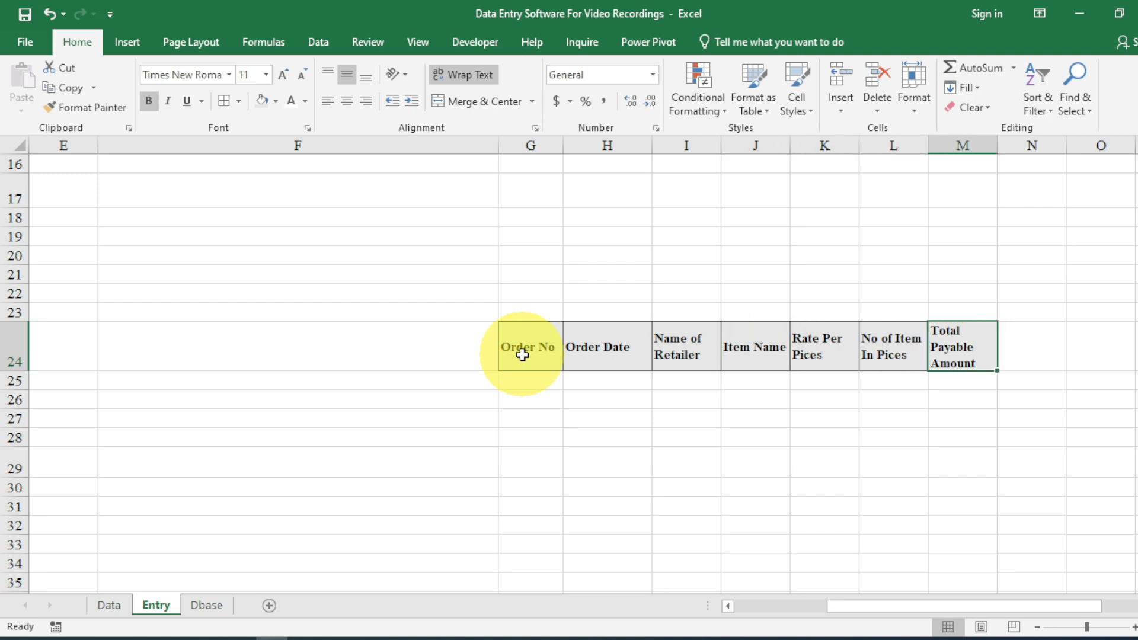
pyautogui.click(525, 375)
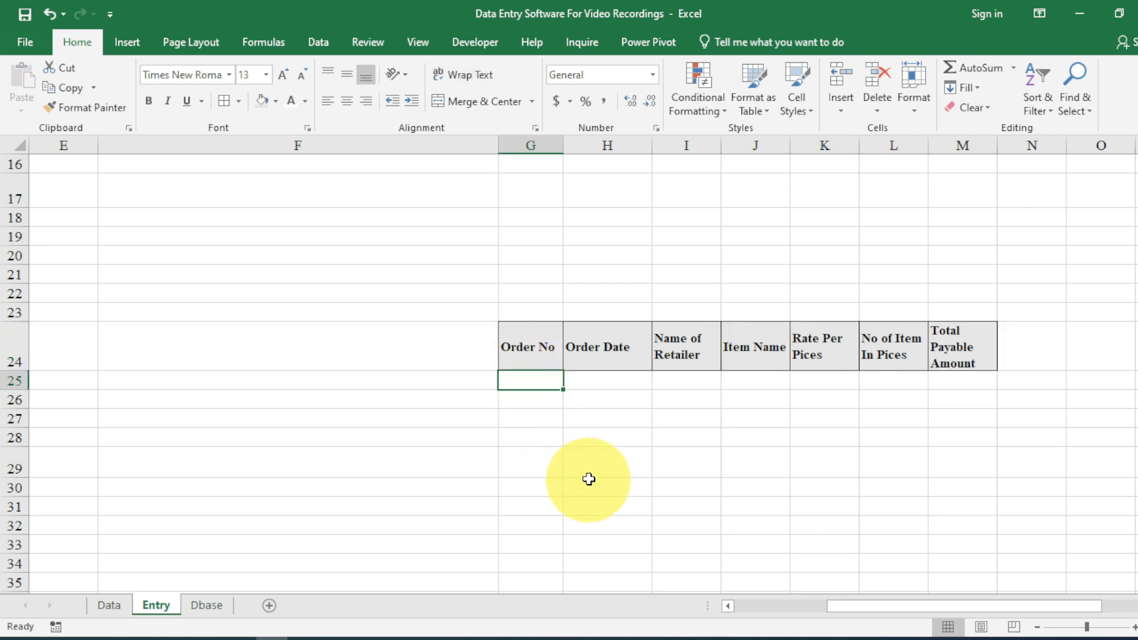
# Enter formulas =D5 in G25, =D7 in H25 and =D3 in I25.
pyautogui.write('=')
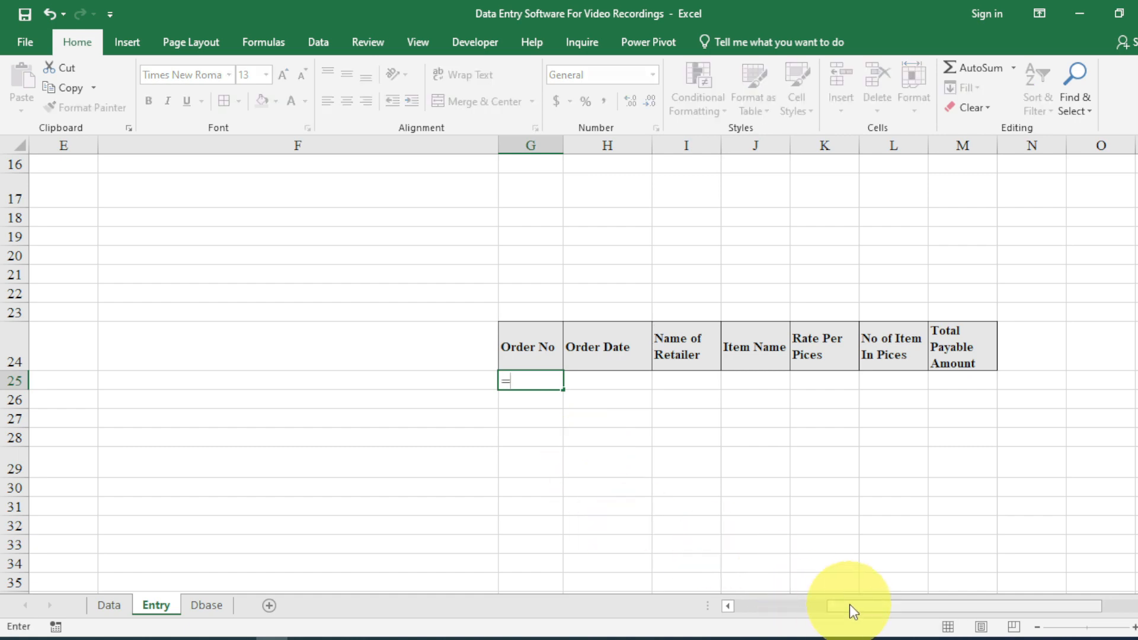
pyautogui.moveTo(848, 604); pyautogui.dragTo(762, 610)
pyautogui.scroll(5, 622, 513)
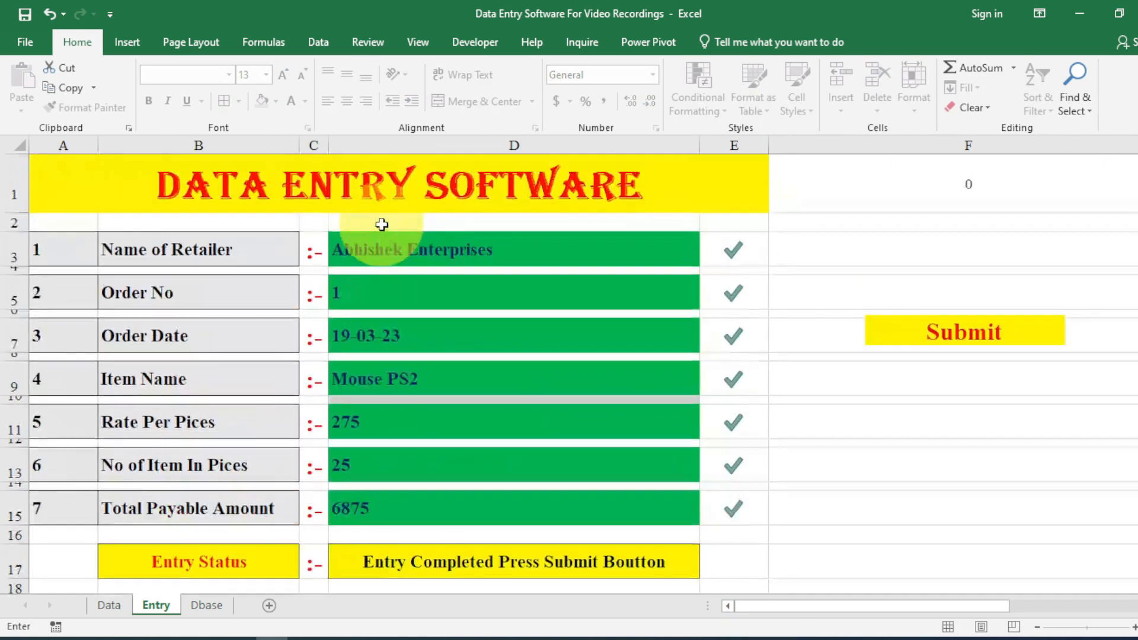
pyautogui.click(368, 299)
pyautogui.press('Return')
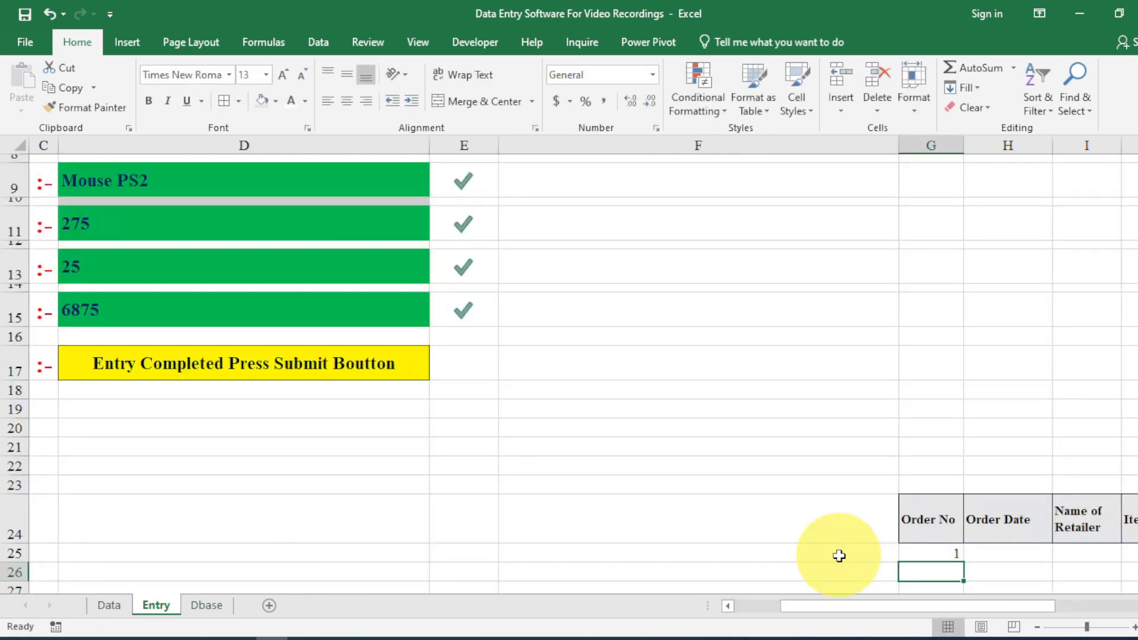
pyautogui.click(972, 555)
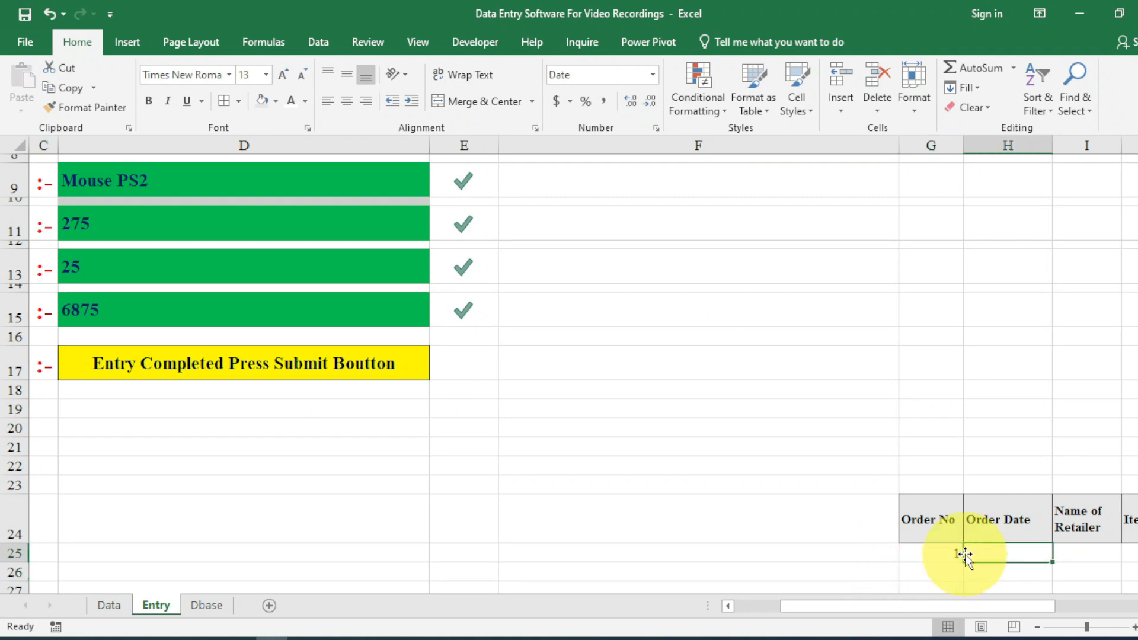
pyautogui.write('=')
pyautogui.scroll(2, 178, 267)
pyautogui.click(115, 286)
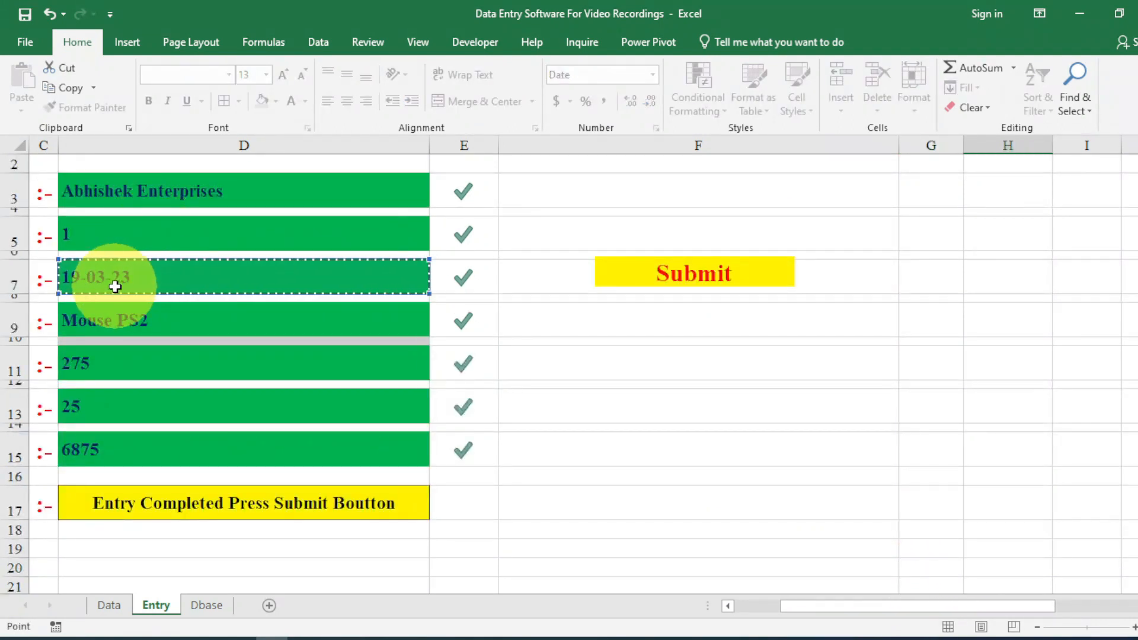
pyautogui.press('Return')
pyautogui.click(1058, 554)
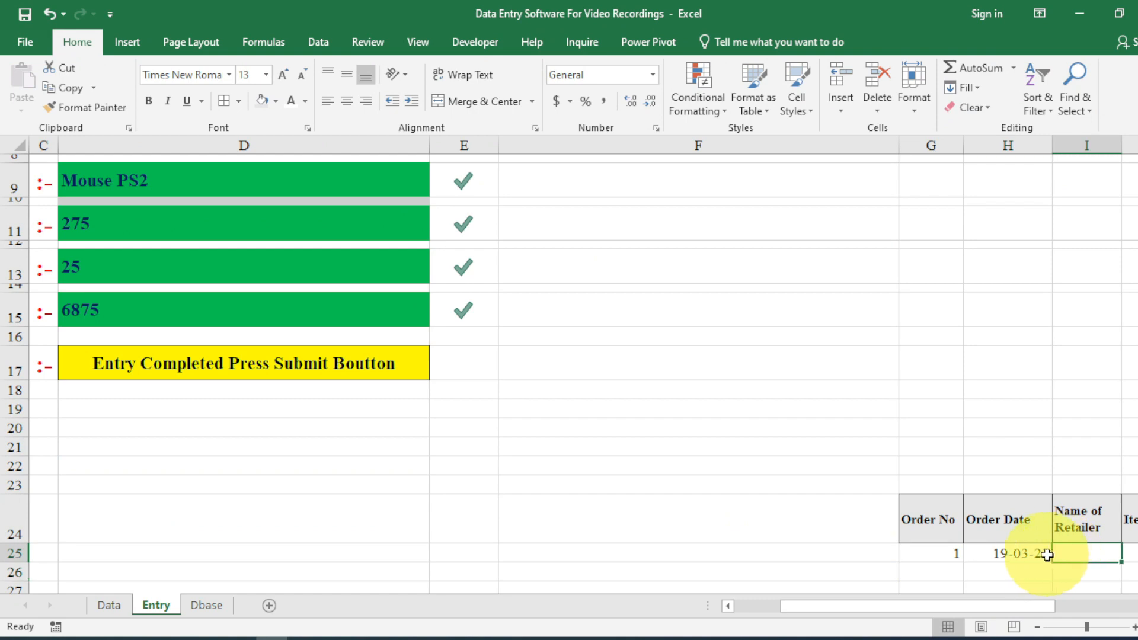
pyautogui.write('=')
pyautogui.scroll(3, 493, 437)
pyautogui.click(150, 267)
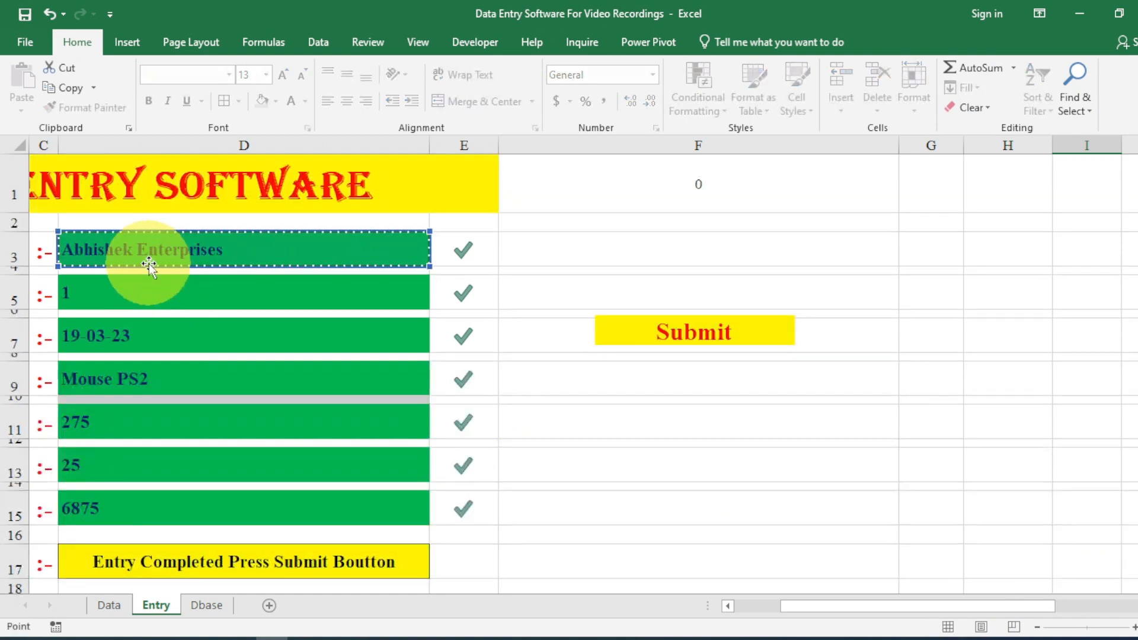
pyautogui.press('Return')
# Apply Wrap Text to the data row G25:M25.
pyautogui.moveTo(967, 605); pyautogui.dragTo(1064, 601)
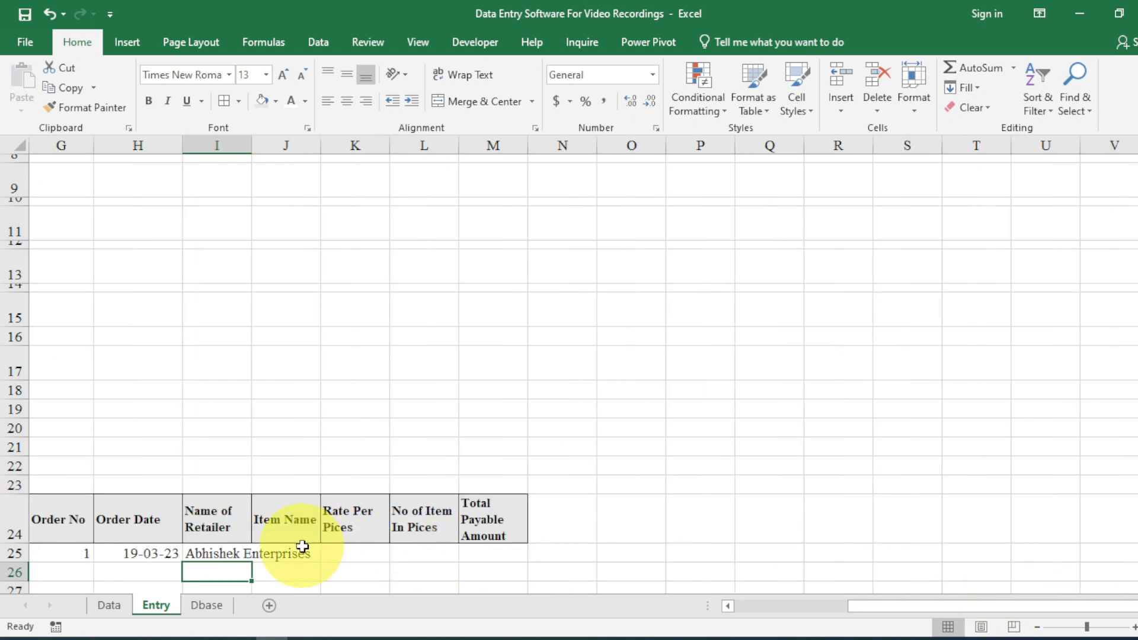
pyautogui.click(302, 549)
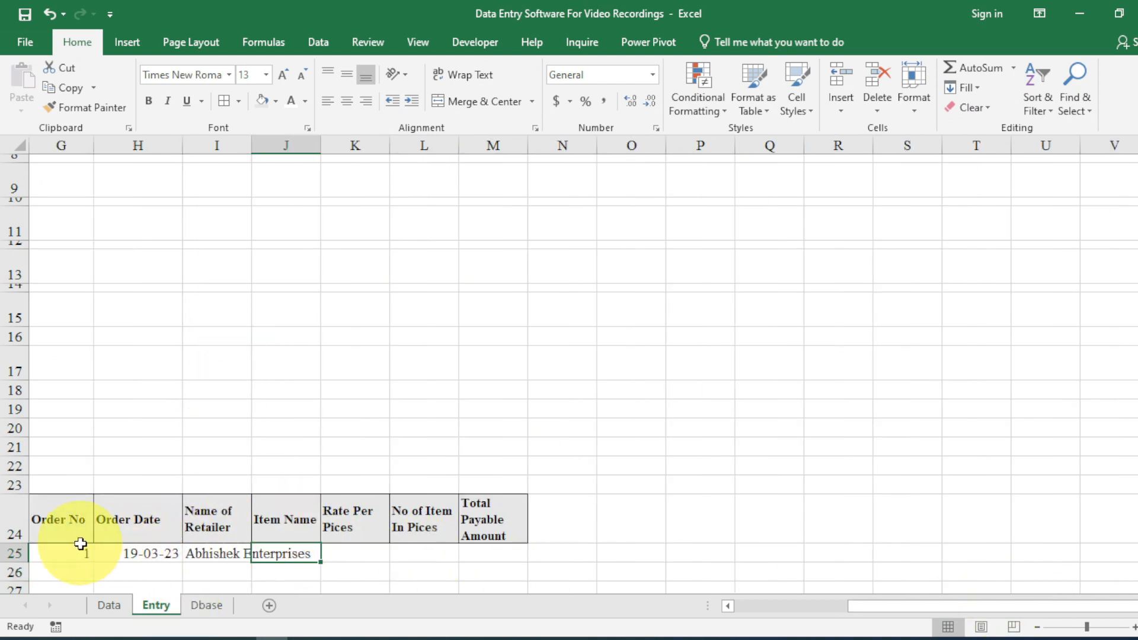
pyautogui.moveTo(80, 548); pyautogui.dragTo(492, 557)
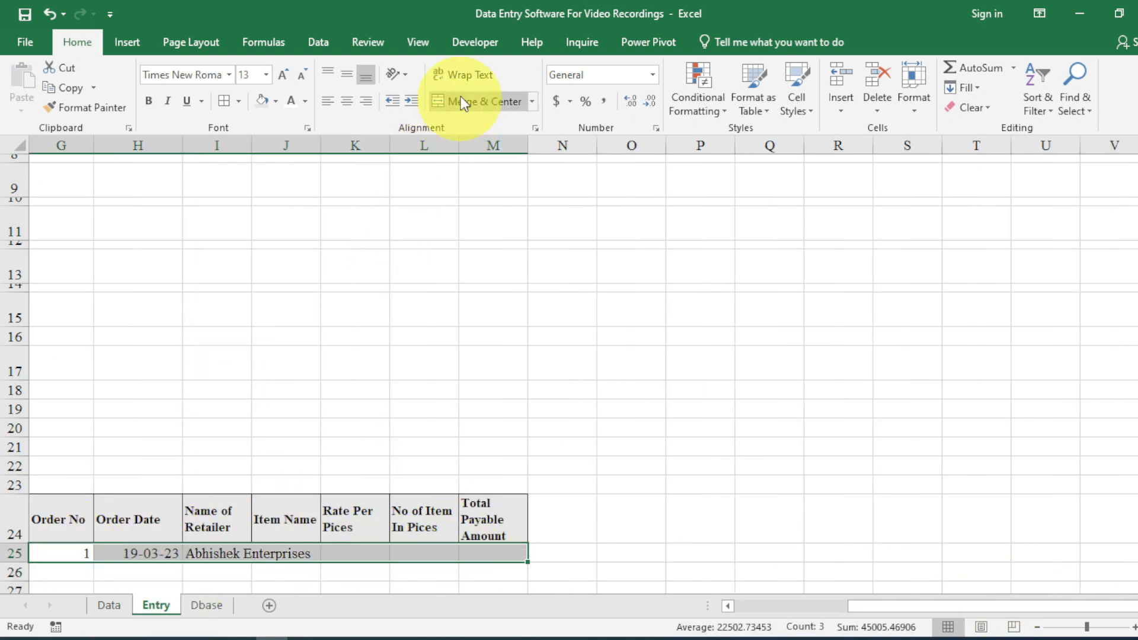
pyautogui.click(462, 75)
pyautogui.click(267, 554)
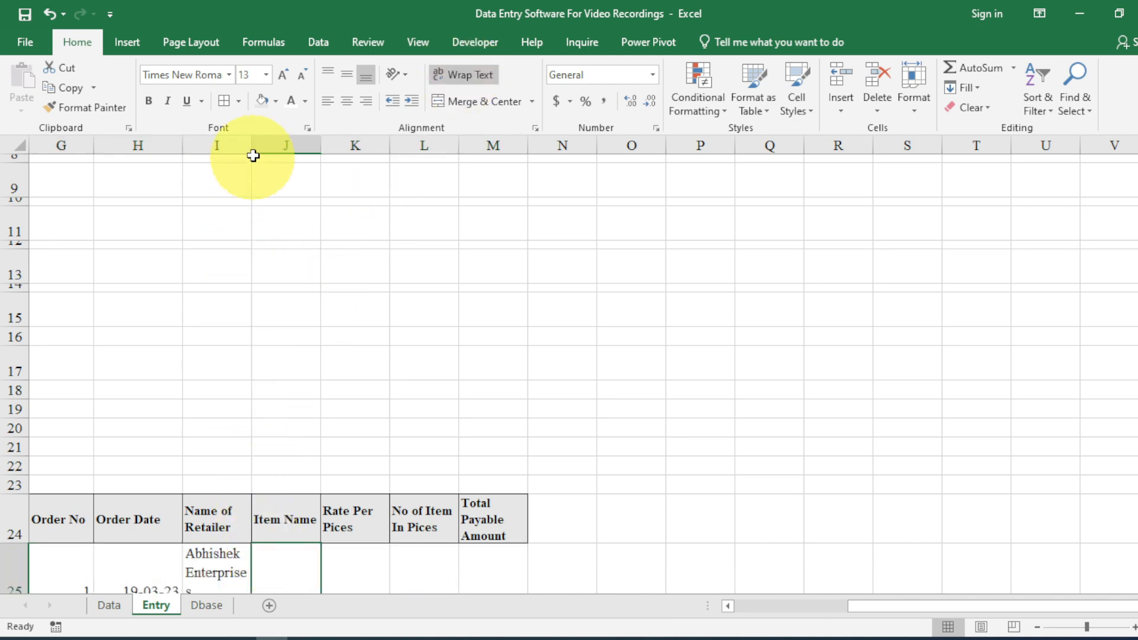
# Widen columns I, J, K and M to fit their headers.
pyautogui.moveTo(250, 149); pyautogui.dragTo(275, 145)
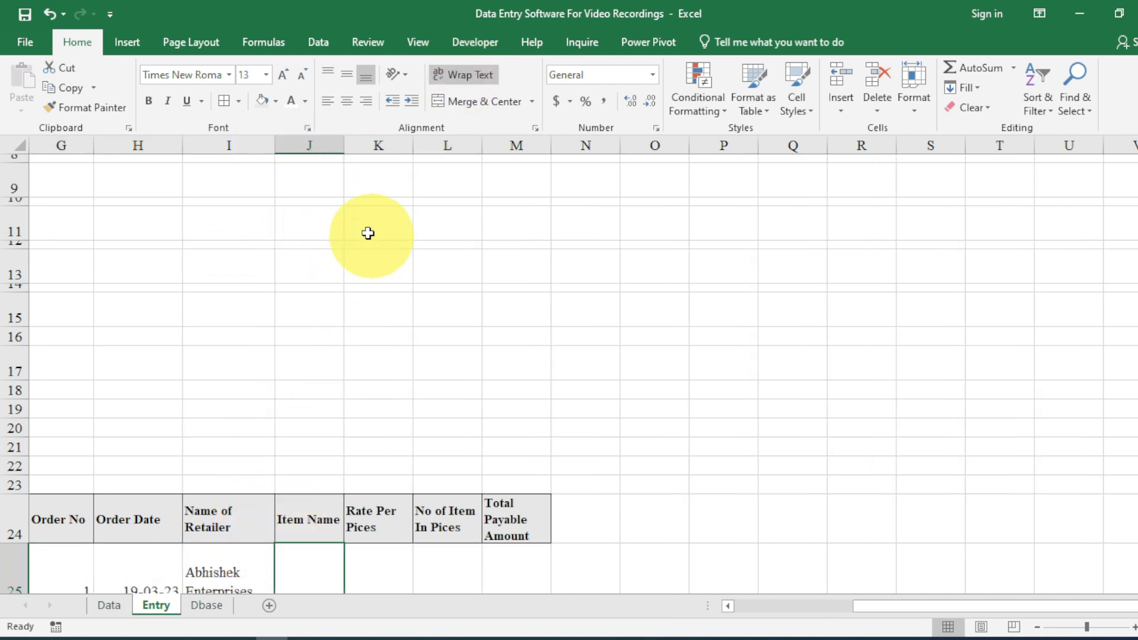
pyautogui.moveTo(344, 143); pyautogui.dragTo(374, 143)
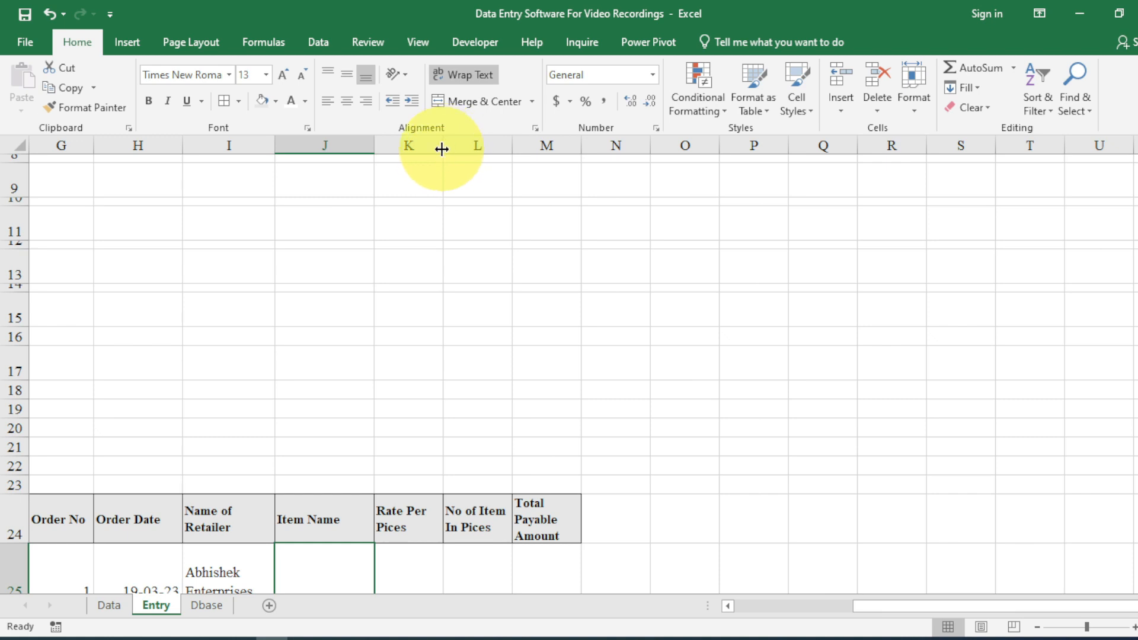
pyautogui.moveTo(443, 149); pyautogui.dragTo(563, 153)
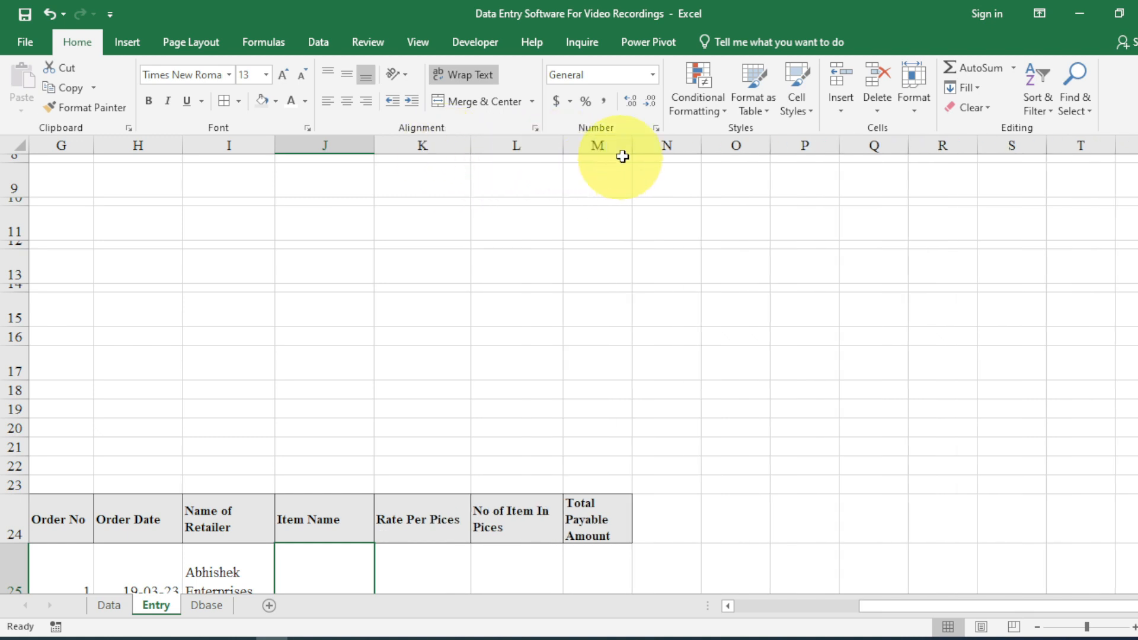
pyautogui.moveTo(633, 146); pyautogui.dragTo(664, 147)
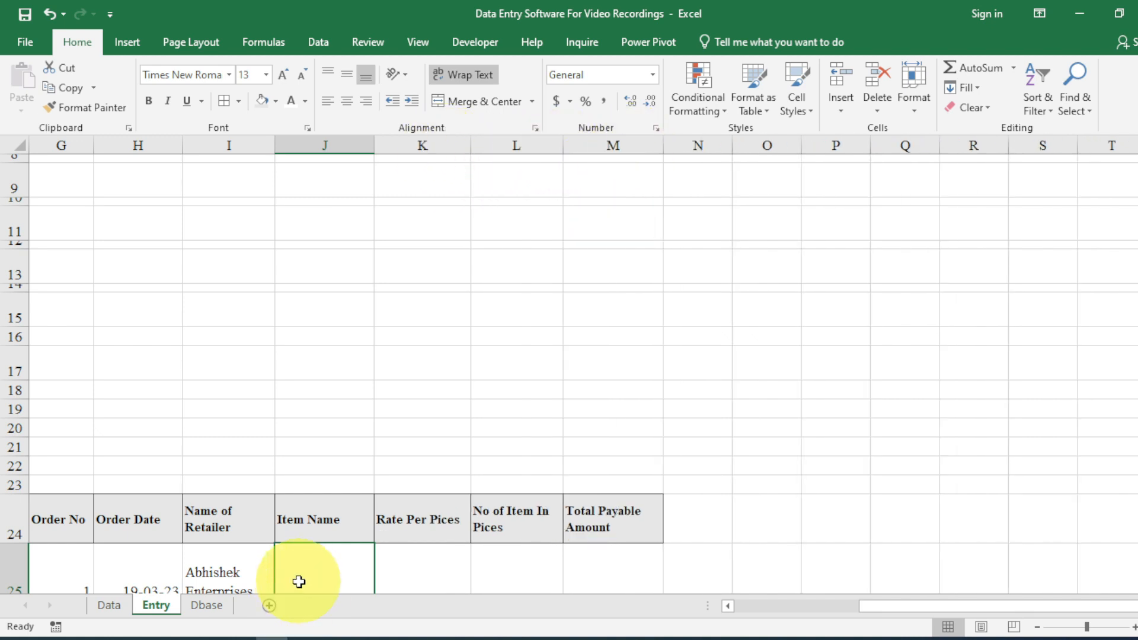
# Link J25 to the item name with =D9 and K25 to the rate with =D11.
pyautogui.write('=')
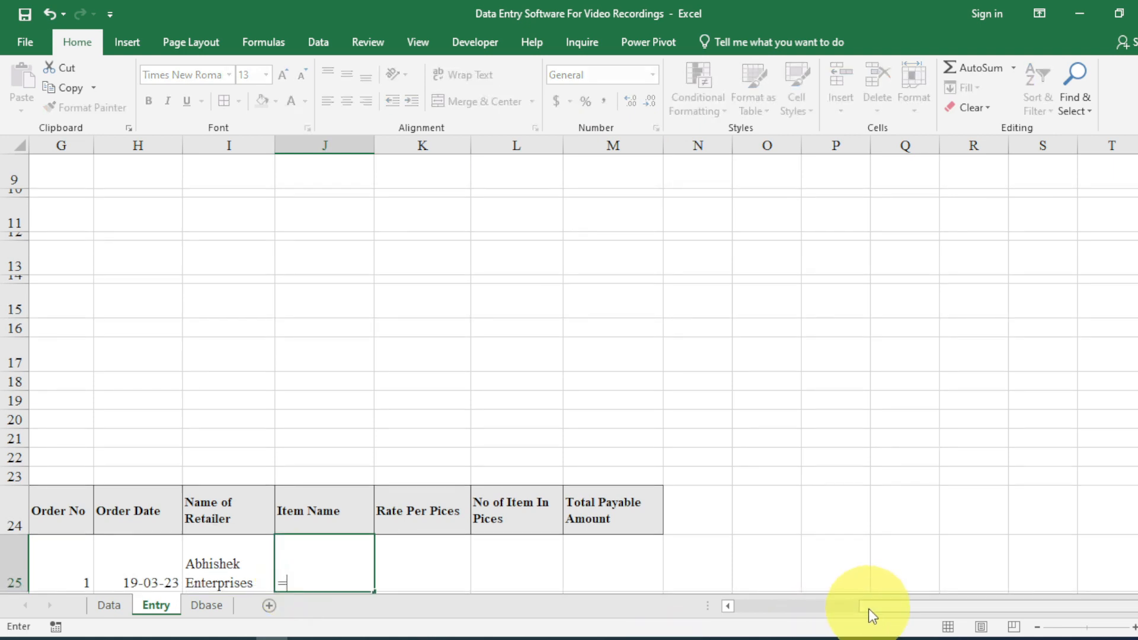
pyautogui.moveTo(872, 616); pyautogui.dragTo(797, 598)
pyautogui.scroll(3, 135, 386)
pyautogui.click(97, 385)
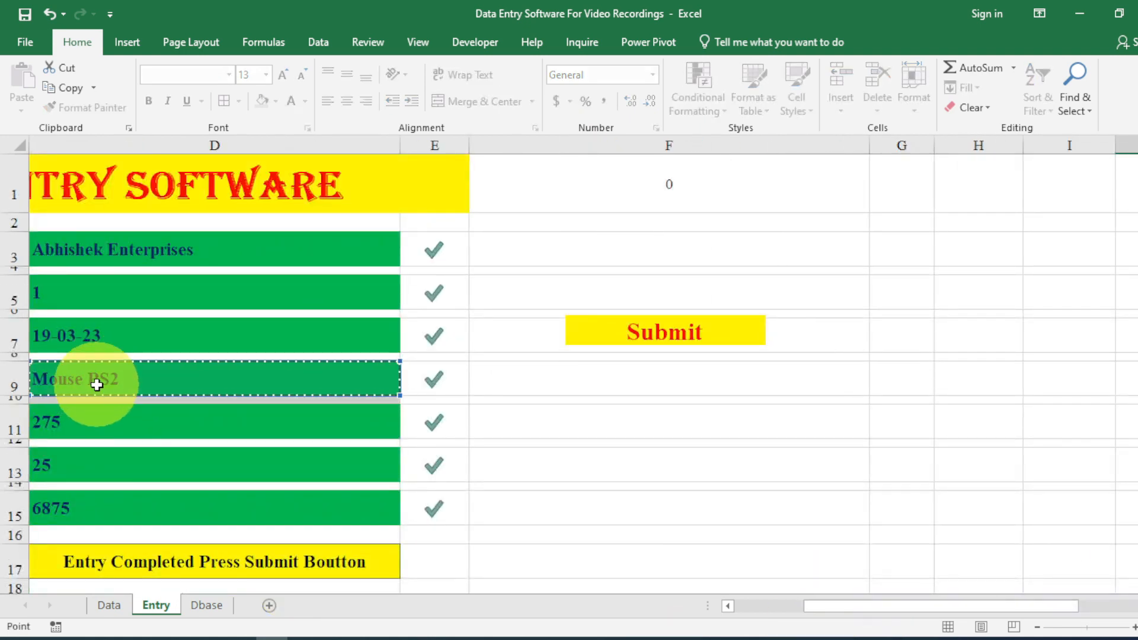
pyautogui.press('Return')
pyautogui.click(863, 547)
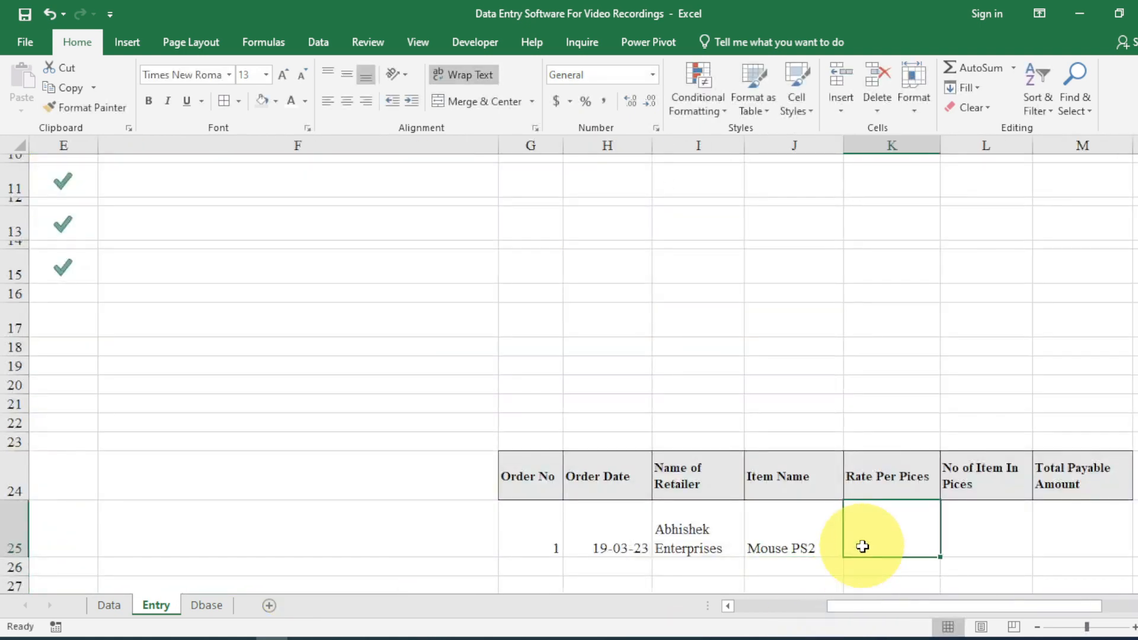
pyautogui.write('=')
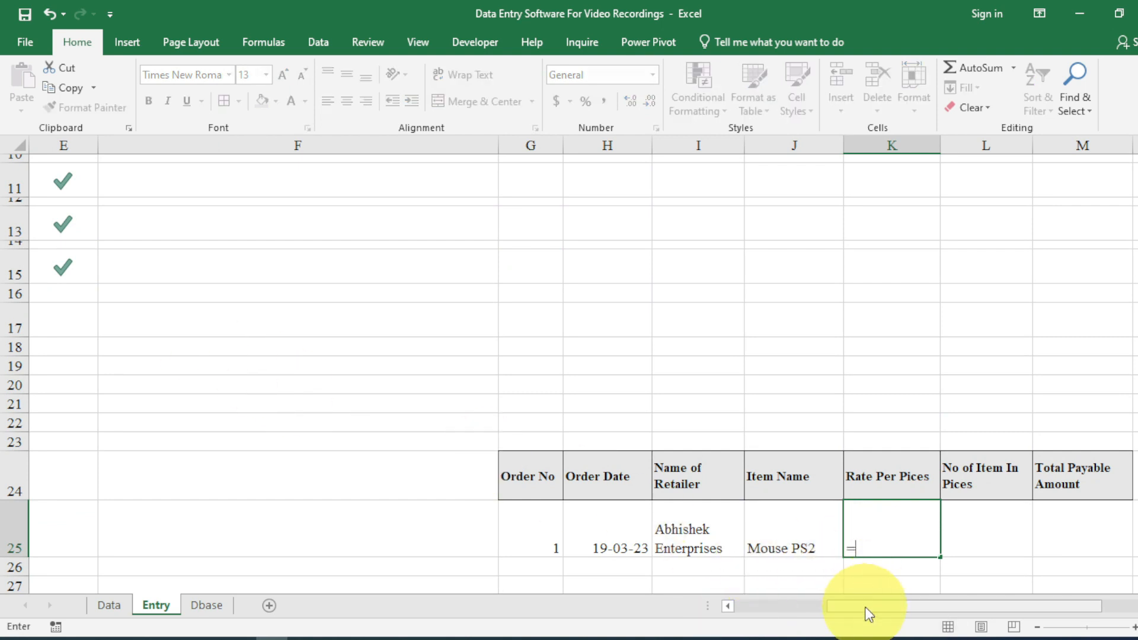
pyautogui.moveTo(864, 606); pyautogui.dragTo(718, 607)
pyautogui.scroll(2, 520, 401)
pyautogui.click(367, 320)
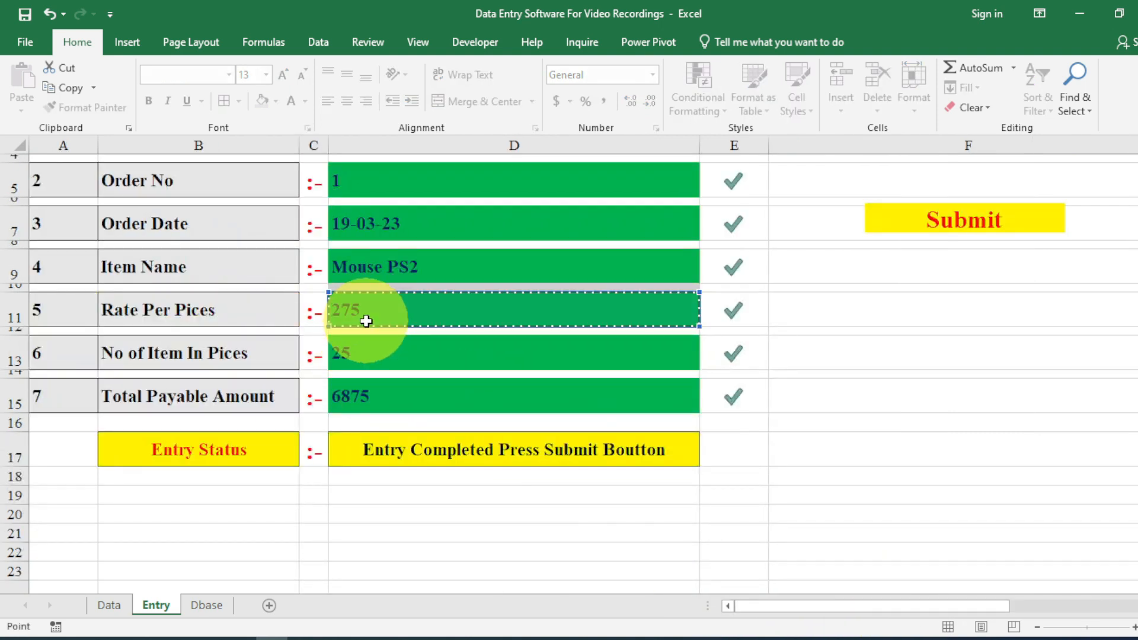
pyautogui.press('Return')
# Link L25 to the quantity with =D13 and M25 to the total with =D15.
pyautogui.click(957, 532)
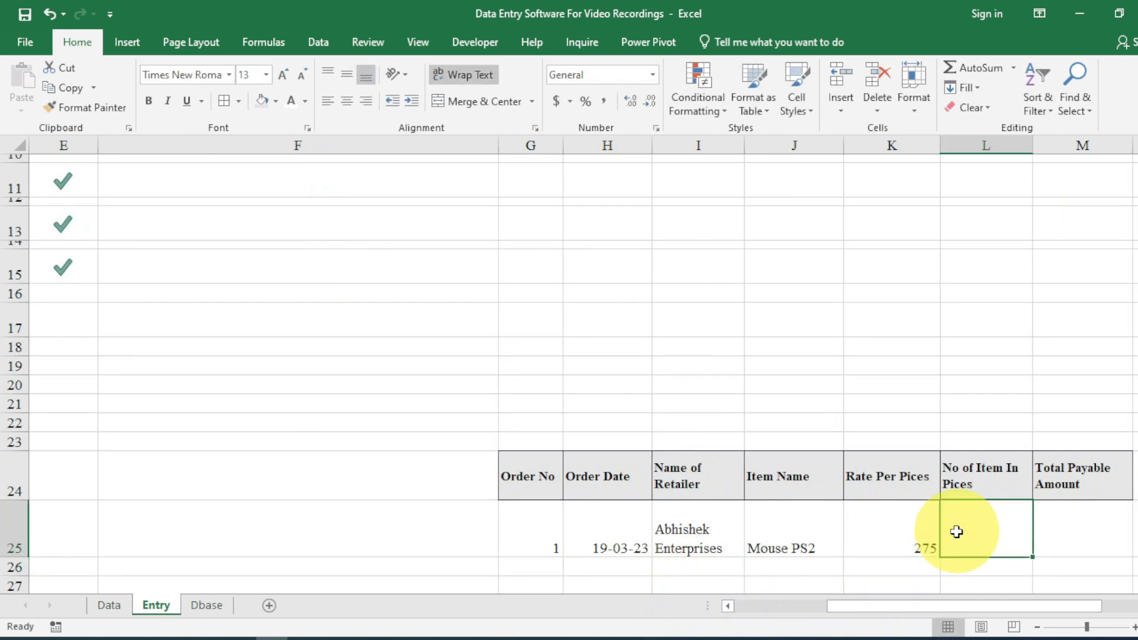
pyautogui.write('=')
pyautogui.moveTo(867, 613); pyautogui.dragTo(787, 617)
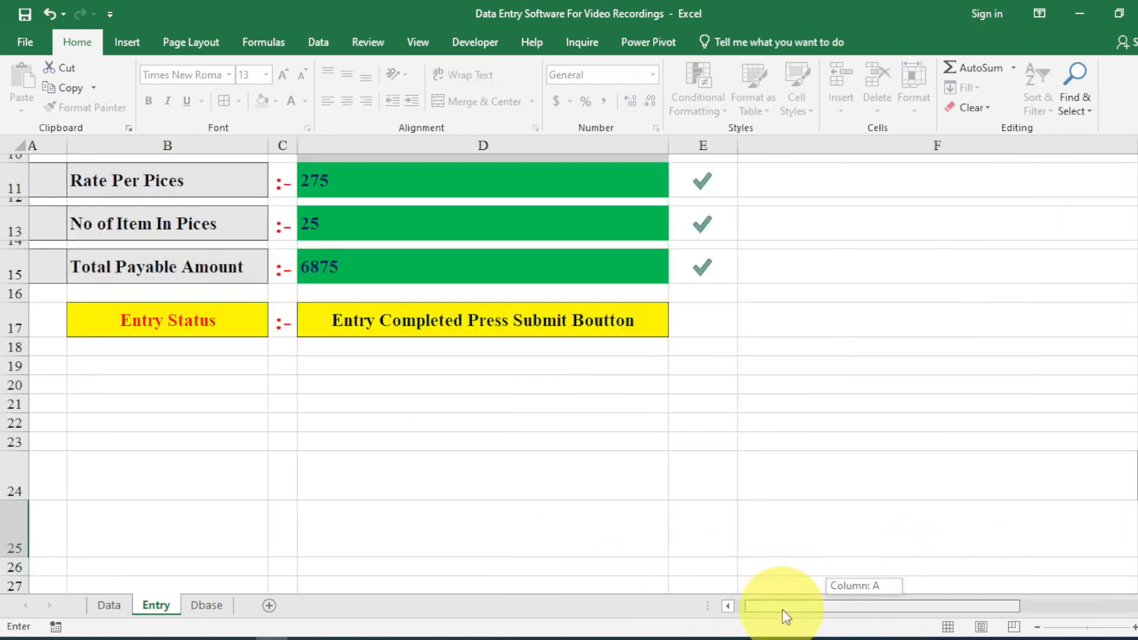
pyautogui.click(452, 232)
pyautogui.press('Return')
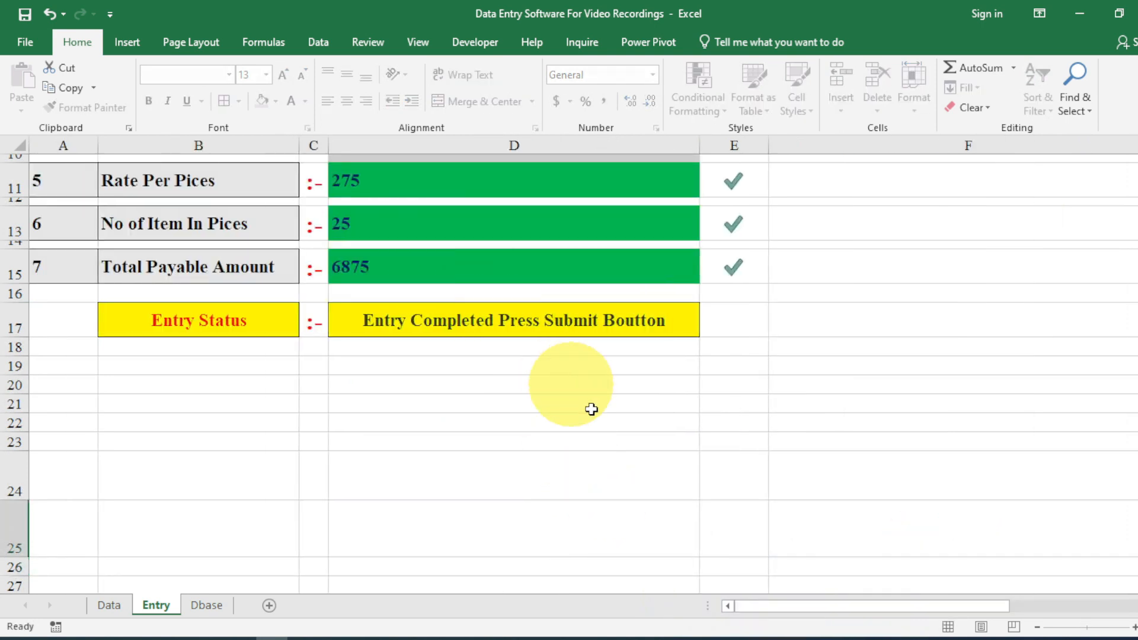
pyautogui.click(1065, 546)
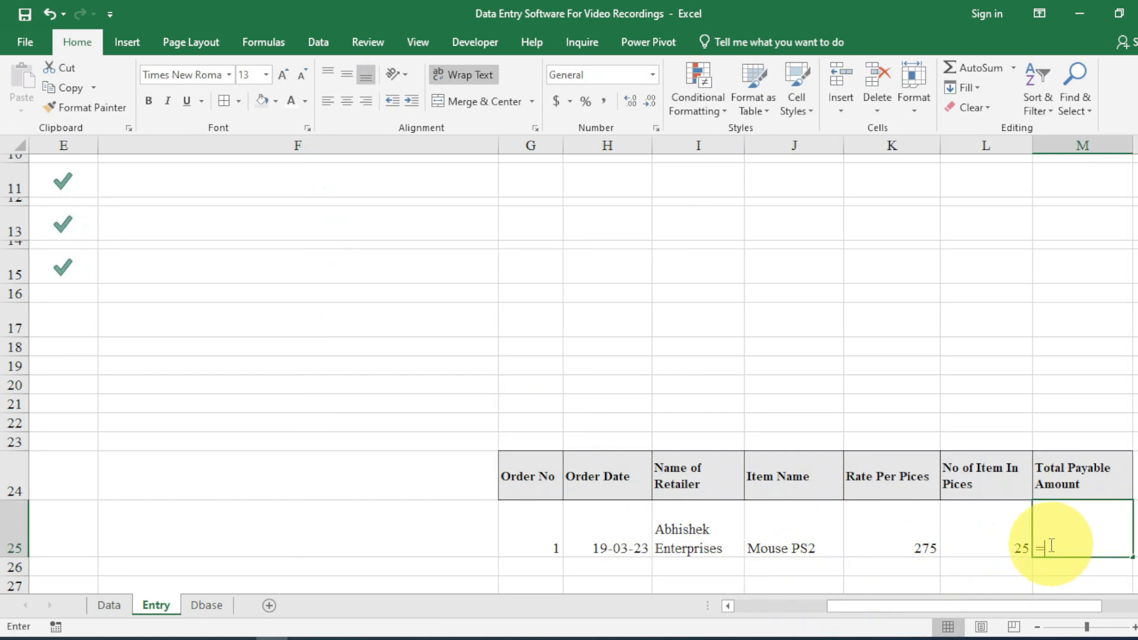
pyautogui.moveTo(896, 613); pyautogui.dragTo(727, 605)
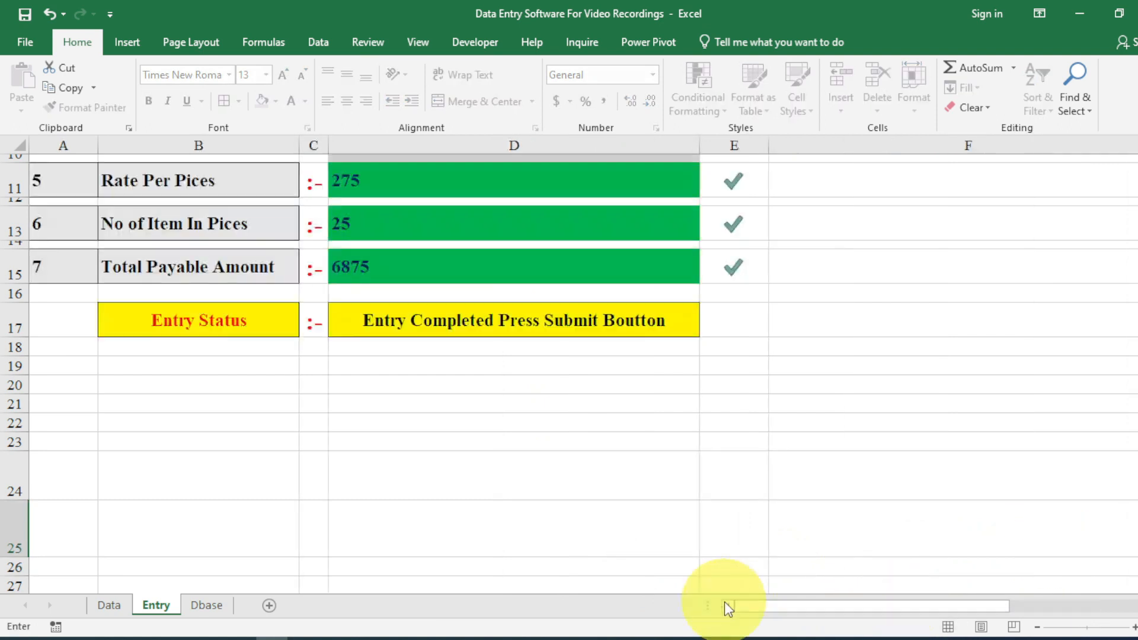
pyautogui.click(436, 259)
pyautogui.press('Return')
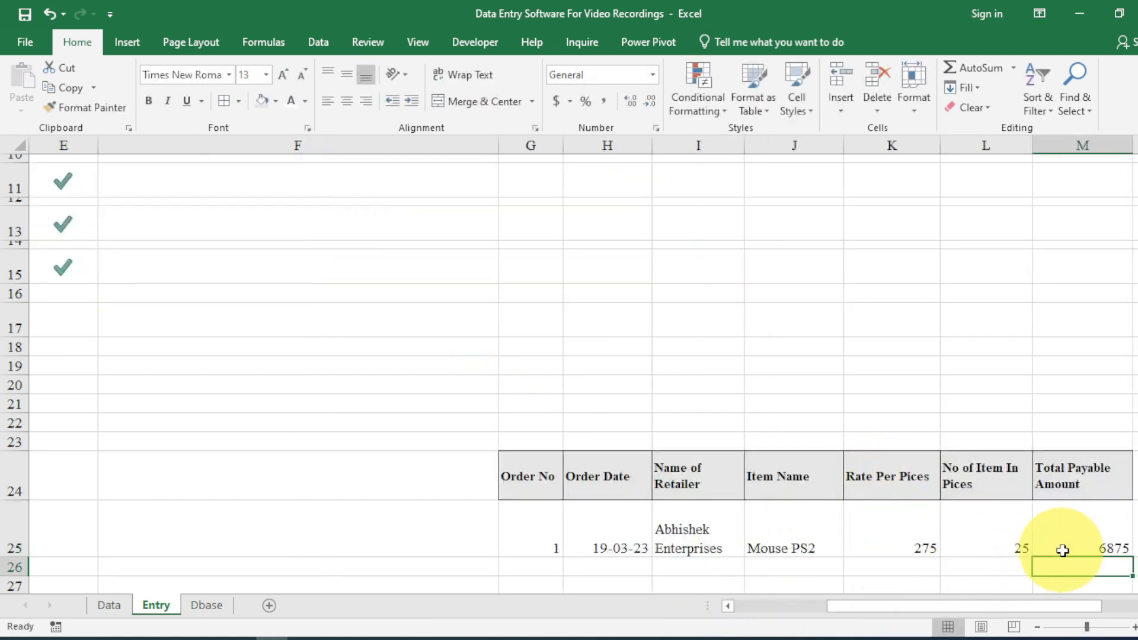
# Center and middle-align the order values in G25:M25.
pyautogui.moveTo(1062, 554); pyautogui.dragTo(555, 541)
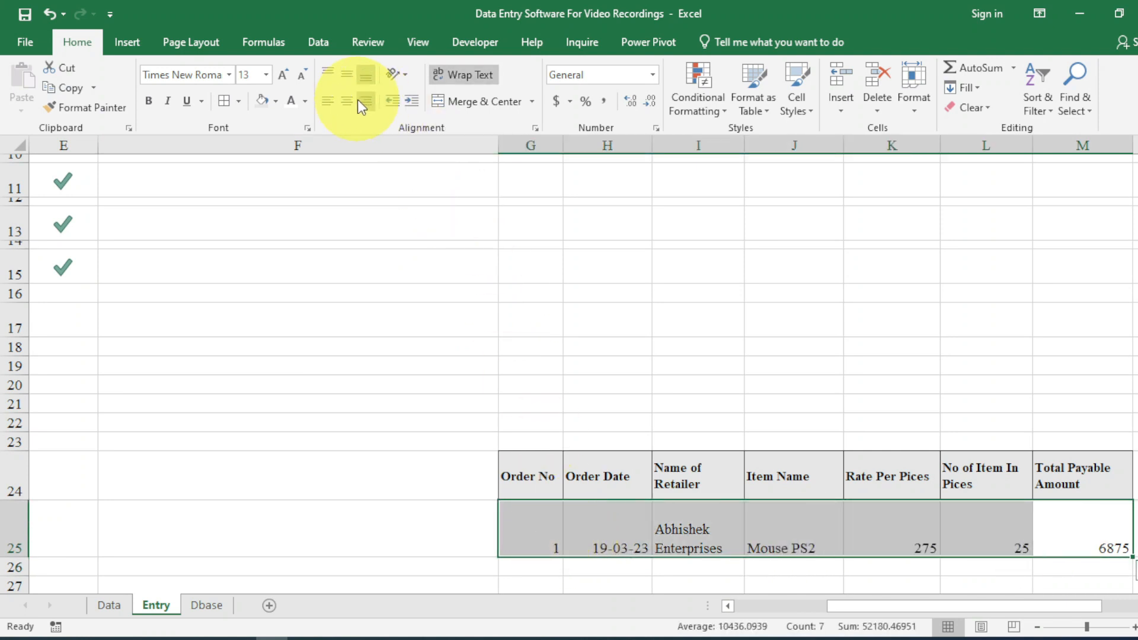
pyautogui.click(350, 99)
pyautogui.click(349, 80)
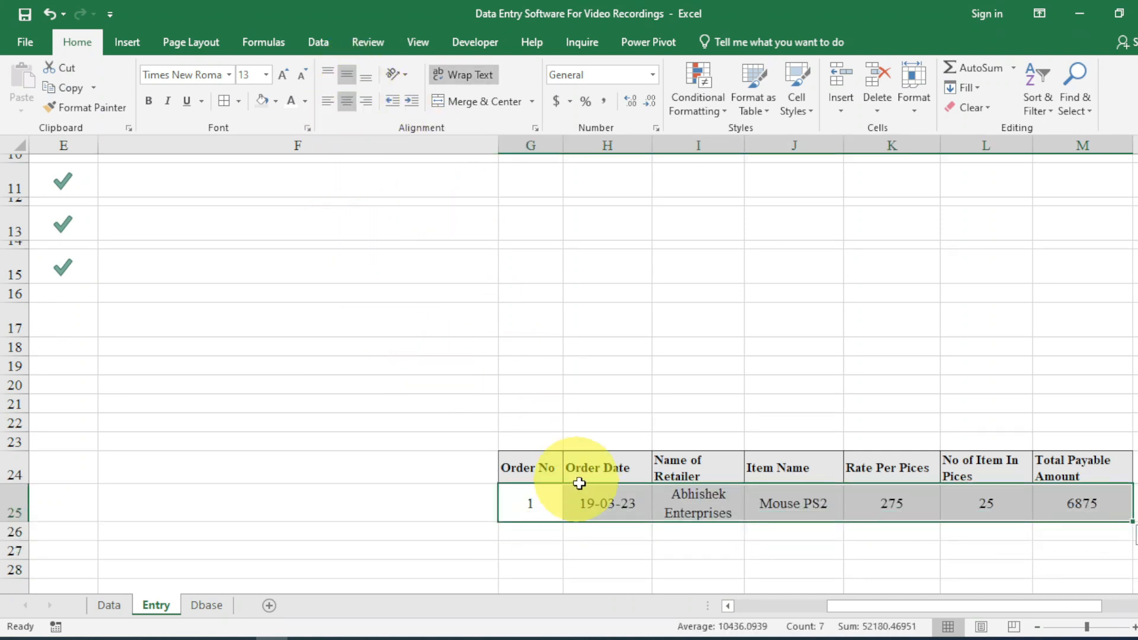
pyautogui.click(608, 503)
pyautogui.moveTo(530, 468); pyautogui.dragTo(1118, 474)
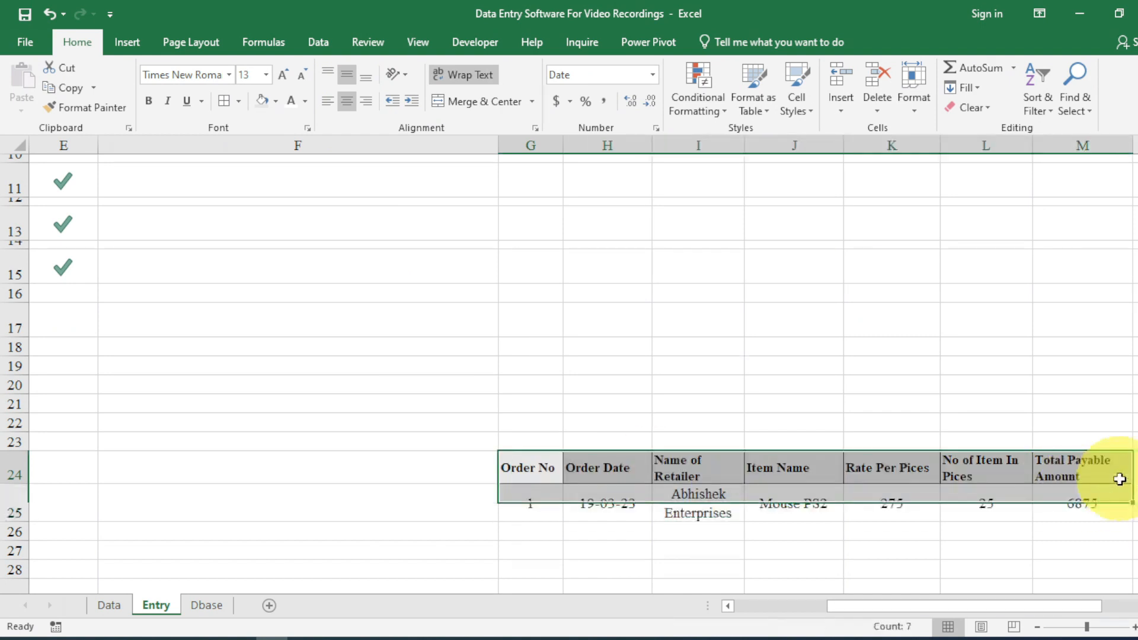
# Copy the G24:M24 headers into Dbase A1 with their column widths, centred.
pyautogui.hotkey('ctrl', 'c')
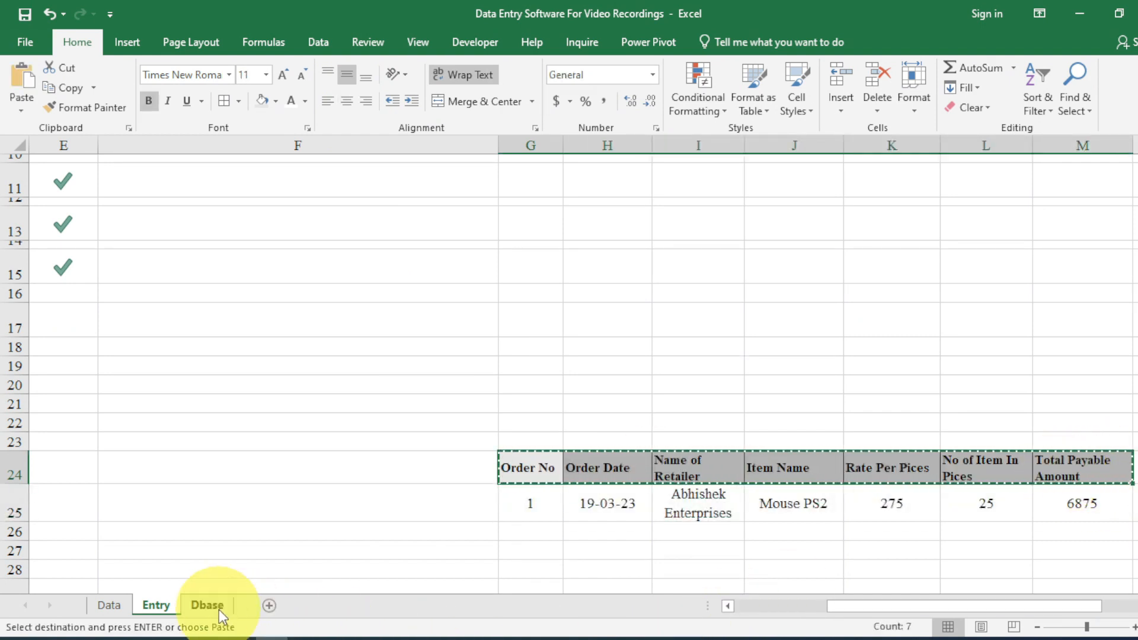
pyautogui.click(207, 605)
pyautogui.rightClick(51, 167)
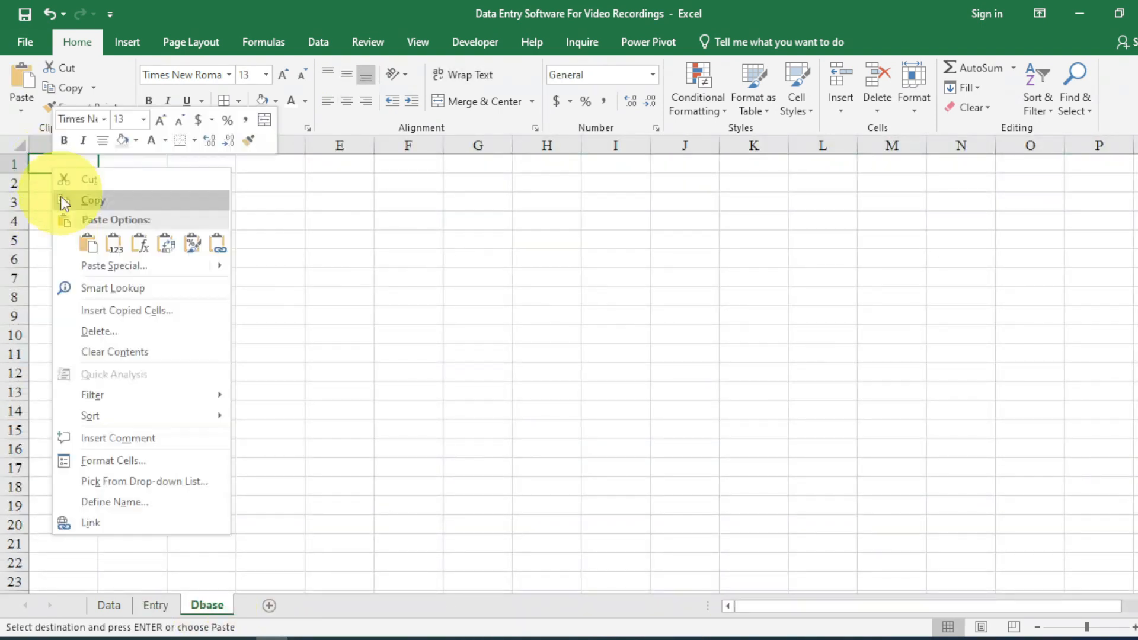
pyautogui.click(95, 264)
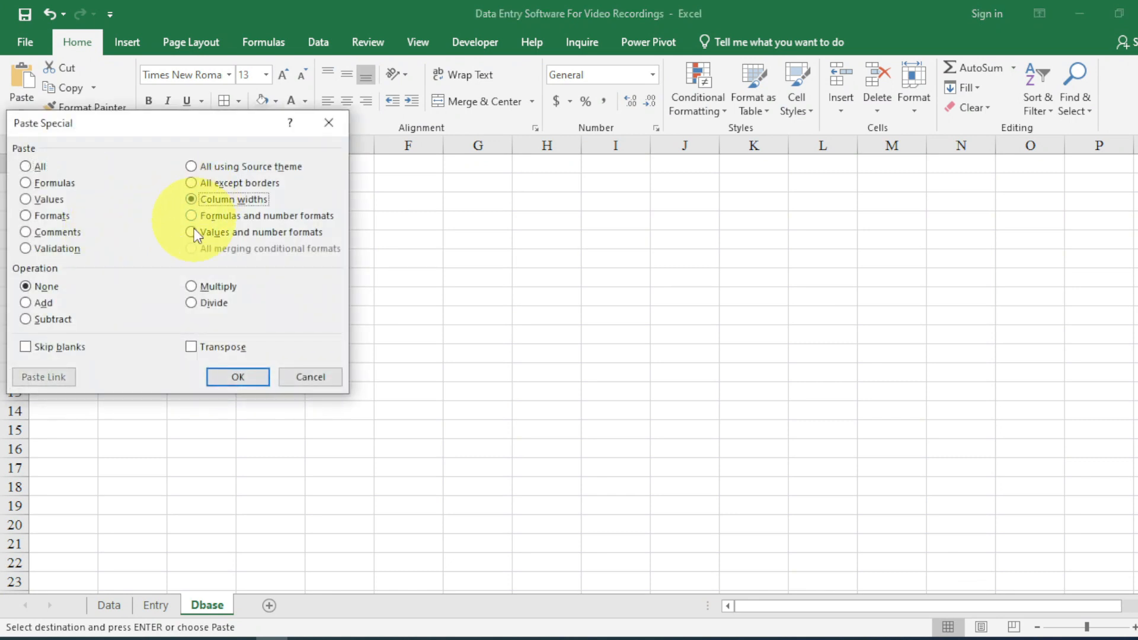
pyautogui.click(233, 376)
pyautogui.hotkey('ctrl', 'v')
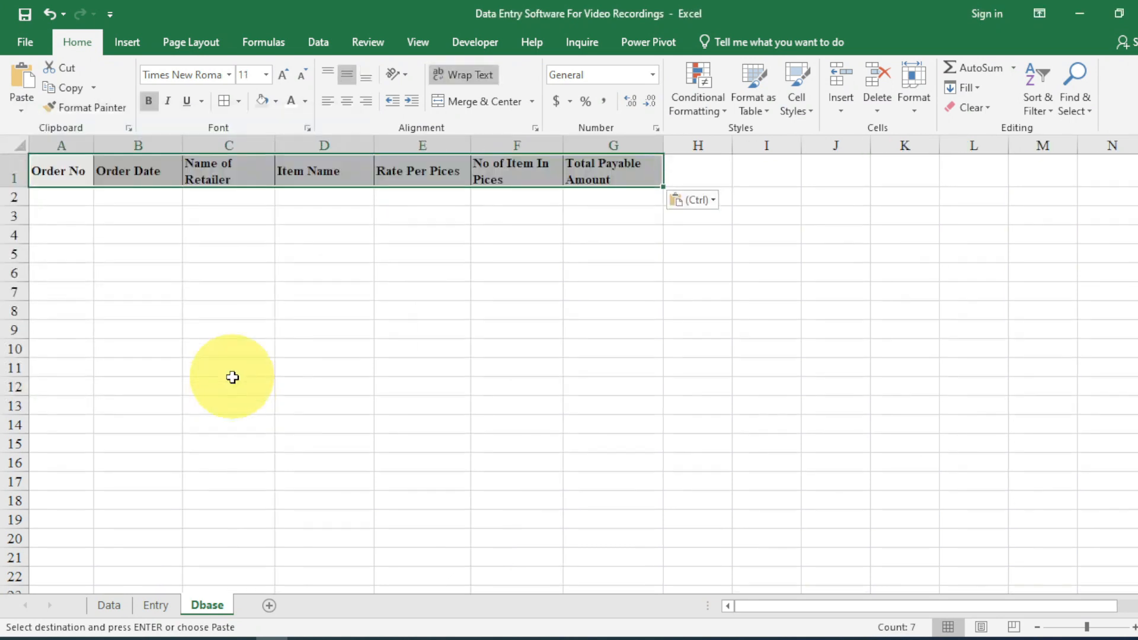
pyautogui.click(348, 100)
pyautogui.click(296, 198)
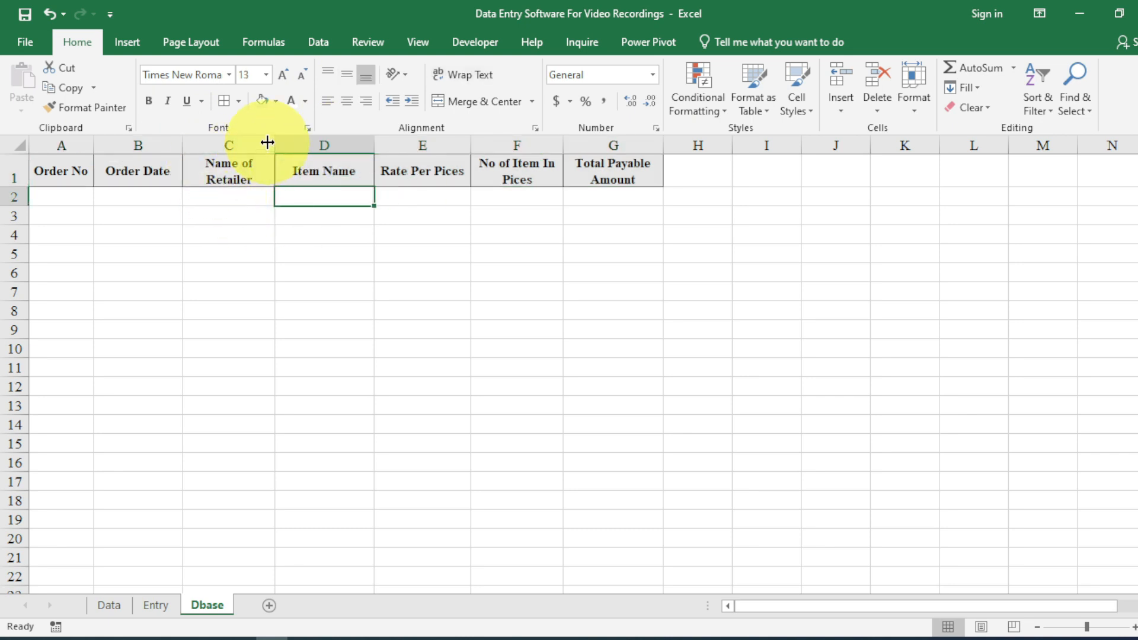
# Widen Dbase columns C and D and format column B as Short Date.
pyautogui.moveTo(267, 143); pyautogui.dragTo(311, 144)
pyautogui.moveTo(415, 140); pyautogui.dragTo(491, 71)
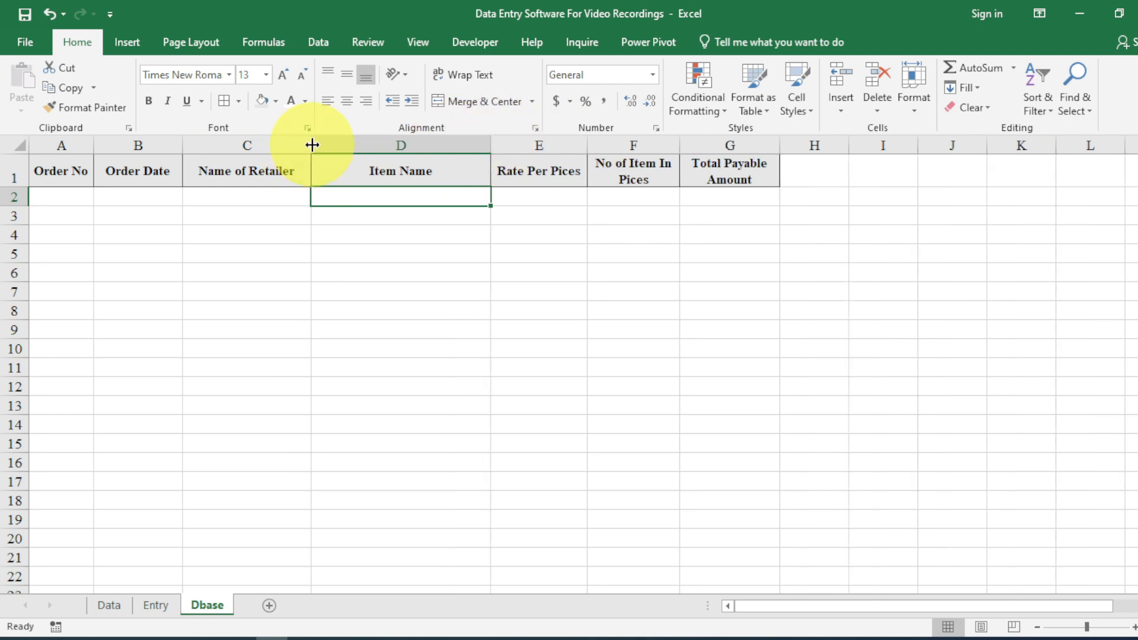
pyautogui.moveTo(312, 145); pyautogui.dragTo(342, 144)
pyautogui.click(152, 197)
pyautogui.hotkey('ctrl', 'shift', 'Down')
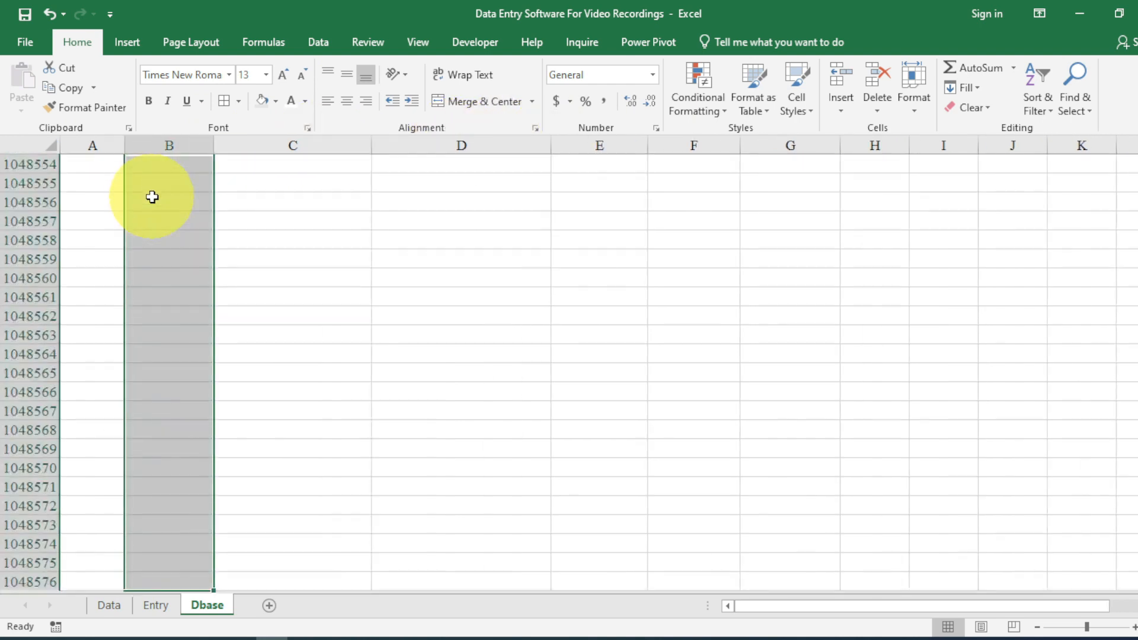
pyautogui.click(653, 75)
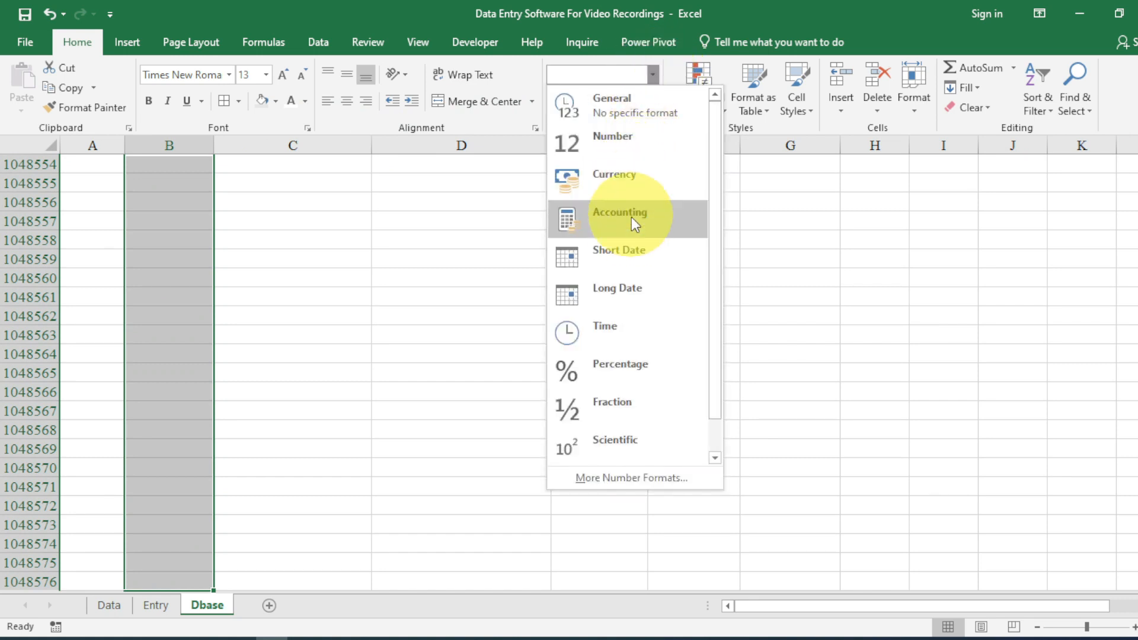
pyautogui.click(629, 252)
pyautogui.press('Up')
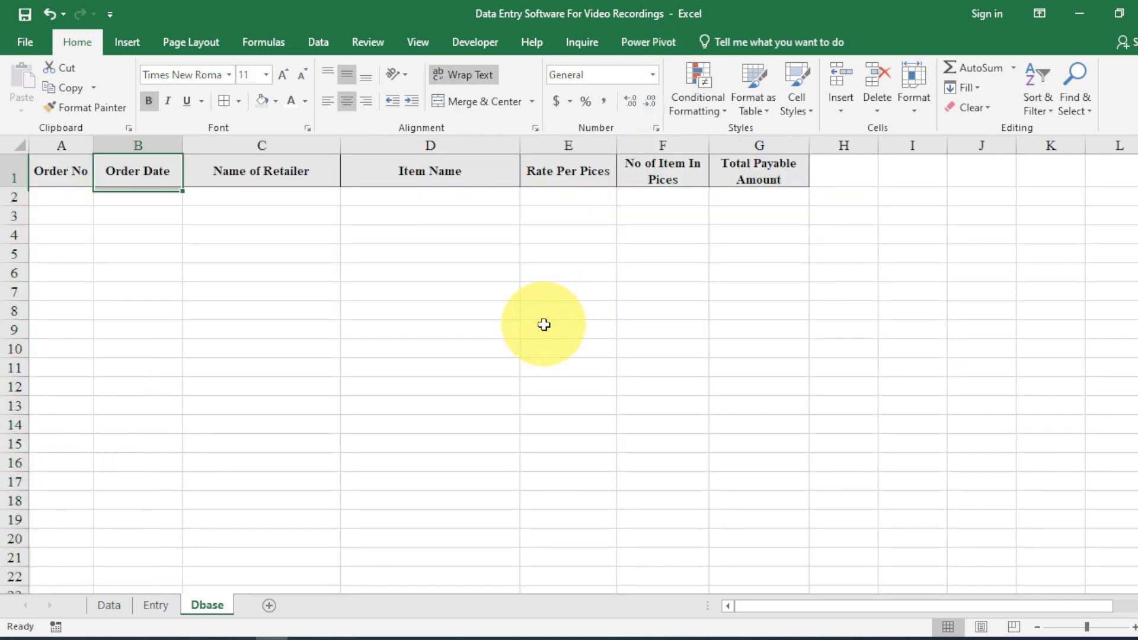
# Return to the Entry sheet, scrolled back to the top.
pyautogui.click(144, 606)
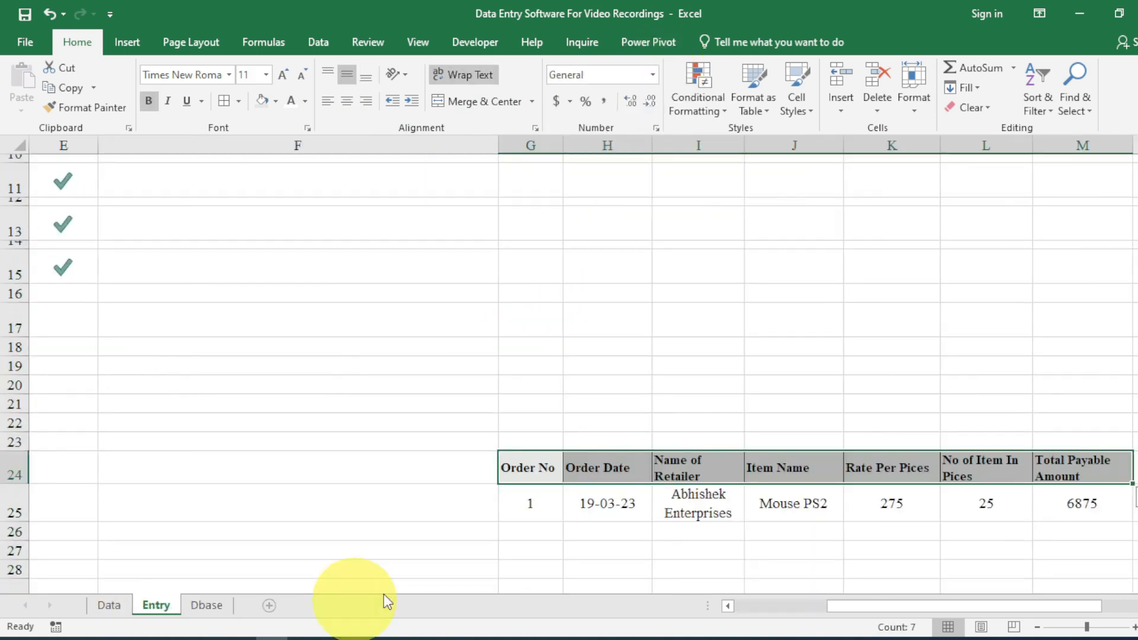
pyautogui.moveTo(750, 607); pyautogui.dragTo(727, 610)
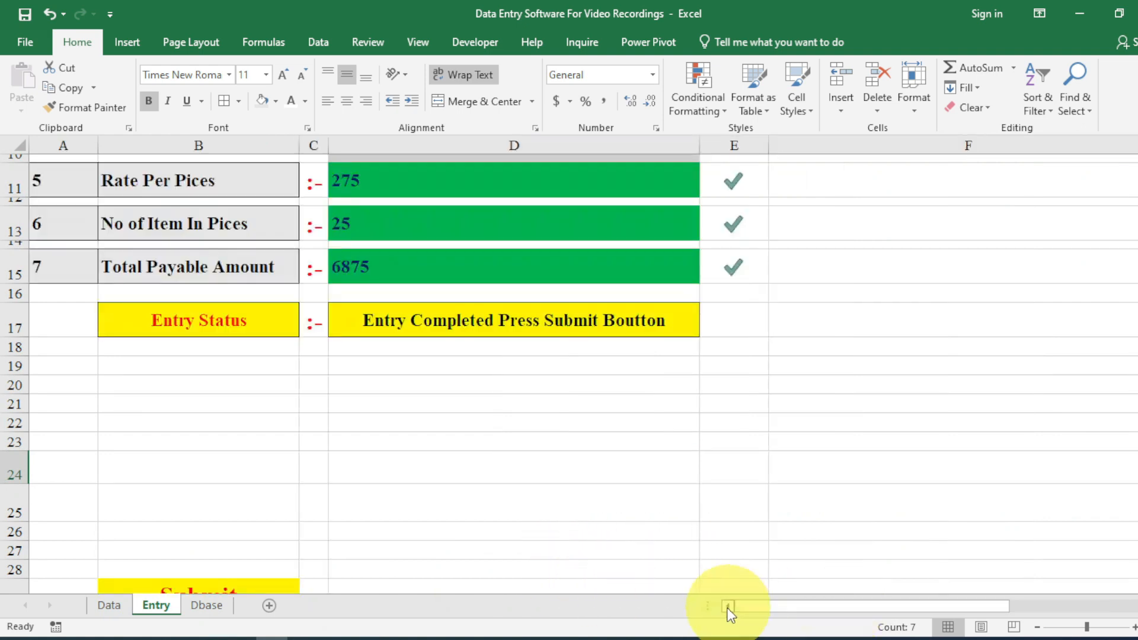
pyautogui.scroll(3, 554, 534)
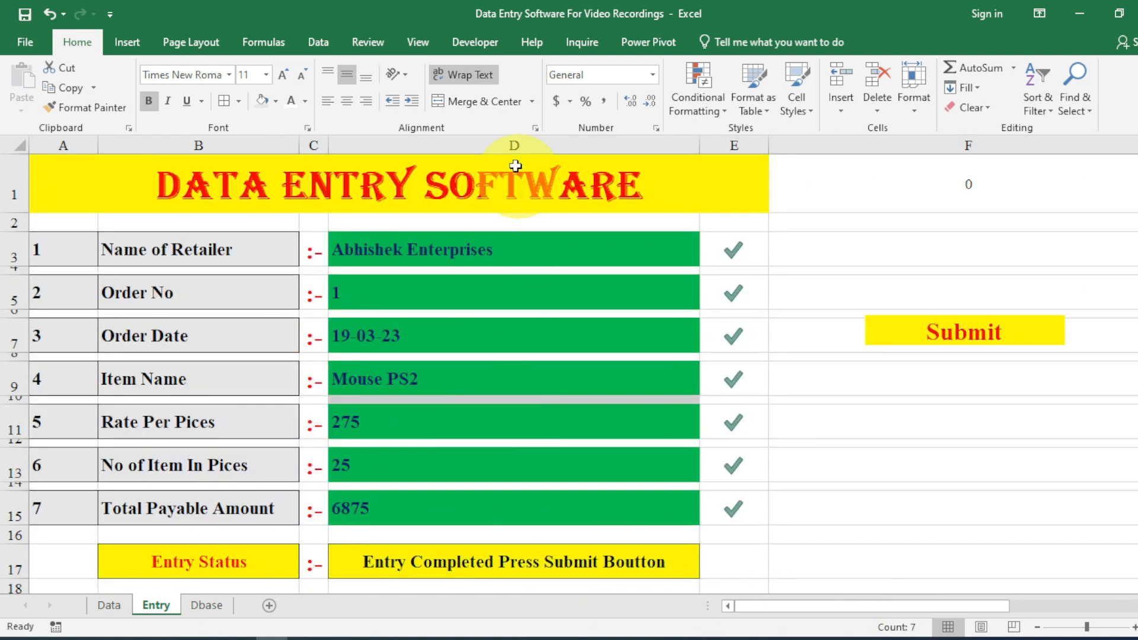
pyautogui.click(423, 40)
# Start recording a new macro named Entry.
pyautogui.click(847, 104)
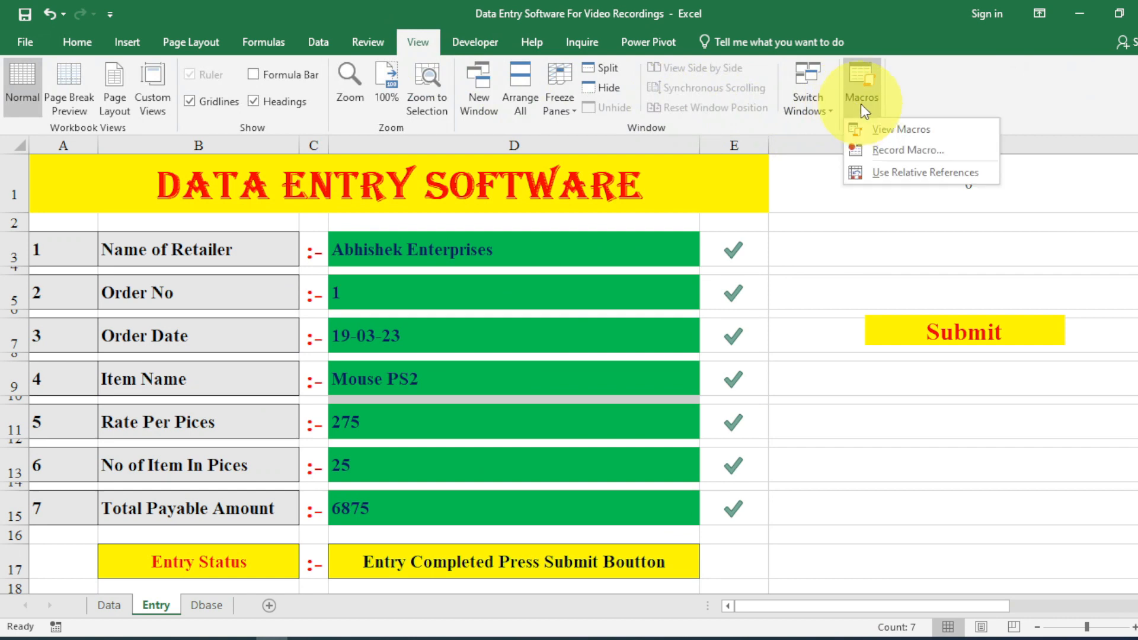
pyautogui.click(894, 152)
pyautogui.write('Entry')
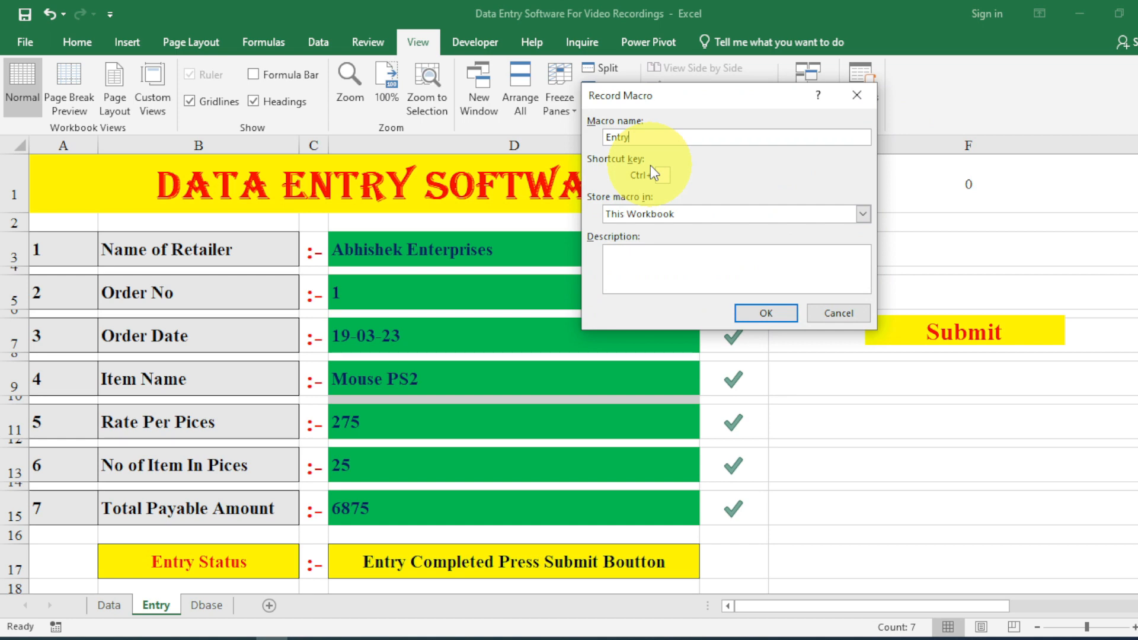
pyautogui.click(753, 318)
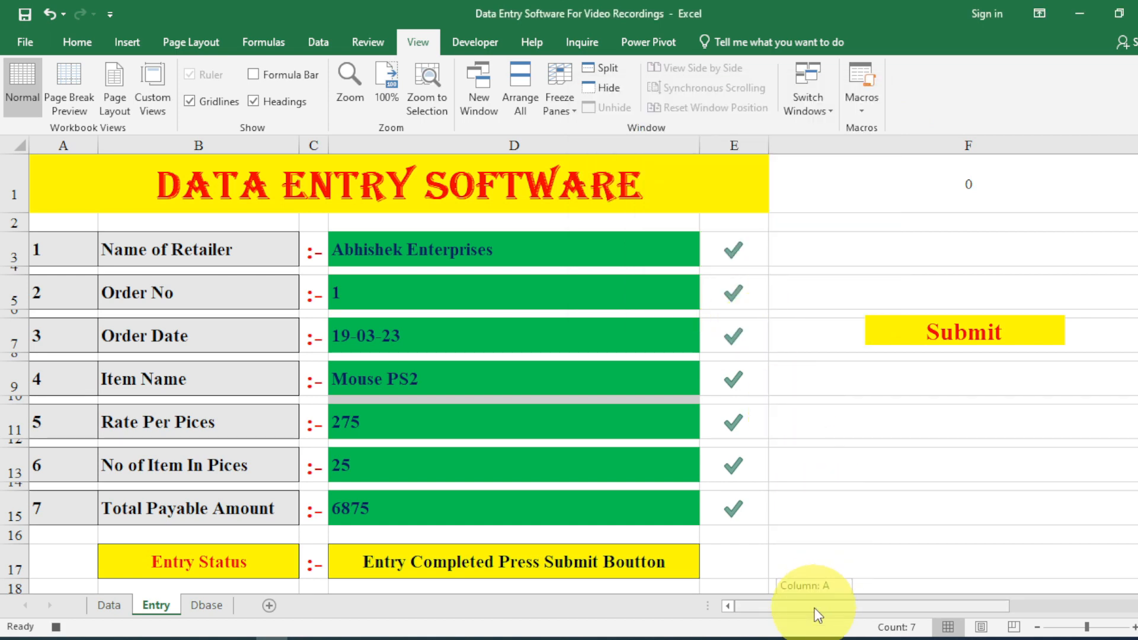
# Copy the order row G25:M25 and switch to the Dbase sheet.
pyautogui.moveTo(818, 615); pyautogui.dragTo(909, 613)
pyautogui.scroll(-2, 838, 520)
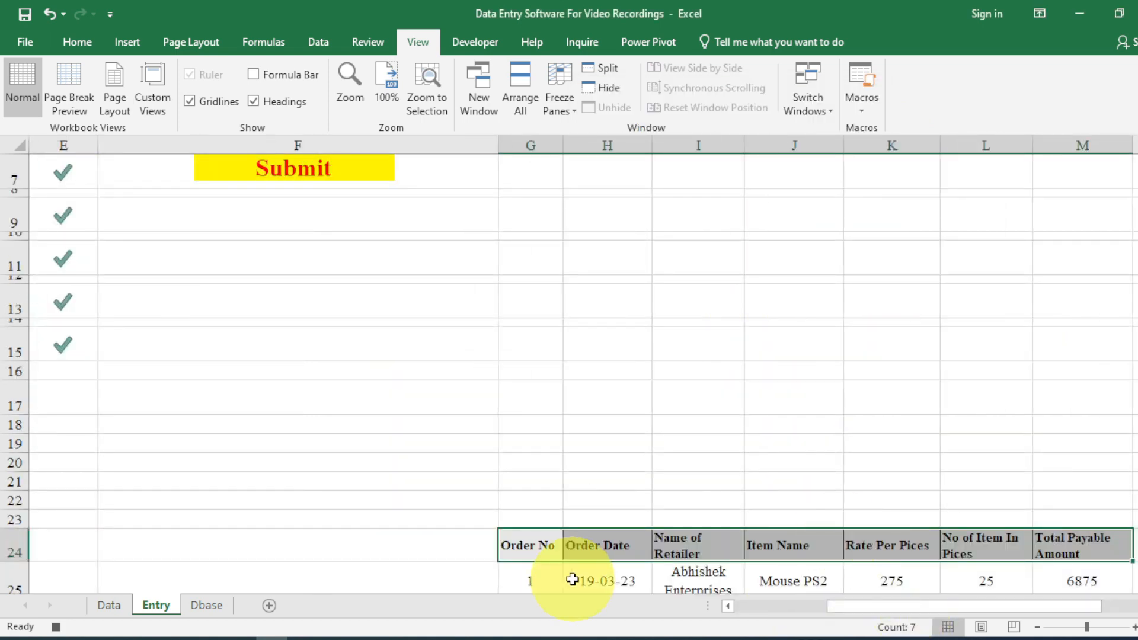
pyautogui.moveTo(555, 579); pyautogui.dragTo(1066, 580)
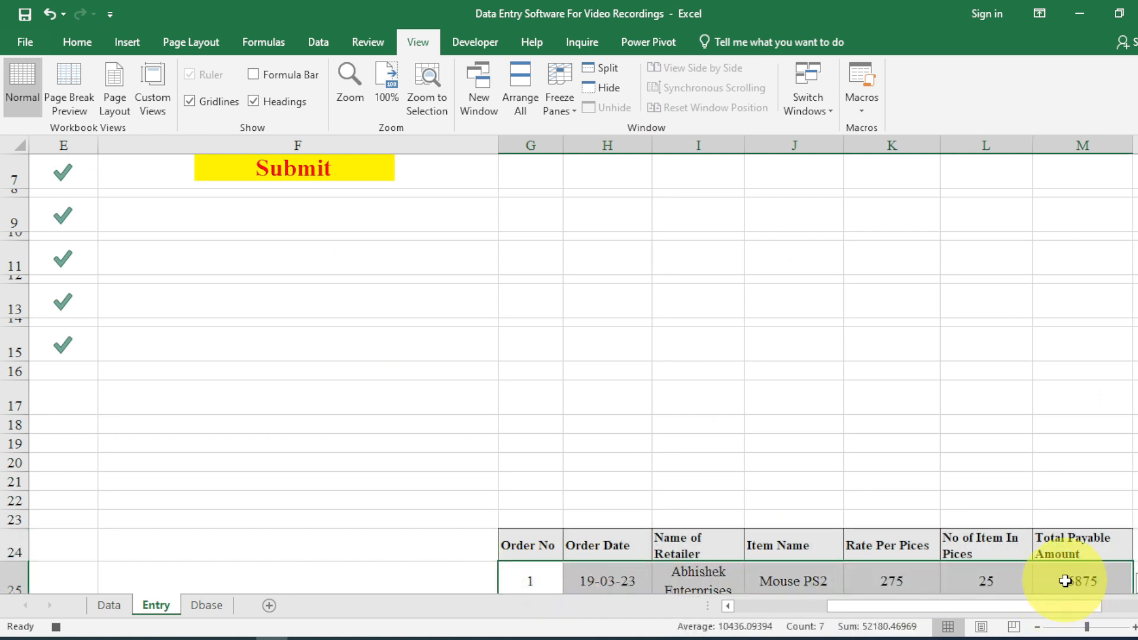
pyautogui.hotkey('ctrl', 'q')
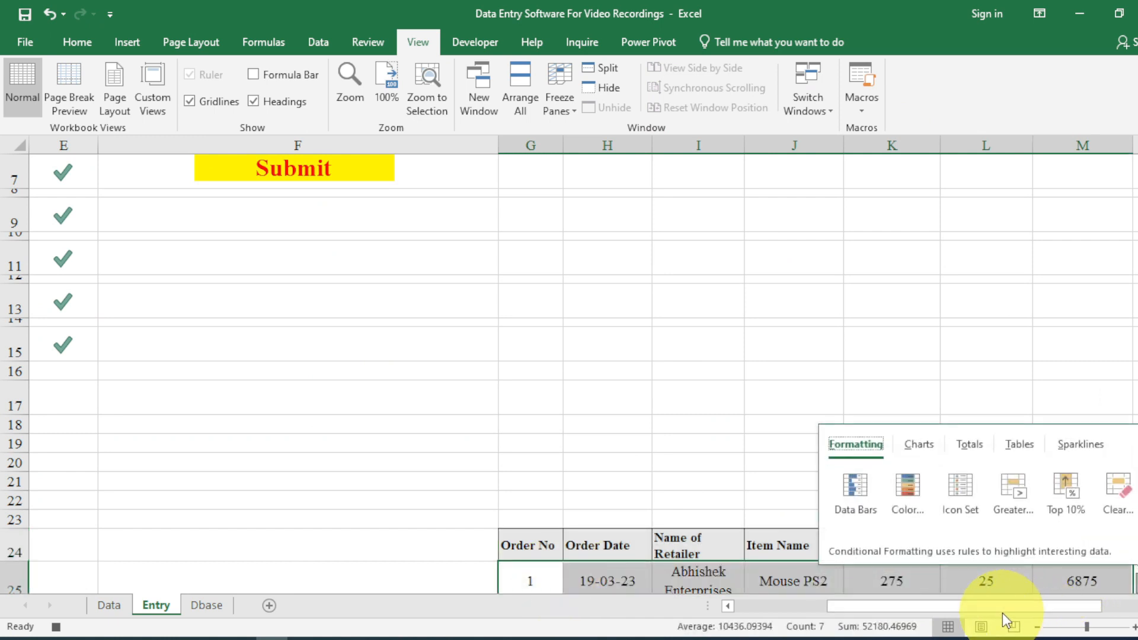
pyautogui.moveTo(531, 579); pyautogui.dragTo(1064, 573)
pyautogui.hotkey('ctrl', 'c')
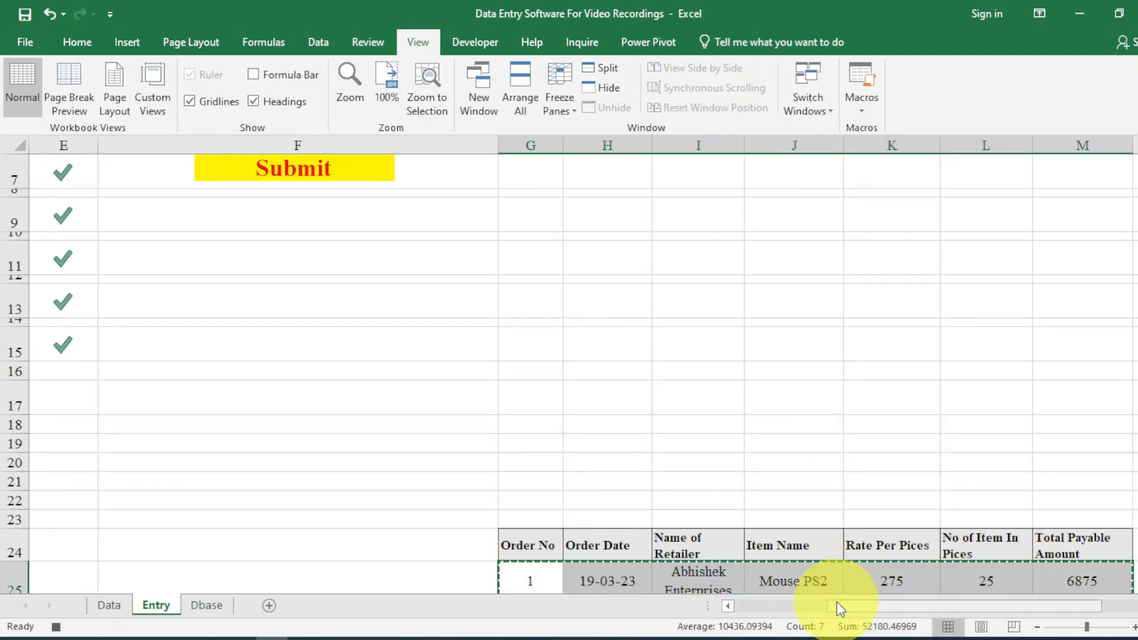
pyautogui.scroll(-1, 686, 537)
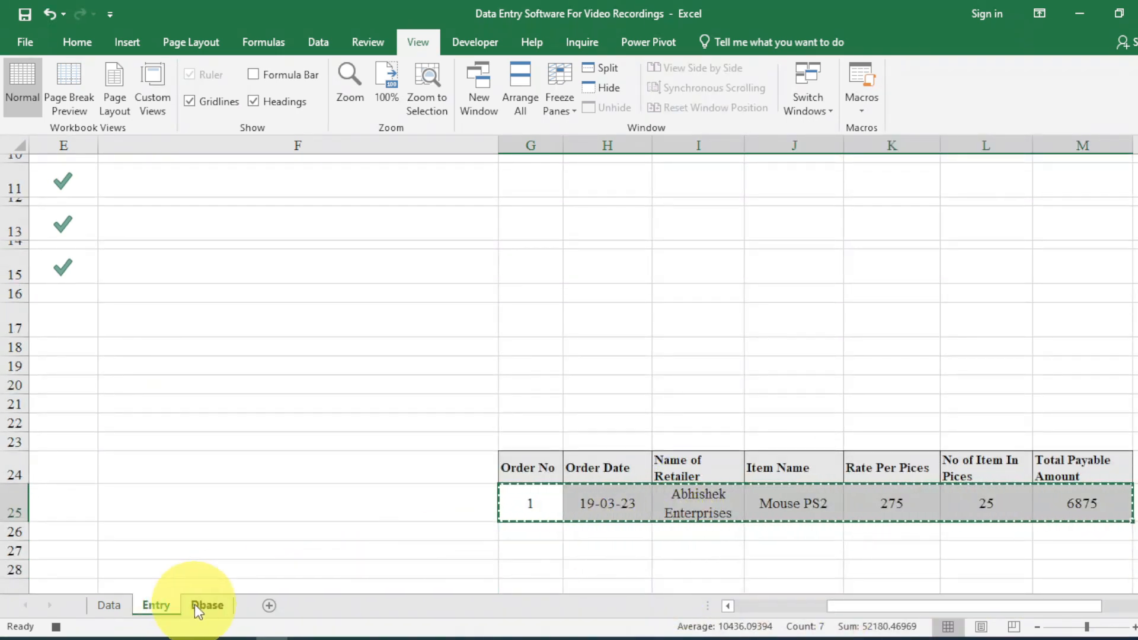
pyautogui.click(204, 605)
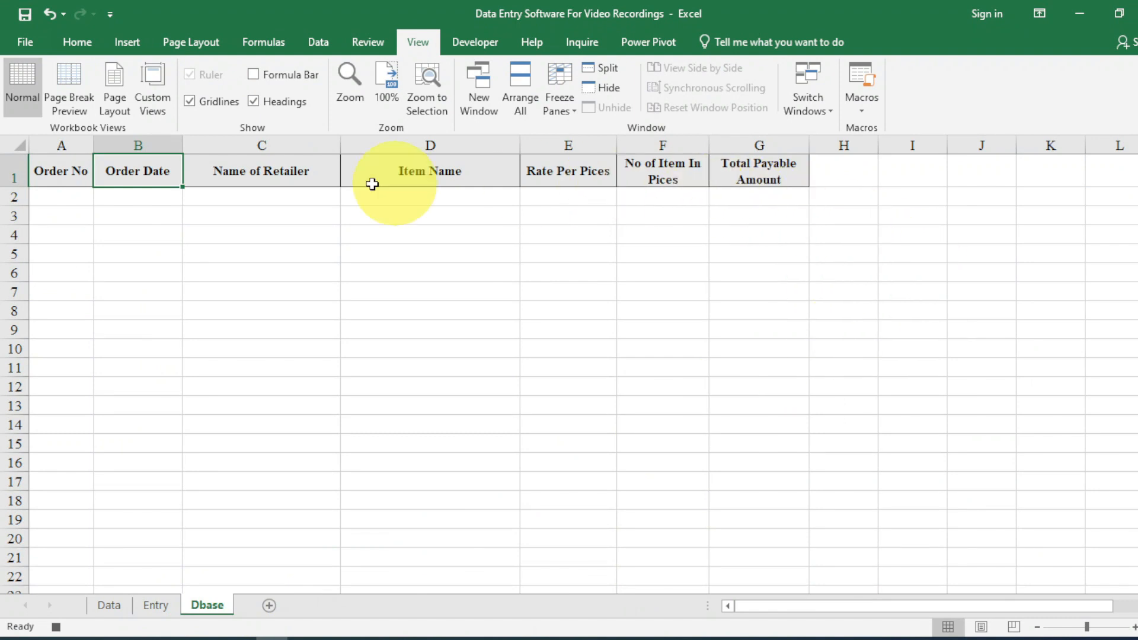
# Jump to the last filled cell in column A with Ctrl+Down/Left/Up, then enable Use Relative References.
pyautogui.click(981, 171)
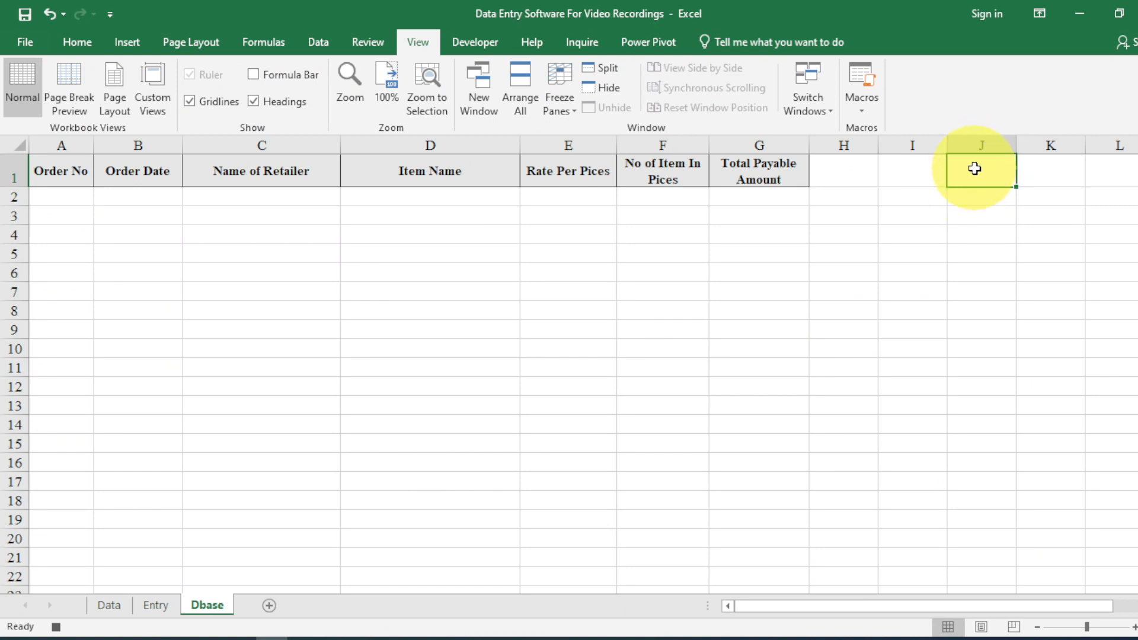
pyautogui.hotkey('ctrl', 'Down')
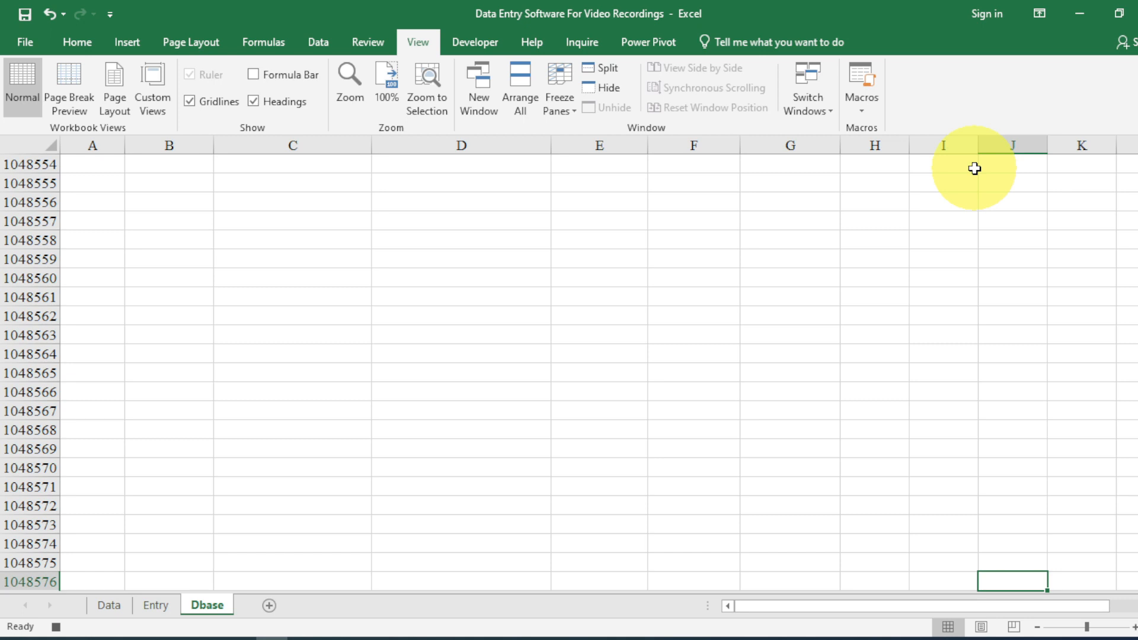
pyautogui.hotkey('ctrl', 'Left')
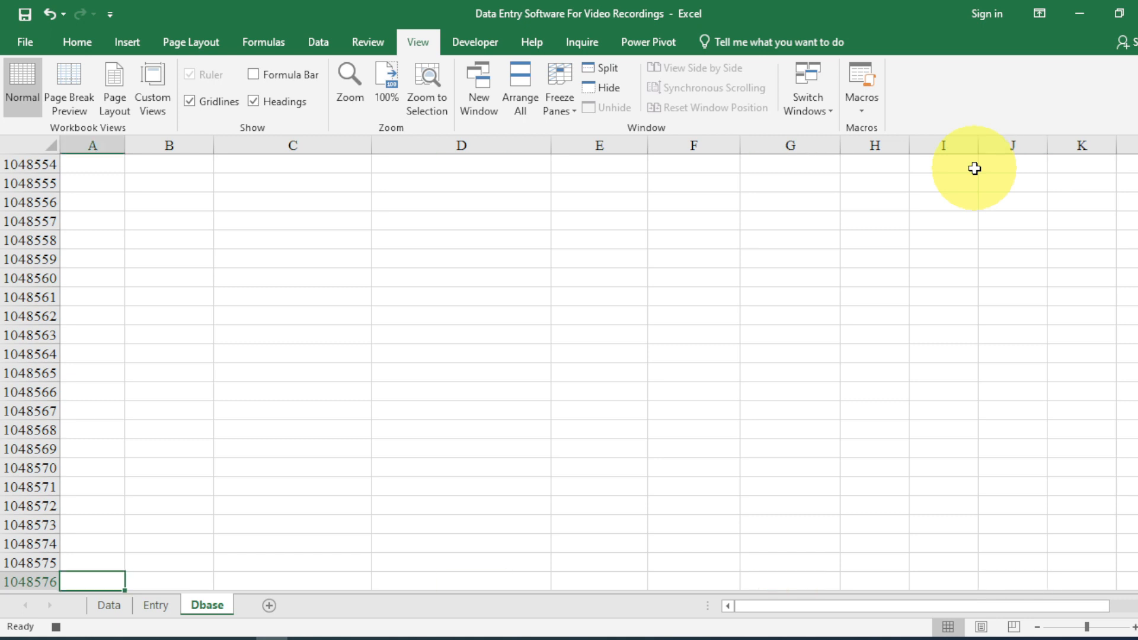
pyautogui.hotkey('ctrl', 'Up')
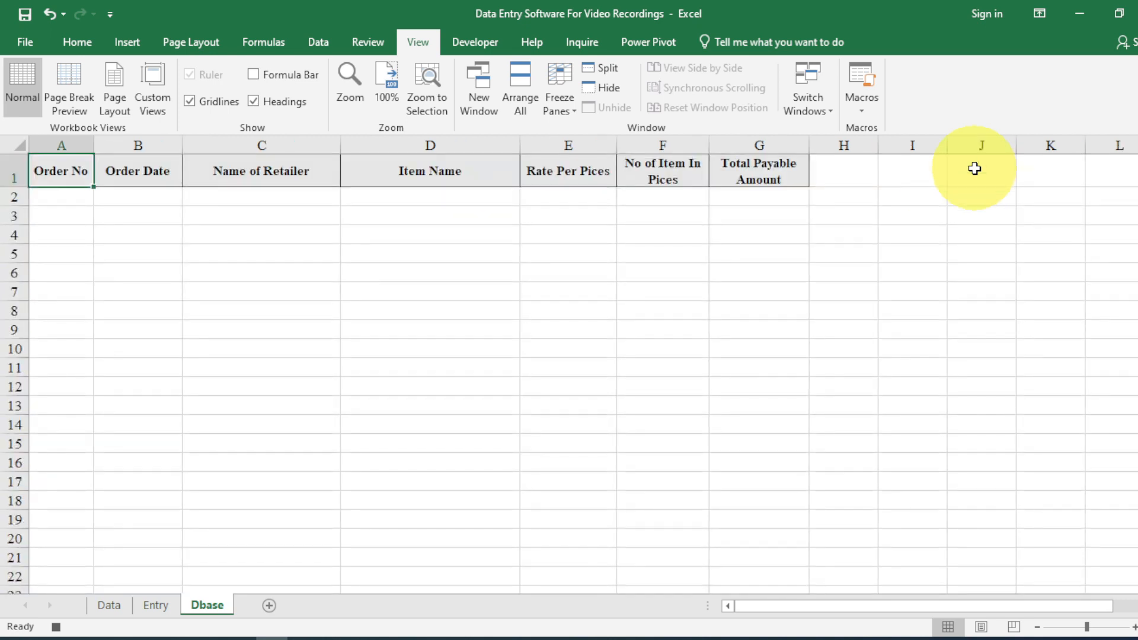
pyautogui.click(460, 41)
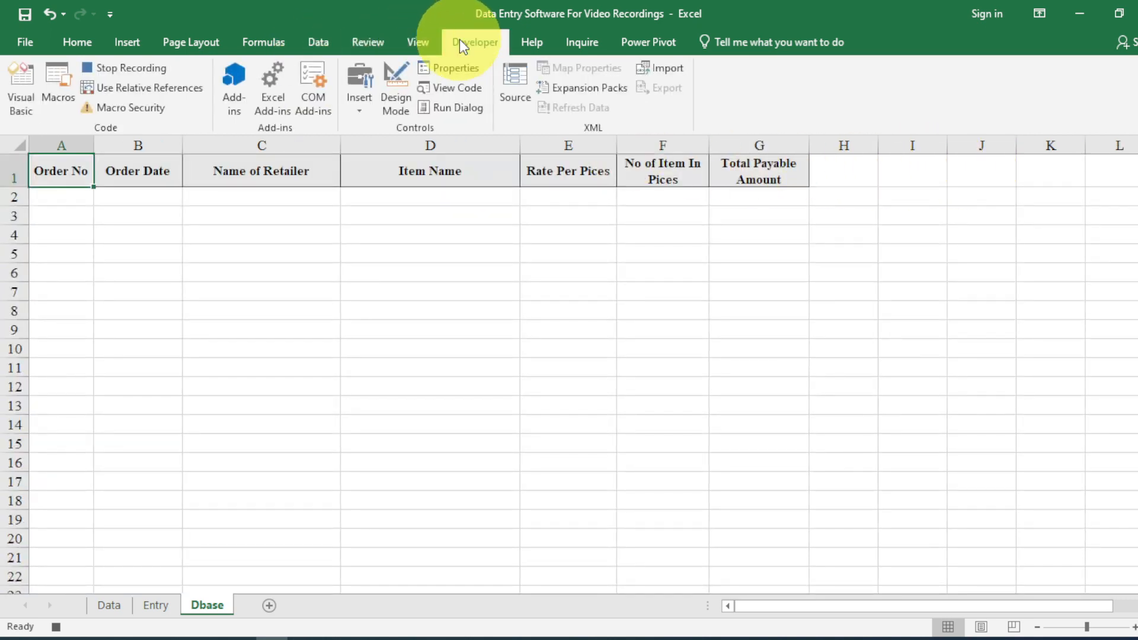
pyautogui.click(180, 87)
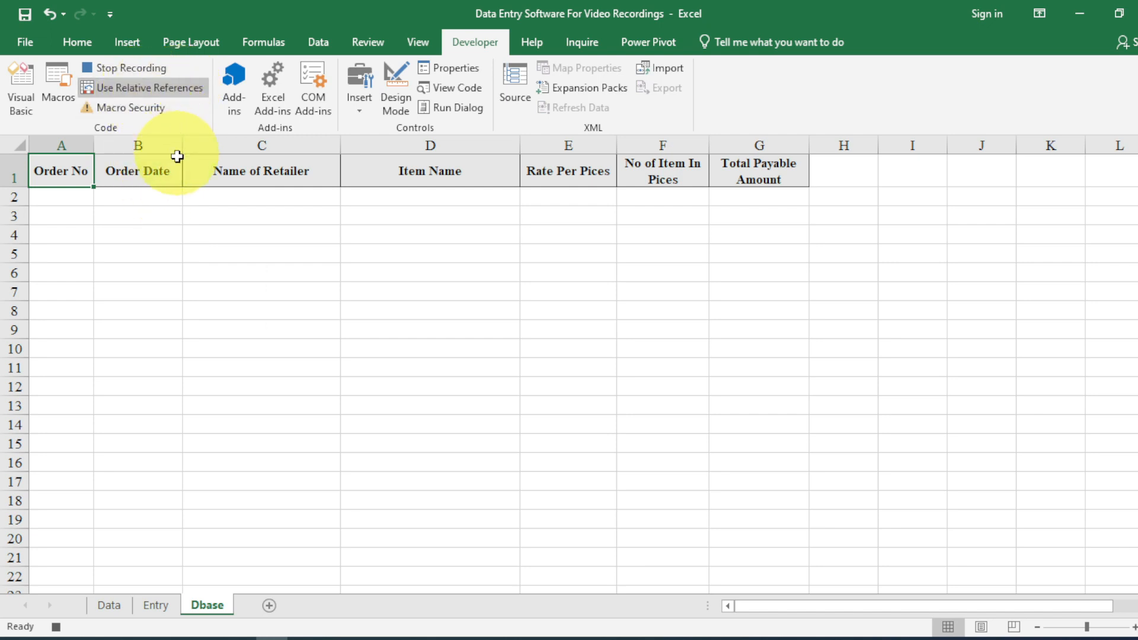
# Paste the order as centred values into the next empty row, then return to Entry.
pyautogui.press('Down')
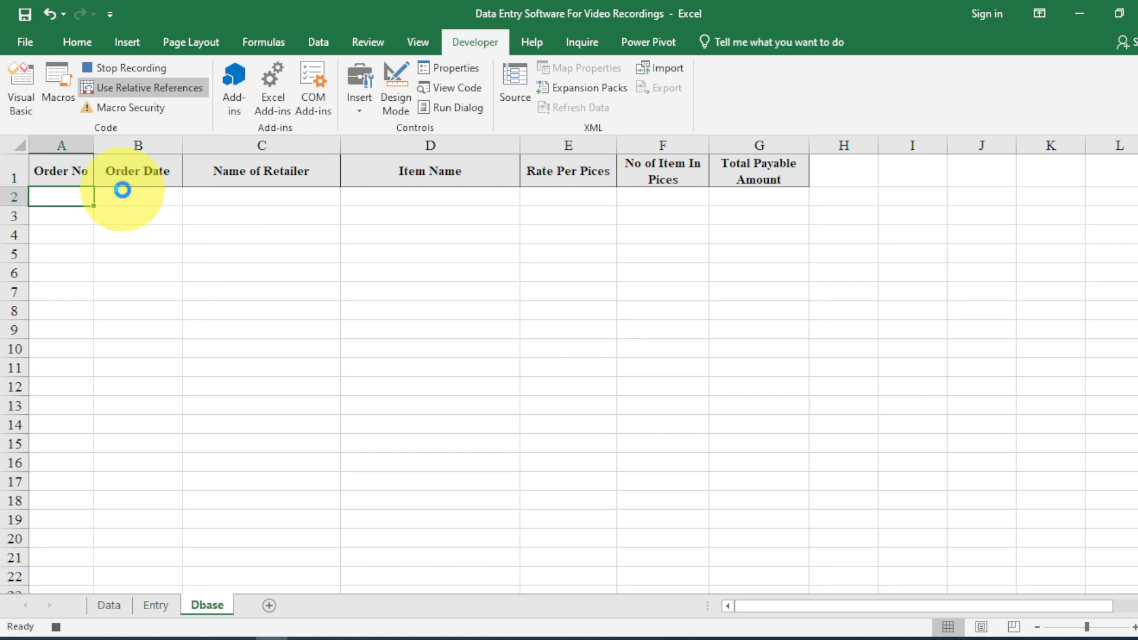
pyautogui.hotkey('ctrl', 'v')
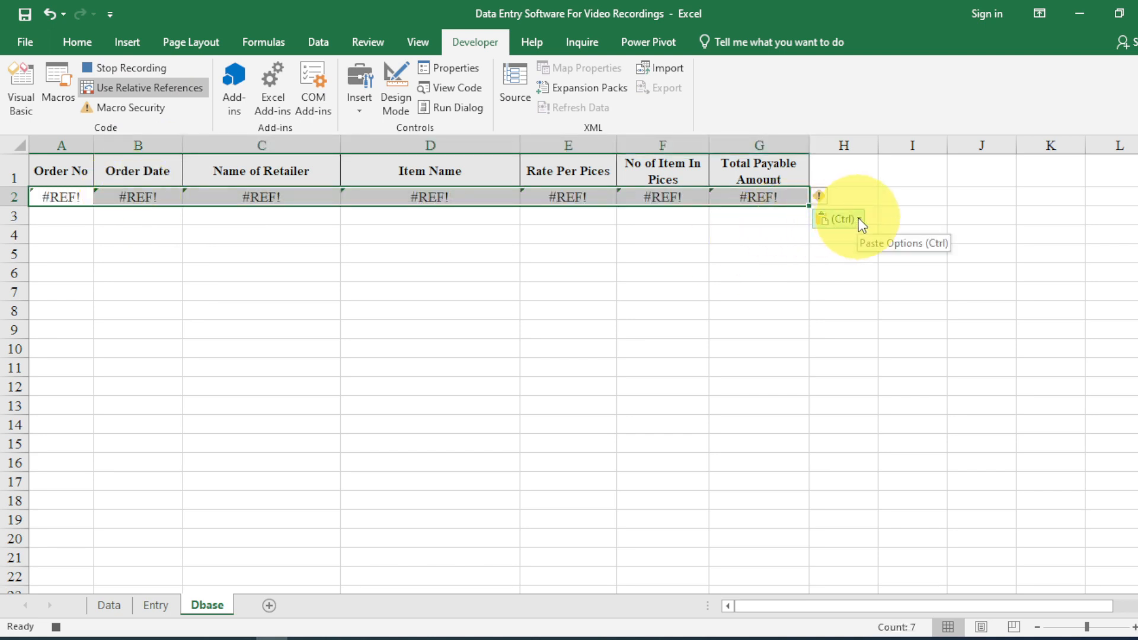
pyautogui.click(858, 219)
pyautogui.click(825, 333)
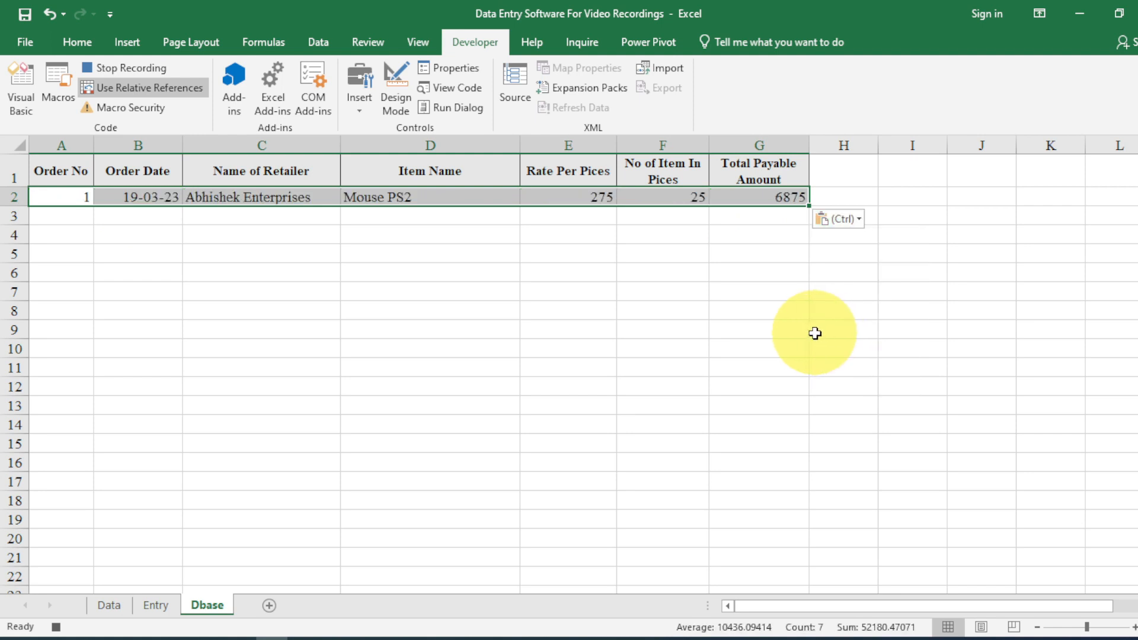
pyautogui.click(77, 42)
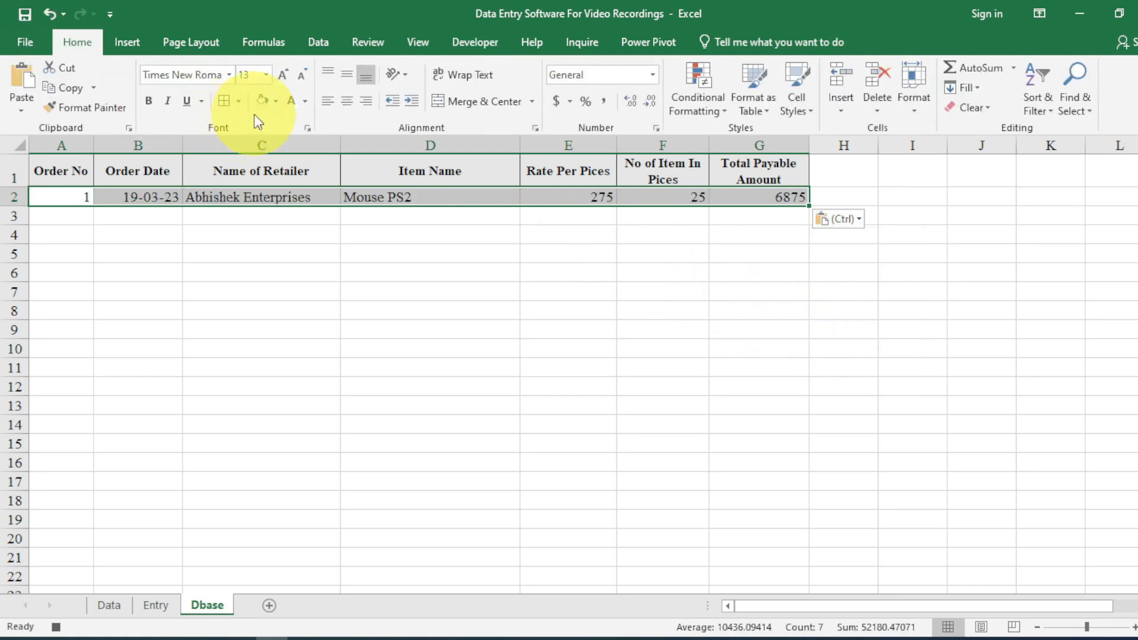
pyautogui.click(347, 101)
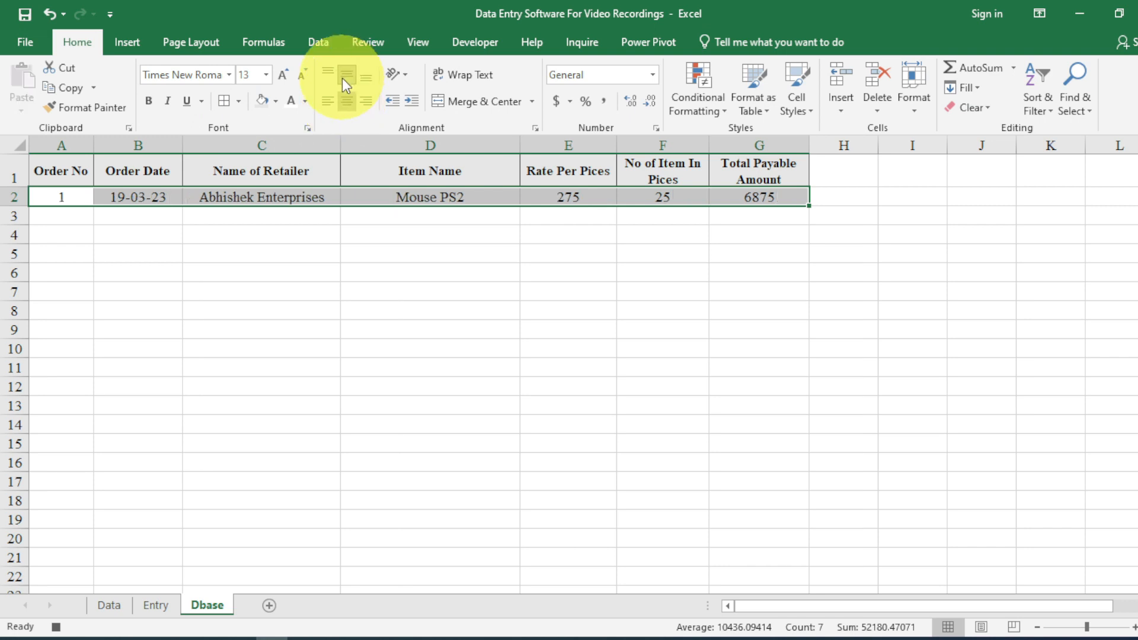
pyautogui.click(156, 603)
pyautogui.scroll(4, 174, 419)
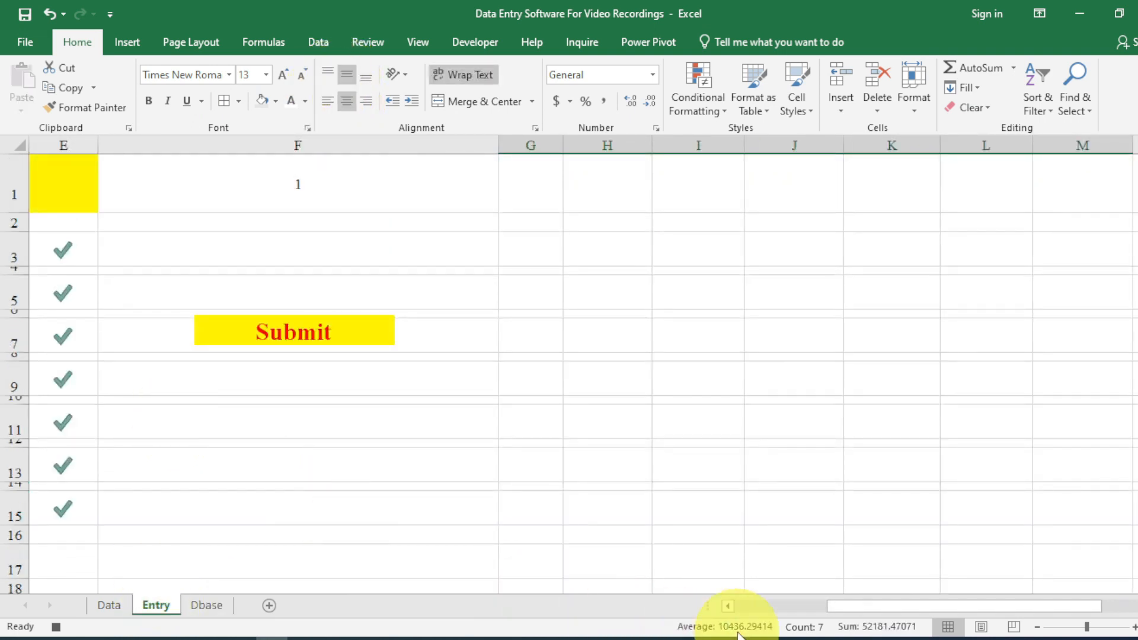
# Clear the retailer name, item name, rate and number of pieces on the entry form.
pyautogui.moveTo(860, 604); pyautogui.dragTo(767, 606)
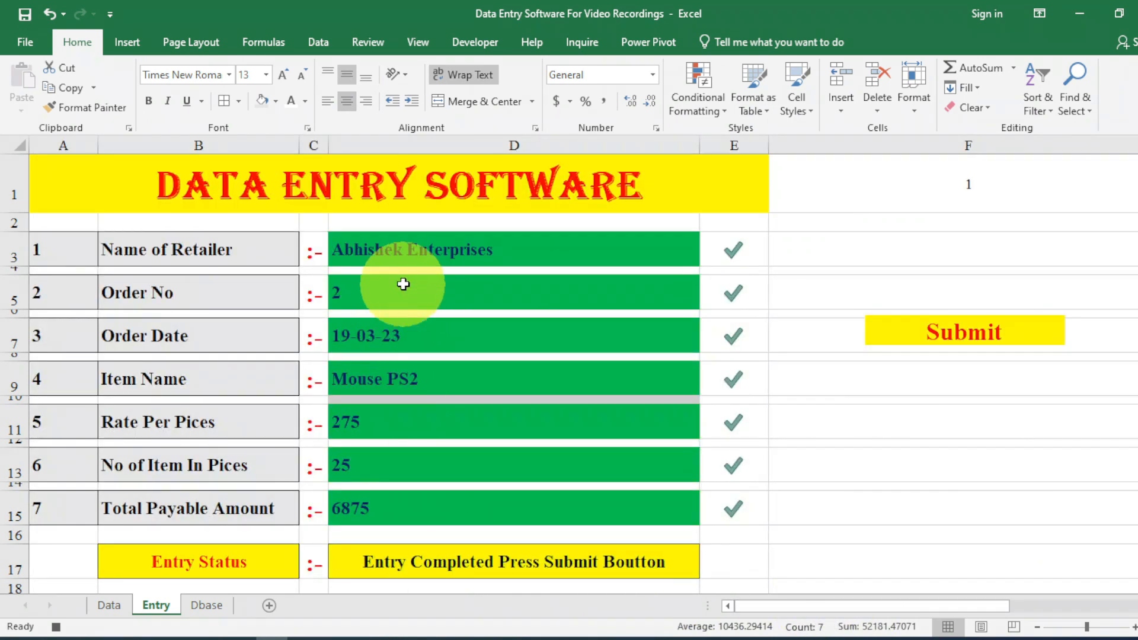
pyautogui.click(406, 259)
pyautogui.press('Delete')
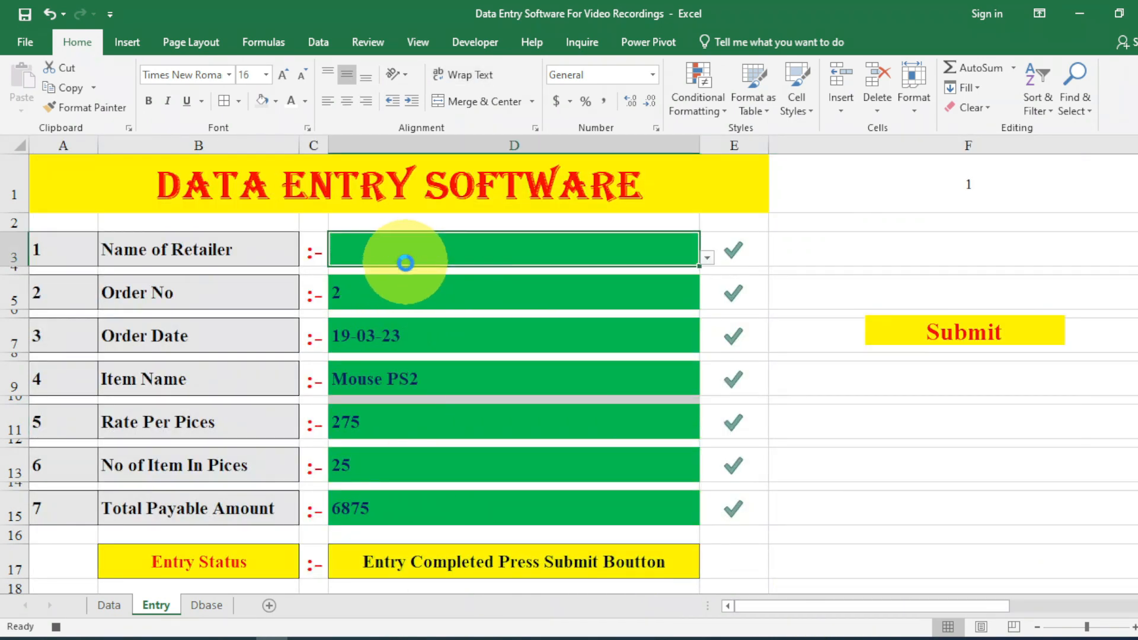
pyautogui.click(403, 389)
pyautogui.press('Delete')
pyautogui.click(403, 422)
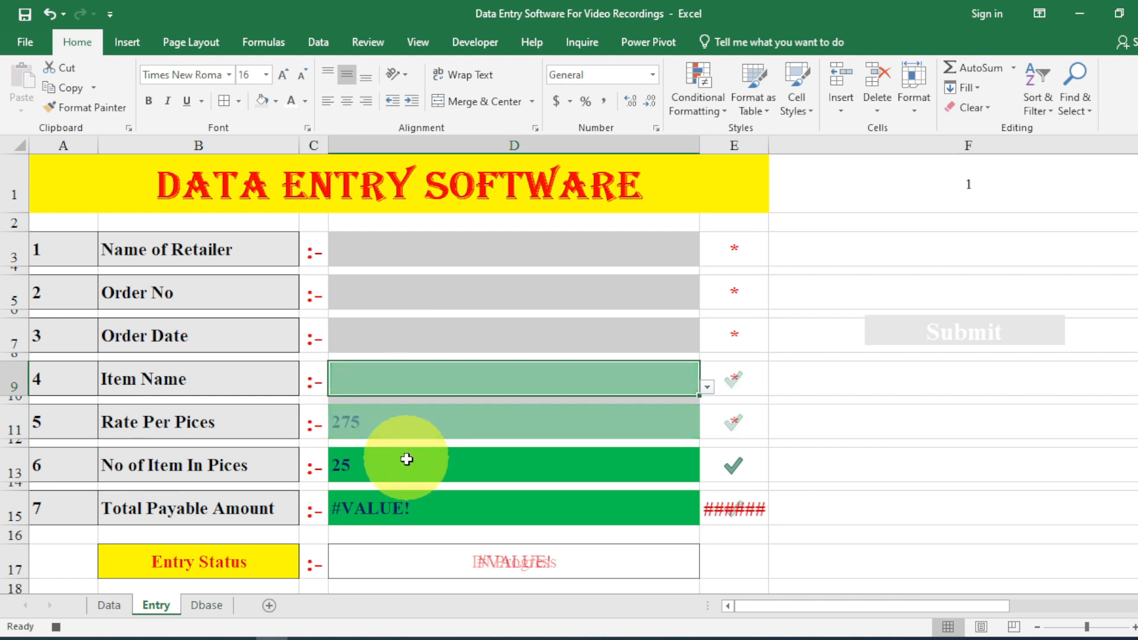
pyautogui.press('Delete')
pyautogui.click(398, 464)
pyautogui.press('Delete')
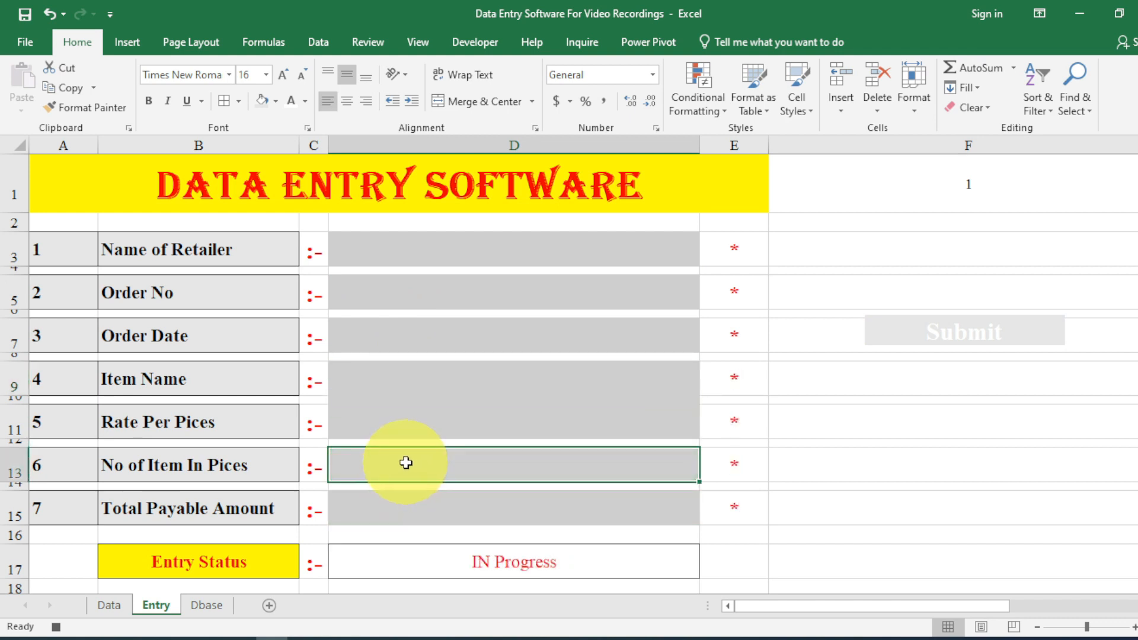
# Stop the macro recording from the View tab's Macros menu.
pyautogui.click(431, 40)
pyautogui.click(860, 111)
pyautogui.click(880, 159)
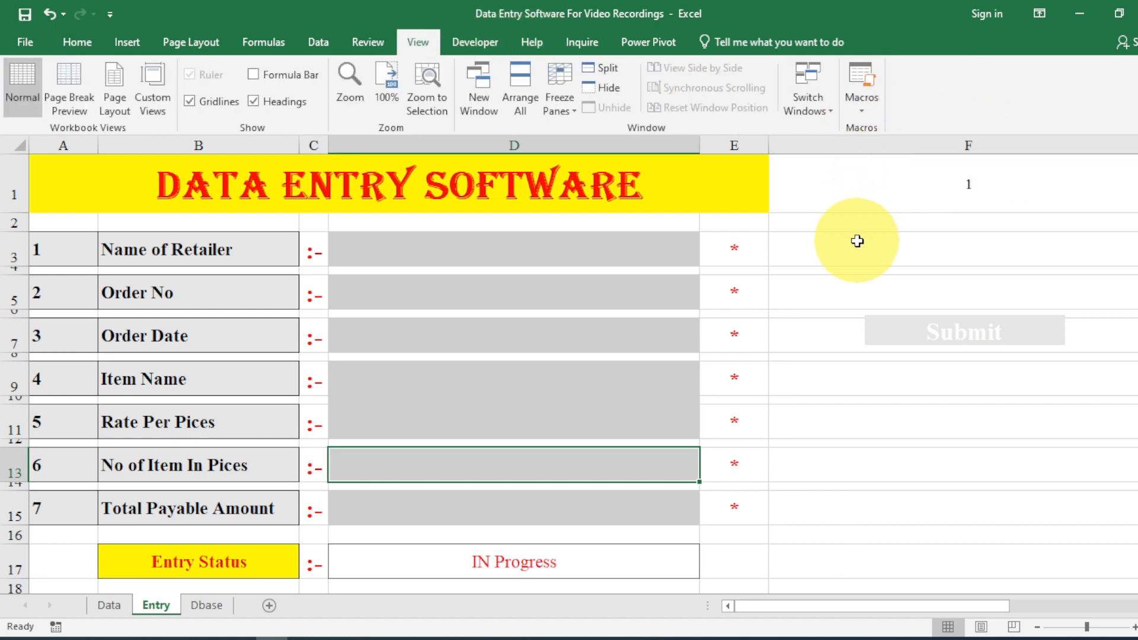
# Assign the recorded Entry macro to the Submit picture via Assign Macro.
pyautogui.click(879, 330)
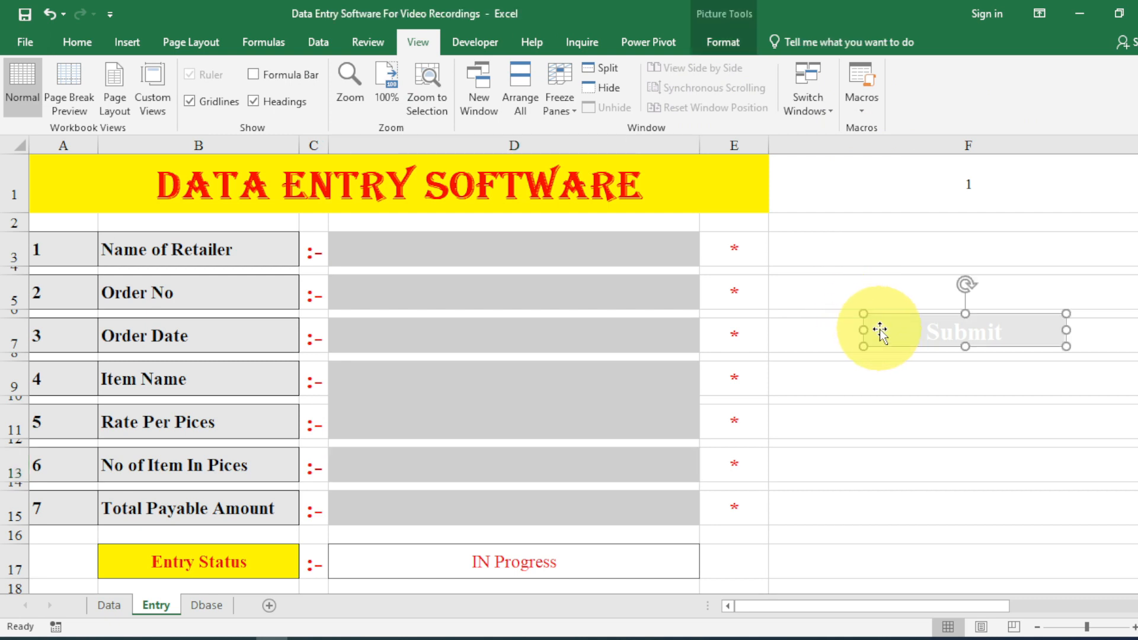
pyautogui.rightClick(956, 330)
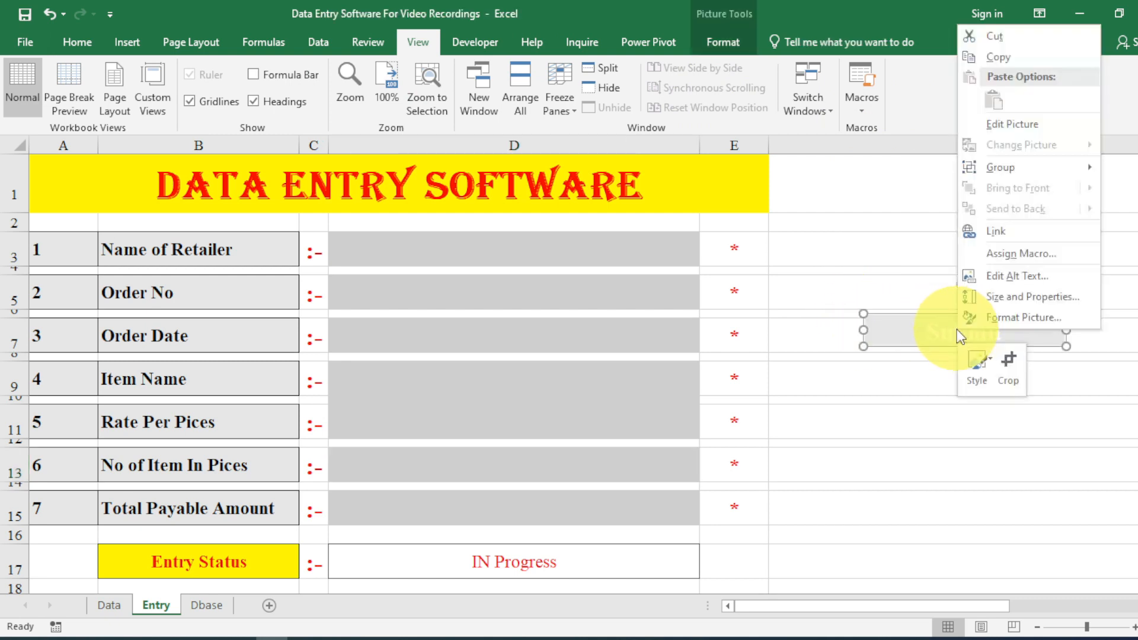
pyautogui.click(993, 257)
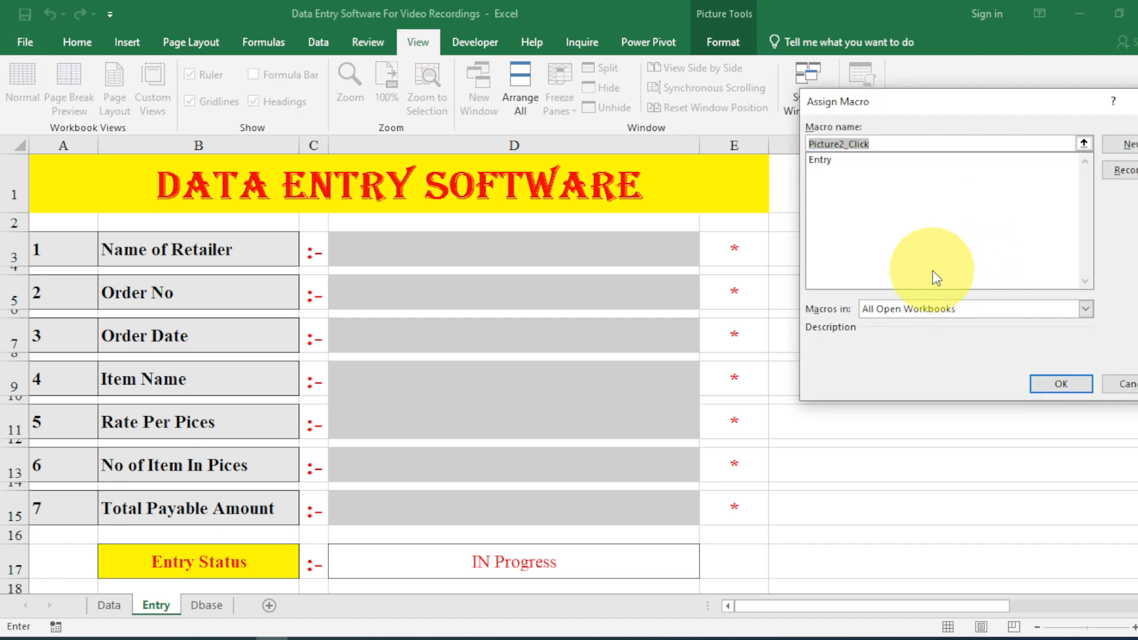
pyautogui.click(876, 163)
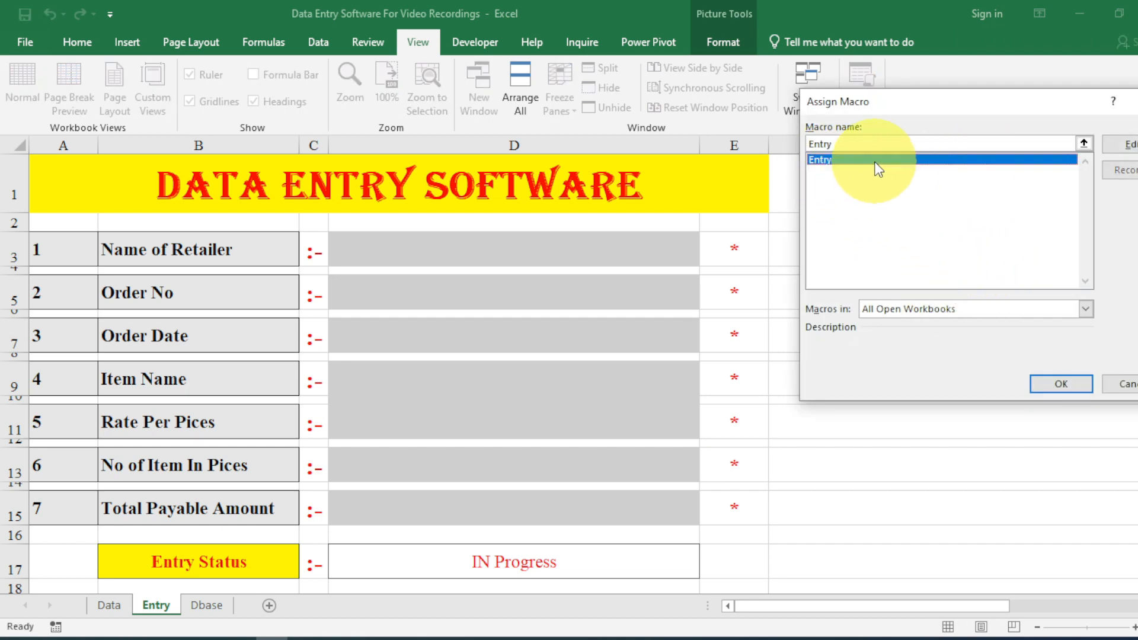
pyautogui.click(1061, 385)
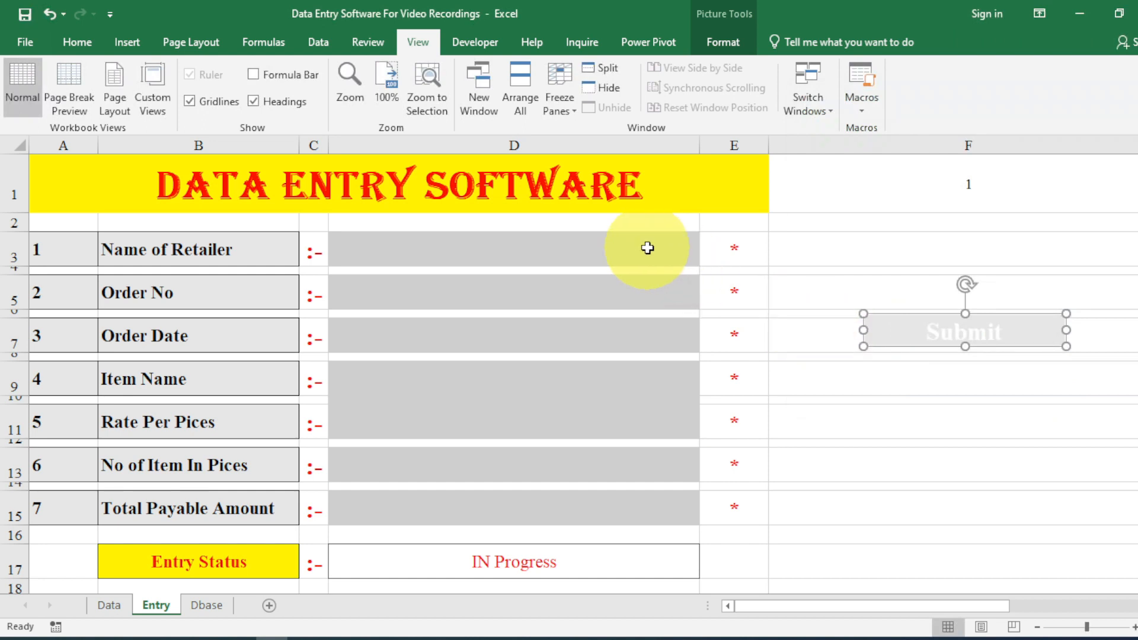
pyautogui.click(695, 251)
# Pick the retailer and Keyboard Bluetooth from the form's dropdown lists.
pyautogui.click(707, 257)
pyautogui.click(657, 284)
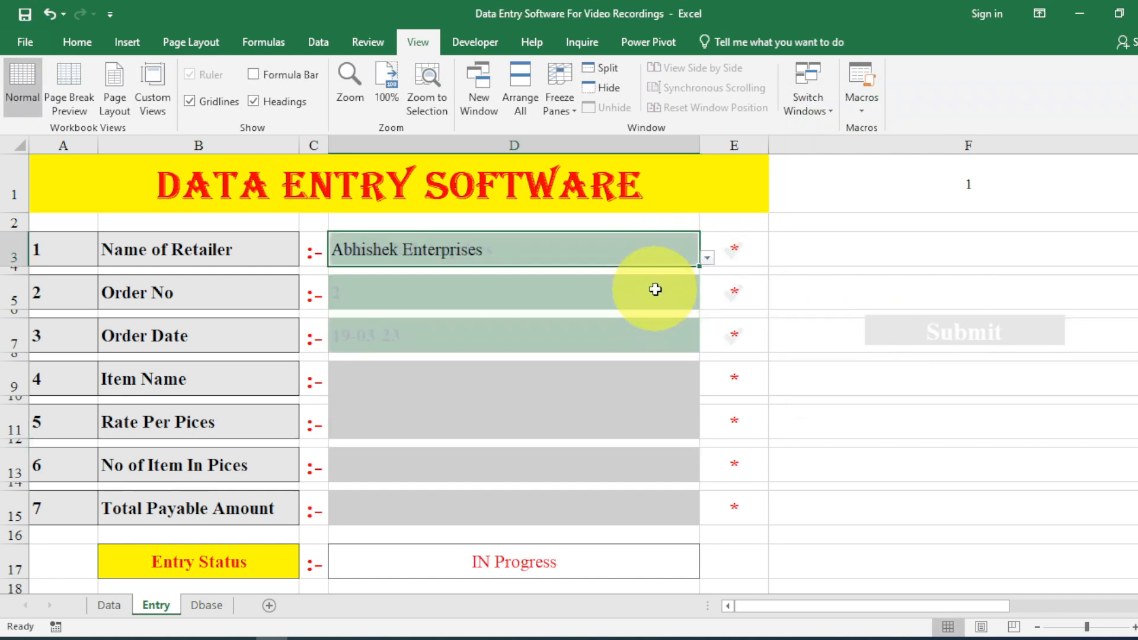
pyautogui.click(649, 384)
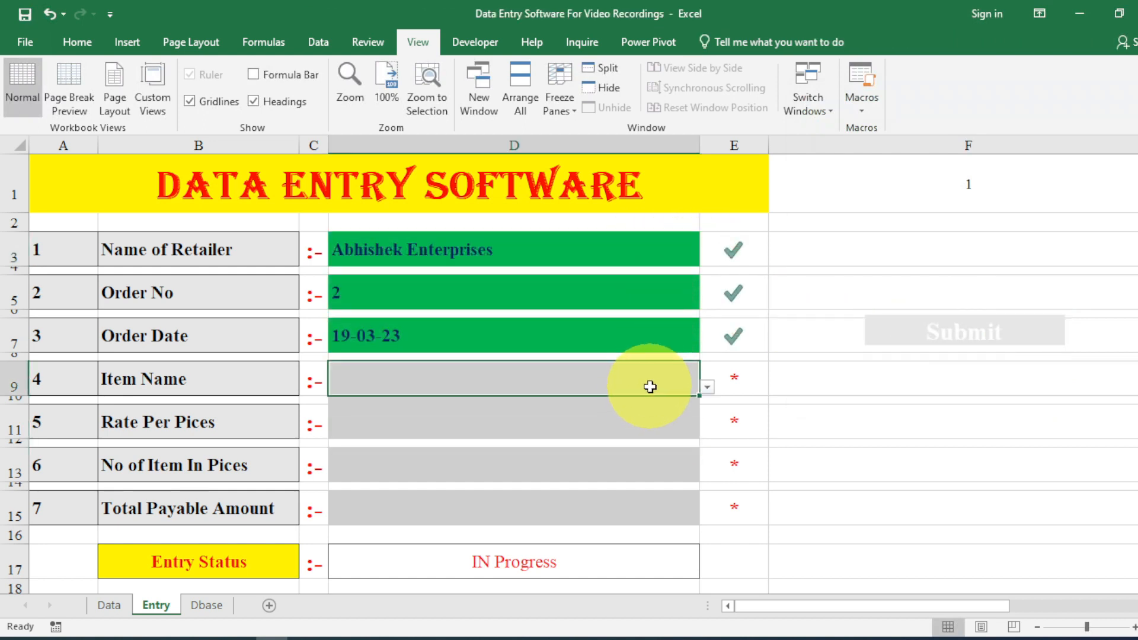
pyautogui.click(707, 388)
pyautogui.click(665, 434)
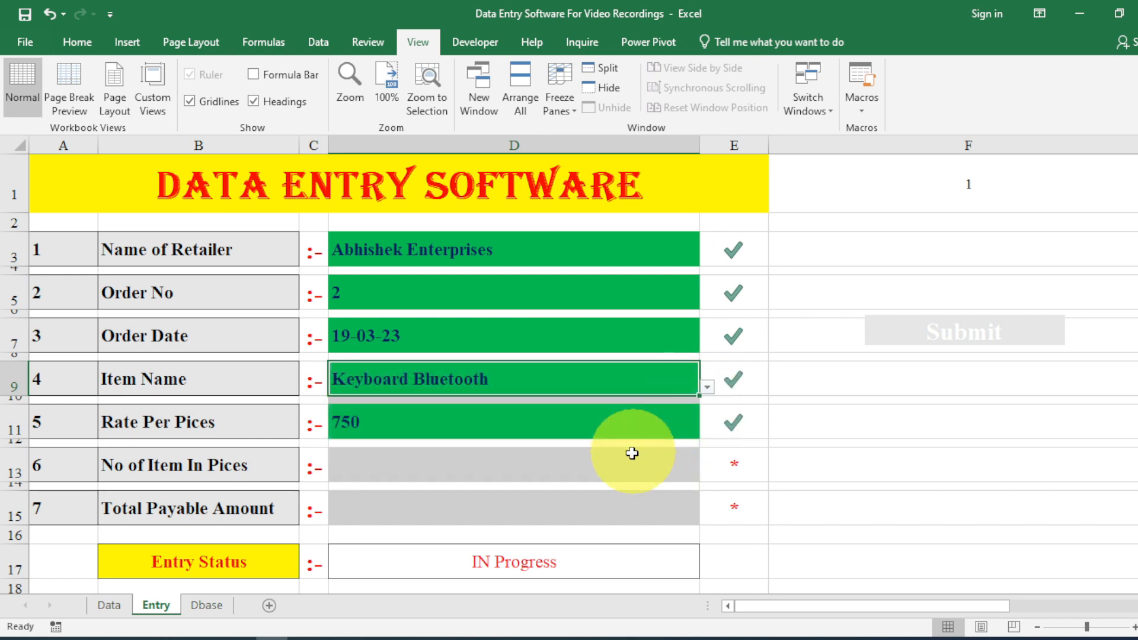
# Enter 45 pieces, submit the order, and check the new row on the Dbase sheet.
pyautogui.click(619, 472)
pyautogui.write('45')
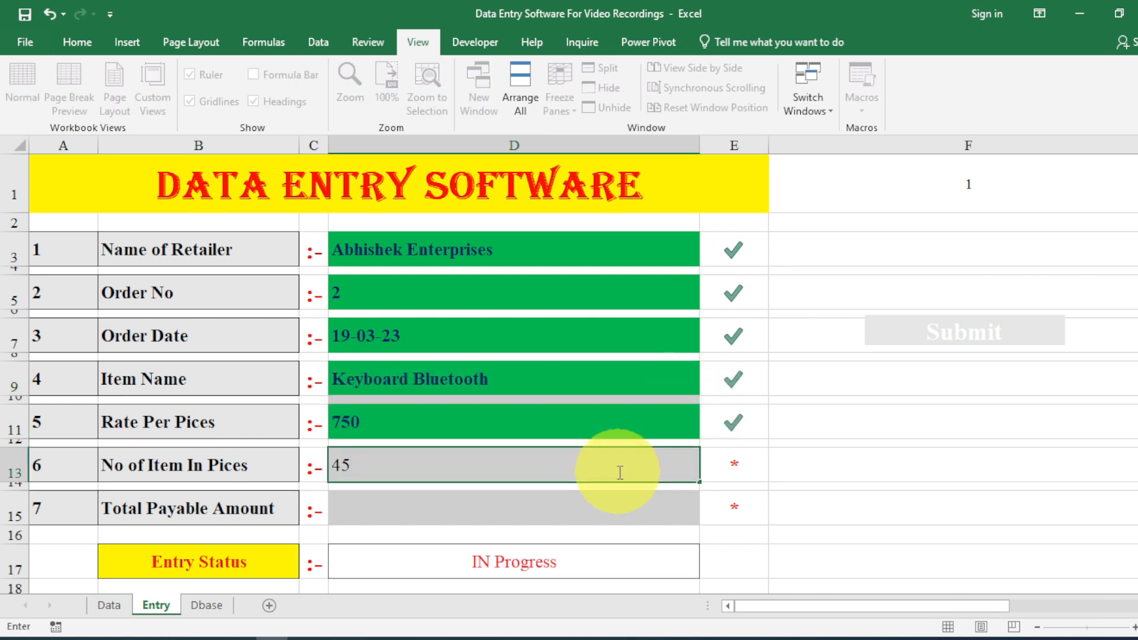
pyautogui.press('Return')
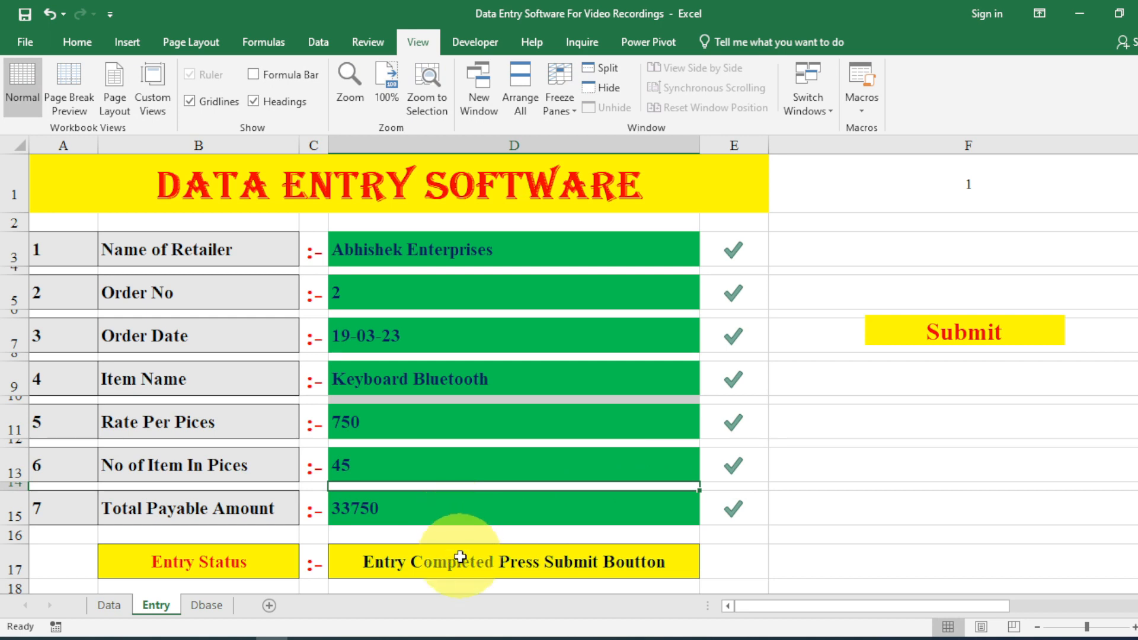
pyautogui.click(894, 337)
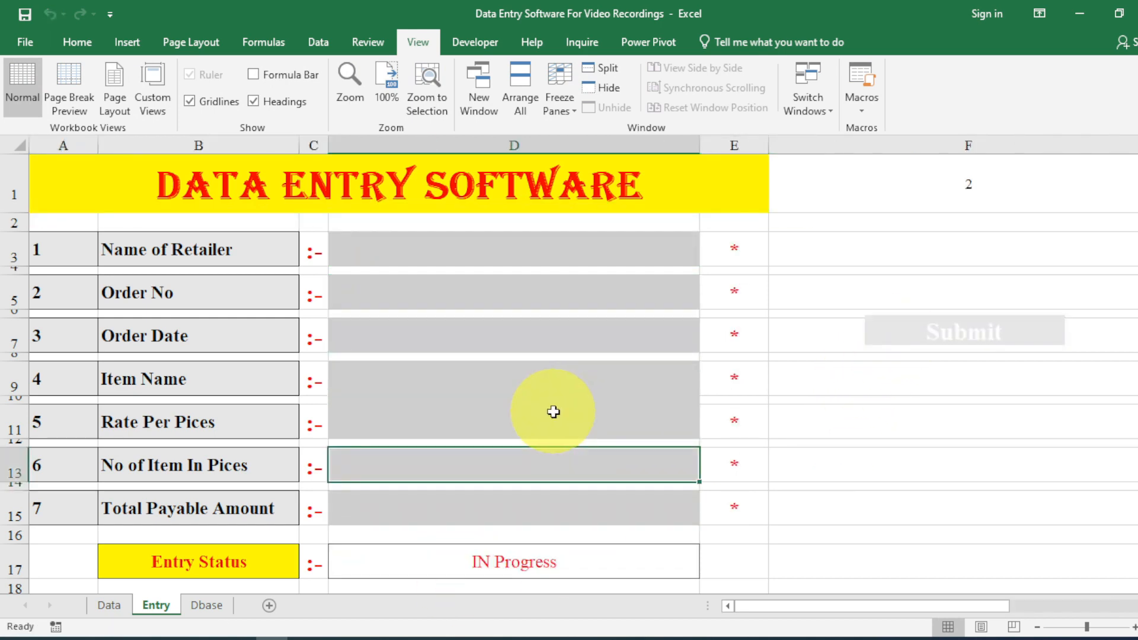
pyautogui.click(206, 605)
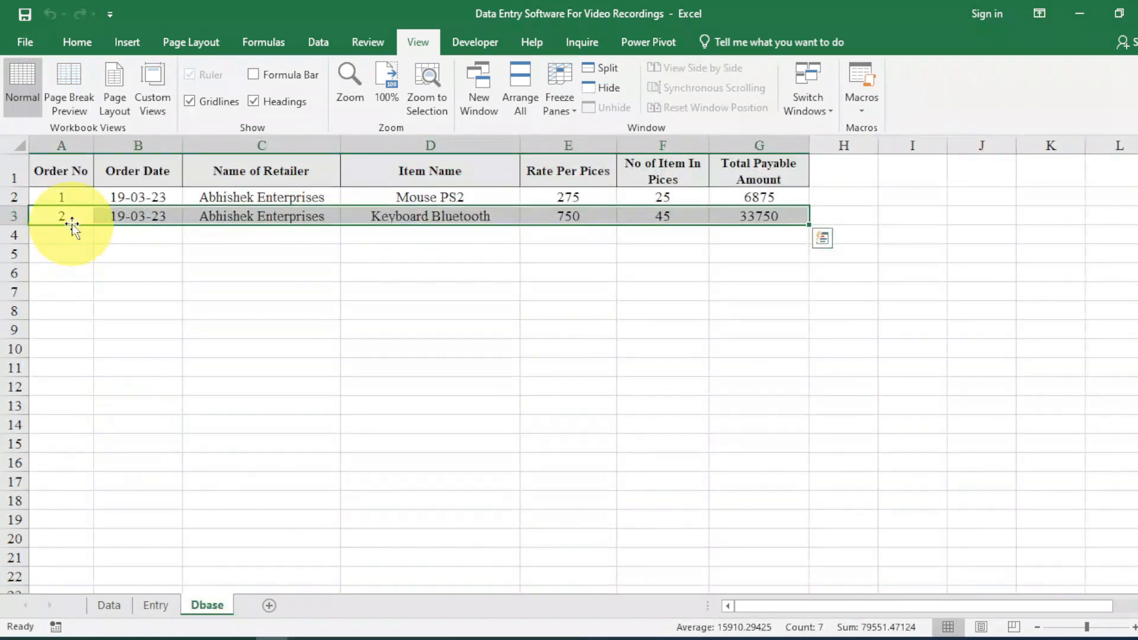
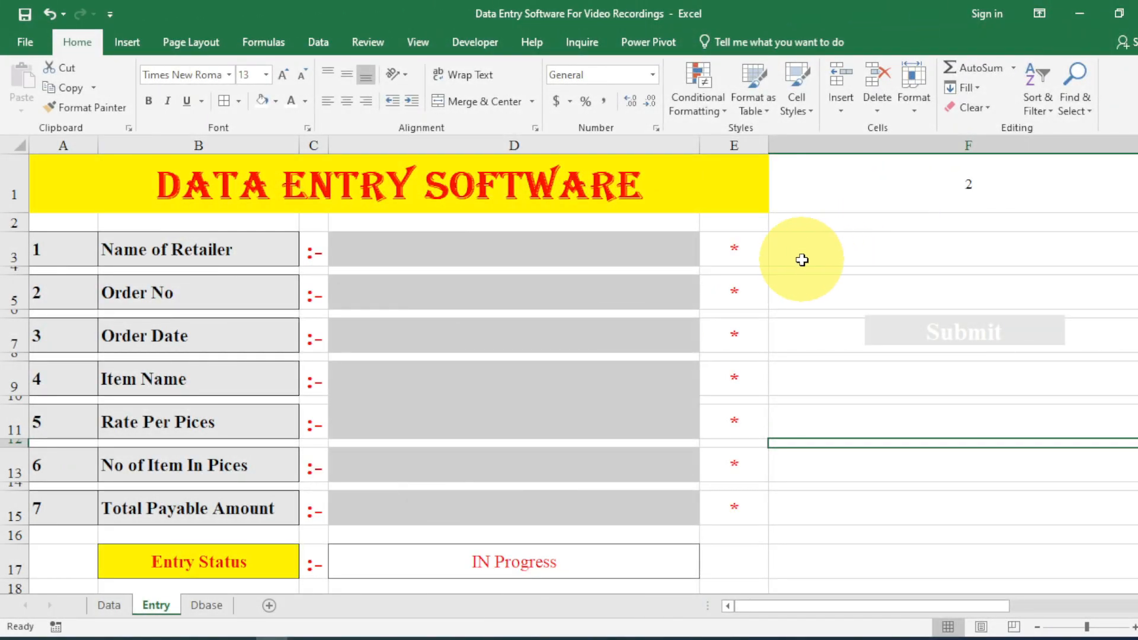
# Check the Order No formula in D5, then make the F1 counter's font white.
pyautogui.click(635, 260)
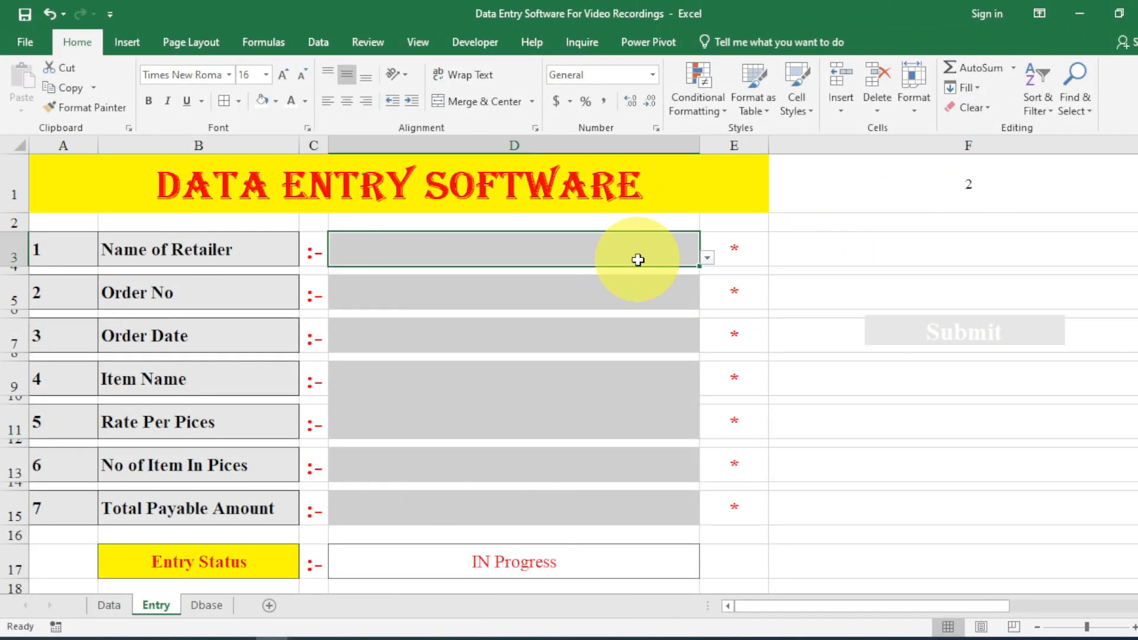
pyautogui.click(632, 291)
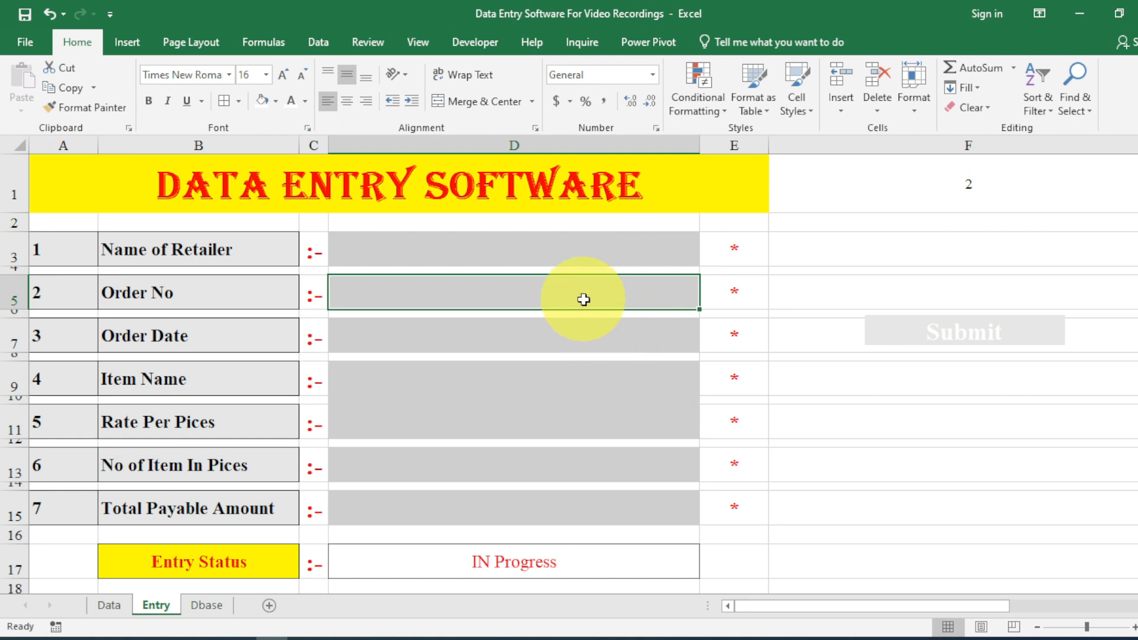
pyautogui.doubleClick(520, 292)
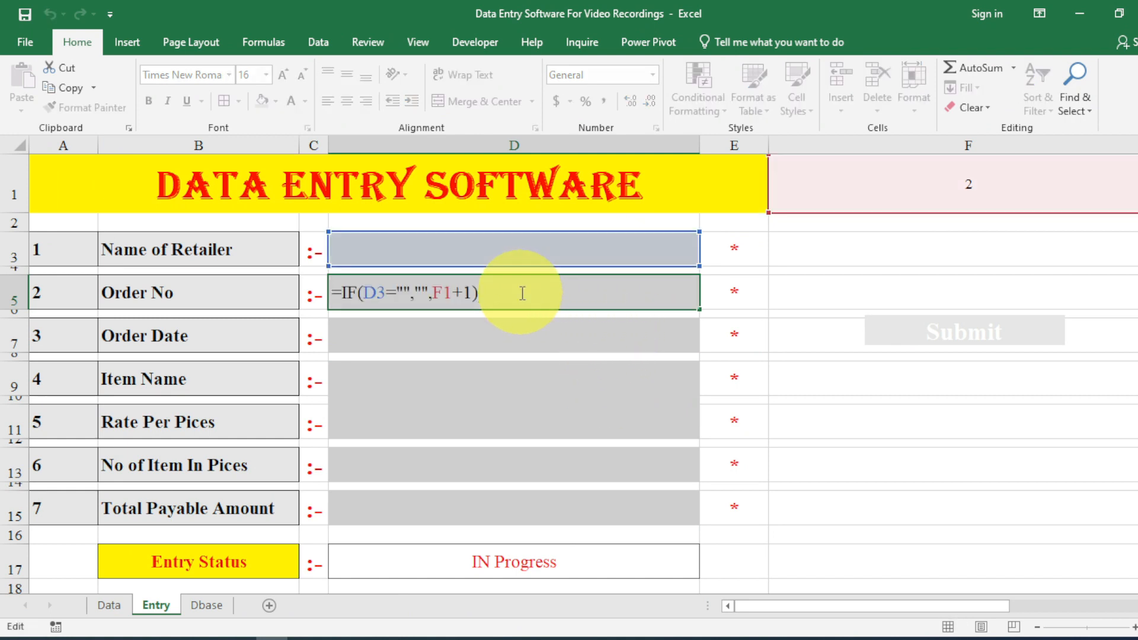
pyautogui.press('Return')
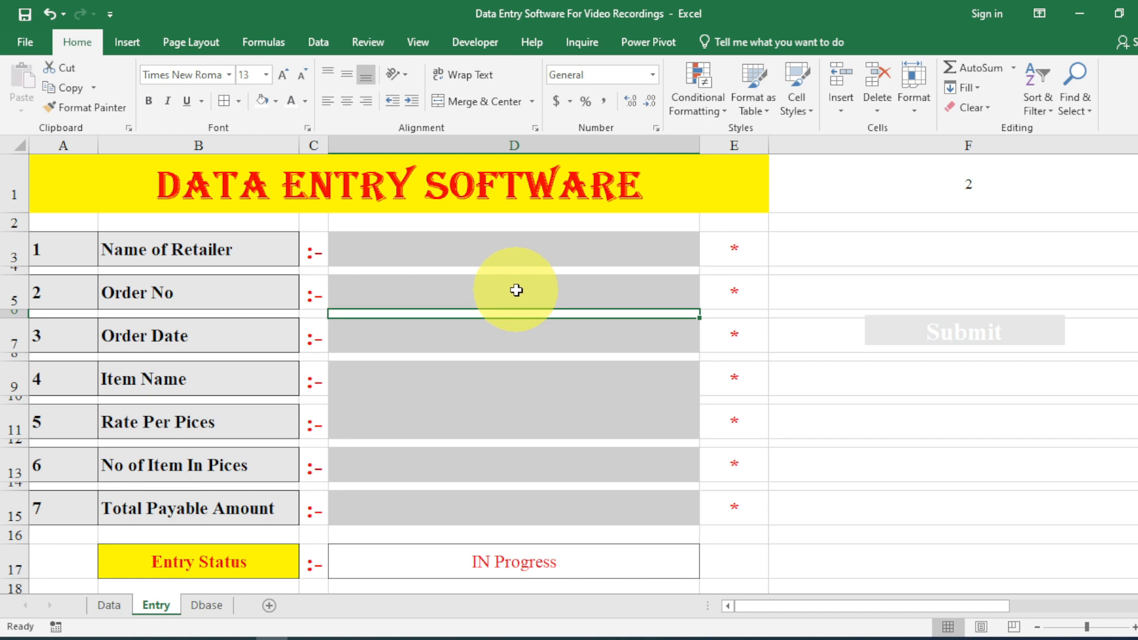
pyautogui.click(849, 199)
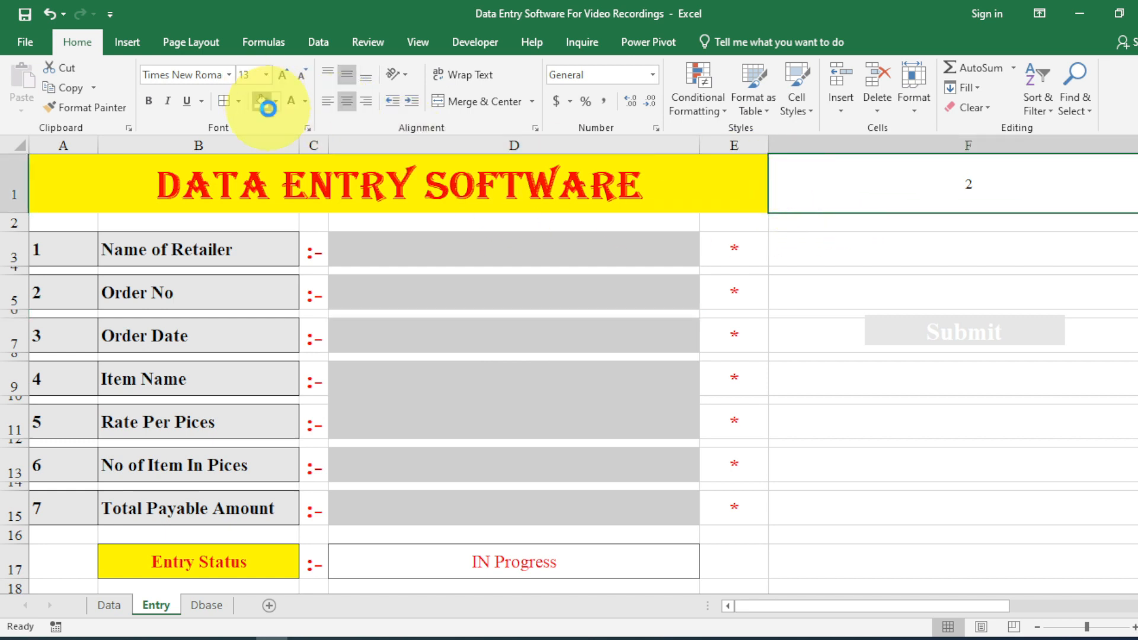
pyautogui.click(295, 107)
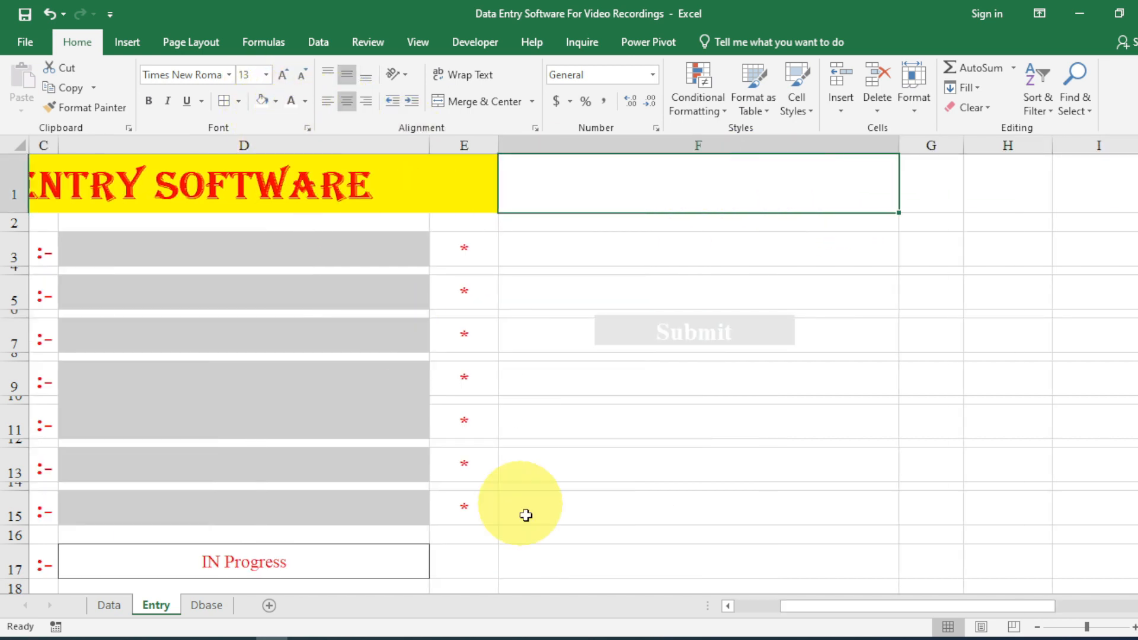
pyautogui.moveTo(833, 606); pyautogui.dragTo(739, 603)
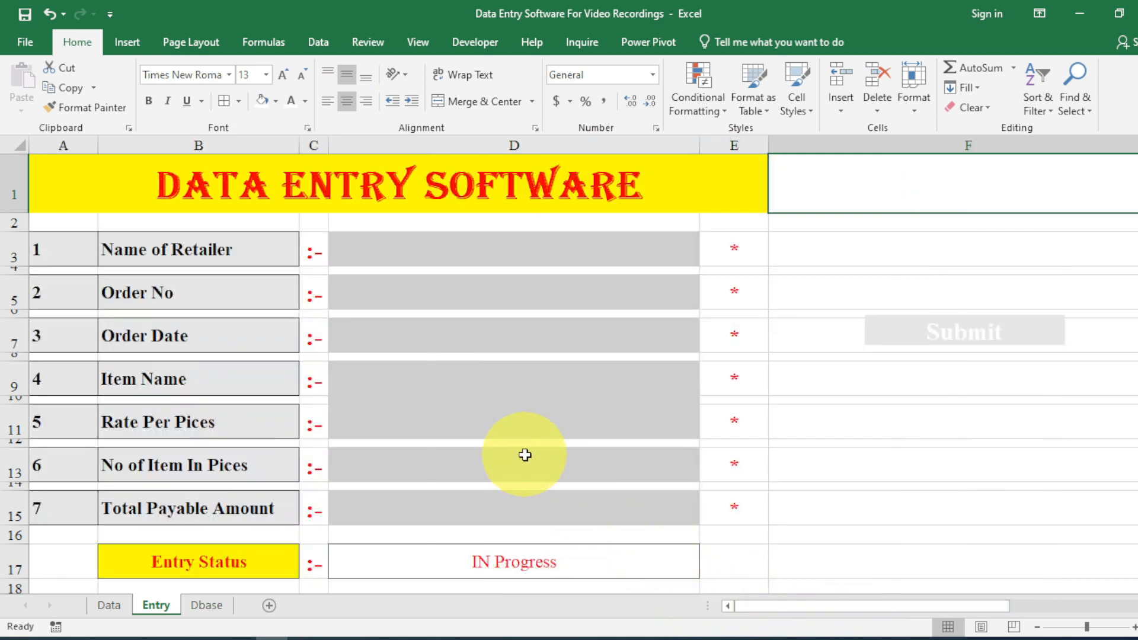
# Select the whole Entry sheet and clear Locked in Format Cells > Protection.
pyautogui.hotkey('shift', 'Left')
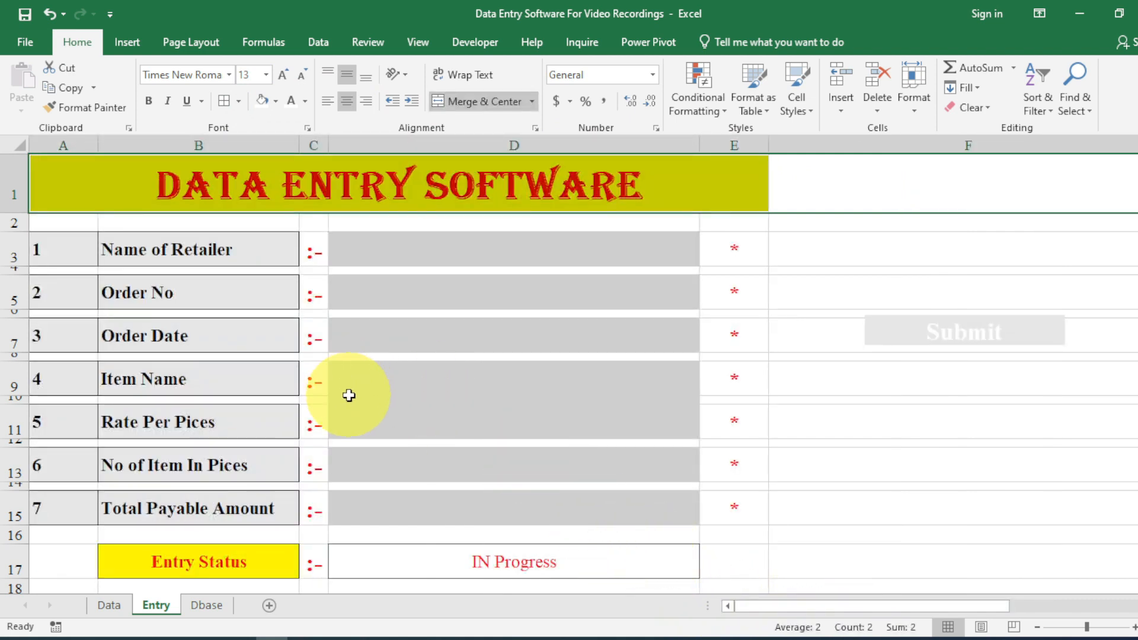
pyautogui.hotkey('ctrl', 'a')
pyautogui.scroll(-7, 827, 393)
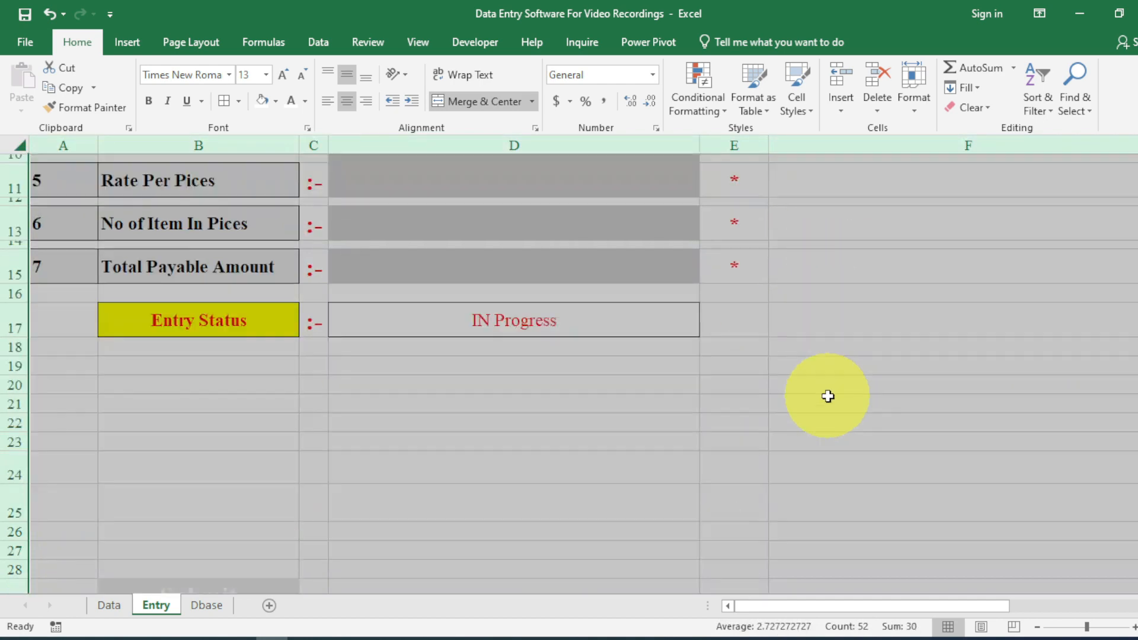
pyautogui.scroll(7, 827, 395)
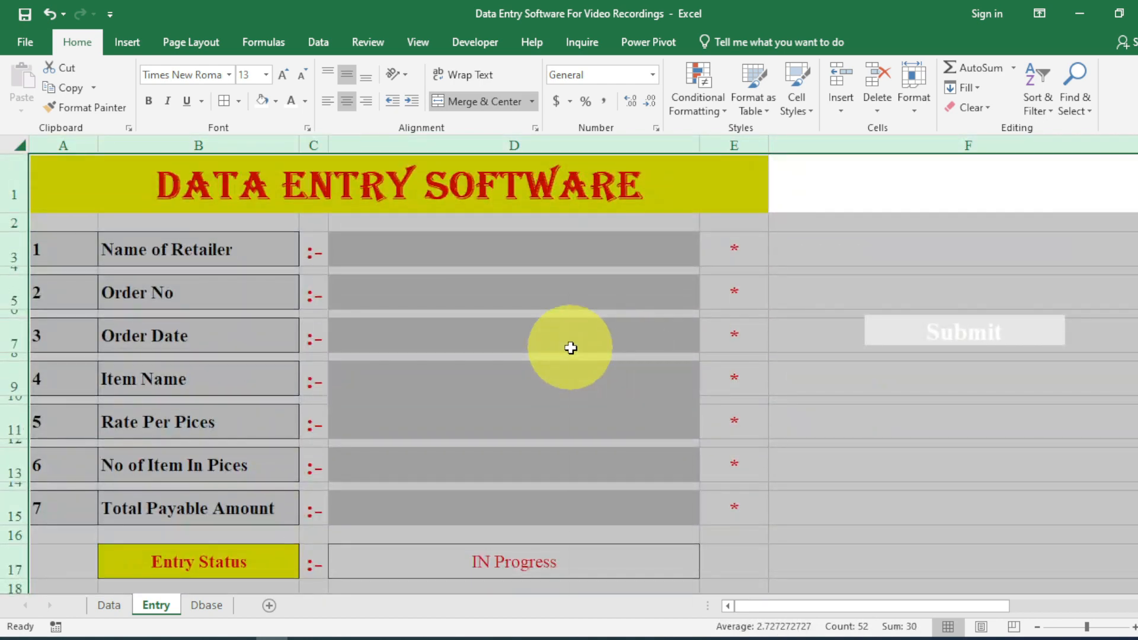
pyautogui.rightClick(571, 349)
pyautogui.click(618, 529)
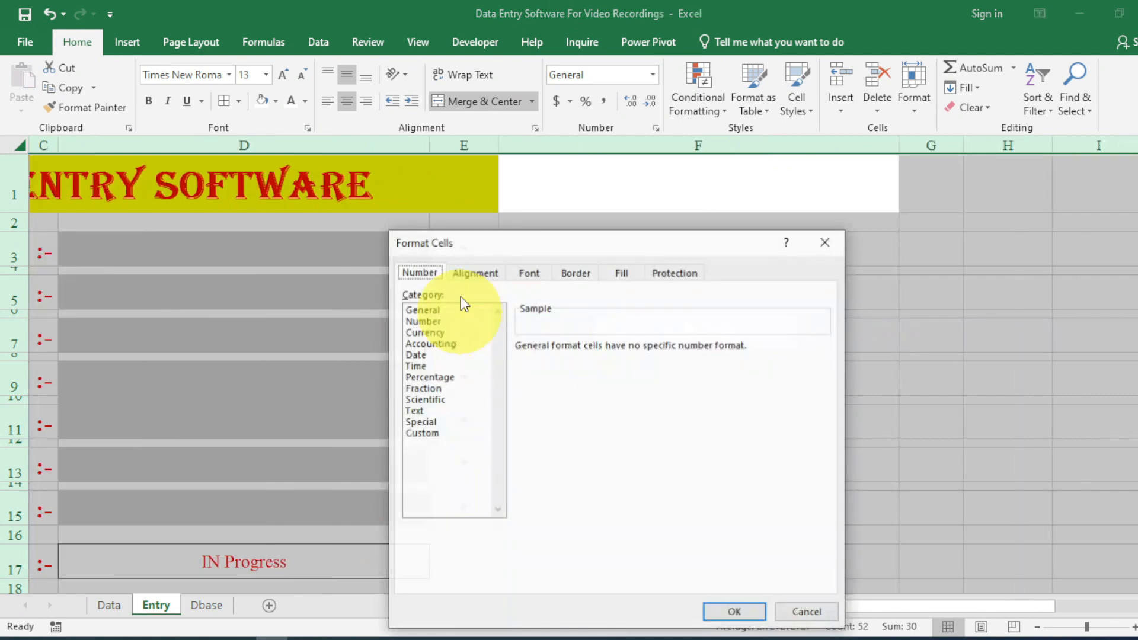
pyautogui.click(672, 274)
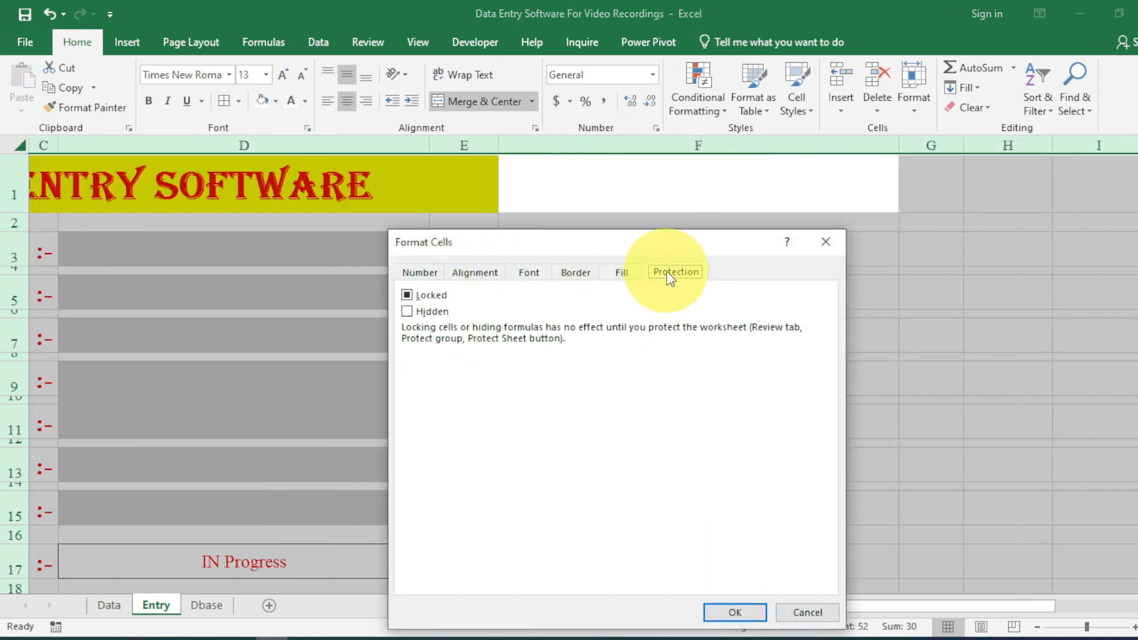
pyautogui.click(440, 296)
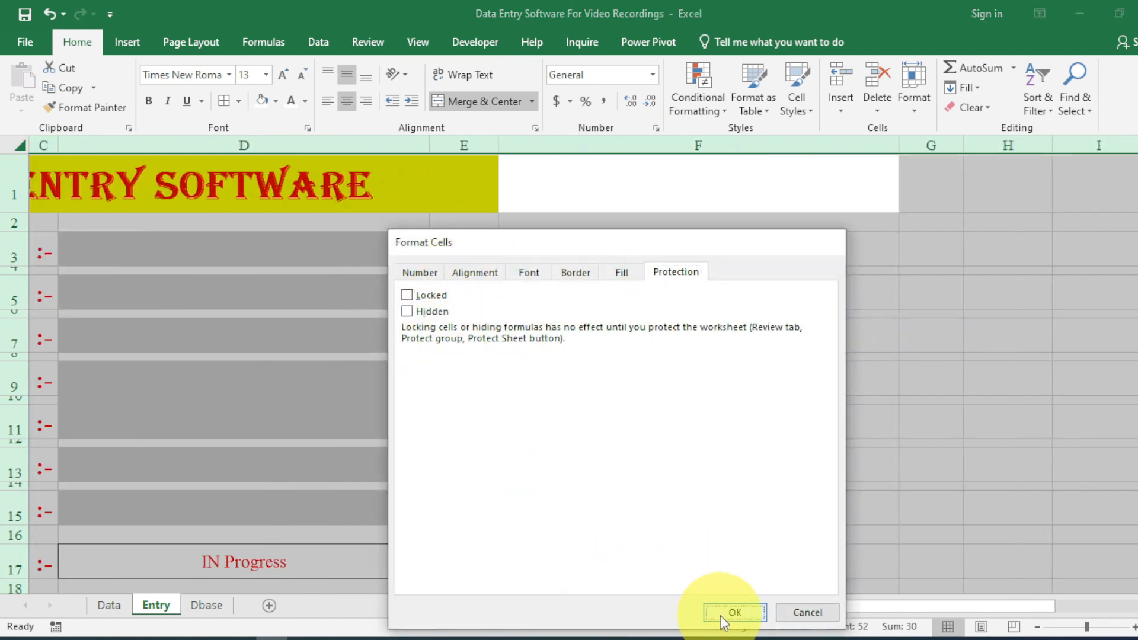
pyautogui.click(730, 613)
pyautogui.click(823, 606)
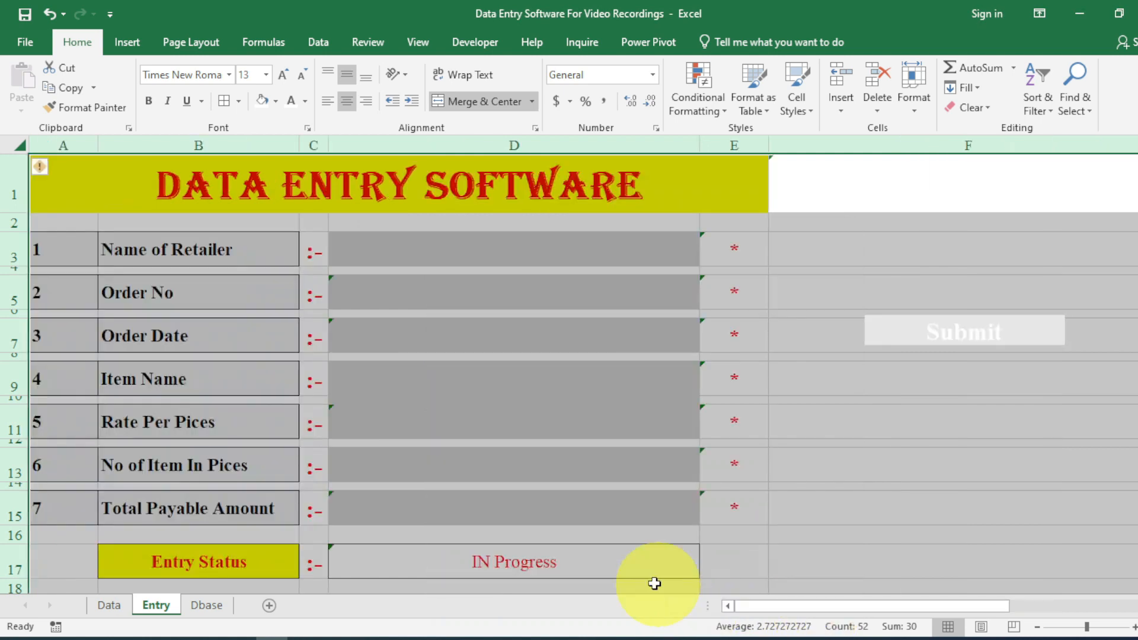
# Select counter cell F1 and the label area A3:C17.
pyautogui.click(103, 198)
pyautogui.click(809, 188)
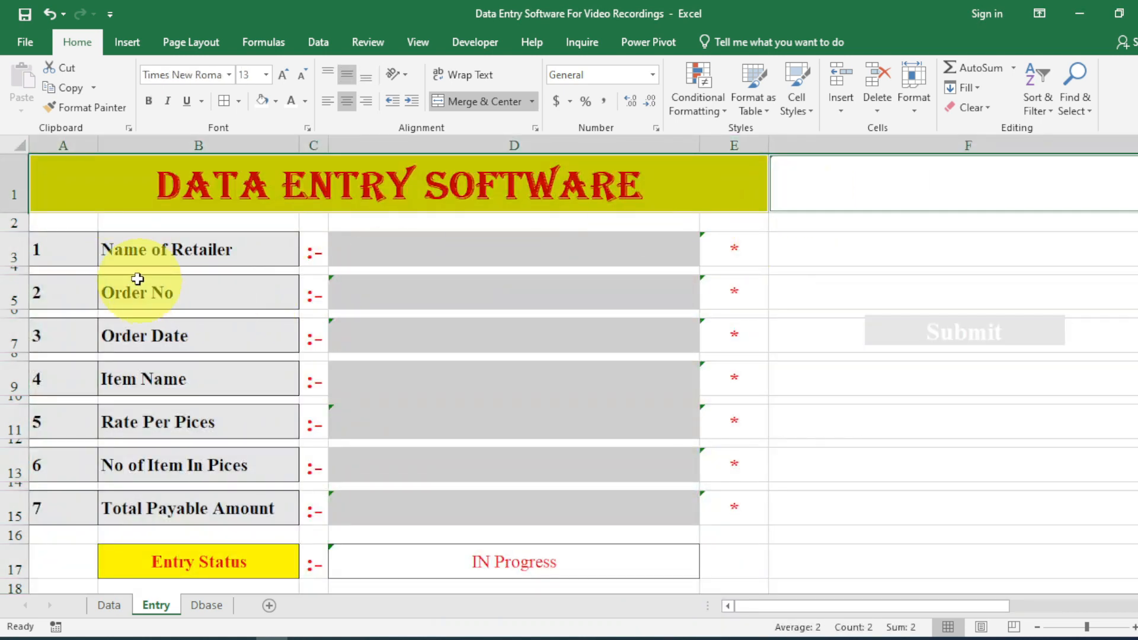
pyautogui.keyDown('ctrl'); pyautogui.click(68, 249); pyautogui.keyUp('ctrl')
pyautogui.keyDown('ctrl'); pyautogui.click(118, 249); pyautogui.keyUp('ctrl')
pyautogui.keyDown('ctrl'); pyautogui.click(192, 291); pyautogui.keyUp('ctrl')
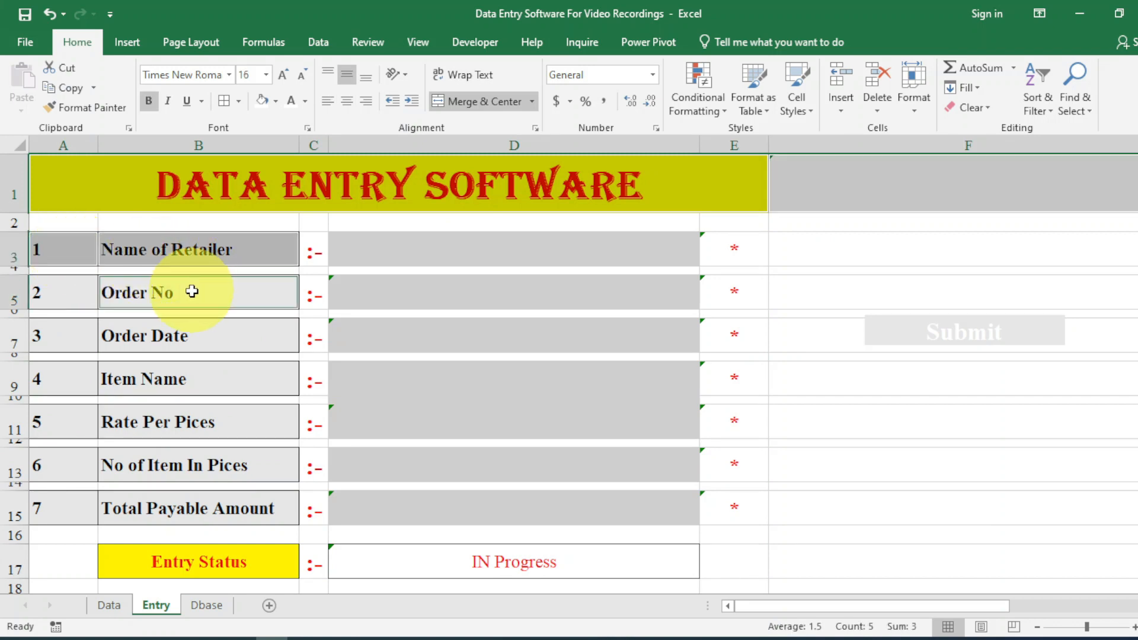
pyautogui.keyDown('ctrl'); pyautogui.click(53, 294); pyautogui.keyUp('ctrl')
pyautogui.moveTo(66, 254); pyautogui.dragTo(309, 545)
pyautogui.click(309, 557)
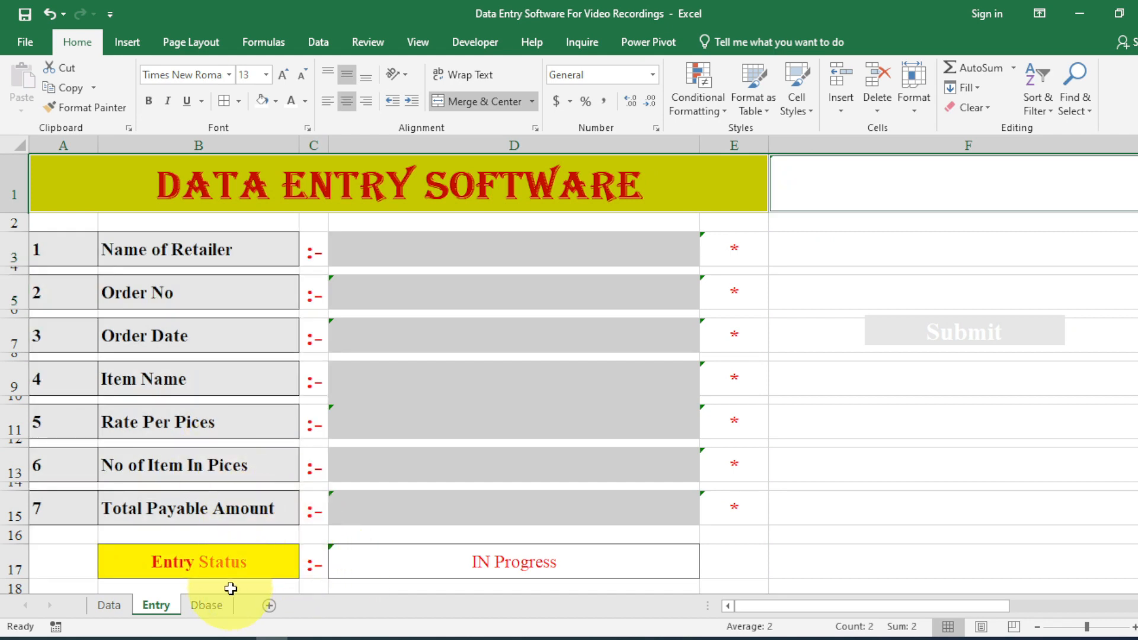
pyautogui.keyDown('ctrl'); pyautogui.click(312, 561); pyautogui.keyUp('ctrl')
pyautogui.moveTo(312, 561); pyautogui.dragTo(89, 252)
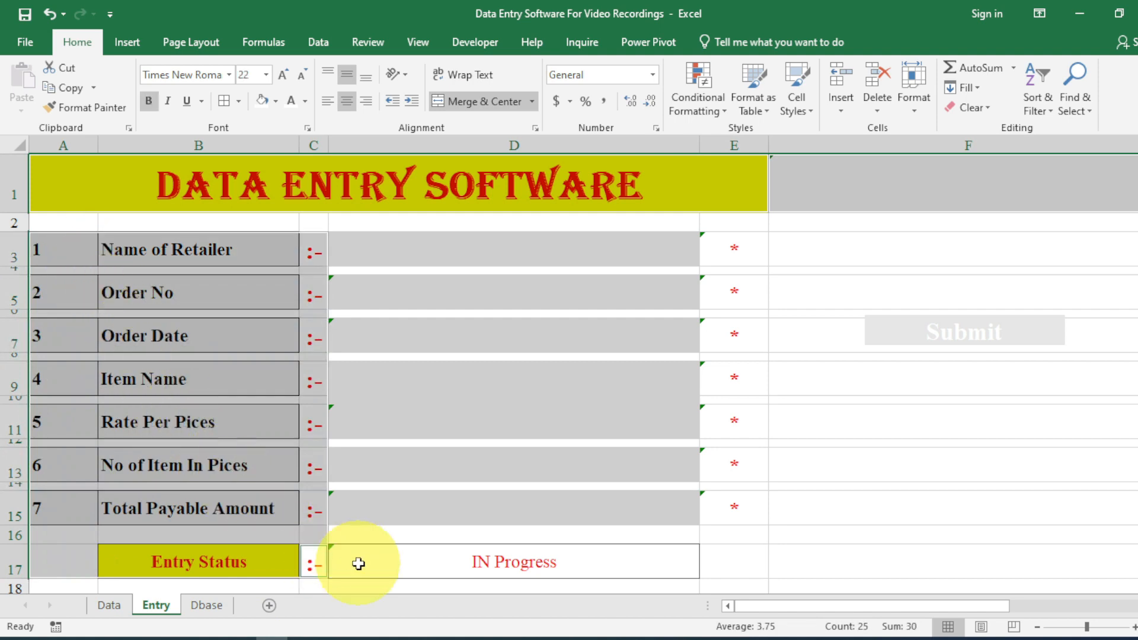
# Add the non-input column-D cells to the selection: Entry Status, Total Payable, Rate, Order Date, Order No, spacers.
pyautogui.keyDown('ctrl'); pyautogui.click(388, 568); pyautogui.keyUp('ctrl')
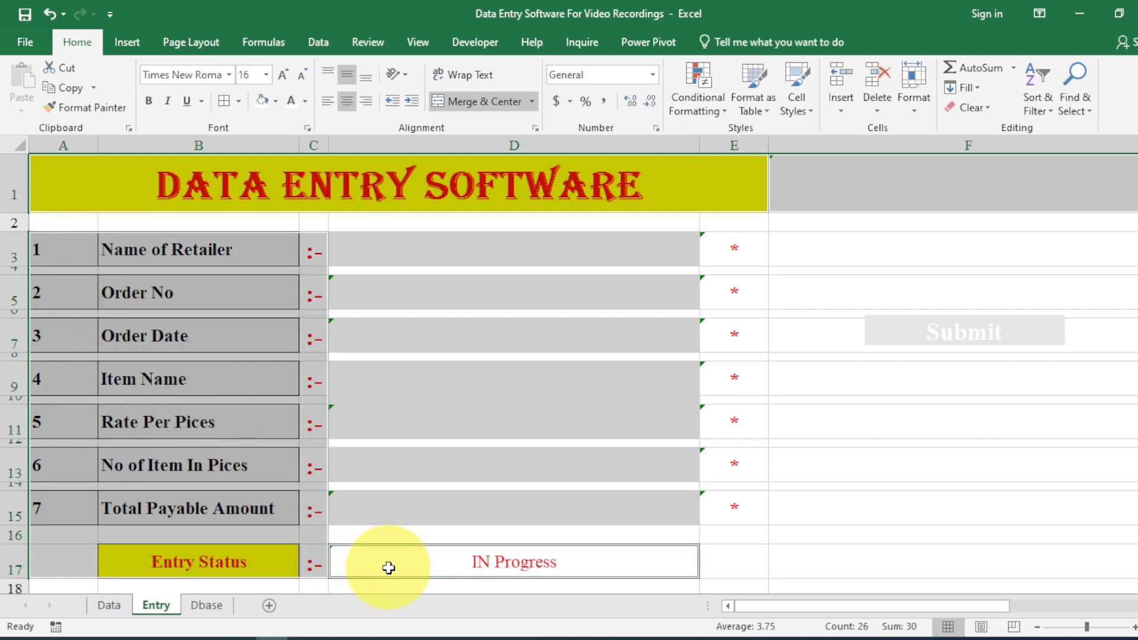
pyautogui.keyDown('ctrl'); pyautogui.click(484, 533); pyautogui.keyUp('ctrl')
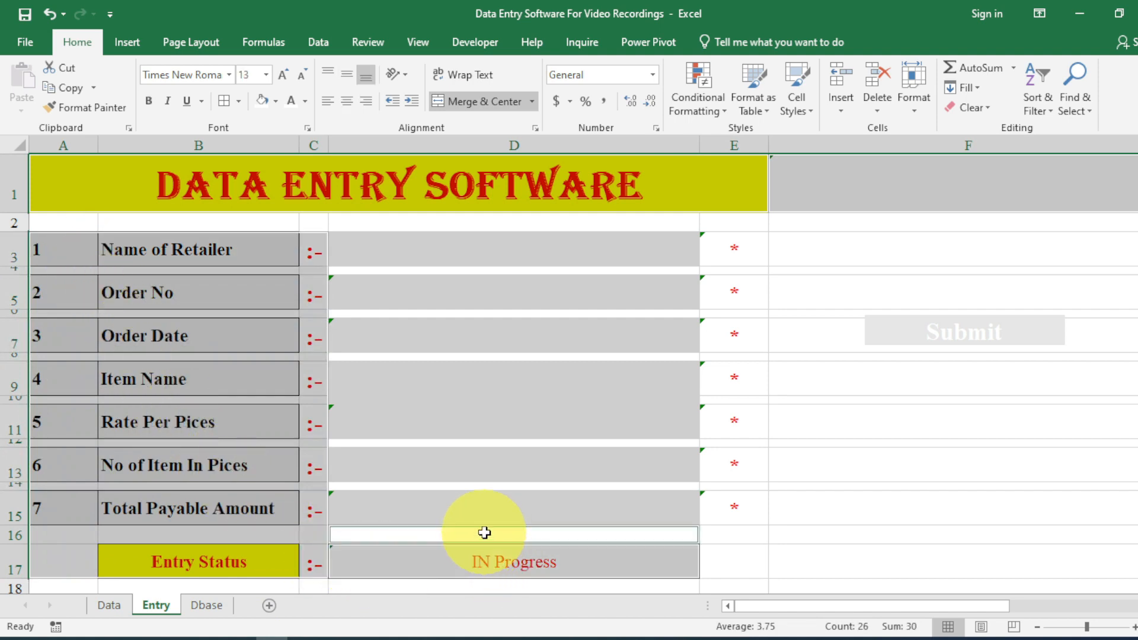
pyautogui.keyDown('ctrl'); pyautogui.click(474, 515); pyautogui.keyUp('ctrl')
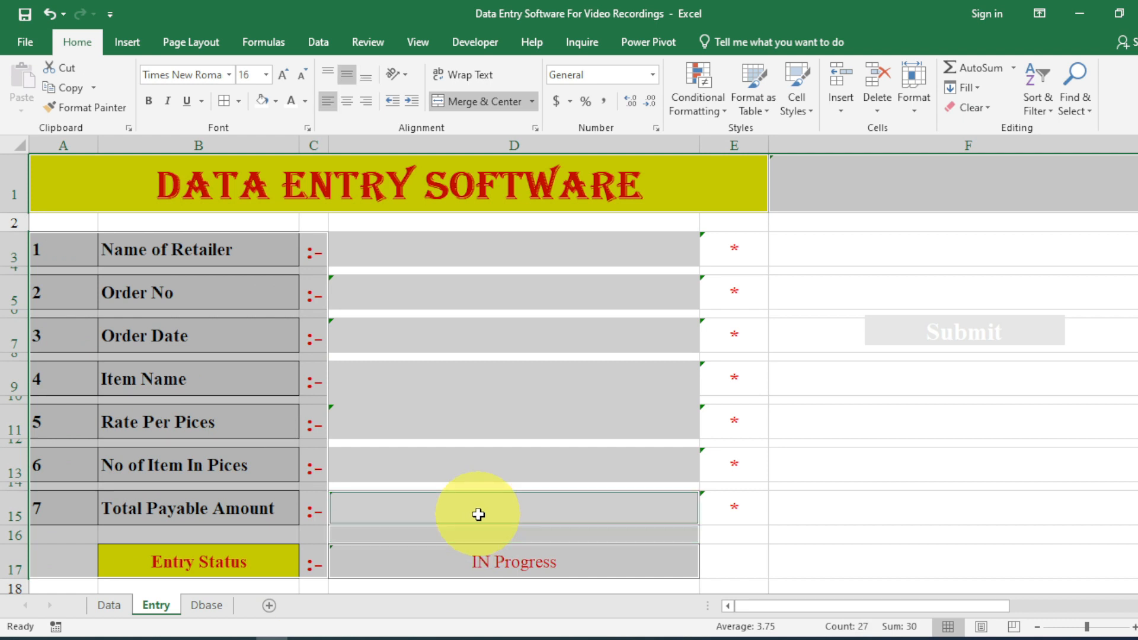
pyautogui.keyDown('ctrl'); pyautogui.click(461, 487); pyautogui.keyUp('ctrl')
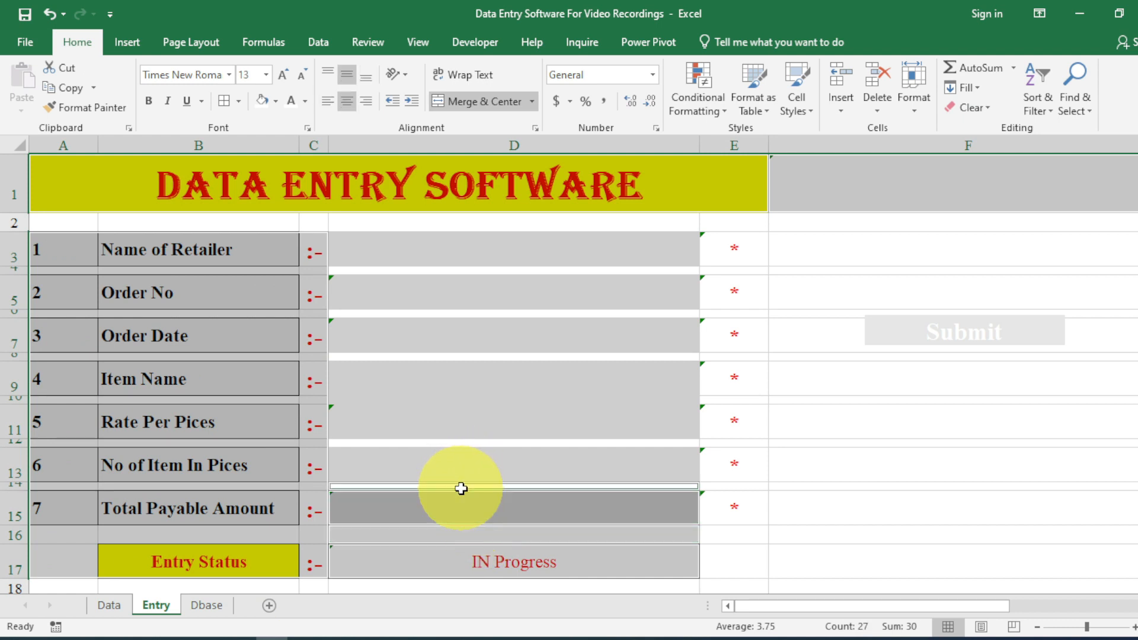
pyautogui.keyDown('ctrl'); pyautogui.click(454, 444); pyautogui.keyUp('ctrl')
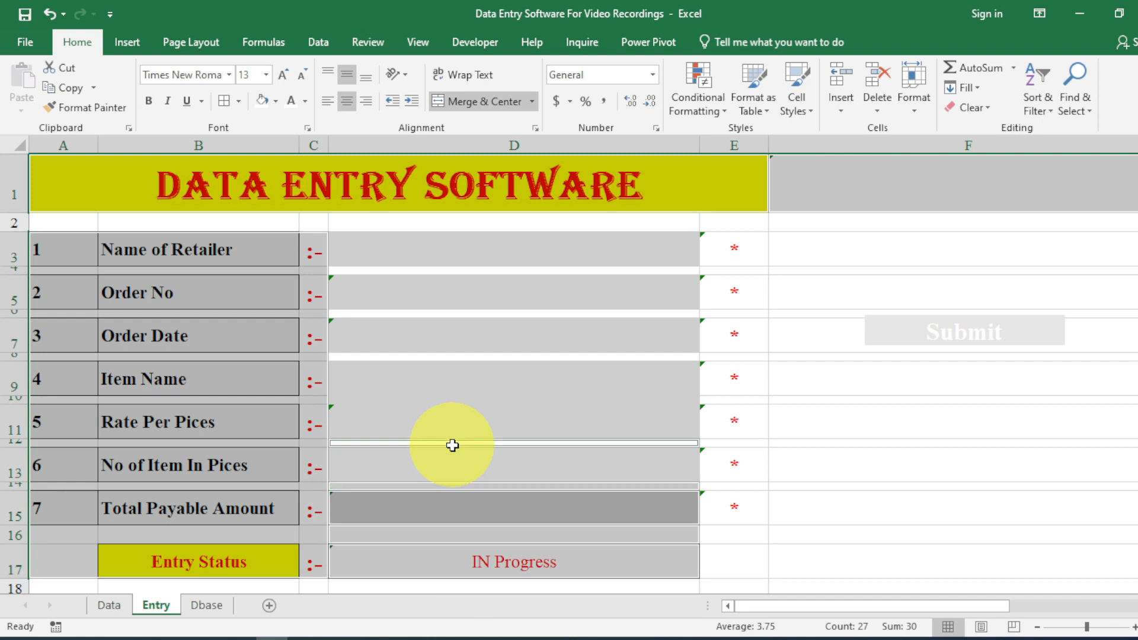
pyautogui.keyDown('ctrl'); pyautogui.click(450, 414); pyautogui.keyUp('ctrl')
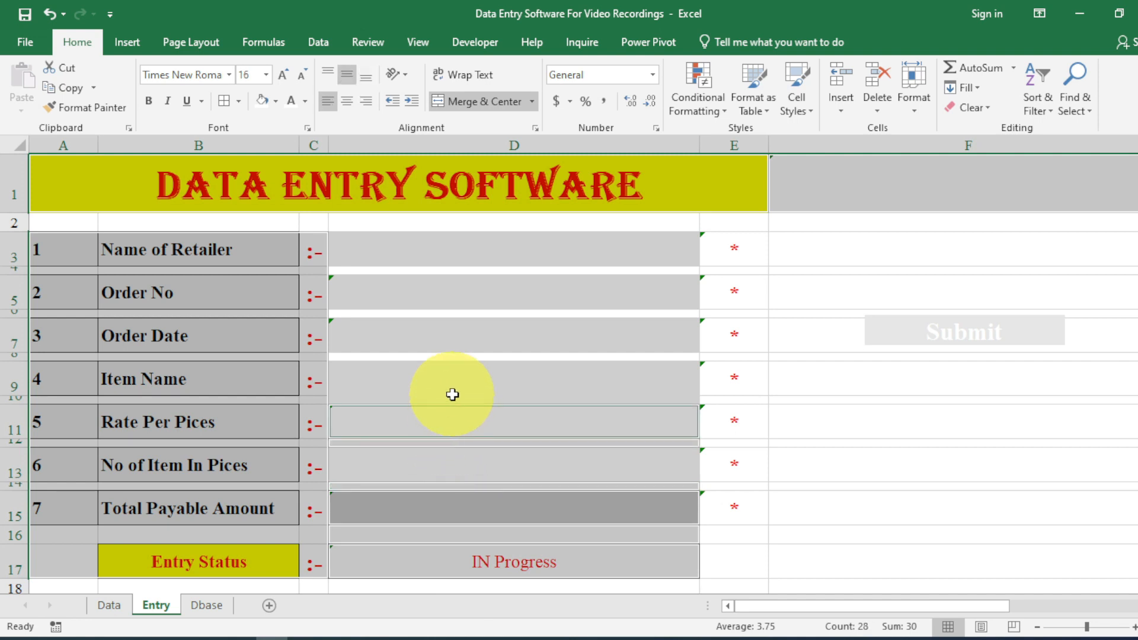
pyautogui.keyDown('ctrl'); pyautogui.click(458, 339); pyautogui.keyUp('ctrl')
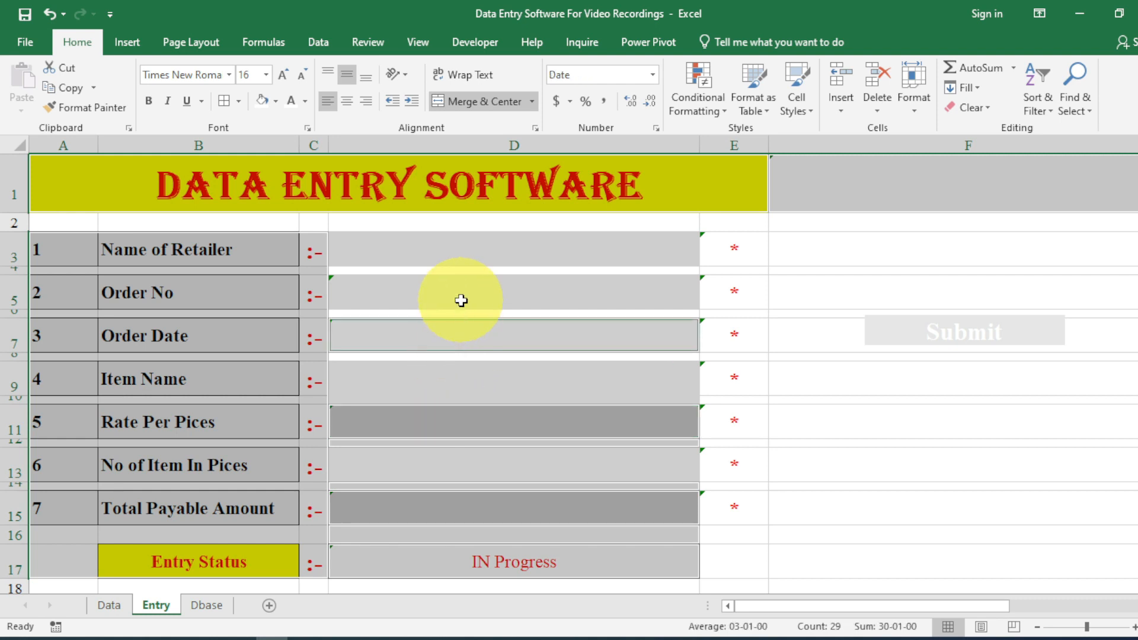
pyautogui.keyDown('ctrl'); pyautogui.click(460, 298); pyautogui.keyUp('ctrl')
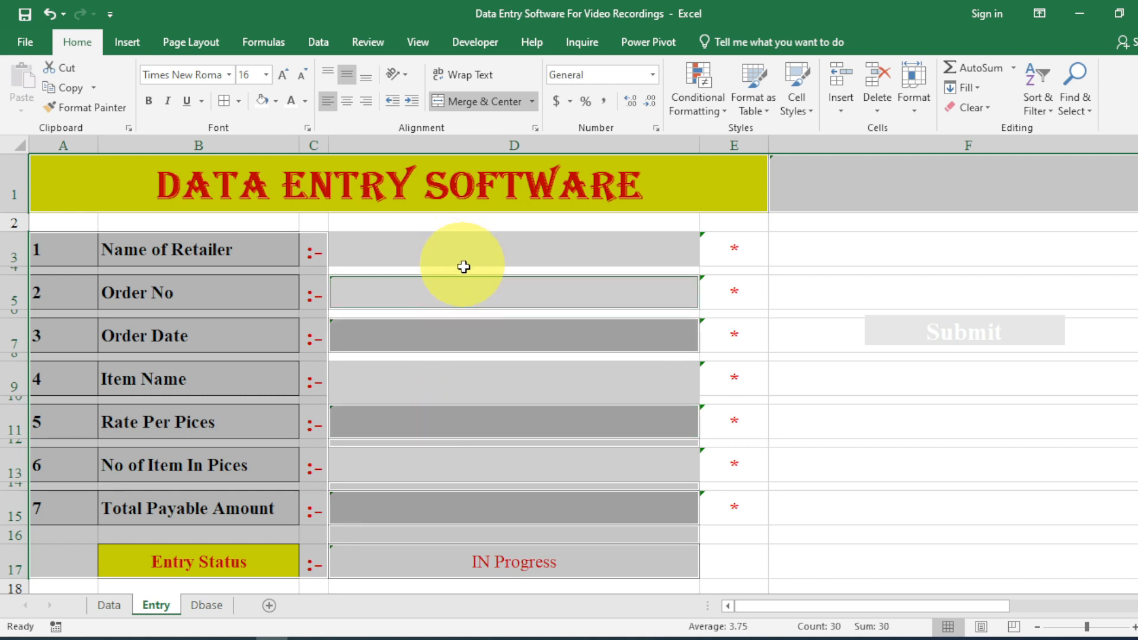
# Add cells E3:F17 to the selection and set all selected cells to Locked.
pyautogui.moveTo(732, 248); pyautogui.dragTo(732, 557)
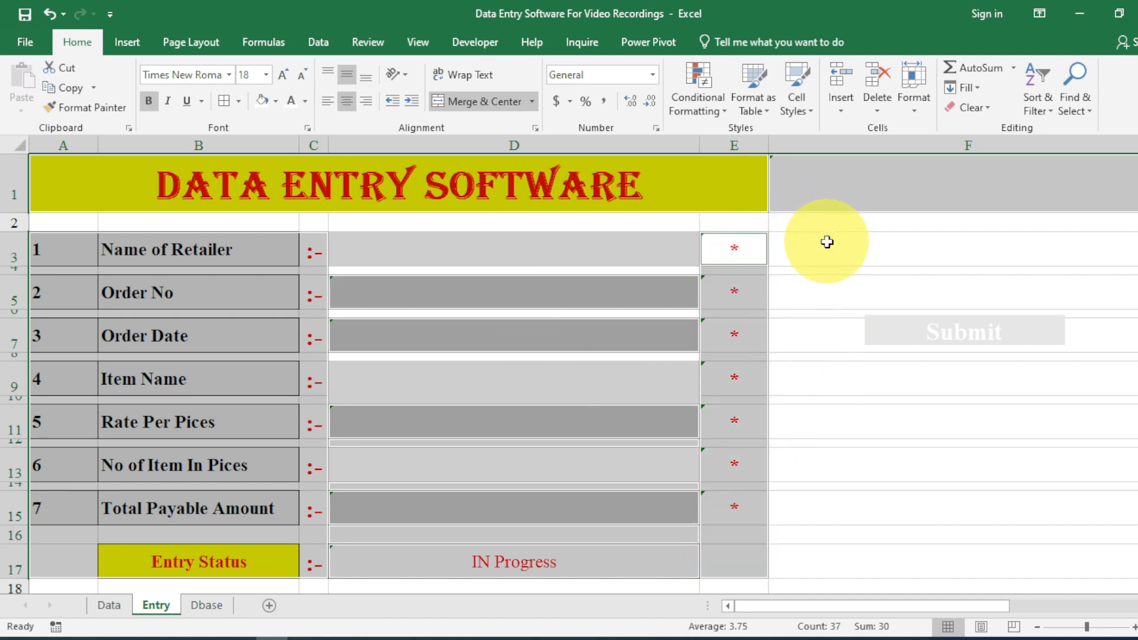
pyautogui.moveTo(826, 247); pyautogui.dragTo(842, 579)
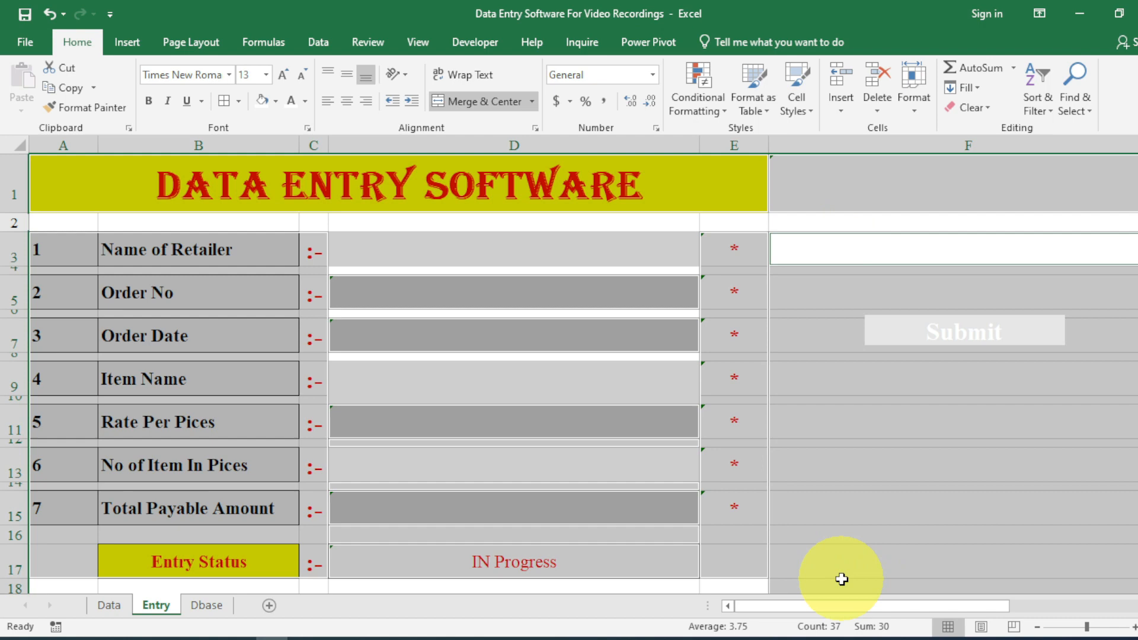
pyautogui.rightClick(824, 487)
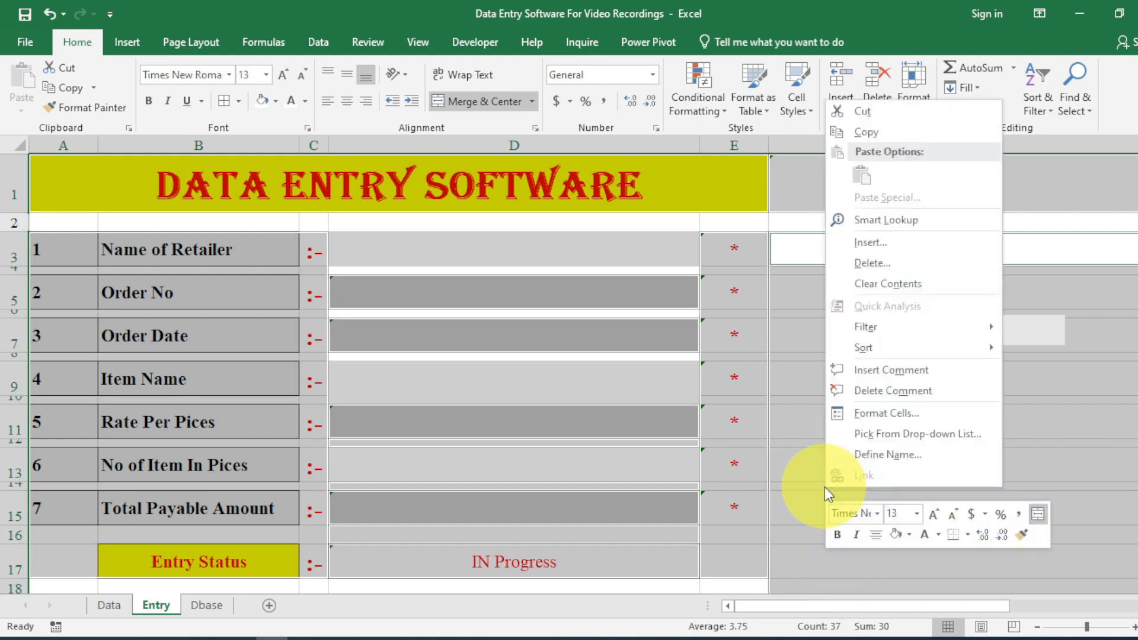
pyautogui.click(872, 413)
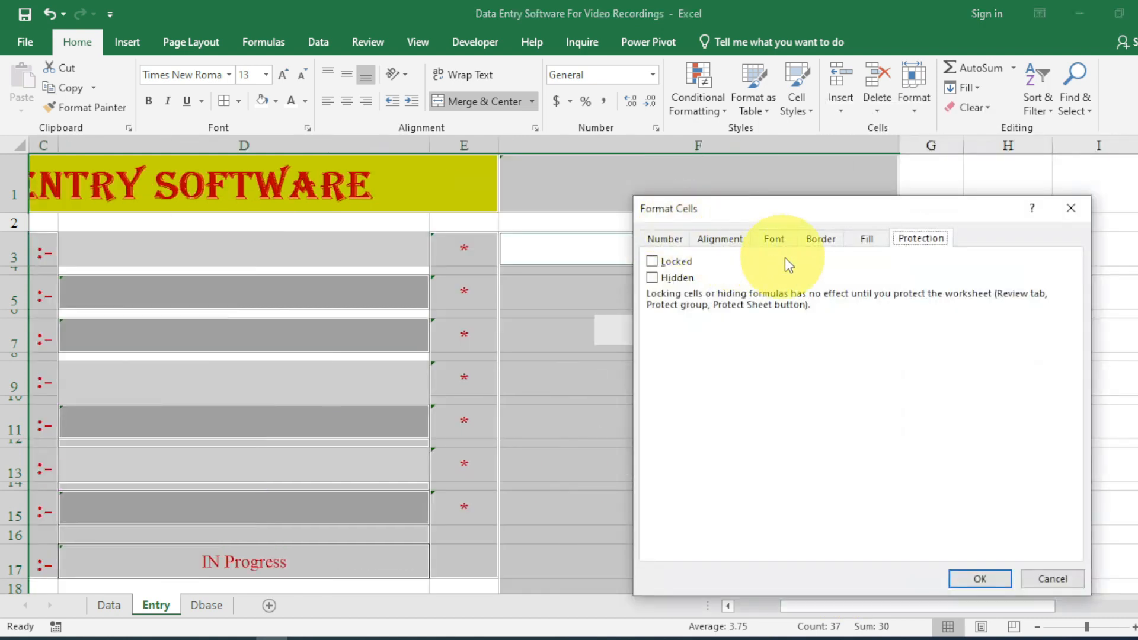
pyautogui.click(963, 573)
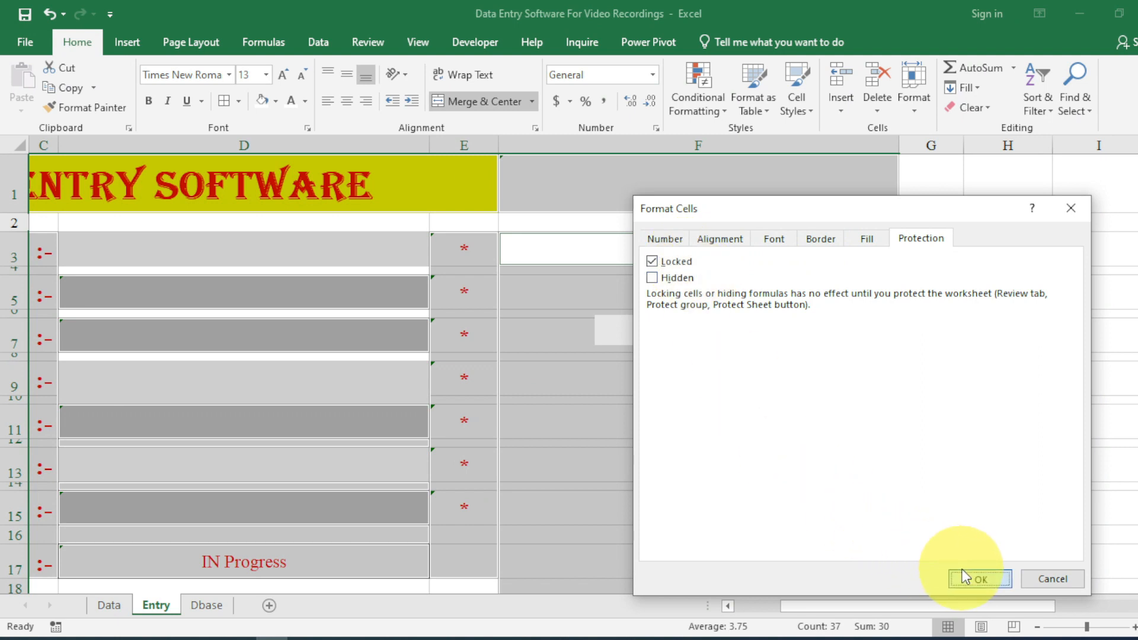
# Protect the Entry sheet with a password, entered and confirmed.
pyautogui.click(912, 109)
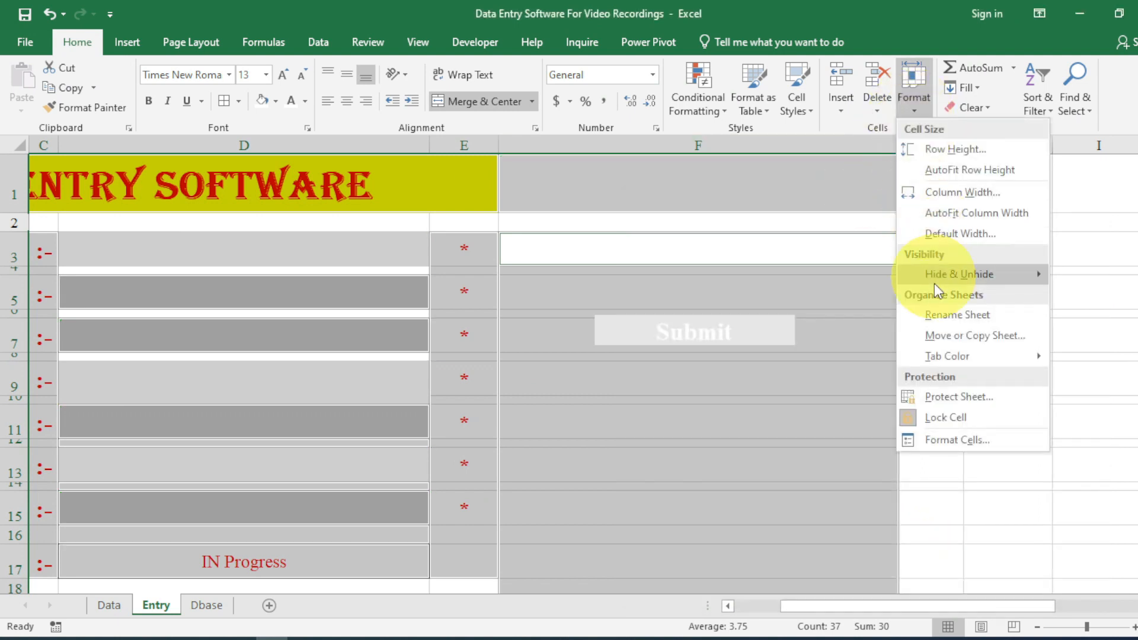
pyautogui.click(951, 415)
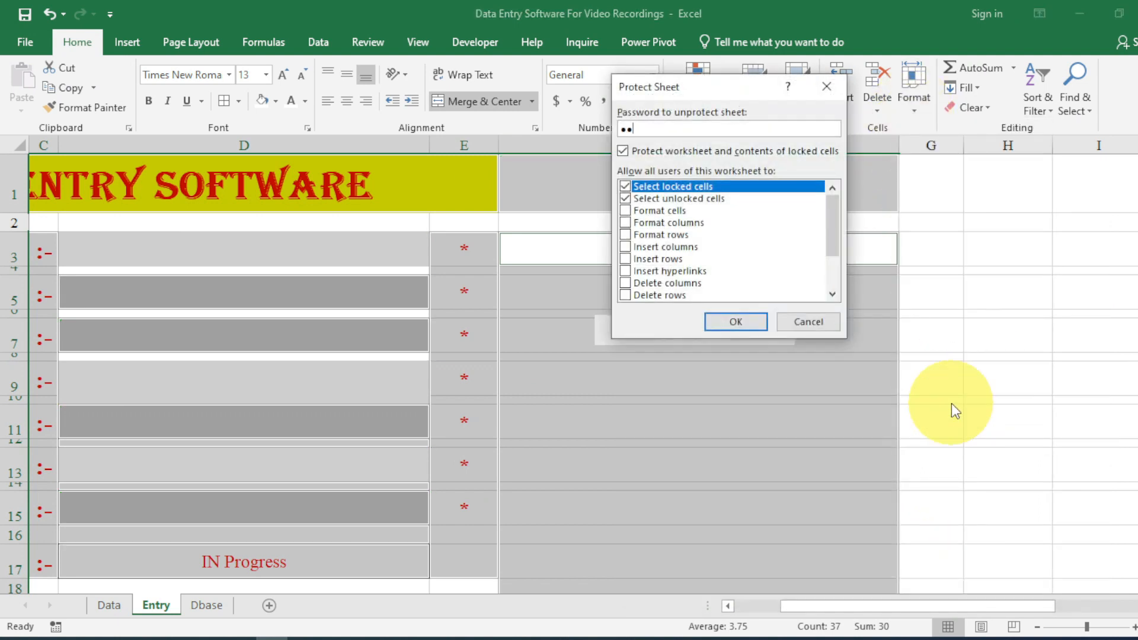
pyautogui.write('123')
pyautogui.press('Return')
pyautogui.write('12')
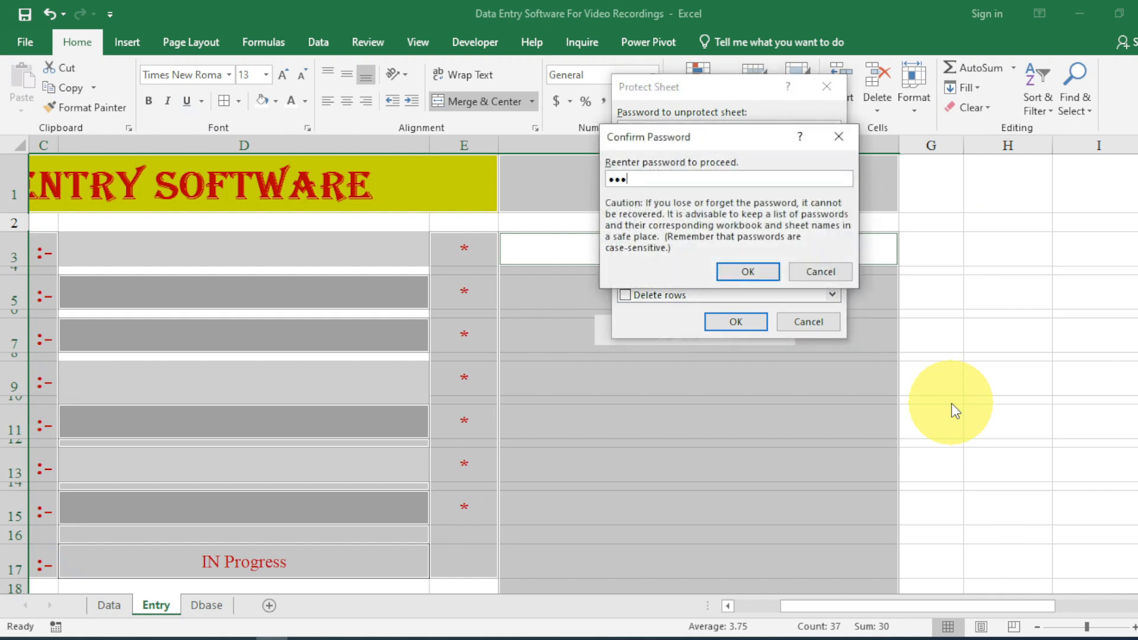
pyautogui.write('3')
pyautogui.press('Return')
pyautogui.moveTo(927, 617); pyautogui.dragTo(866, 613)
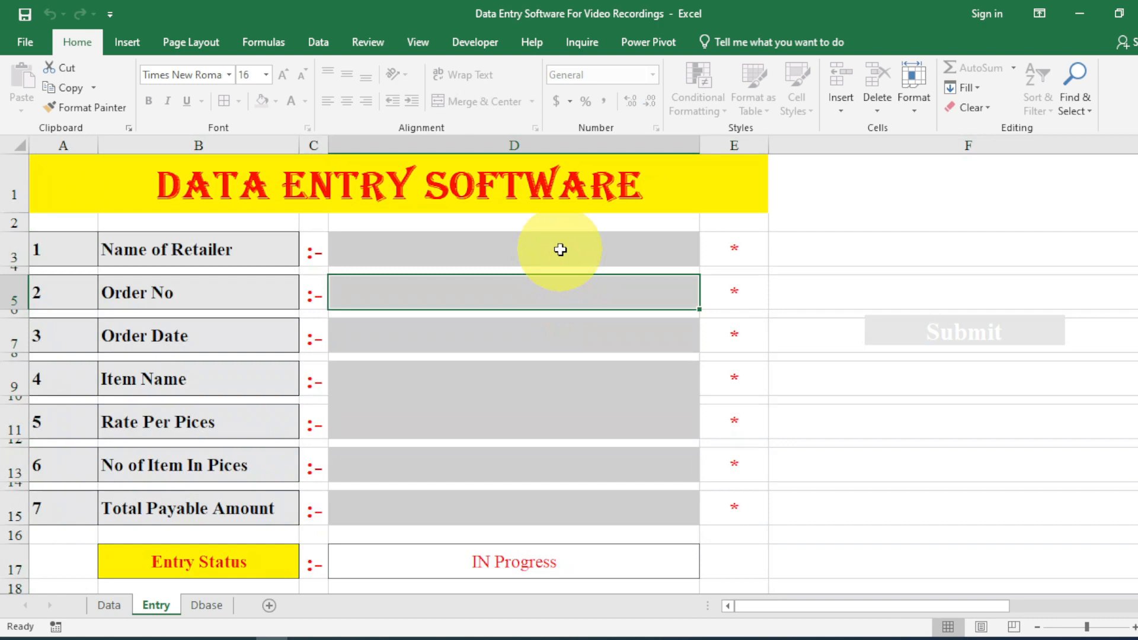
# Choose retailer Mahamaya Sales and confirm the Order No and Order Date cells are protected.
pyautogui.click(569, 248)
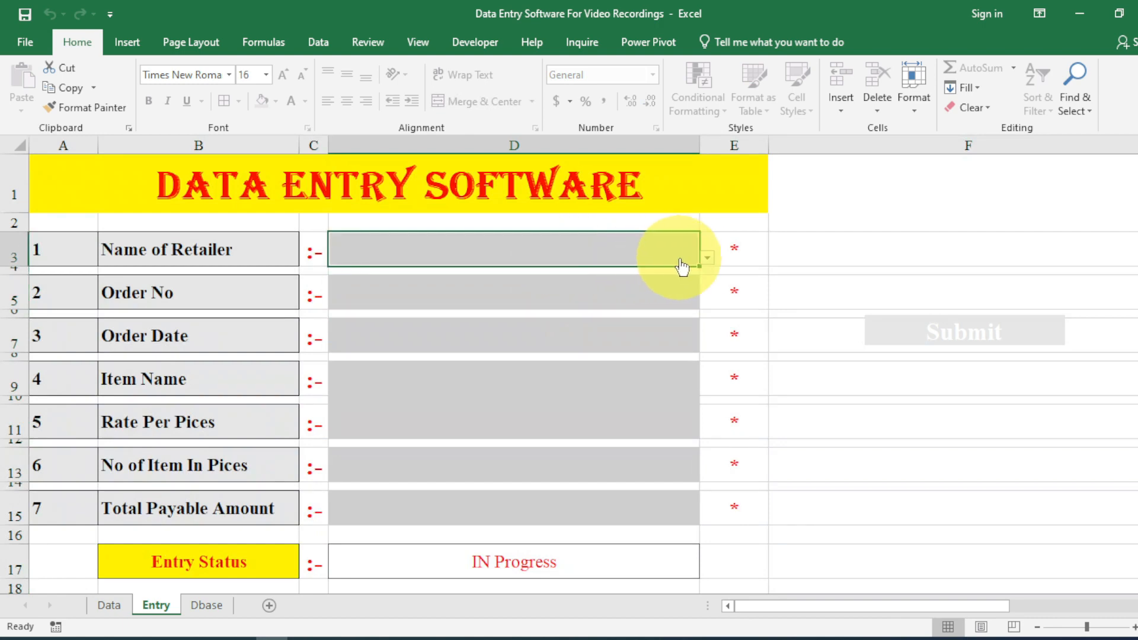
pyautogui.click(707, 258)
pyautogui.click(663, 300)
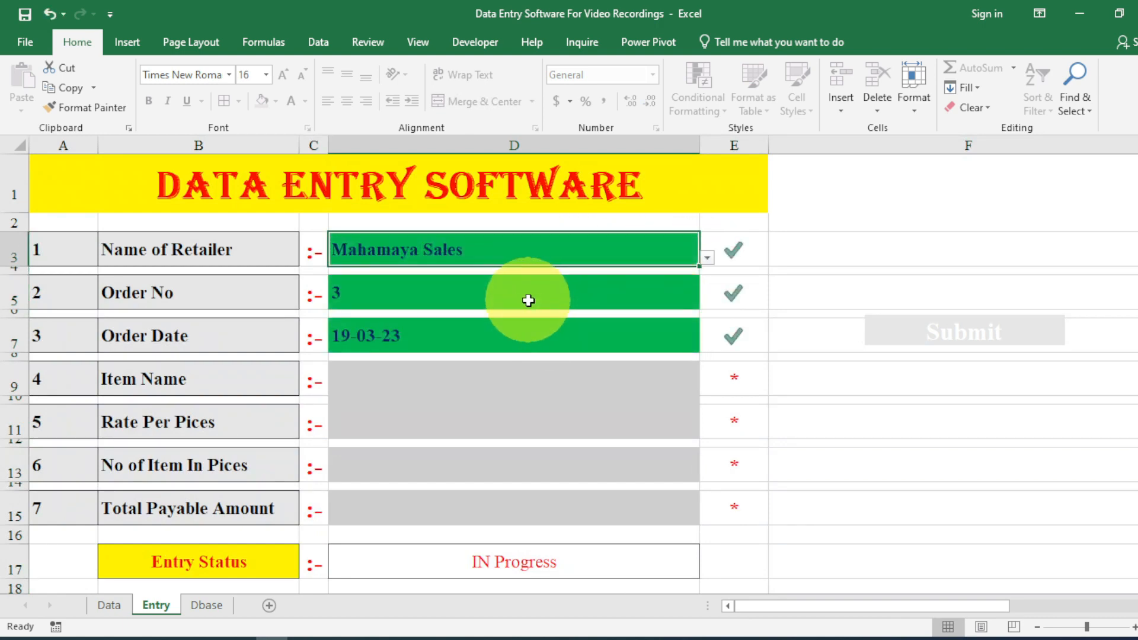
pyautogui.click(529, 300)
pyautogui.doubleClick(529, 304)
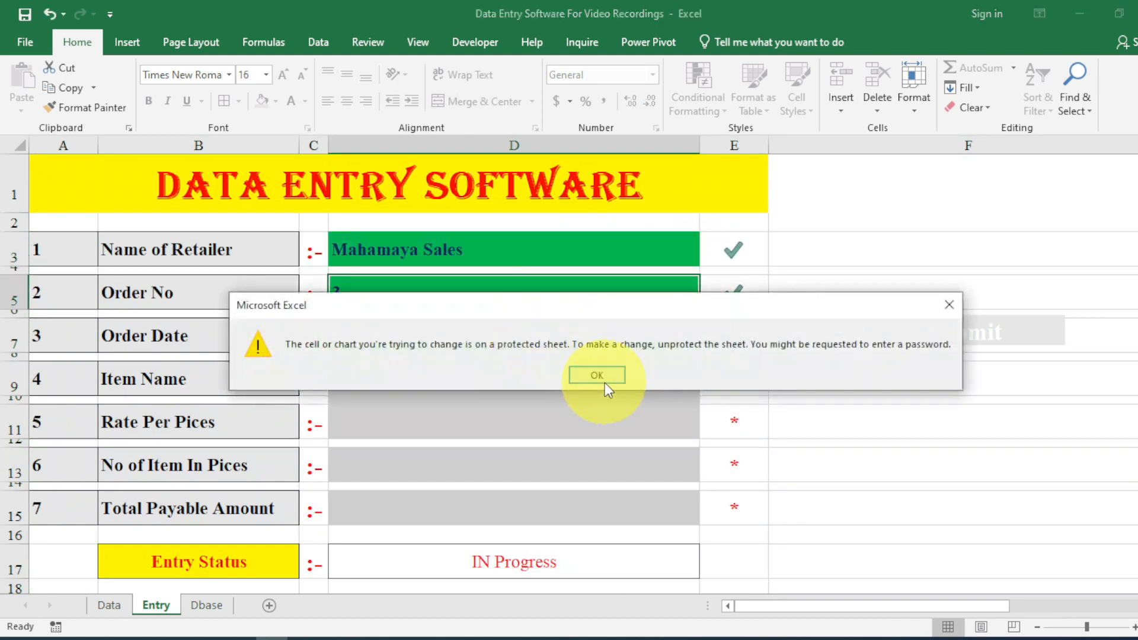
pyautogui.click(597, 375)
pyautogui.click(566, 343)
pyautogui.doubleClick(564, 343)
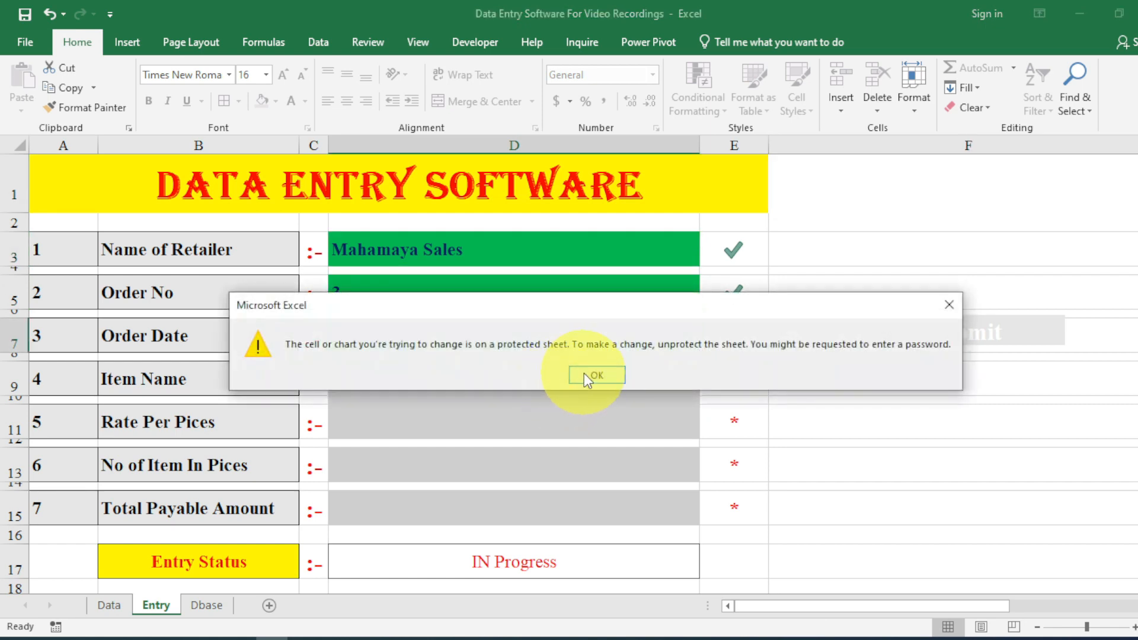
pyautogui.click(585, 374)
# Choose Mouse PS2, enter 35 pieces, and confirm Total Payable and Entry Status are protected.
pyautogui.click(471, 382)
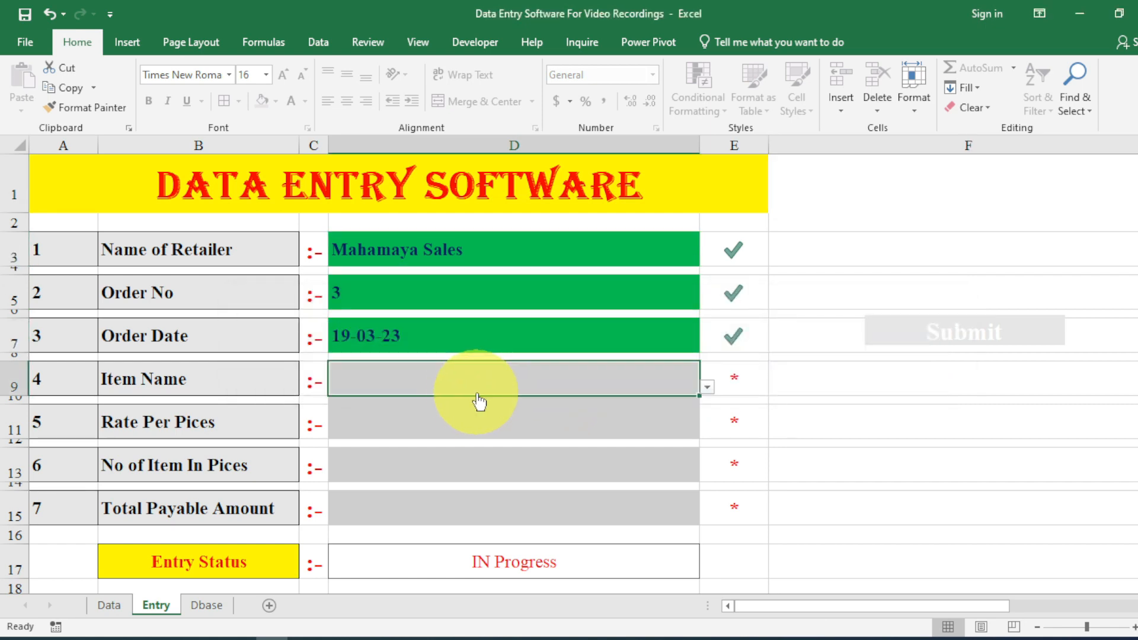
pyautogui.click(705, 390)
pyautogui.click(653, 426)
pyautogui.click(535, 480)
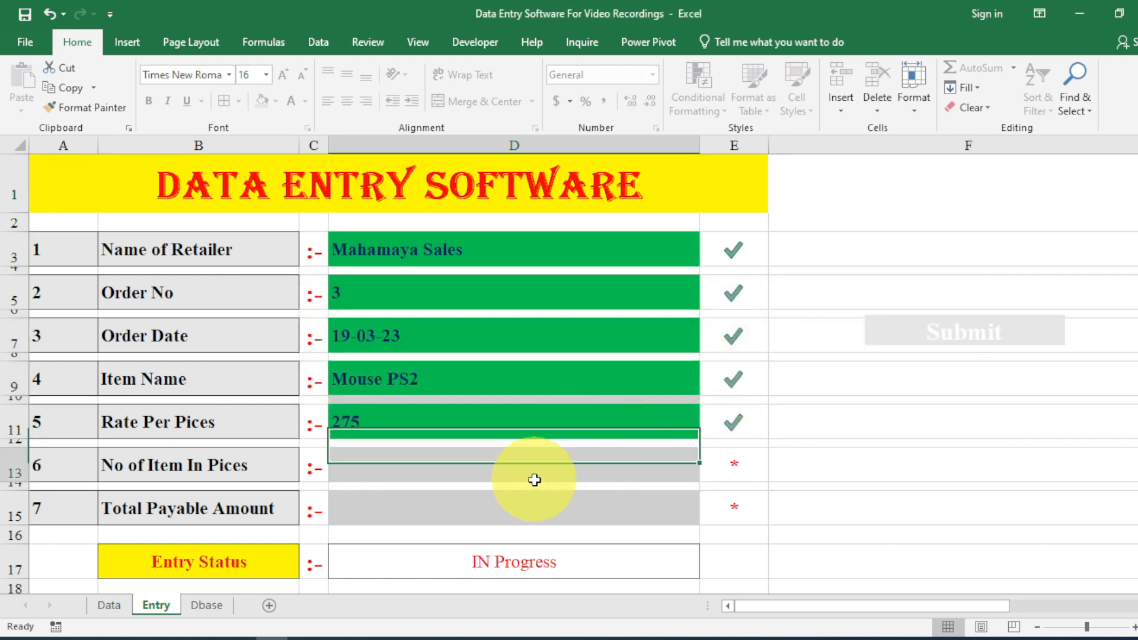
pyautogui.write('35')
pyautogui.press('Return')
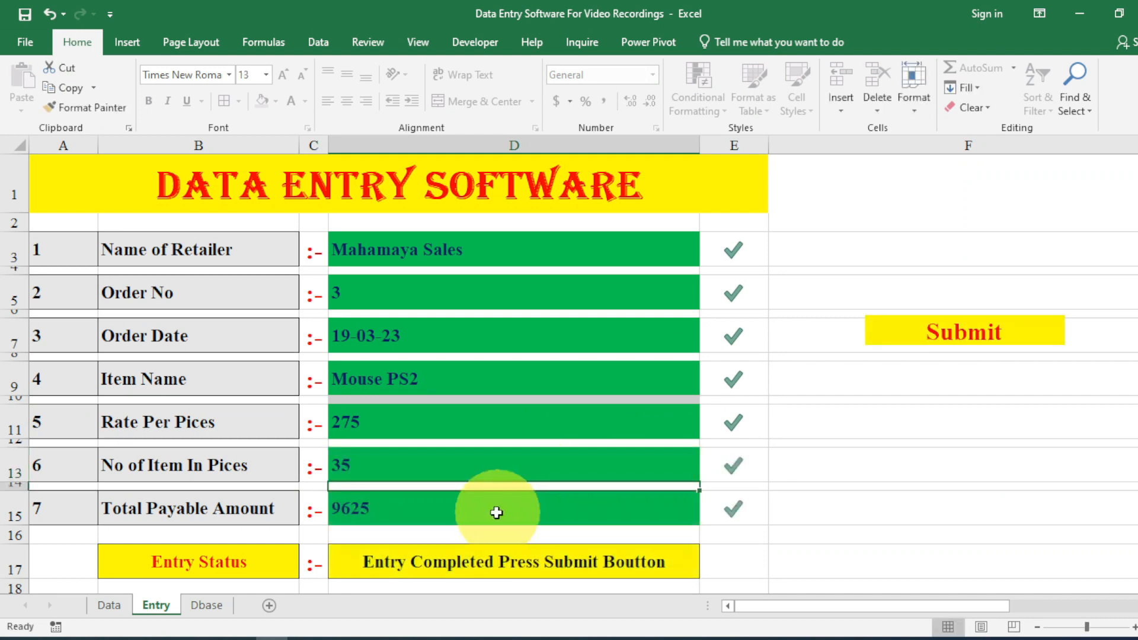
pyautogui.doubleClick(497, 513)
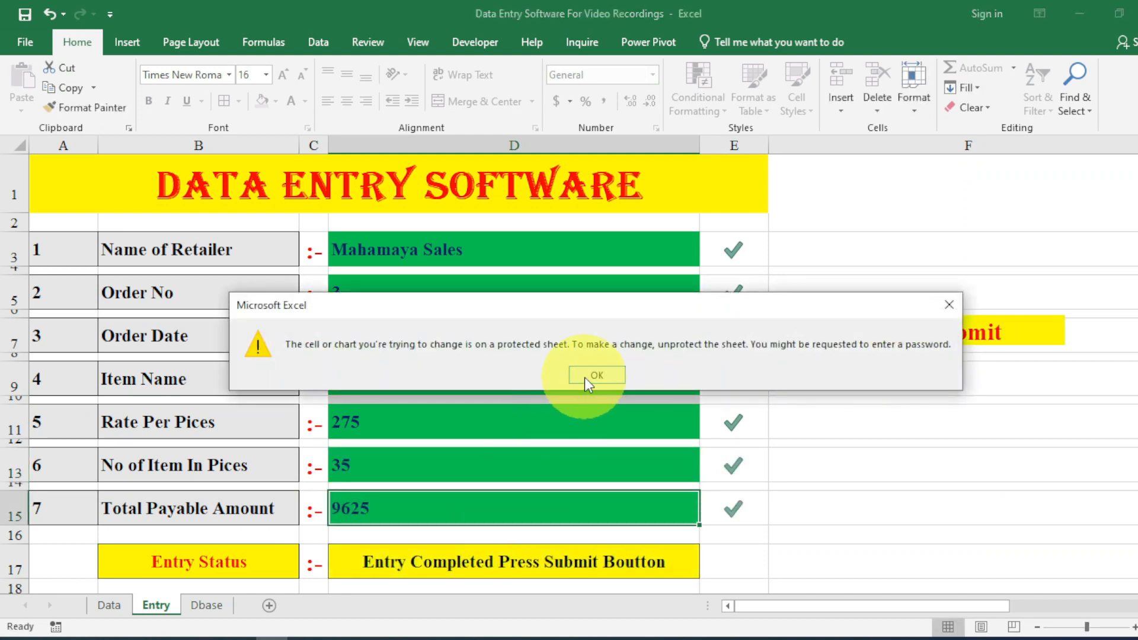
pyautogui.click(584, 378)
pyautogui.click(539, 556)
pyautogui.doubleClick(539, 556)
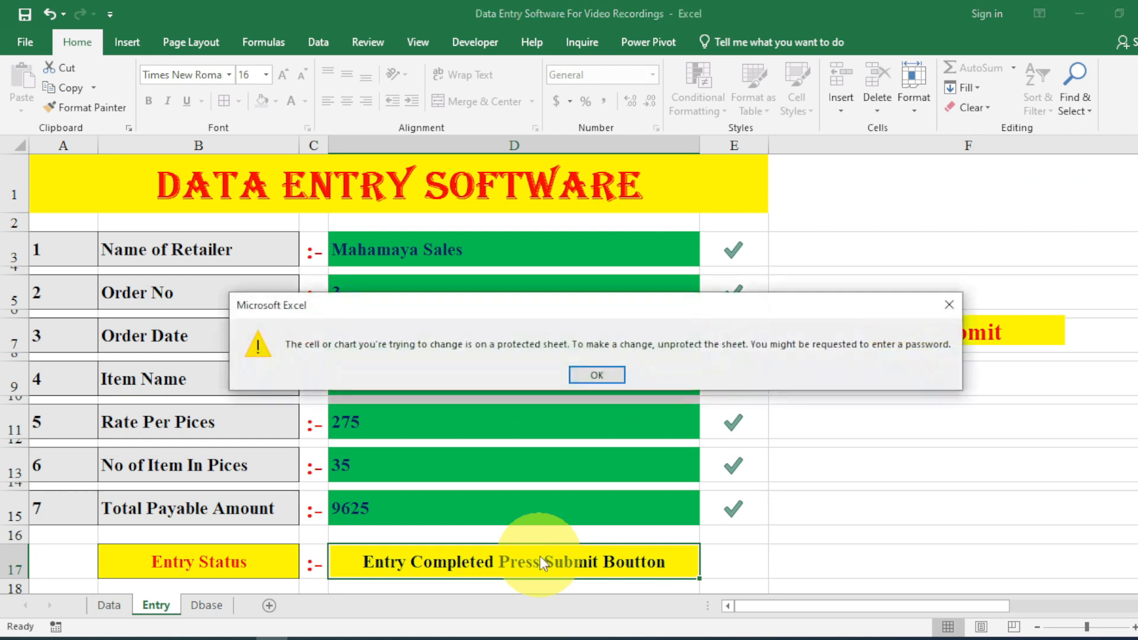
pyautogui.click(589, 382)
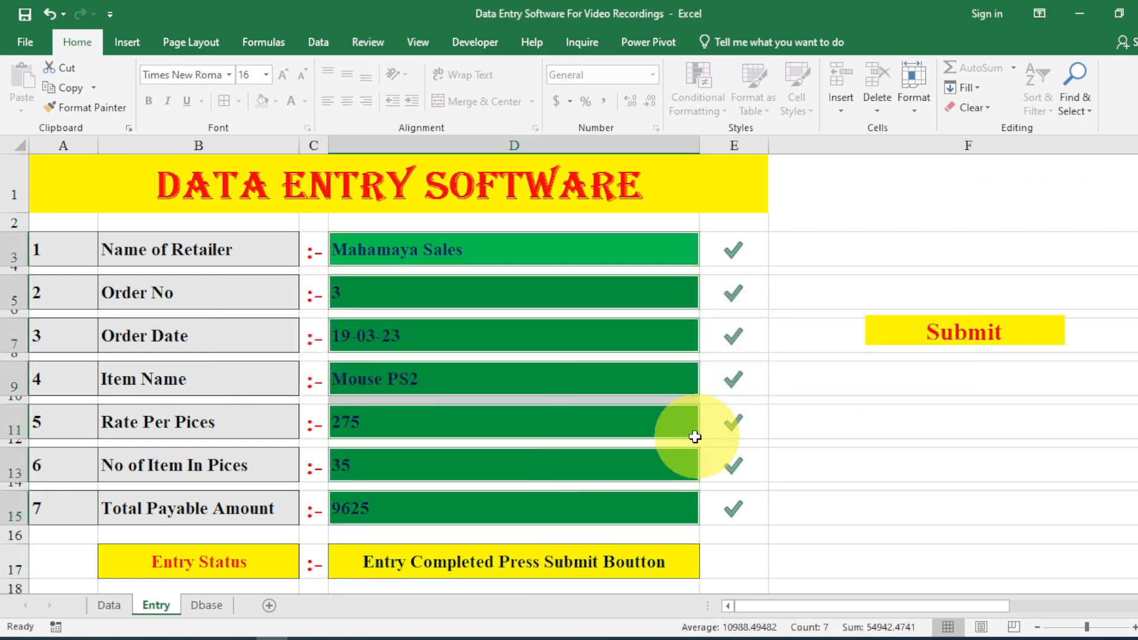
# Change the quantity to 105 pieces and submit the order.
pyautogui.click(450, 458)
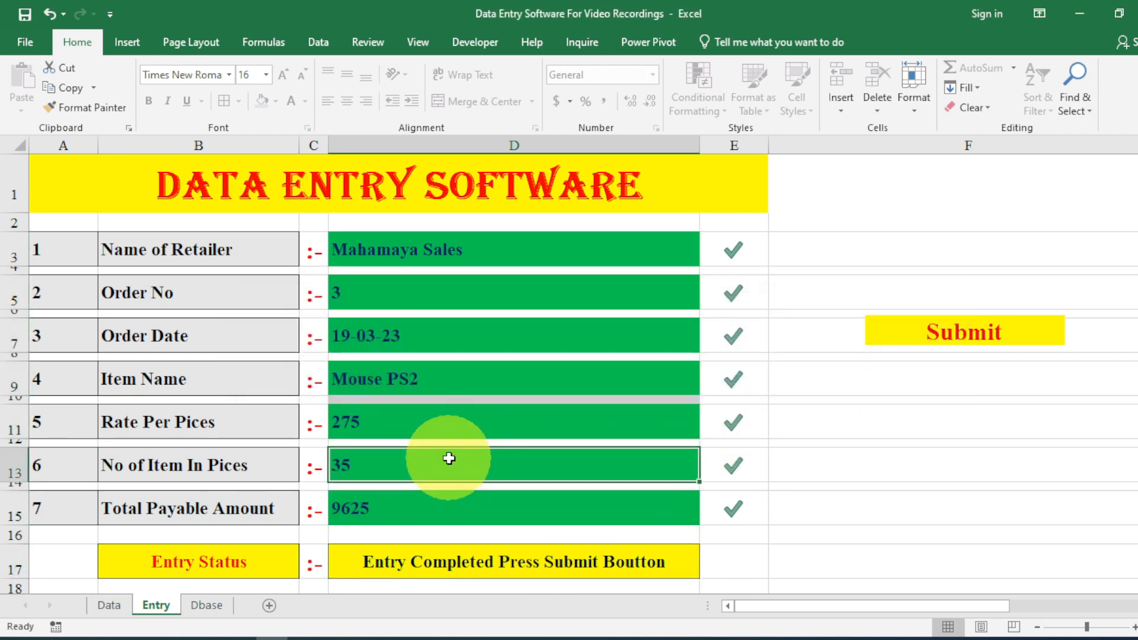
pyautogui.write('105')
pyautogui.press('Return')
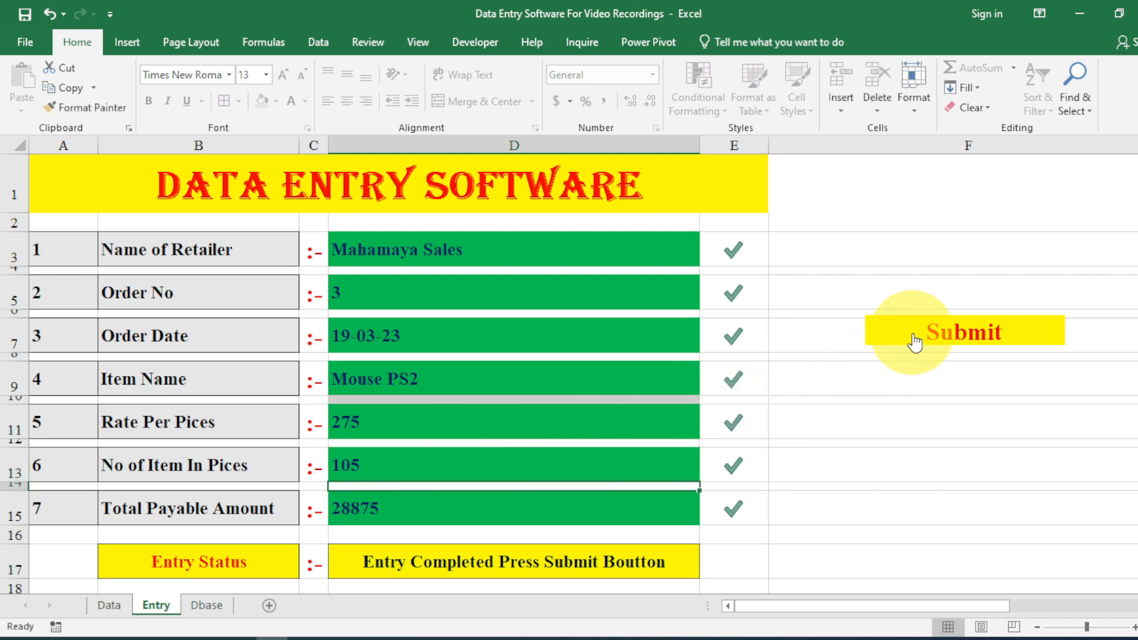
pyautogui.click(914, 342)
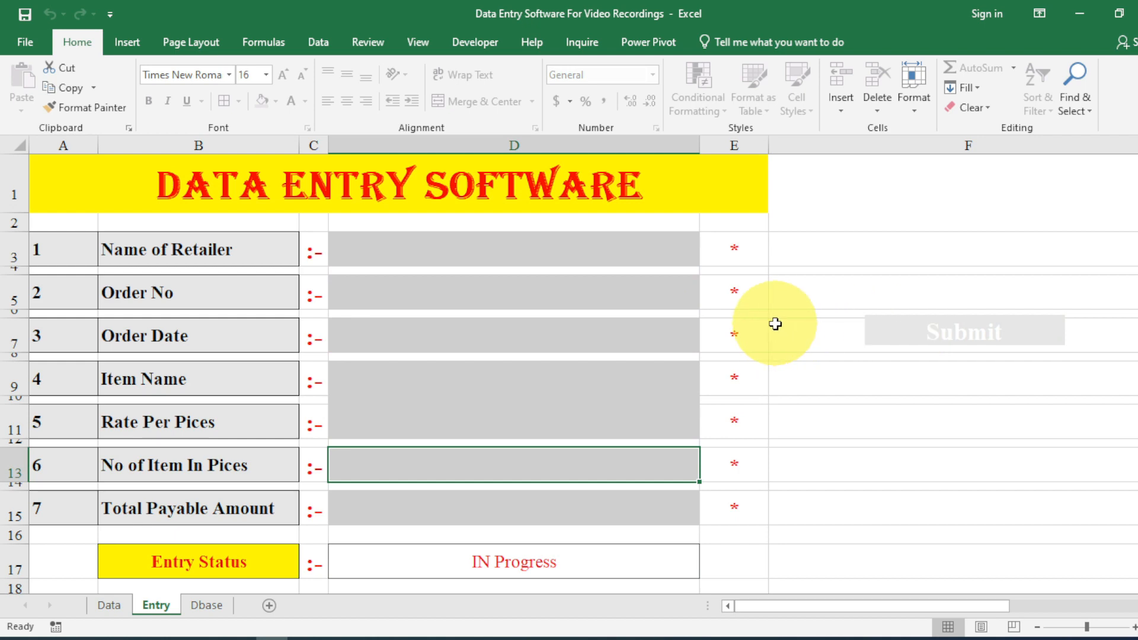
pyautogui.scroll(-8, 780, 340)
pyautogui.scroll(8, 773, 325)
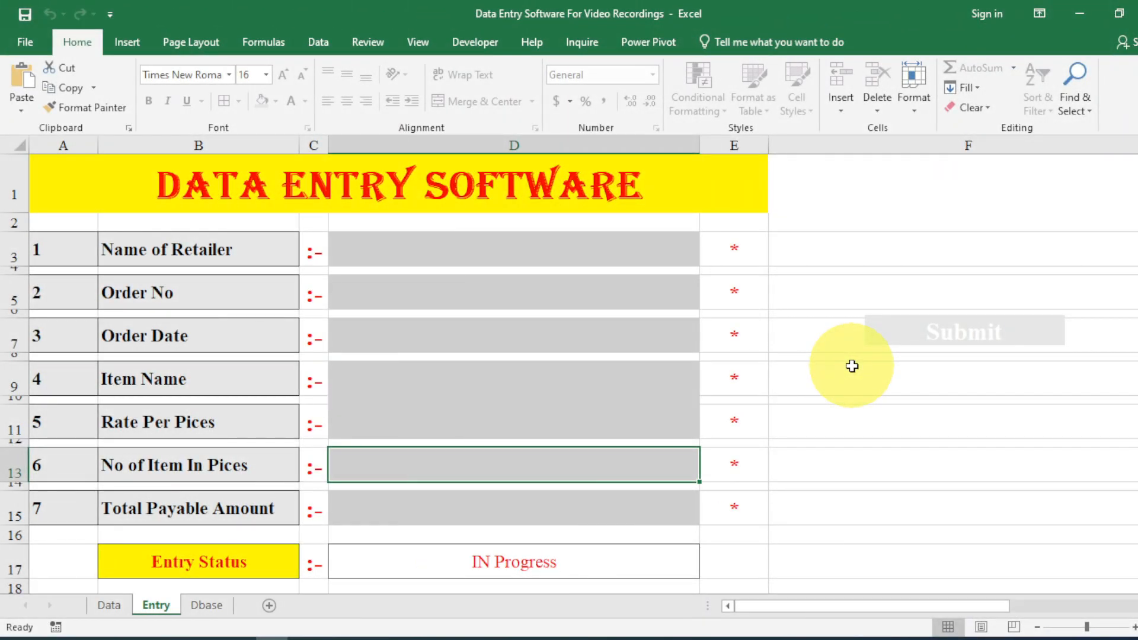
# Open Module1's Entry macro in the VBA editor and paste a screen-updating line at its start.
pyautogui.hotkey('alt', 'F11')
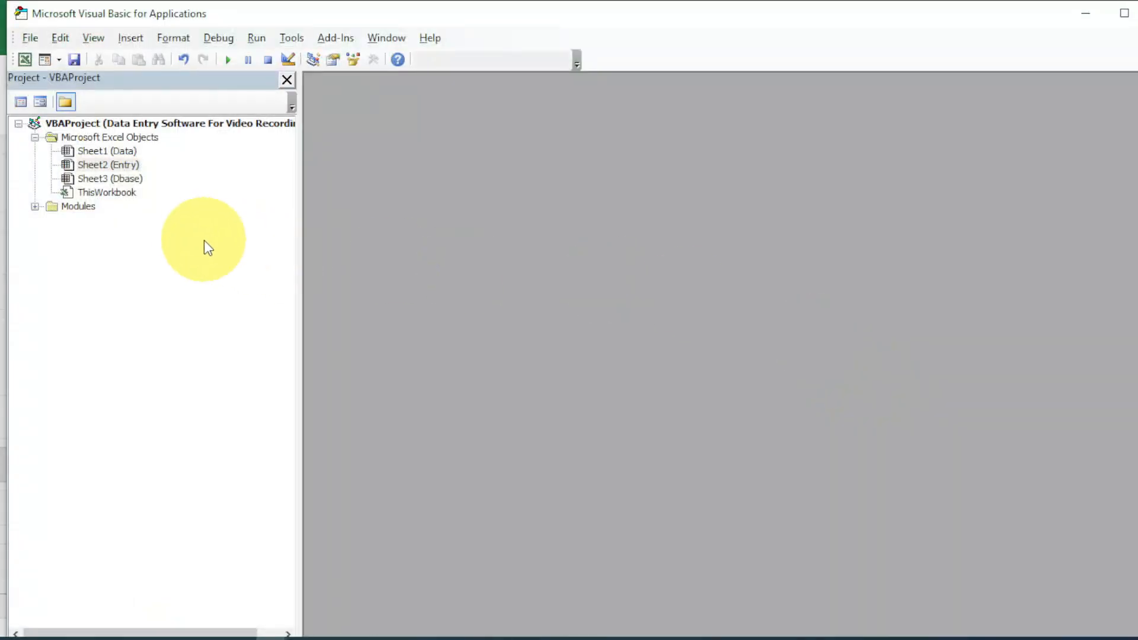
pyautogui.click(35, 207)
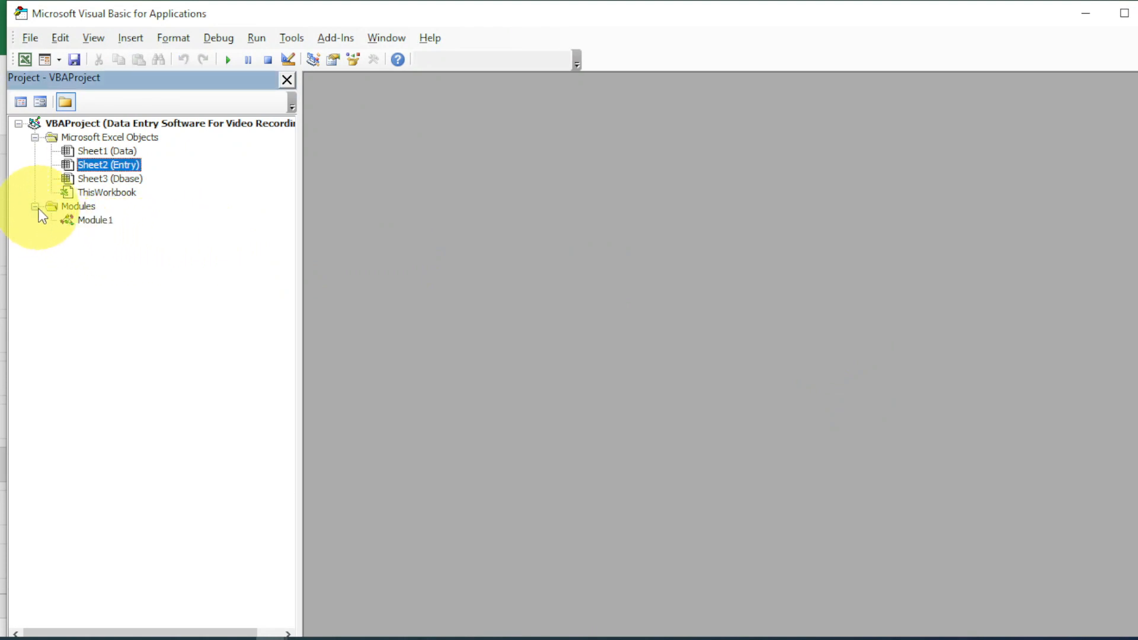
pyautogui.click(130, 38)
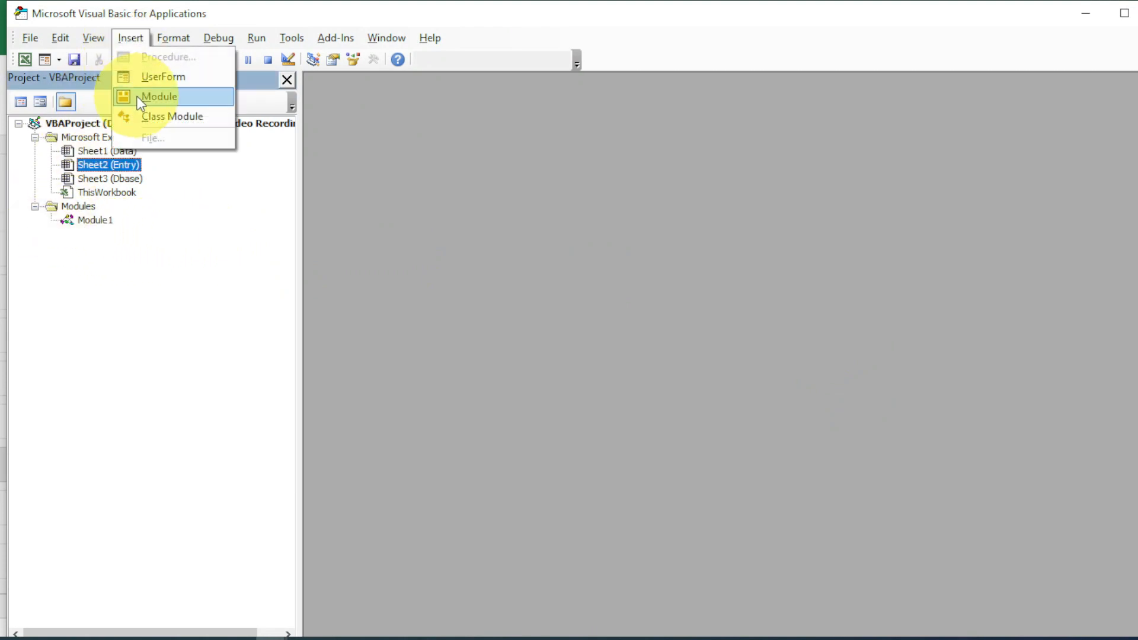
pyautogui.click(93, 217)
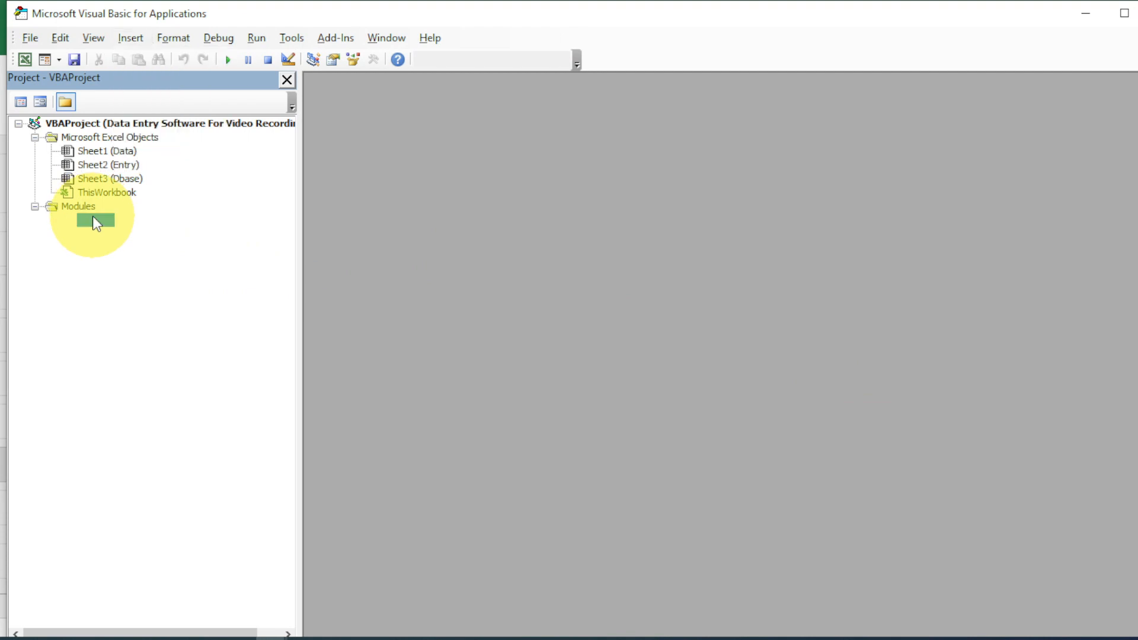
pyautogui.doubleClick(94, 219)
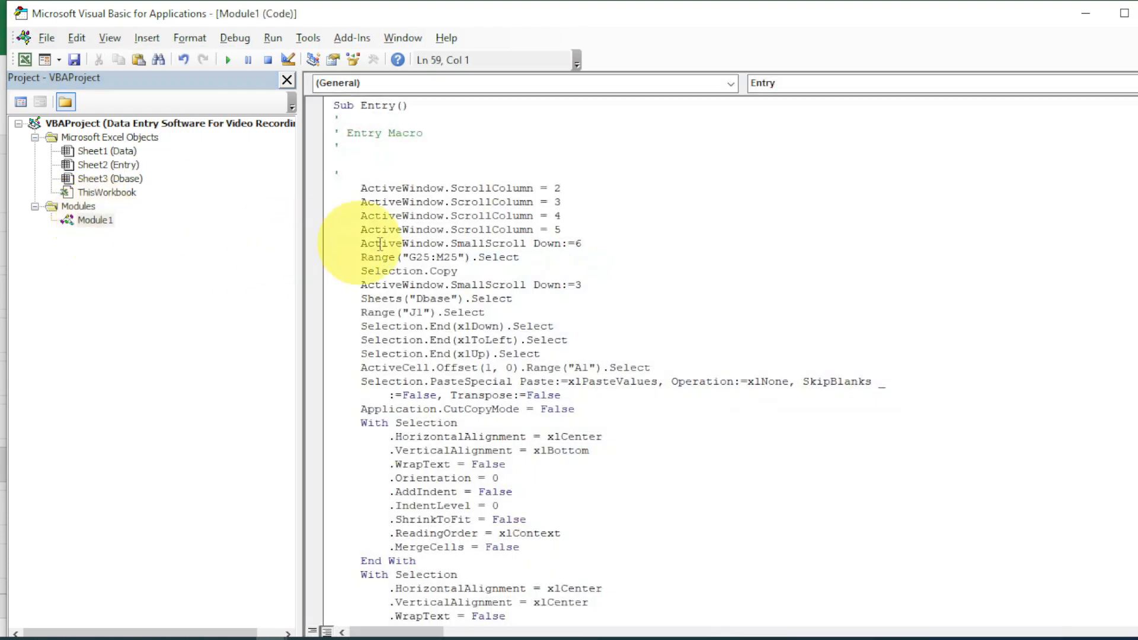
pyautogui.click(357, 176)
pyautogui.press('Return')
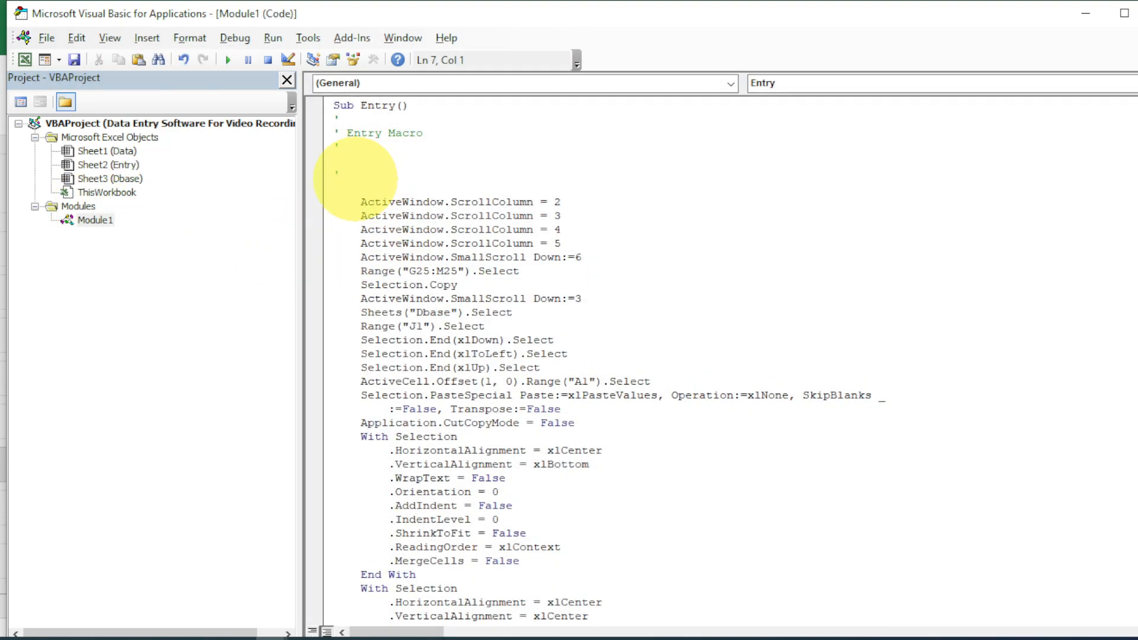
pyautogui.write('Application.ScreenUpdating = False')
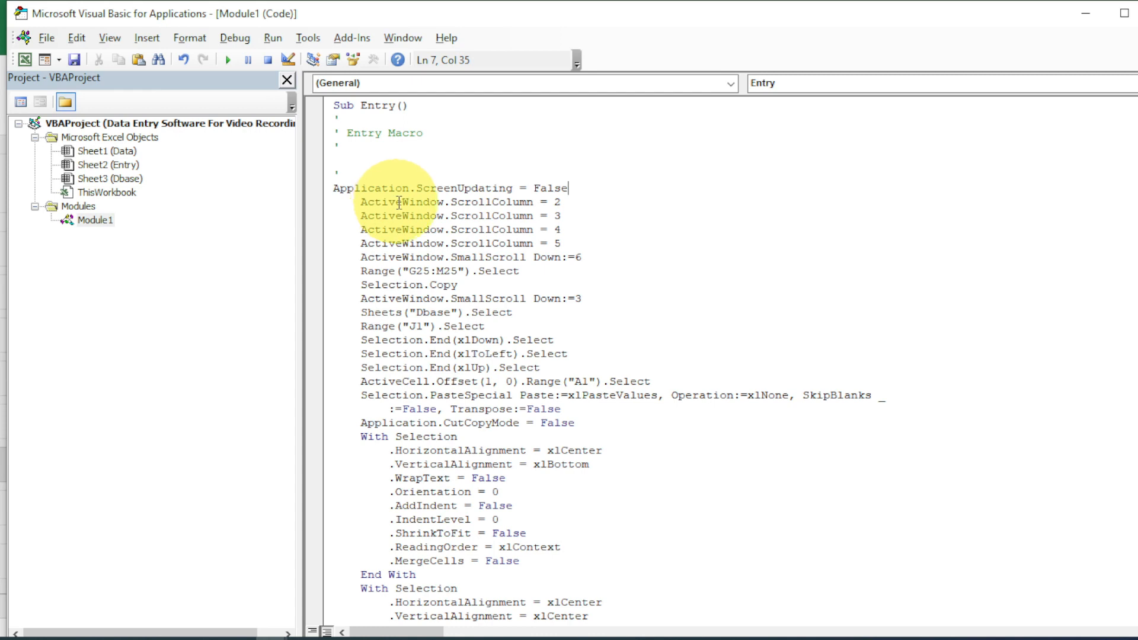
pyautogui.scroll(-7, 399, 202)
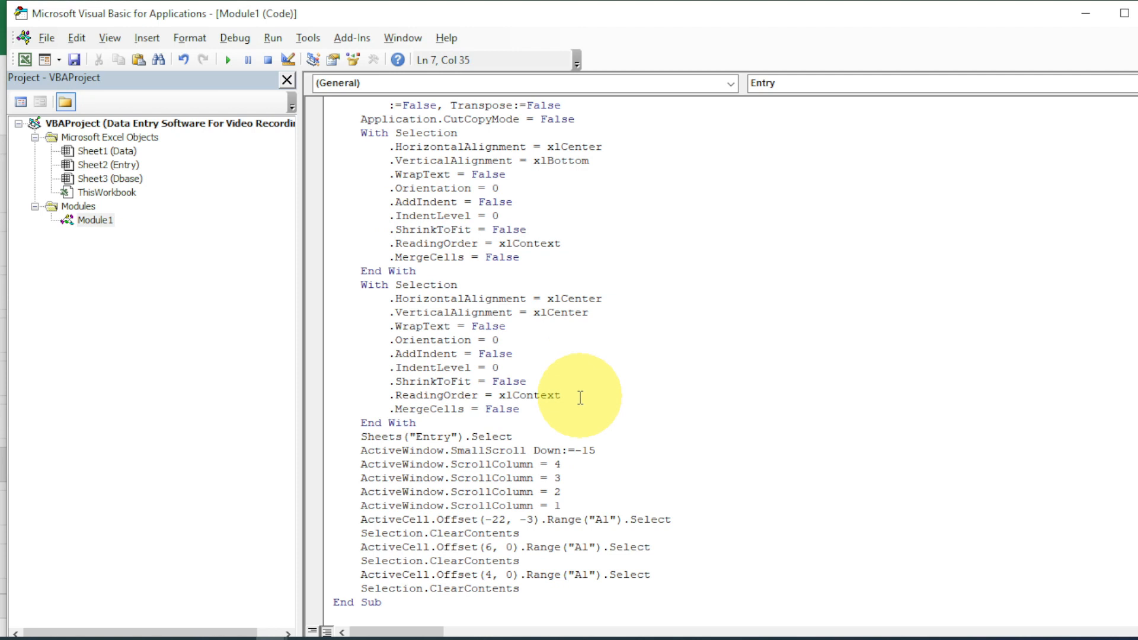
# Add msgbox ("Entry Completed Successfully") on a new line just above End Sub.
pyautogui.click(518, 590)
pyautogui.press('Return')
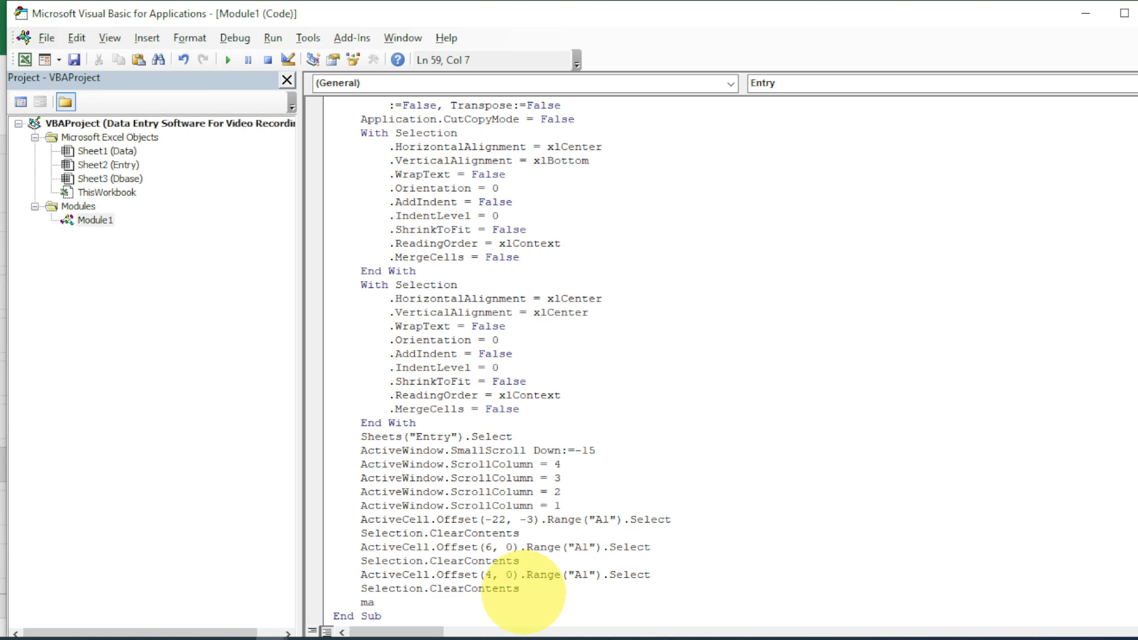
pyautogui.write('msgbox ')
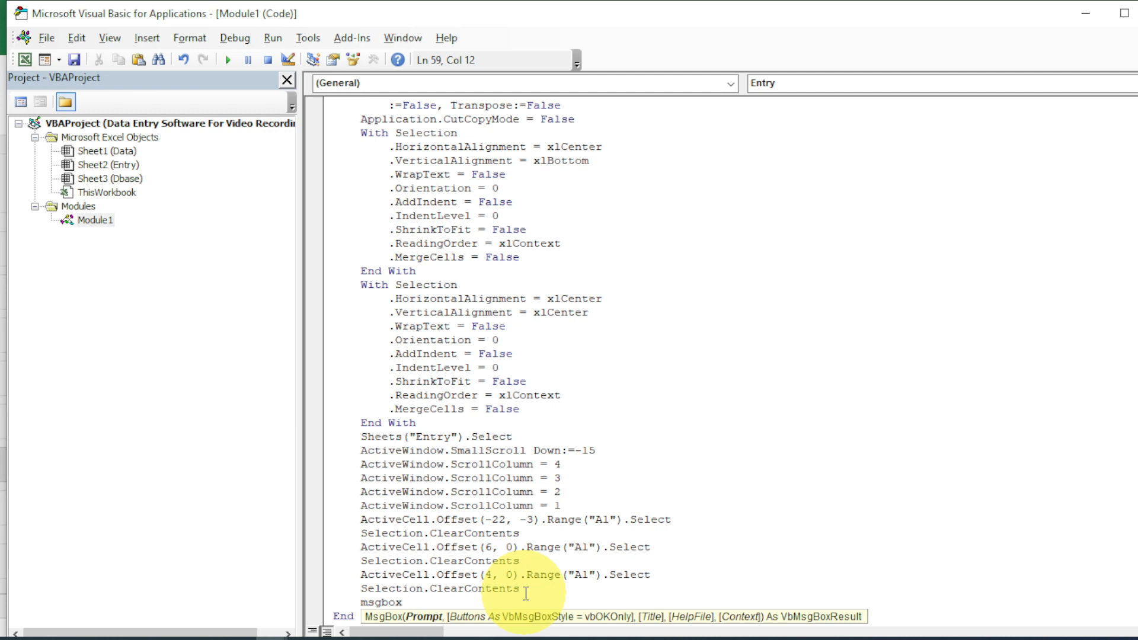
pyautogui.write('("Entry Completed Succ')
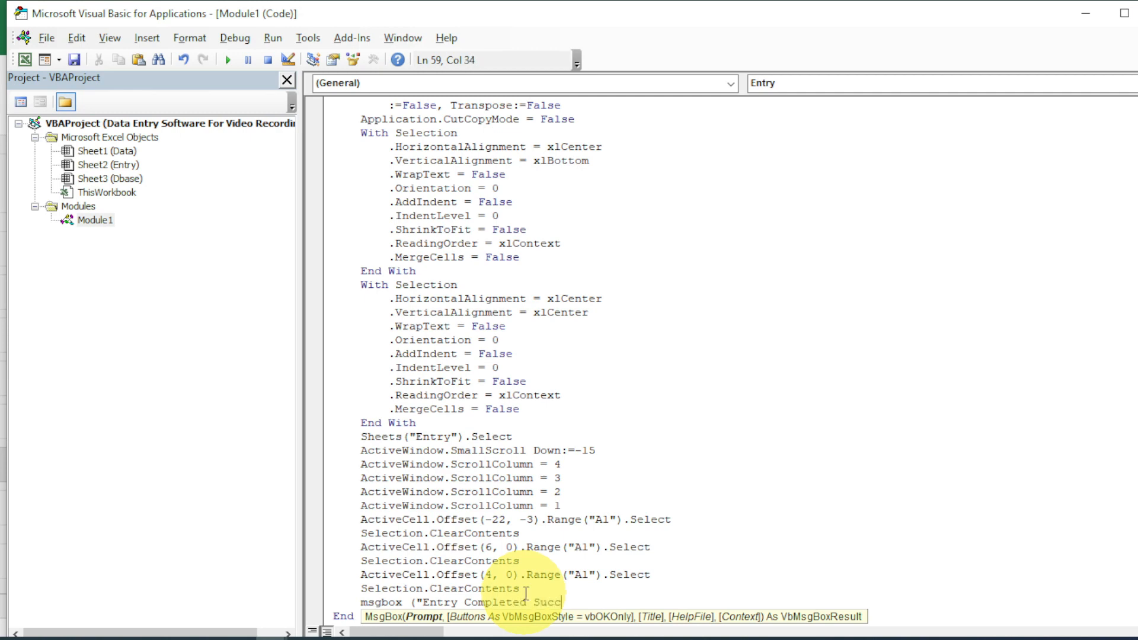
pyautogui.write('essfully")')
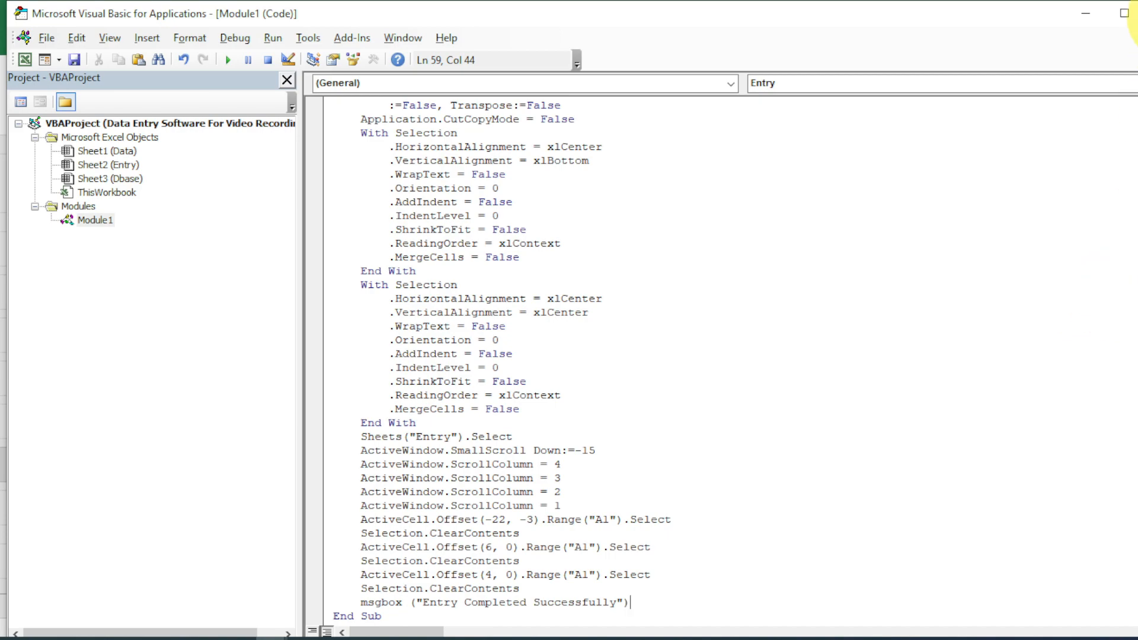
pyautogui.click(1137, 14)
# Fill the form with Mahamaya Sales, Mouse PS2 and 205 pieces.
pyautogui.click(520, 252)
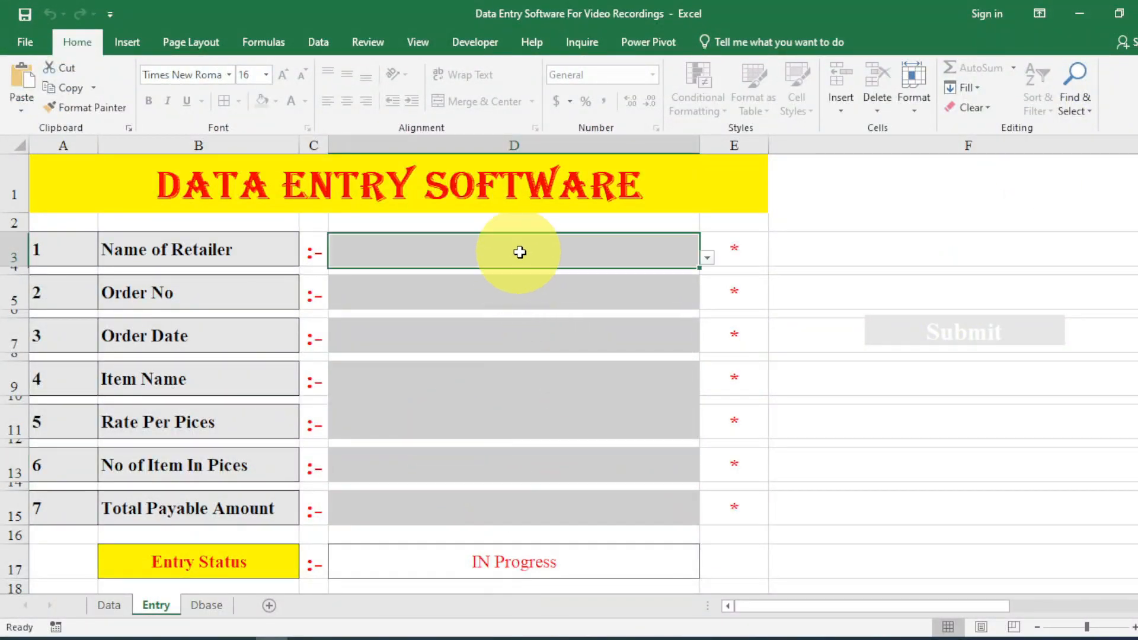
pyautogui.click(707, 258)
pyautogui.click(641, 314)
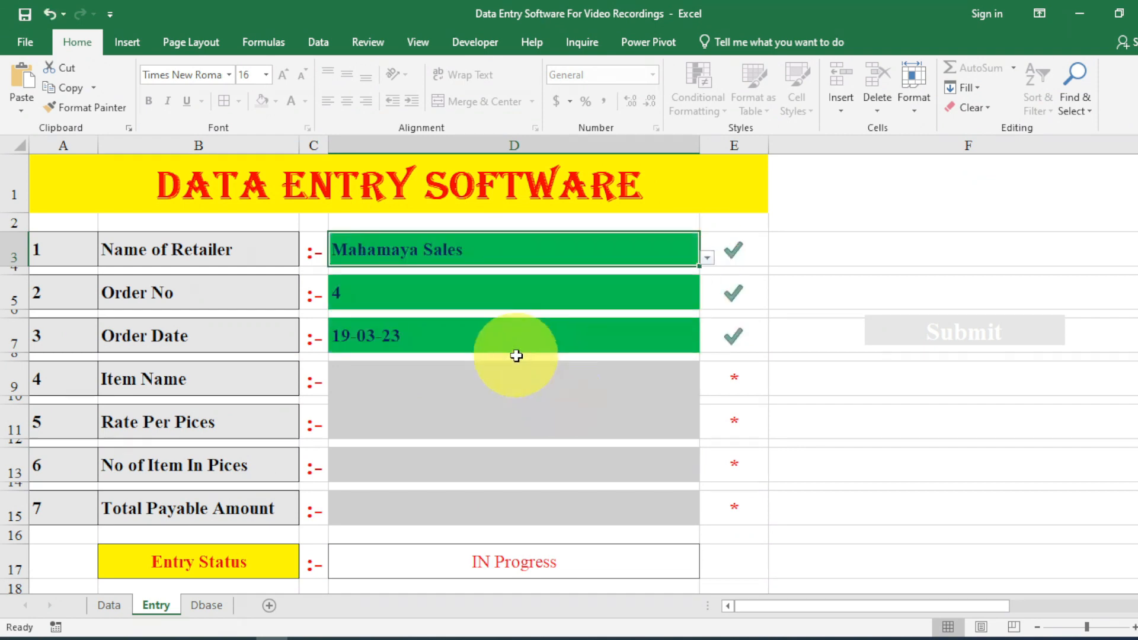
pyautogui.click(530, 388)
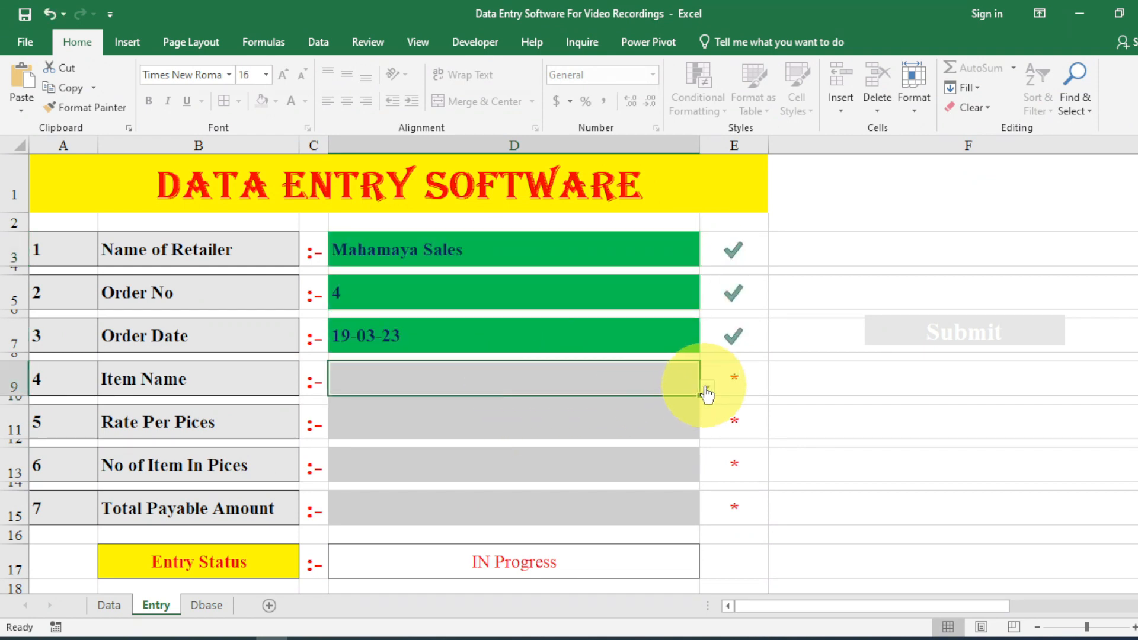
pyautogui.click(708, 394)
pyautogui.click(656, 427)
pyautogui.click(504, 468)
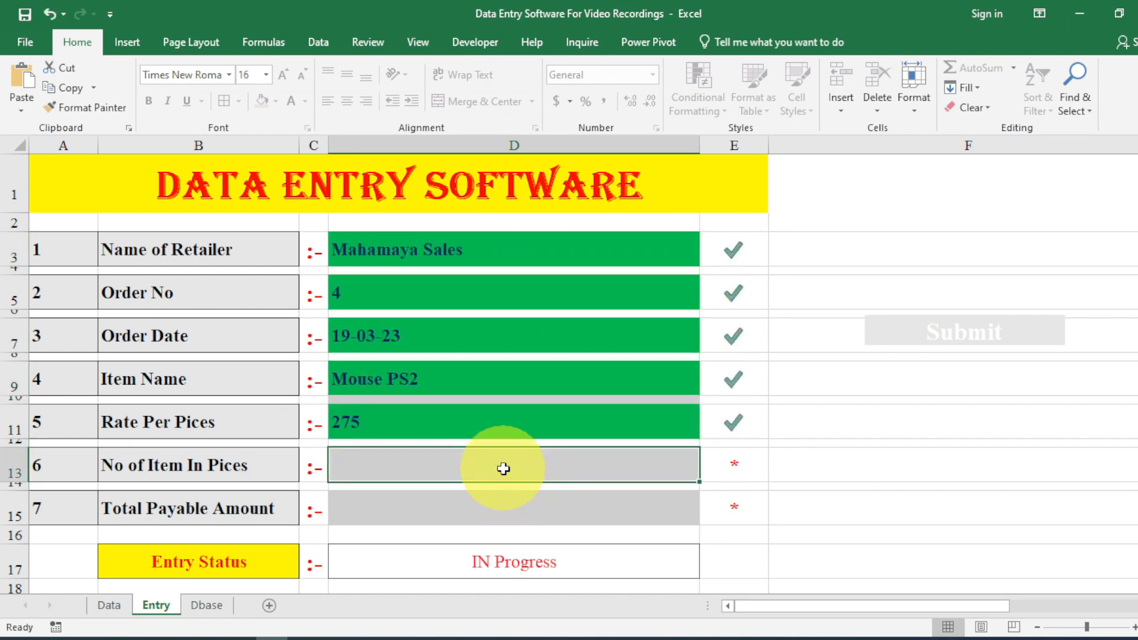
pyautogui.write('205')
pyautogui.press('Return')
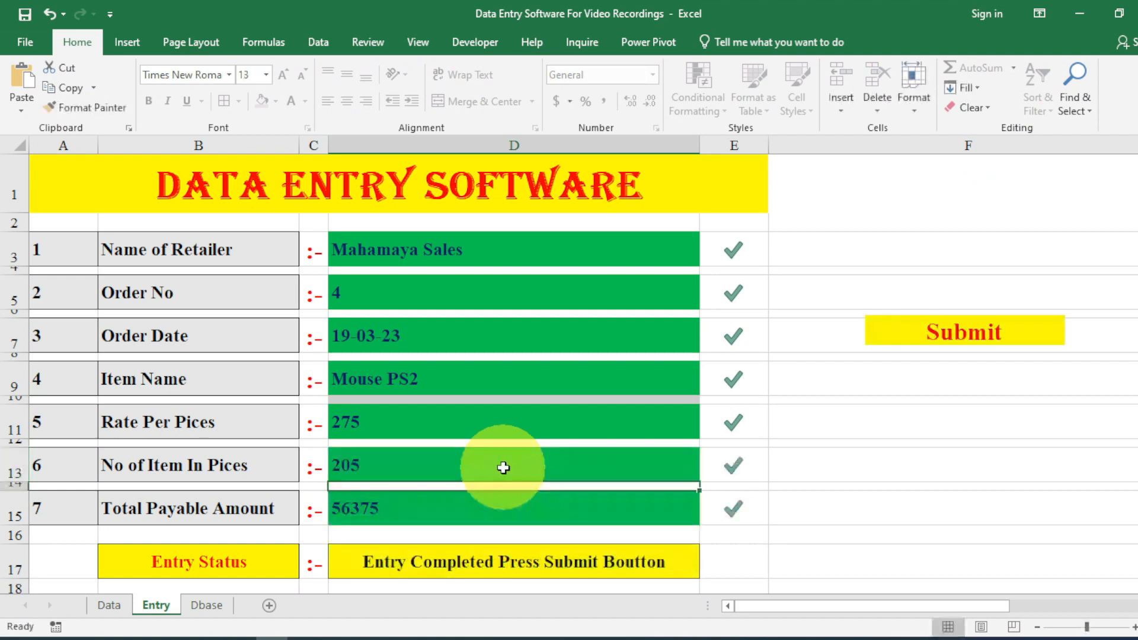
# Submit the order, dismiss the success message, and check the Dbase sheet.
pyautogui.click(942, 348)
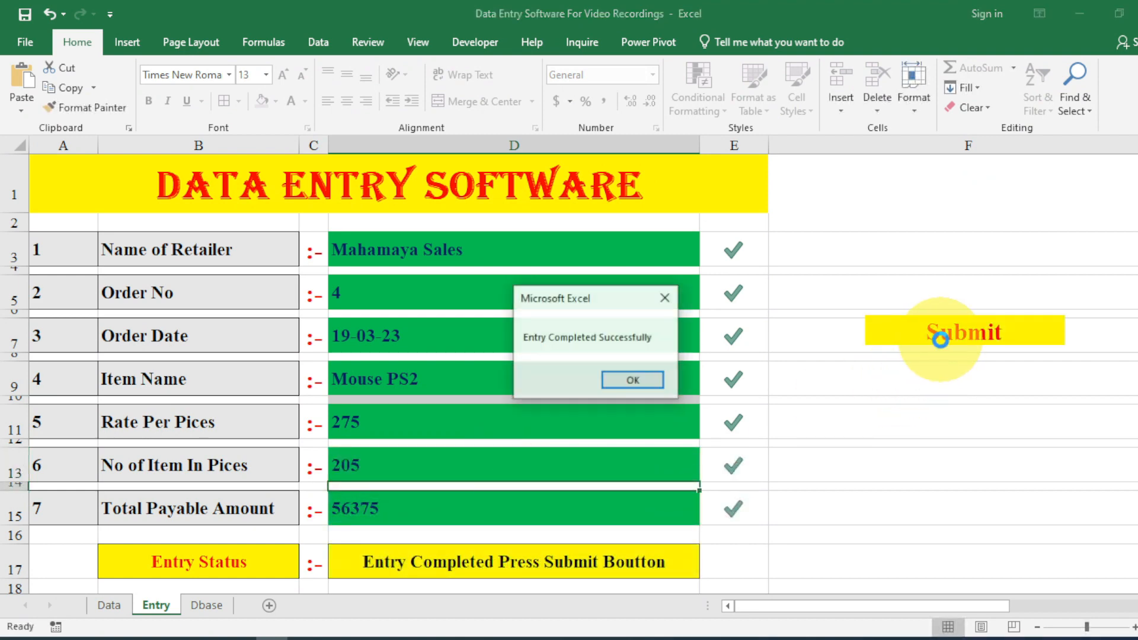
pyautogui.click(619, 386)
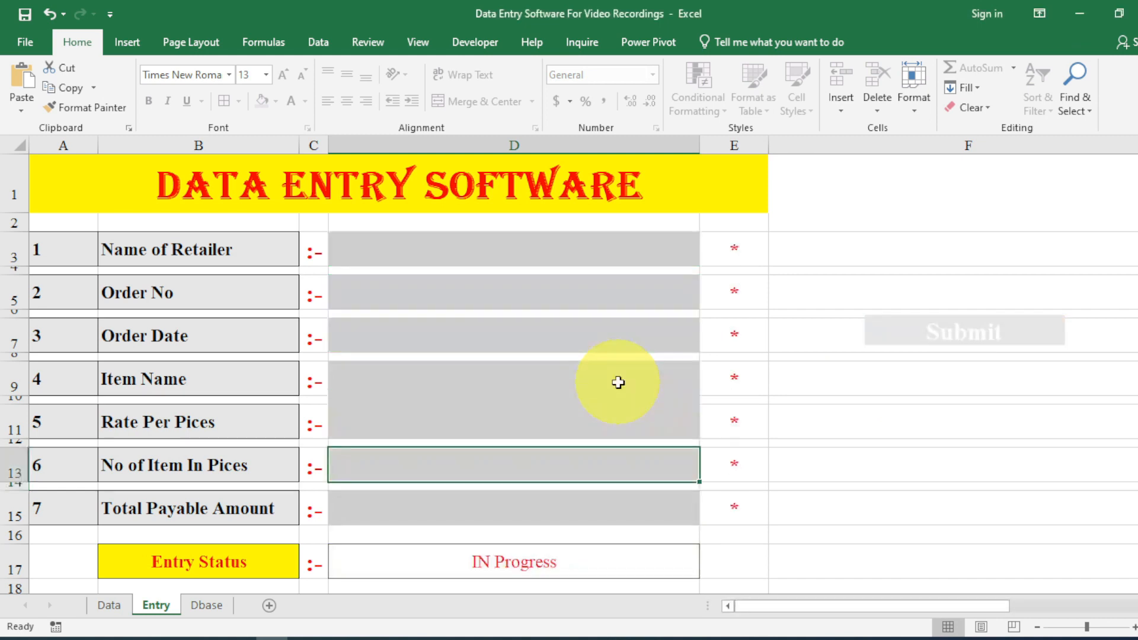
pyautogui.click(208, 605)
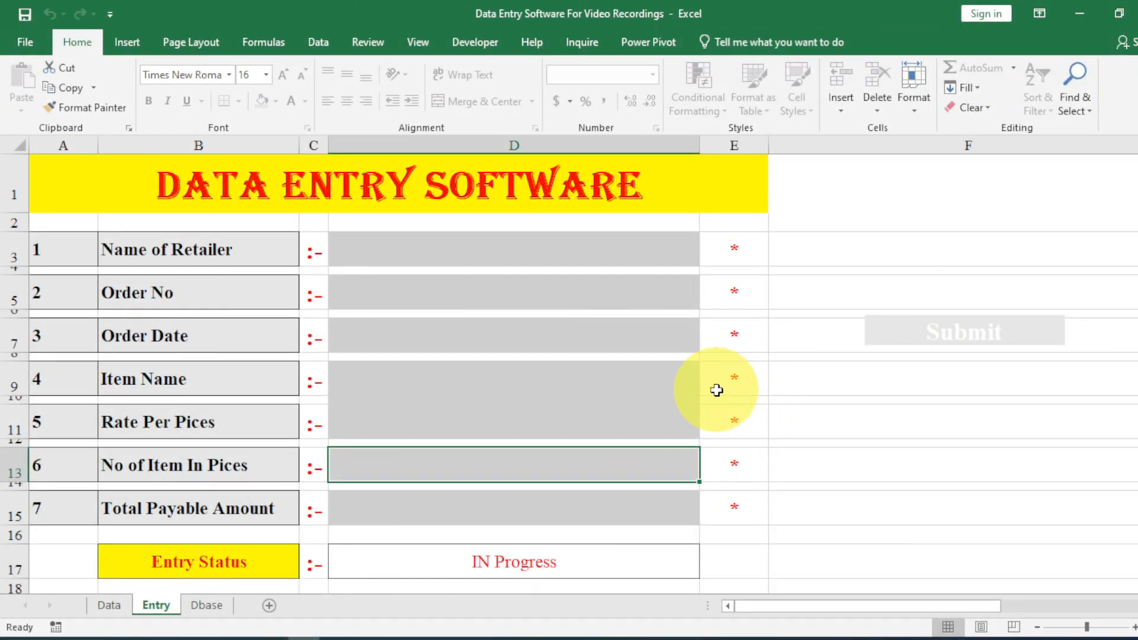
# Set the Entry sheet's ScrollArea property to A1:E23 in the VBA Properties window.
pyautogui.hotkey('alt', 'F11')
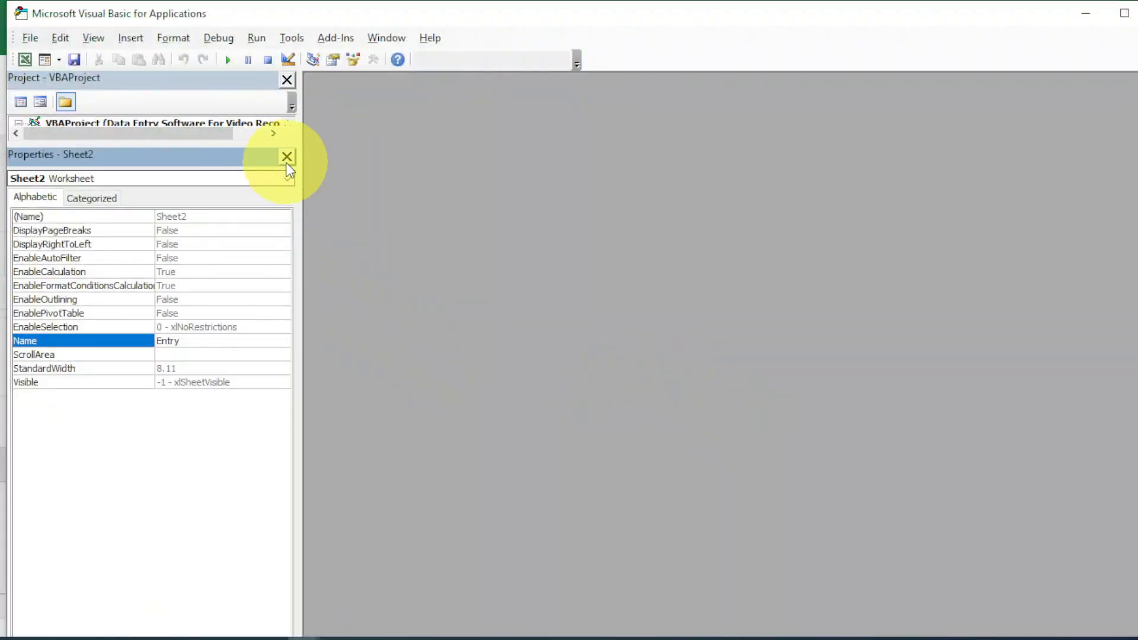
pyautogui.click(287, 156)
pyautogui.click(103, 165)
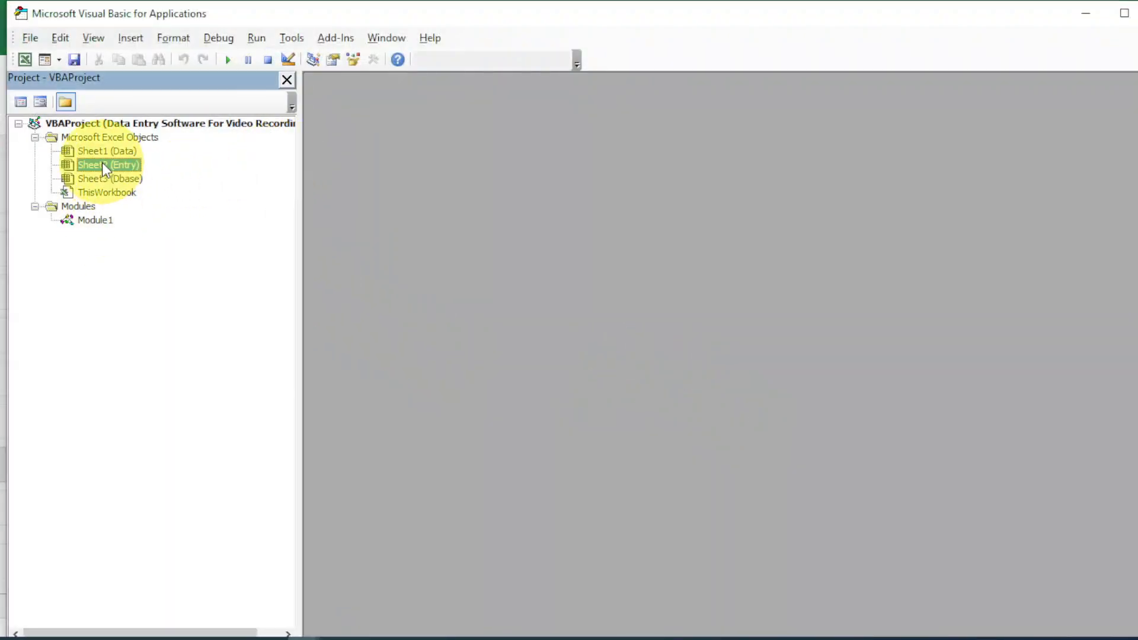
pyautogui.click(98, 35)
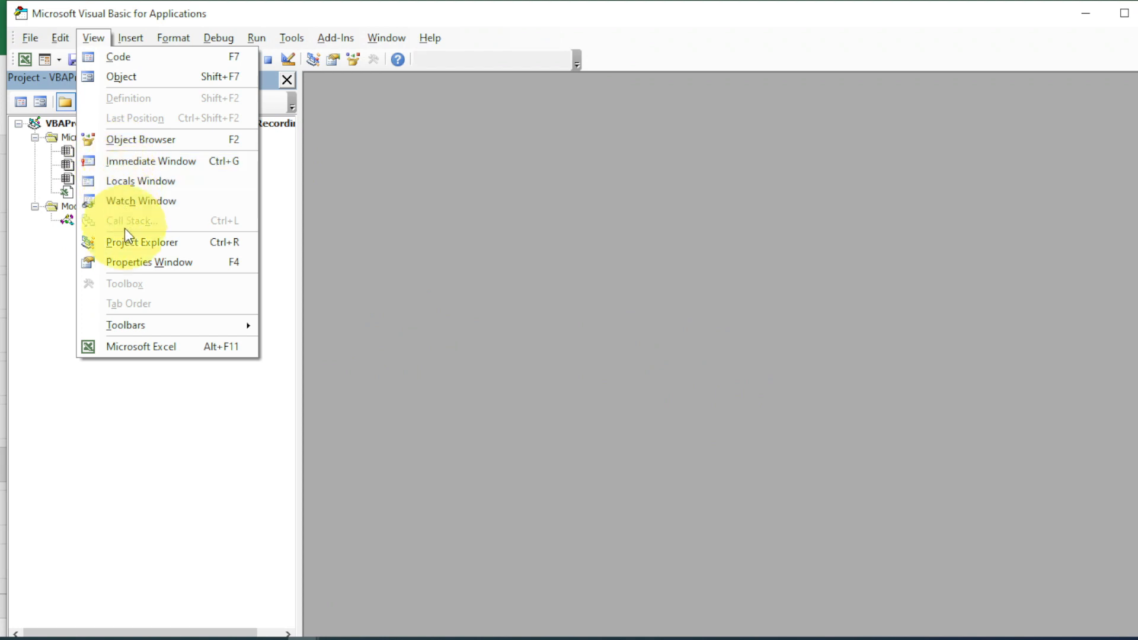
pyautogui.click(143, 263)
pyautogui.click(195, 342)
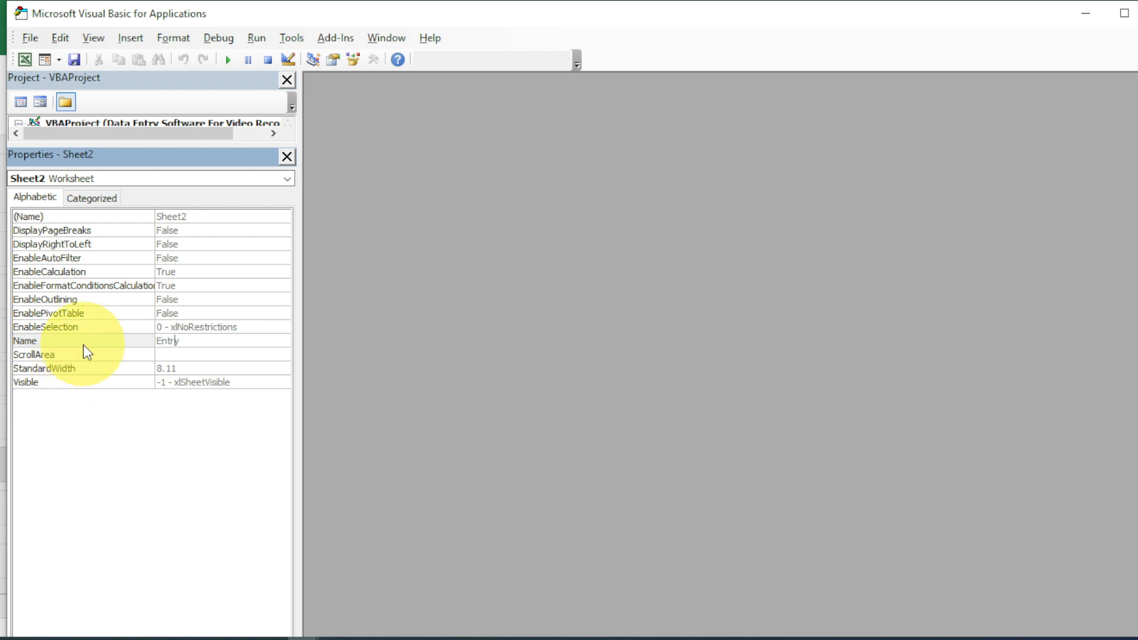
pyautogui.click(188, 354)
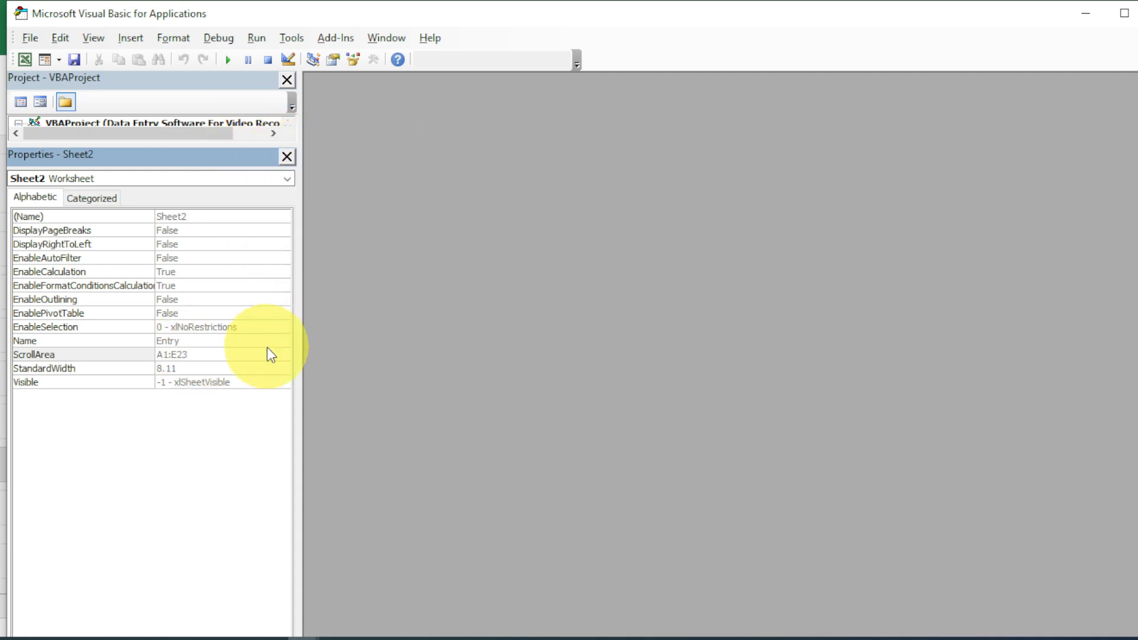
pyautogui.press('Return')
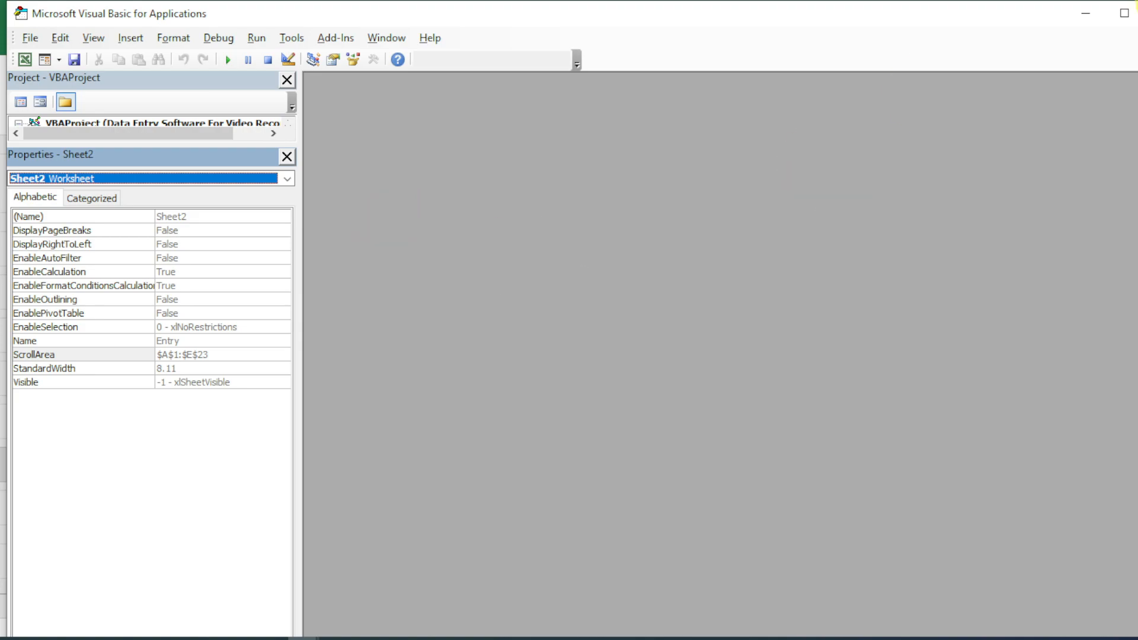
pyautogui.click(1137, 13)
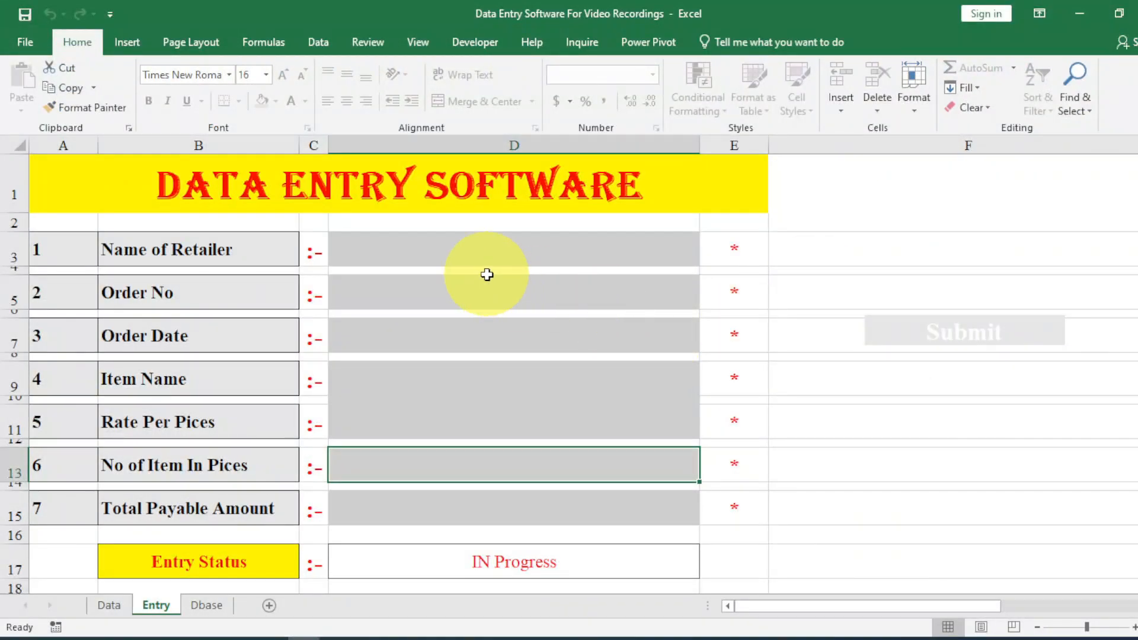
# Show the form full screen and choose Mahamaya Sales and Keyboard Bluetooth.
pyautogui.hotkey('ctrl', 'F1')
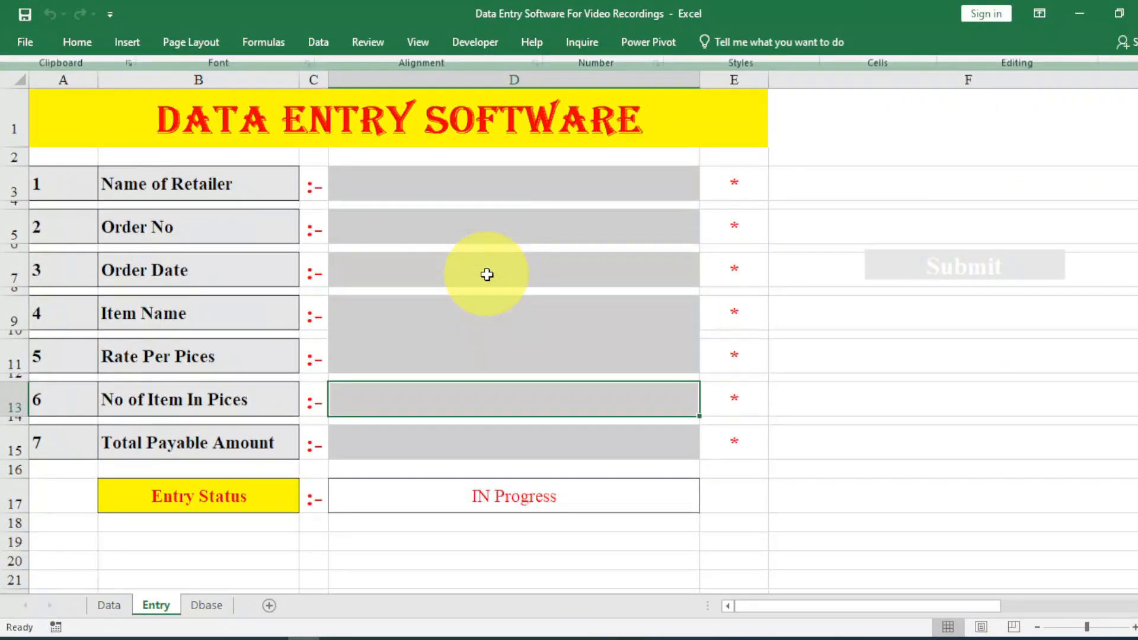
pyautogui.hotkey('ctrl', 'shift', 'F1')
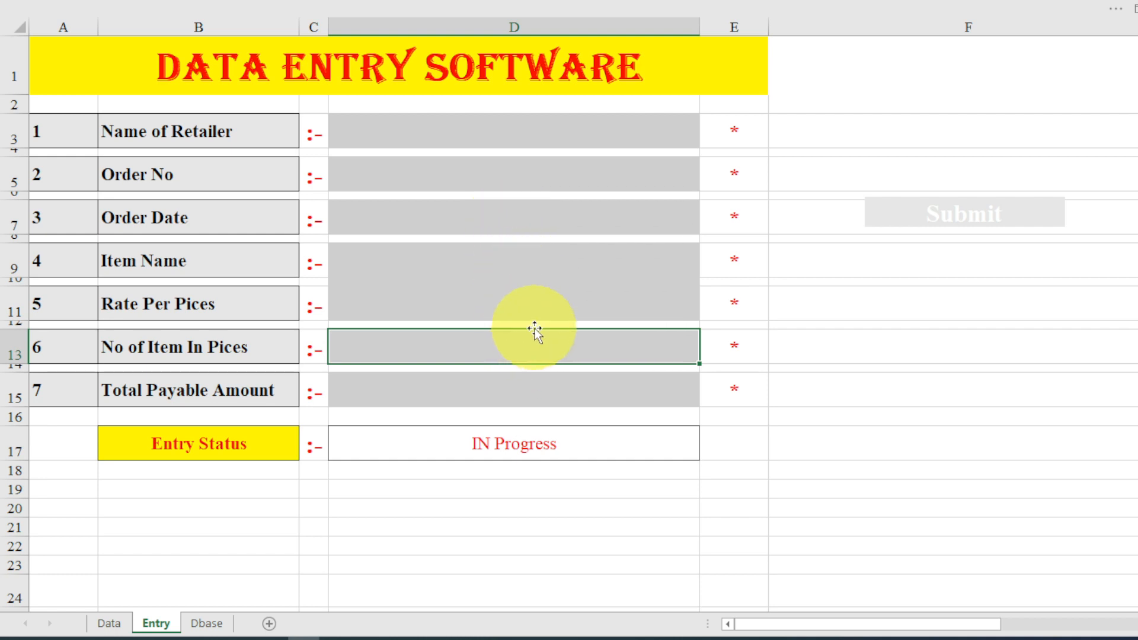
pyautogui.click(681, 143)
pyautogui.click(708, 139)
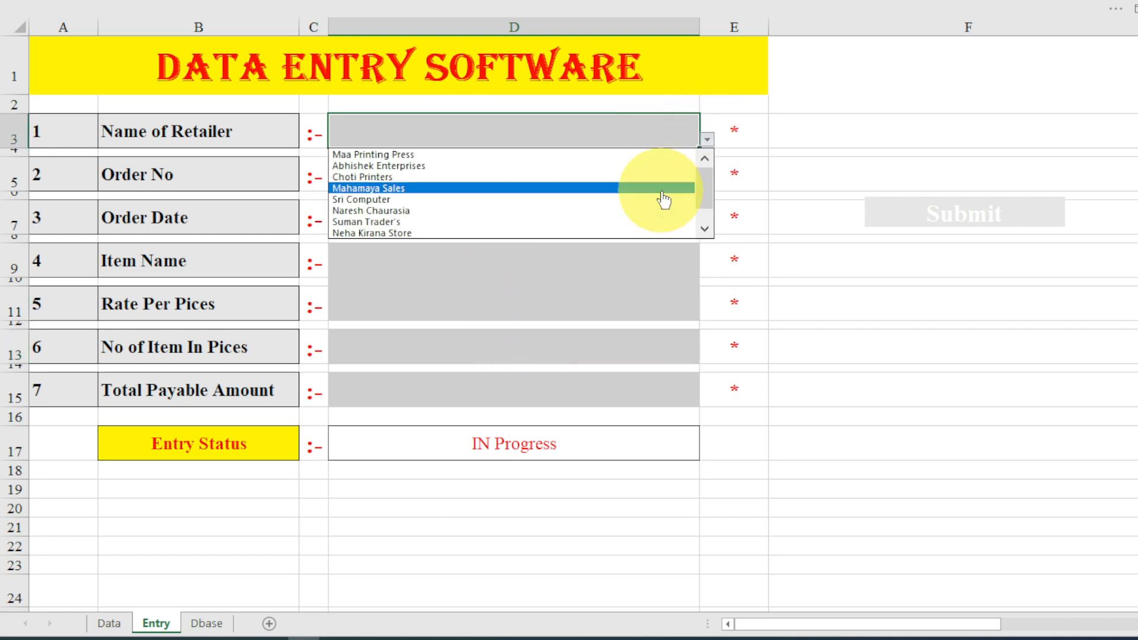
pyautogui.click(664, 188)
pyautogui.click(649, 256)
pyautogui.click(707, 268)
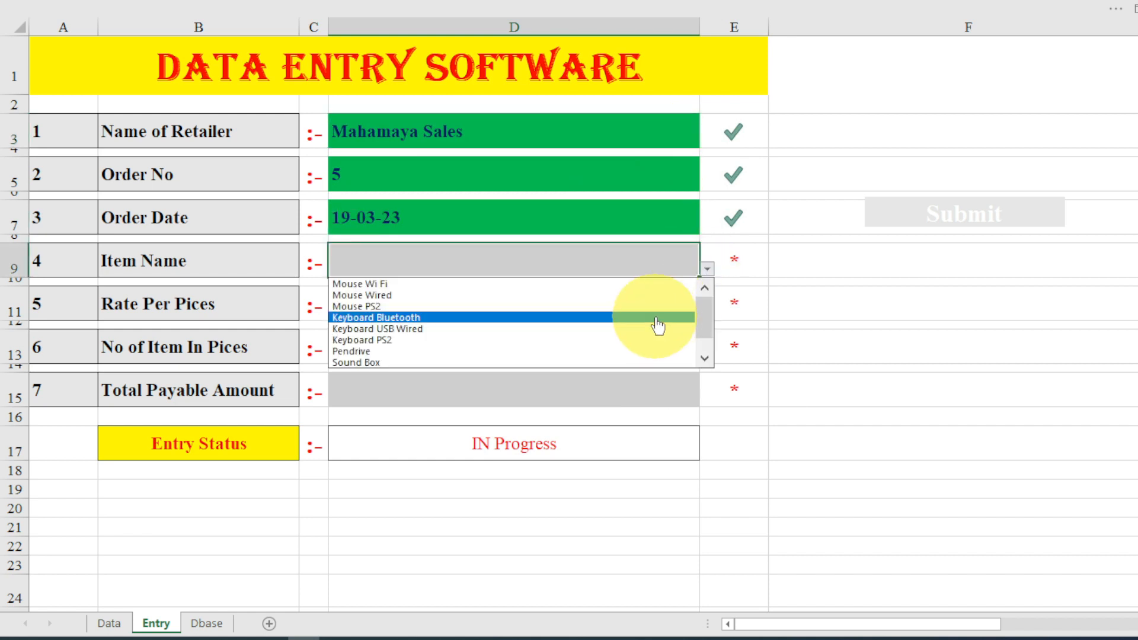
pyautogui.click(657, 318)
# Enter 325 pieces, submit the order, and dismiss the success message.
pyautogui.click(586, 347)
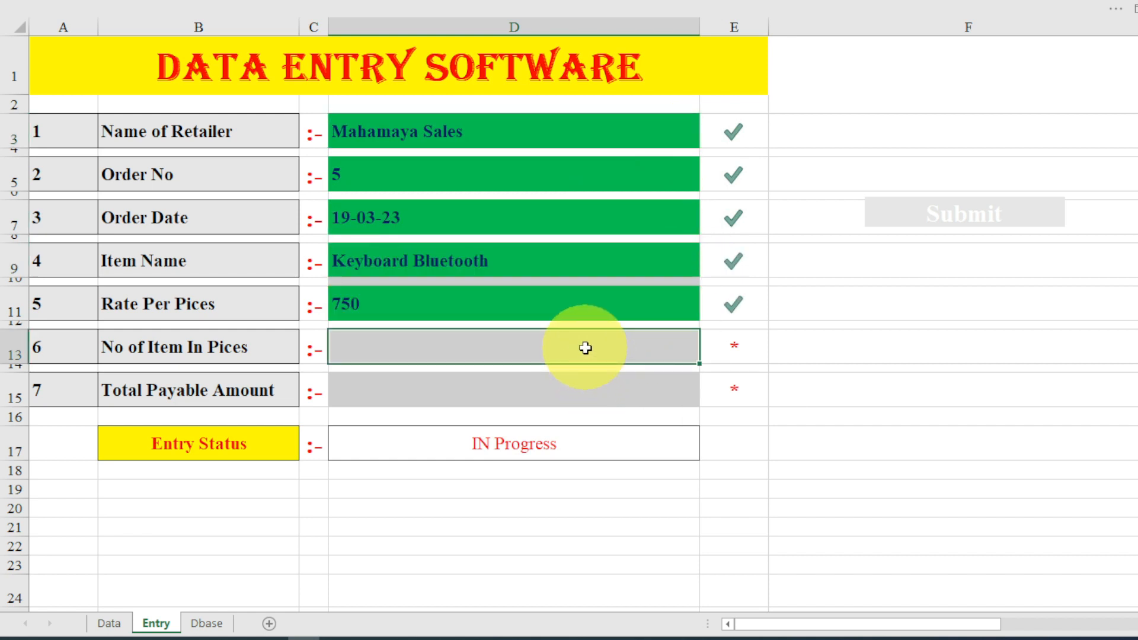
pyautogui.write('325')
pyautogui.press('Return')
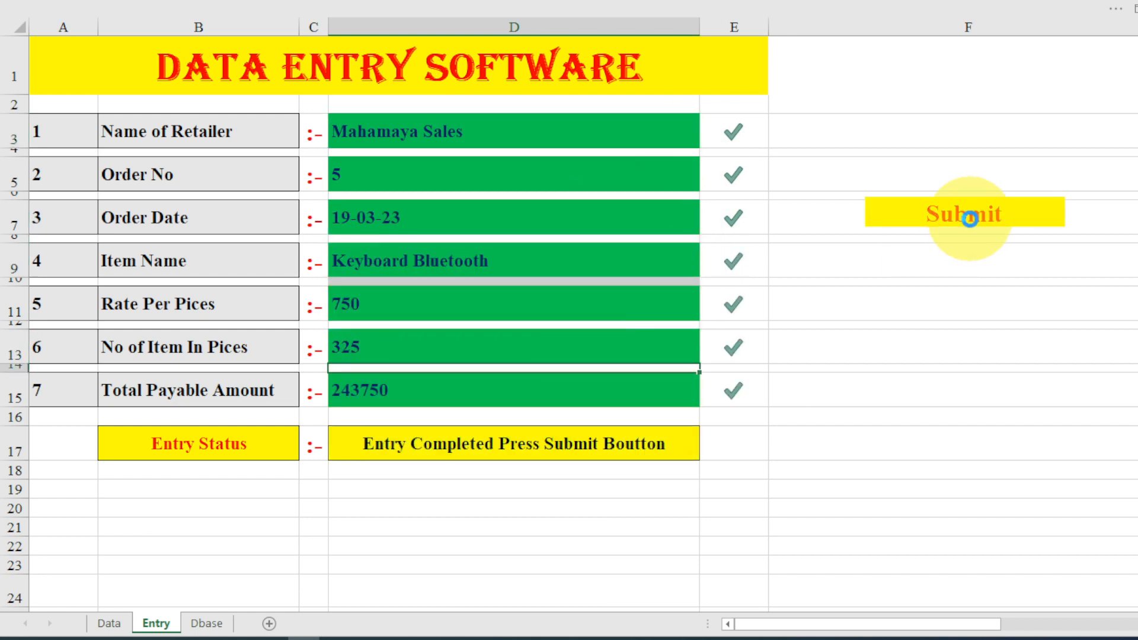
pyautogui.click(970, 220)
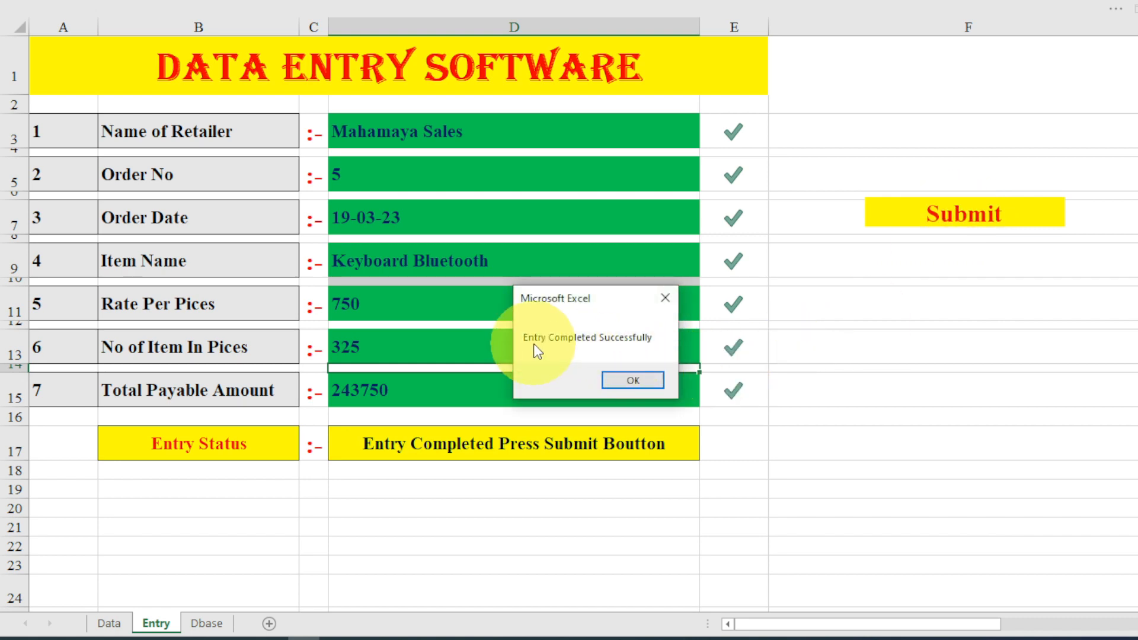
pyautogui.click(627, 380)
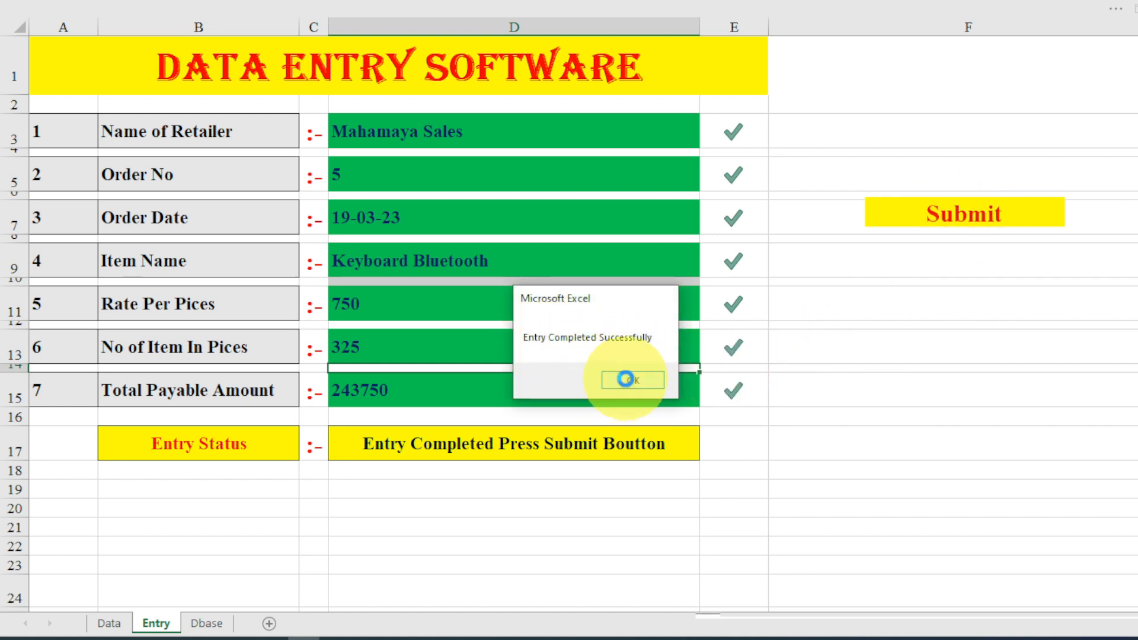